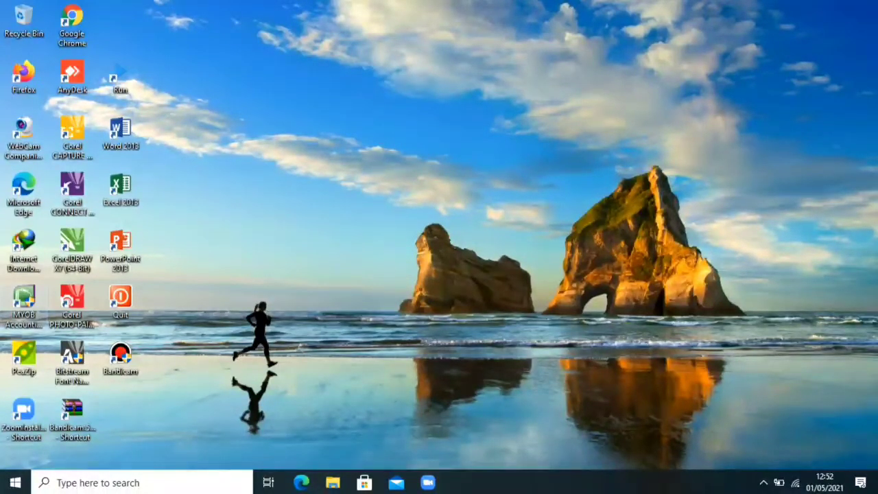
# Step: Launch MYOB Accounting and start creating a new company file, proceeding past the introduction to the company information
pyautogui.click(24, 305)
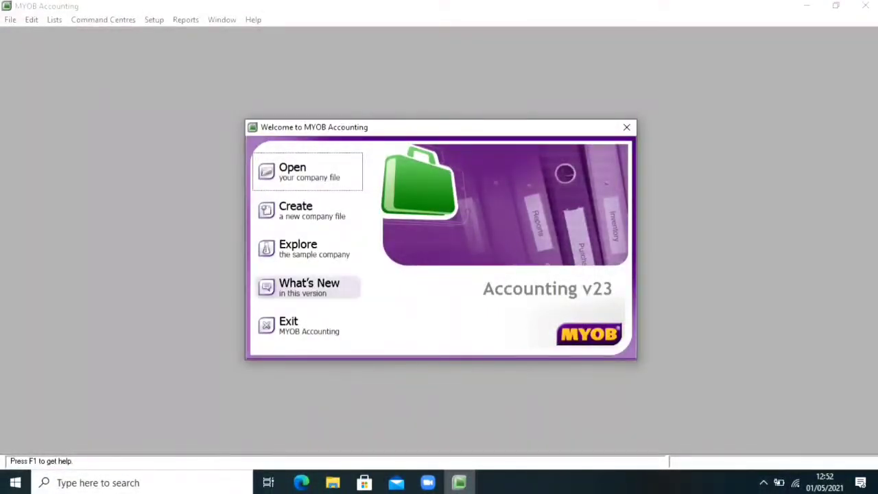
pyautogui.click(301, 211)
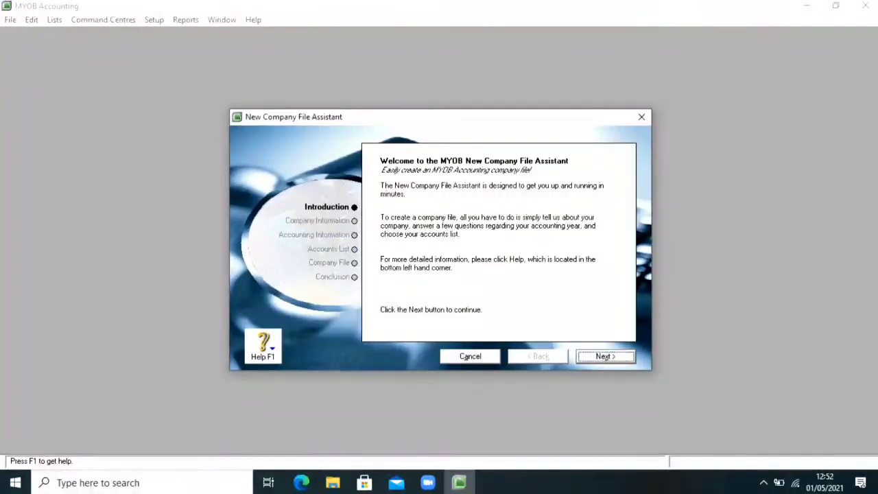
pyautogui.click(605, 357)
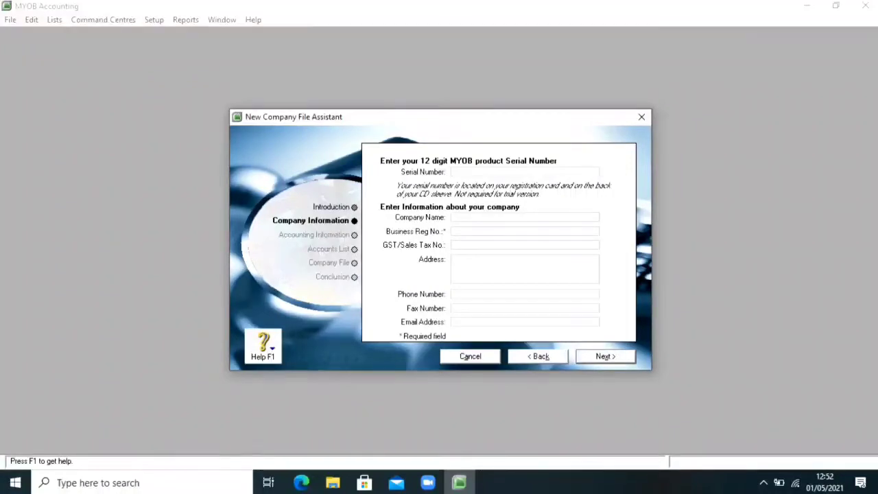
# Step: Copy the company name PT LKS SMK from Soal LKS MYOB.pdf in Edge into MYOB's Company Name field
pyautogui.click(480, 218)
pyautogui.click(301, 482)
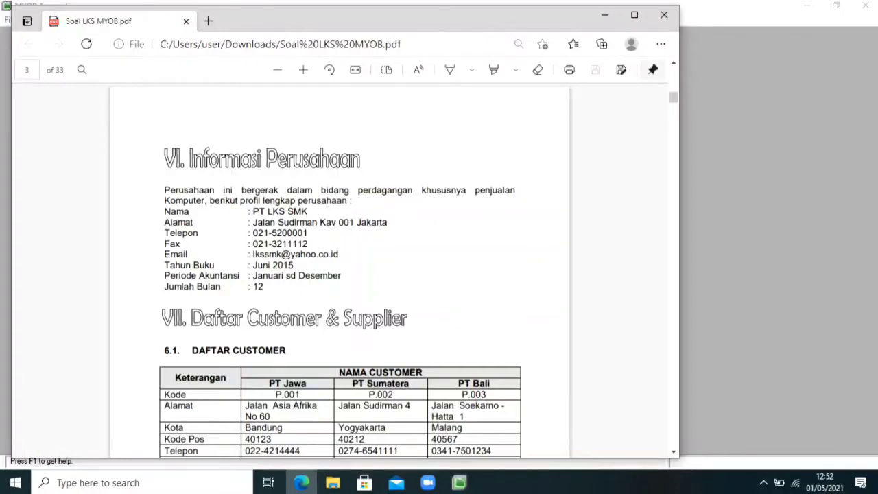
pyautogui.moveTo(310, 212); pyautogui.dragTo(250, 212)
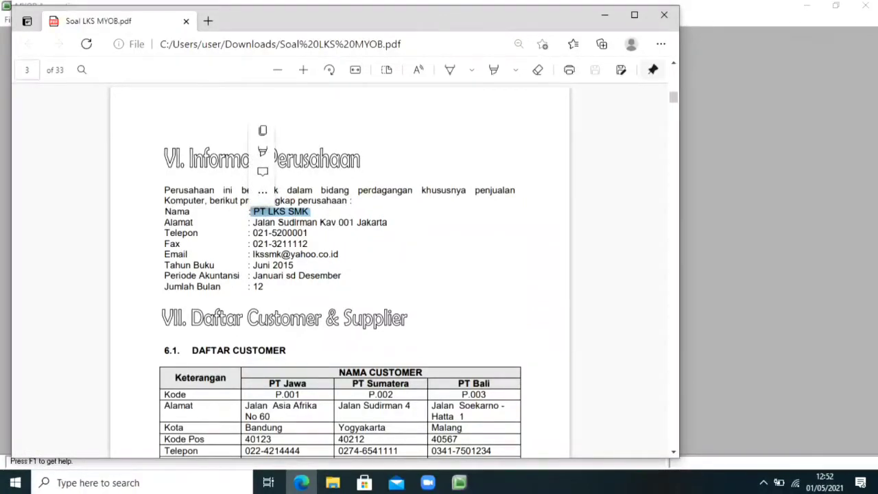
pyautogui.hotkey('ctrl', 'c')
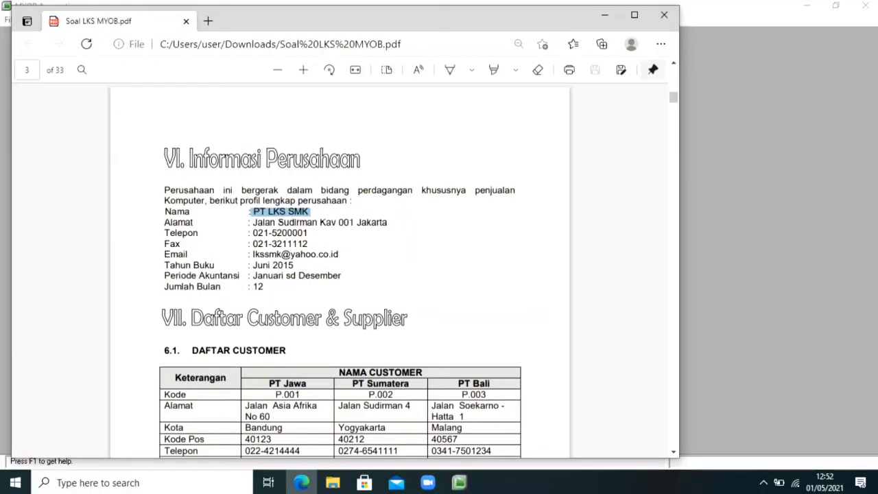
pyautogui.click(459, 482)
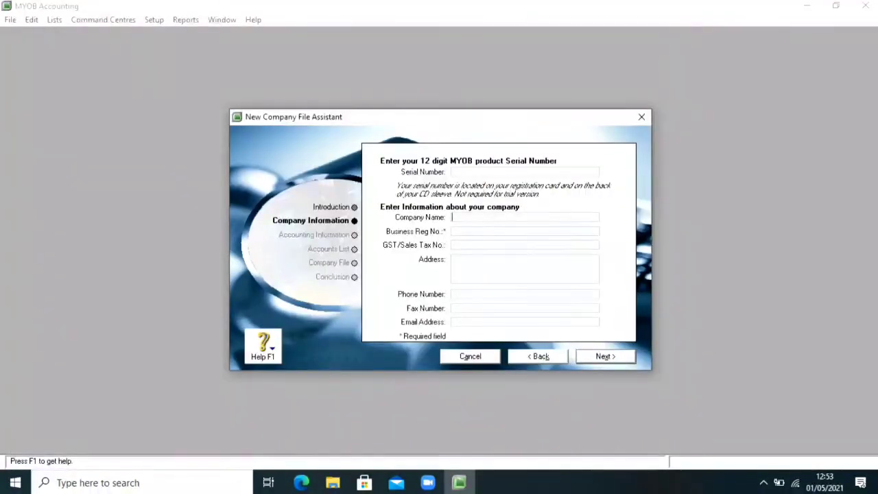
pyautogui.rightClick(465, 218)
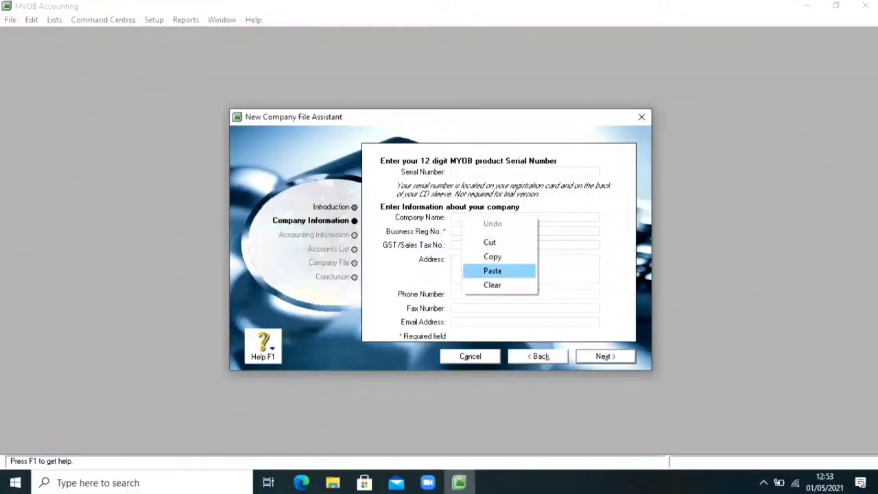
pyautogui.press('Return')
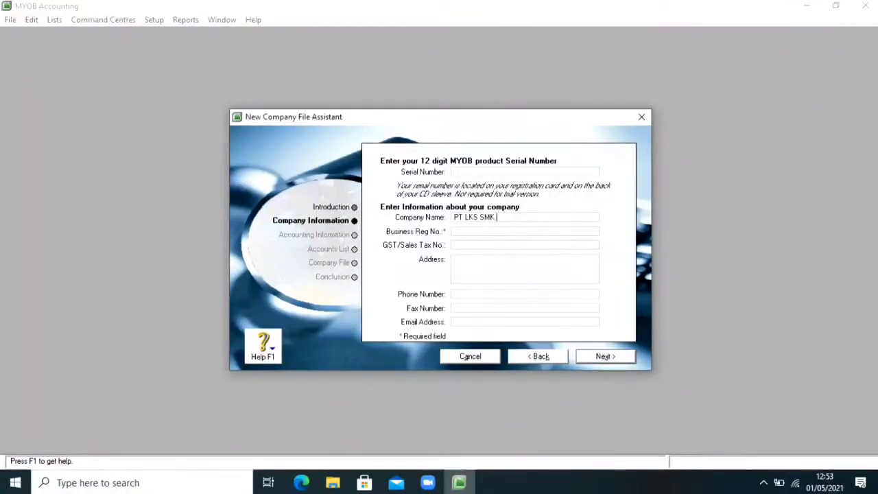
# Step: Enter an eight-digit placeholder business registration number in the required Business Reg No. field
pyautogui.click(465, 231)
pyautogui.write('1')
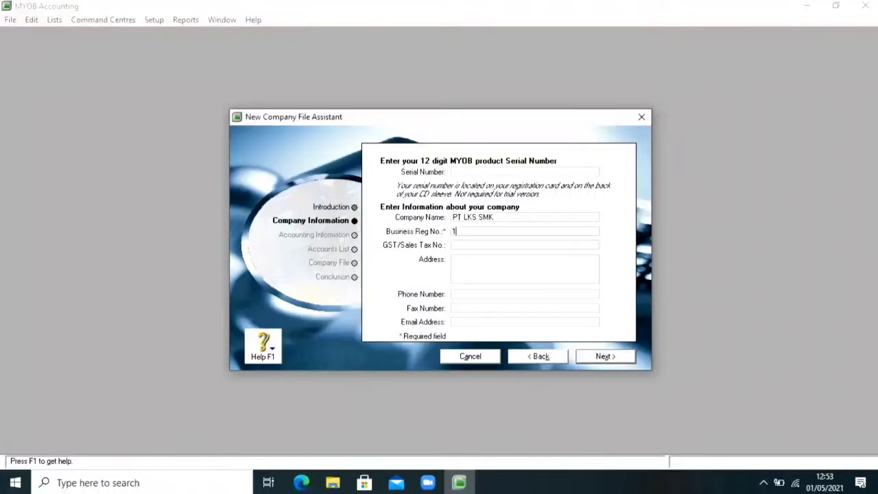
pyautogui.write('1111111')
# Step: Copy the company's address from the Informasi Perusahaan section of the PDF in Edge into MYOB's Address field
pyautogui.click(454, 259)
pyautogui.click(302, 482)
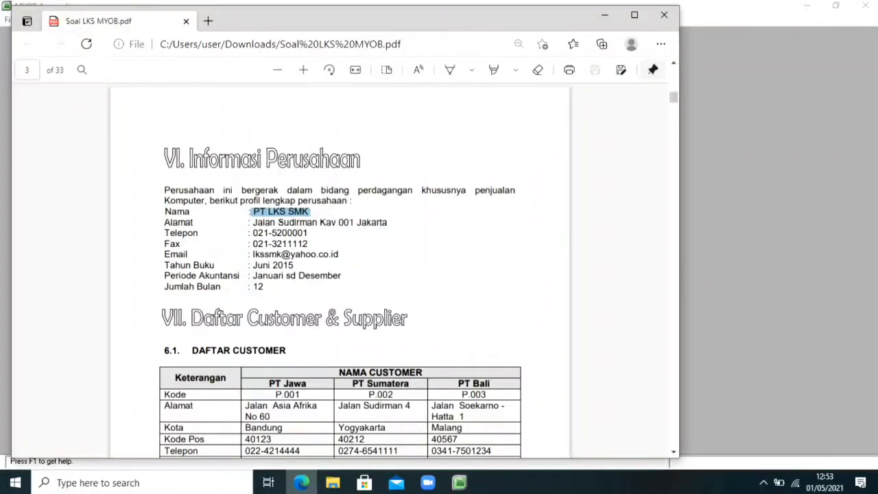
pyautogui.click(280, 222)
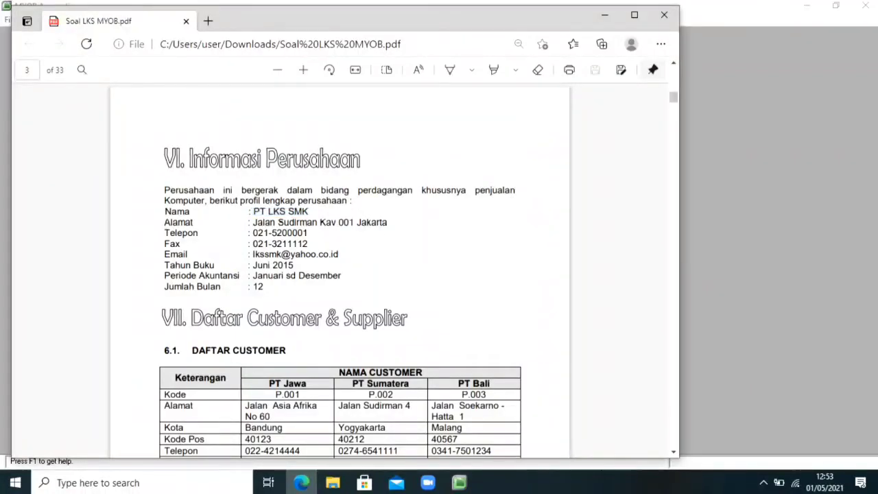
pyautogui.moveTo(388, 222); pyautogui.dragTo(251, 222)
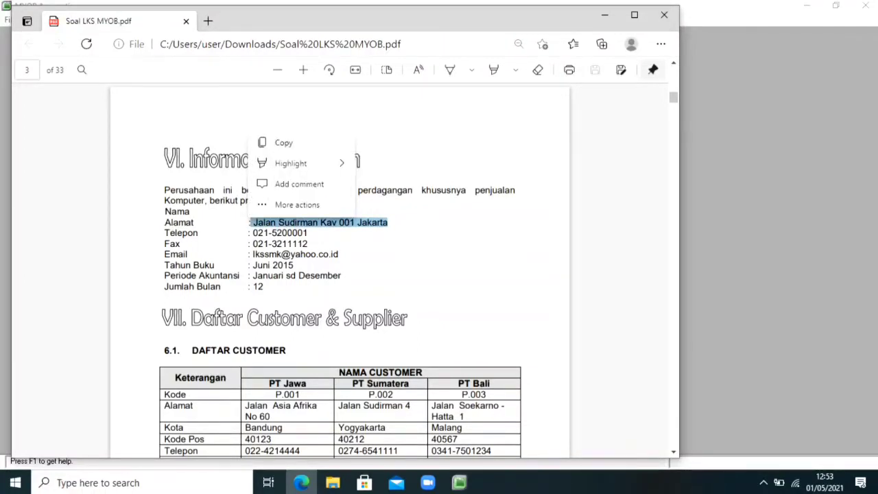
pyautogui.click(272, 142)
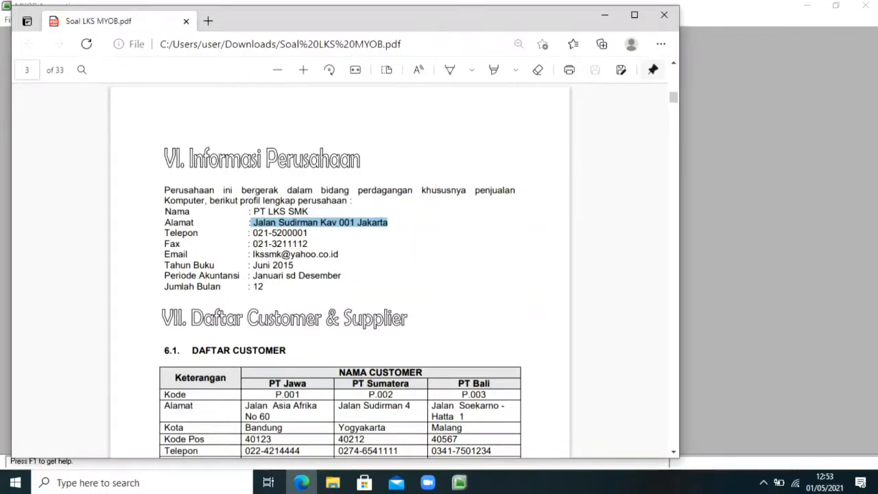
pyautogui.click(459, 482)
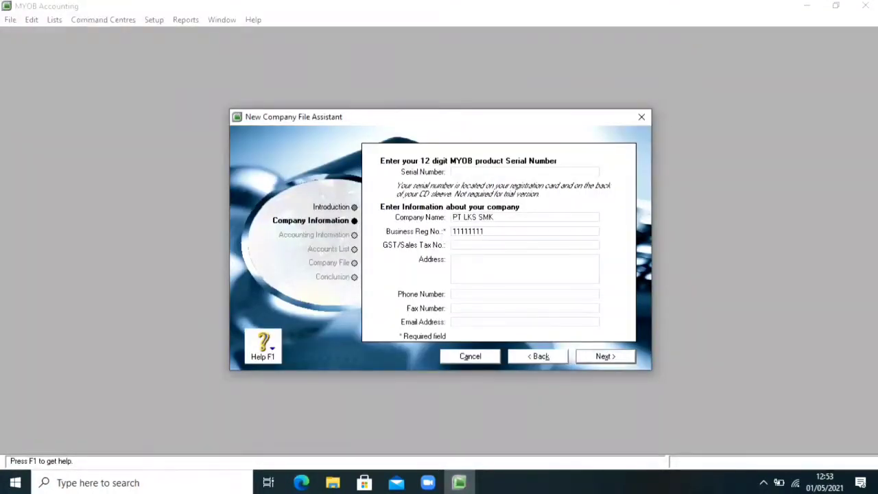
pyautogui.rightClick(465, 266)
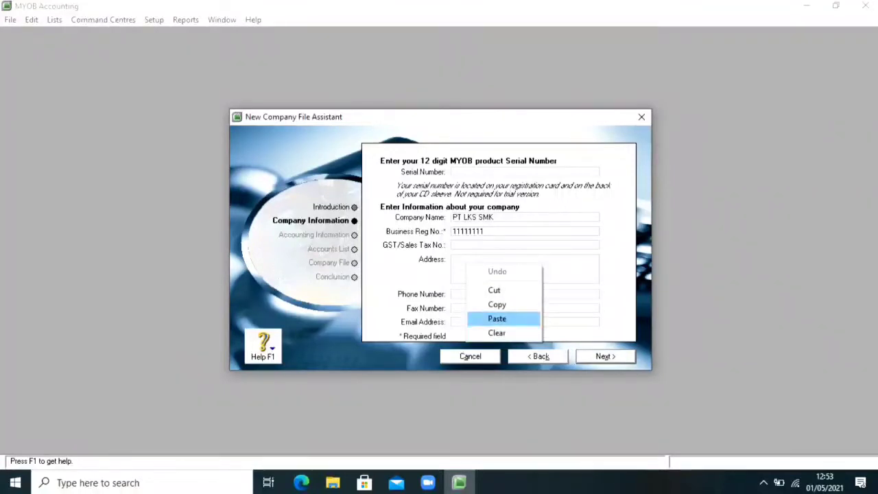
pyautogui.click(497, 318)
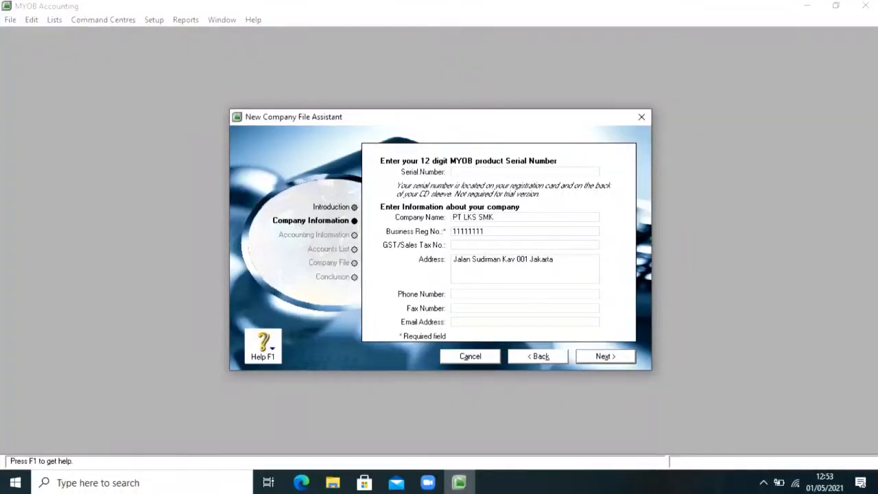
# Step: Copy the company's telephone number from the PDF in Edge into MYOB's Phone Number field
pyautogui.click(480, 295)
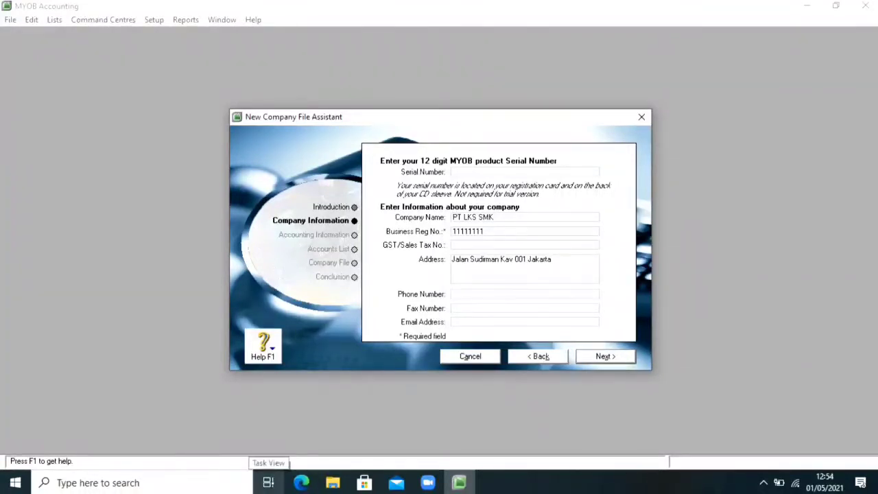
pyautogui.click(301, 482)
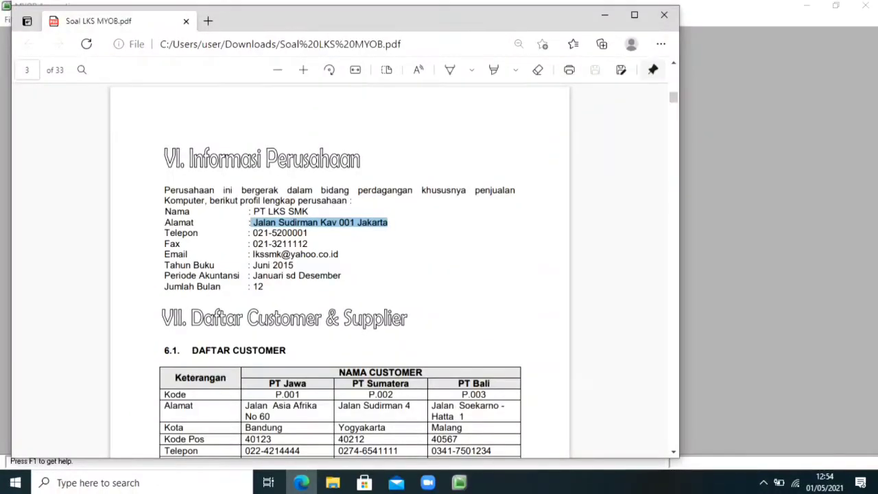
pyautogui.click(388, 252)
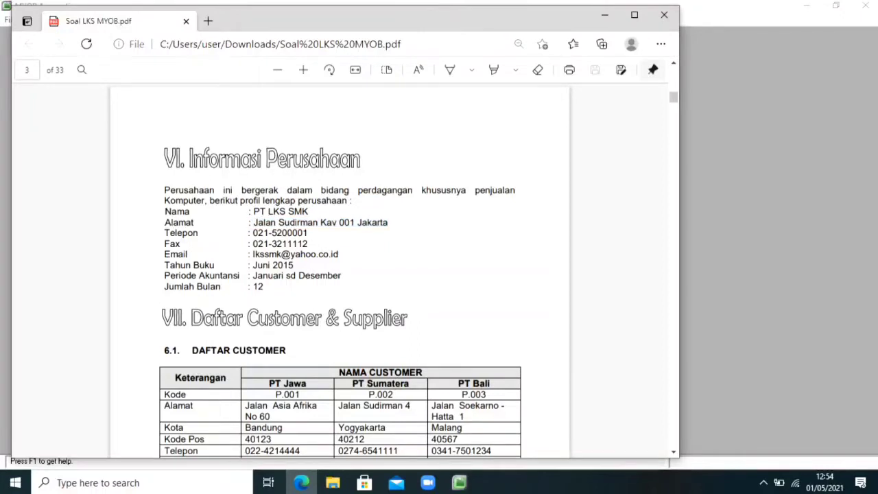
pyautogui.moveTo(309, 233); pyautogui.dragTo(250, 233)
pyautogui.hotkey('ctrl', 'c')
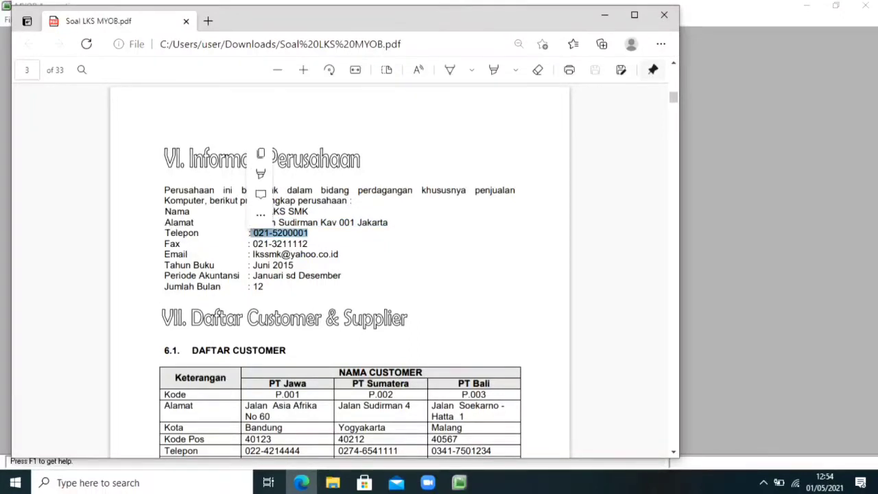
pyautogui.click(267, 152)
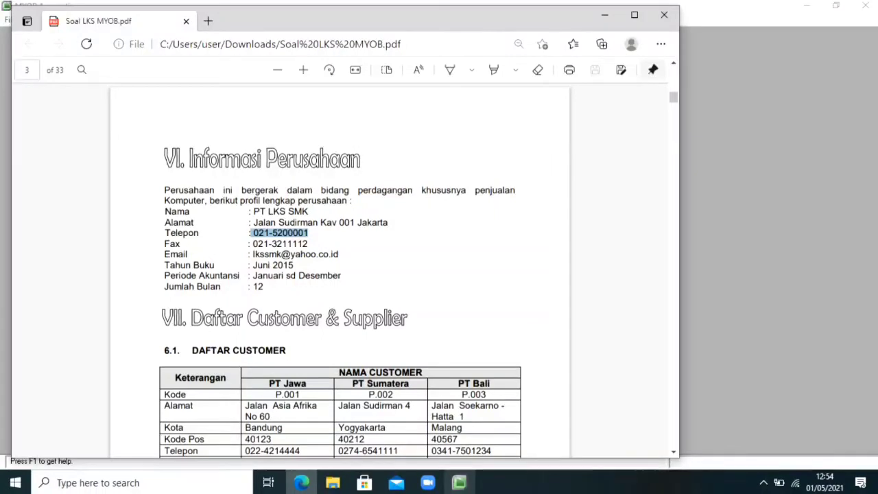
pyautogui.click(459, 482)
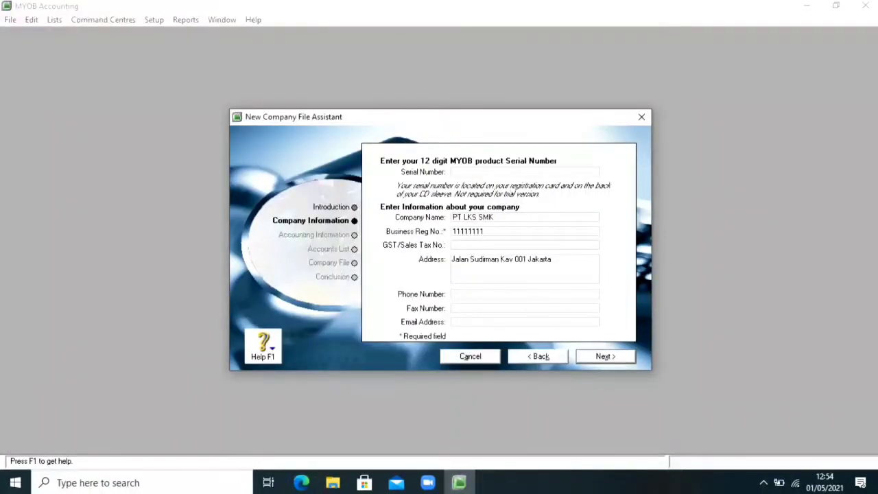
pyautogui.rightClick(457, 296)
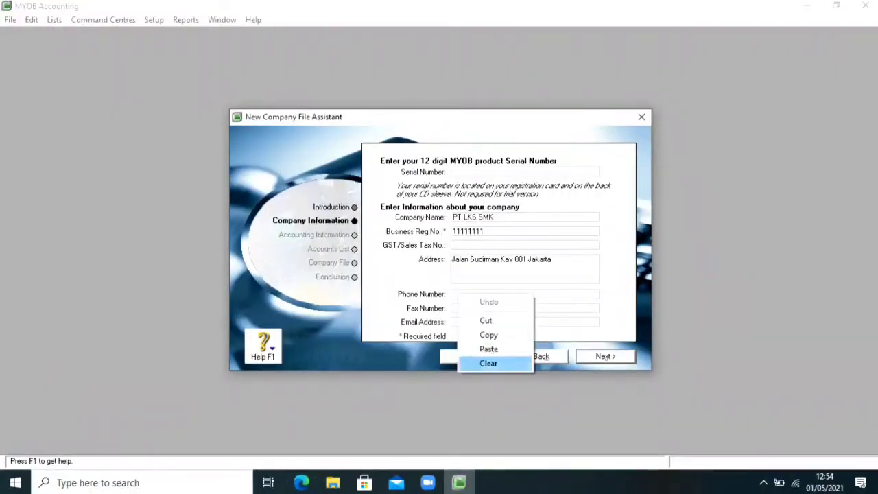
pyautogui.click(488, 349)
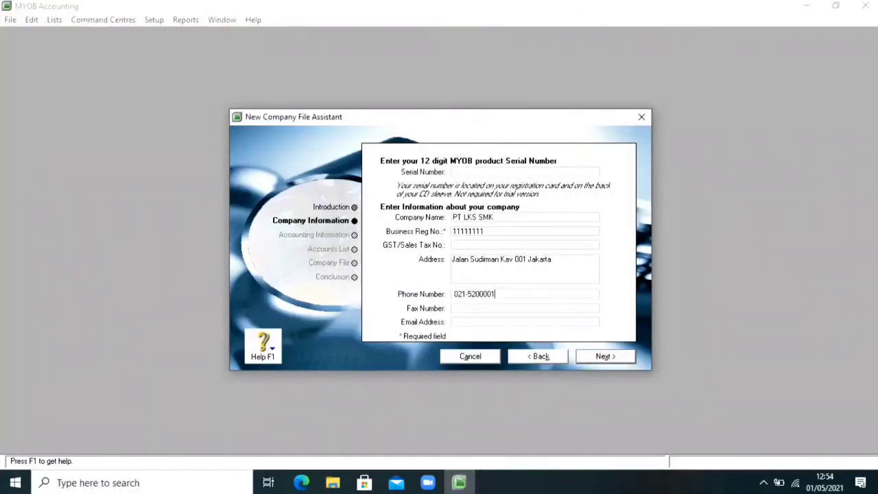
# Step: Copy the company's fax number from the PDF in Edge into MYOB's Fax Number field
pyautogui.click(454, 308)
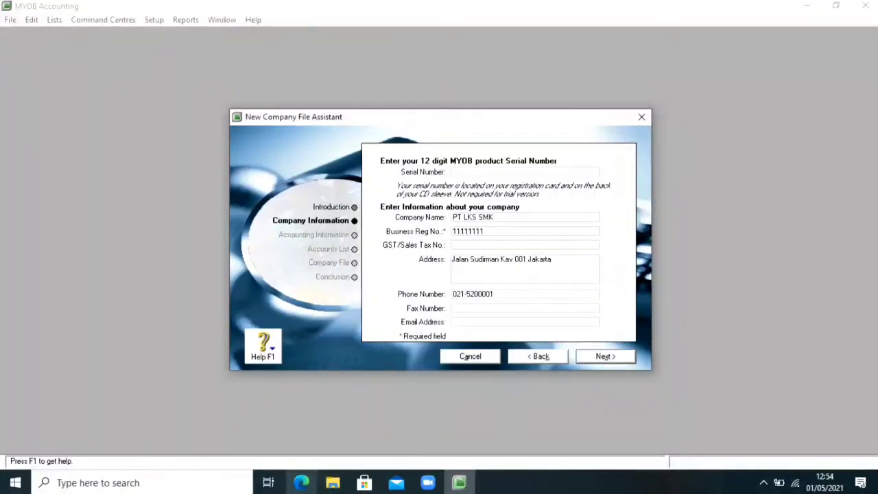
pyautogui.click(301, 483)
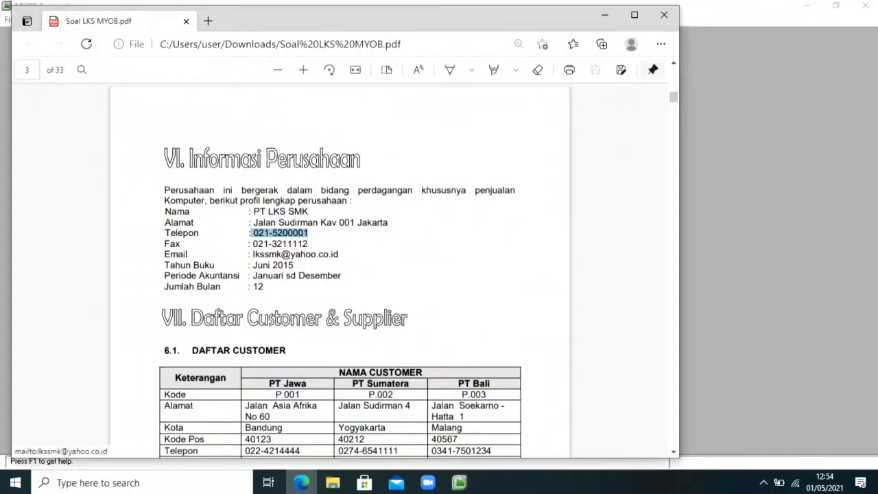
pyautogui.click(310, 244)
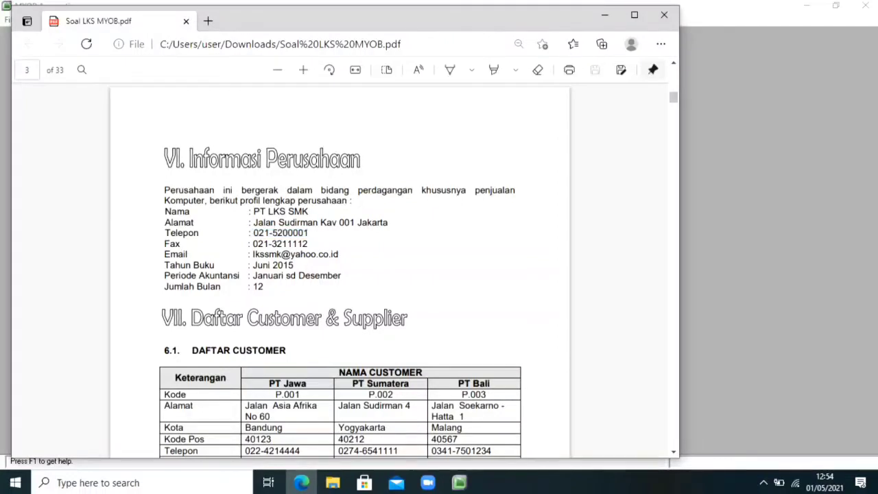
pyautogui.moveTo(308, 244); pyautogui.dragTo(249, 244)
pyautogui.hotkey('ctrl', 'c')
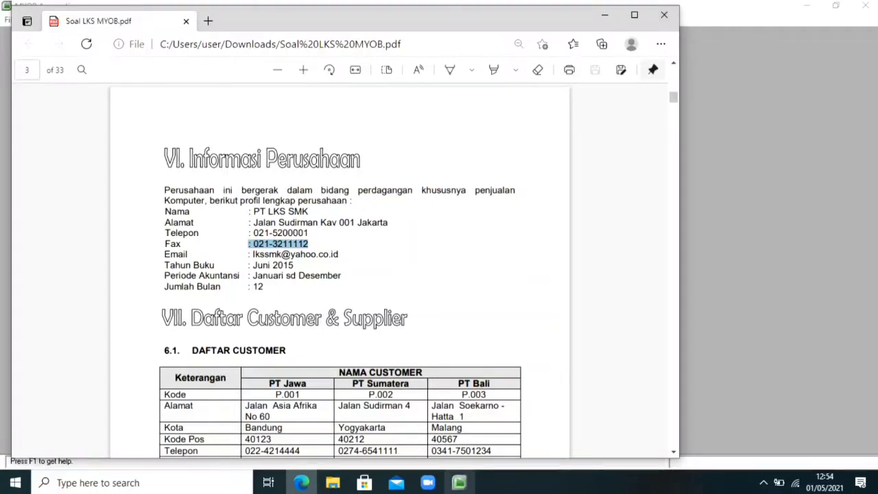
pyautogui.click(459, 482)
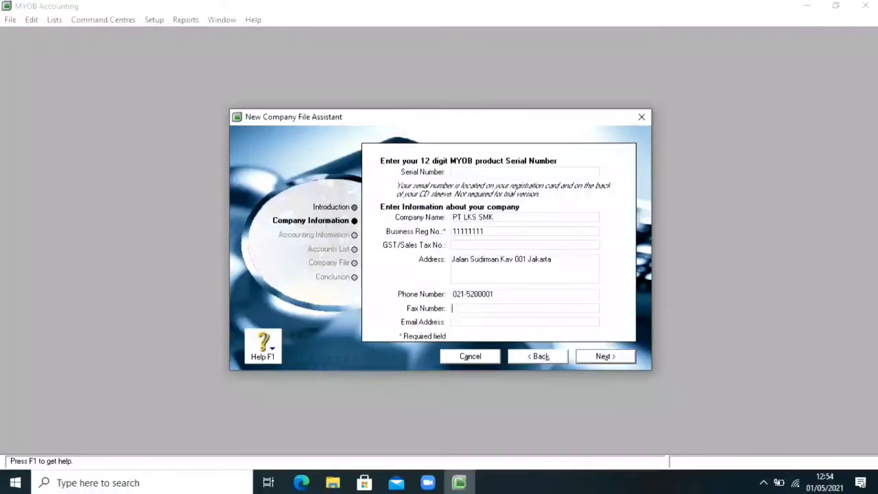
pyautogui.rightClick(455, 310)
pyautogui.click(486, 362)
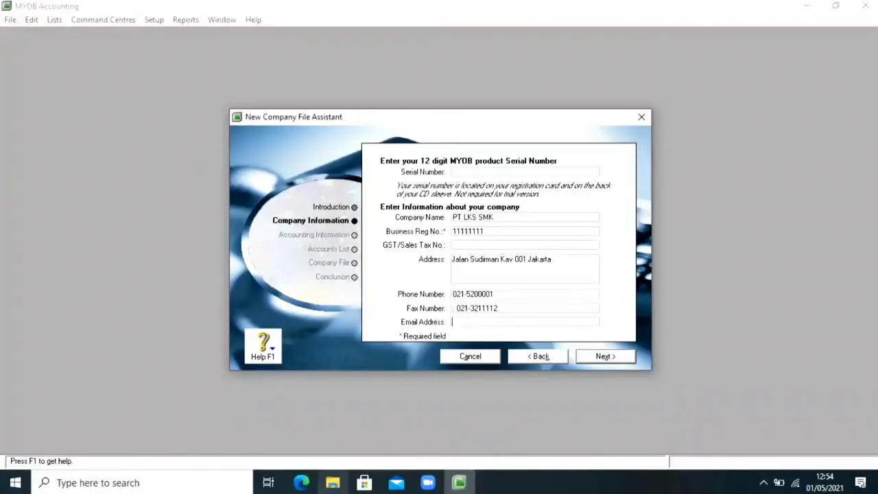
# Step: Copy the company's e-mail from the PDF in Edge into MYOB's Email Address field and continue to the accounting information
pyautogui.click(301, 482)
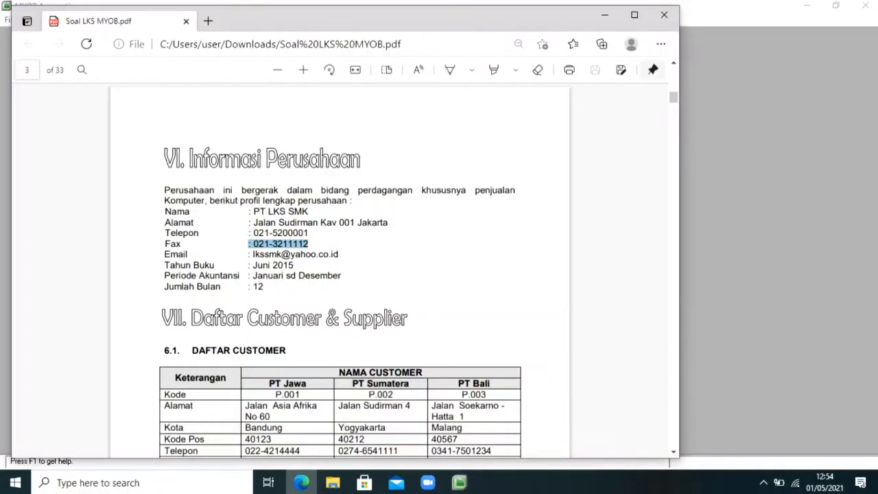
pyautogui.click(295, 254)
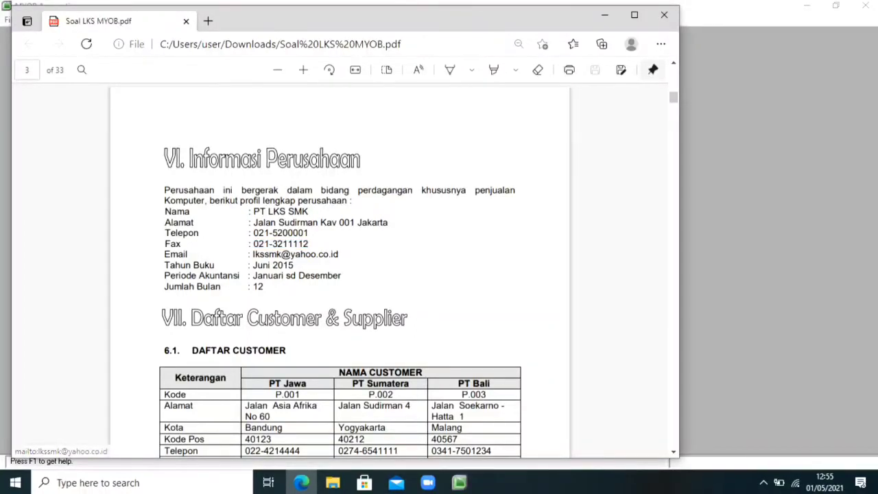
pyautogui.moveTo(248, 255); pyautogui.dragTo(338, 254)
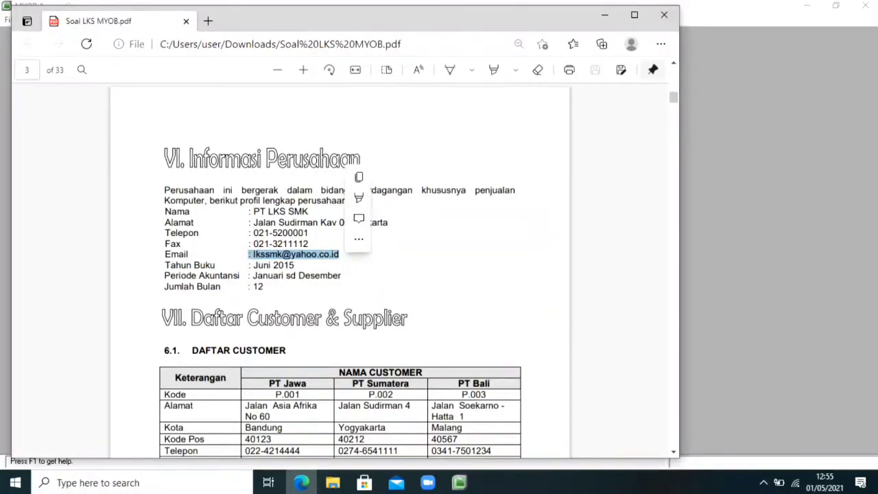
pyautogui.hotkey('ctrl', 'c')
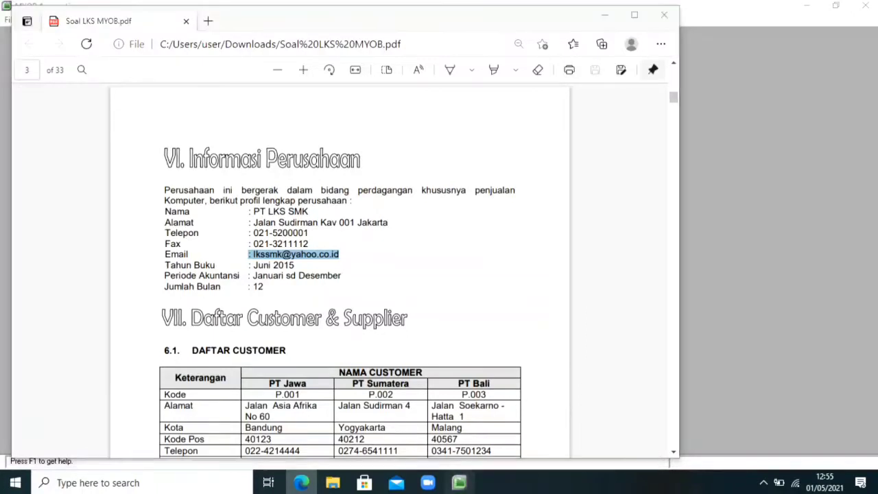
pyautogui.hotkey('alt', 'Tab')
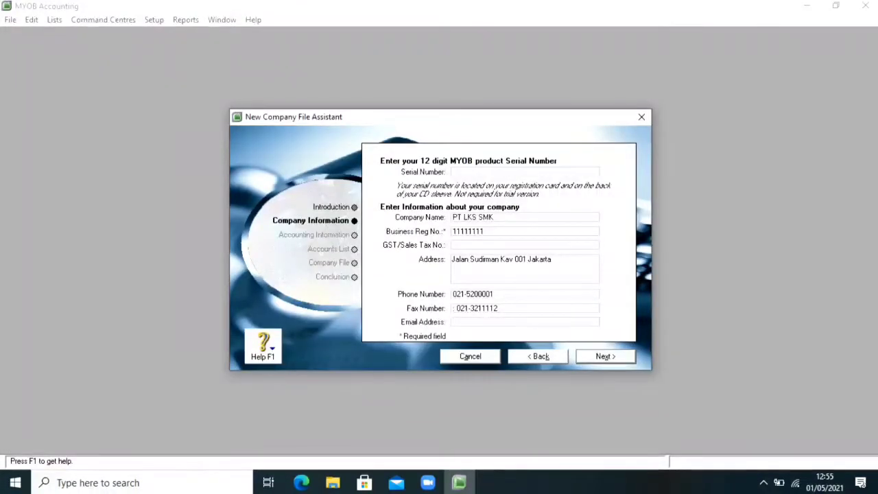
pyautogui.rightClick(457, 323)
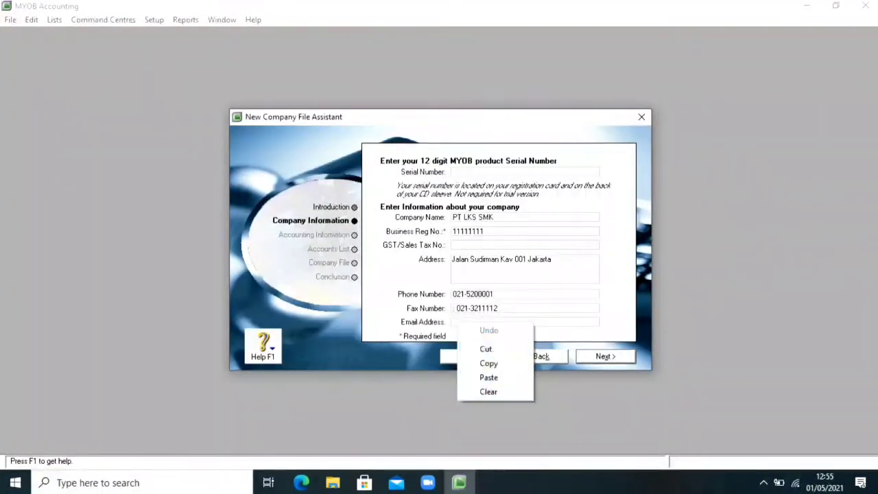
pyautogui.click(488, 377)
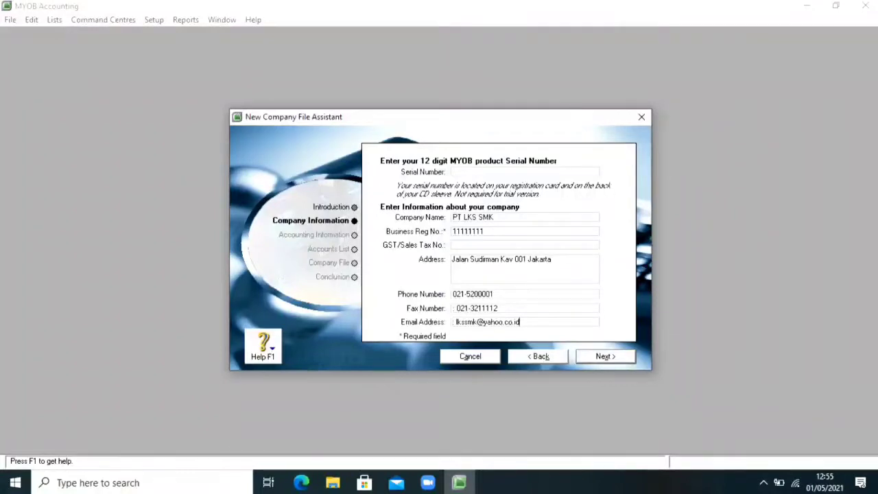
pyautogui.press('Return')
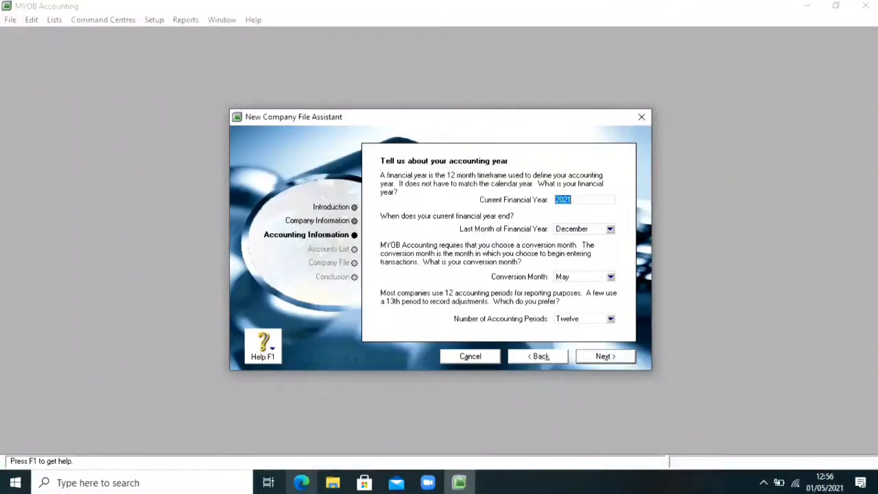
# Step: Check the Tahun Buku entry in the PDF in Edge and set MYOB's Current Financial Year to 2015
pyautogui.click(301, 482)
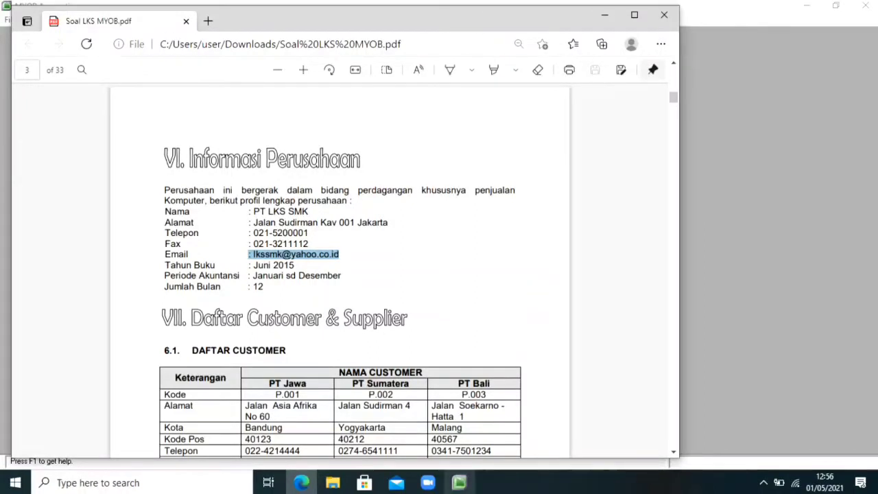
pyautogui.click(459, 482)
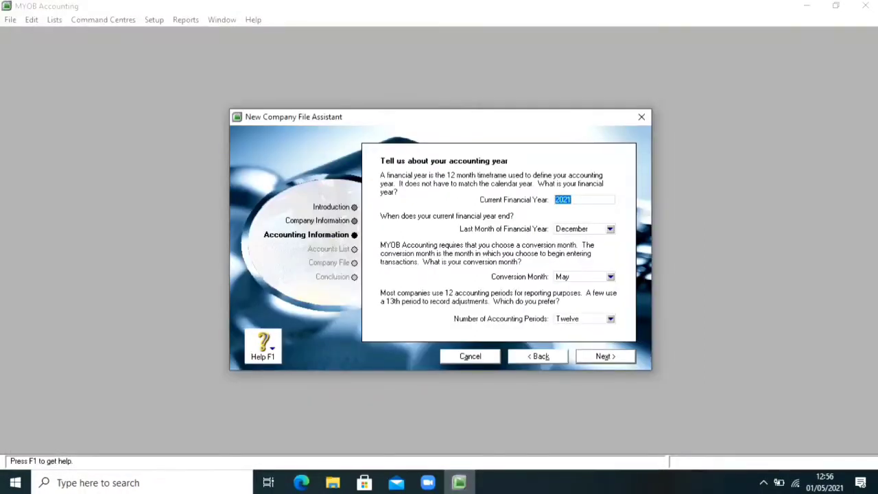
pyautogui.press('End')
pyautogui.press('BackSpace')
pyautogui.write('15')
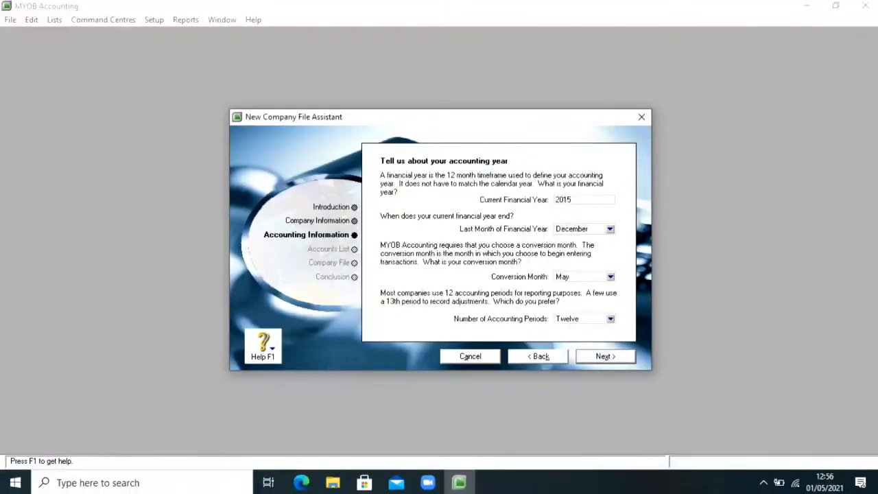
# Step: Set the Conversion Month to June and confirm the accounting information to reach the accounts list options
pyautogui.click(609, 277)
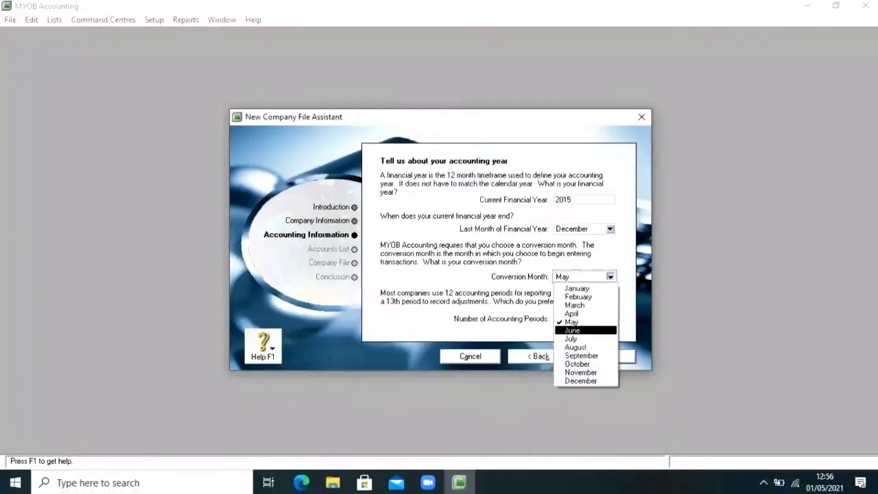
pyautogui.click(573, 331)
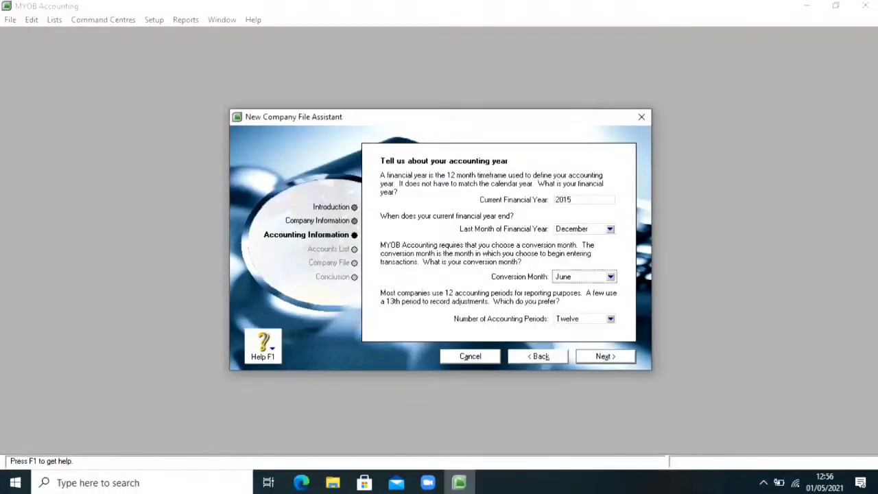
pyautogui.click(605, 356)
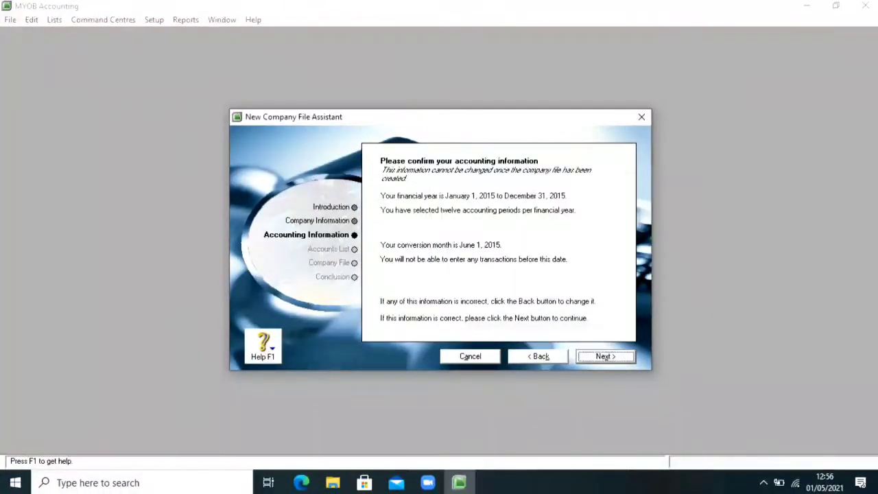
pyautogui.click(605, 356)
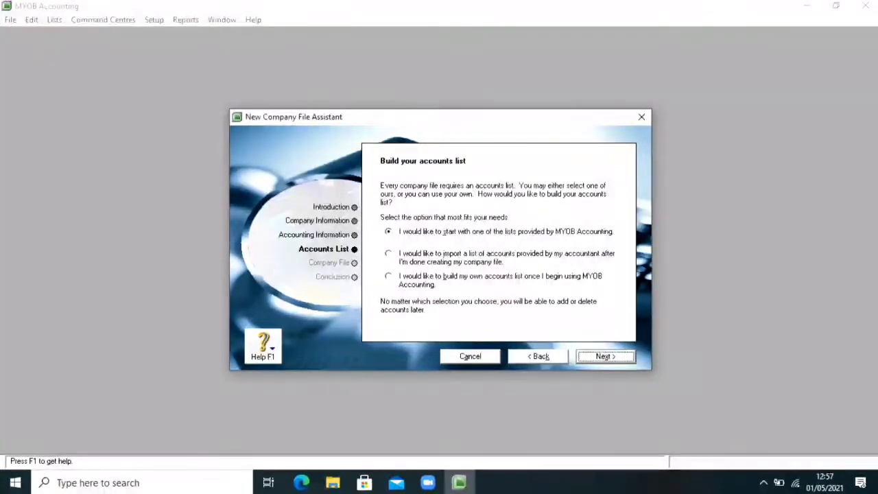
# Step: Choose to import a list of accounts provided by the accountant after creating the company file, and continue
pyautogui.click(606, 356)
pyautogui.press('Down')
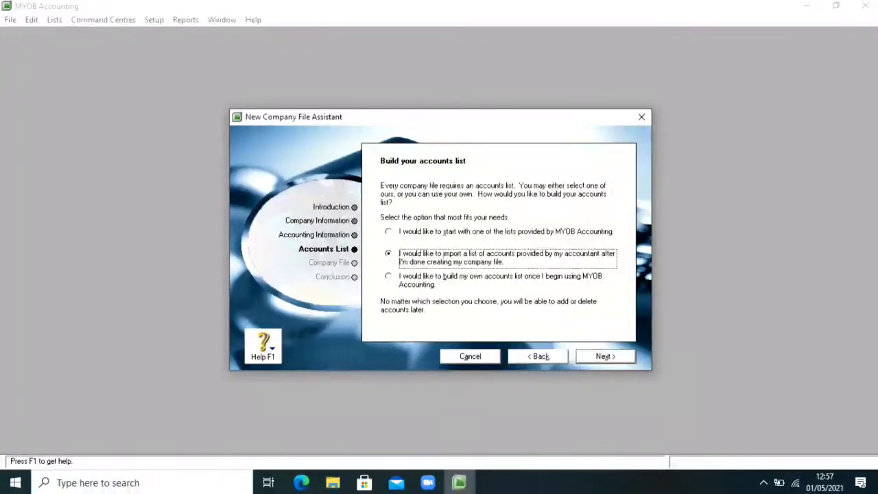
pyautogui.press('Down')
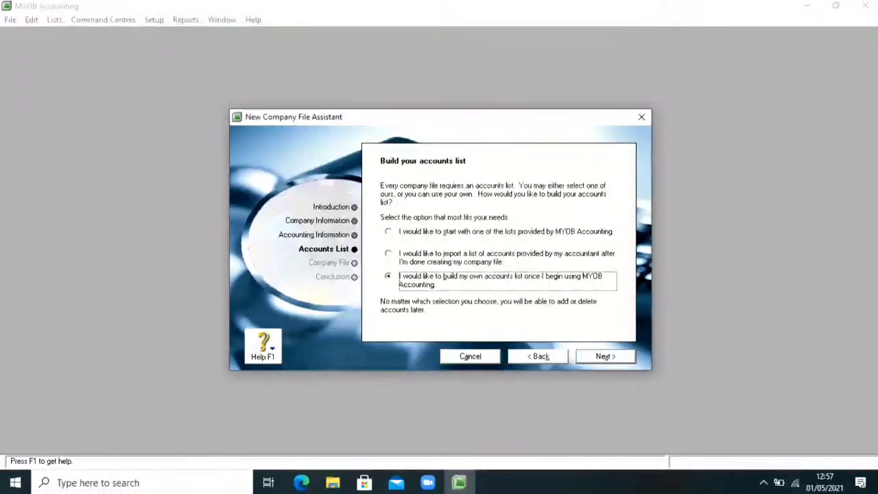
pyautogui.press('Up')
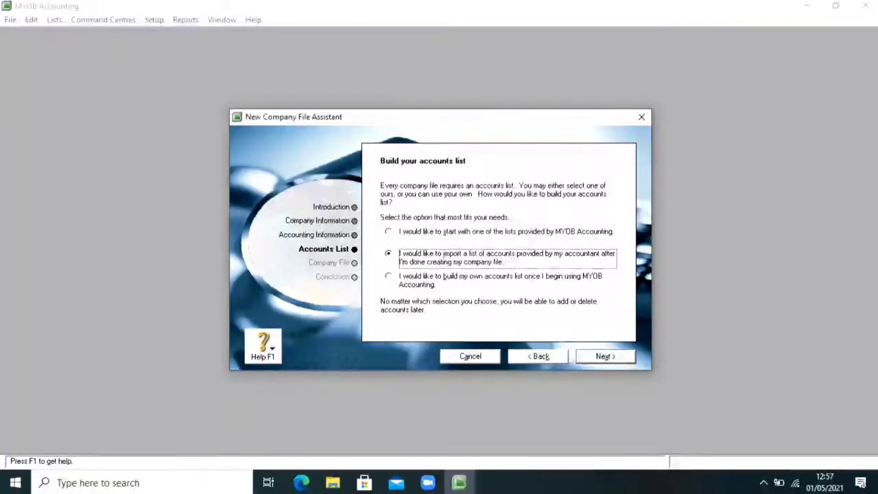
pyautogui.click(605, 356)
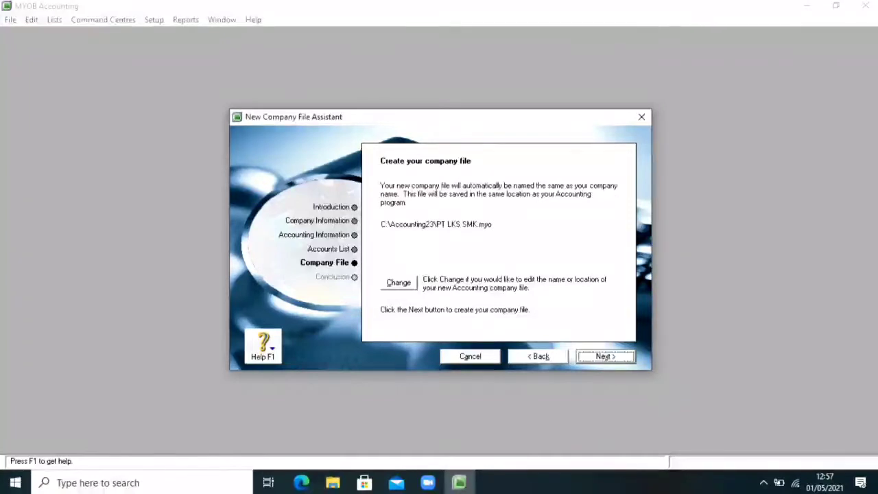
# Step: Change the company file's save location to the Documents folder, replacing the existing PT LKS SMK.myo file
pyautogui.click(398, 282)
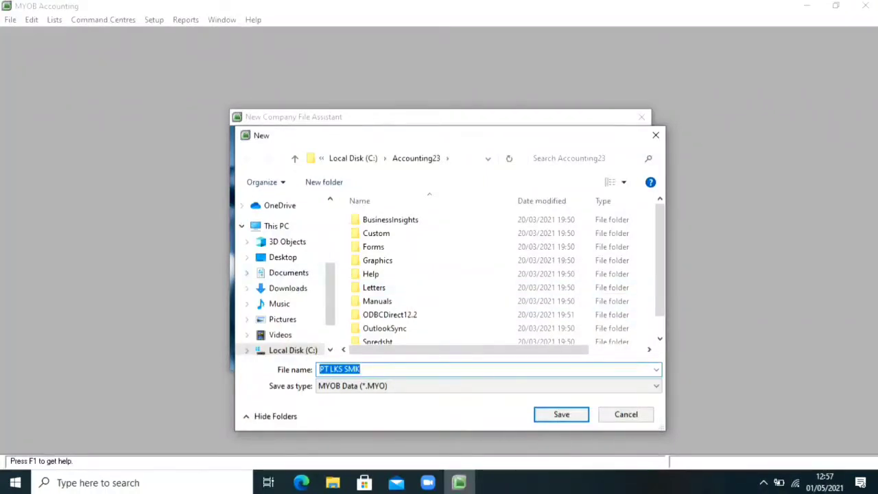
pyautogui.click(289, 273)
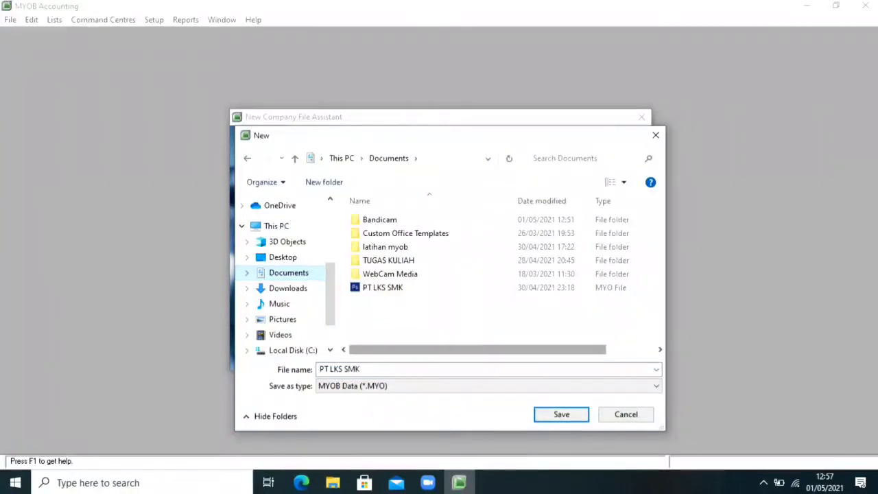
pyautogui.press('Return')
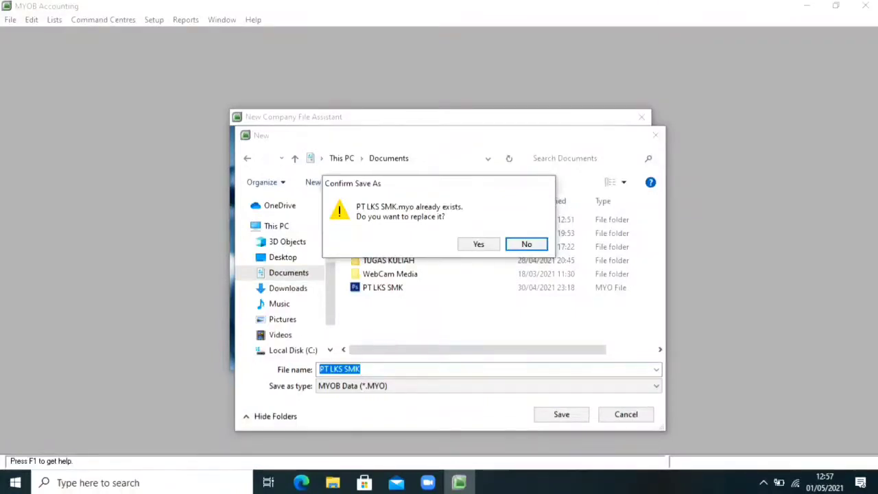
pyautogui.click(478, 244)
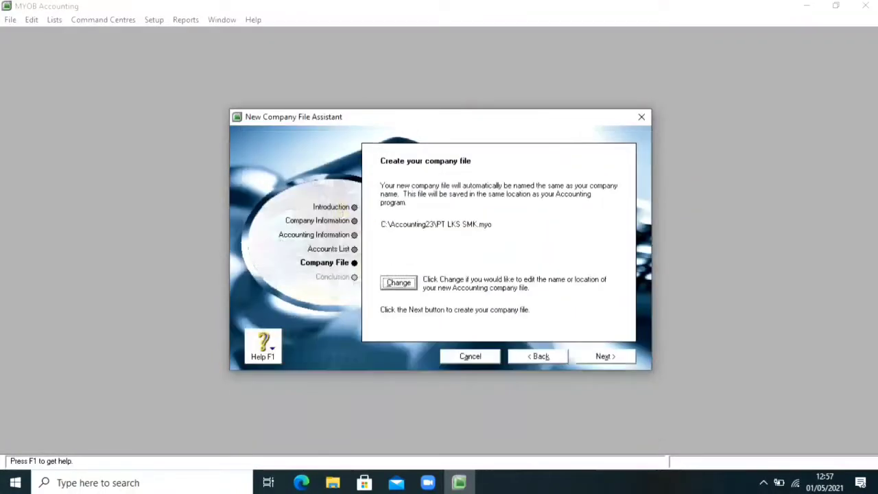
pyautogui.press('Tab')
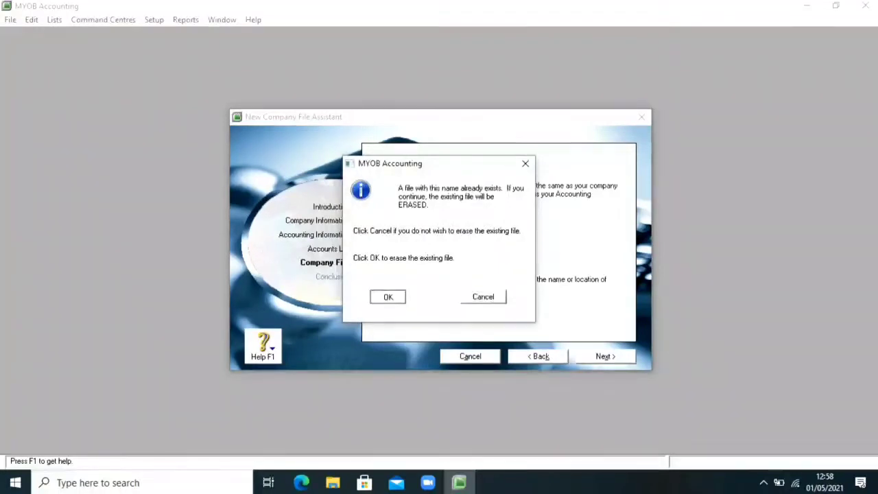
pyautogui.press('Return')
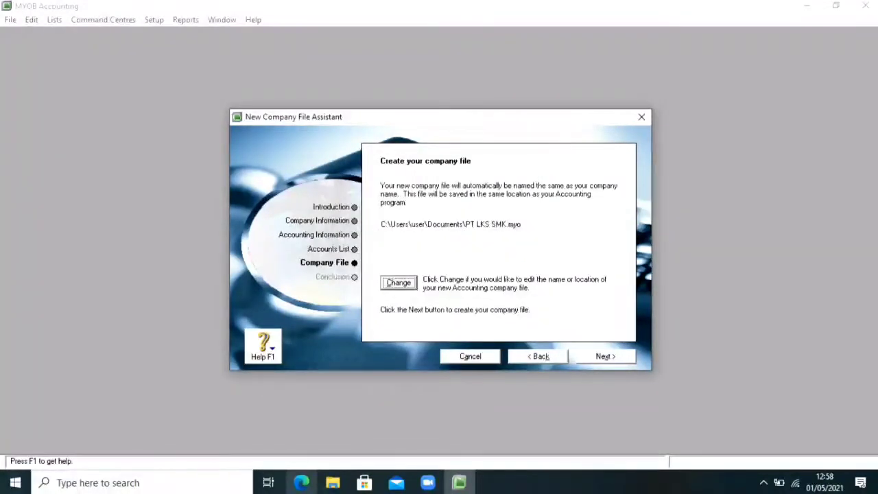
# Step: Create the PT LKS SMK company file with the chosen name and location
pyautogui.click(333, 482)
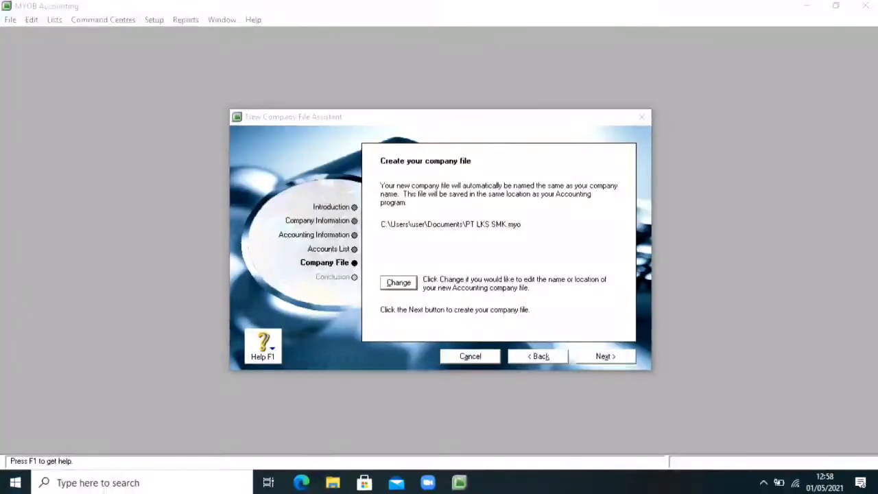
pyautogui.hotkey('alt', 'Tab')
pyautogui.press('Return')
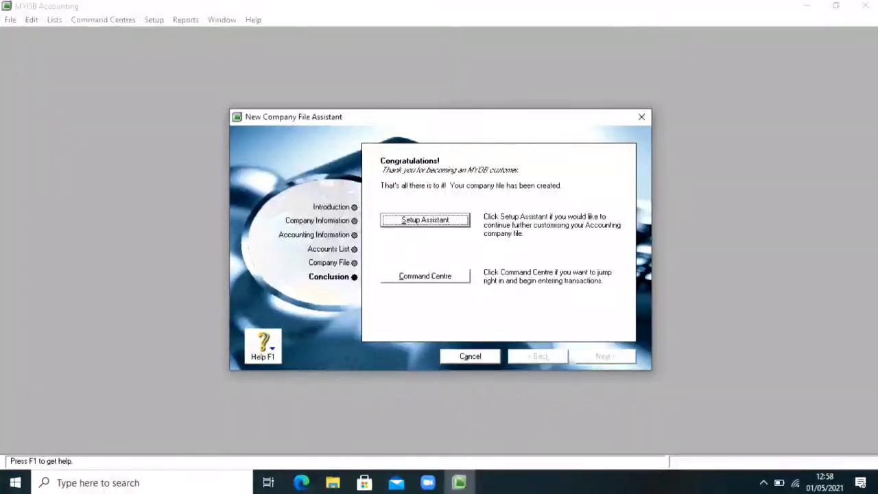
# Step: Go to the Command Centre of the new company file and display its Accounts List
pyautogui.click(425, 275)
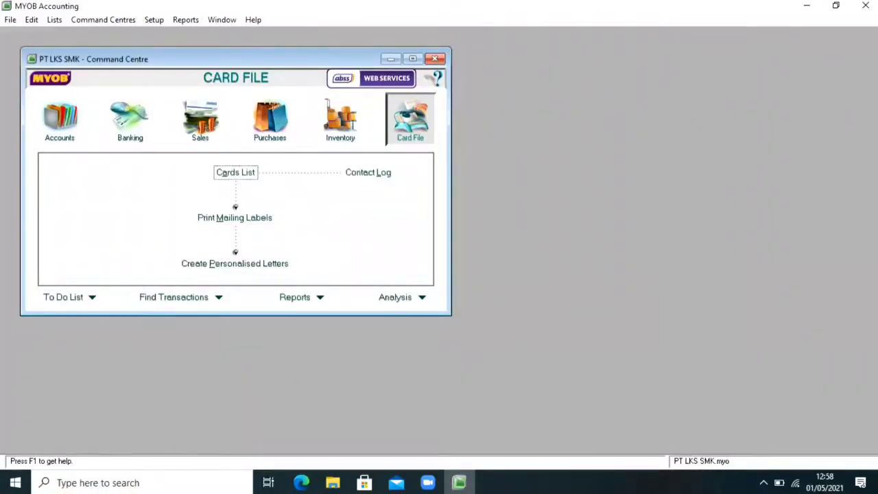
pyautogui.click(60, 120)
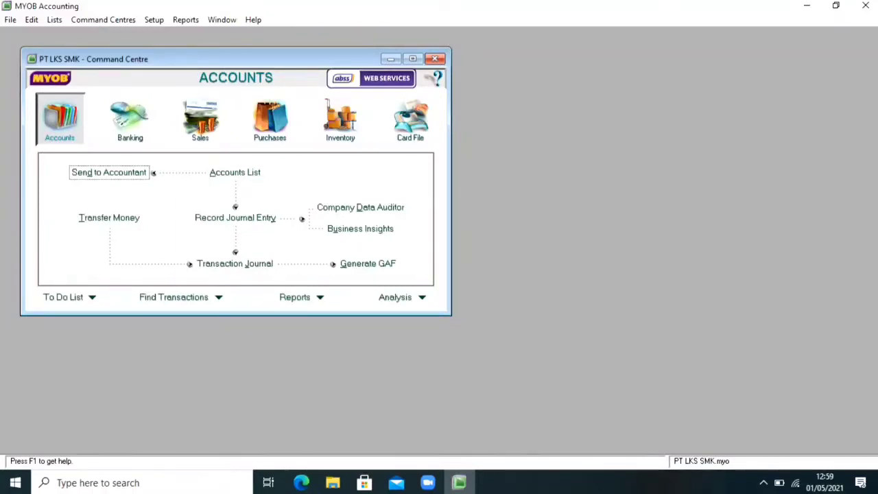
pyautogui.click(234, 172)
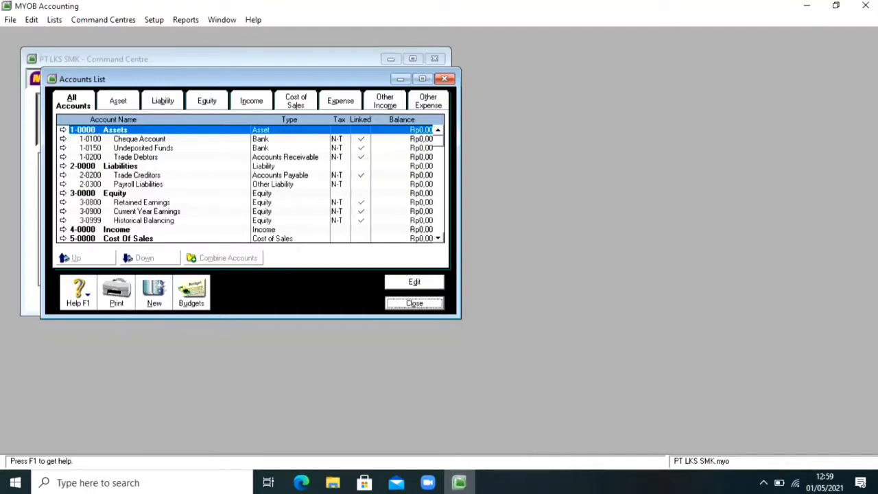
# Step: Start a data import of account information into the company file
pyautogui.hotkey('alt', 'f')
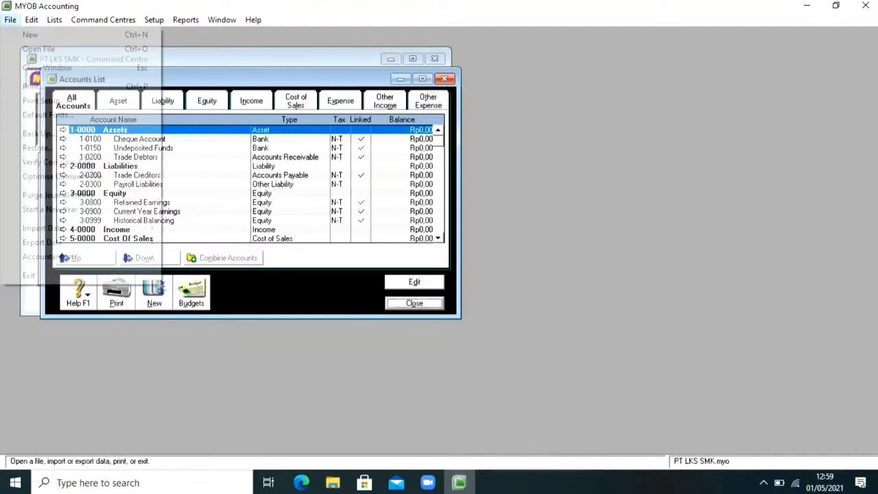
pyautogui.press('Down')
pyautogui.press('Down')
pyautogui.press('Down')
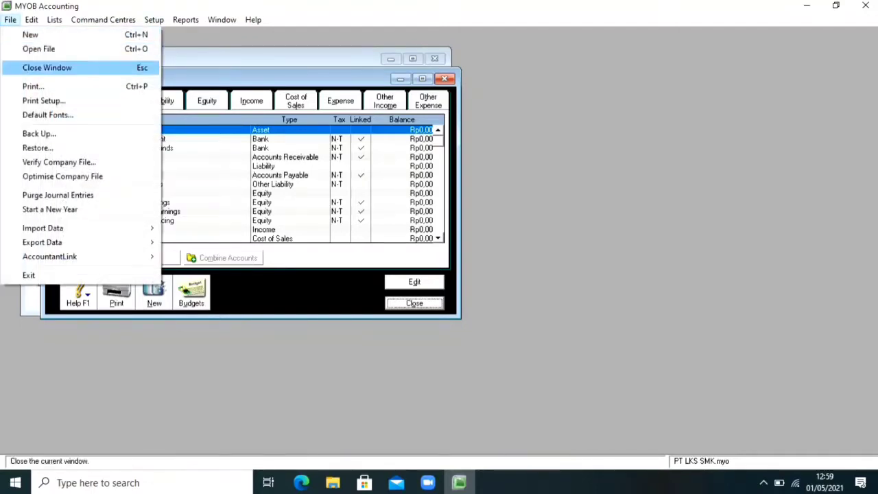
pyautogui.press('Down')
pyautogui.press('i')
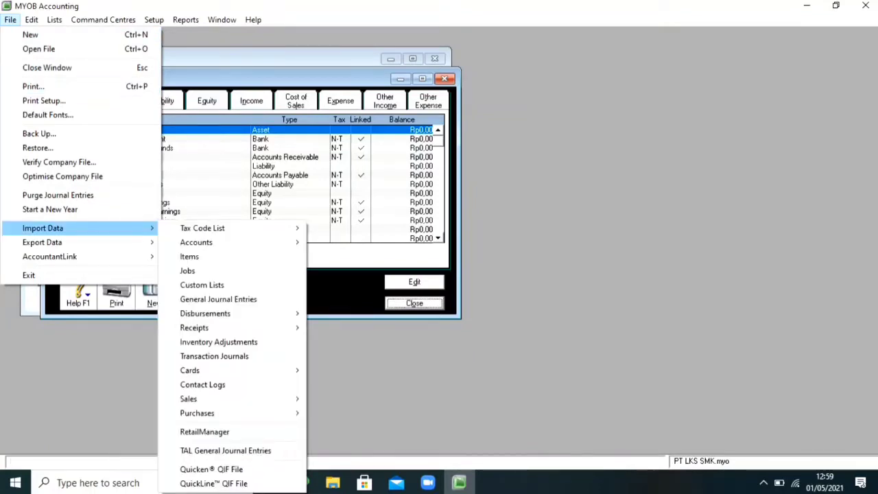
pyautogui.press('Right')
pyautogui.press('Down')
pyautogui.press('Down')
pyautogui.press('Up')
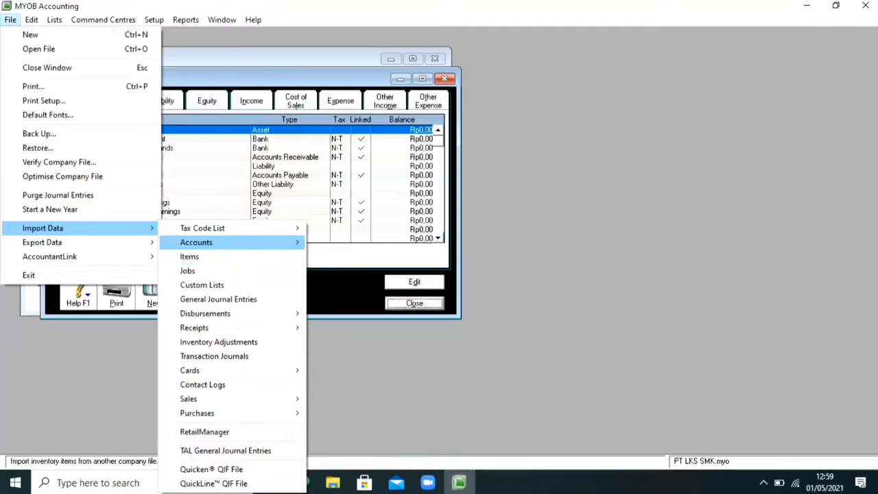
pyautogui.press('Up')
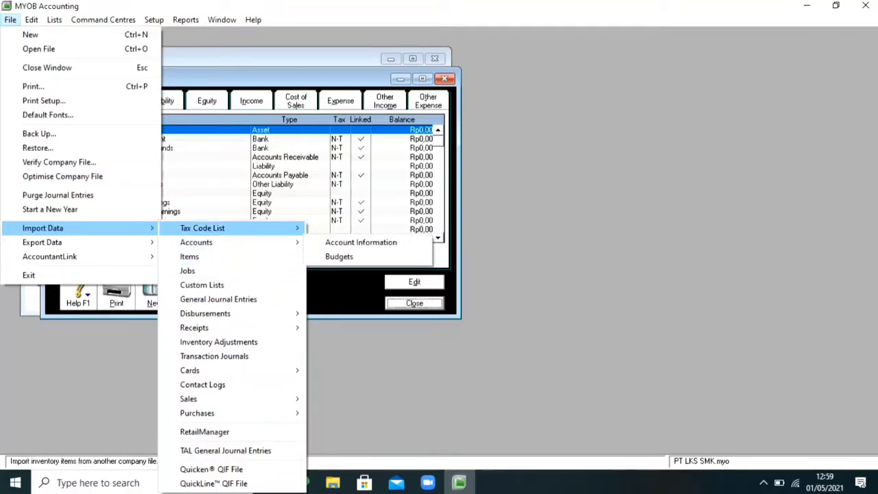
pyautogui.press('Down')
pyautogui.press('Right')
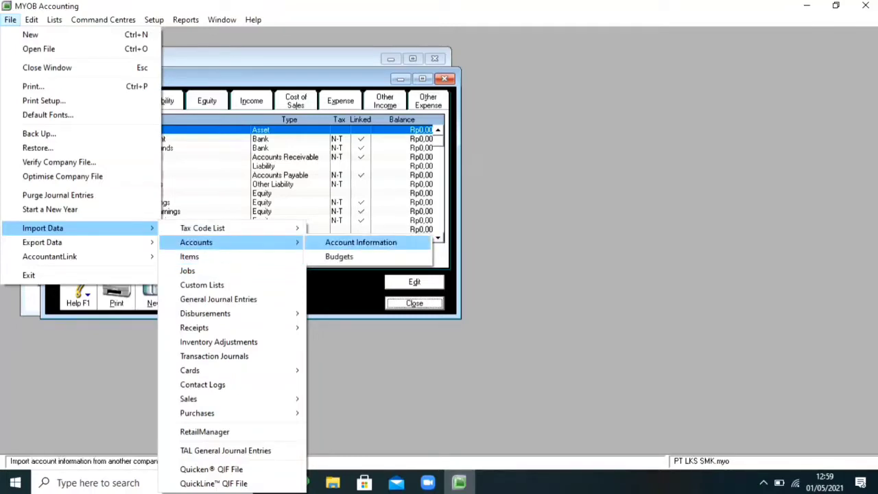
pyautogui.press('Return')
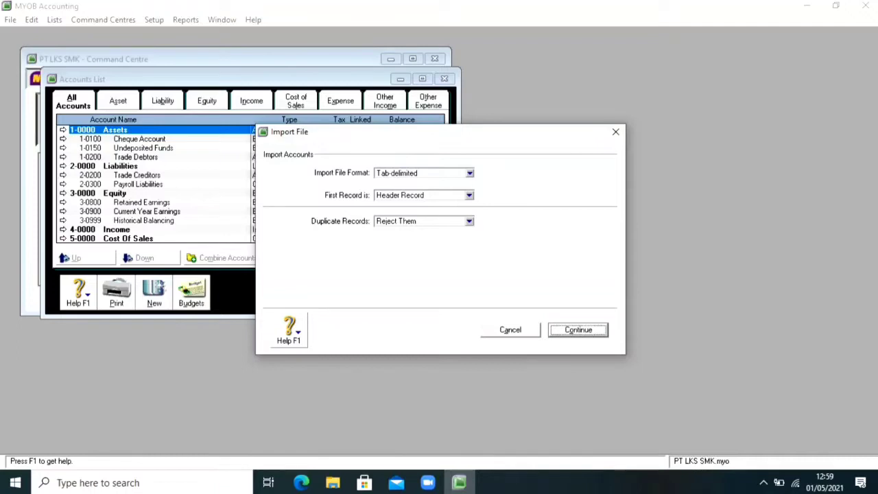
# Step: Set duplicate records to Update Existing Record for the tab-delimited accounts import and continue to file selection
pyautogui.click(469, 221)
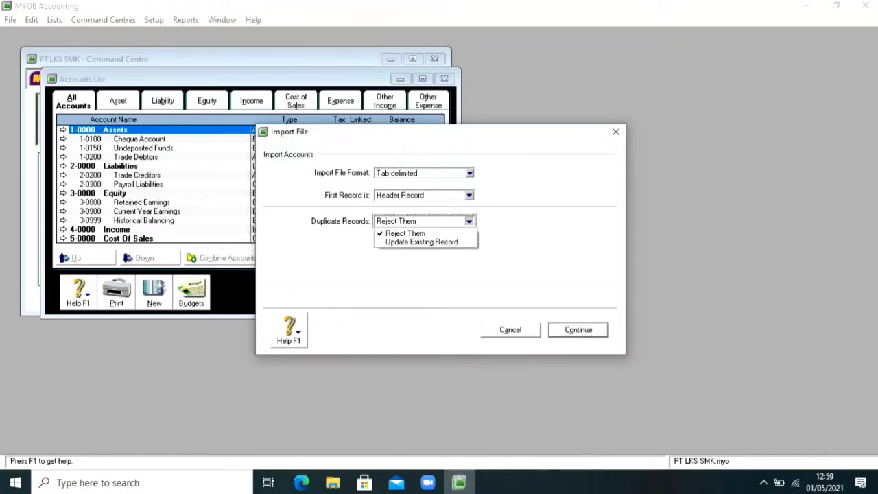
pyautogui.press('Return')
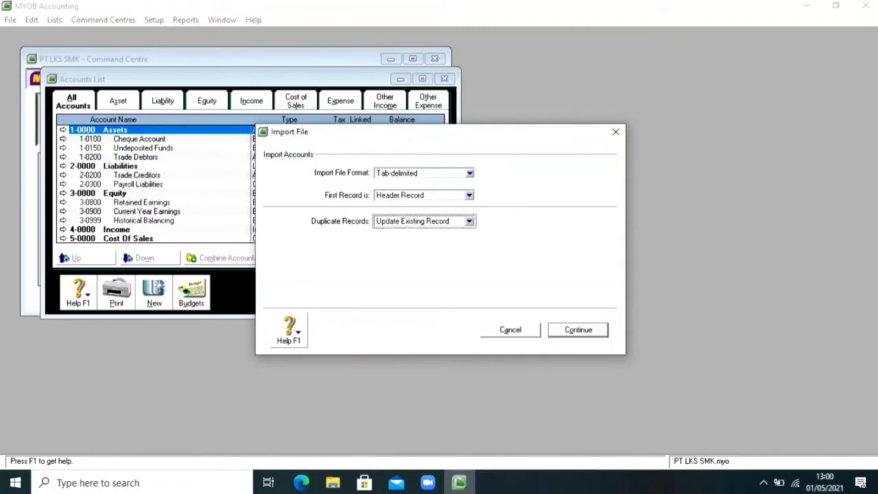
pyautogui.click(578, 330)
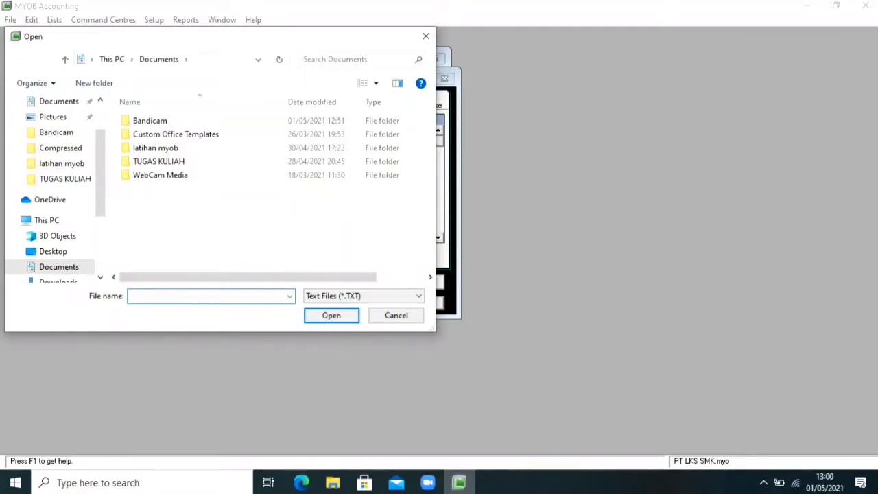
# Step: Choose the Daftar Akun text file from the Downloads folder as the accounts file to import
pyautogui.scroll(4, 55, 190)
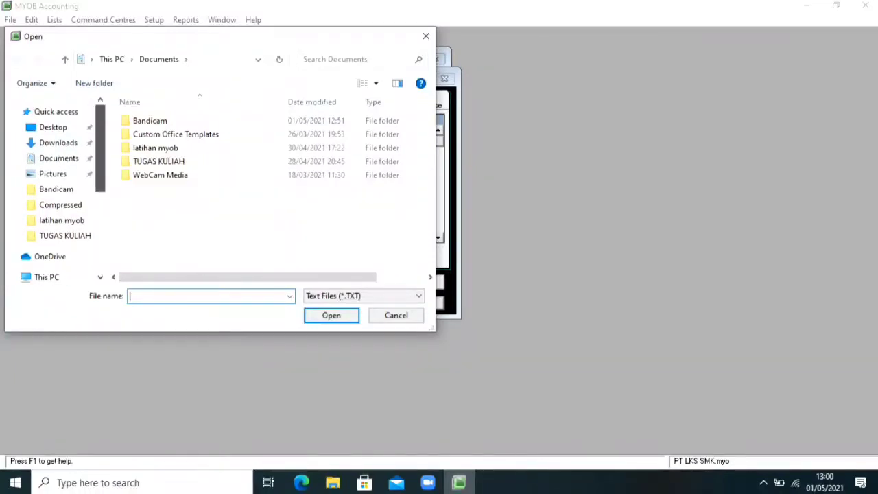
pyautogui.click(58, 142)
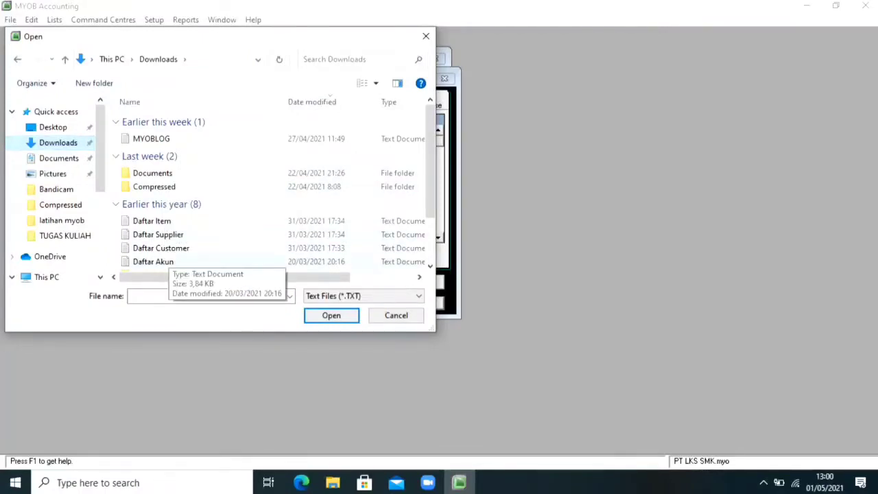
pyautogui.click(168, 261)
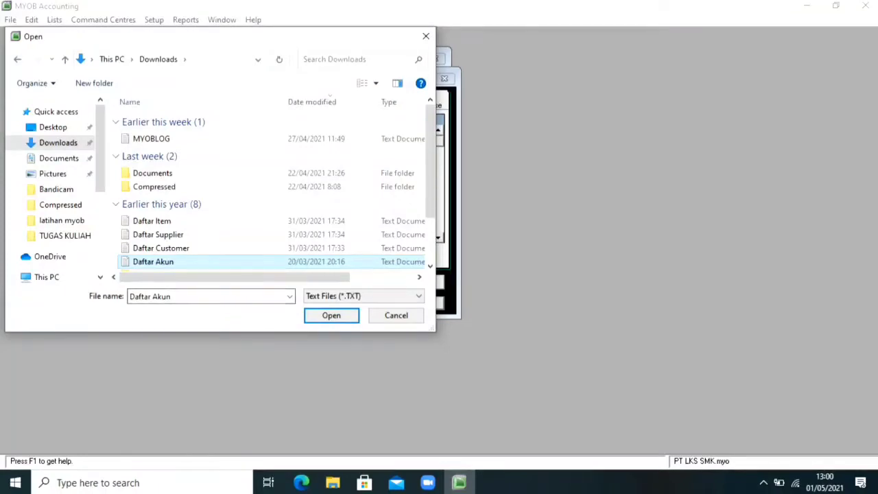
pyautogui.press('Return')
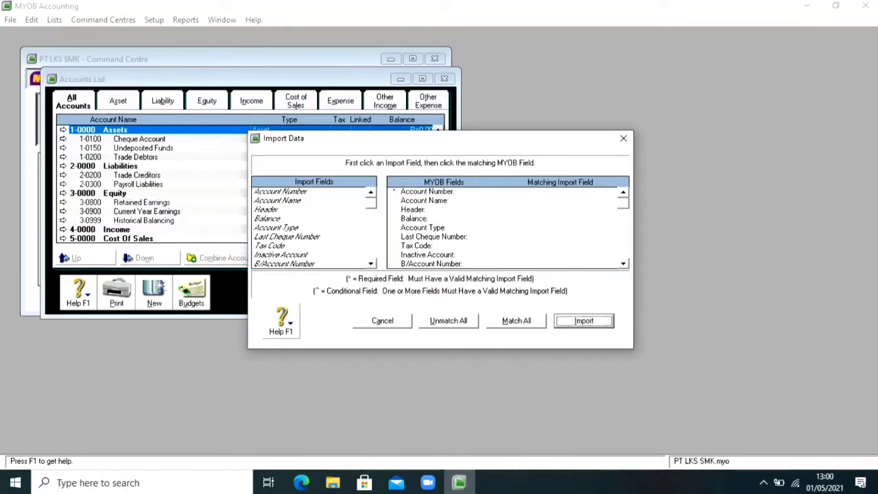
# Step: Match all import fields to the MYOB fields and import the accounts, dismissing the import summary
pyautogui.click(516, 321)
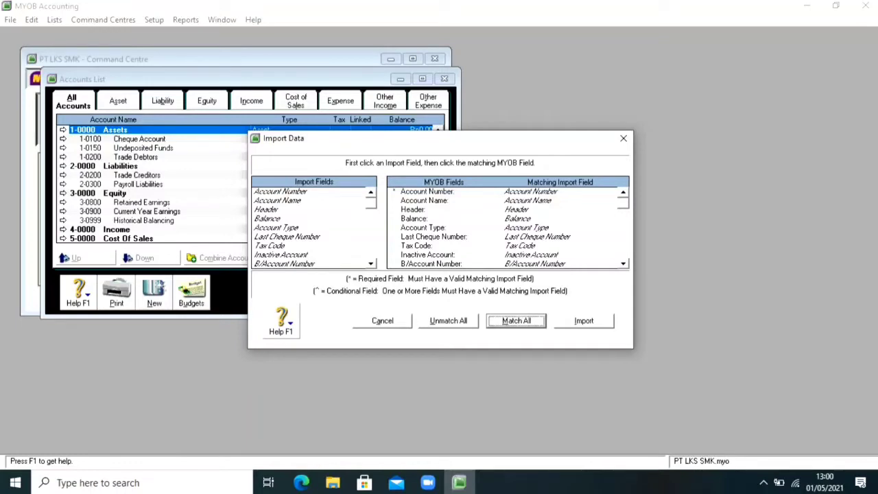
pyautogui.click(583, 321)
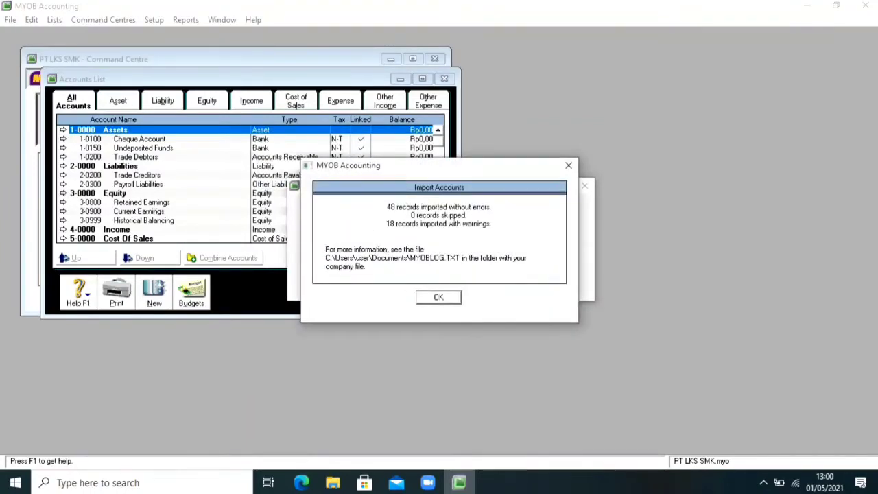
pyautogui.press('Return')
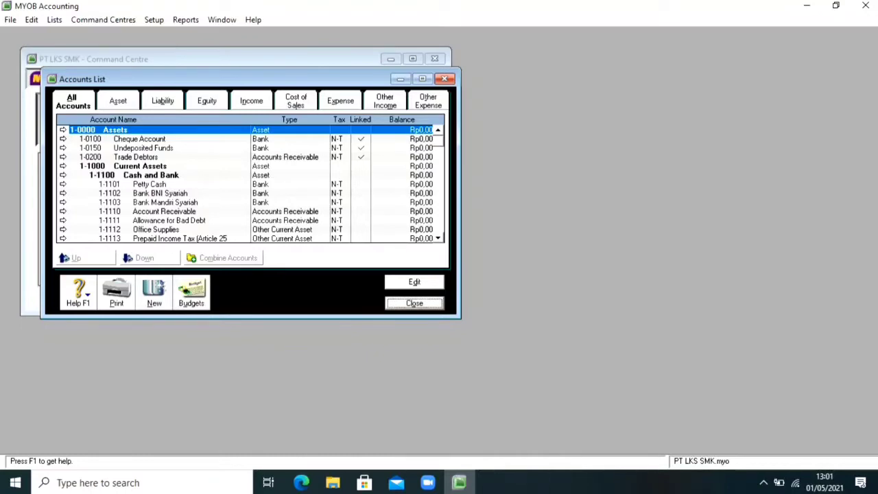
# Step: Leave the Accounts List and view the Profit & Loss analysis, closing it when done
pyautogui.click(414, 302)
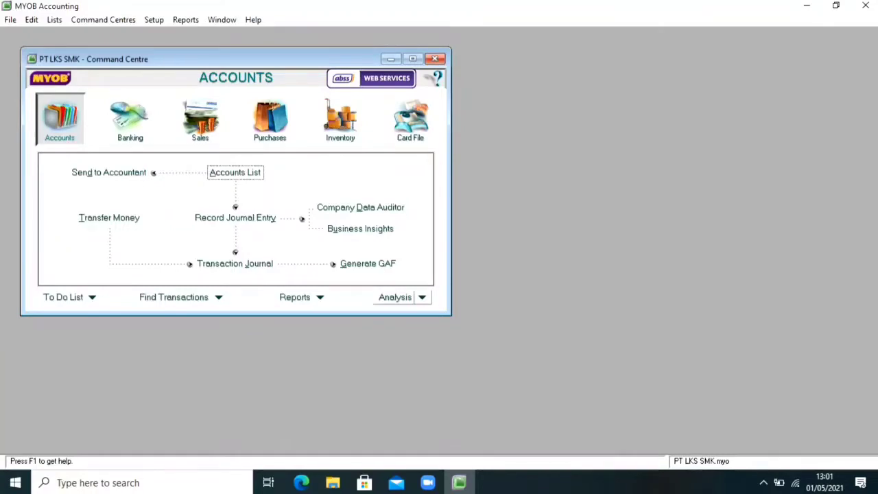
pyautogui.click(395, 297)
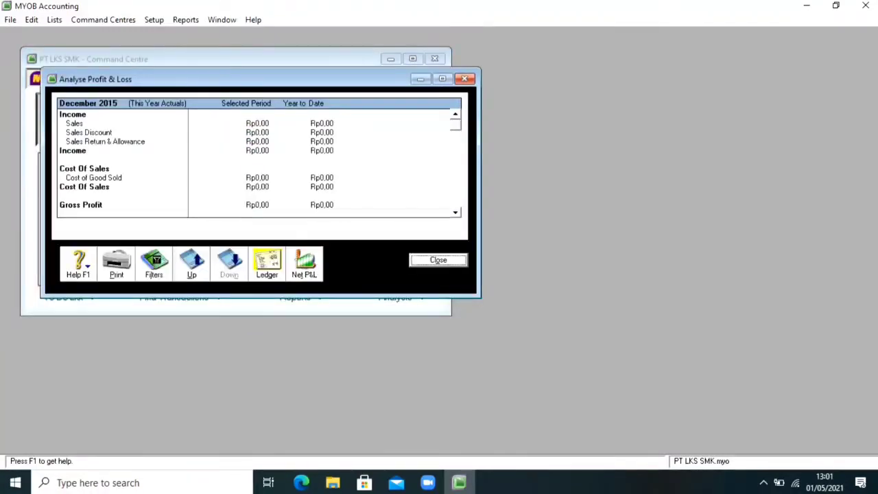
pyautogui.click(438, 260)
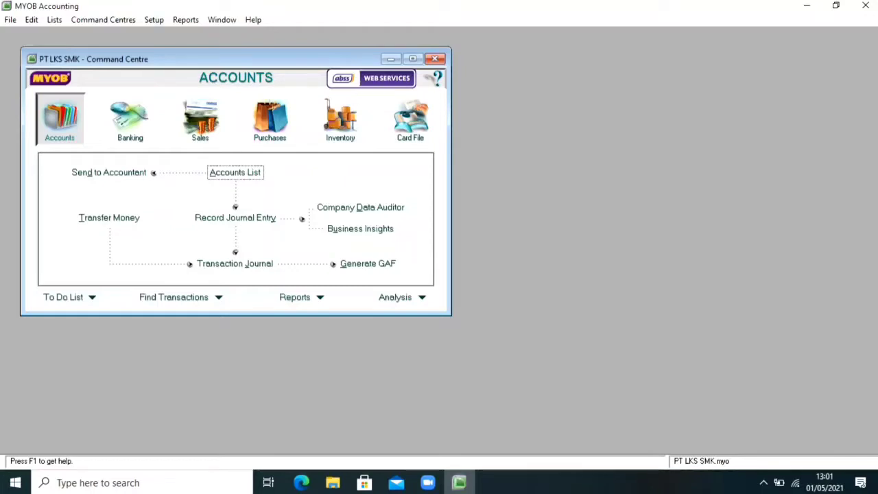
# Step: Change the linked bank account for undeposited funds to 1-1101 Petty Cash and save the accounts and banking links
pyautogui.click(153, 20)
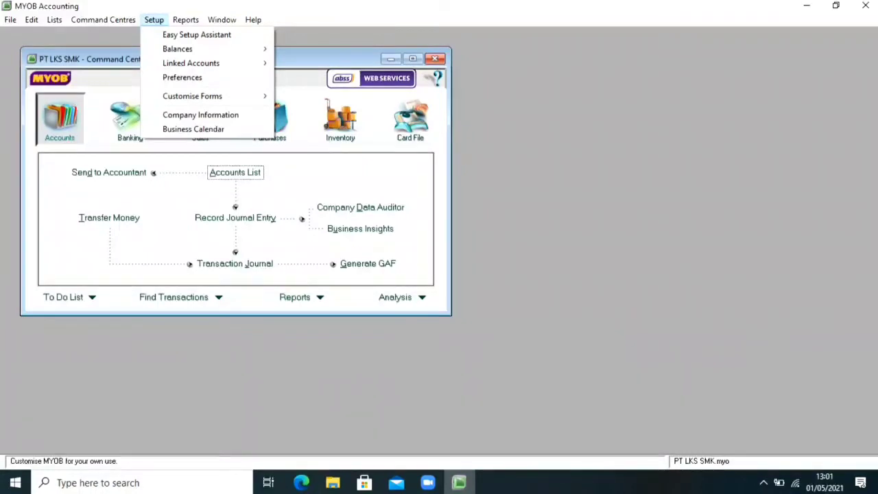
pyautogui.moveTo(205, 63)
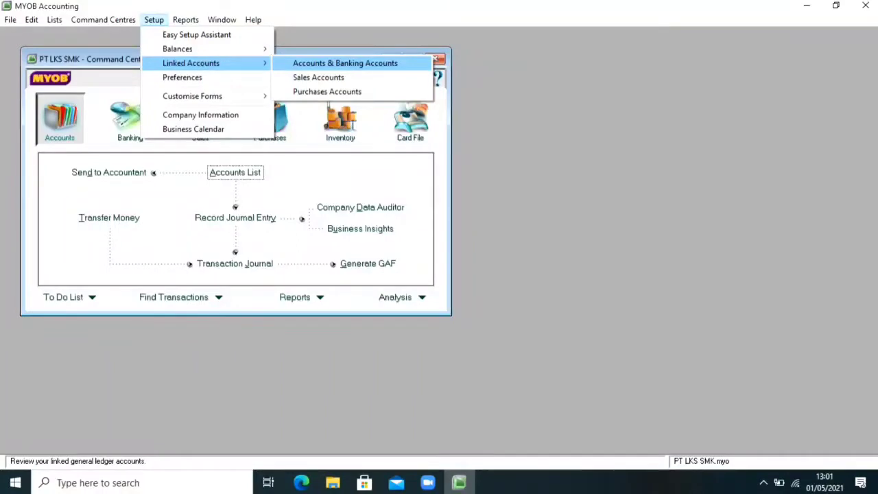
pyautogui.press('Return')
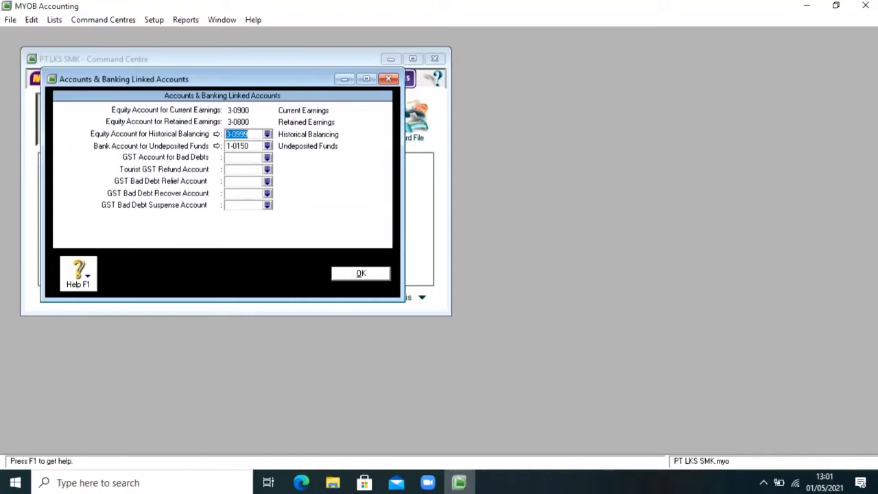
pyautogui.click(267, 147)
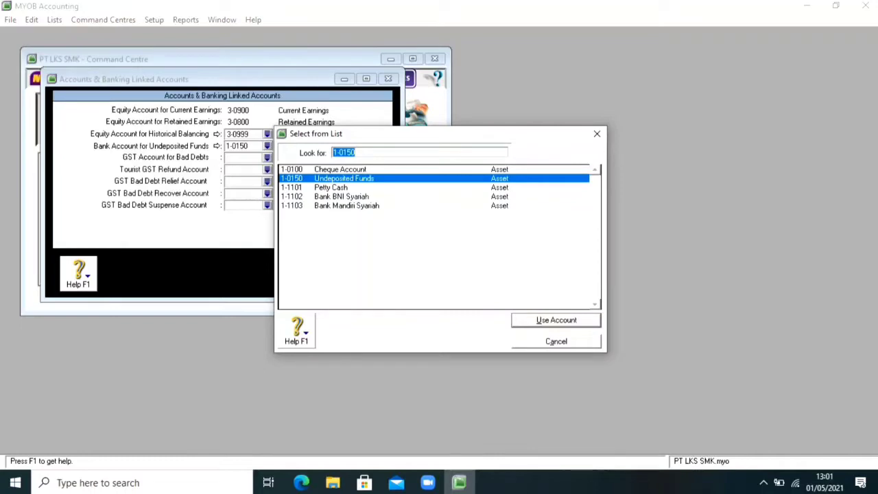
pyautogui.write('1-1101')
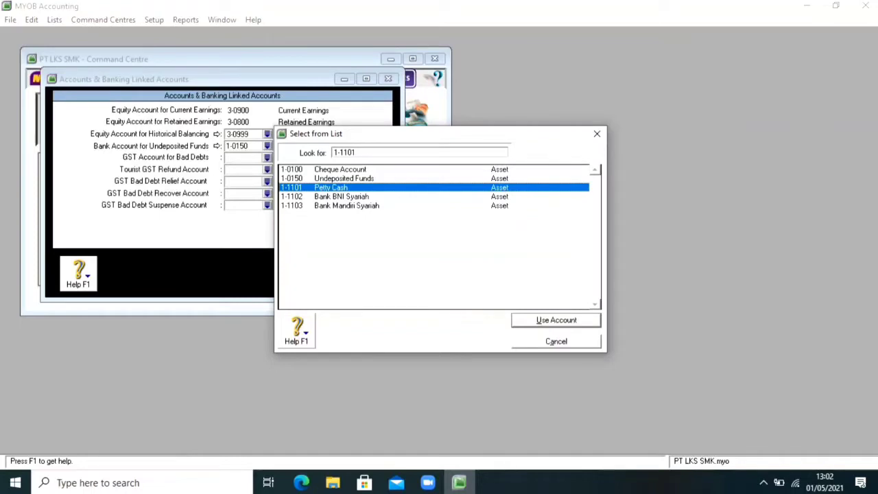
pyautogui.press('Return')
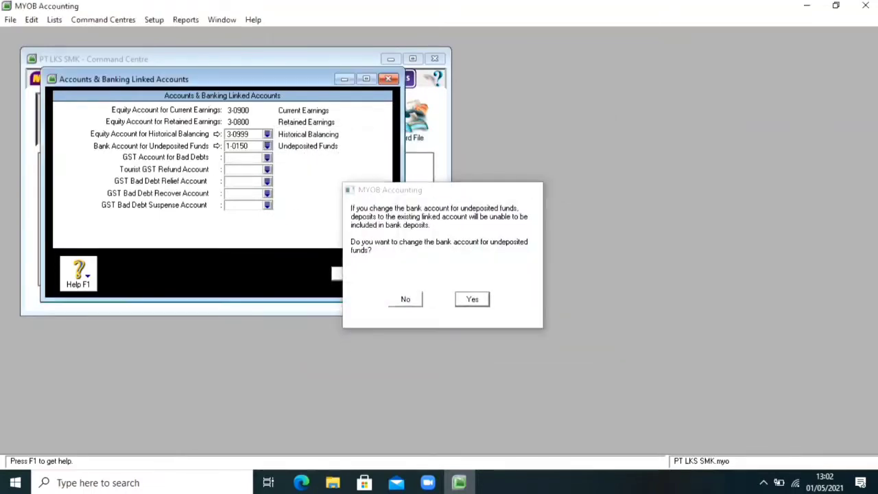
pyautogui.press('Return')
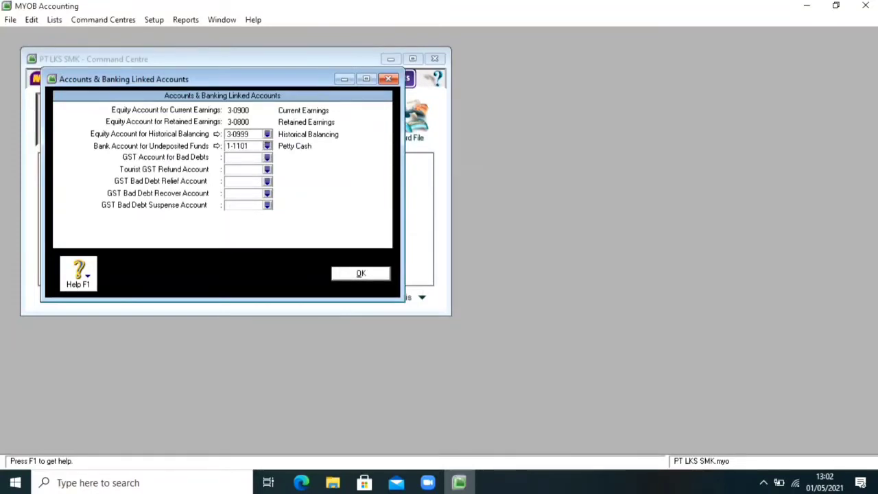
pyautogui.press('Return')
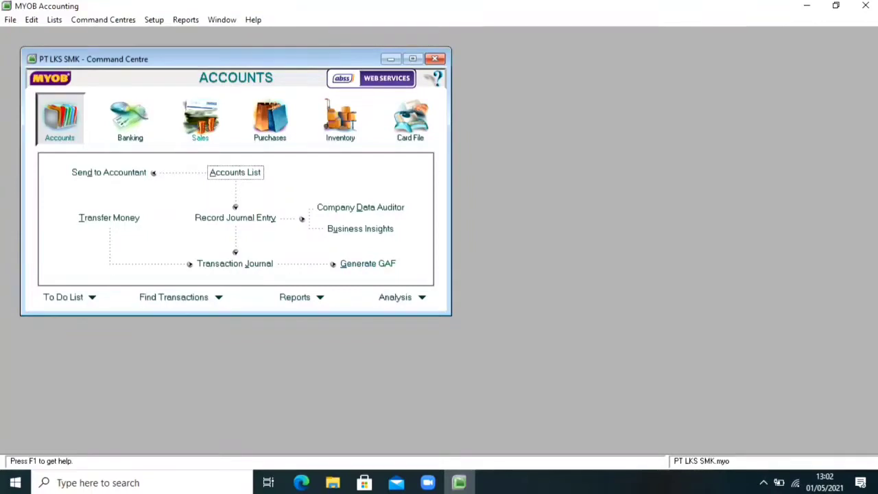
# Step: In the sales linked accounts, set the asset account for tracking receivables to 1-1110 Account Receivable
pyautogui.click(154, 20)
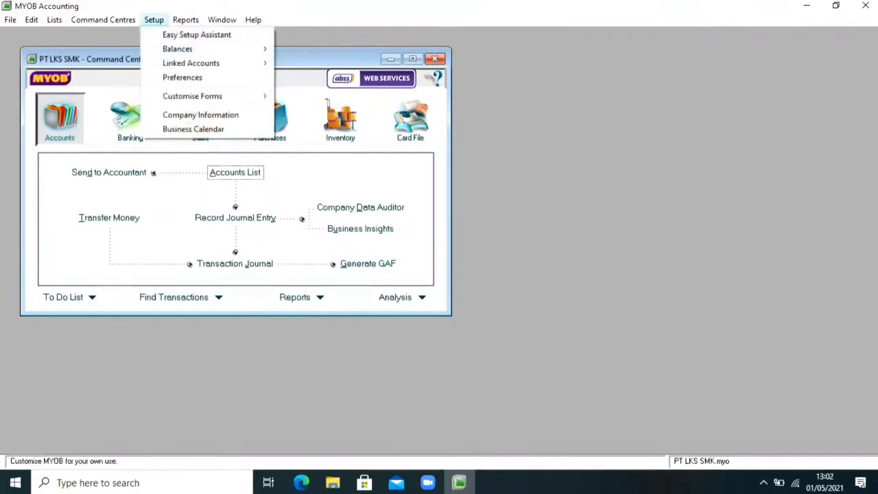
pyautogui.moveTo(178, 48)
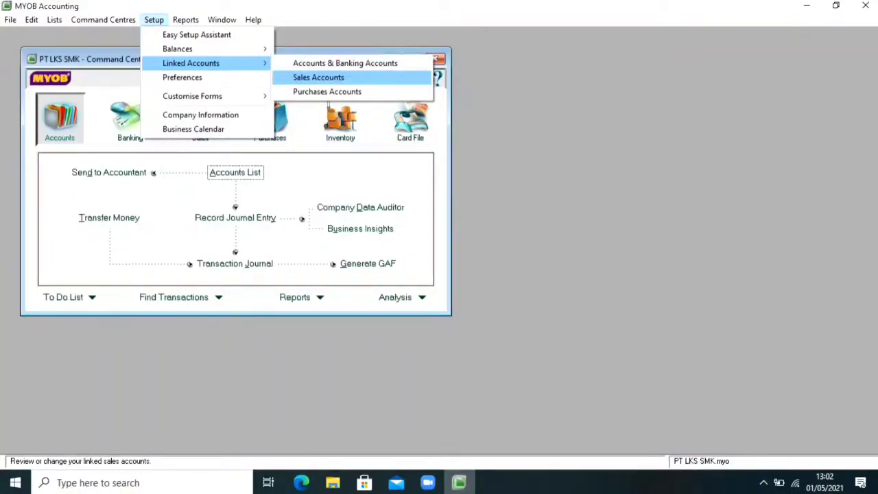
pyautogui.press('Return')
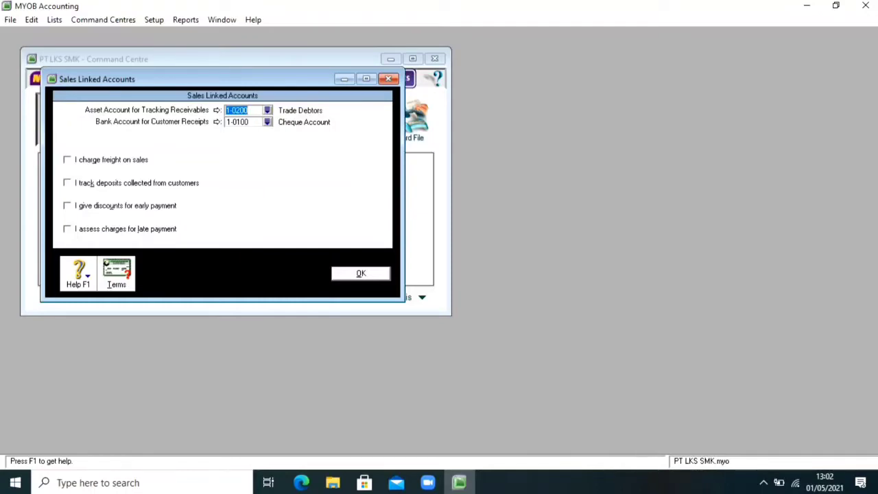
pyautogui.click(267, 110)
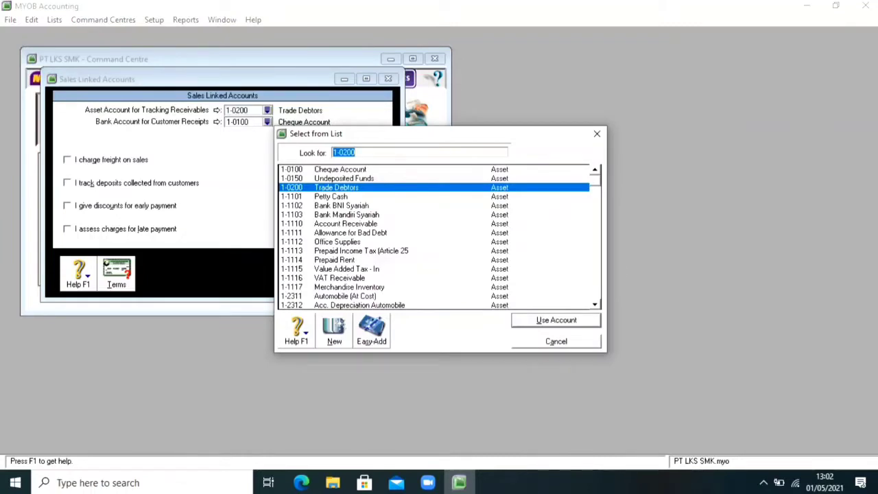
pyautogui.click(355, 153)
pyautogui.press('BackSpace')
pyautogui.press('BackSpace')
pyautogui.press('BackSpace')
pyautogui.press('BackSpace')
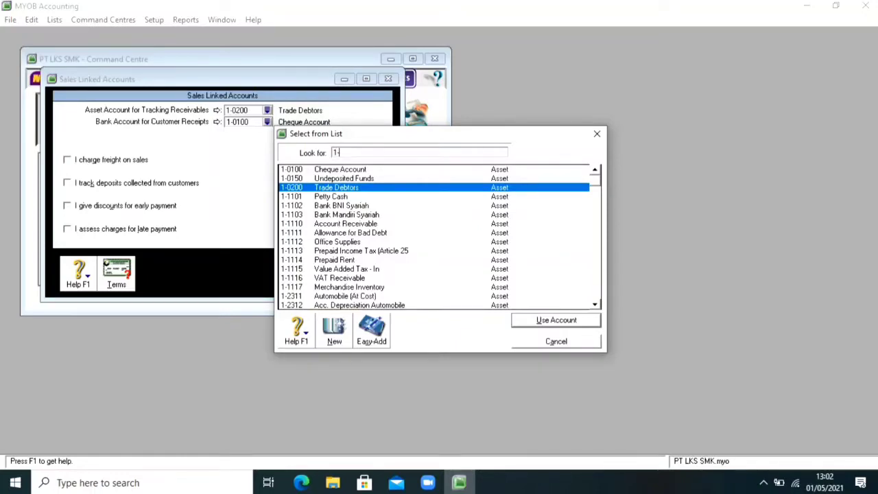
pyautogui.write('1110')
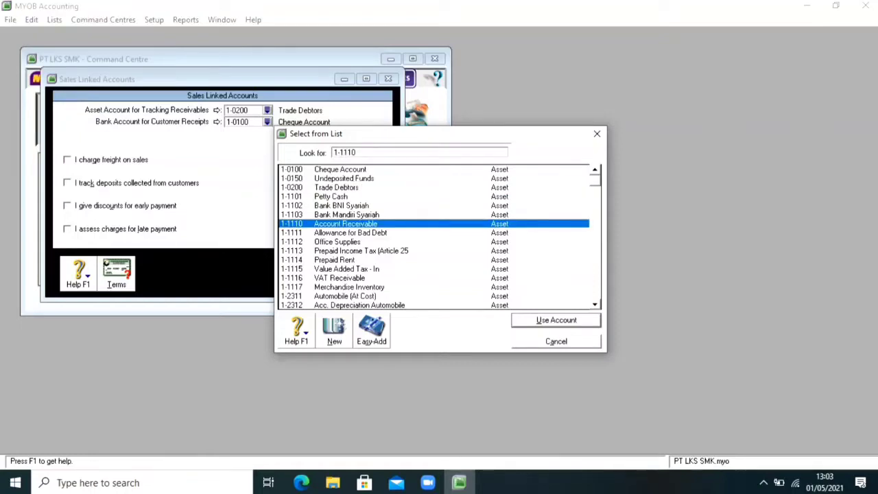
pyautogui.press('Return')
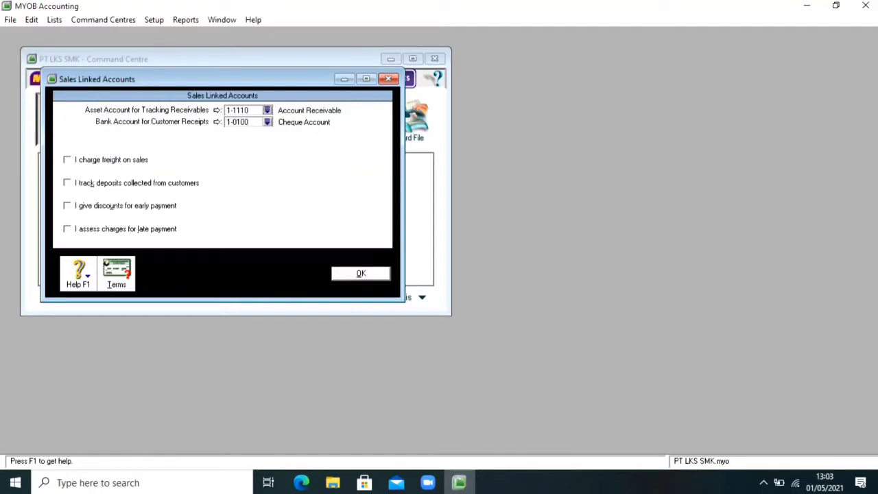
# Step: Set the bank account for customer receipts to 1-1103 Bank Mandiri Syariah in the sales linked accounts
pyautogui.click(267, 122)
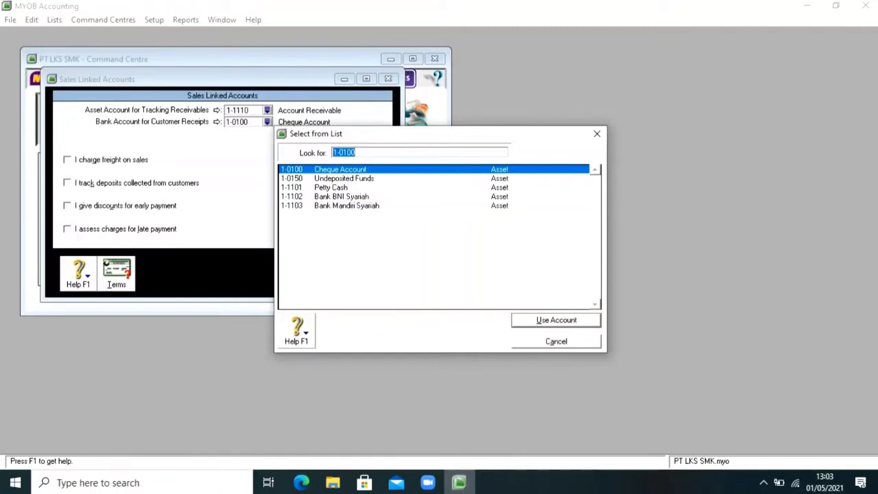
pyautogui.write('1-1103')
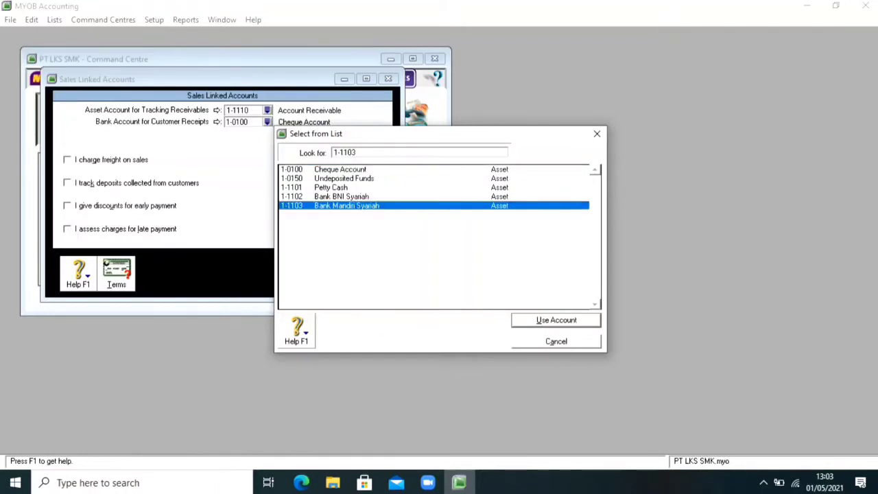
pyautogui.click(556, 321)
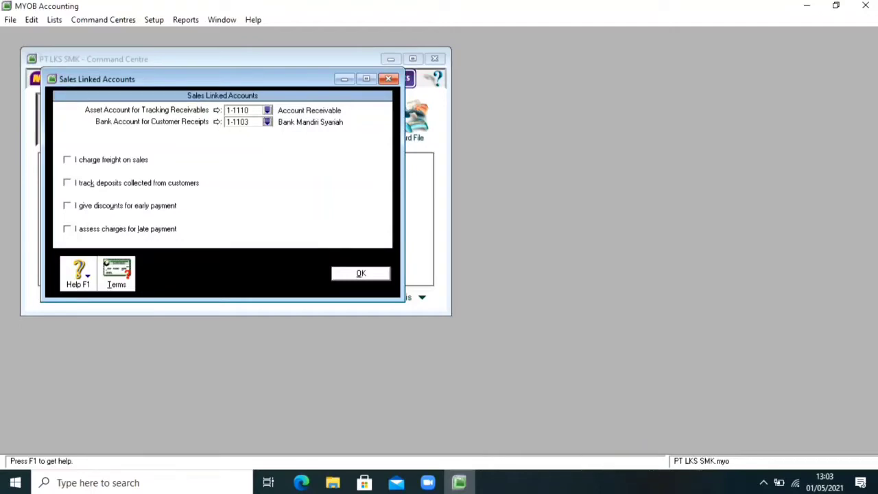
# Step: Enable discounts for early payment on sales and link them to account 4-3000 Sales Discount, accepting the account type notice
pyautogui.click(67, 206)
pyautogui.click(226, 217)
pyautogui.write('6')
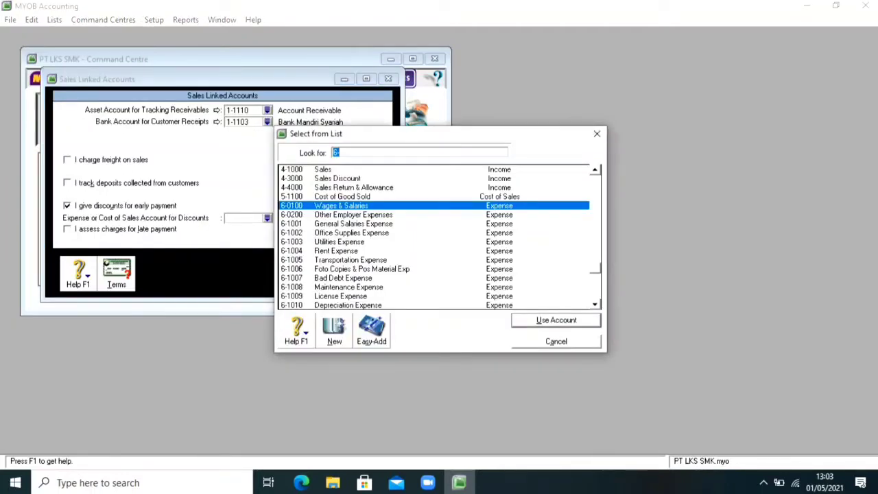
pyautogui.write('4-3000')
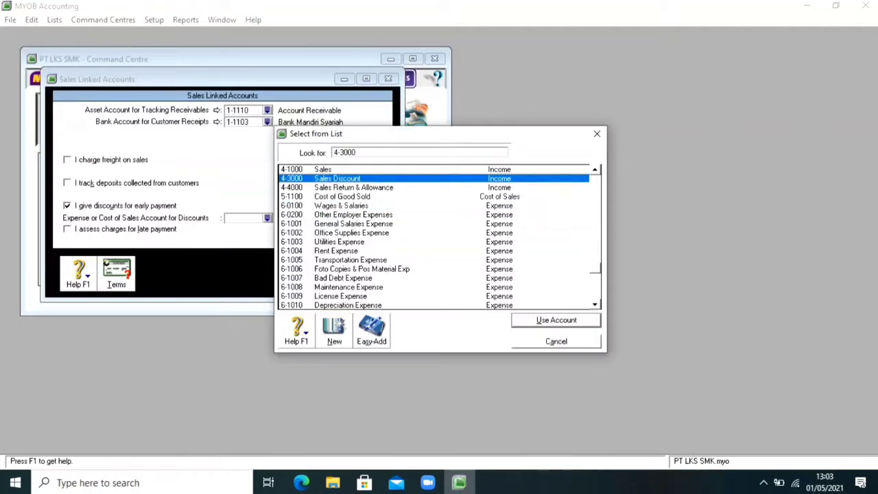
pyautogui.press('Return')
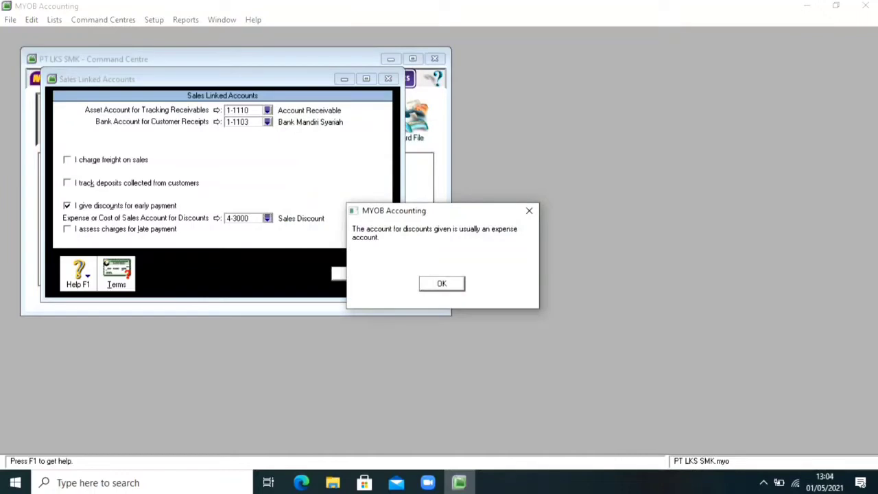
pyautogui.press('Return')
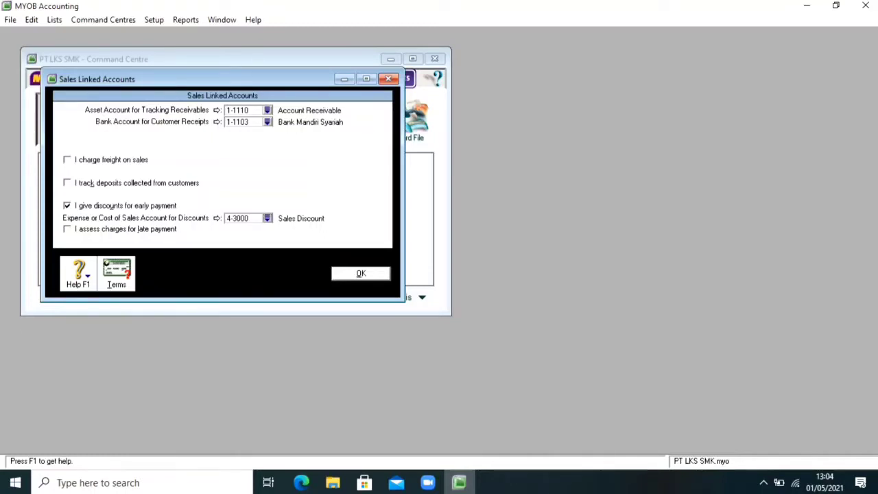
# Step: Enable charges for late payment on sales with income account 8-2000 Late Fees Collected, and save the sales linked accounts
pyautogui.click(68, 229)
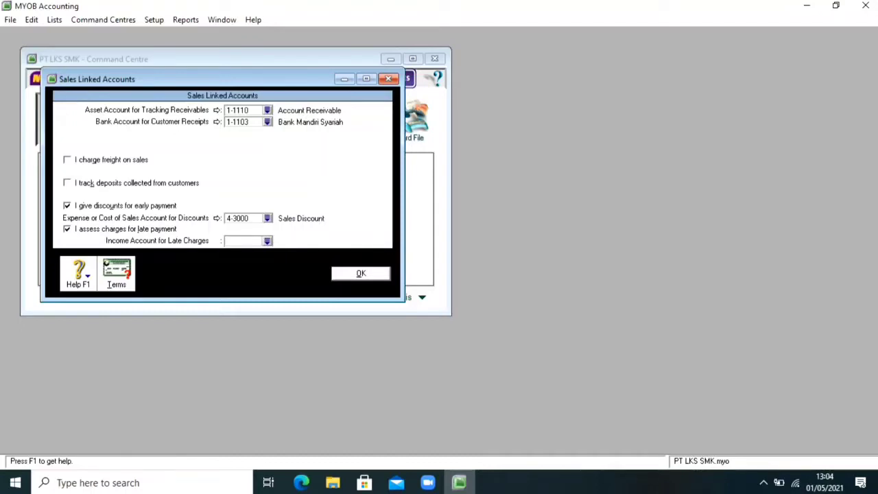
pyautogui.write('8')
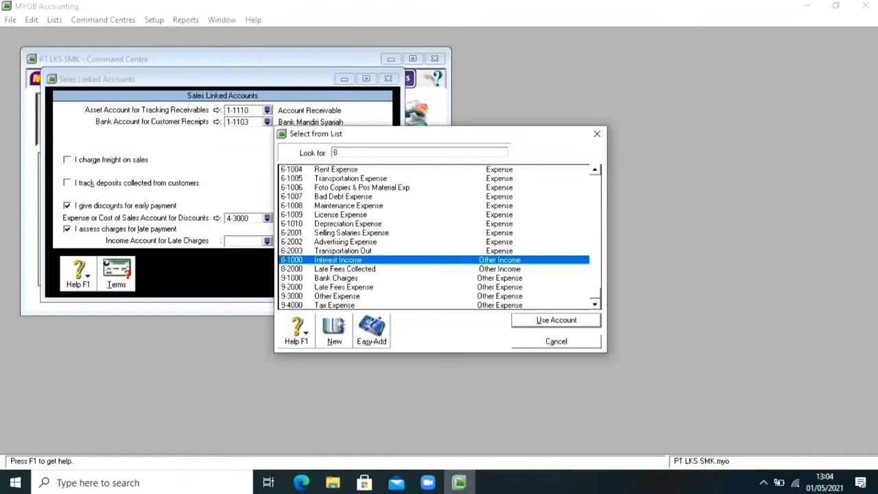
pyautogui.write('-2000')
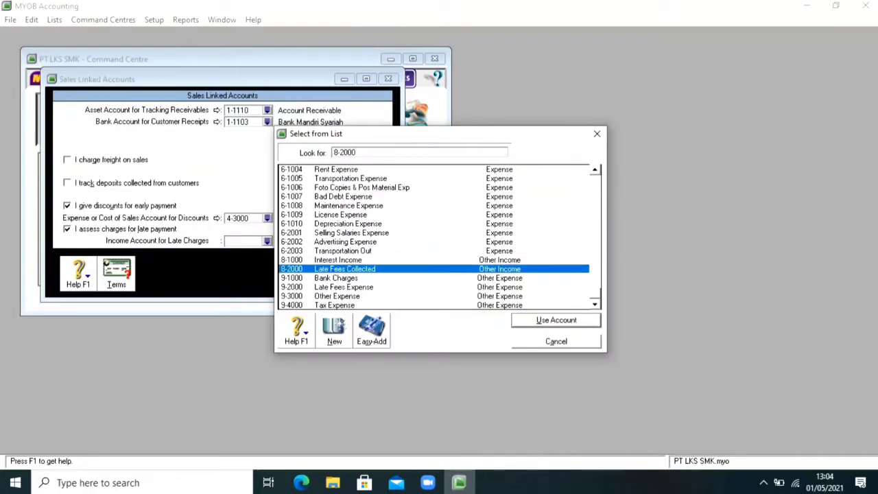
pyautogui.press('Return')
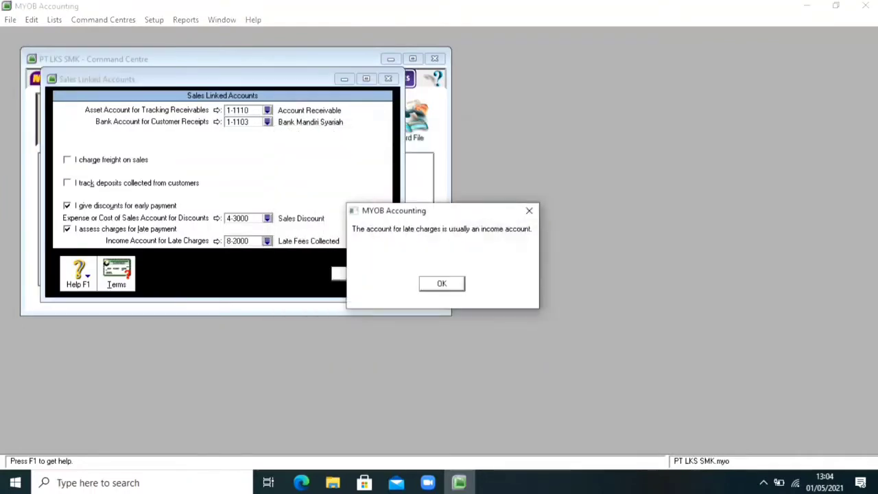
pyautogui.press('Return')
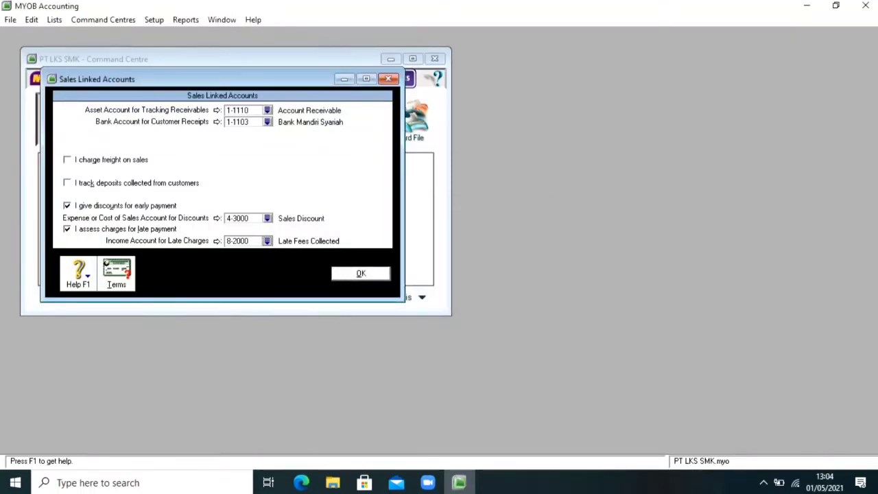
pyautogui.press('Return')
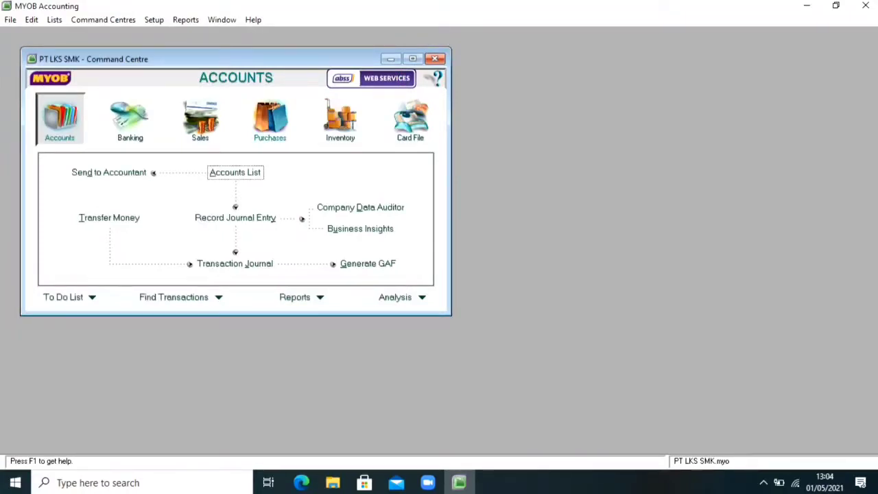
# Step: In the purchases linked accounts, set the liability account for tracking payables to 2-1201 Account Payable
pyautogui.click(154, 20)
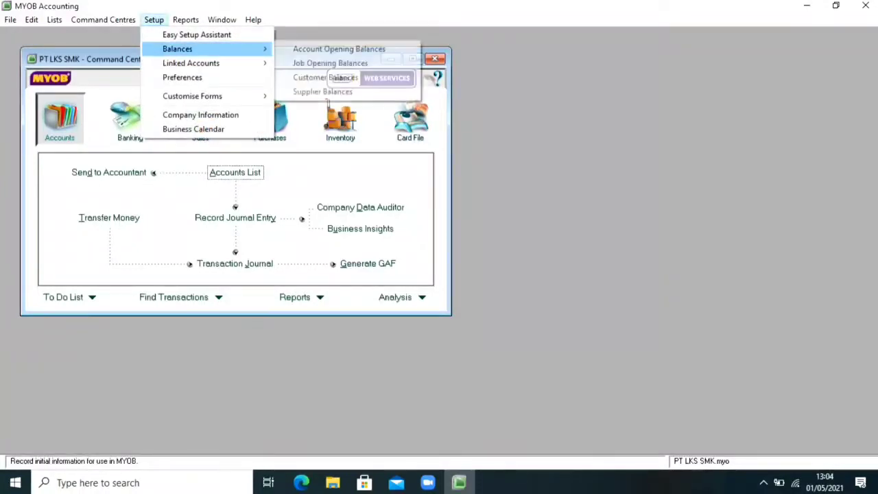
pyautogui.moveTo(191, 62)
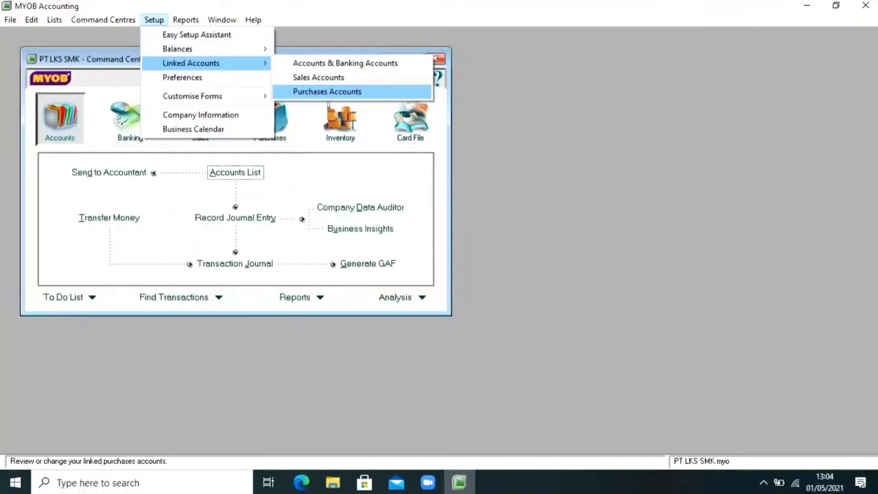
pyautogui.press('Return')
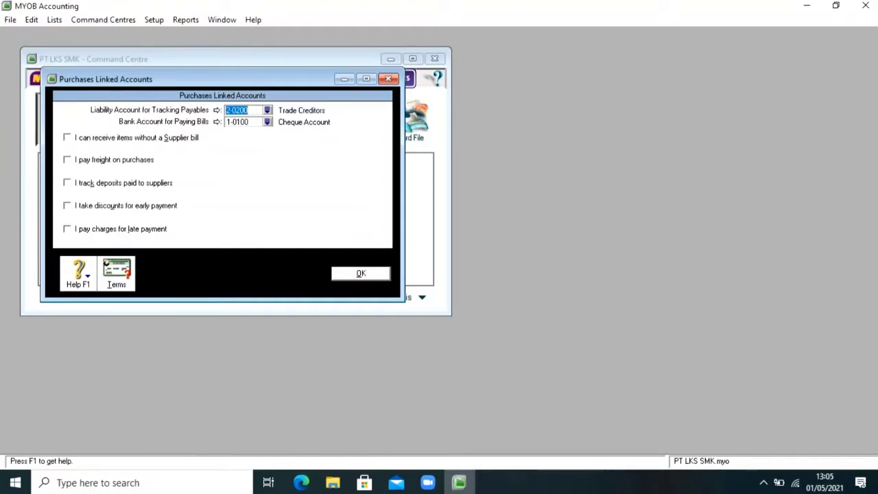
pyautogui.click(267, 110)
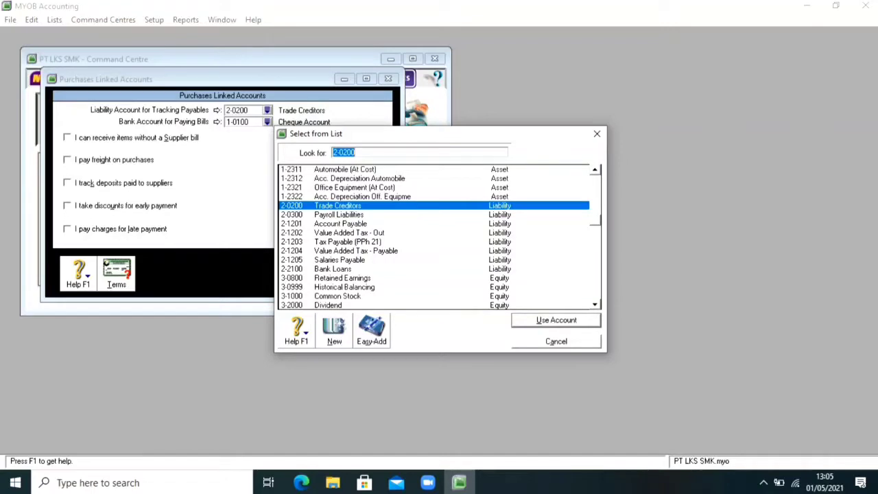
pyautogui.write('2-1201')
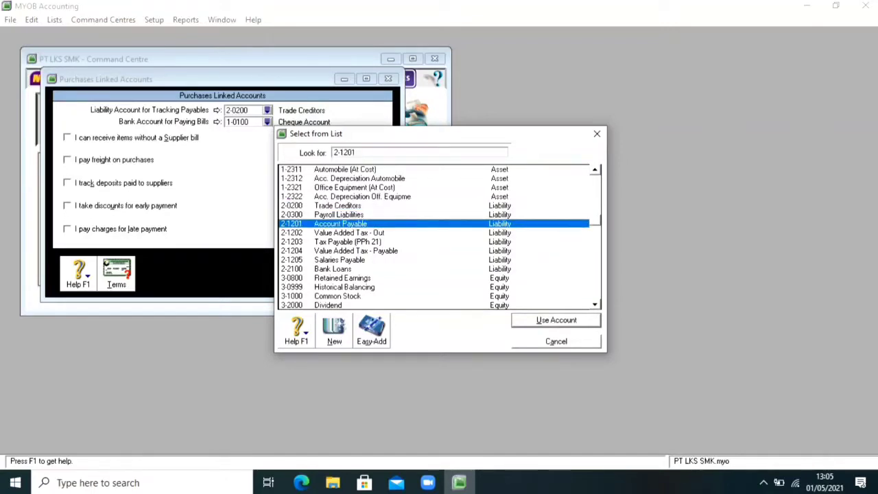
pyautogui.press('Return')
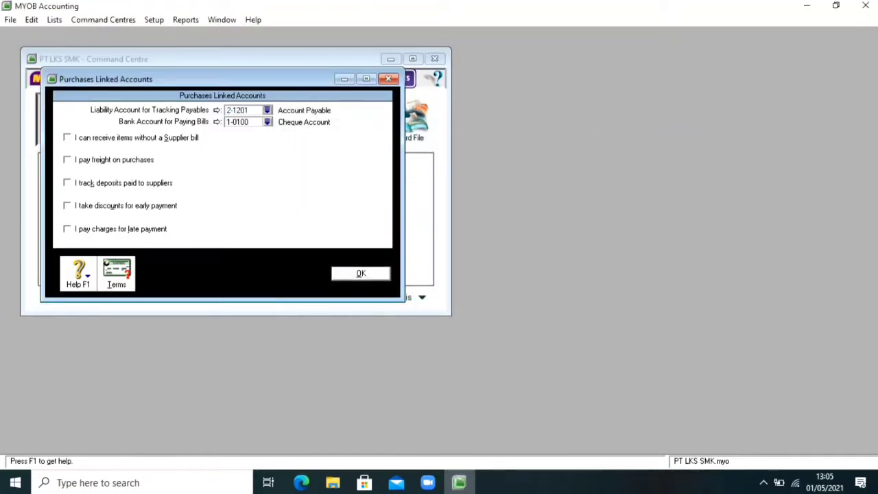
# Step: Set the bank account for paying bills to 1-1103 Bank Mandiri Syariah
pyautogui.click(267, 122)
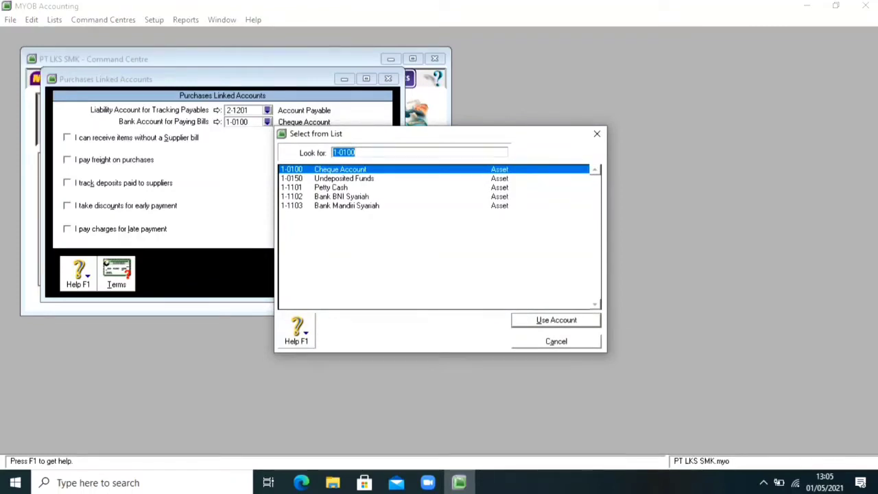
pyautogui.click(346, 206)
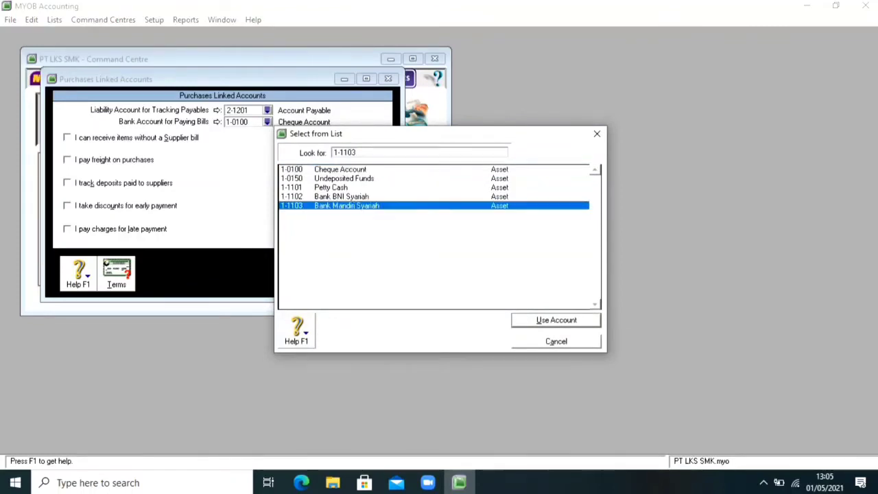
pyautogui.press('Return')
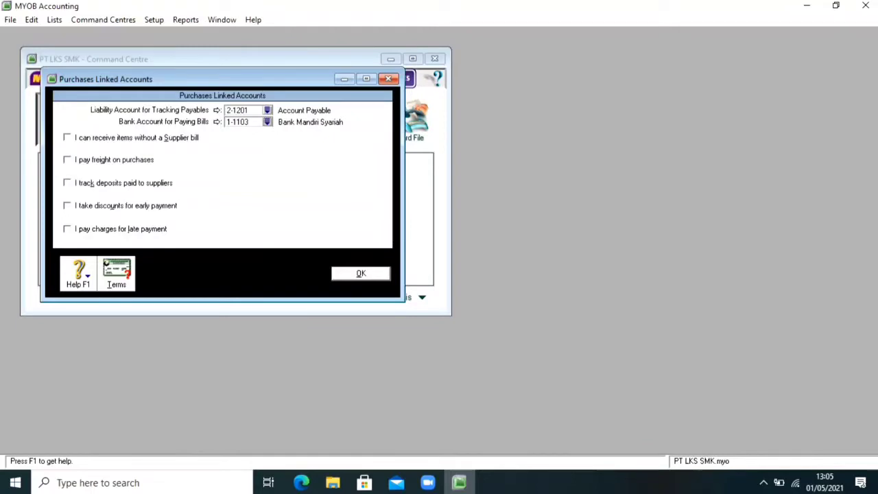
# Step: Enable charges for late payment on purchases with expense account 9-2000 Late Fees Expense, and save the purchases linked accounts
pyautogui.click(68, 229)
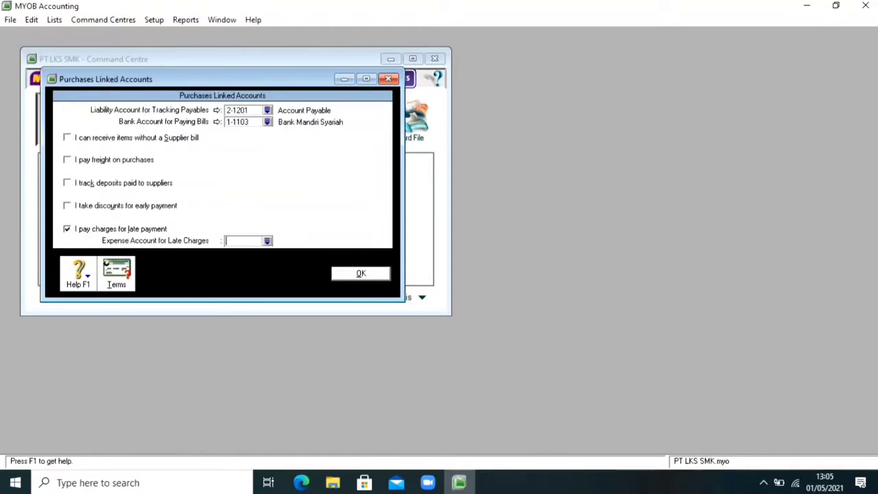
pyautogui.click(267, 240)
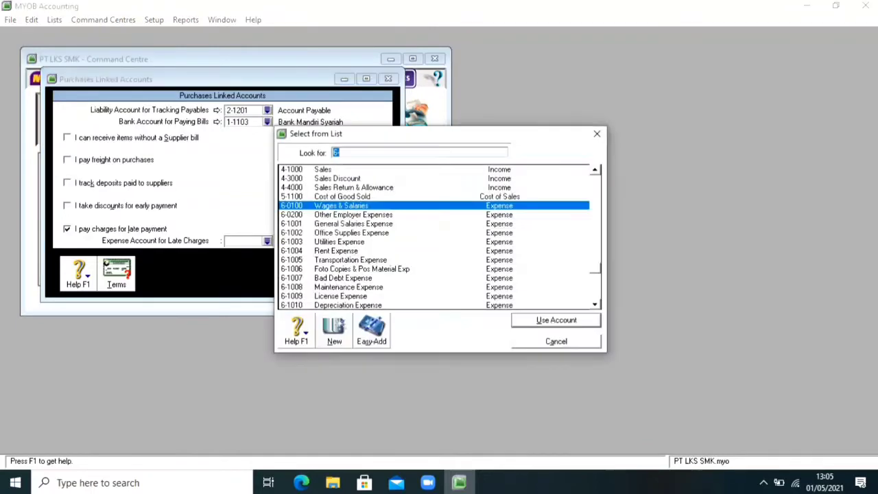
pyautogui.press('BackSpace')
pyautogui.write('9')
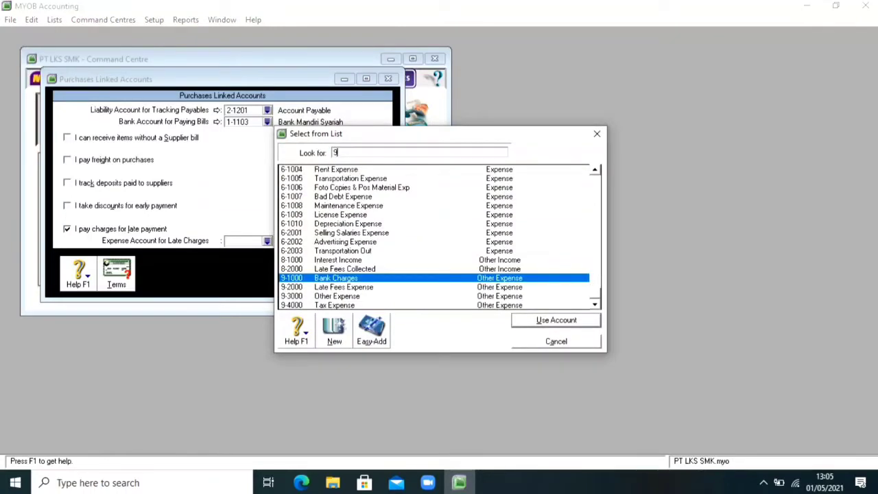
pyautogui.write('-2000')
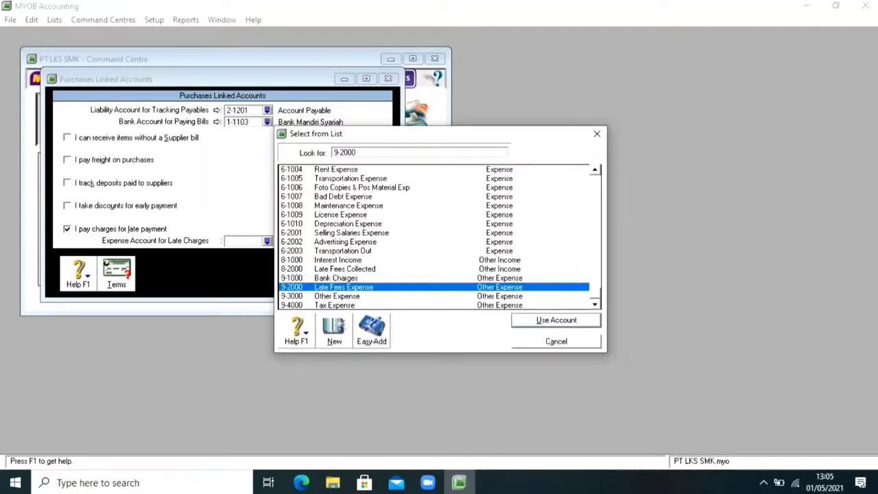
pyautogui.press('Return')
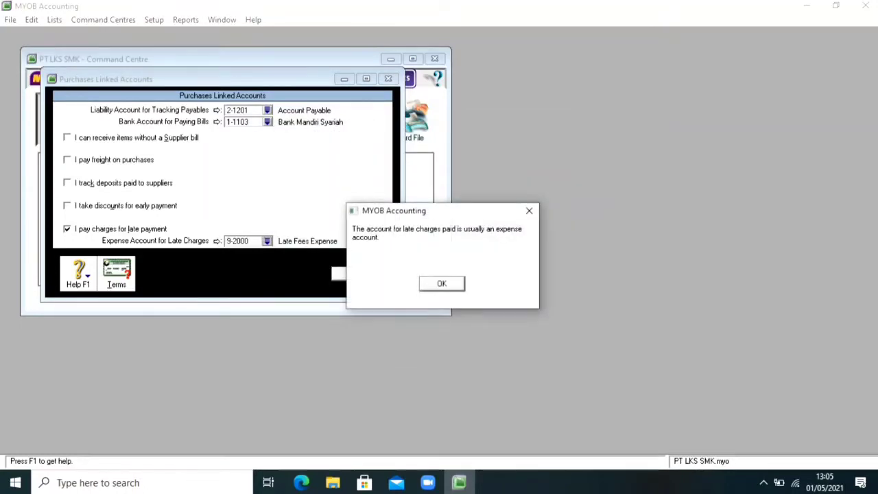
pyautogui.press('Return')
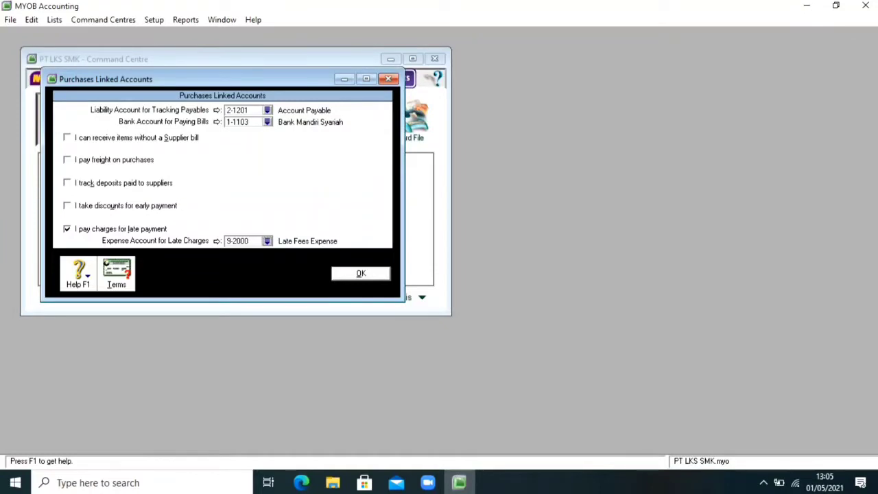
pyautogui.press('Return')
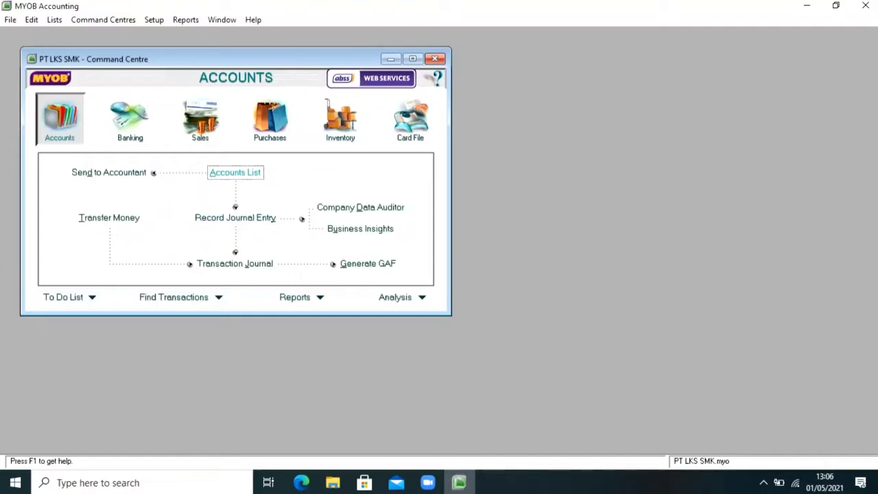
# Step: Review the linked-account marks in the accounts list for each category from Asset to Other Expense, and close the list
pyautogui.press('Return')
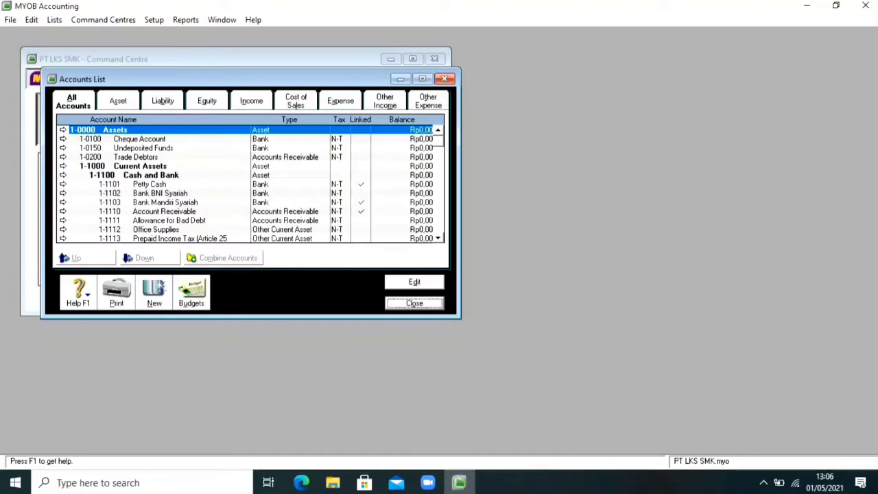
pyautogui.click(118, 101)
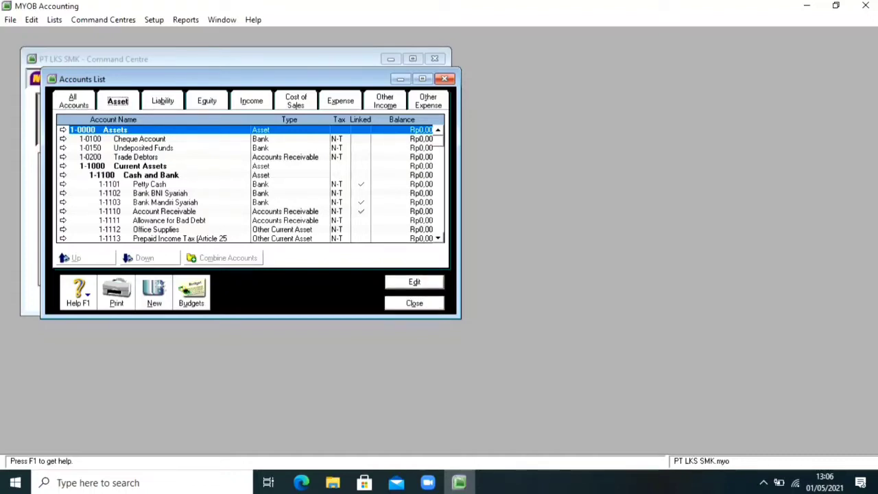
pyautogui.click(162, 101)
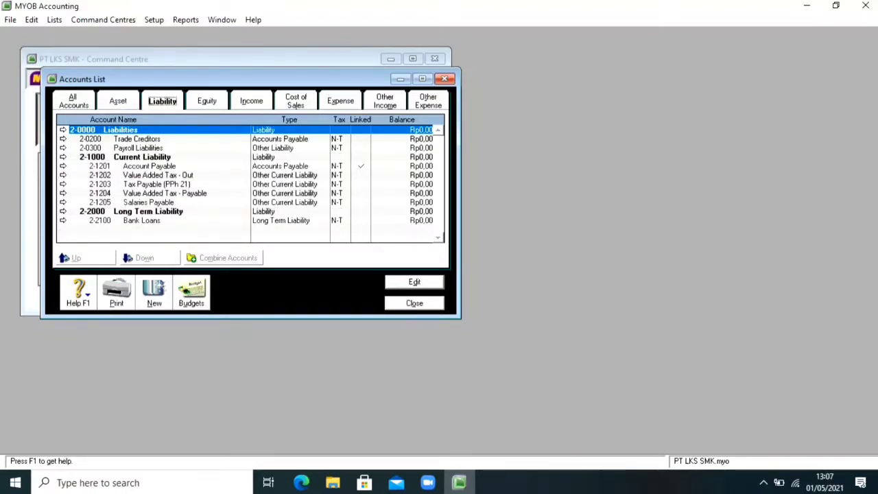
pyautogui.click(207, 101)
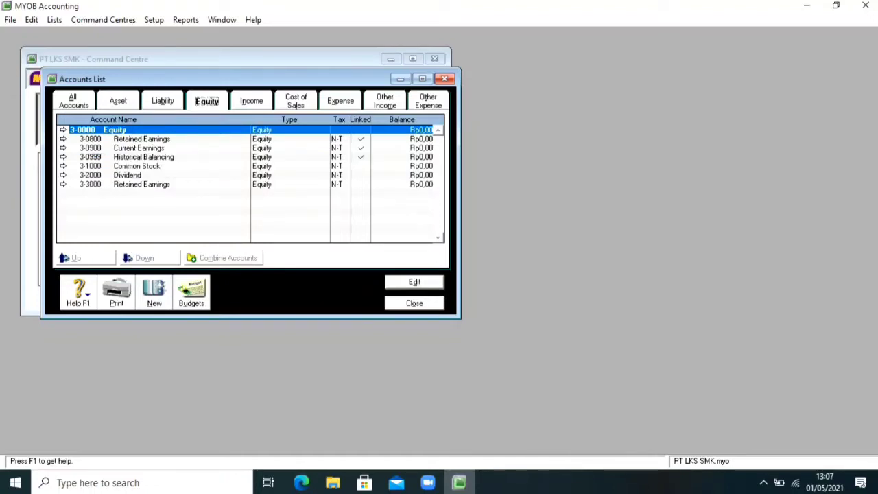
pyautogui.click(251, 100)
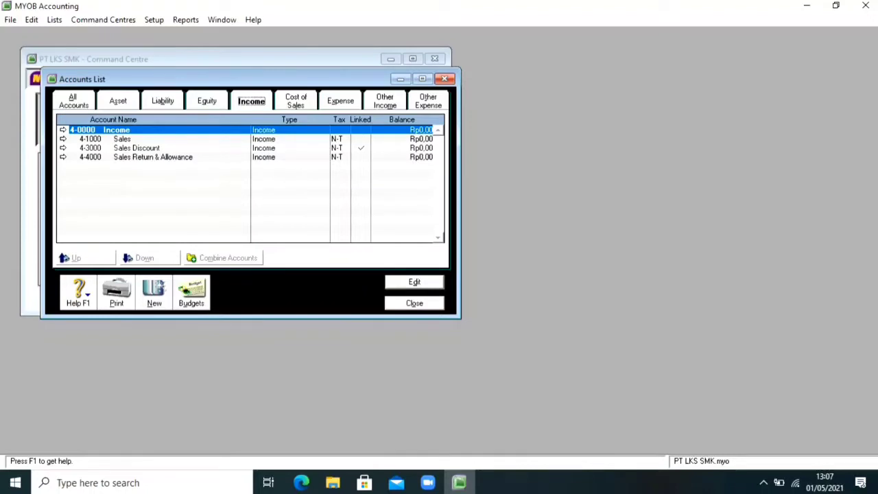
pyautogui.click(295, 100)
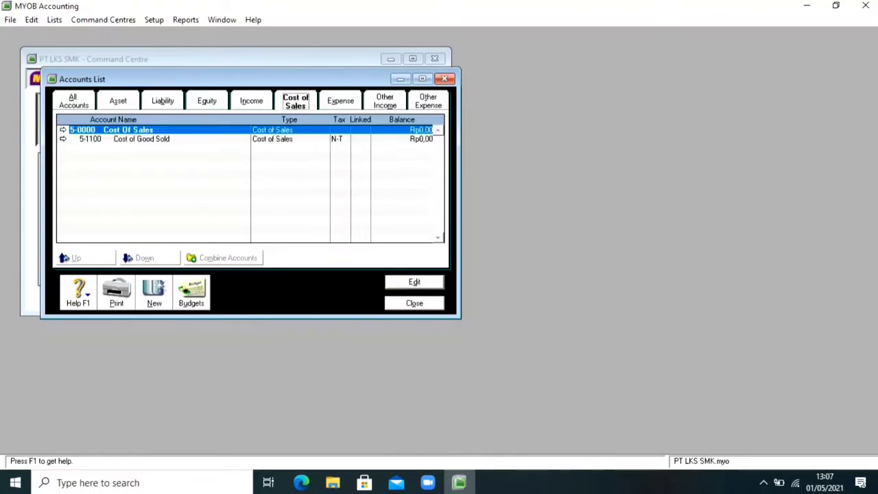
pyautogui.click(340, 101)
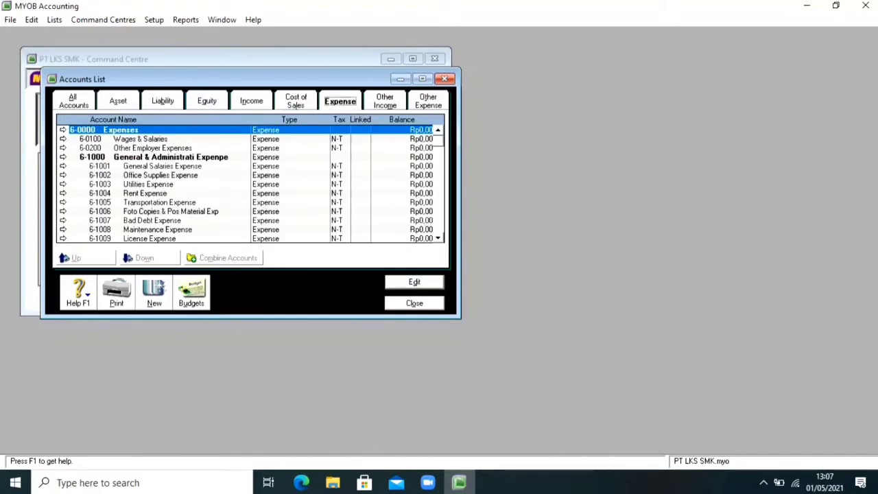
pyautogui.click(384, 101)
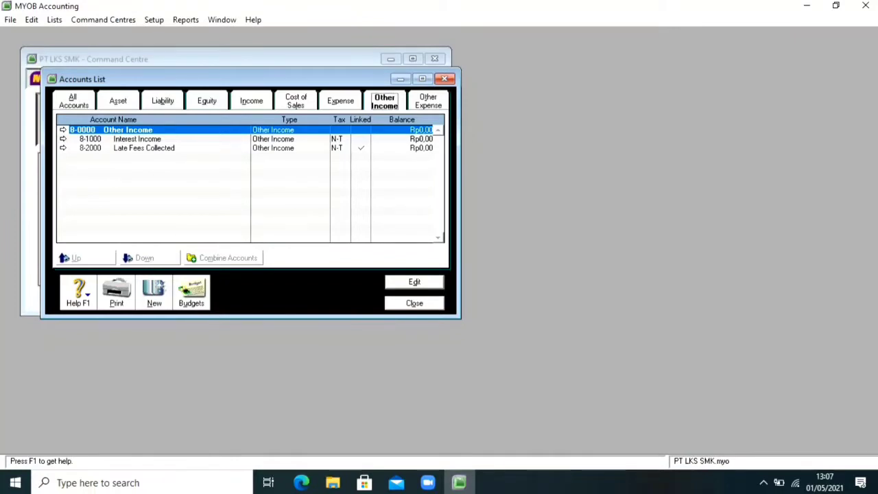
pyautogui.click(428, 101)
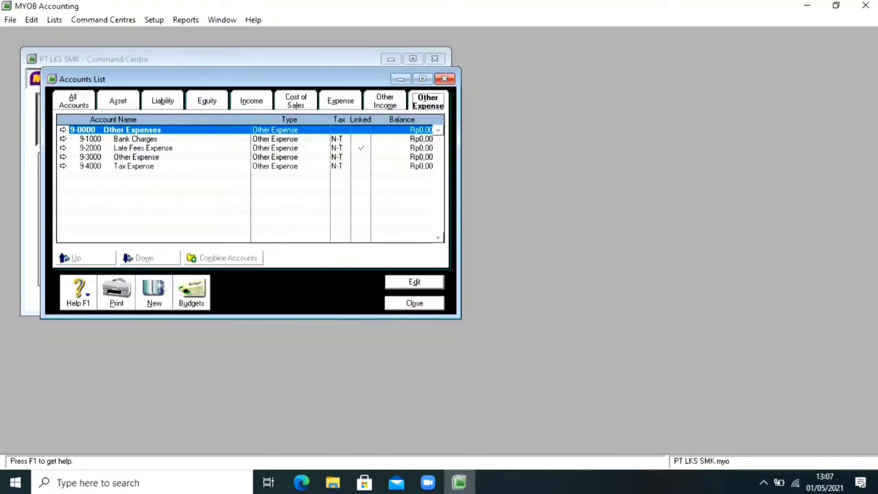
pyautogui.click(414, 303)
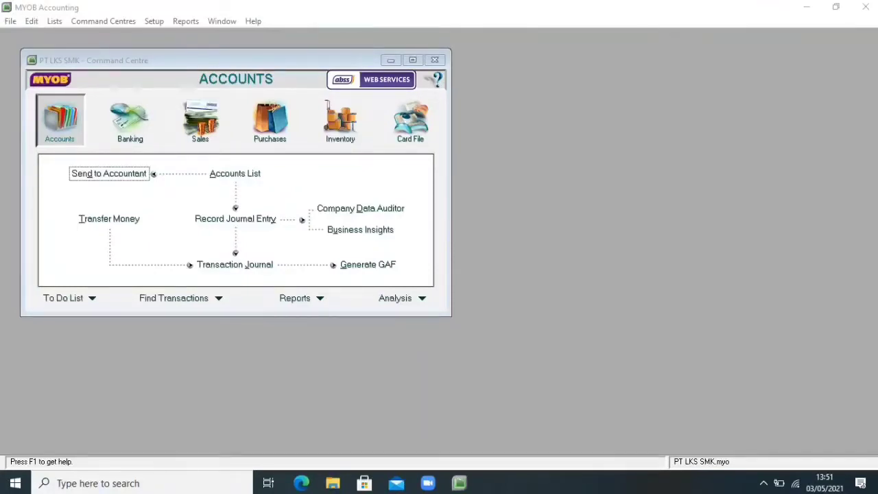
# Step: Open the accounts list and review the PT LKS SMK trial balance in Soal LKS MYOB.pdf in Edge, returning to MYOB
pyautogui.click(234, 173)
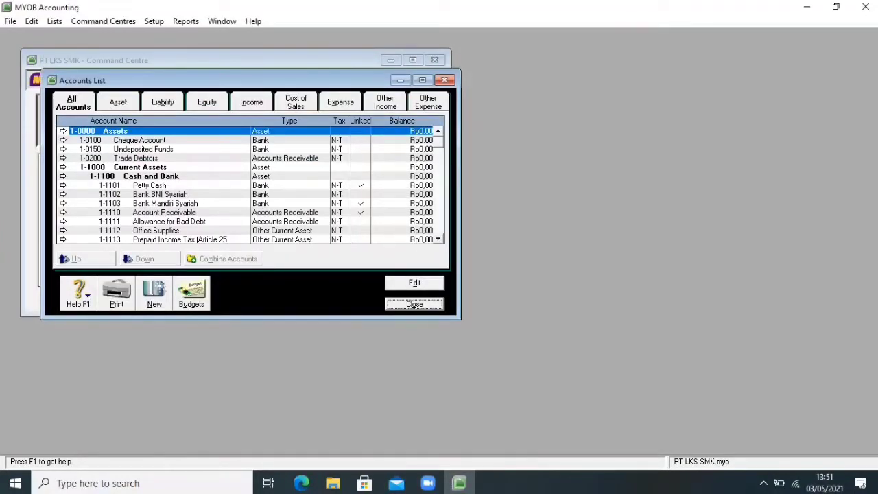
pyautogui.moveTo(301, 482)
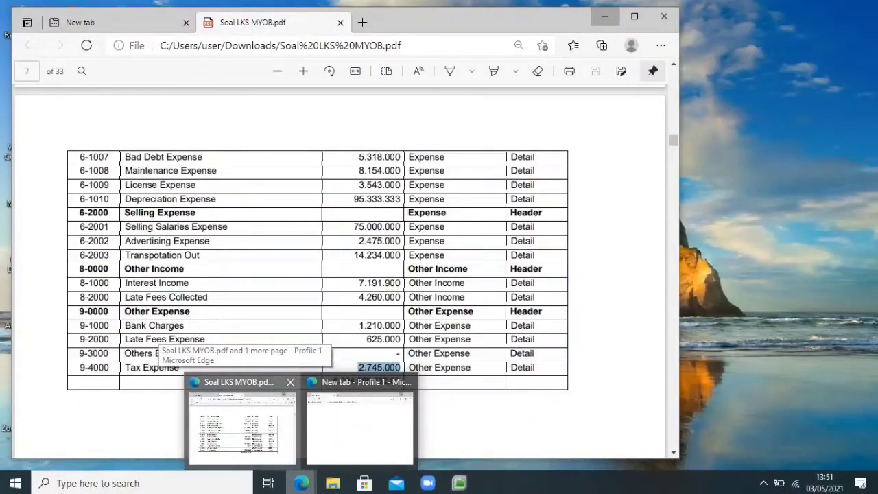
pyautogui.click(240, 422)
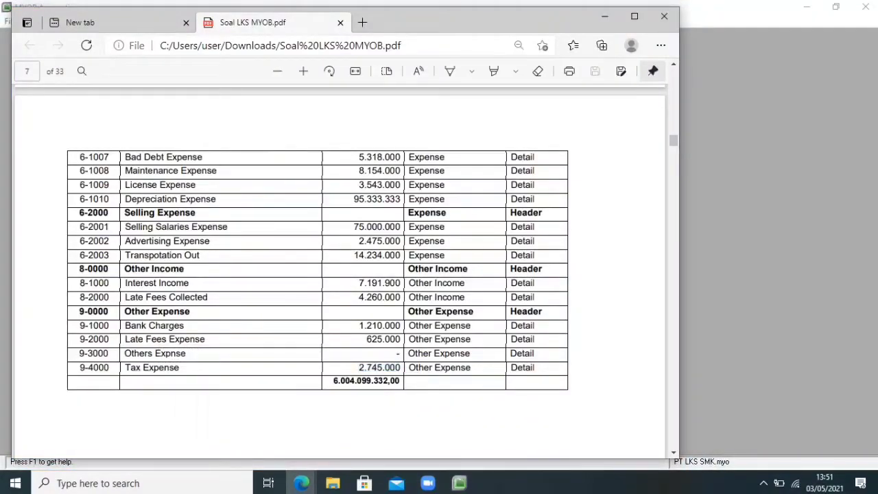
pyautogui.scroll(5, 339, 275)
pyautogui.scroll(7, 339, 274)
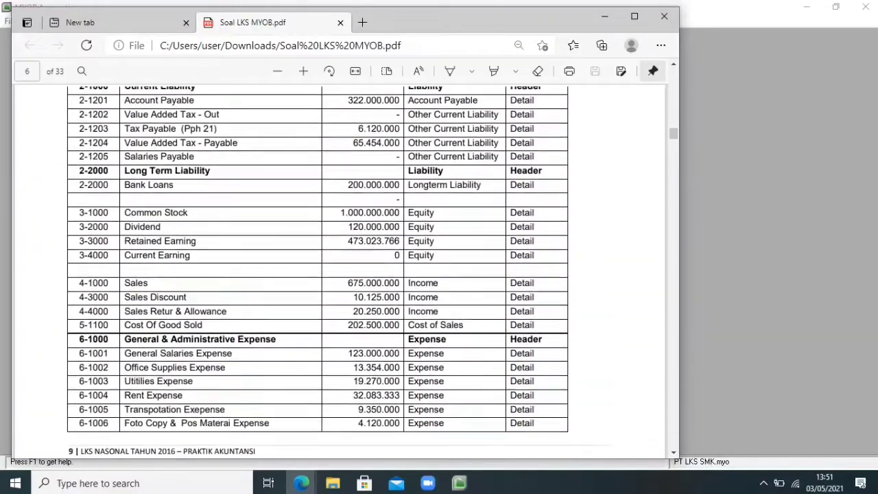
pyautogui.scroll(5, 340, 275)
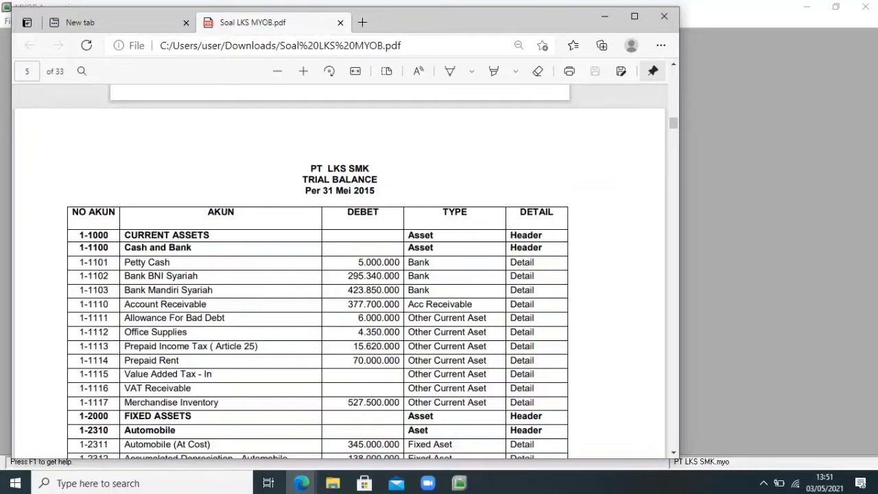
pyautogui.scroll(-1, 339, 274)
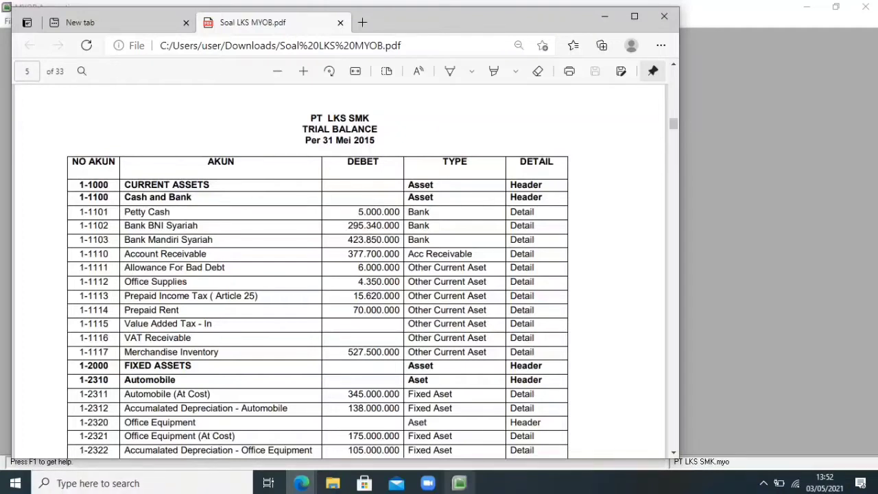
pyautogui.moveTo(459, 483)
pyautogui.click(459, 482)
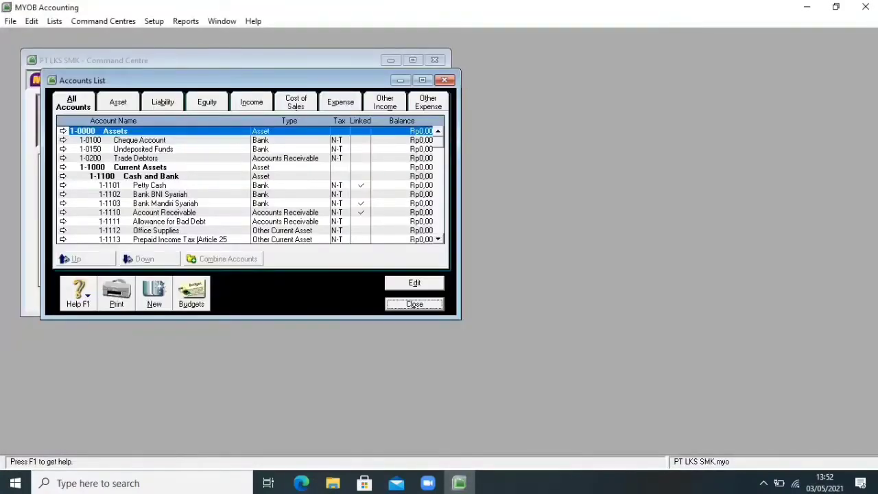
# Step: Show the asset accounts in a maximized list and compare them with the trial balance in the PDF for accounts it does not contain
pyautogui.click(118, 102)
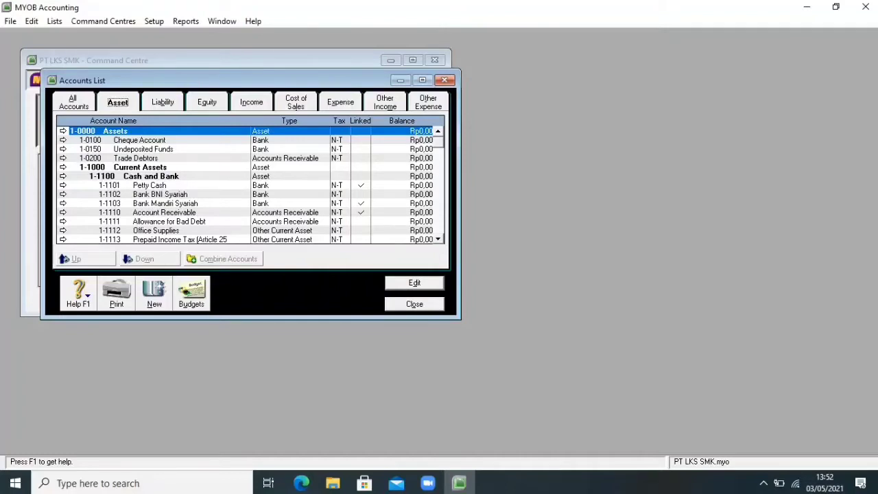
pyautogui.click(423, 81)
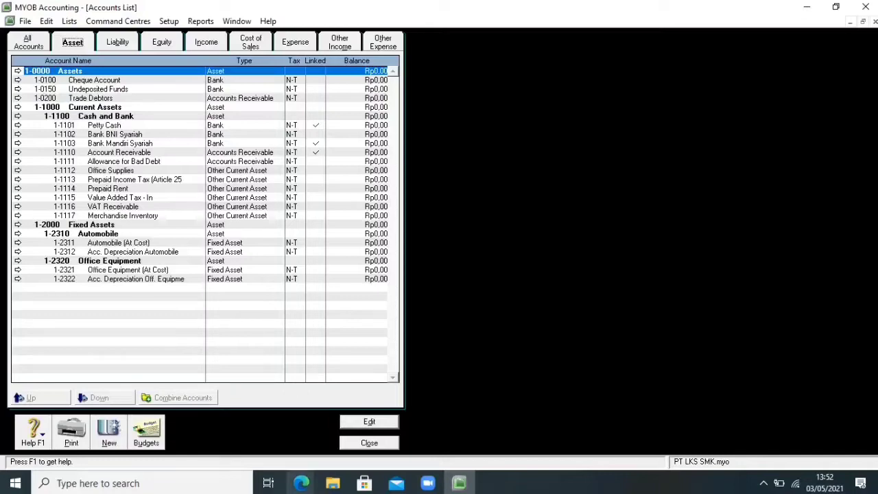
pyautogui.moveTo(301, 482)
pyautogui.click(240, 422)
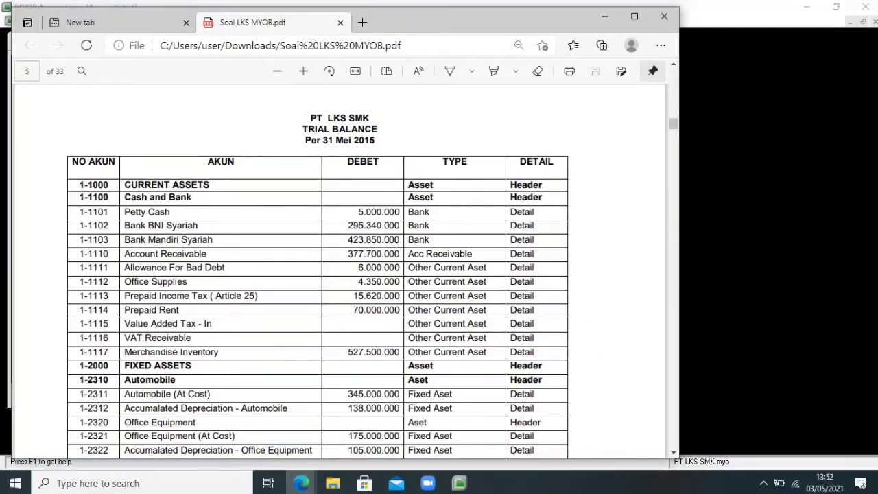
pyautogui.scroll(-2, 339, 274)
pyautogui.scroll(1, 340, 275)
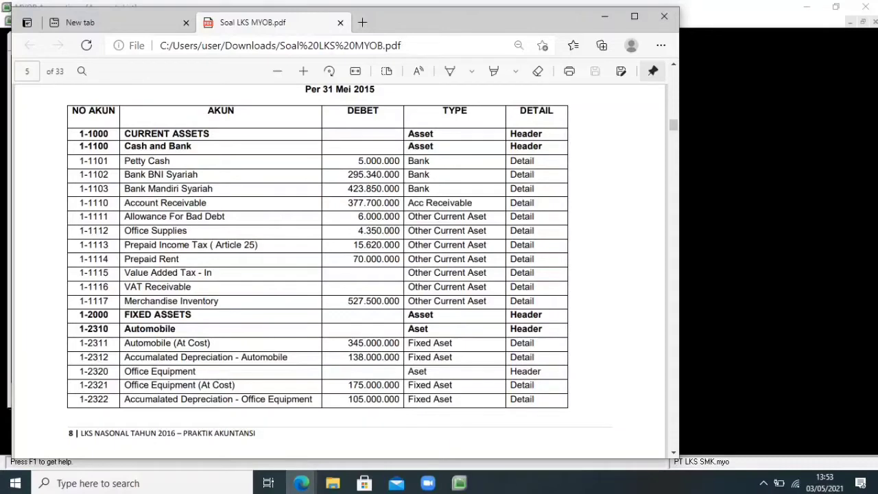
pyautogui.click(458, 482)
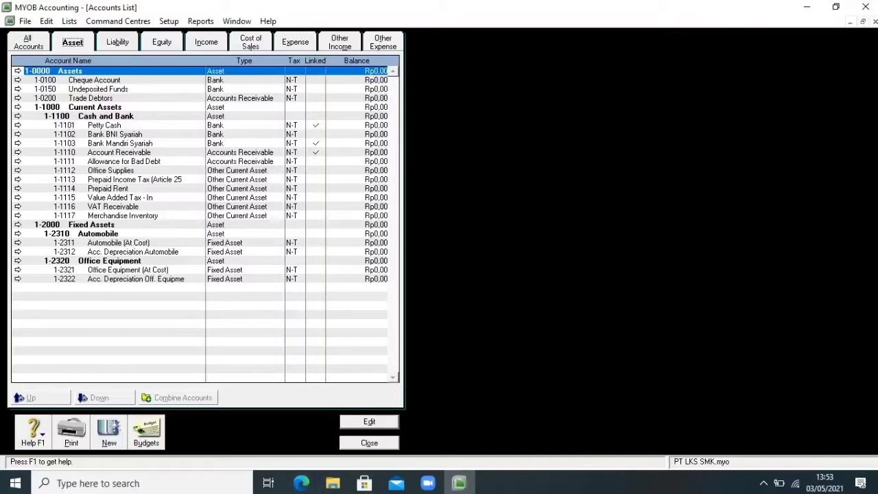
pyautogui.click(301, 482)
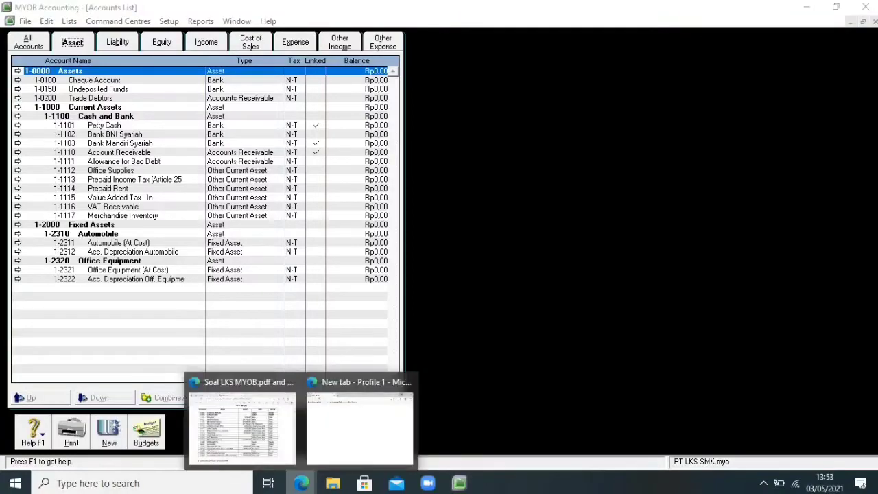
pyautogui.click(240, 422)
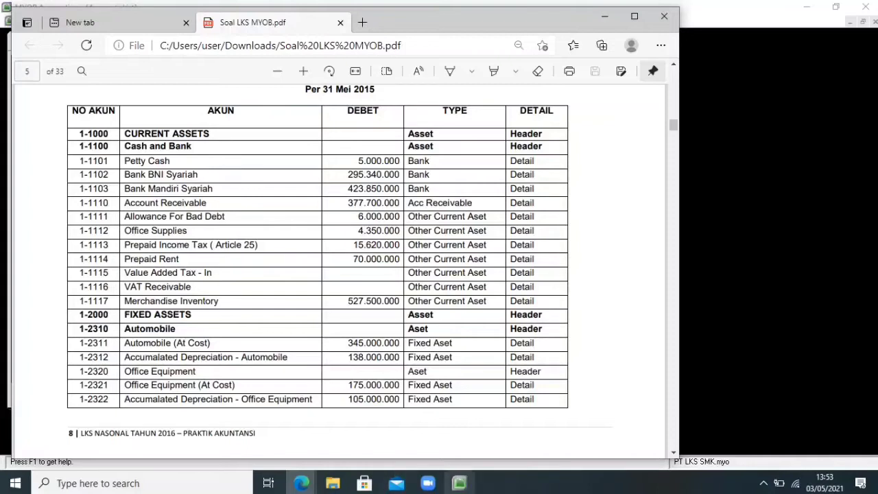
pyautogui.click(459, 483)
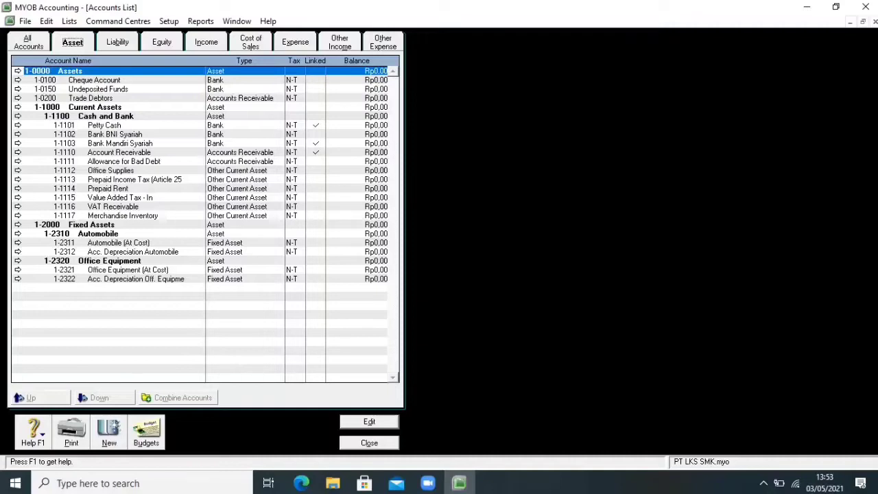
# Step: Delete the asset account 1-0100 Cheque Account from the accounts list
pyautogui.click(18, 80)
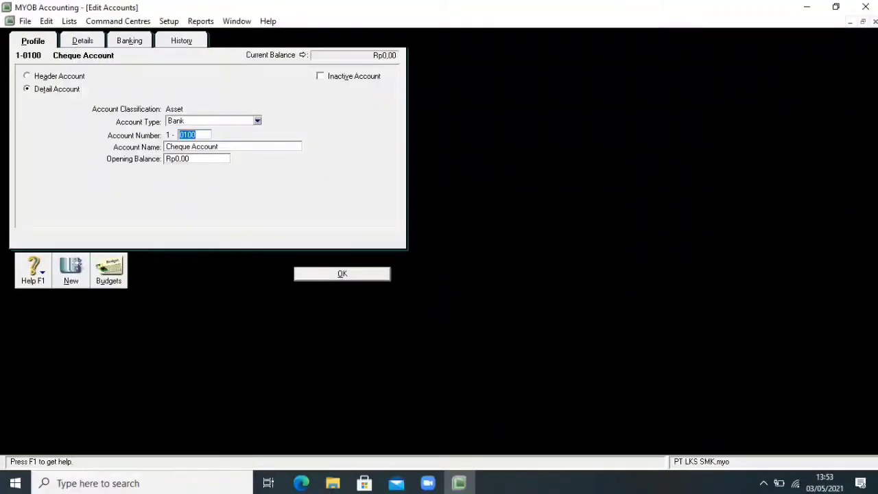
pyautogui.rightClick(110, 190)
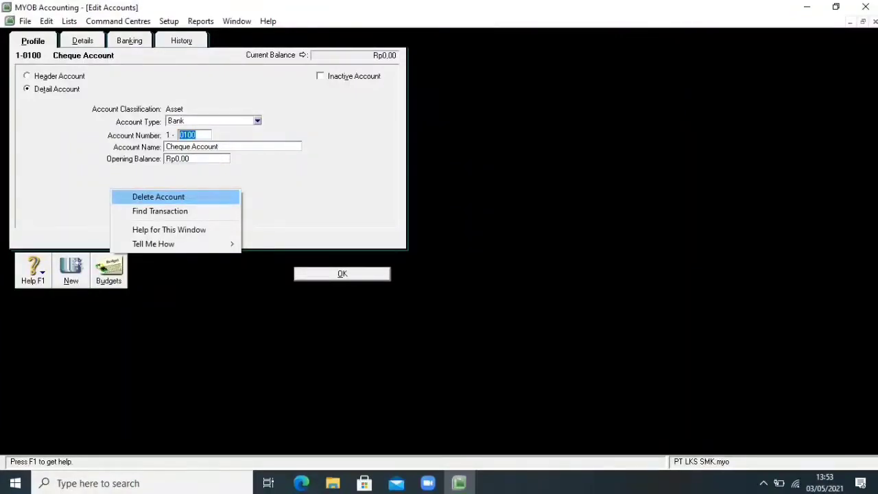
pyautogui.press('Return')
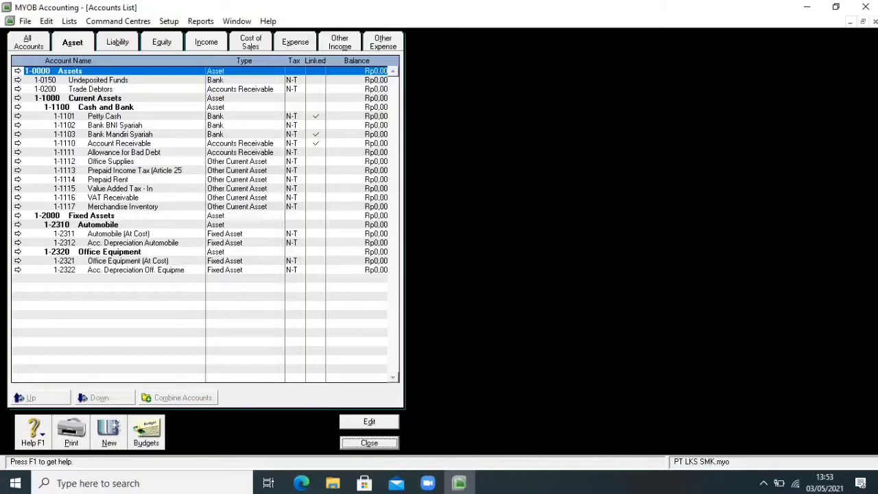
# Step: Delete the asset account 1-0150 Undeposited Funds from the accounts list
pyautogui.click(18, 81)
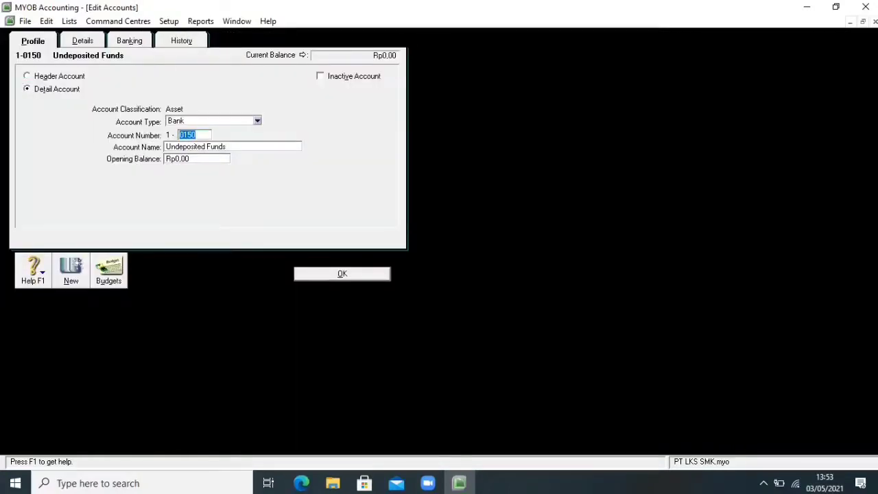
pyautogui.rightClick(282, 194)
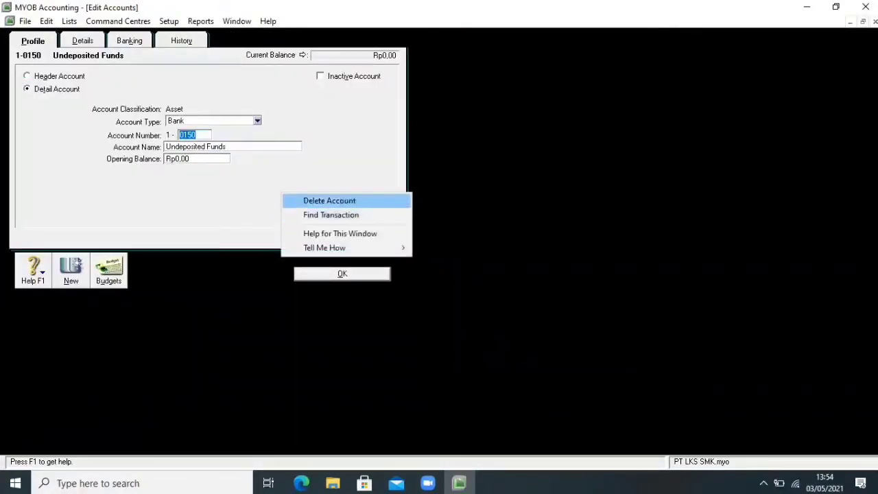
pyautogui.press('Return')
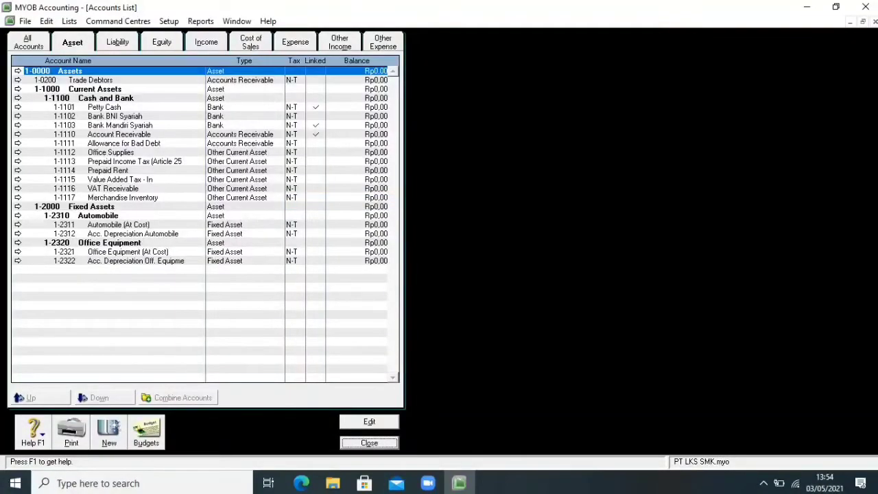
# Step: Delete the asset account 1-0200 Trade Debtors from the accounts list
pyautogui.click(18, 80)
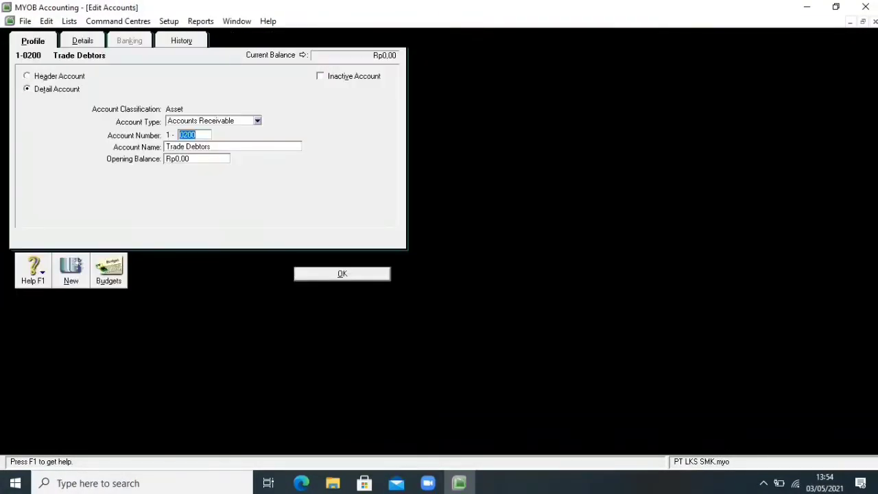
pyautogui.rightClick(52, 122)
pyautogui.click(75, 129)
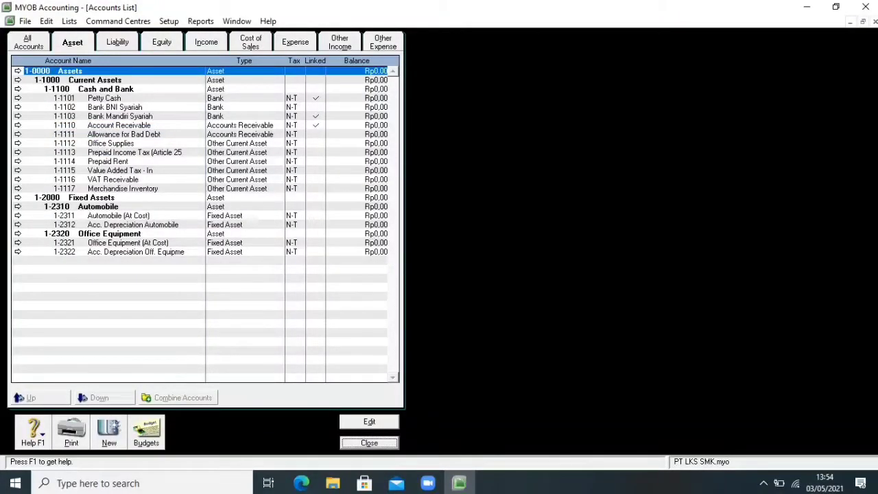
# Step: Show the liability accounts and compare them with the trial balance in the PDF for accounts it does not contain
pyautogui.click(117, 42)
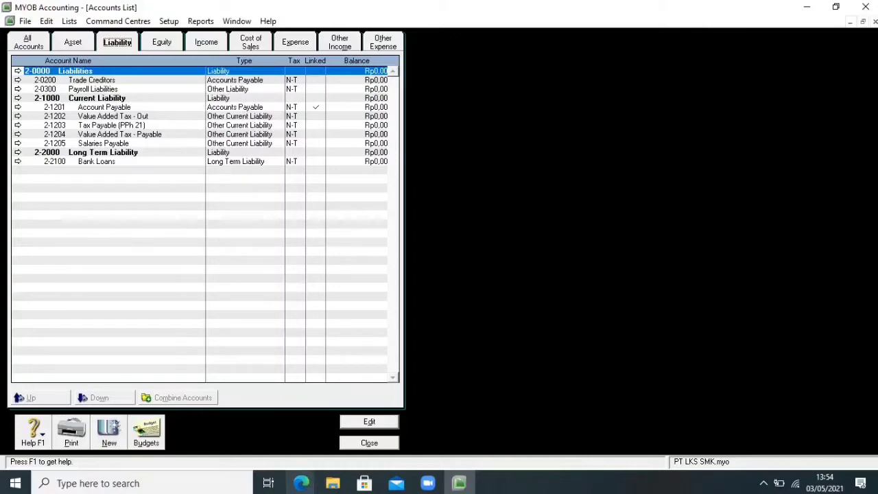
pyautogui.moveTo(301, 482)
pyautogui.click(236, 422)
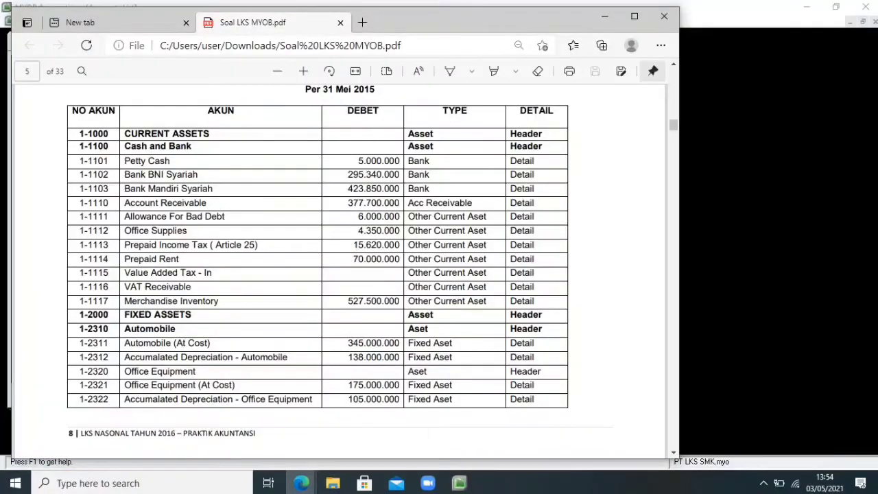
pyautogui.scroll(-3, 339, 271)
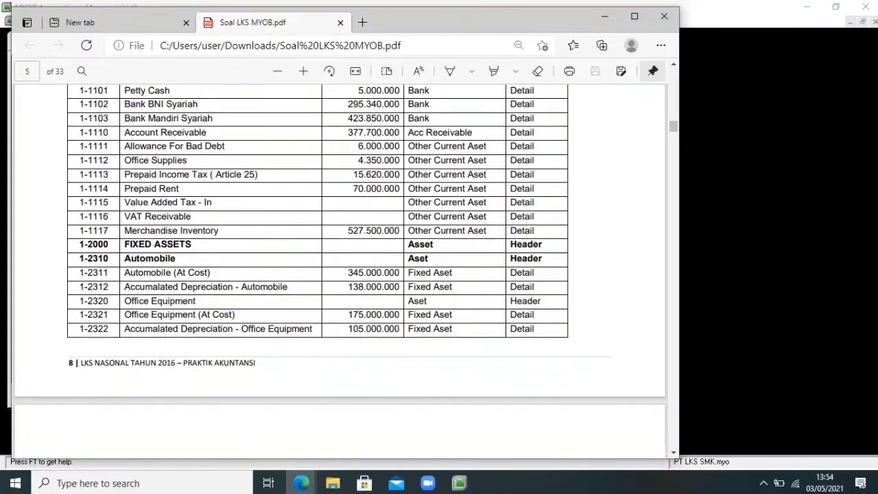
pyautogui.scroll(-2, 339, 271)
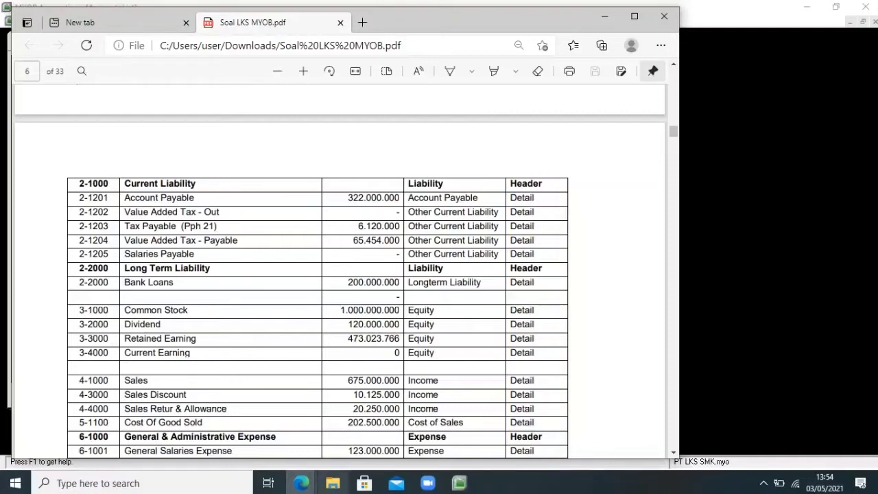
pyautogui.click(459, 483)
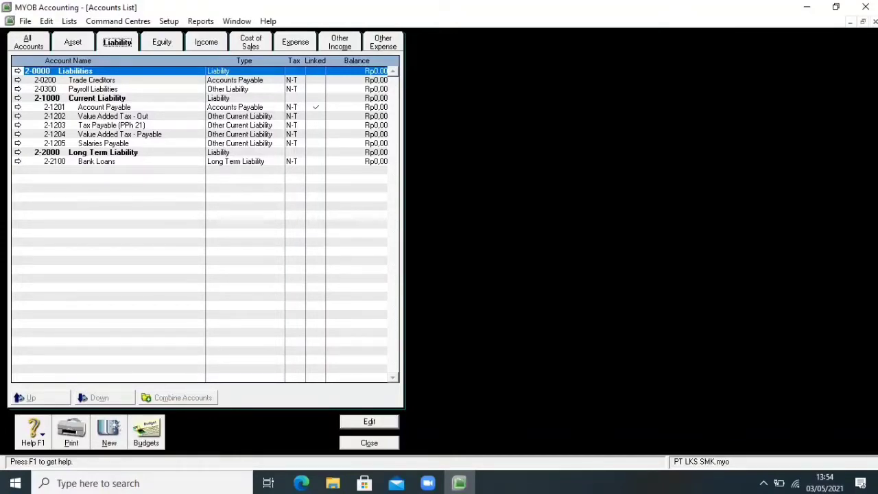
# Step: Delete the liability account 2-0200 Trade Creditors from the accounts list
pyautogui.click(18, 81)
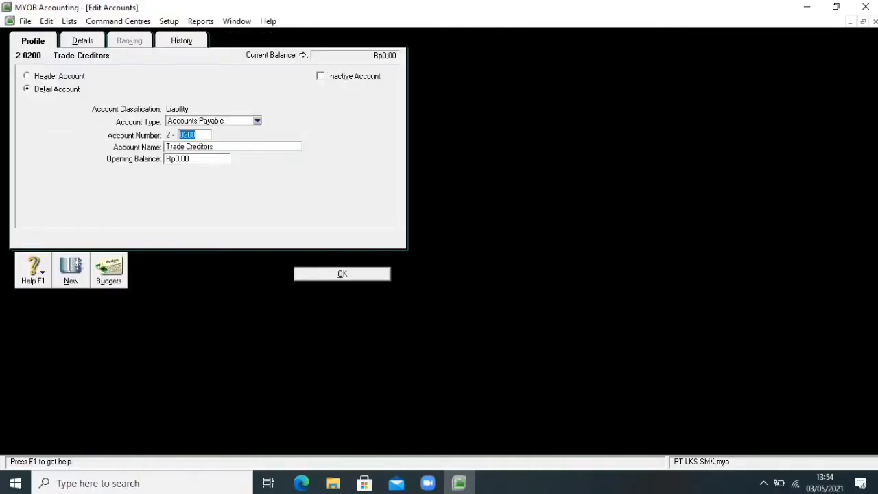
pyautogui.rightClick(51, 123)
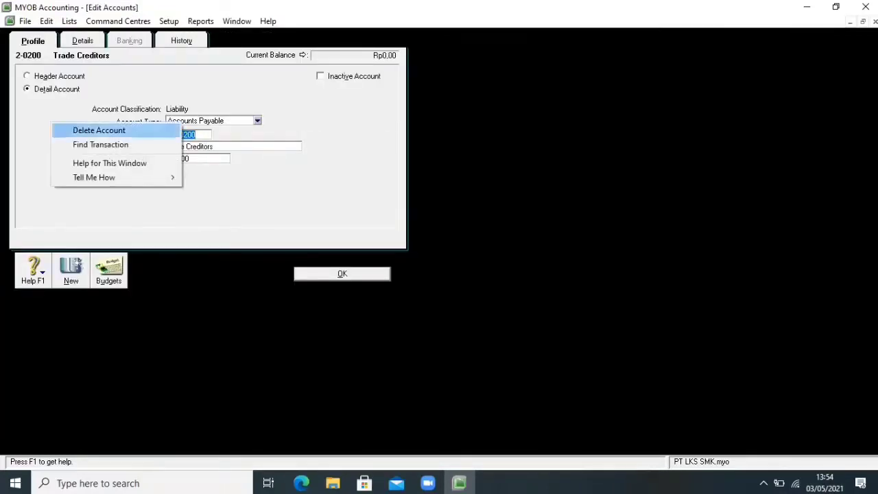
pyautogui.click(99, 130)
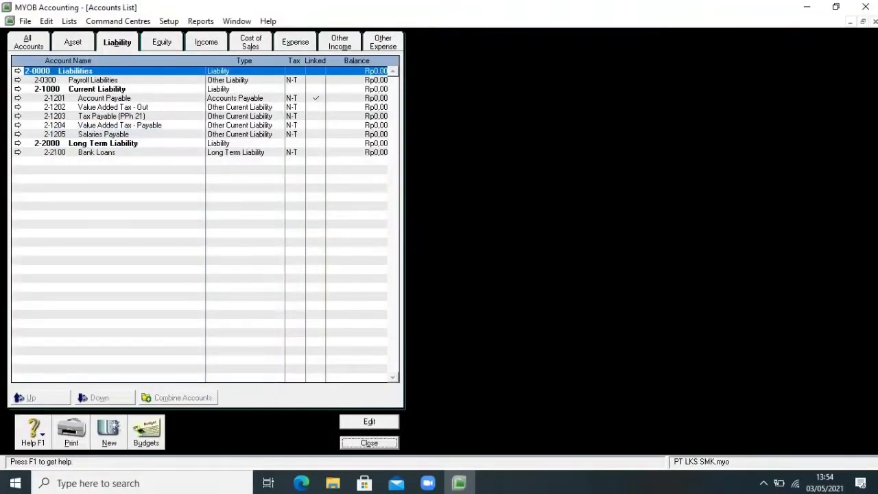
# Step: Delete the liability account 2-0300 Payroll Liabilities from the accounts list
pyautogui.click(18, 80)
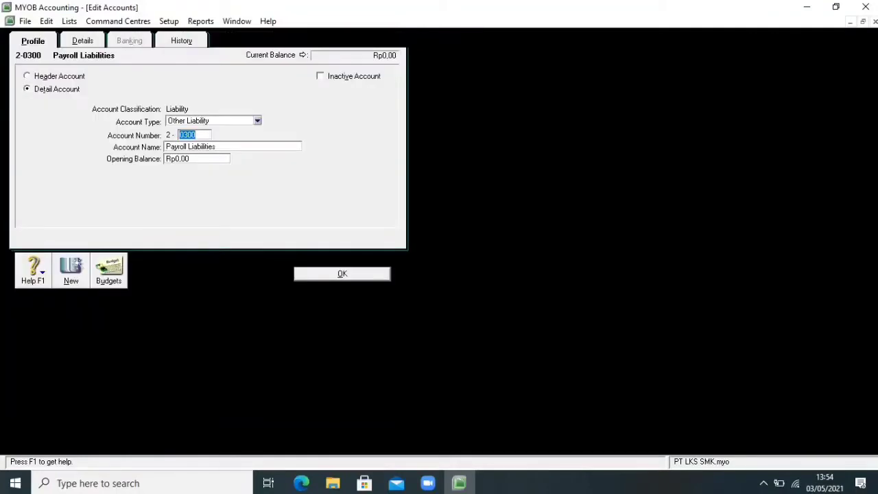
pyautogui.rightClick(59, 150)
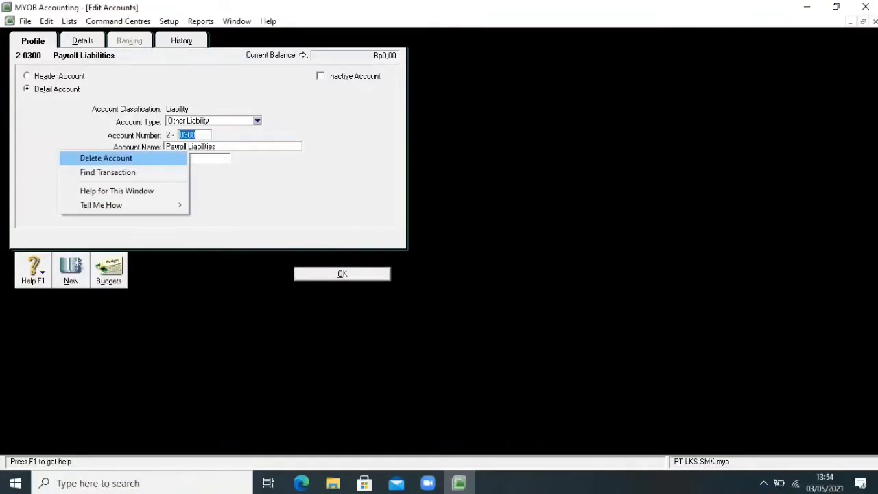
pyautogui.click(63, 160)
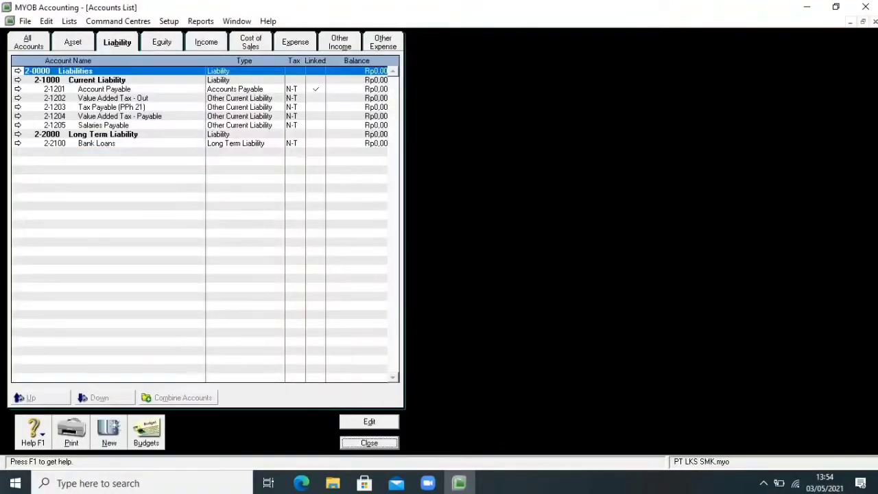
# Step: Show the equity accounts and compare their numbers and names with the equity rows of the PDF trial balance
pyautogui.click(162, 42)
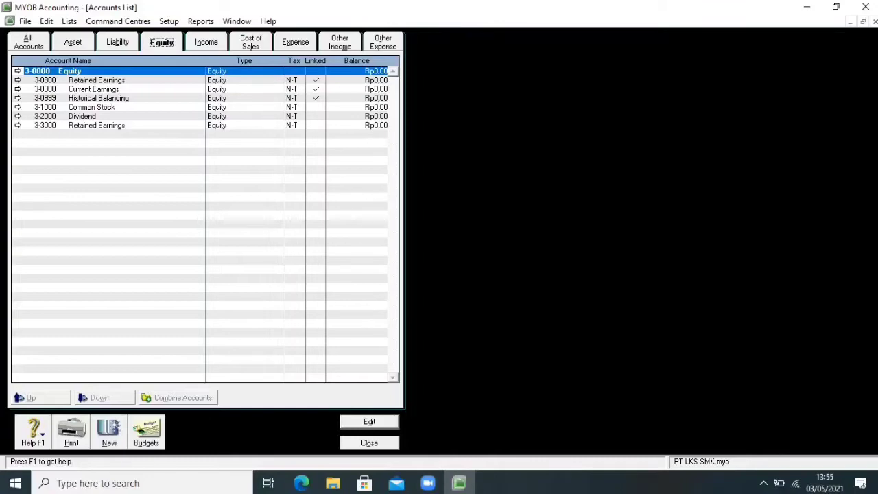
pyautogui.click(301, 482)
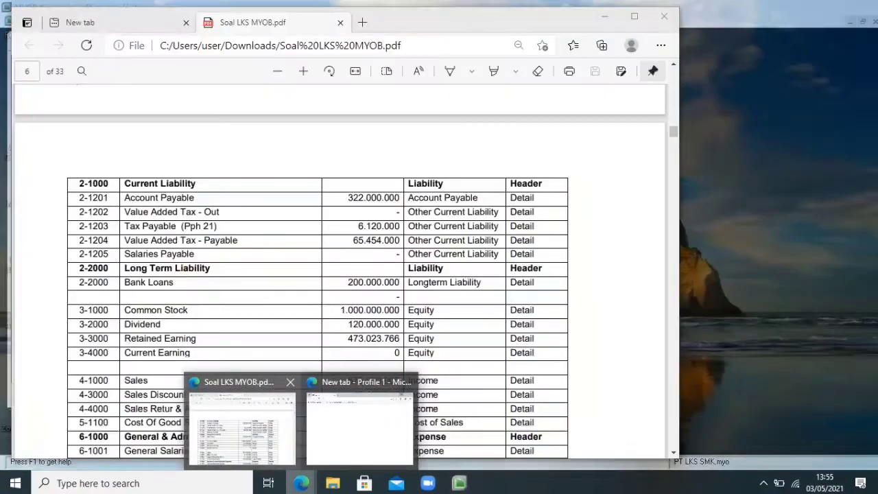
pyautogui.click(240, 425)
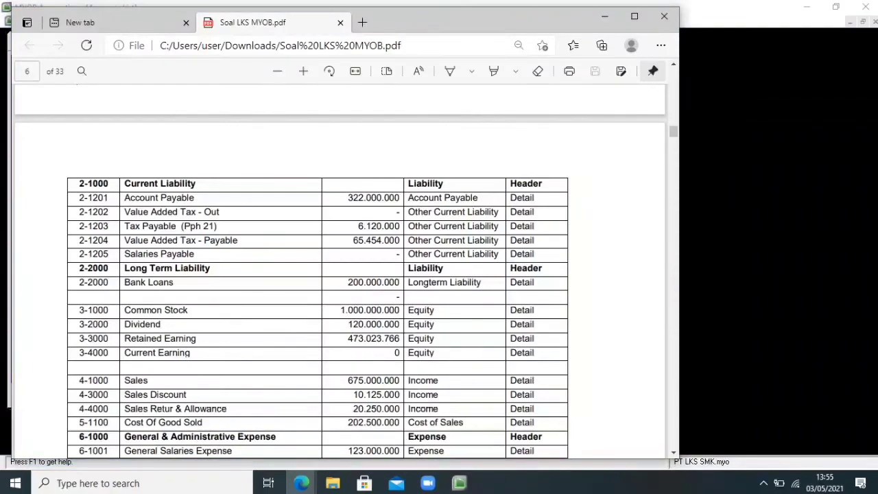
pyautogui.scroll(-5, 339, 272)
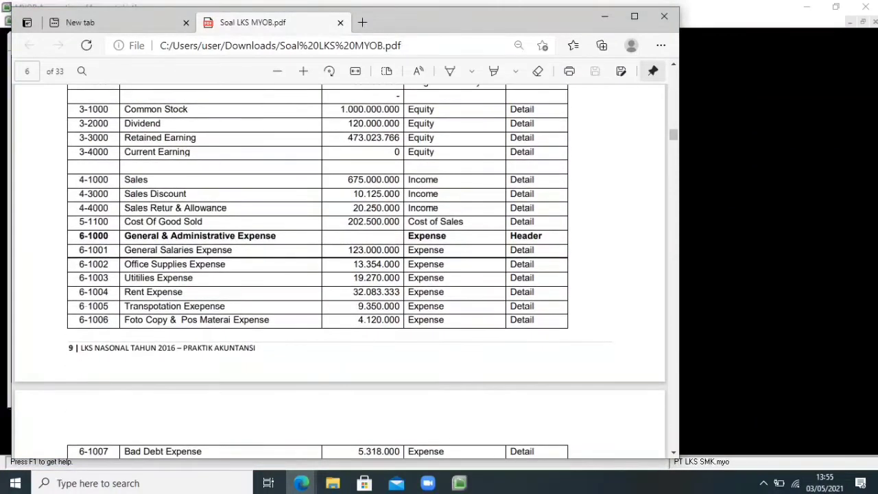
pyautogui.click(459, 483)
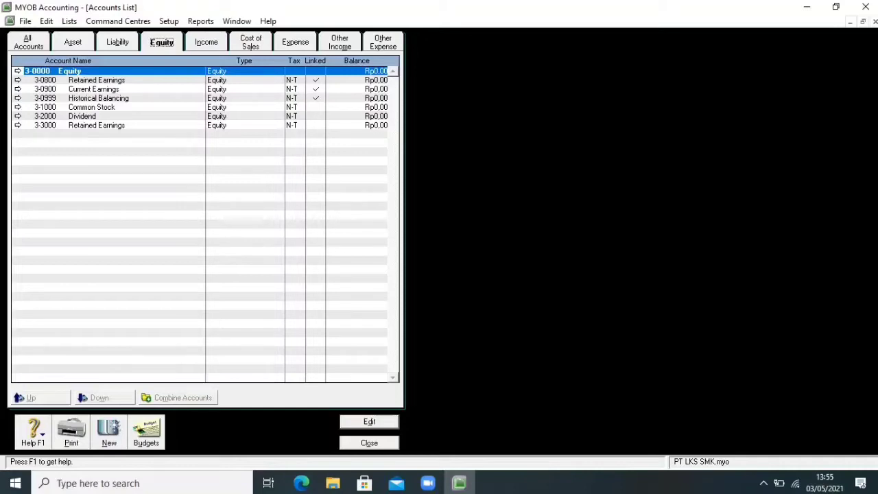
# Step: Delete the unlinked duplicate equity account 3-3000 Retained Earnings from the accounts list
pyautogui.click(17, 125)
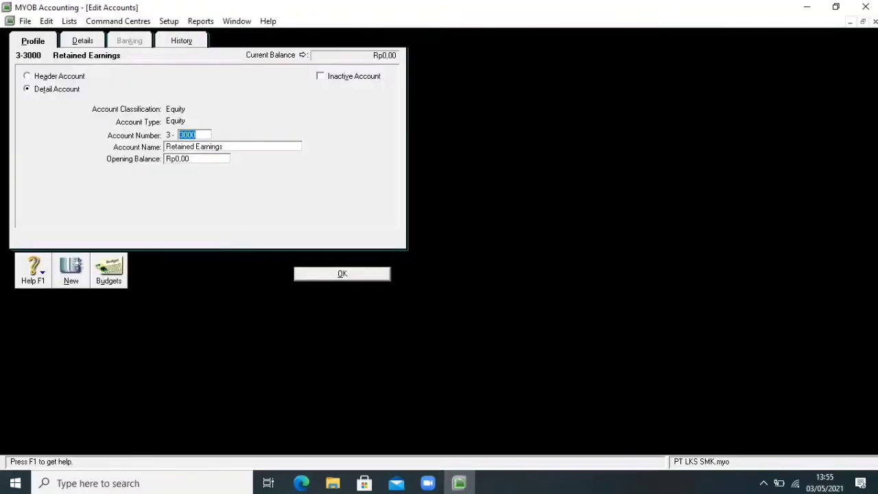
pyautogui.rightClick(64, 141)
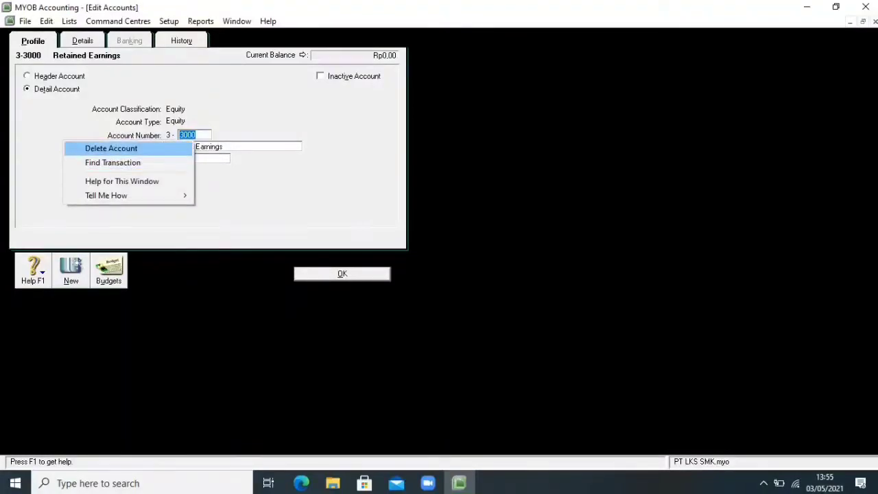
pyautogui.click(111, 148)
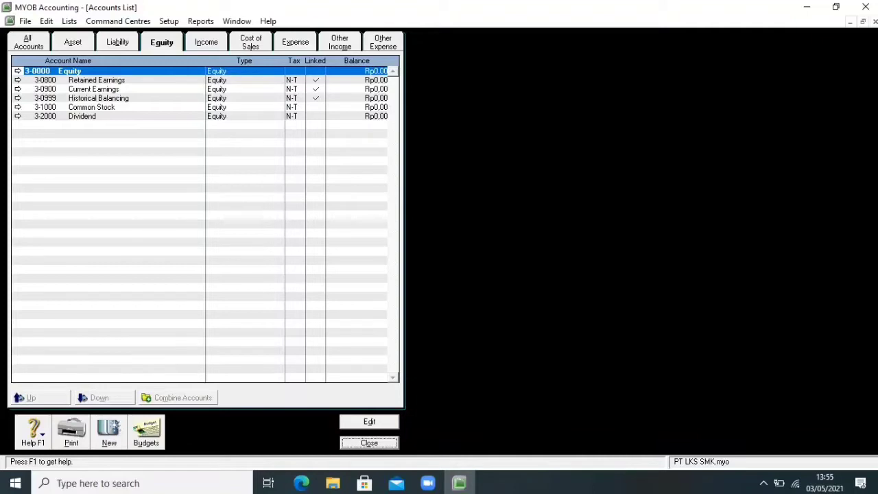
# Step: Change the account number of the linked Retained Earnings equity account to 3-3000
pyautogui.doubleClick(96, 80)
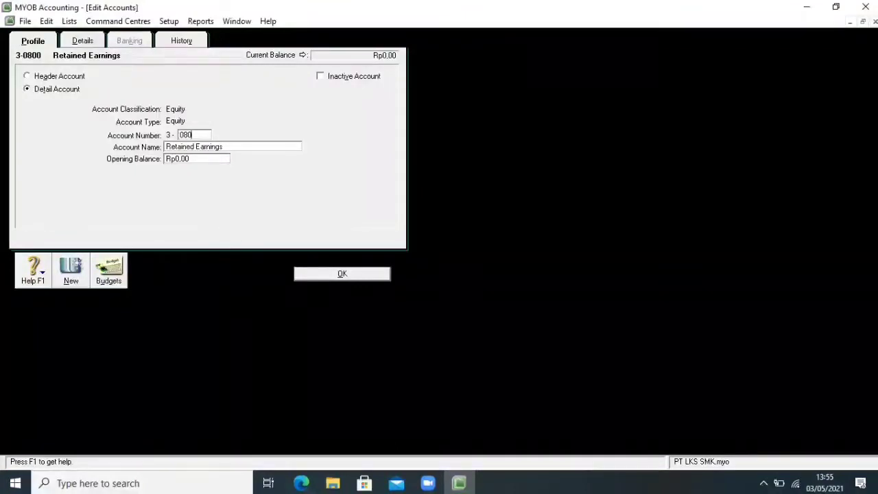
pyautogui.write('0')
pyautogui.press('BackSpace')
pyautogui.write('3000')
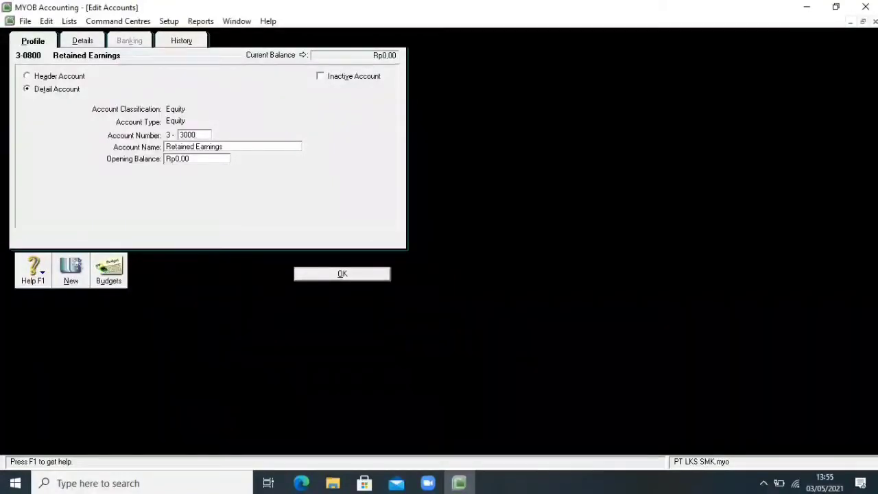
pyautogui.press('Return')
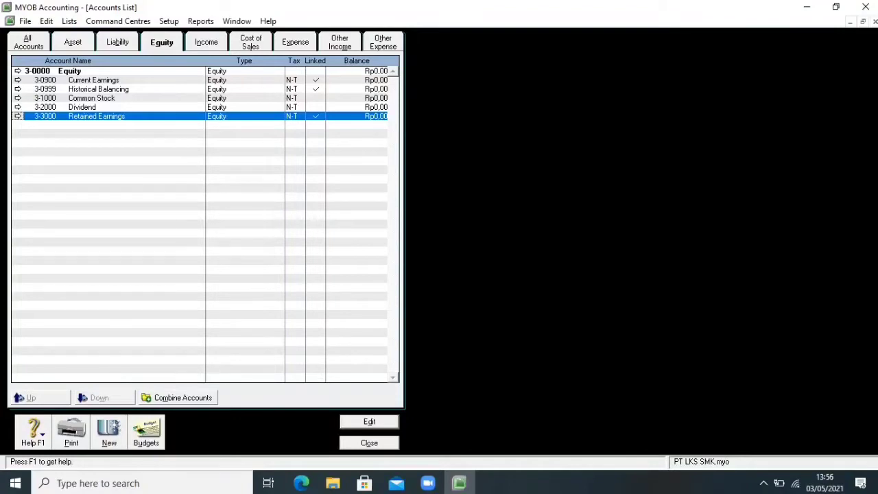
# Step: Change the account number of the Current Earnings equity account to 3-4000
pyautogui.doubleClick(94, 81)
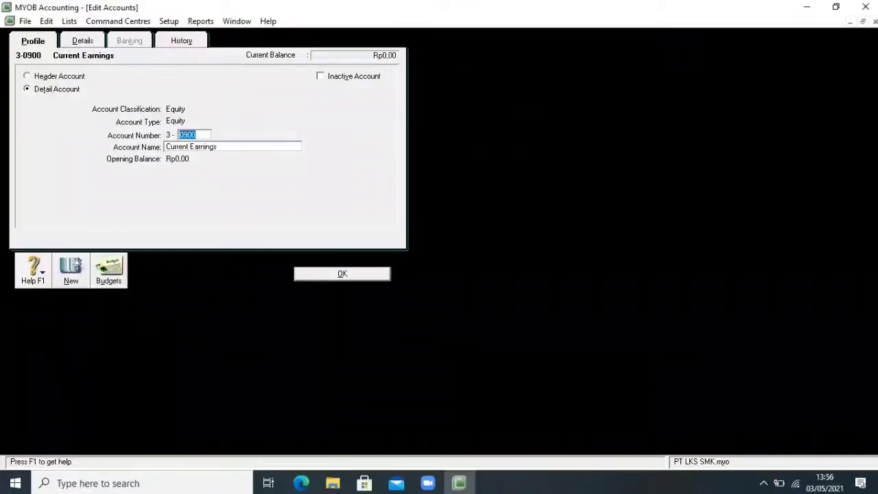
pyautogui.press('BackSpace')
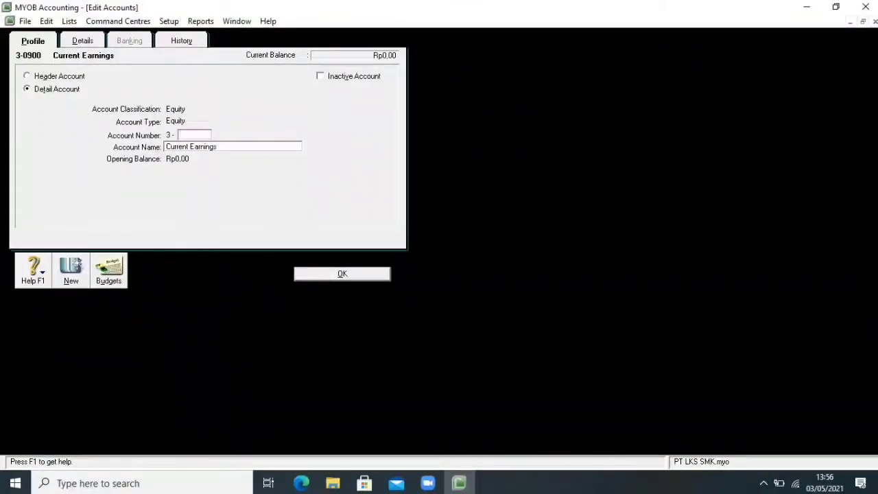
pyautogui.write('4000')
pyautogui.press('Return')
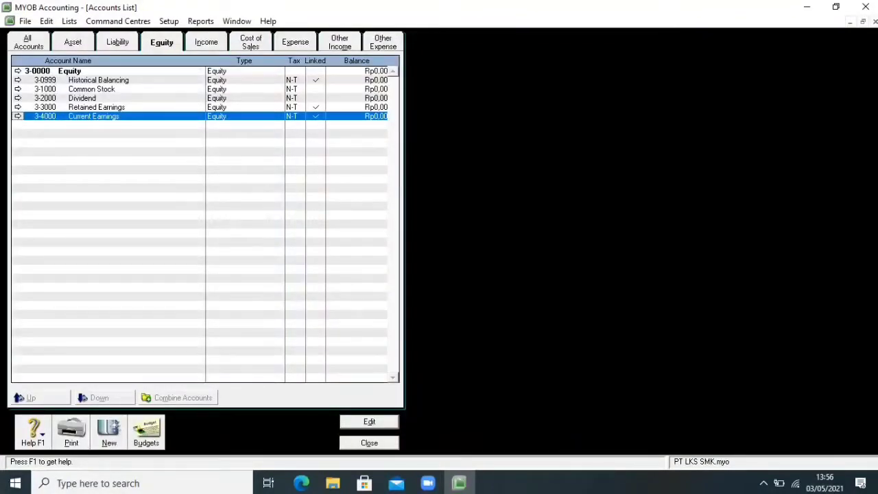
# Step: Review the income, cost of sales and expense account lists for accounts that are not in the trial balance
pyautogui.click(205, 42)
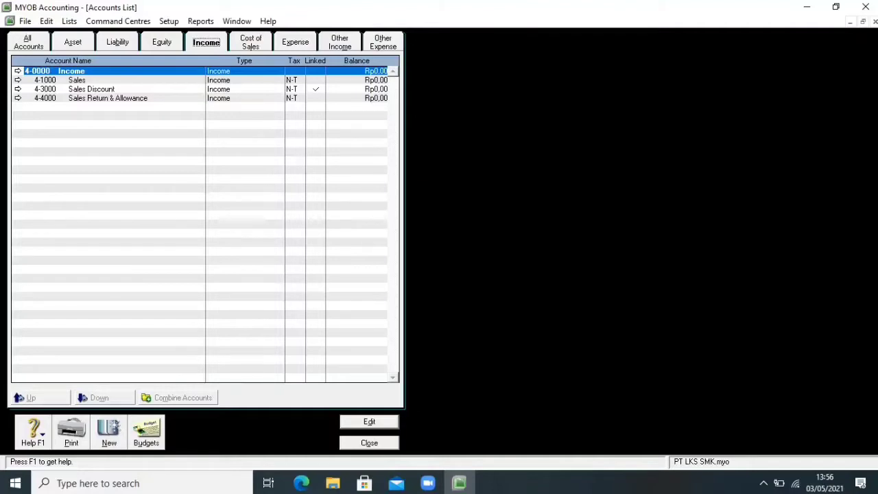
pyautogui.click(250, 43)
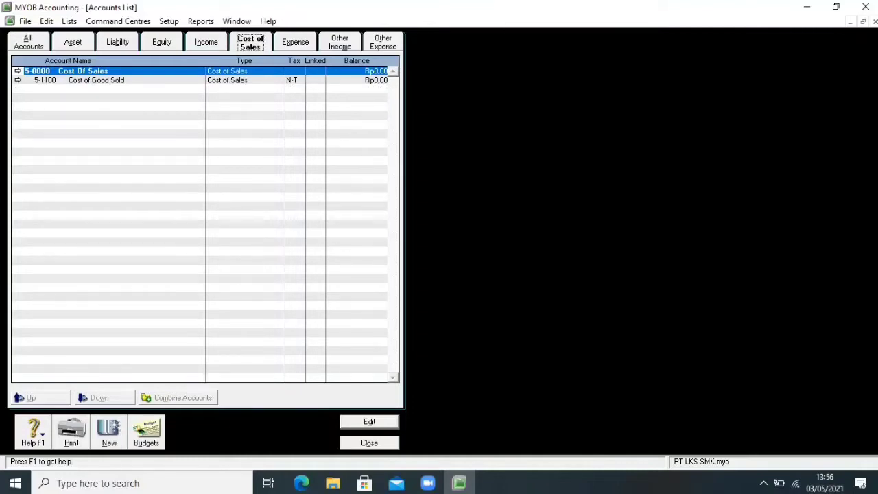
pyautogui.click(295, 42)
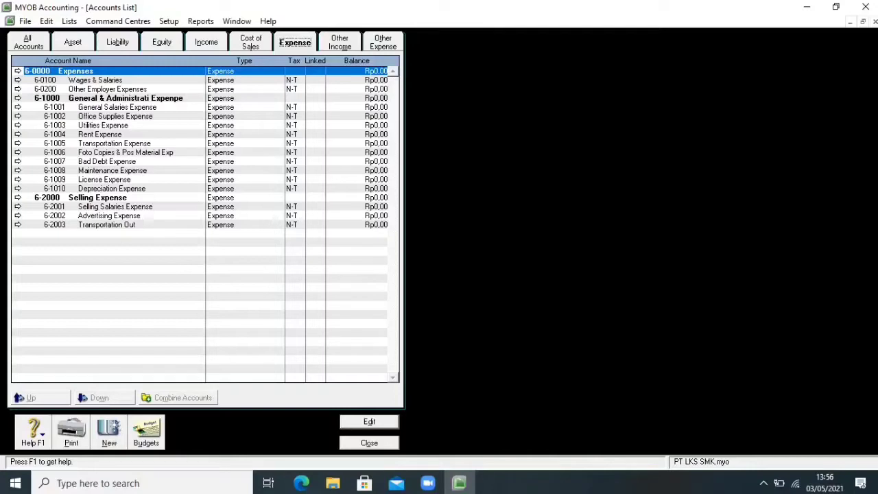
# Step: Delete the expense account 6-0100 Wages & Salaries from the accounts list
pyautogui.click(18, 79)
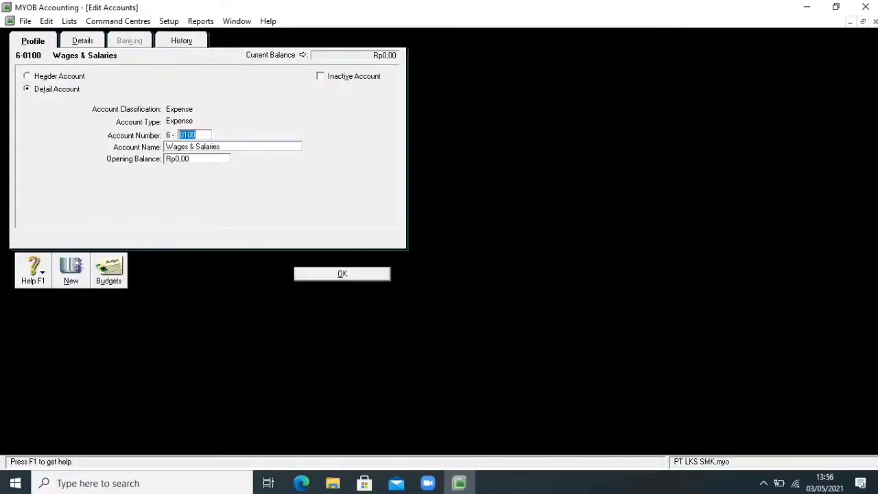
pyautogui.rightClick(217, 215)
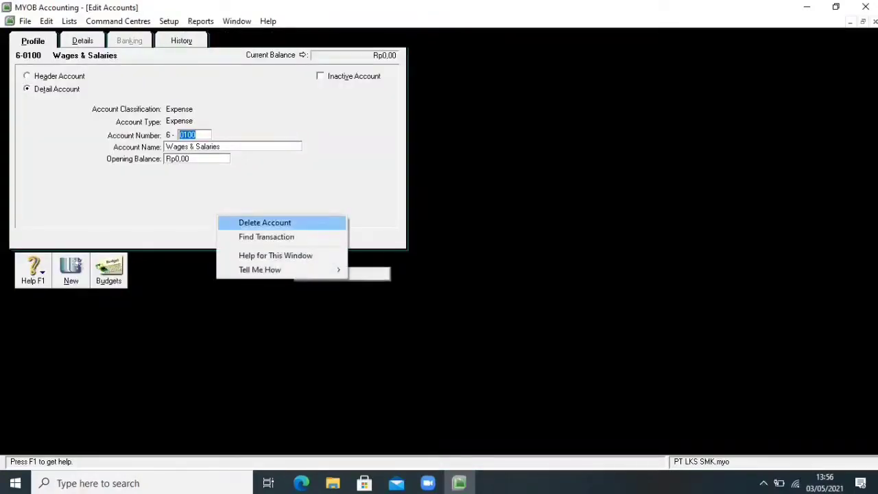
pyautogui.click(265, 222)
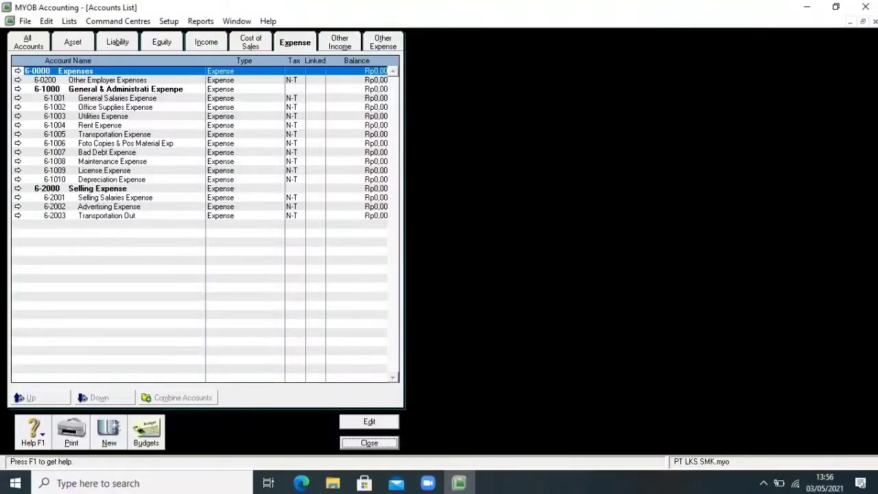
# Step: Delete the expense account 6-0200 Other Employer Expenses and show the other income accounts
pyautogui.click(18, 80)
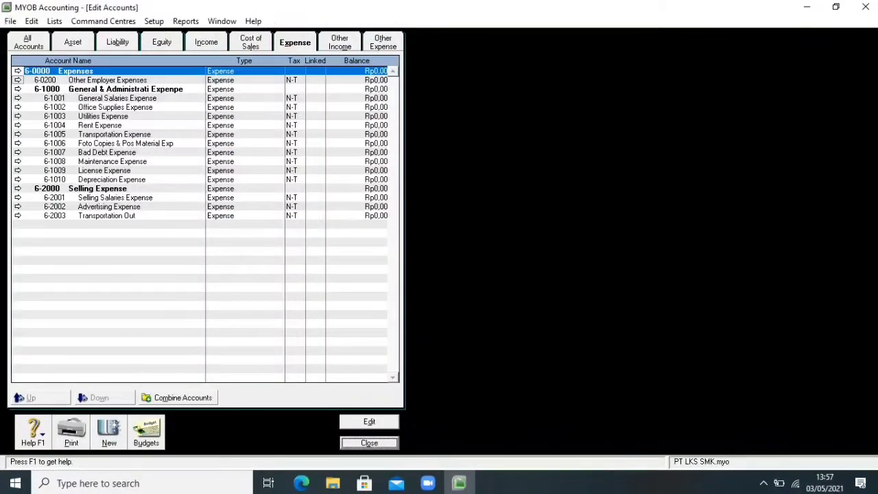
pyautogui.rightClick(41, 104)
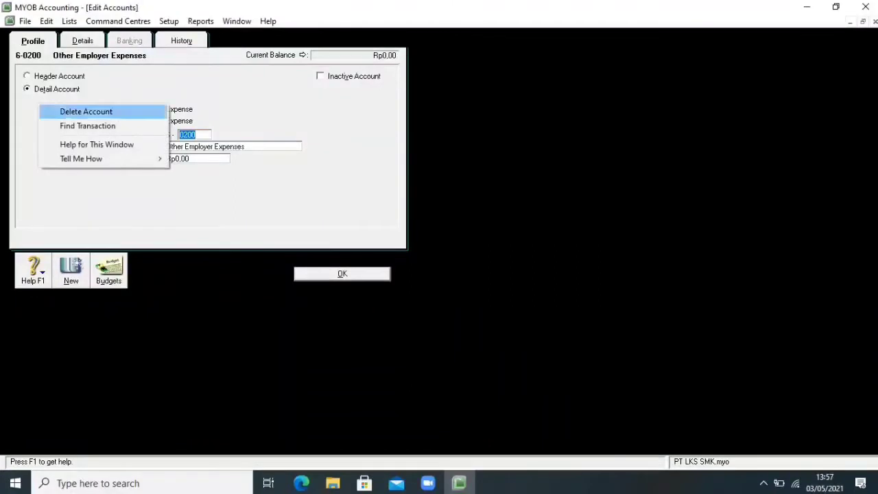
pyautogui.press('Return')
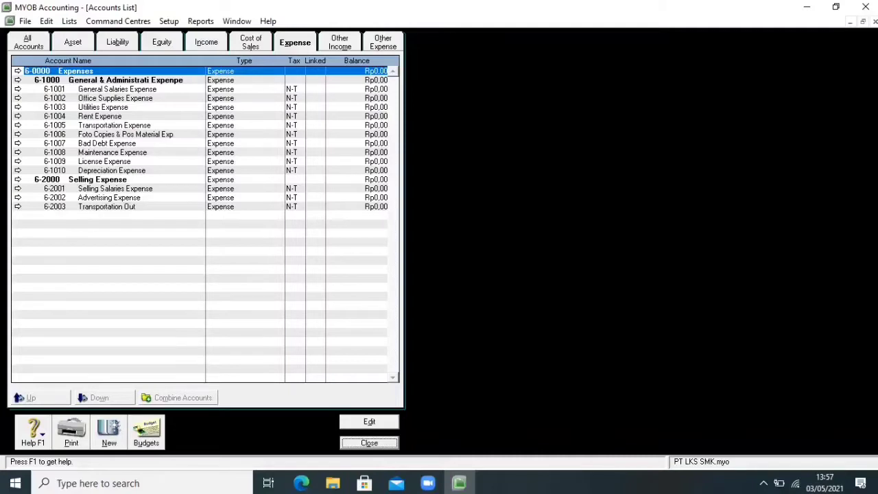
pyautogui.click(339, 42)
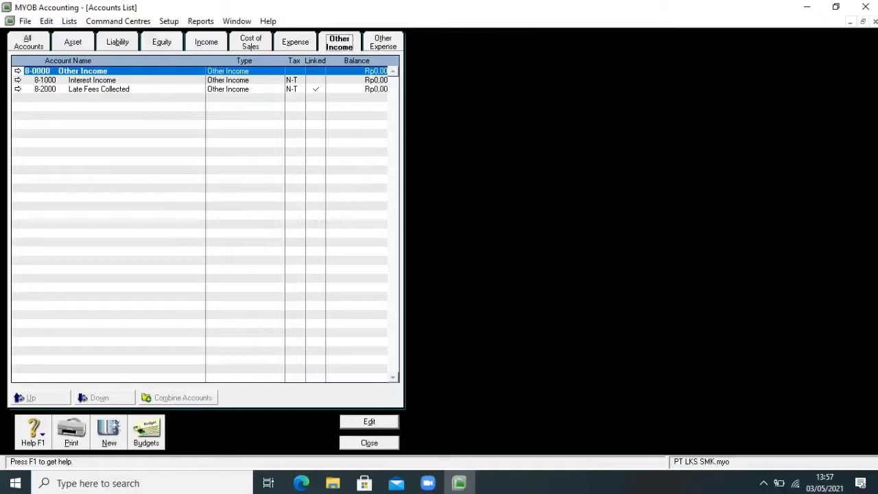
# Step: Review the other expense, other income, cost of sales, liability and asset account lists, and close the accounts list
pyautogui.press('Right')
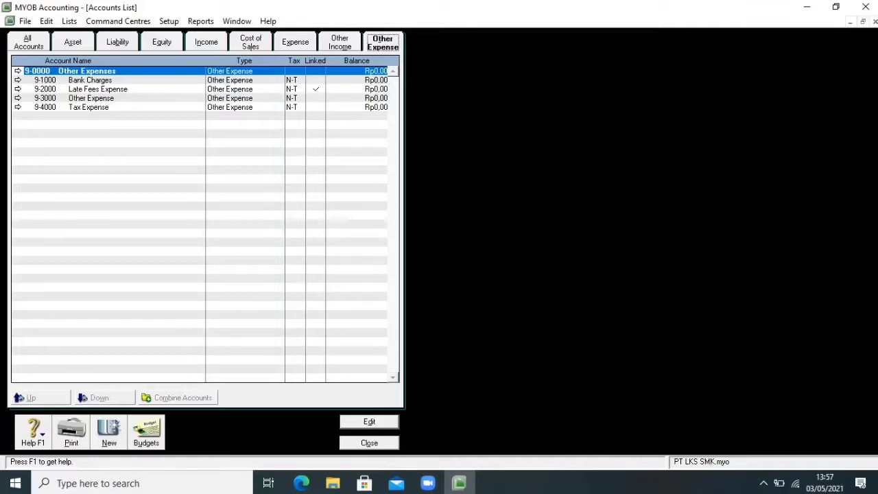
pyautogui.press('Left')
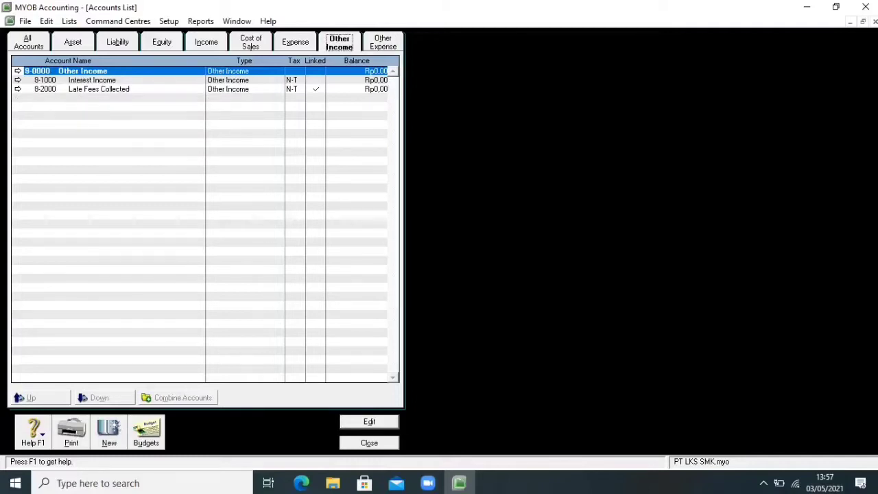
pyautogui.press('Left')
pyautogui.press('Left')
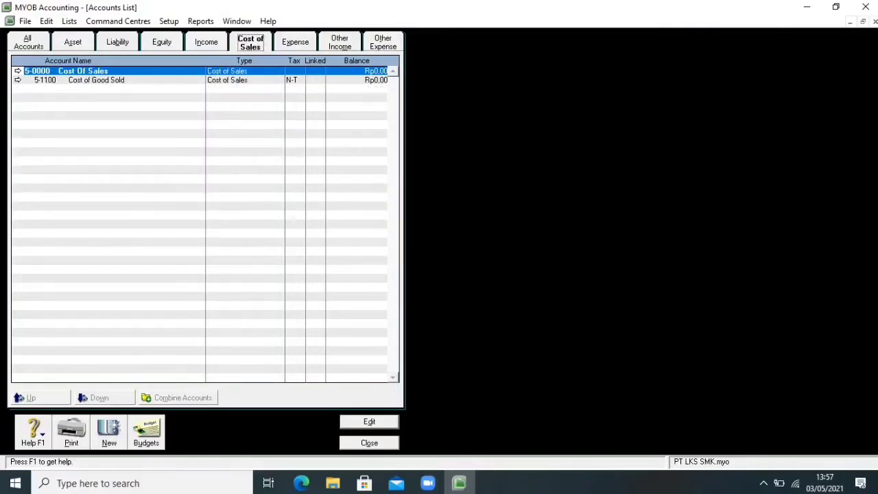
pyautogui.press('Left')
pyautogui.press('Left')
pyautogui.press('Left')
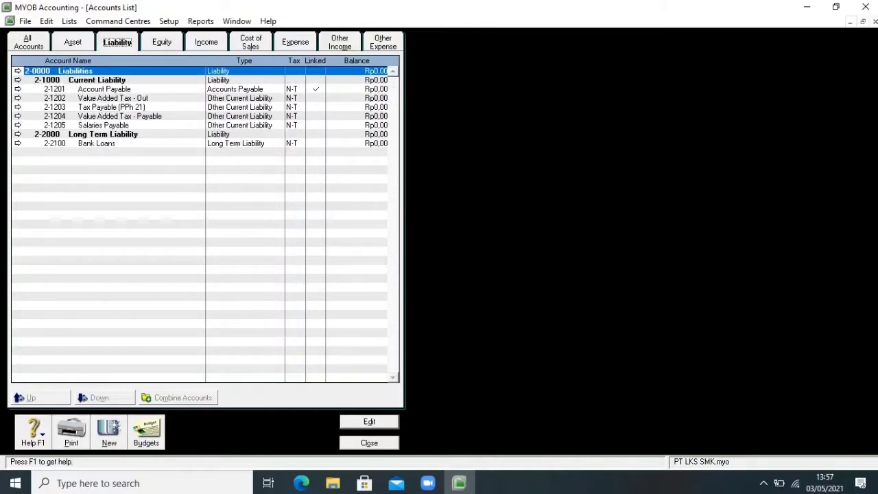
pyautogui.press('Left')
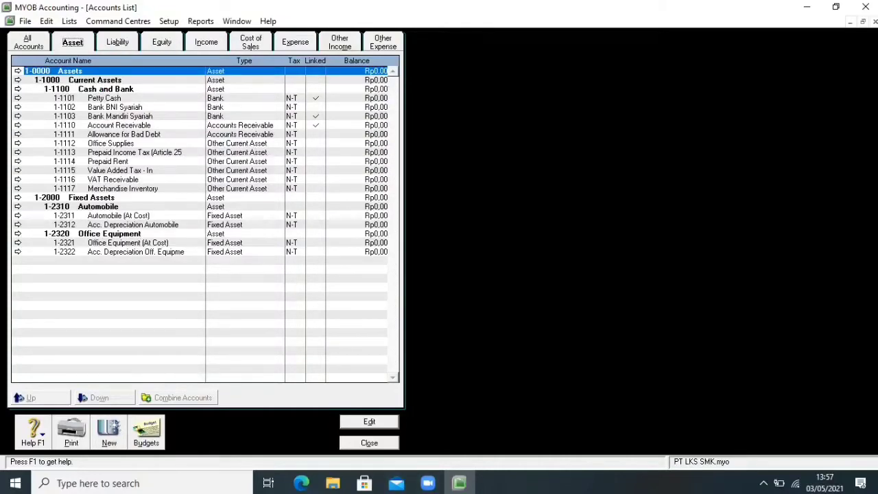
pyautogui.press('Escape')
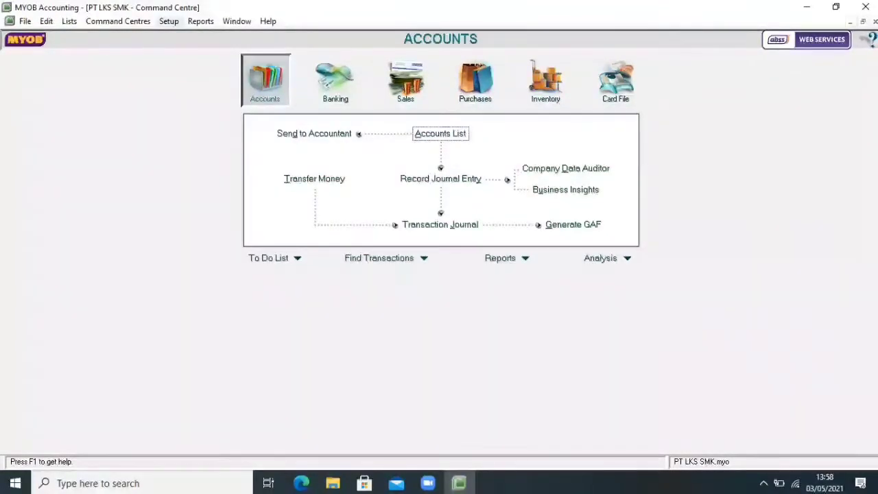
# Step: Open the account opening balances setup for the company file
pyautogui.click(169, 21)
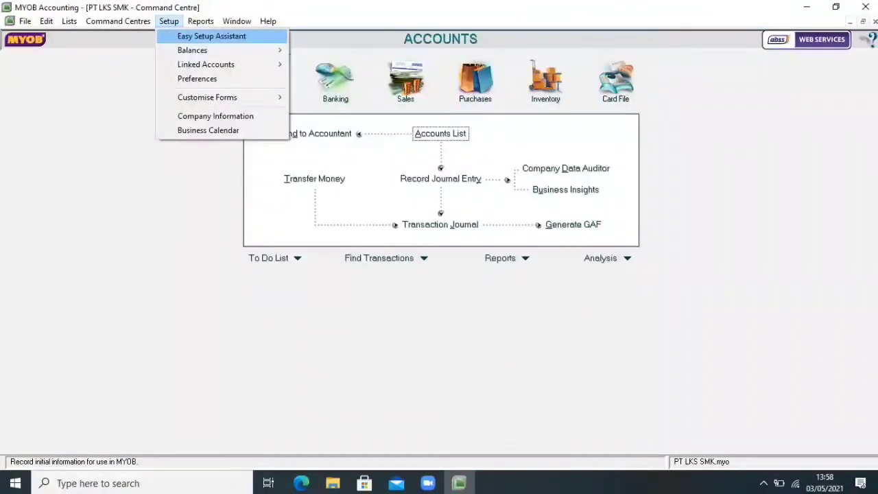
pyautogui.moveTo(193, 50)
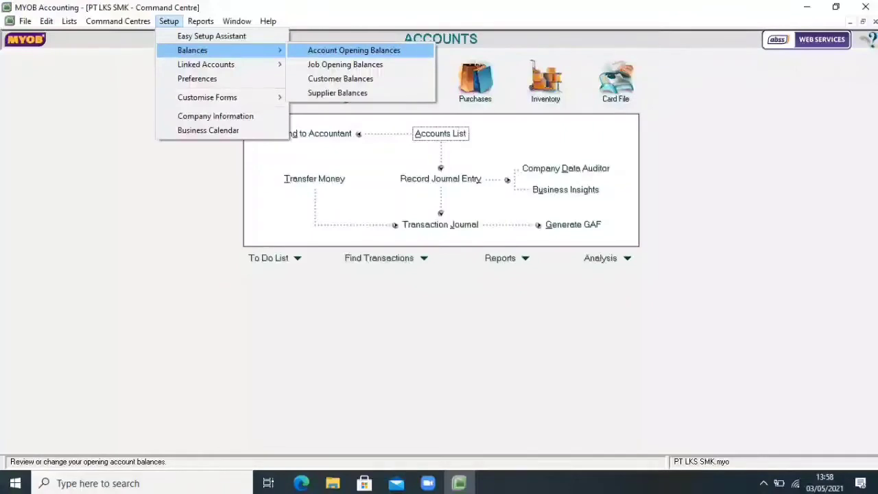
pyautogui.click(354, 50)
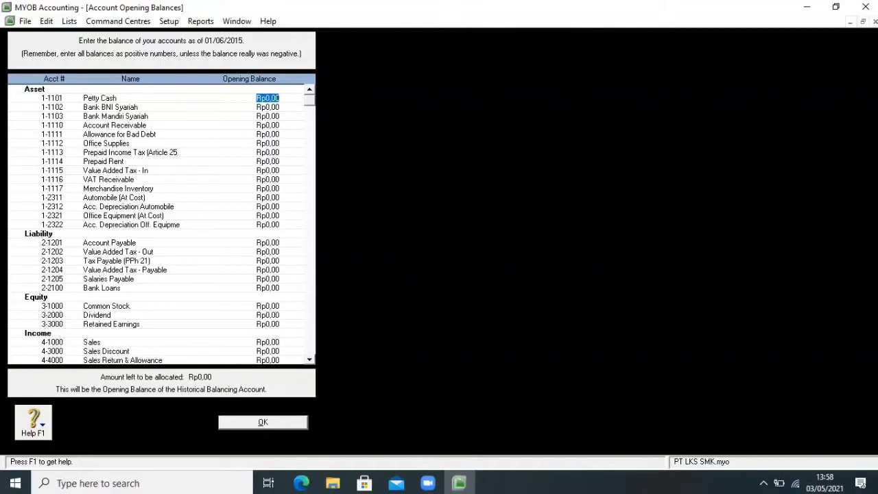
# Step: Switch to Soal LKS MYOB.pdf in Edge and copy the Petty Cash balance 5.000.000 from the 31 Mei 2015 trial balance
pyautogui.click(302, 483)
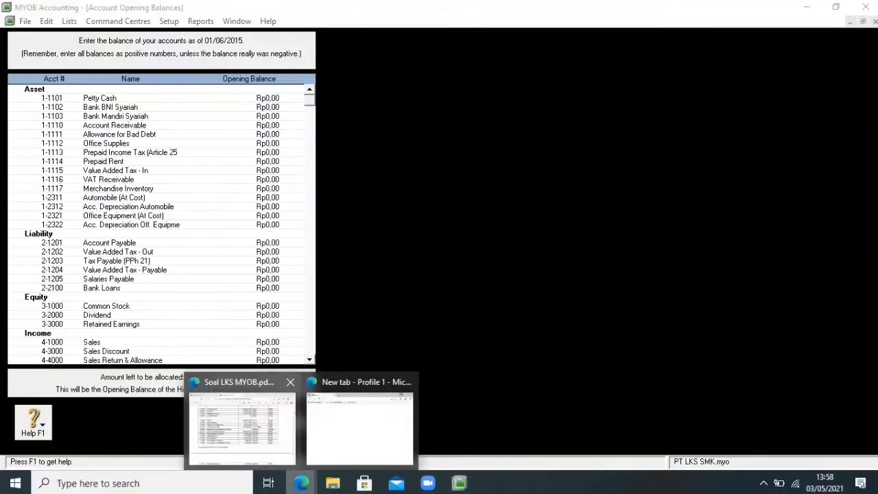
pyautogui.click(240, 419)
pyautogui.scroll(3, 340, 261)
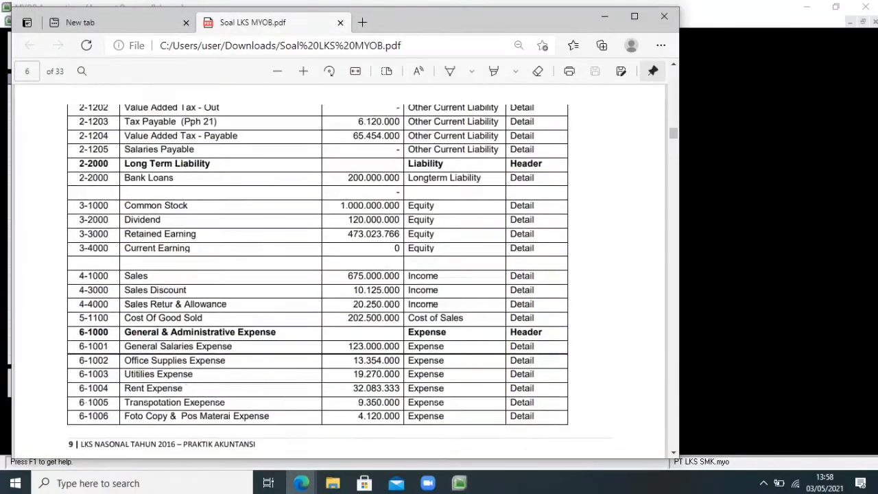
pyautogui.scroll(10, 340, 268)
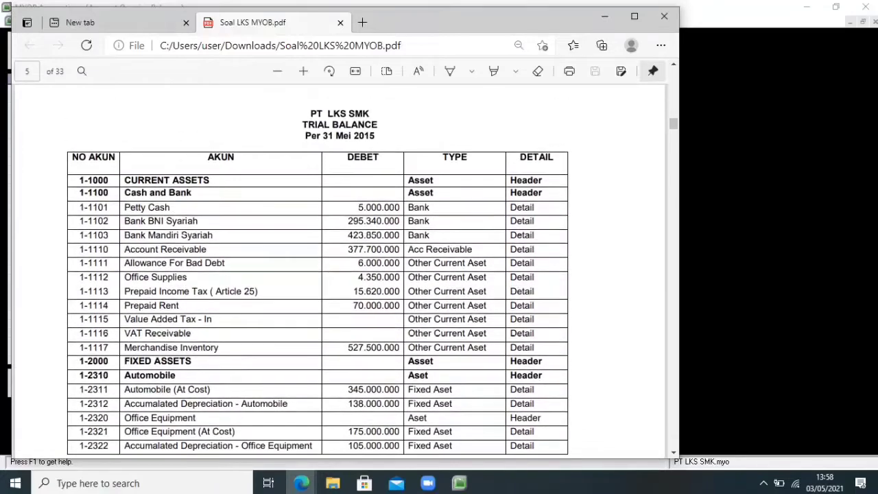
pyautogui.scroll(-1, 341, 267)
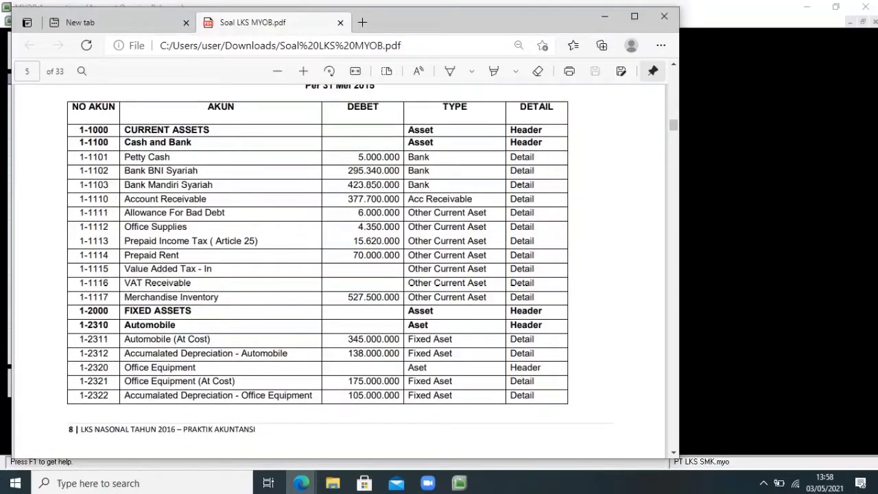
pyautogui.moveTo(401, 157); pyautogui.dragTo(357, 157)
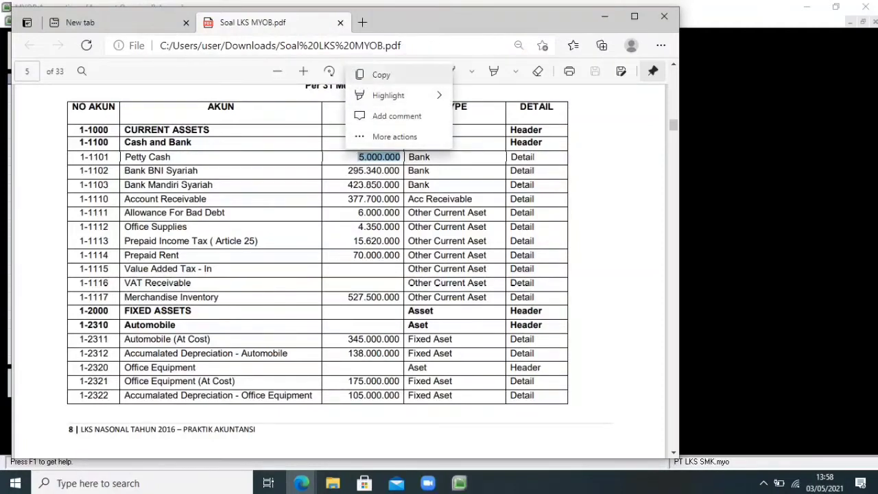
pyautogui.click(381, 74)
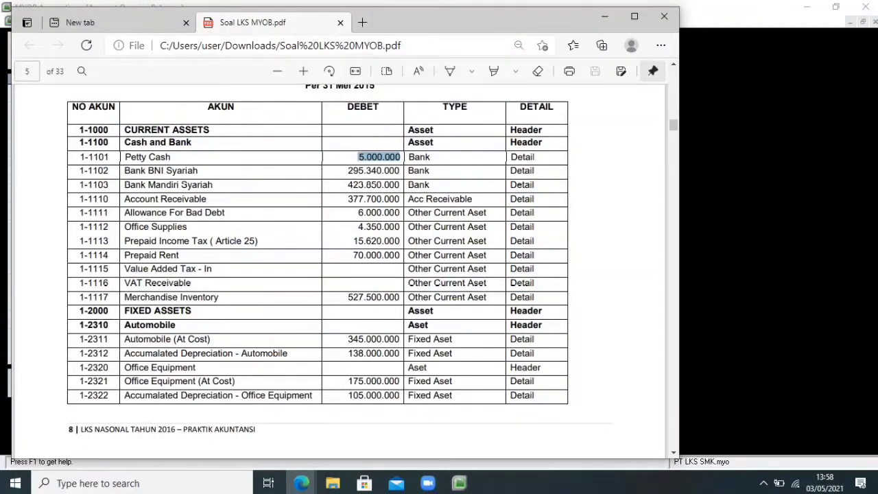
# Step: Switch back to MYOB and paste 5.000.000 as the opening balance of account 1-1101 Petty Cash
pyautogui.click(459, 483)
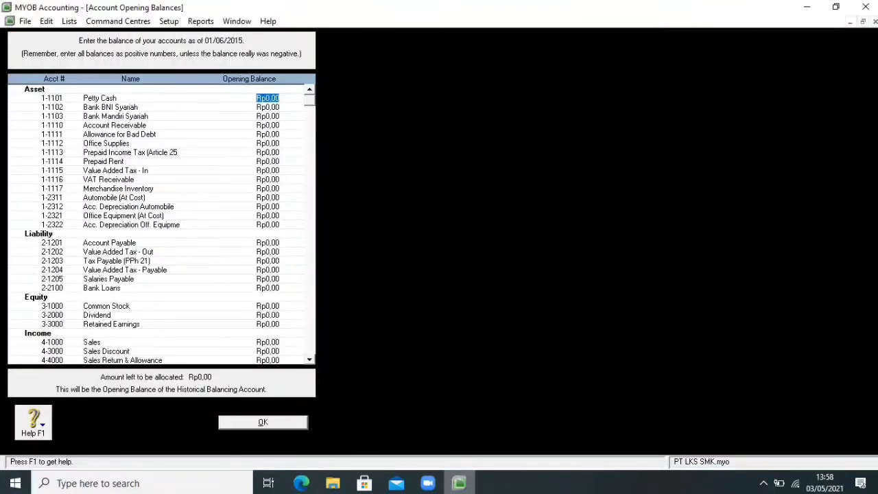
pyautogui.press('BackSpace')
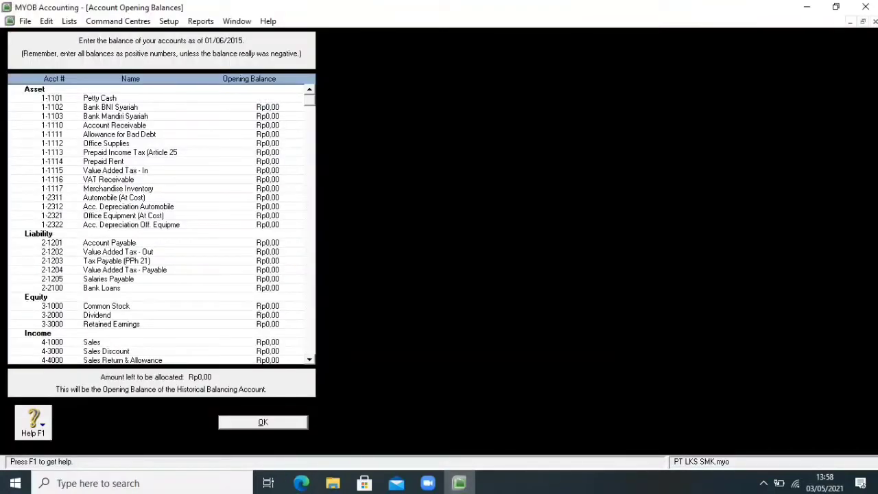
pyautogui.rightClick(278, 98)
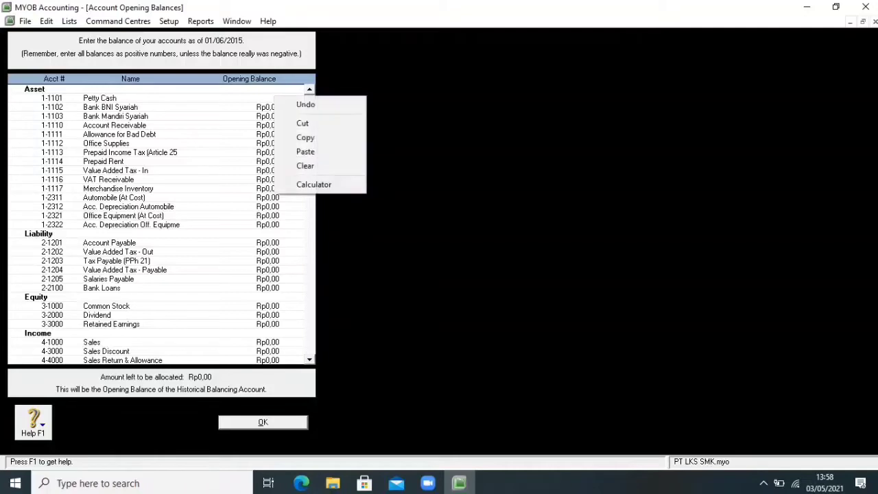
pyautogui.click(305, 152)
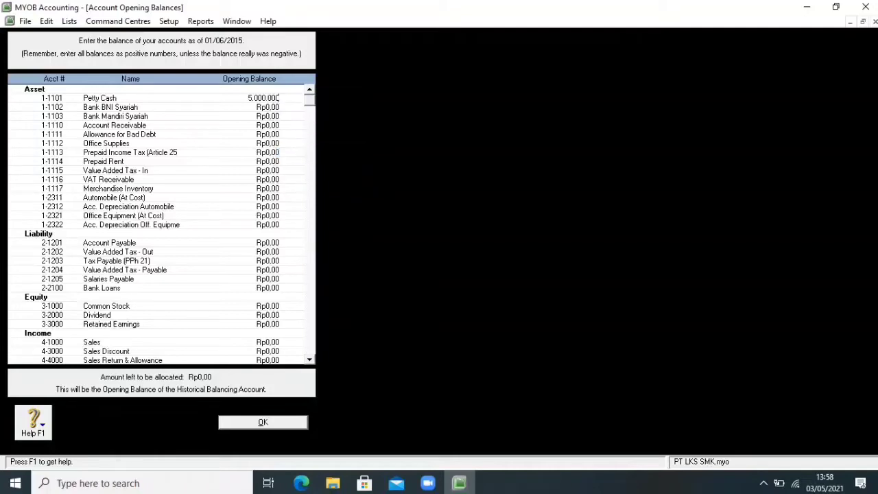
pyautogui.press('Tab')
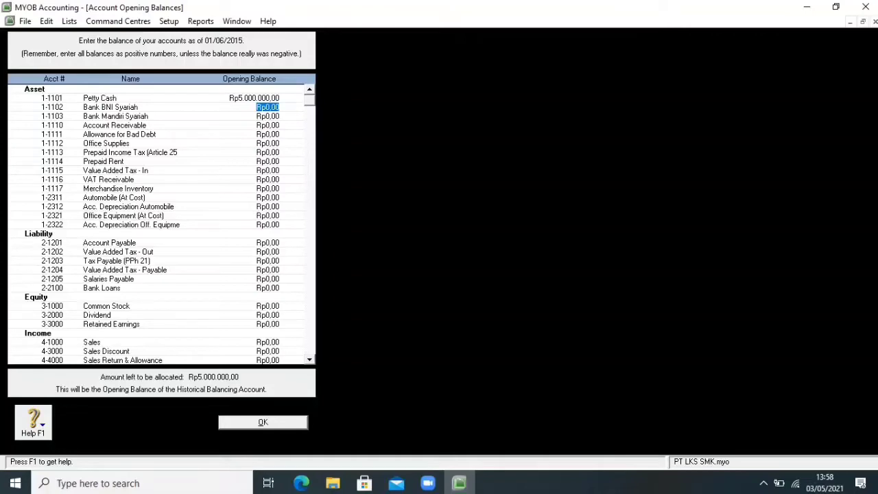
# Step: Switch to the trial balance PDF in Edge and copy the Bank BNI Syariah balance 295.340.000
pyautogui.click(301, 483)
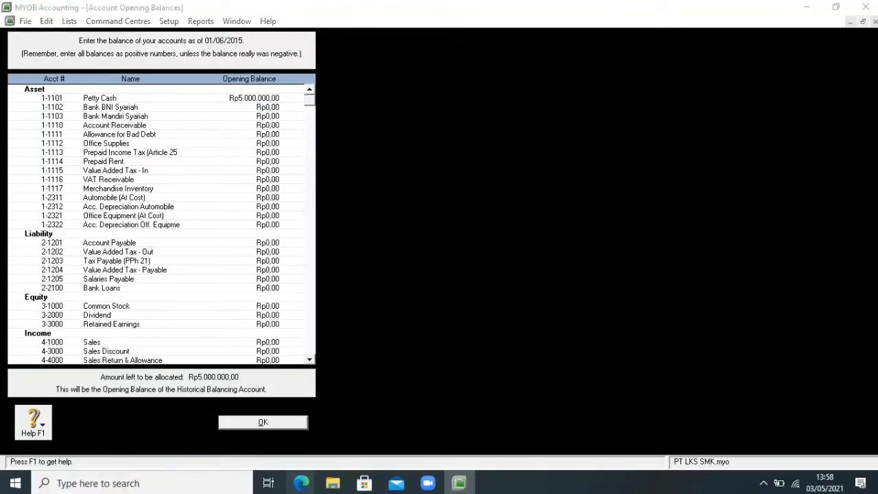
pyautogui.click(240, 422)
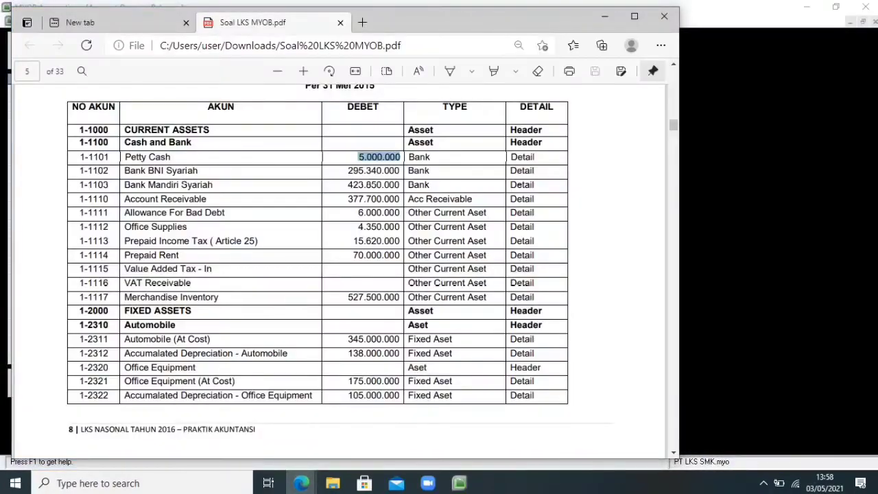
pyautogui.click(373, 171)
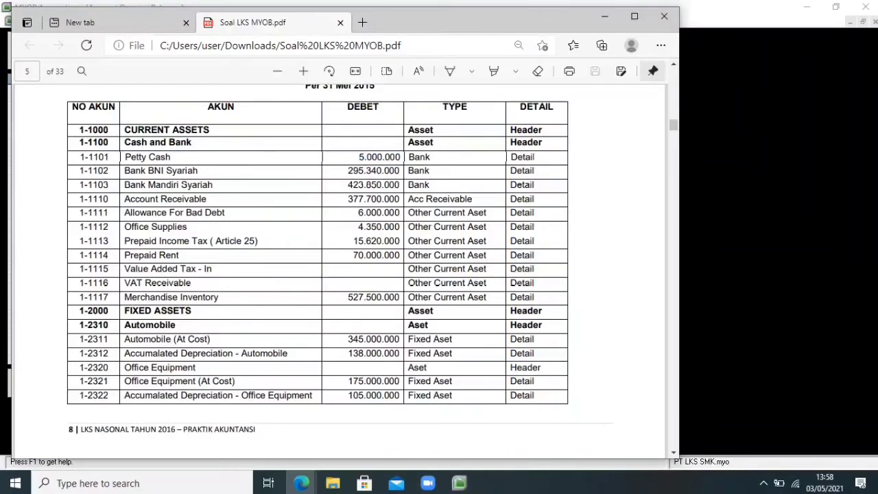
pyautogui.doubleClick(374, 170)
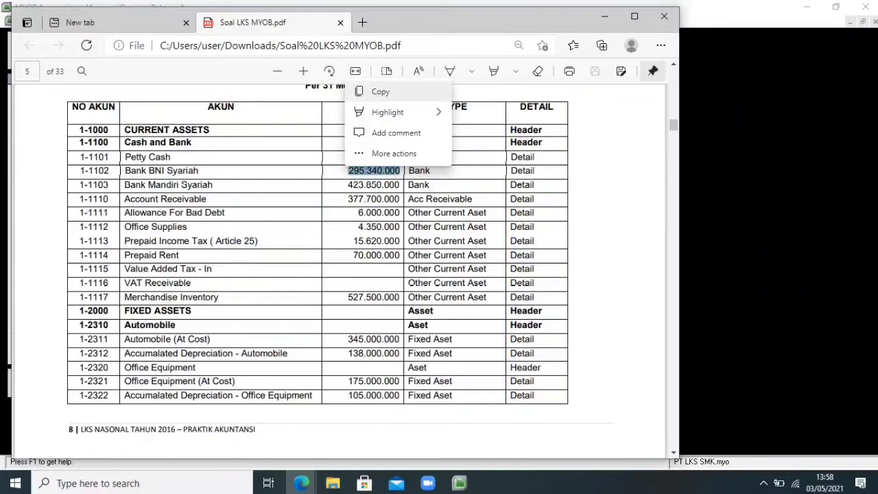
pyautogui.hotkey('ctrl', 'c')
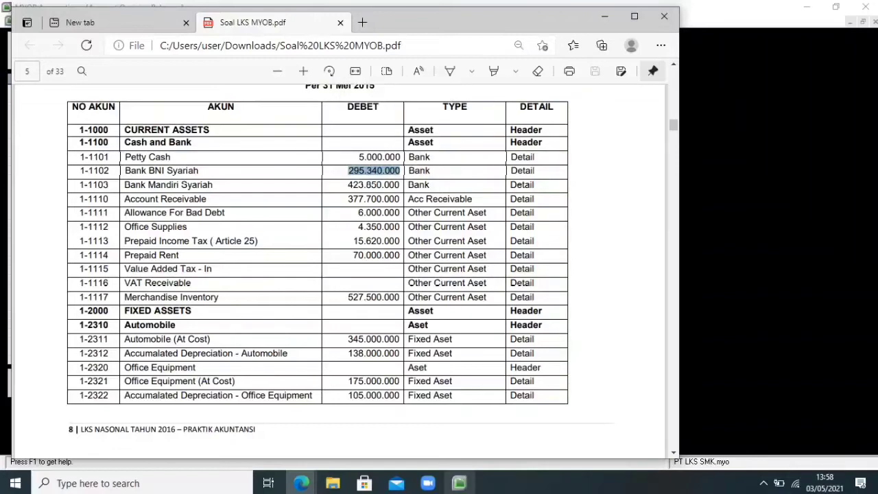
# Step: Switch back to MYOB and paste 295.340.000 as the opening balance of account 1-1102 Bank BNI Syariah
pyautogui.click(459, 483)
pyautogui.press('BackSpace')
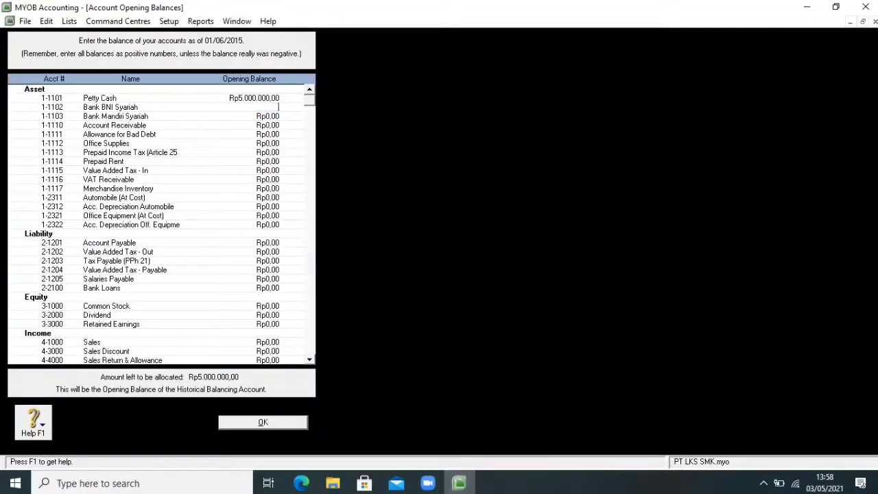
pyautogui.rightClick(266, 105)
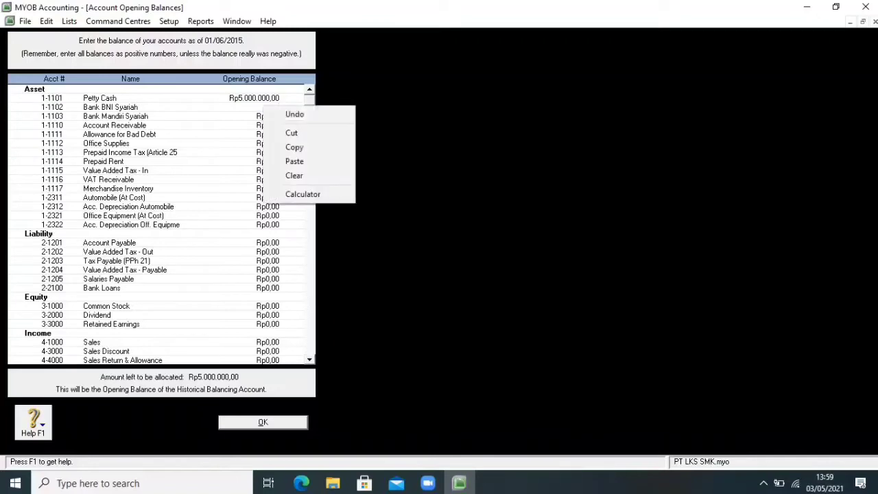
pyautogui.click(295, 162)
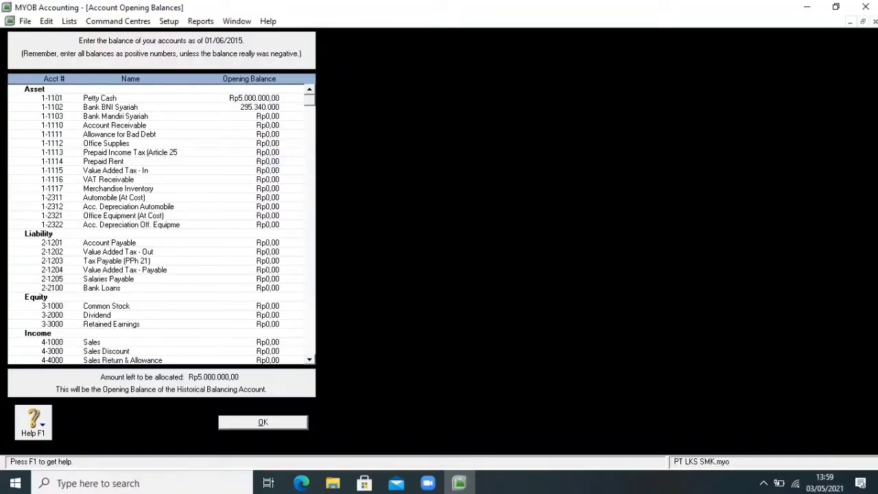
pyautogui.press('Tab')
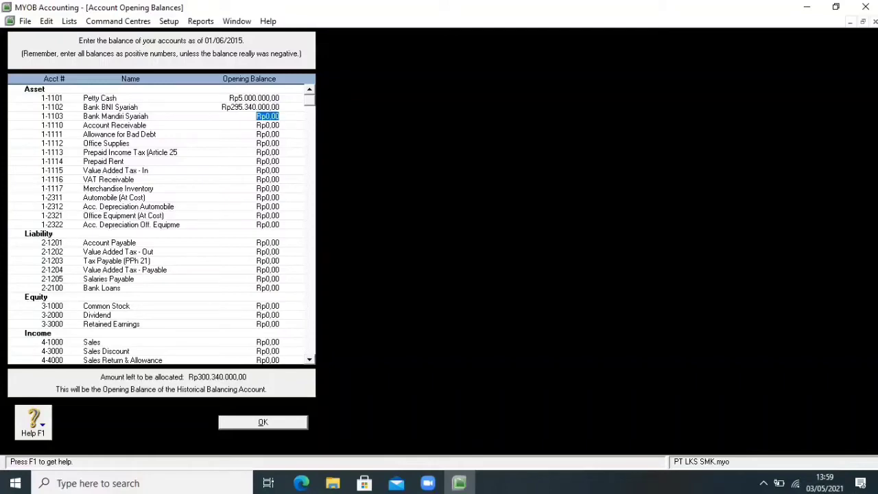
# Step: Switch to the trial balance PDF in Edge and copy the Bank Mandiri Syariah balance 423.850.000
pyautogui.moveTo(301, 483)
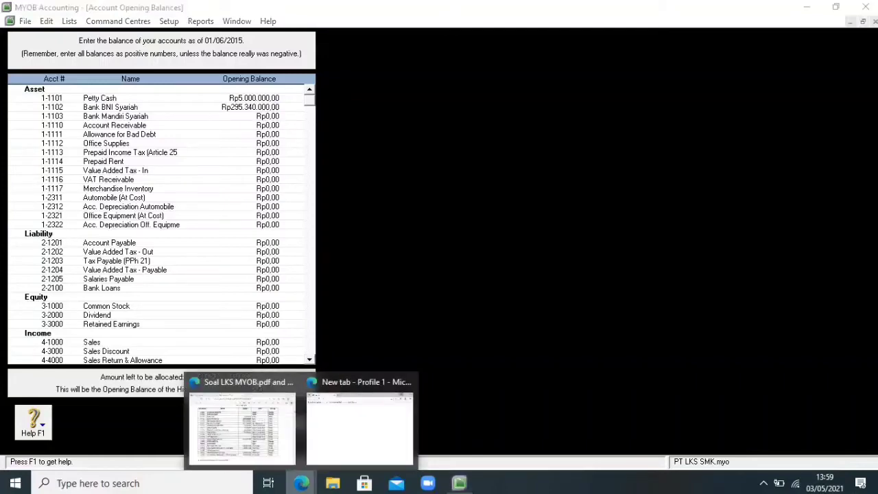
pyautogui.click(245, 419)
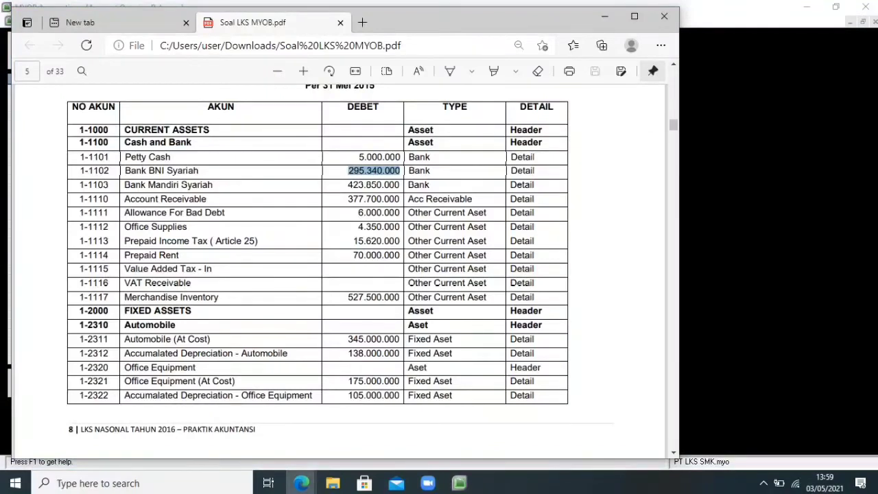
pyautogui.click(373, 184)
pyautogui.moveTo(401, 184); pyautogui.dragTo(347, 184)
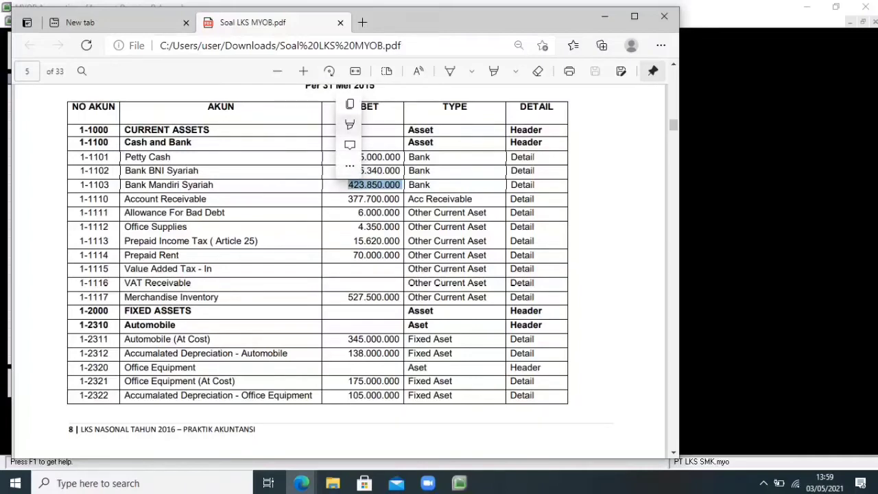
pyautogui.click(357, 106)
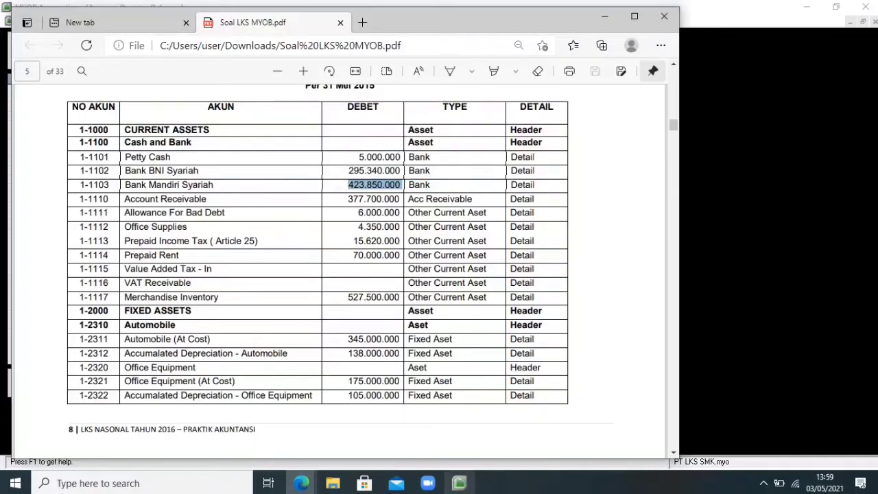
# Step: Switch back to MYOB and paste 423.850.000 as the opening balance of account 1-1103 Bank Mandiri Syariah
pyautogui.click(459, 482)
pyautogui.press('BackSpace')
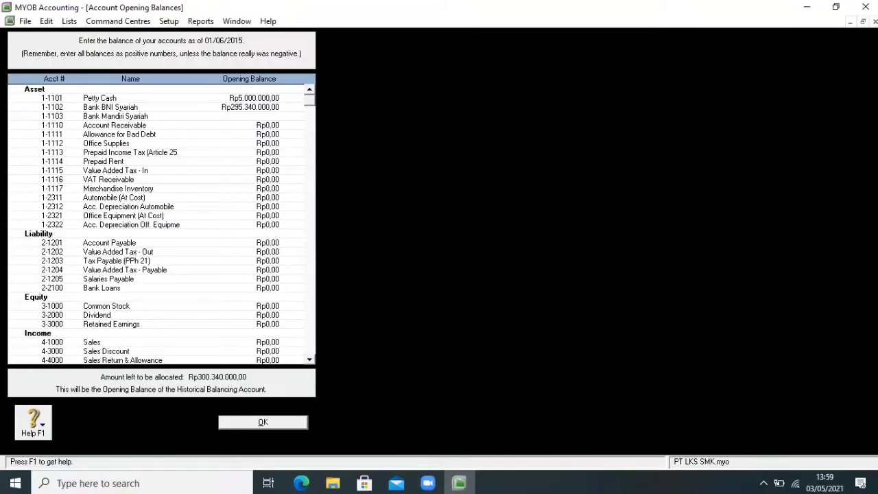
pyautogui.rightClick(257, 116)
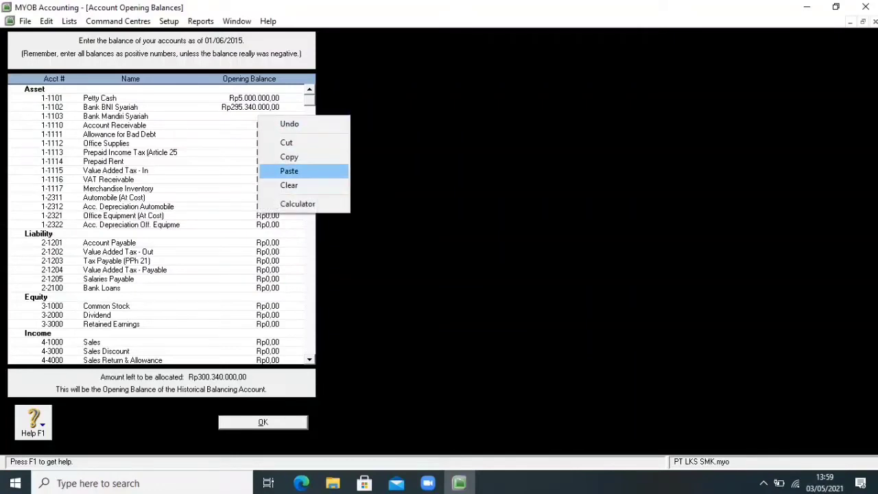
pyautogui.click(292, 170)
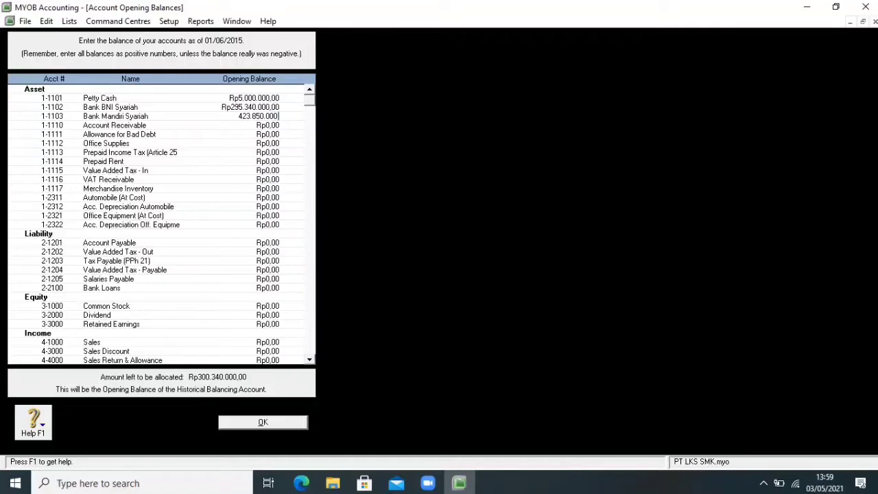
pyautogui.press('Tab')
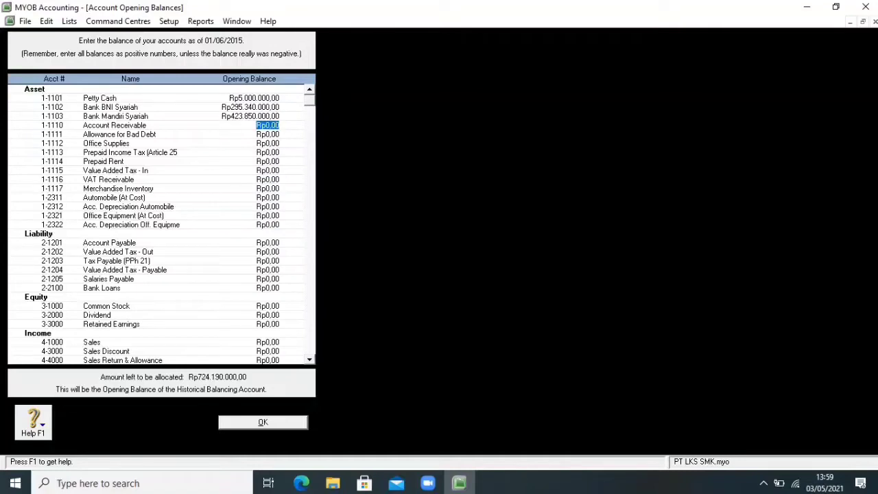
# Step: Switch to the trial balance PDF in Edge and copy the Account Receivable balance 377.700.000
pyautogui.click(302, 483)
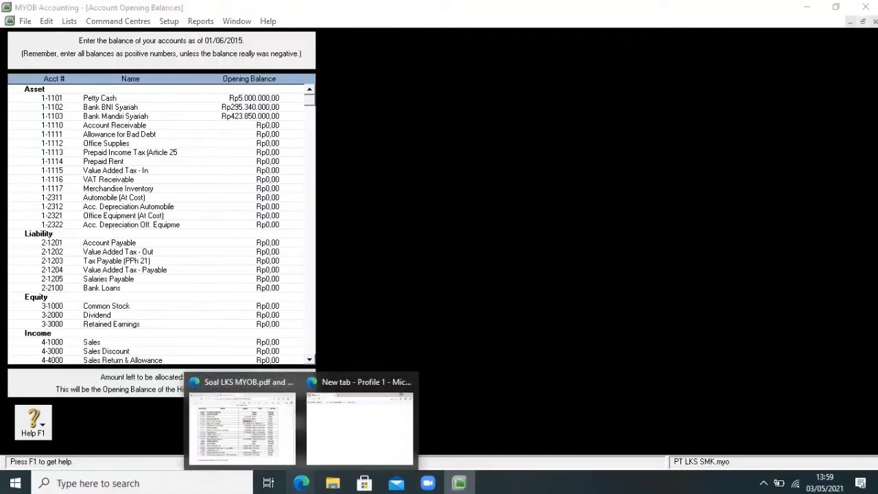
pyautogui.click(240, 422)
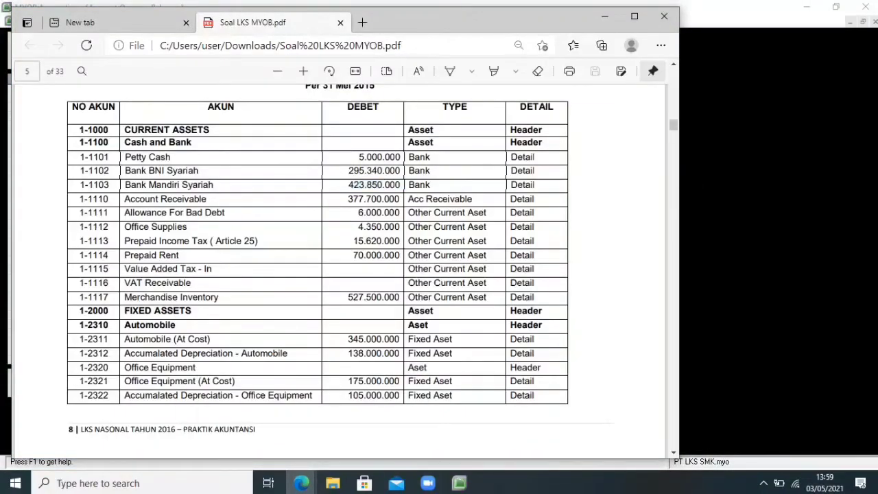
pyautogui.doubleClick(375, 199)
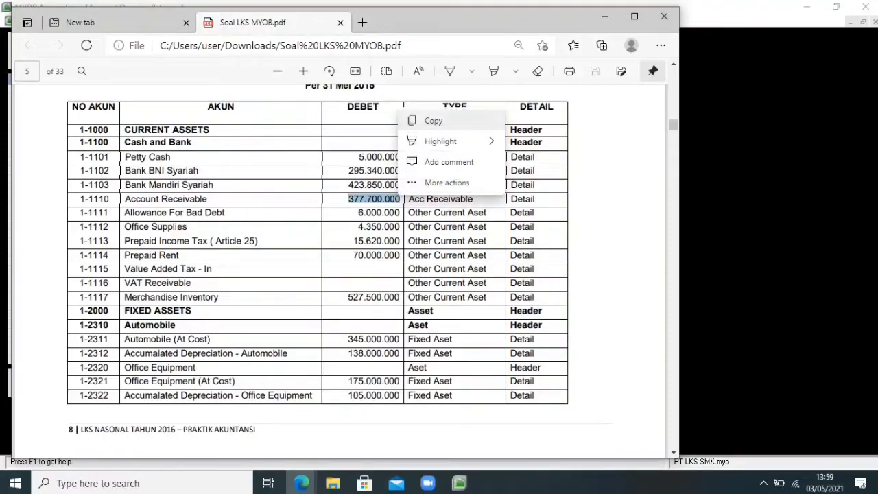
pyautogui.click(434, 120)
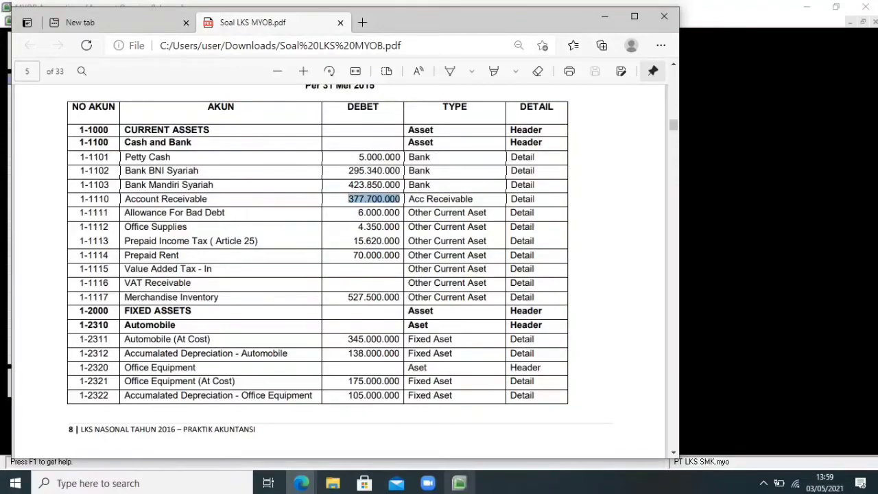
# Step: Switch back to MYOB and paste 377.700.000 as the opening balance of account 1-1110 Account Receivable
pyautogui.click(458, 483)
pyautogui.press('BackSpace')
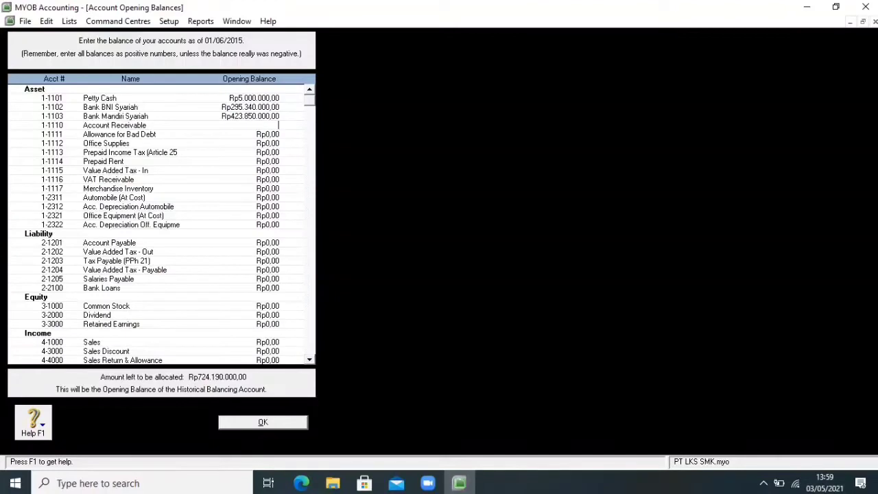
pyautogui.rightClick(271, 126)
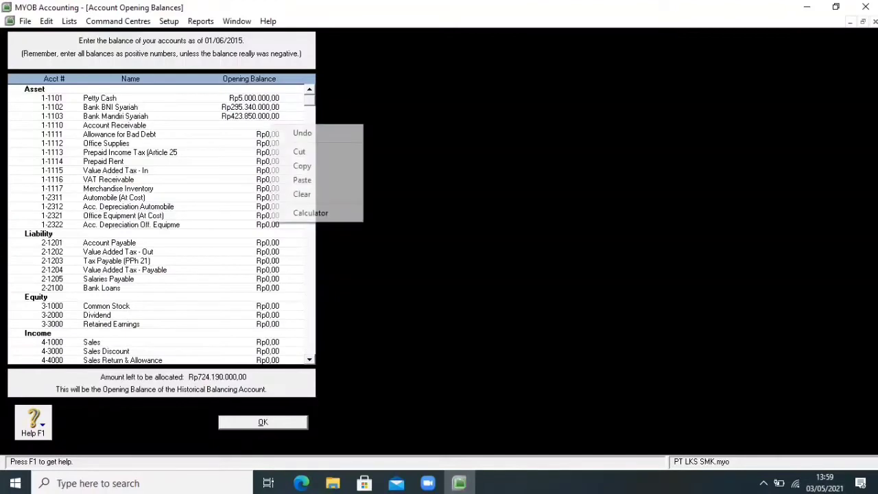
pyautogui.press('Return')
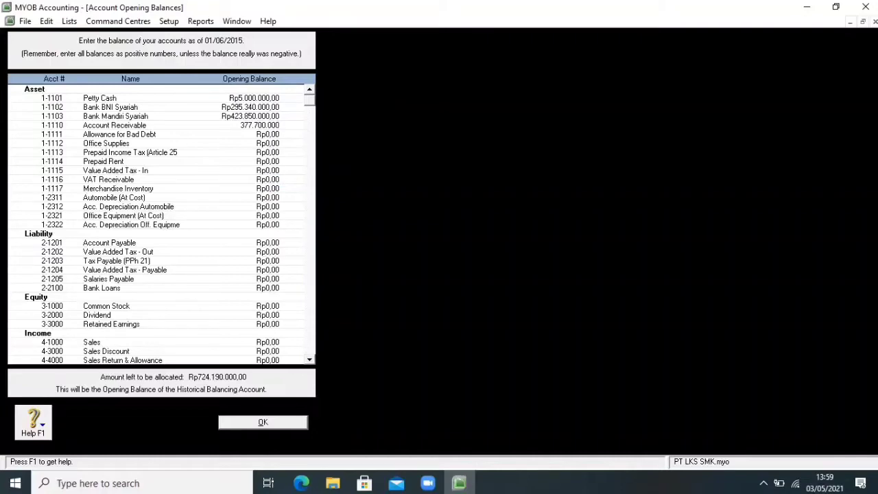
pyautogui.press('Tab')
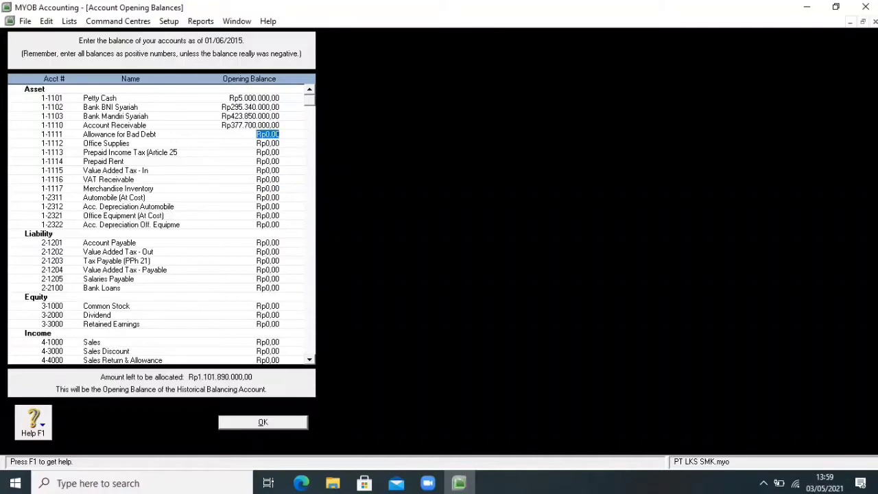
# Step: Set the opening balance of account 1-1111 Allowance for Bad Debt to -6.000.000, as a negative amount
pyautogui.press('BackSpace')
pyautogui.write('6000000')
pyautogui.press('Tab')
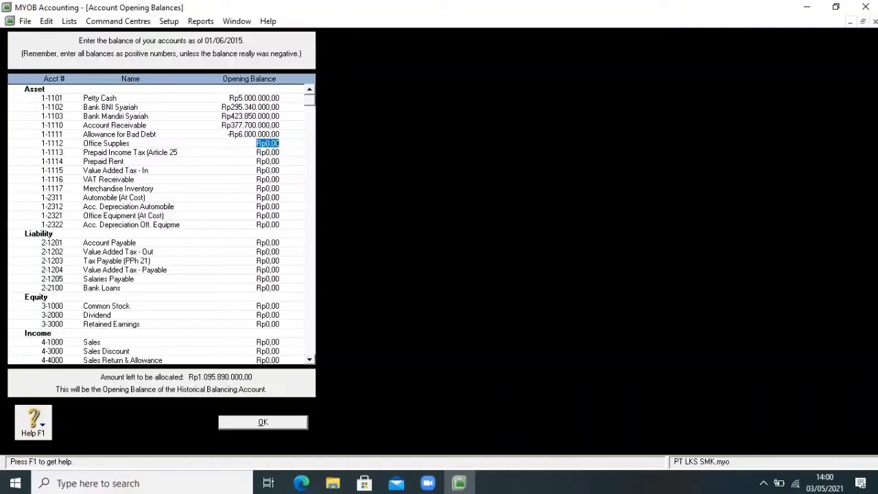
# Step: Switch to the trial balance PDF in Edge and copy the Office Supplies balance 4.350.000
pyautogui.moveTo(301, 483)
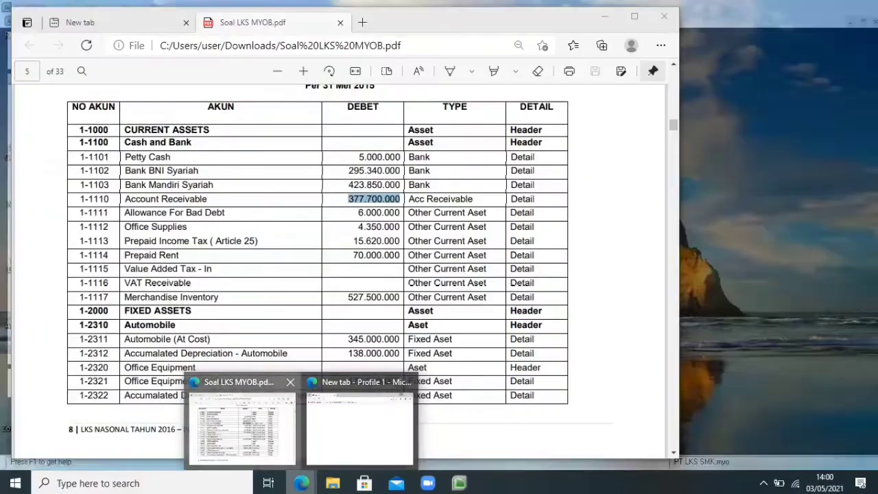
pyautogui.click(239, 425)
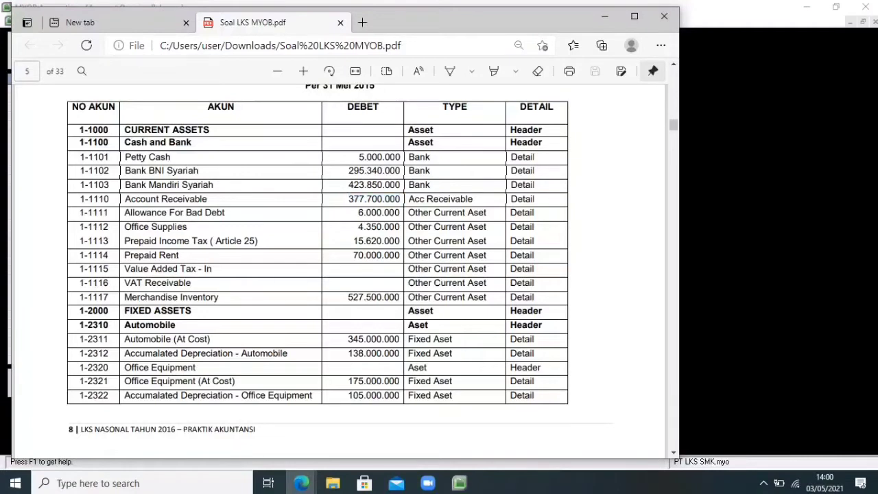
pyautogui.moveTo(401, 226); pyautogui.dragTo(330, 227)
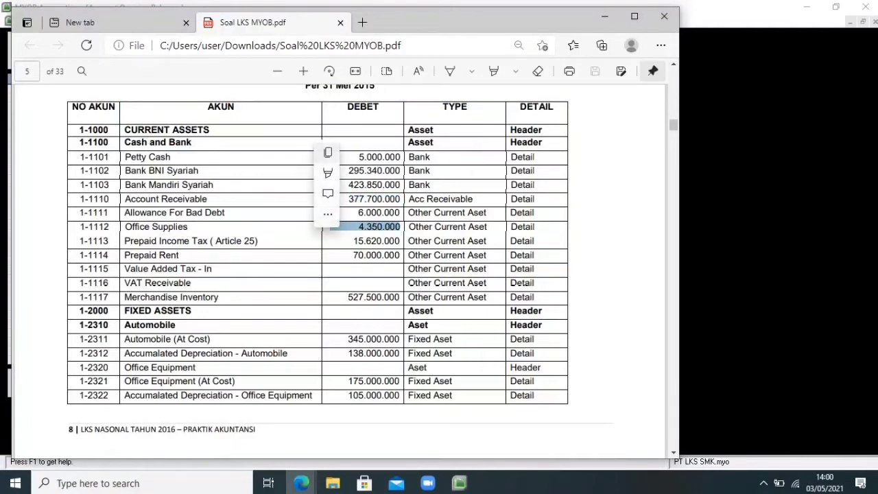
pyautogui.click(329, 153)
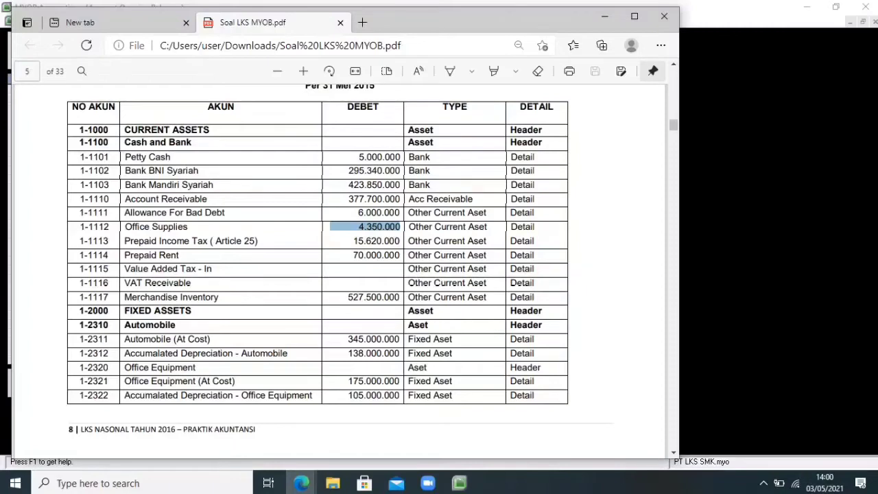
# Step: Switch back to MYOB and paste 4.350.000 as the opening balance of account 1-1112 Office Supplies
pyautogui.click(458, 483)
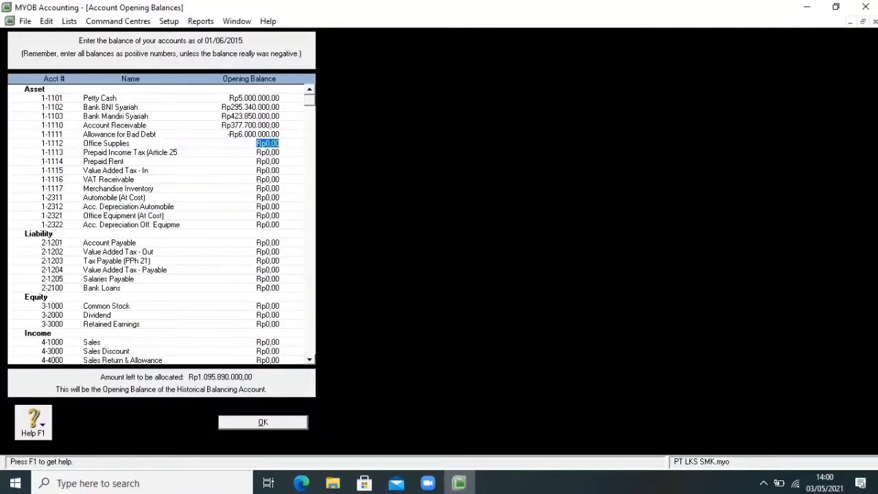
pyautogui.press('BackSpace')
pyautogui.rightClick(287, 145)
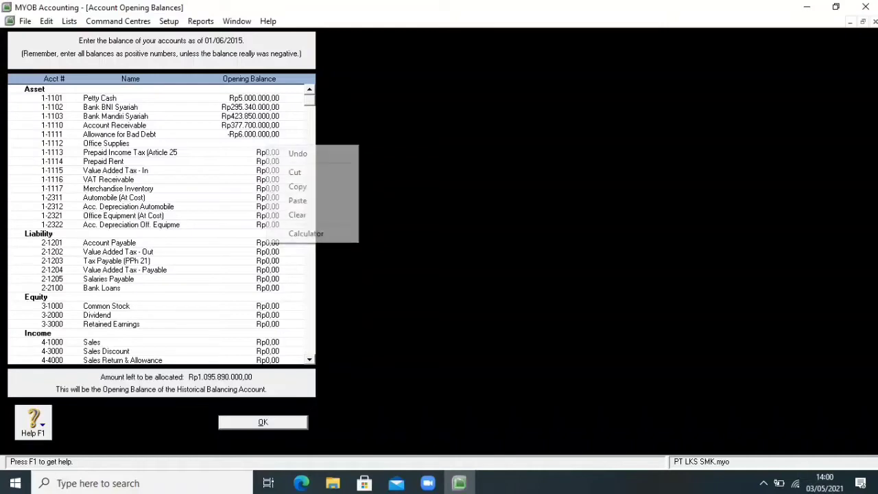
pyautogui.click(297, 201)
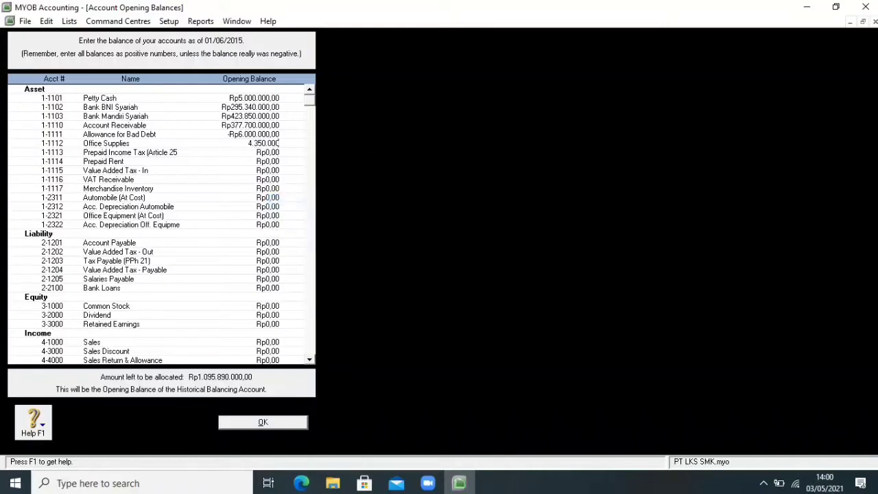
pyautogui.press('Tab')
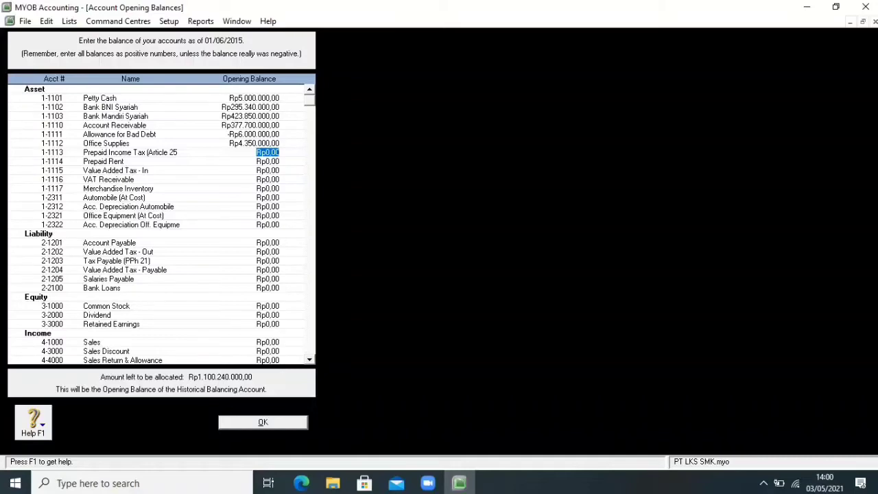
# Step: Switch to the trial balance PDF in Edge and copy the Prepaid Income Tax (Article 25) balance 15.620.000
pyautogui.click(302, 482)
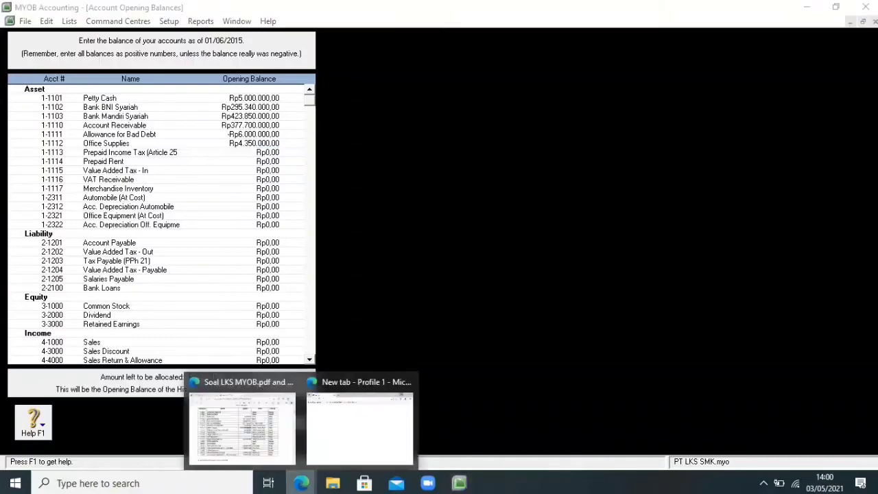
pyautogui.click(241, 422)
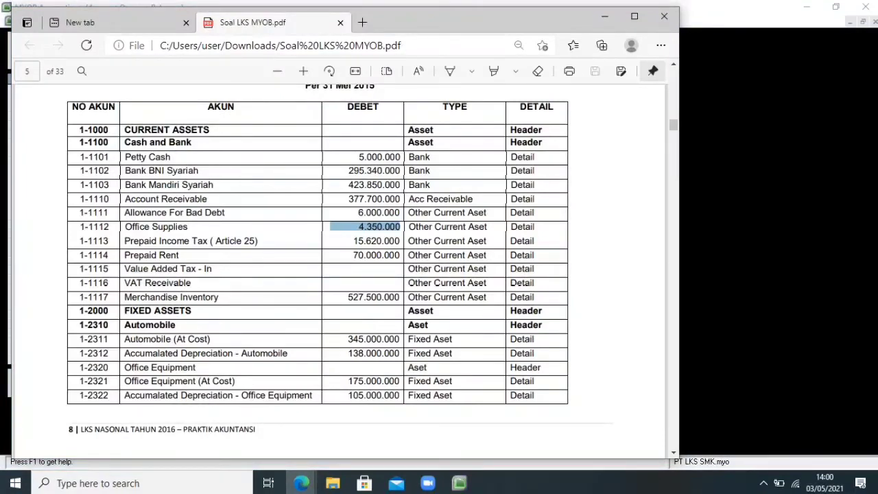
pyautogui.click(370, 228)
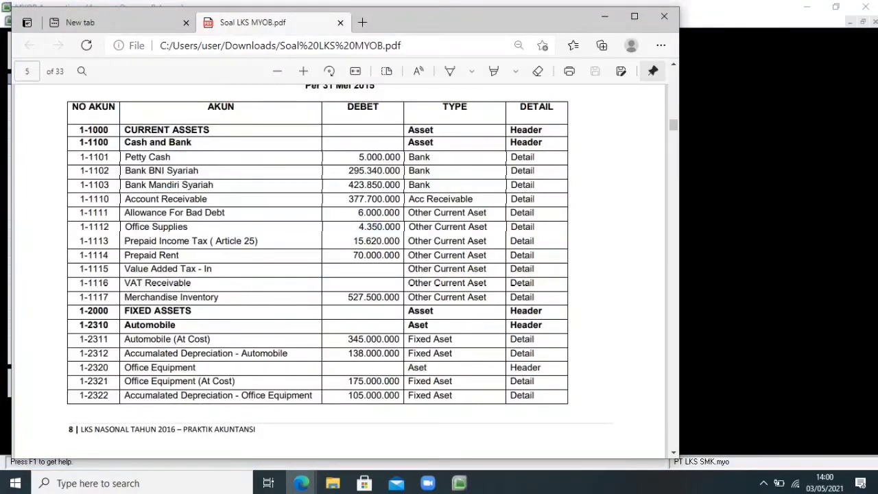
pyautogui.doubleClick(377, 241)
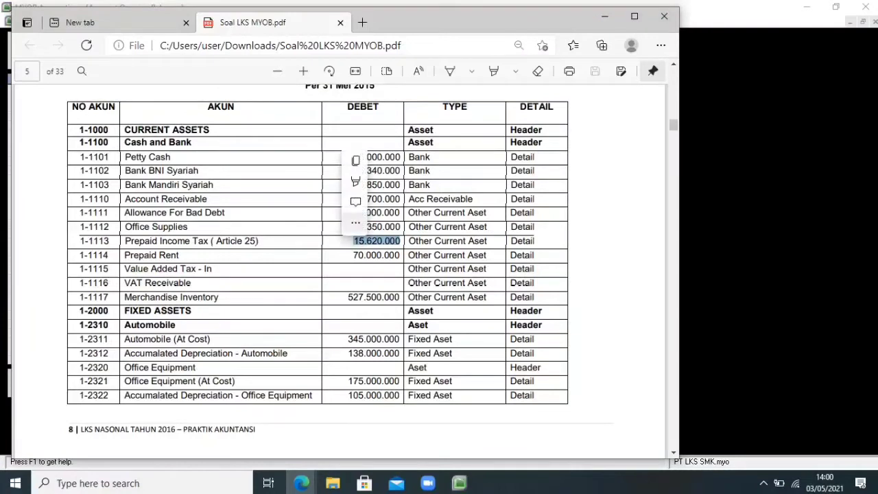
pyautogui.hotkey('ctrl', 'c')
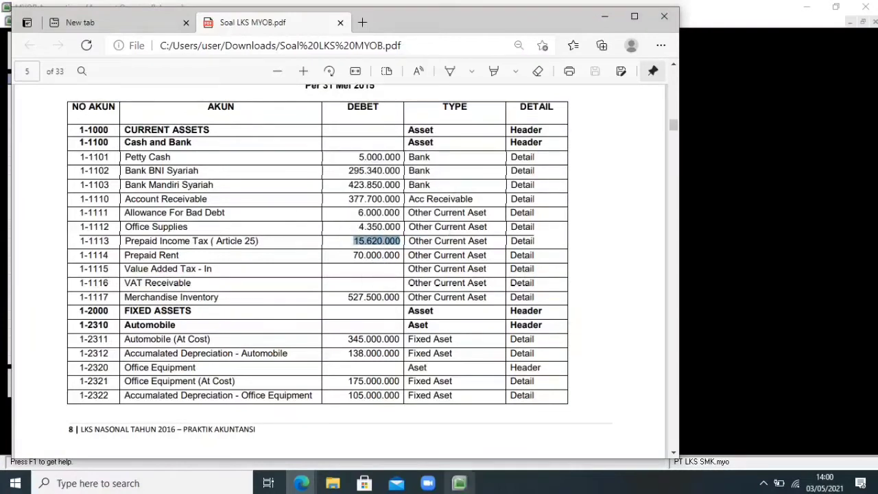
# Step: Switch back to MYOB and paste 15.620.000 as the opening balance of account 1-1113 Prepaid Income Tax
pyautogui.click(459, 482)
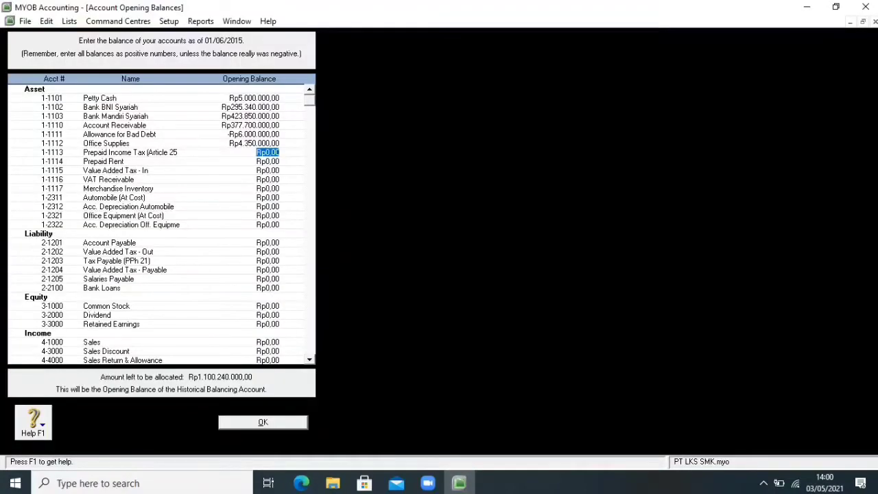
pyautogui.press('BackSpace')
pyautogui.rightClick(265, 151)
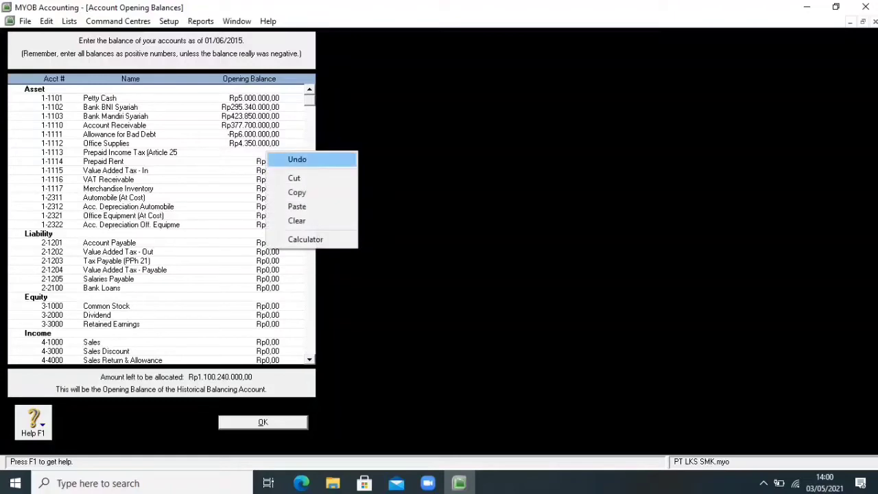
pyautogui.click(297, 206)
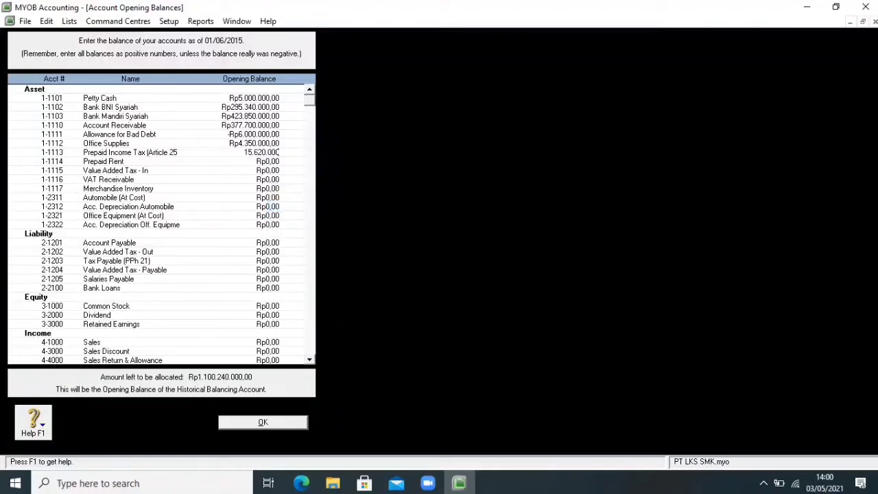
pyautogui.press('Tab')
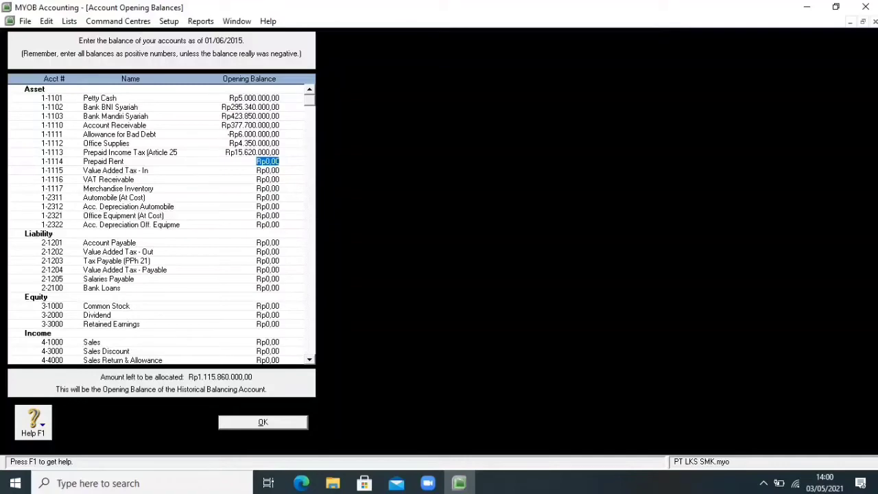
# Step: Switch to the trial balance PDF in Edge and copy the Prepaid Rent balance 70.000.000
pyautogui.click(301, 483)
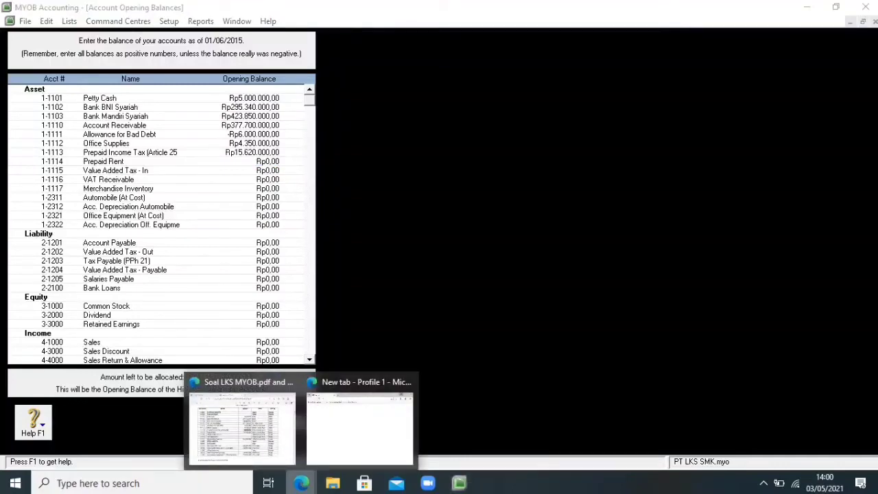
pyautogui.click(240, 422)
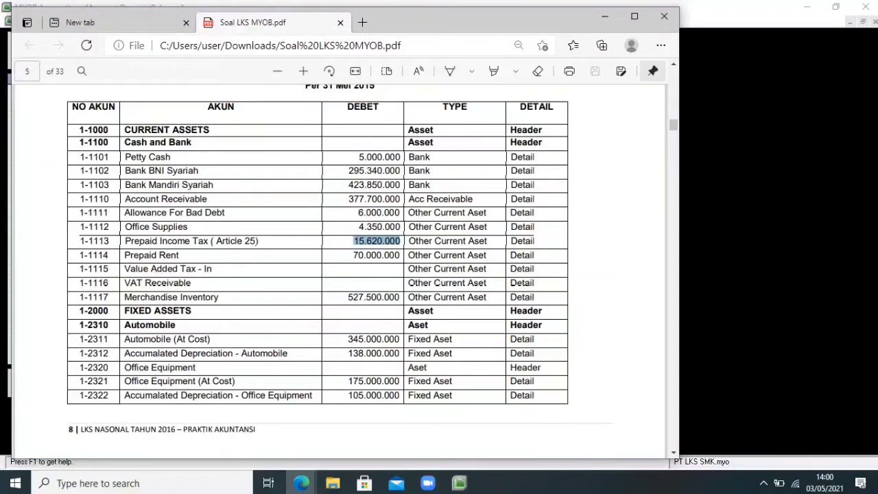
pyautogui.click(376, 255)
pyautogui.moveTo(401, 255); pyautogui.dragTo(352, 255)
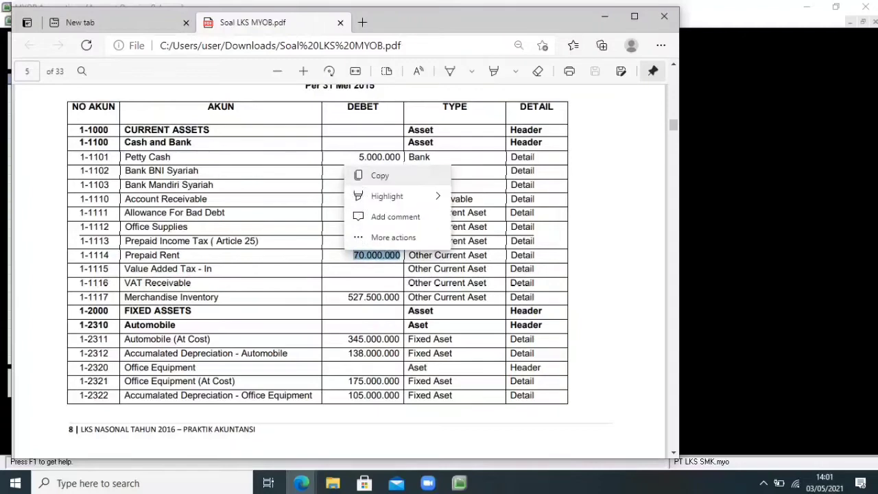
pyautogui.click(358, 175)
# Step: Switch back to MYOB and paste 70.000.000 as the opening balance of account 1-1114 Prepaid Rent
pyautogui.click(459, 483)
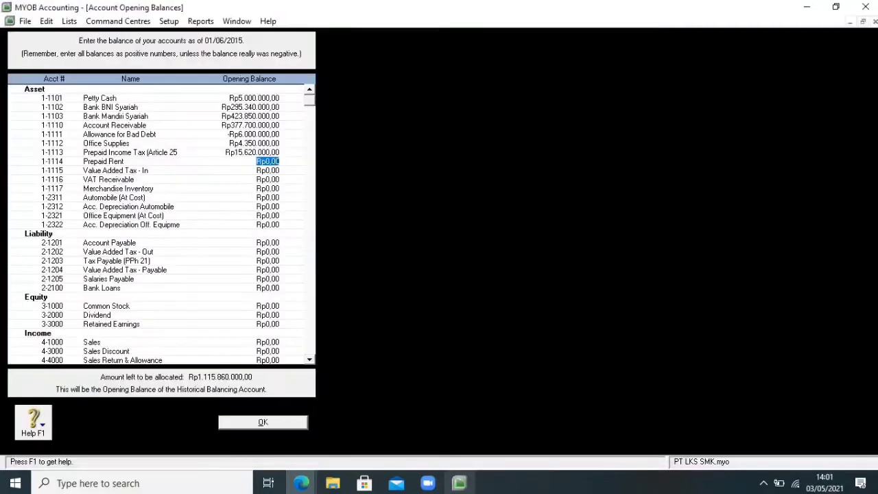
pyautogui.press('BackSpace')
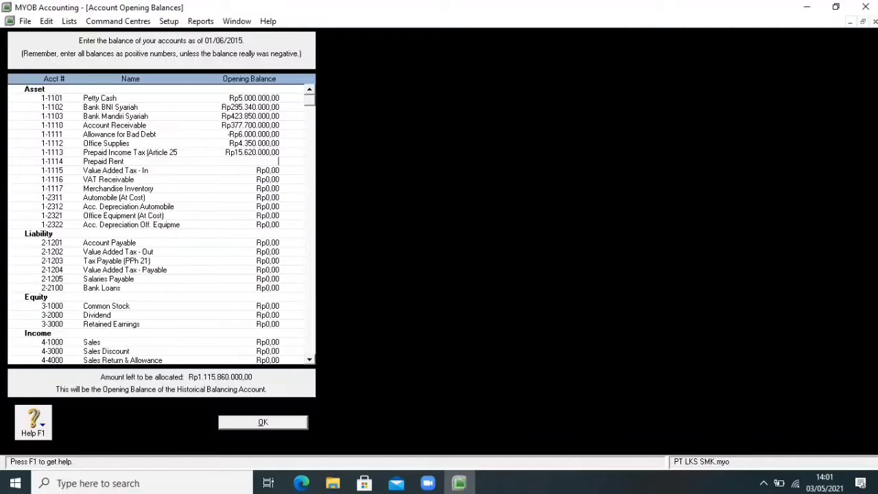
pyautogui.hotkey('shift', 'F10')
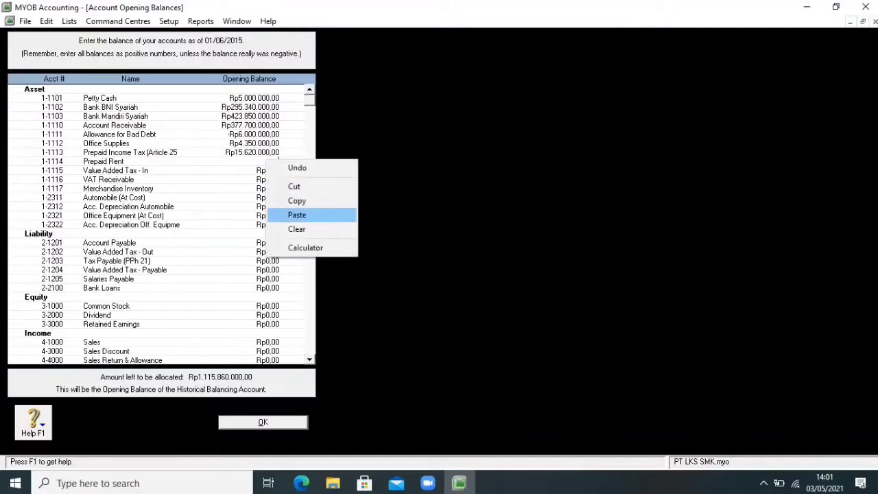
pyautogui.click(297, 215)
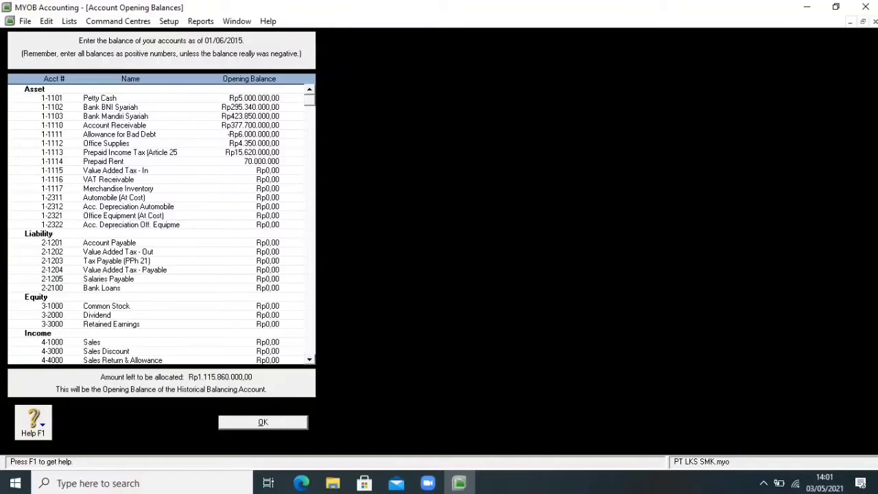
pyautogui.press('Tab')
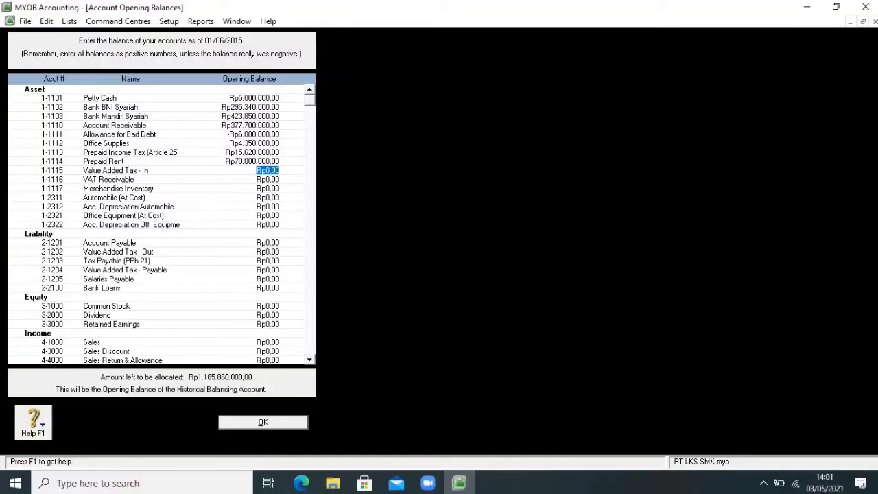
# Step: Switch to the trial balance PDF in Edge and copy the Merchandise Inventory balance 527.500.000
pyautogui.click(301, 482)
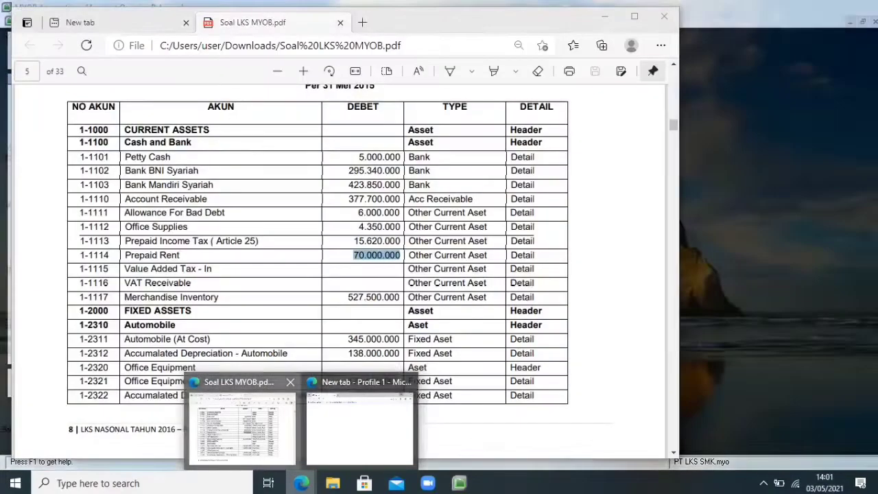
pyautogui.click(242, 428)
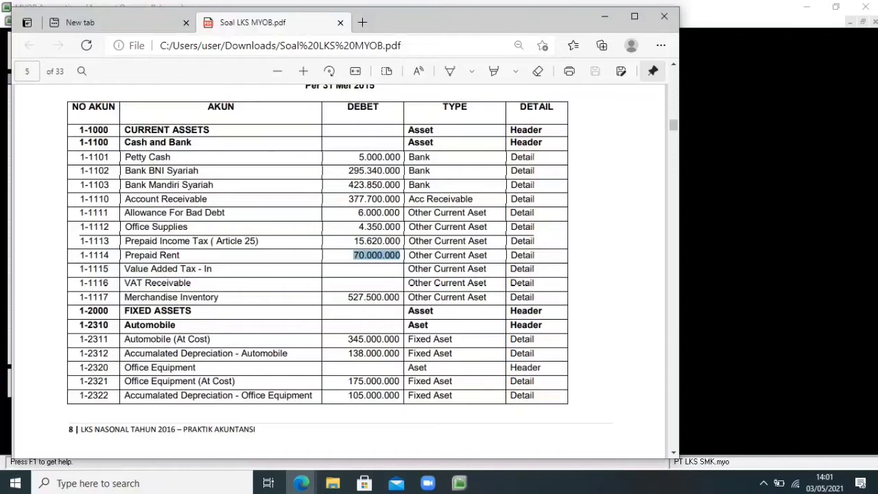
pyautogui.click(377, 256)
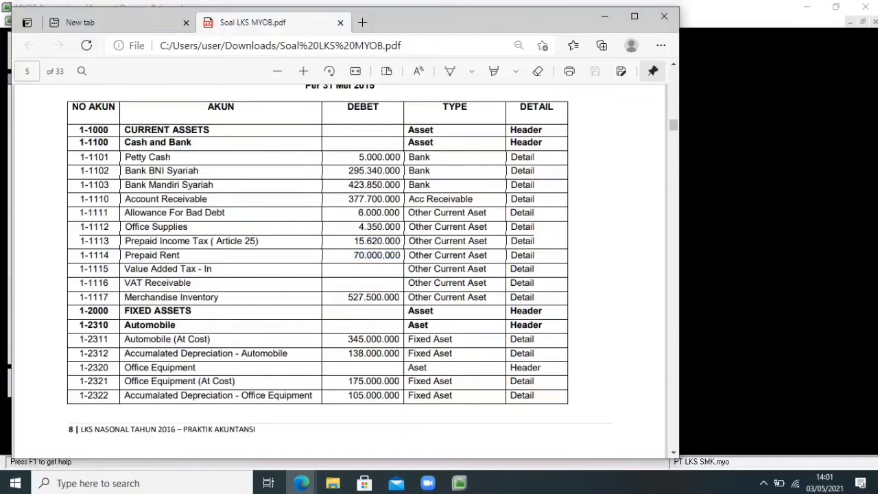
pyautogui.moveTo(401, 297); pyautogui.dragTo(347, 297)
pyautogui.hotkey('ctrl', 'c')
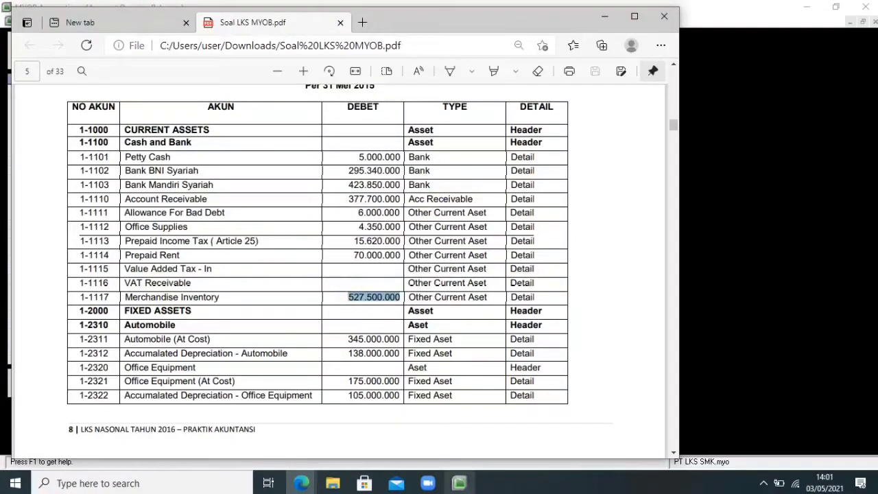
# Step: Switch back to MYOB and paste 527.500.000 as the opening balance of account 1-1117 Merchandise Inventory
pyautogui.moveTo(458, 483)
pyautogui.click(458, 431)
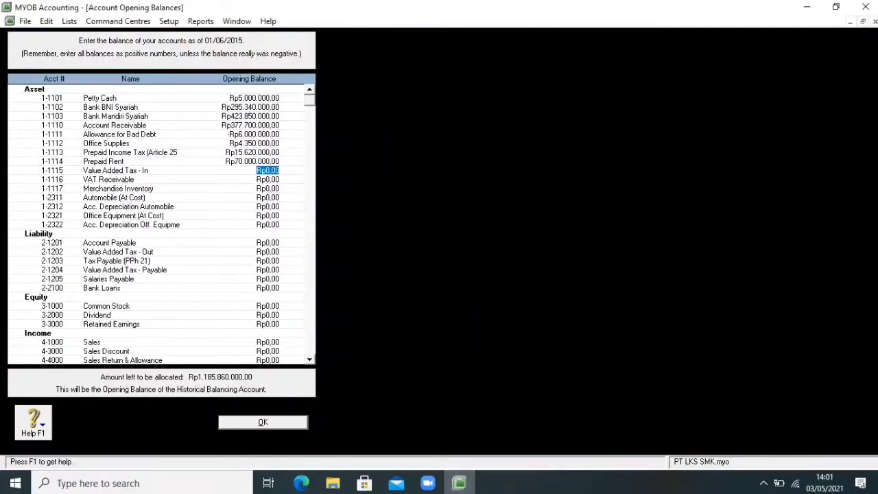
pyautogui.press('Tab')
pyautogui.press('Tab')
pyautogui.press('BackSpace')
pyautogui.rightClick(281, 187)
pyautogui.click(295, 241)
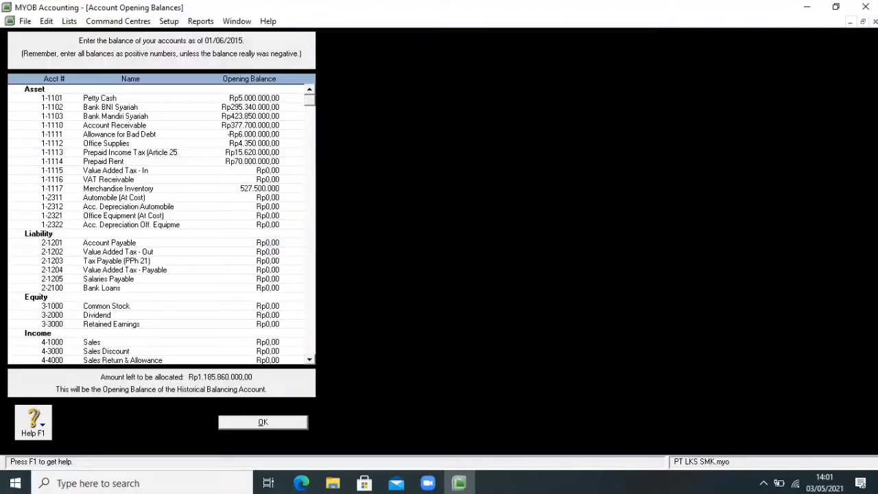
pyautogui.press('Tab')
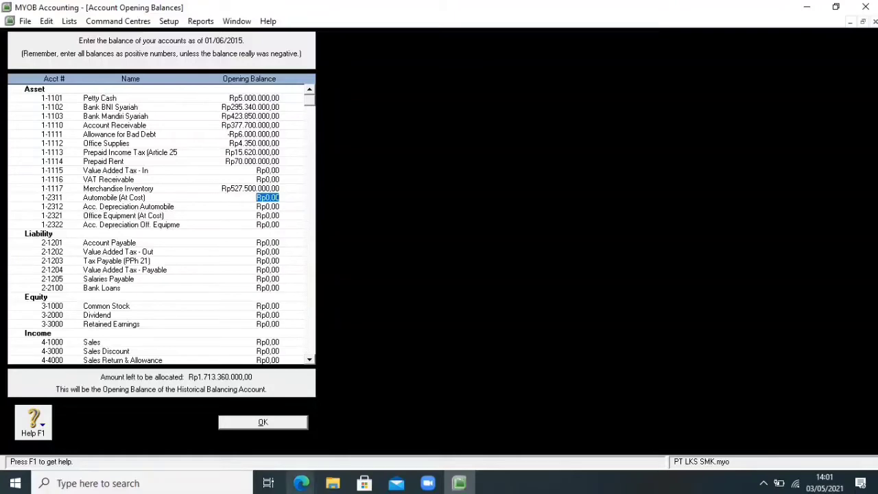
# Step: Switch to the trial balance PDF in Edge and copy the Automobile (At Cost) balance 345.000.000
pyautogui.moveTo(302, 482)
pyautogui.click(240, 419)
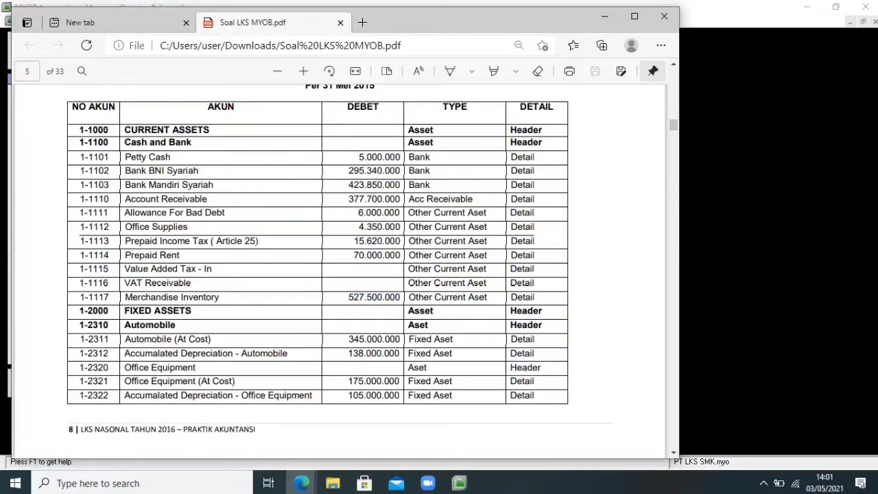
pyautogui.moveTo(401, 338); pyautogui.dragTo(330, 339)
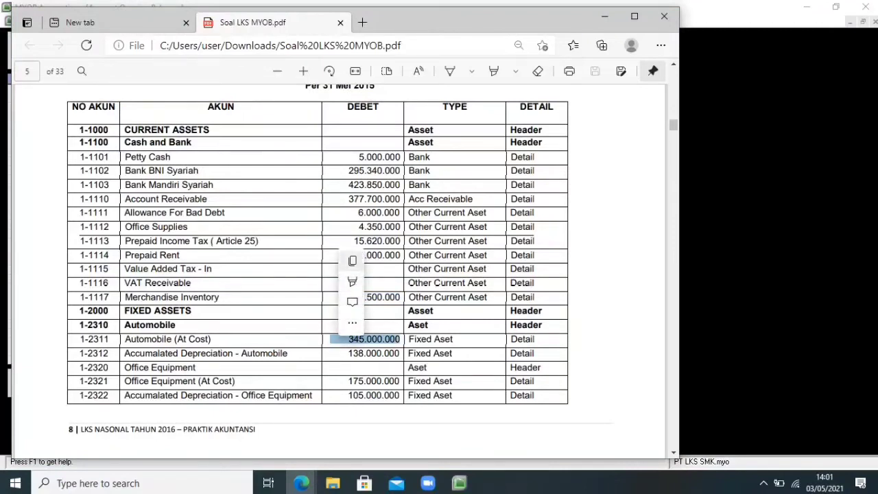
pyautogui.click(355, 261)
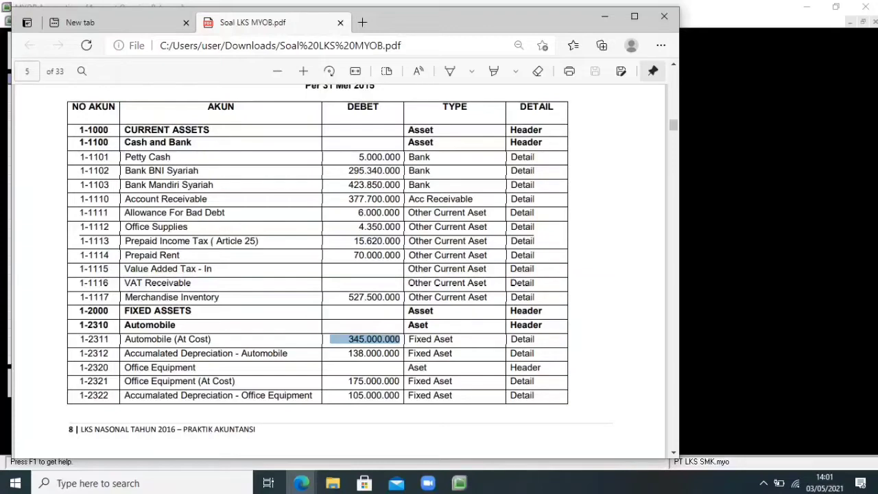
# Step: Switch back to MYOB and paste 345.000.000 as the opening balance of account 1-2311 Automobile (At Cost)
pyautogui.moveTo(459, 482)
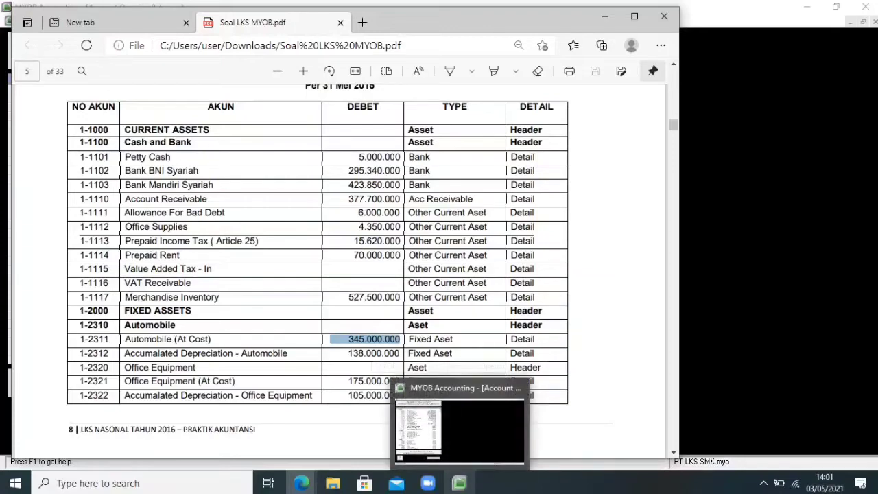
pyautogui.click(458, 425)
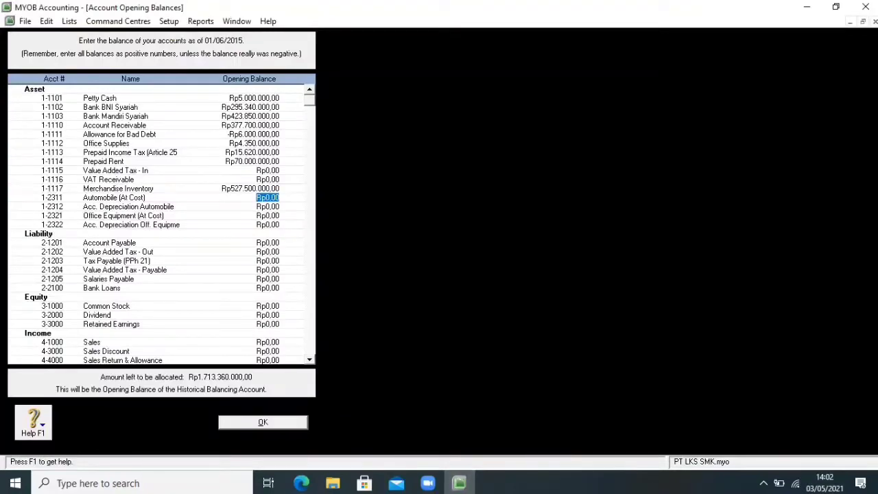
pyautogui.press('BackSpace')
pyautogui.rightClick(266, 199)
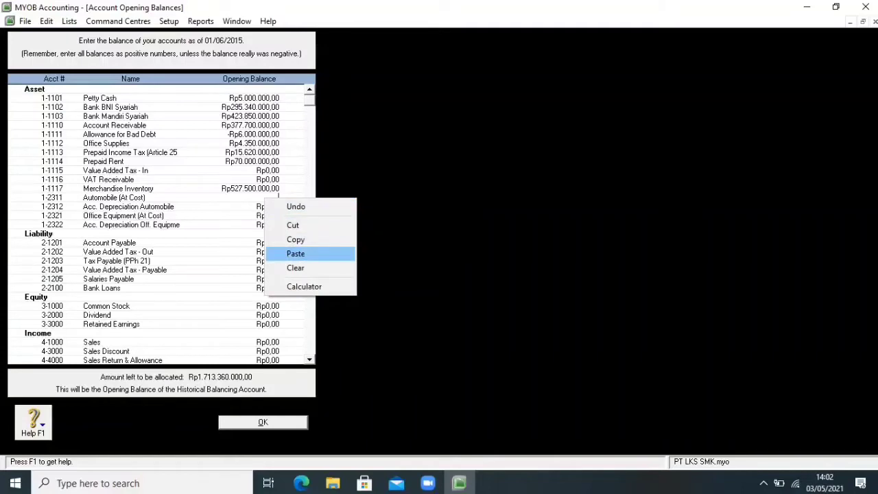
pyautogui.click(295, 254)
pyautogui.press('Tab')
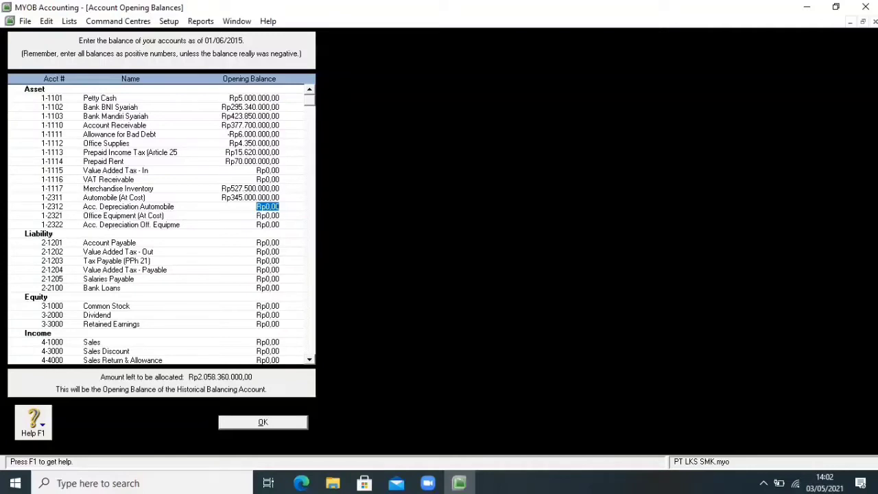
# Step: Enter -138000000 as the opening balance of account 1-2312 Acc. Depreciation Automobile
pyautogui.press('BackSpace')
pyautogui.write('-138000000')
pyautogui.press('Tab')
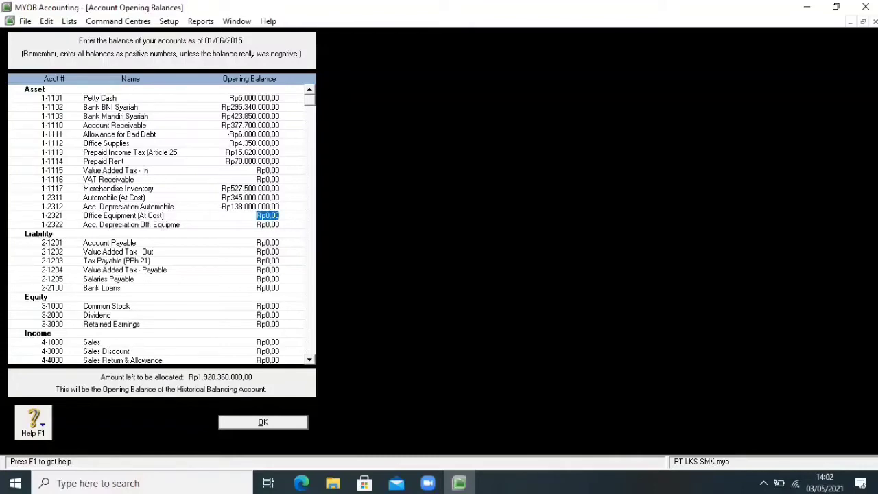
# Step: Switch to the trial balance PDF in Edge and copy the Office Equipment (At Cost) balance 175.000.000
pyautogui.moveTo(301, 483)
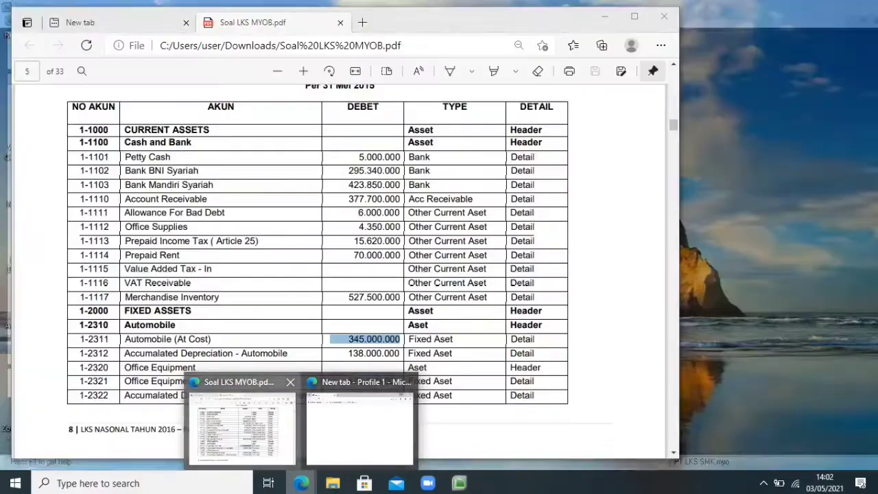
pyautogui.click(240, 418)
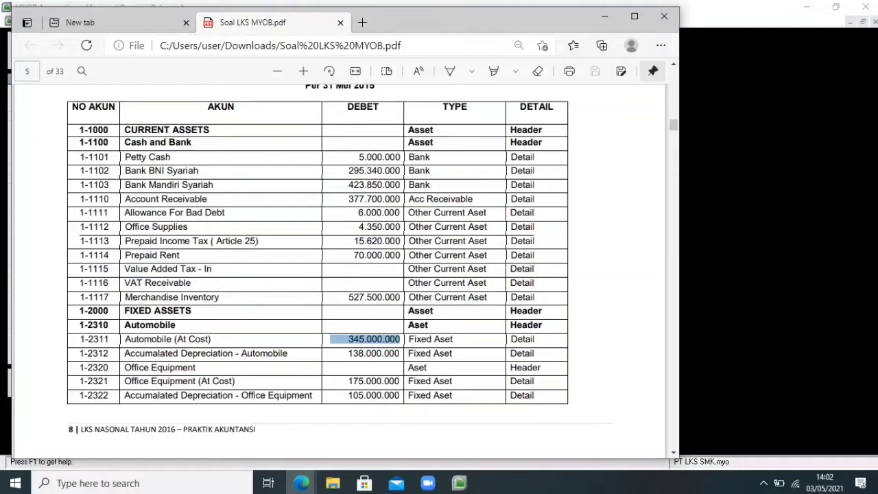
pyautogui.click(384, 352)
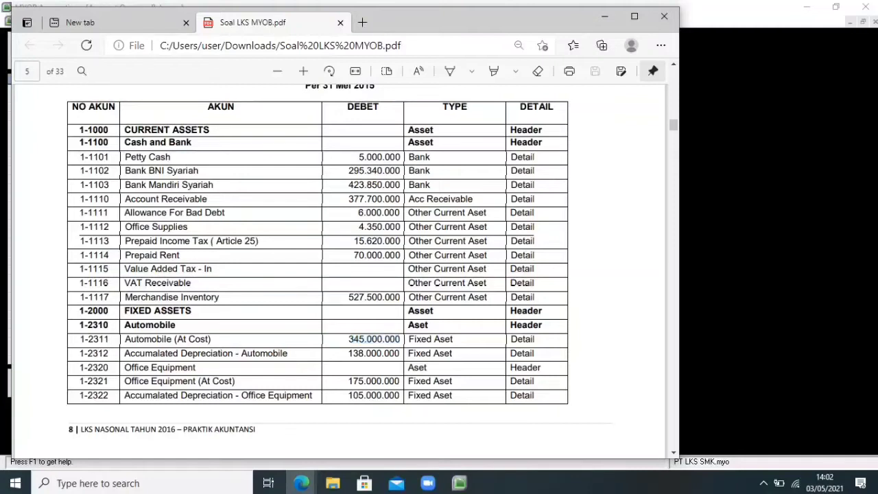
pyautogui.moveTo(402, 380); pyautogui.dragTo(329, 380)
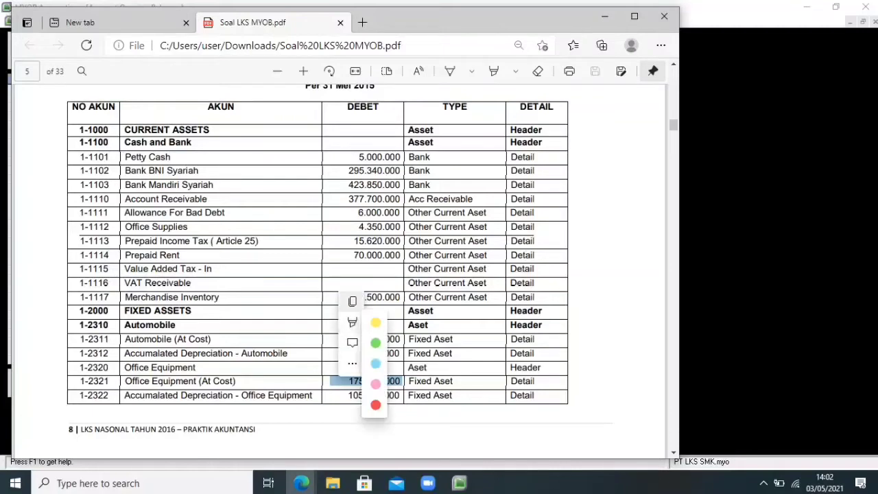
pyautogui.click(371, 302)
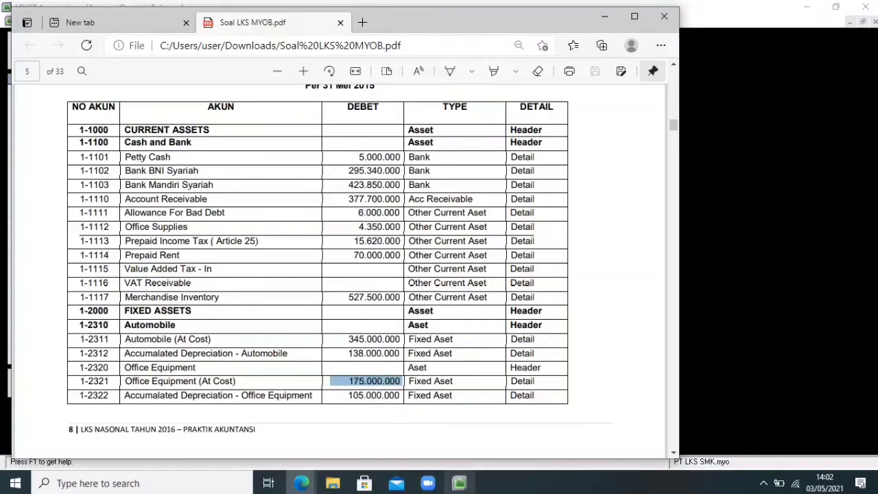
# Step: Switch back to MYOB and paste 175.000.000 as the opening balance of account 1-2321 Office Equipment (At Cost)
pyautogui.click(459, 483)
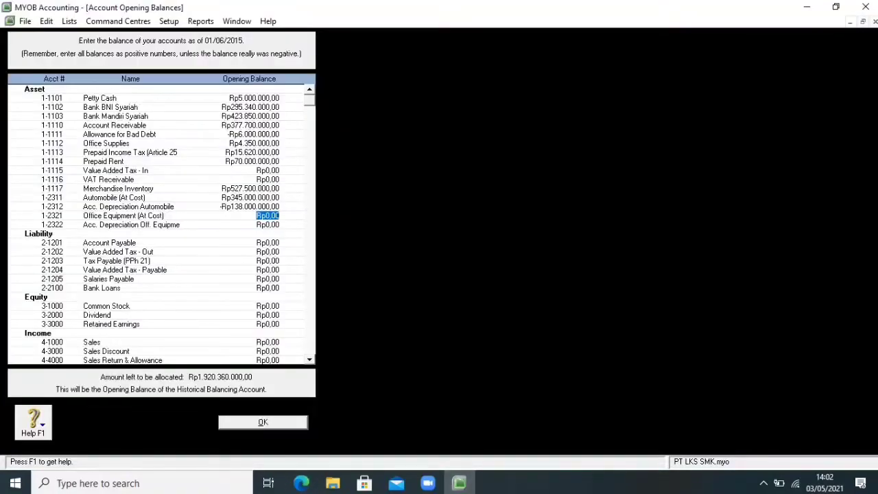
pyautogui.press('BackSpace')
pyautogui.rightClick(265, 216)
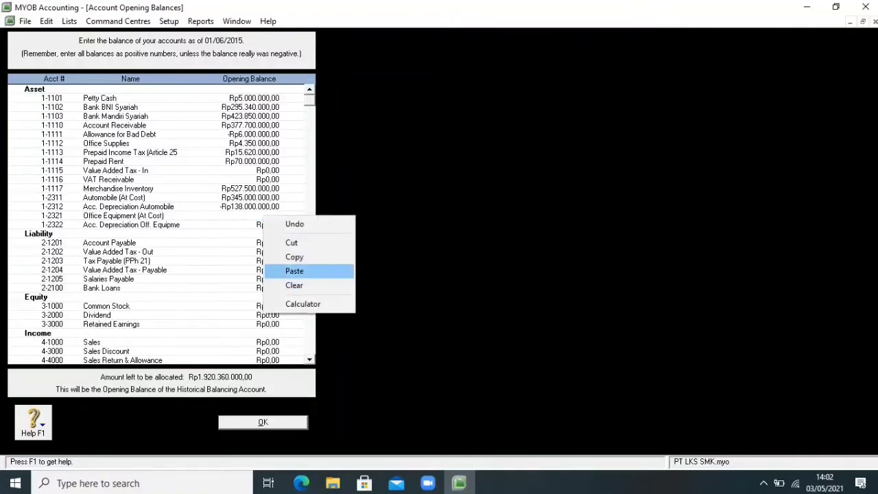
pyautogui.click(294, 271)
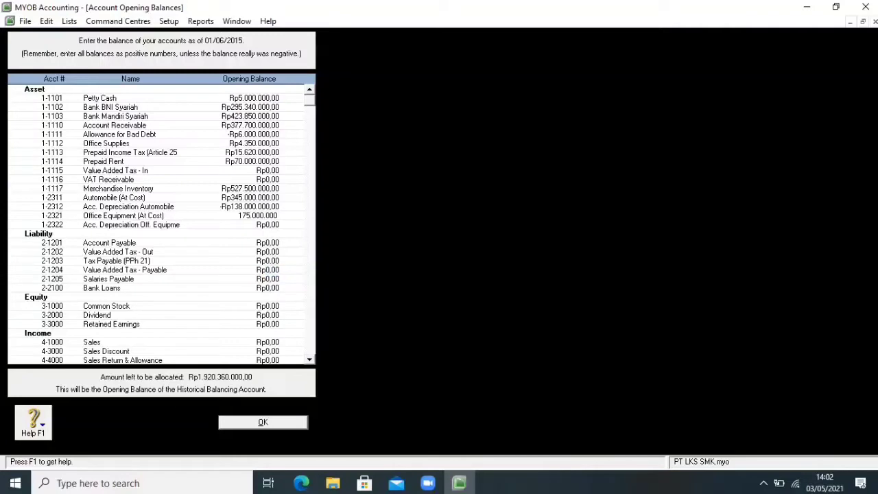
pyautogui.press('Tab')
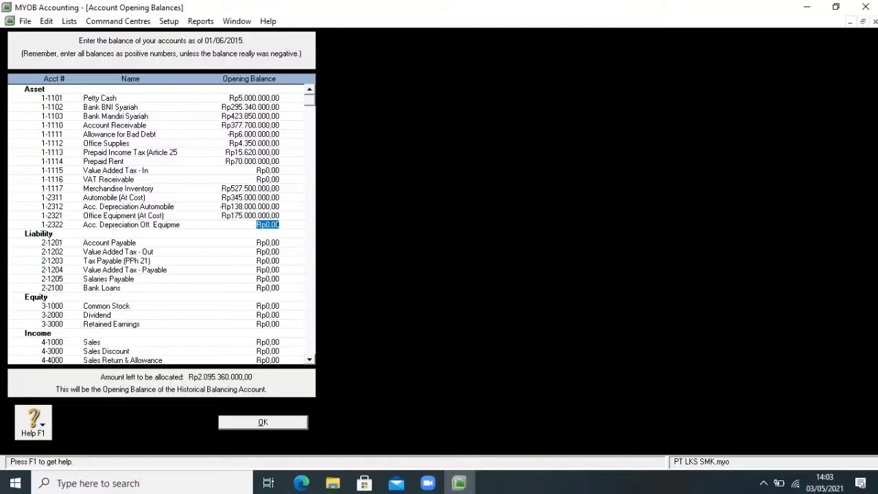
# Step: Look up the office equipment's accumulated depreciation in the PDF in Edge and enter -105000000 as account 1-2322's opening balance in MYOB
pyautogui.click(301, 483)
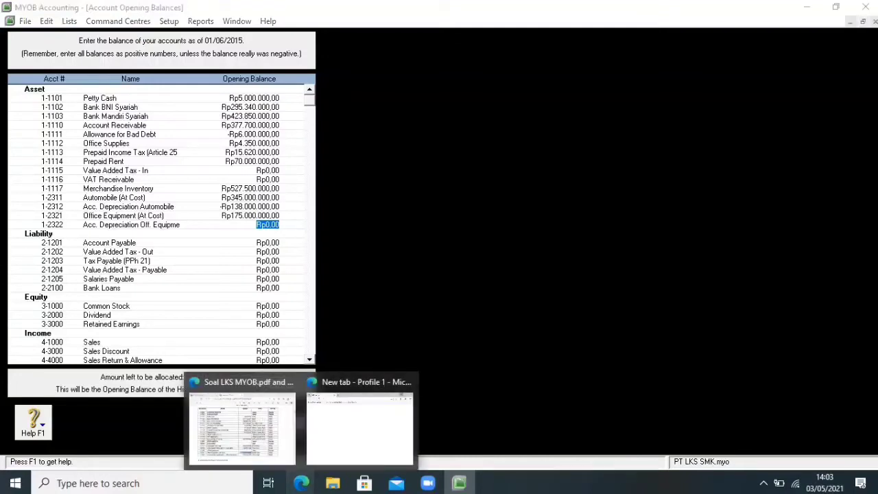
pyautogui.click(241, 422)
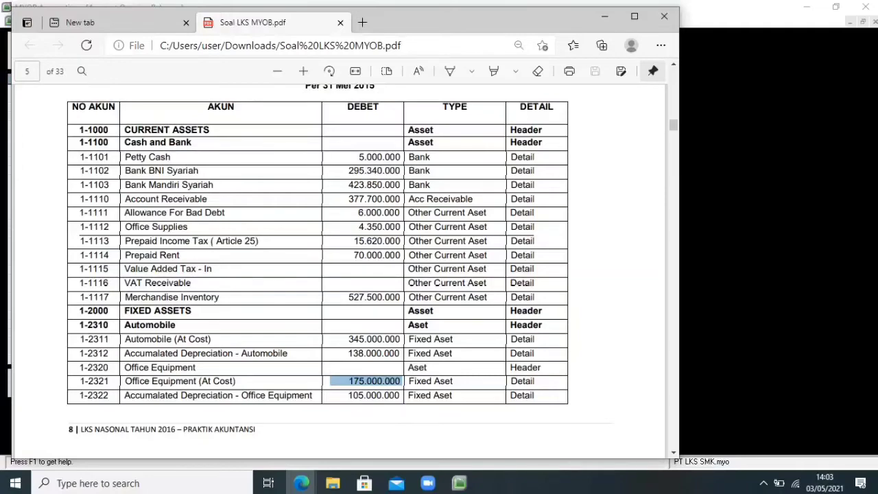
pyautogui.scroll(-5, 340, 268)
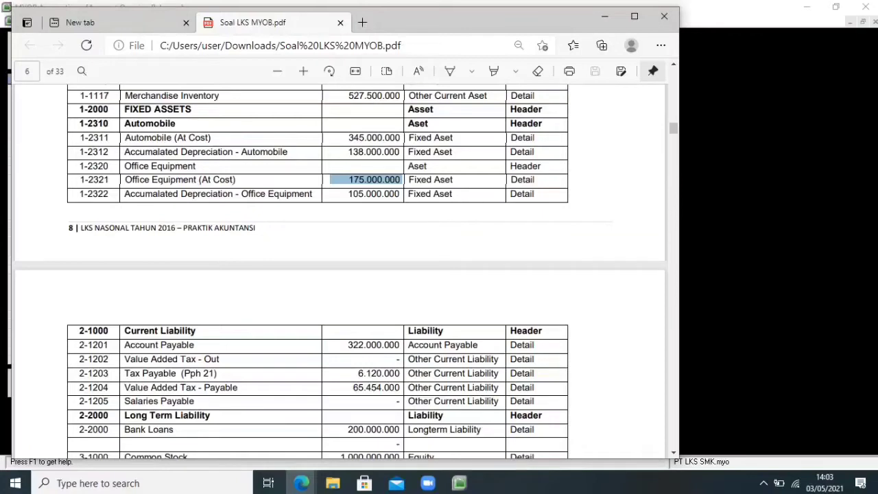
pyautogui.click(367, 181)
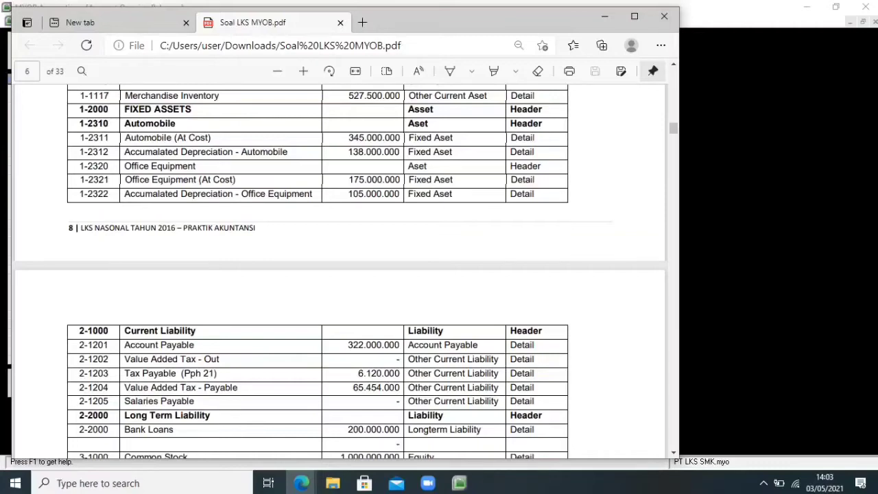
pyautogui.click(458, 482)
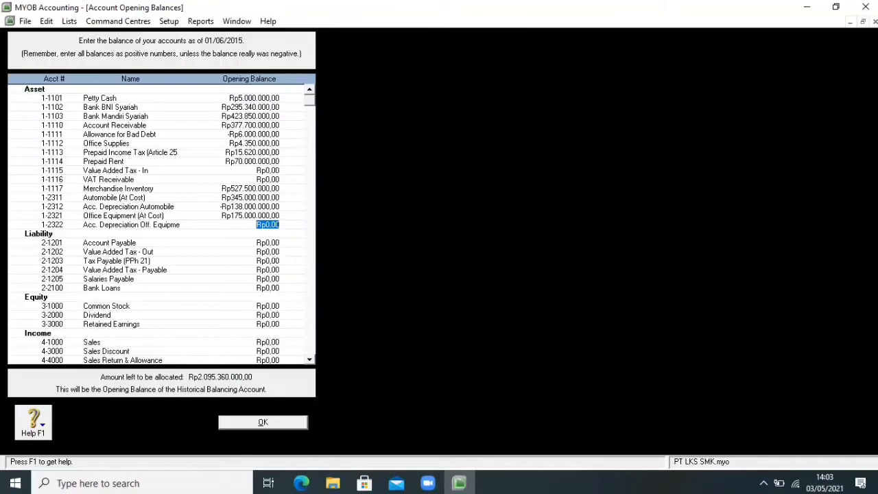
pyautogui.press('BackSpace')
pyautogui.write('-105000000')
pyautogui.press('Tab')
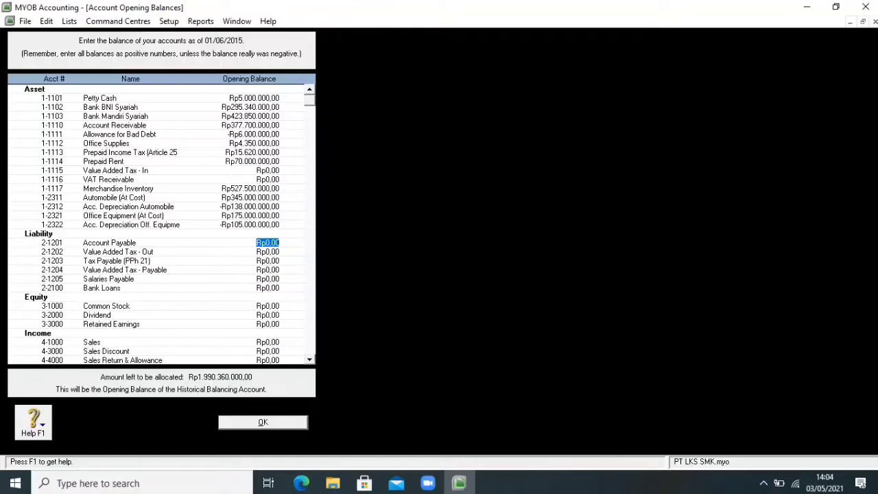
# Step: Switch to the trial balance PDF in Edge and copy the Account Payable balance 322.000.000
pyautogui.click(301, 482)
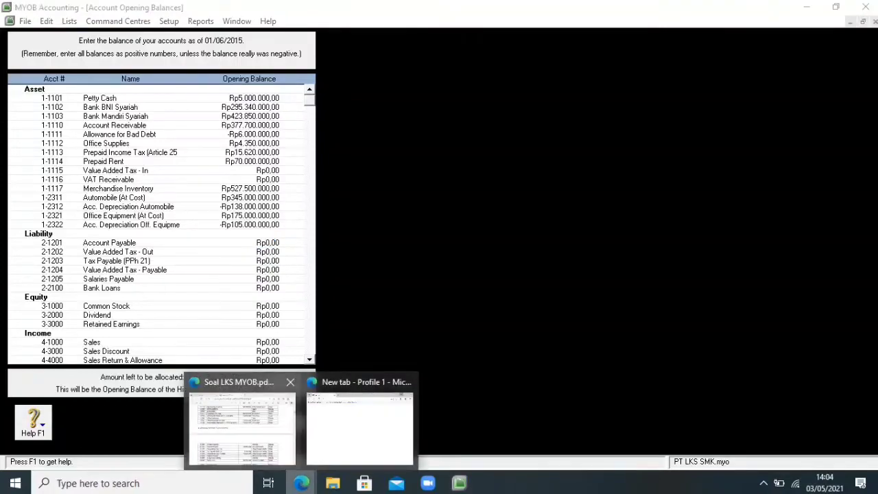
pyautogui.click(240, 422)
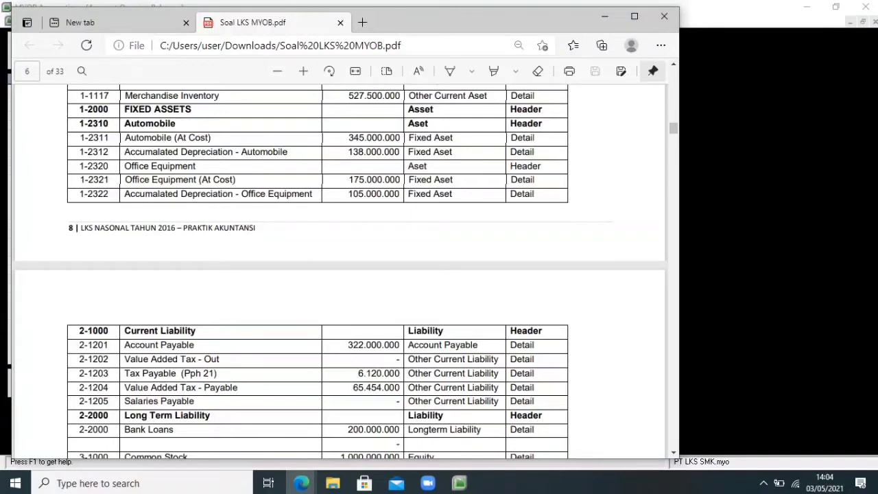
pyautogui.doubleClick(374, 345)
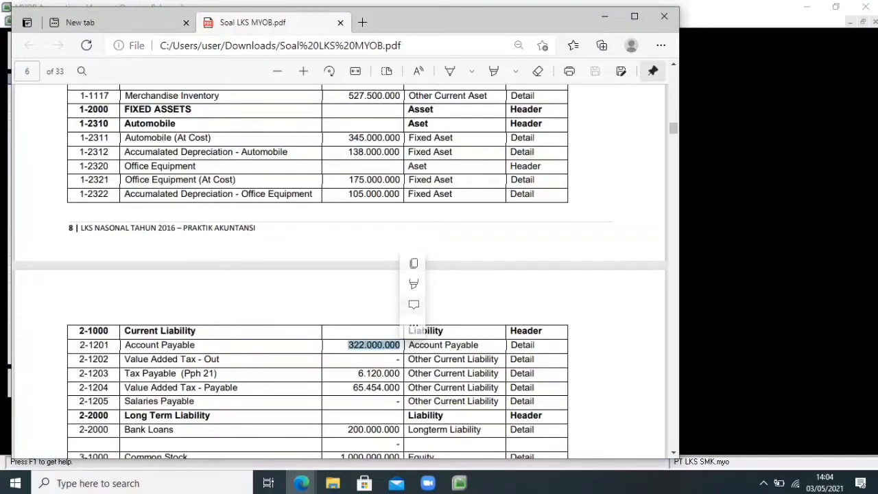
pyautogui.click(434, 264)
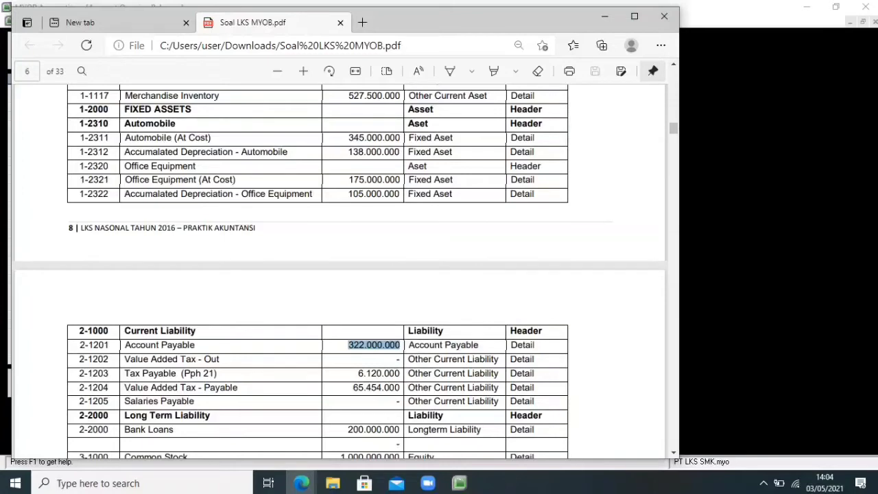
# Step: Switch back to MYOB and paste 322.000.000 as the opening balance of account 2-1201 Account Payable
pyautogui.click(459, 483)
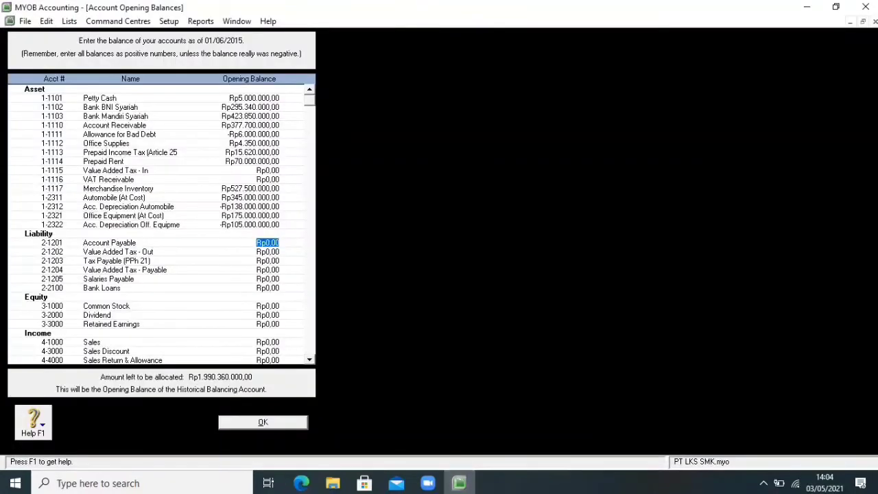
pyautogui.press('BackSpace')
pyautogui.rightClick(264, 243)
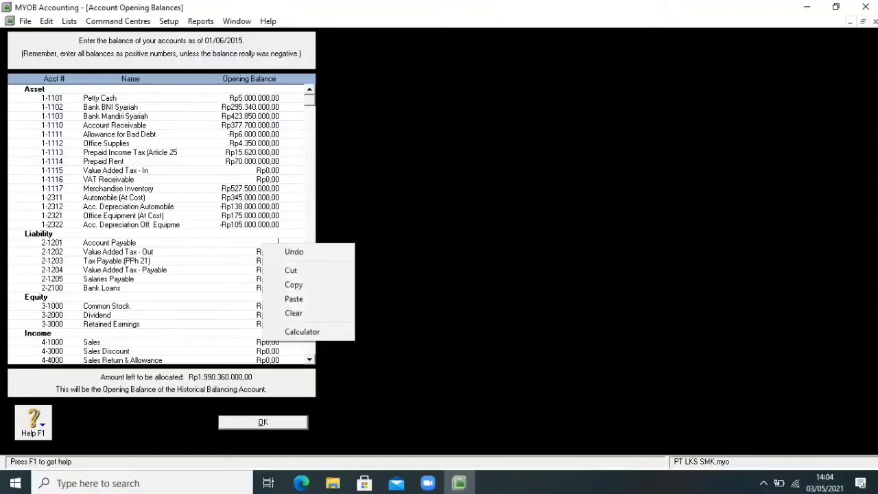
pyautogui.click(293, 298)
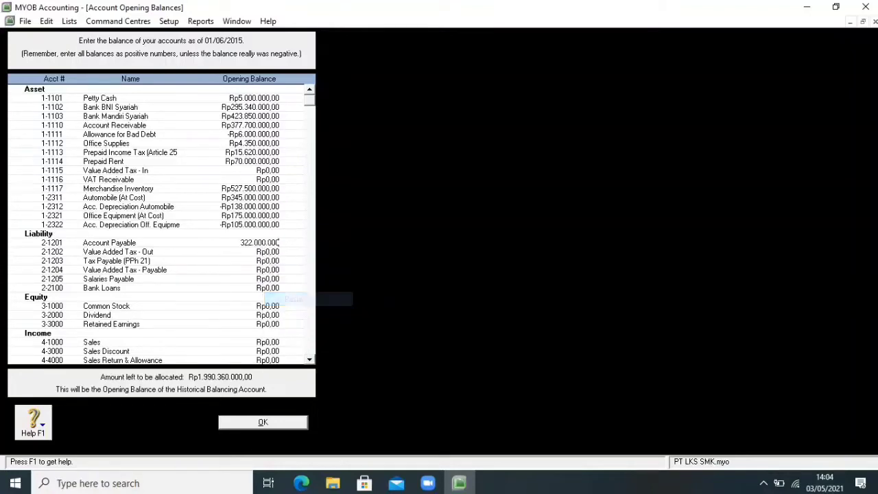
pyautogui.press('Tab')
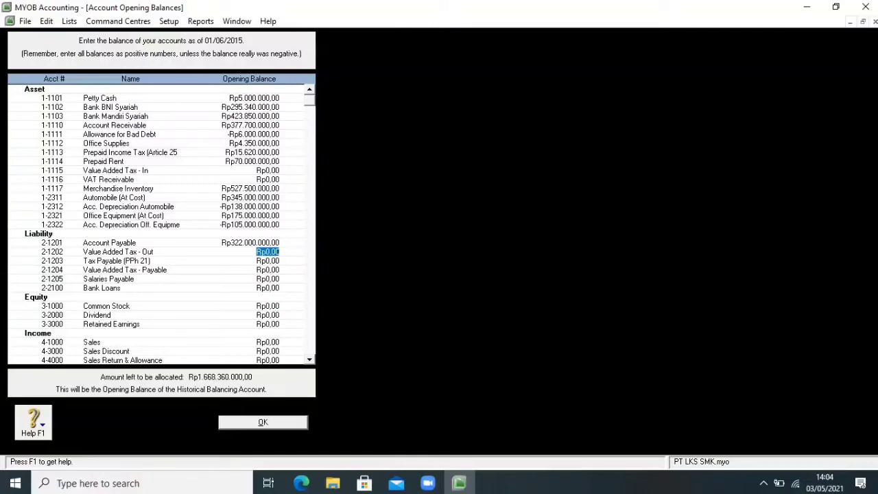
# Step: Switch to the trial balance PDF in Edge and copy the Tax Payable (PPh 21) balance 6.120.000
pyautogui.click(301, 483)
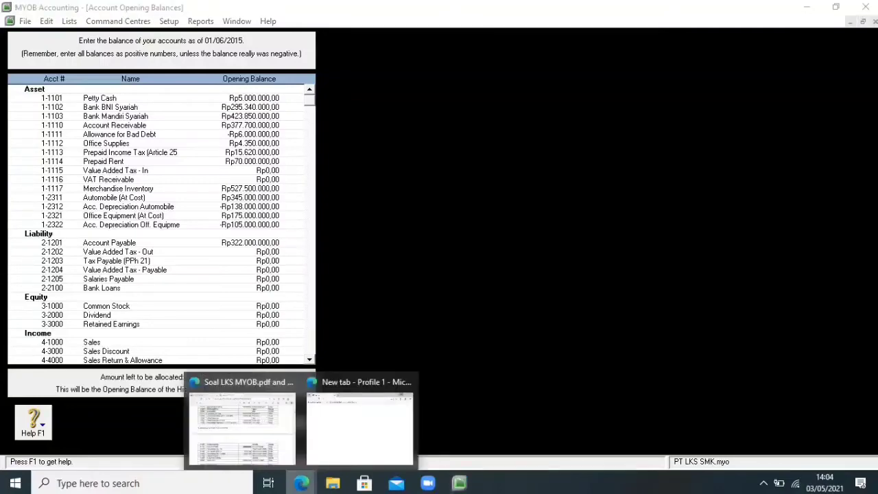
pyautogui.click(240, 422)
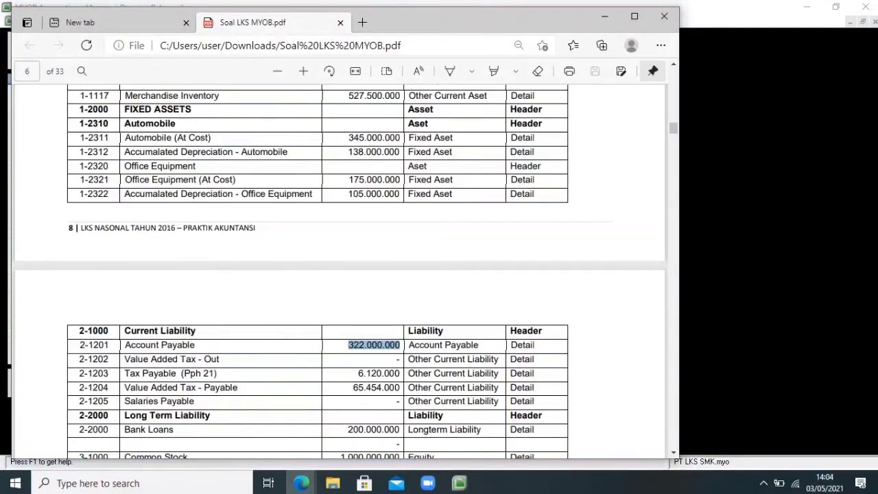
pyautogui.click(373, 345)
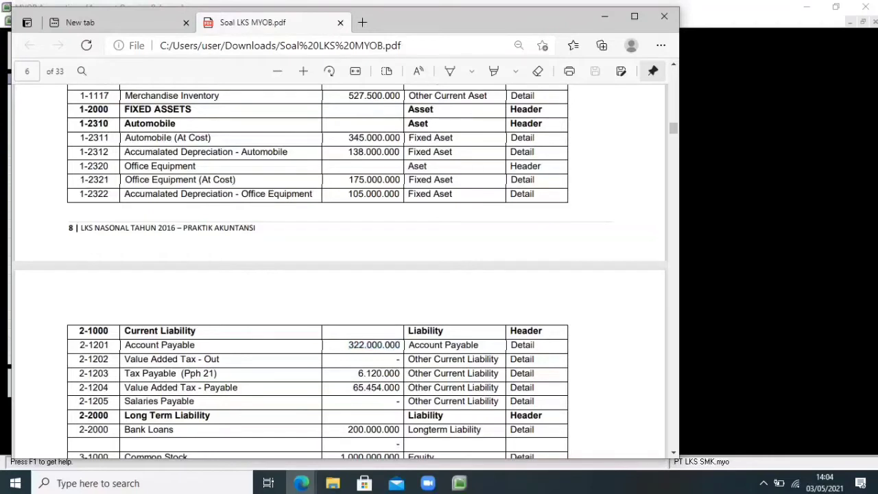
pyautogui.moveTo(401, 373); pyautogui.dragTo(330, 373)
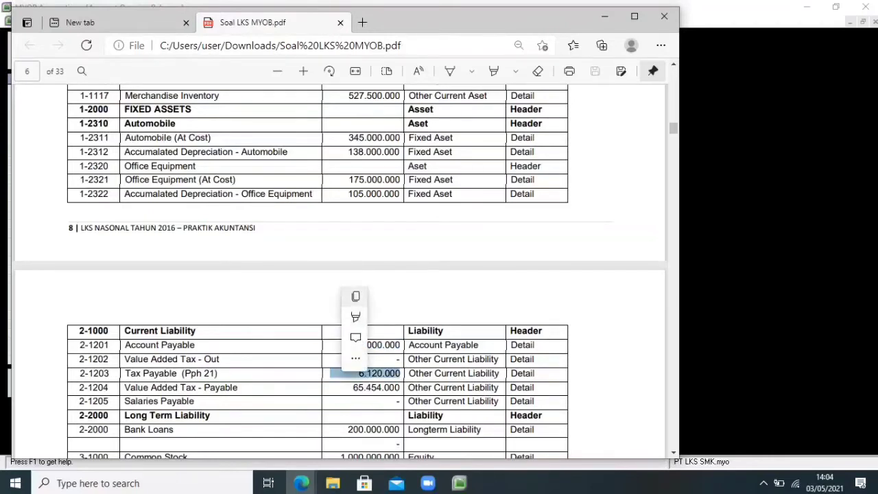
pyautogui.click(370, 296)
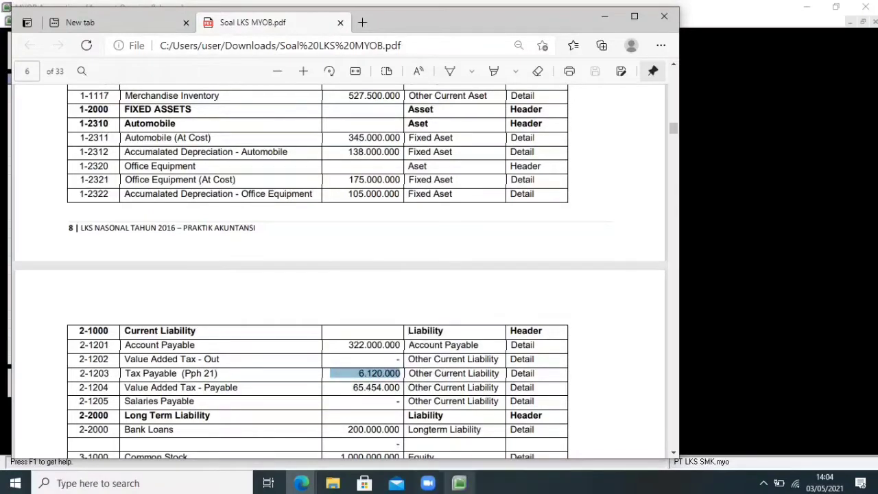
# Step: Switch back to MYOB and paste 6.120.000 as the opening balance of account 2-1203 Tax Payable (PPh 21)
pyautogui.click(458, 483)
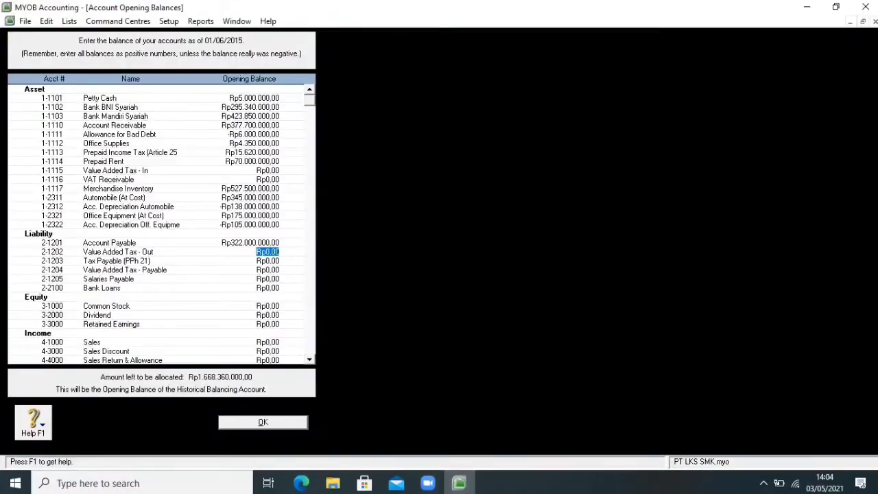
pyautogui.press('Tab')
pyautogui.press('Delete')
pyautogui.rightClick(277, 260)
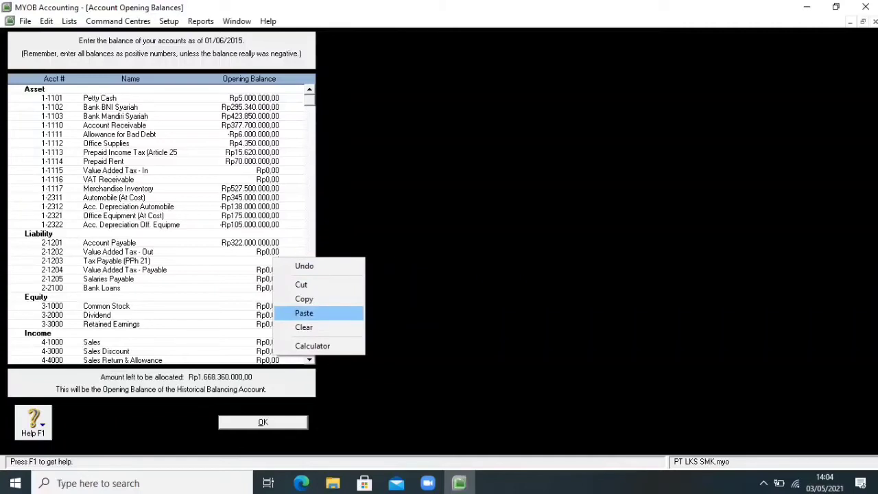
pyautogui.click(304, 313)
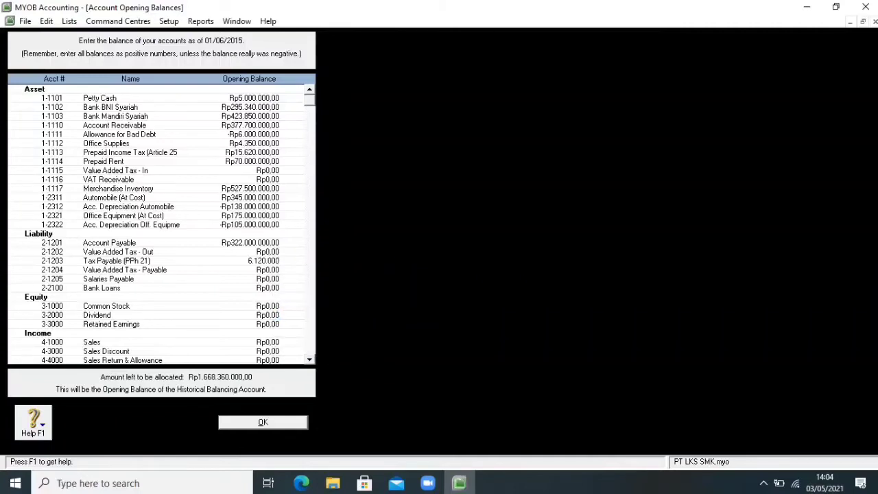
pyautogui.press('Tab')
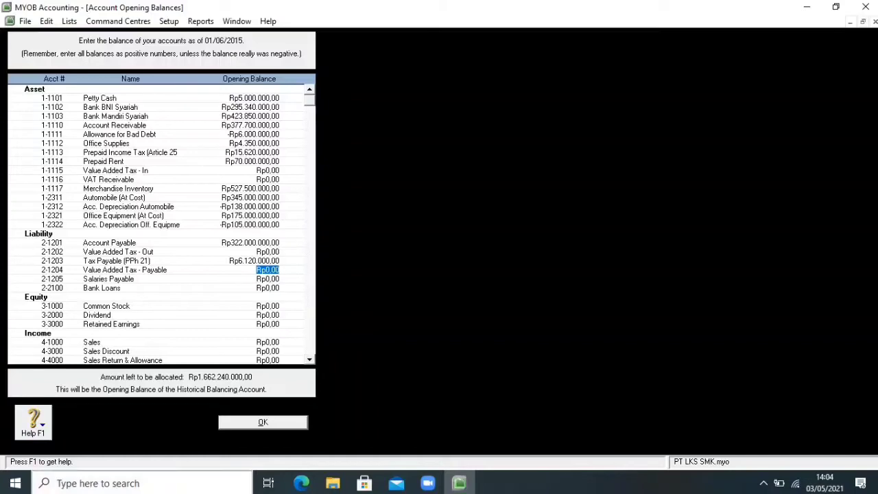
# Step: Switch to the trial balance PDF in Edge and copy the Value Added Tax - Payable balance 65.454.000
pyautogui.moveTo(301, 483)
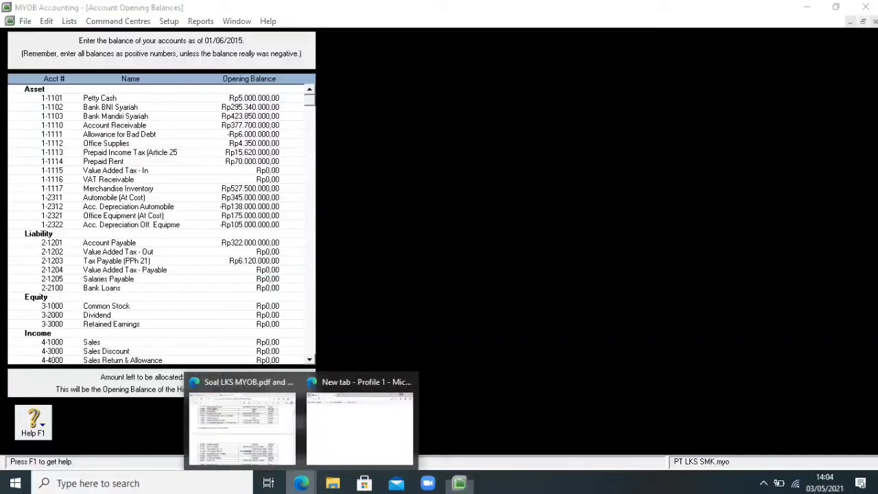
pyautogui.click(244, 419)
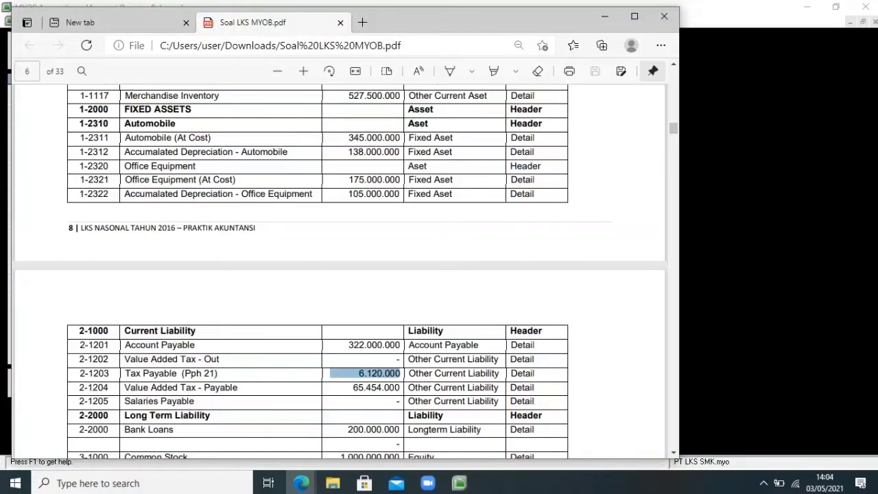
pyautogui.moveTo(353, 387); pyautogui.dragTo(400, 388)
pyautogui.hotkey('ctrl', 'c')
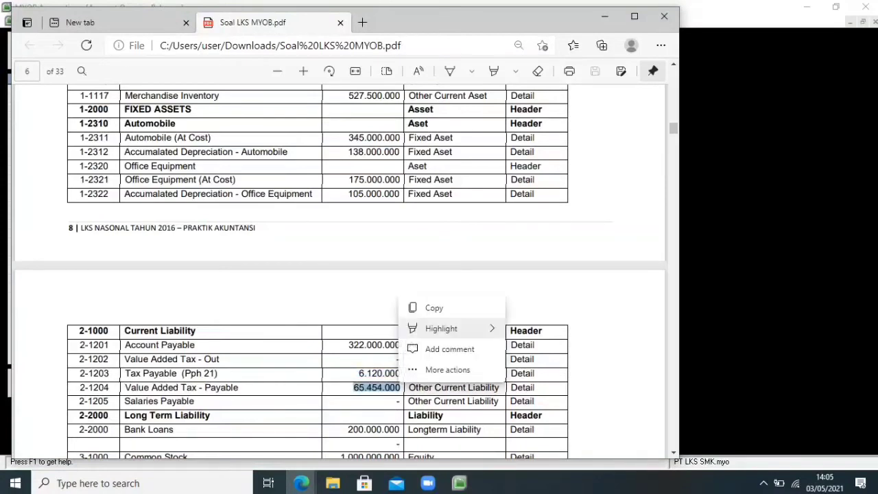
pyautogui.click(434, 308)
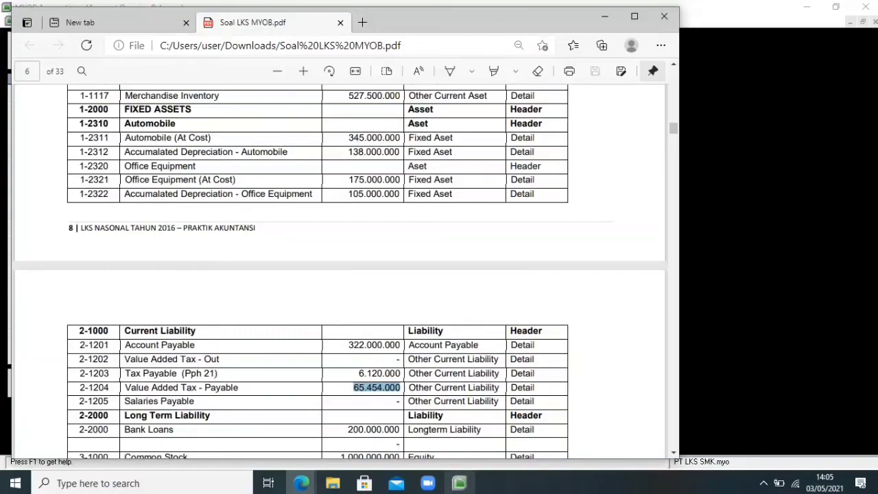
# Step: Switch back to MYOB and paste 65.454.000 as the opening balance of account 2-1204 Value Added Tax - Payable
pyautogui.click(458, 482)
pyautogui.hotkey('alt', 'Tab')
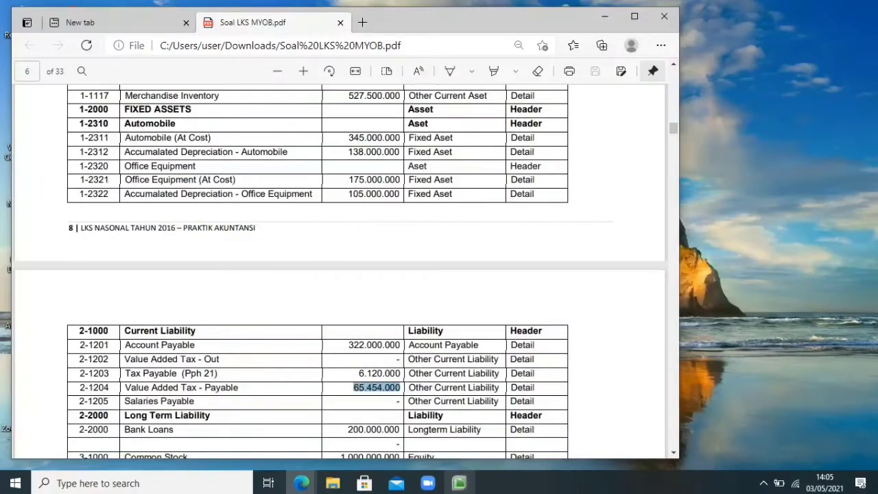
pyautogui.hotkey('alt', 'Tab')
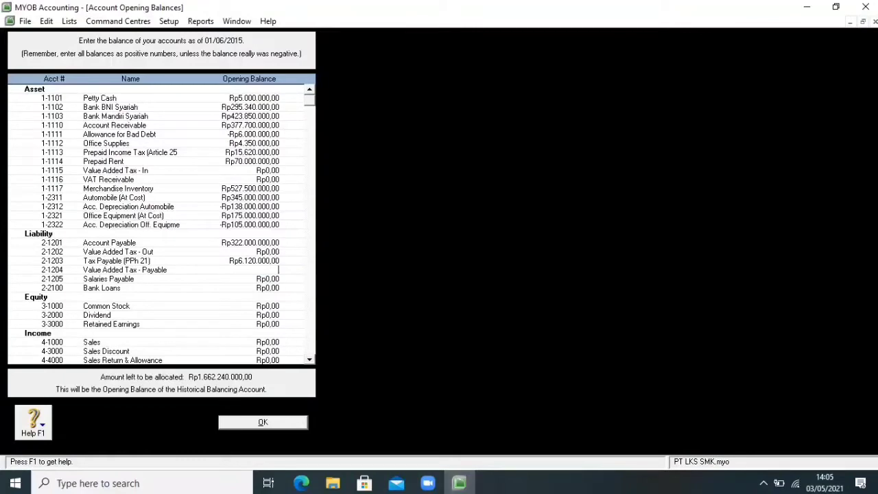
pyautogui.rightClick(289, 327)
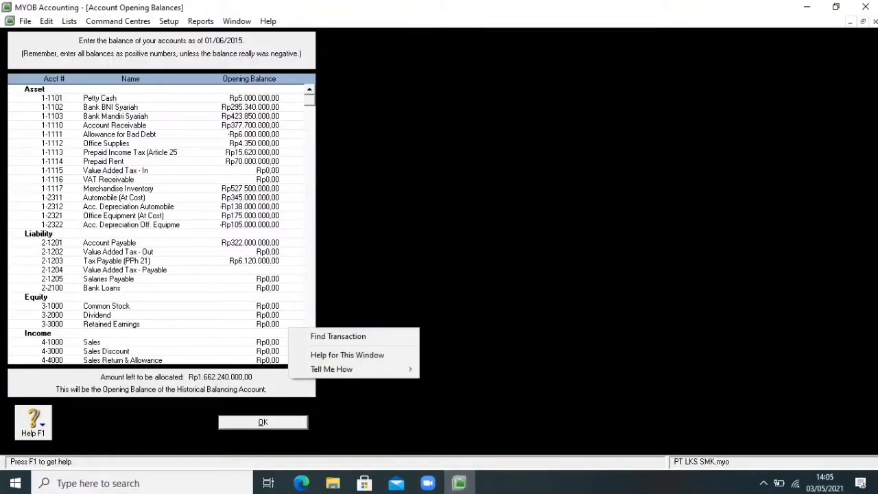
pyautogui.click(257, 269)
pyautogui.rightClick(258, 270)
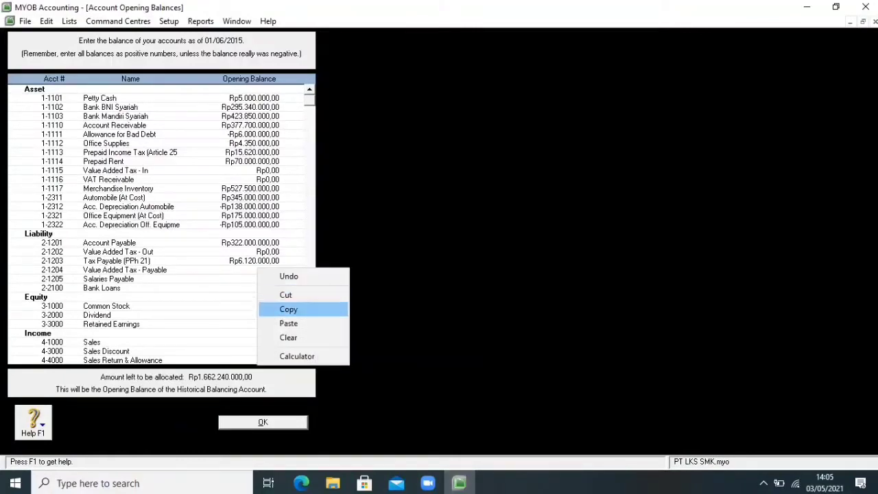
pyautogui.click(289, 310)
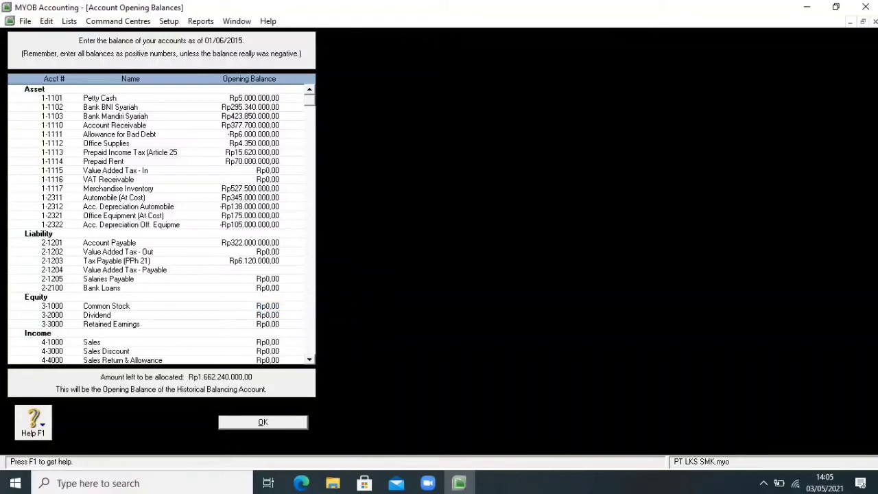
pyautogui.rightClick(261, 270)
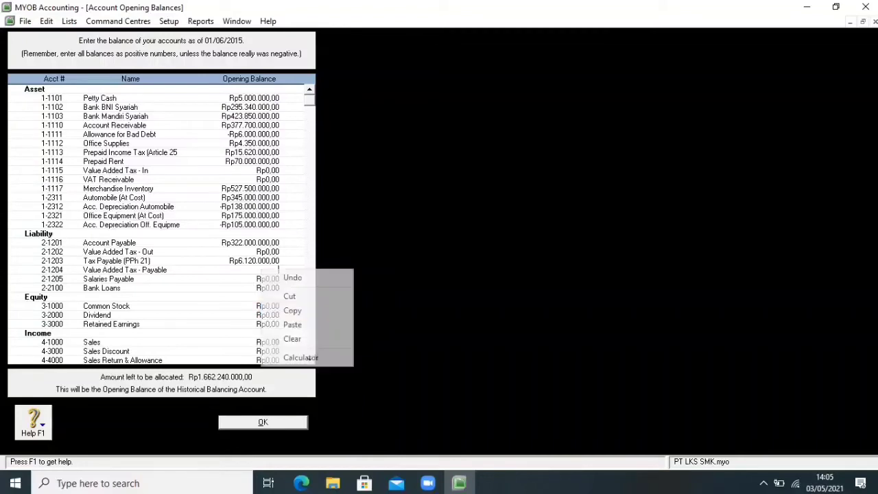
pyautogui.click(292, 324)
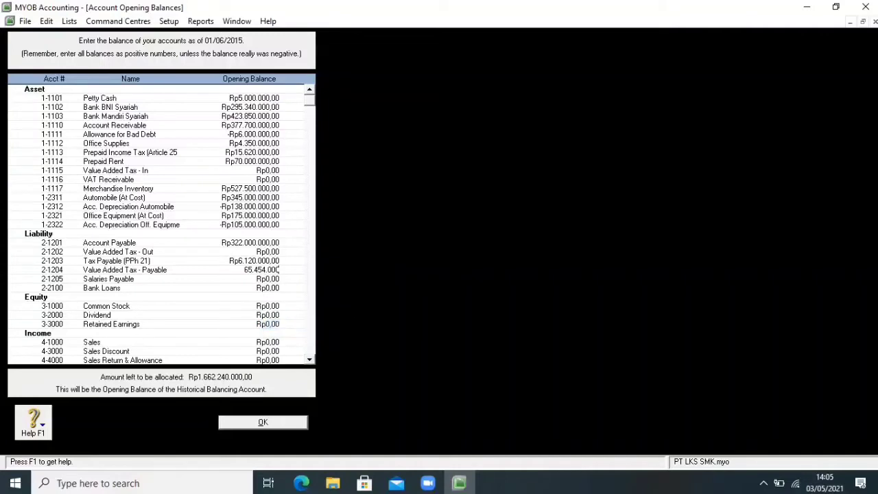
pyautogui.press('Tab')
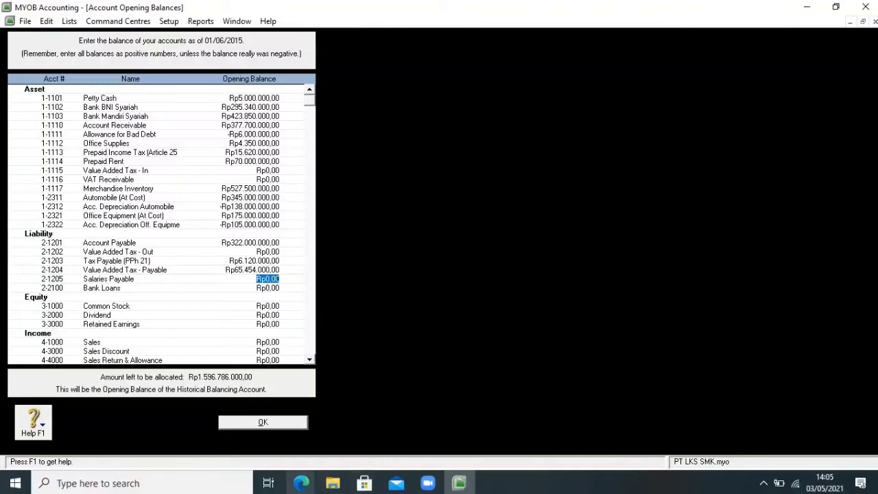
# Step: Switch to the trial balance PDF in Edge and copy the Bank Loans balance 200.000.000
pyautogui.click(301, 483)
pyautogui.click(240, 421)
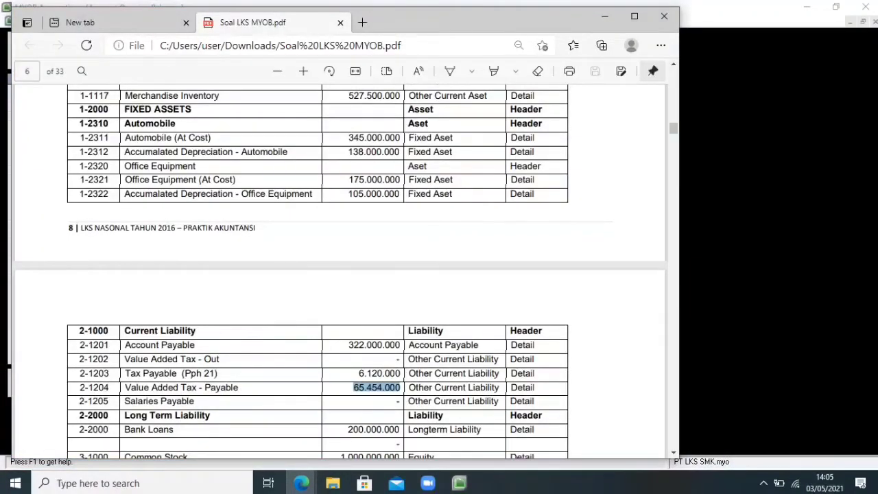
pyautogui.scroll(-5, 340, 271)
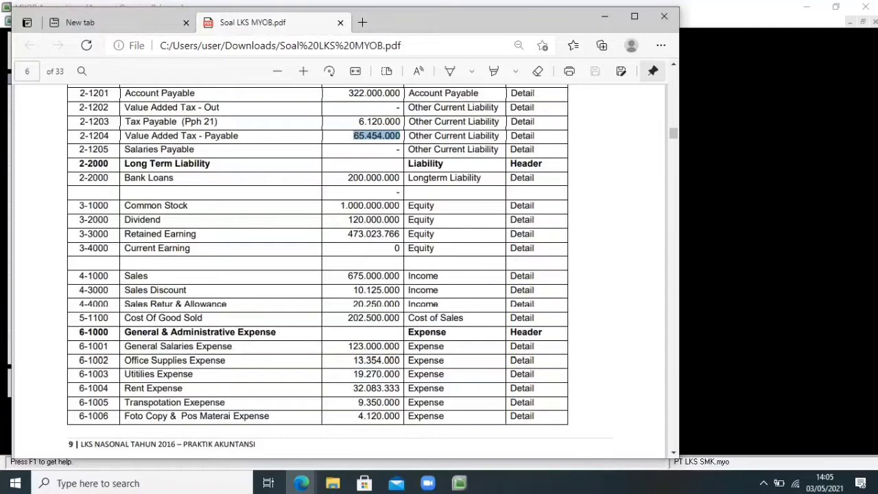
pyautogui.click(376, 135)
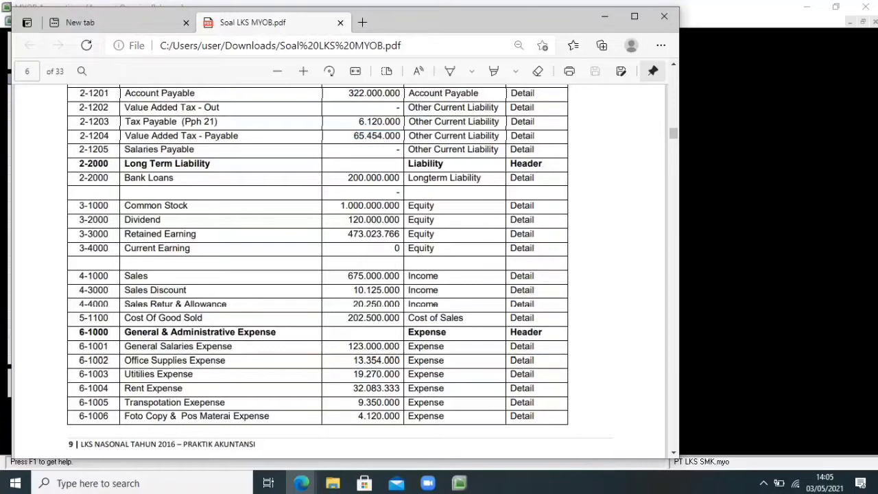
pyautogui.moveTo(400, 178); pyautogui.dragTo(348, 178)
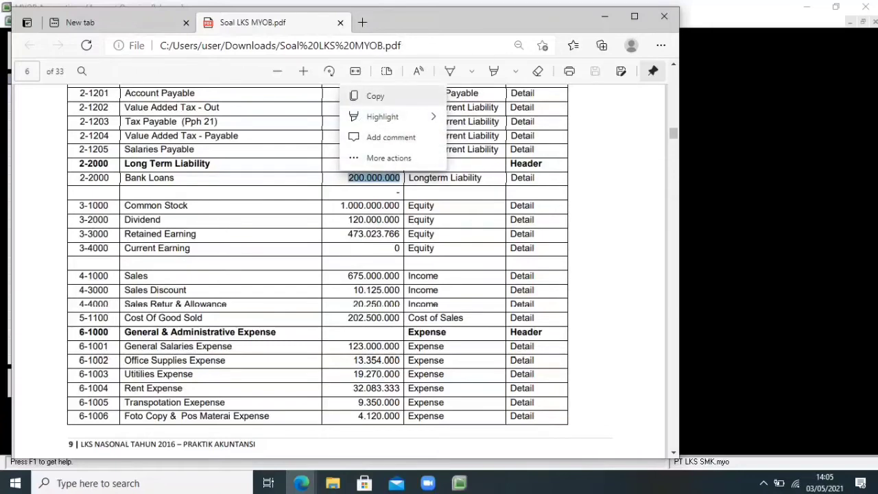
pyautogui.hotkey('ctrl', 'c')
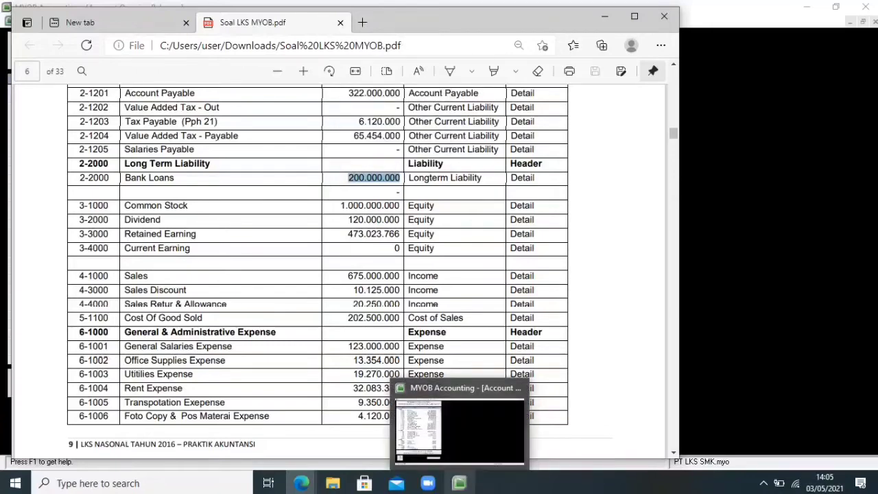
# Step: Switch to MYOB Accounting and paste the copied 200.000.000 as the Bank Loans opening balance, leaving Salaries Payable at zero
pyautogui.click(459, 483)
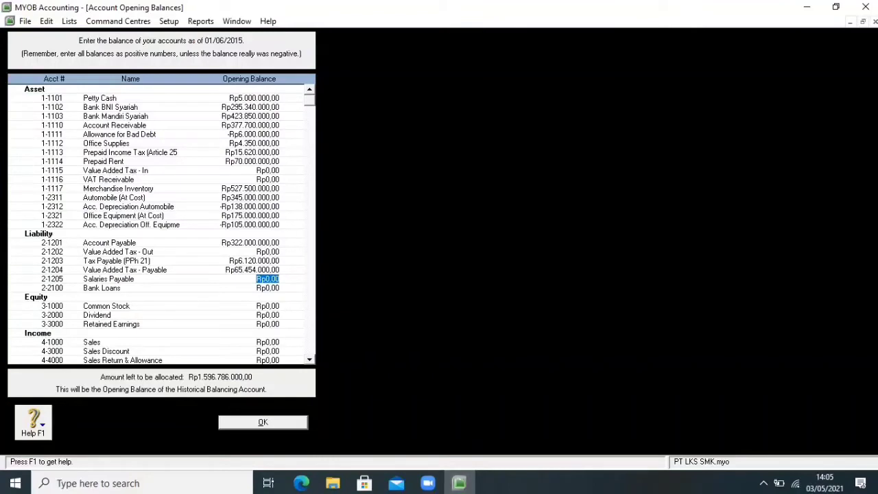
pyautogui.press('Tab')
pyautogui.press('BackSpace')
pyautogui.rightClick(275, 289)
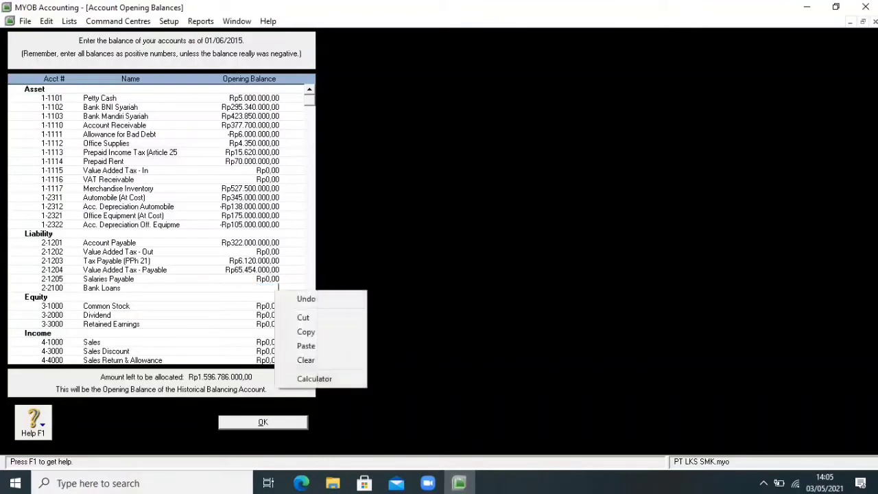
pyautogui.click(306, 346)
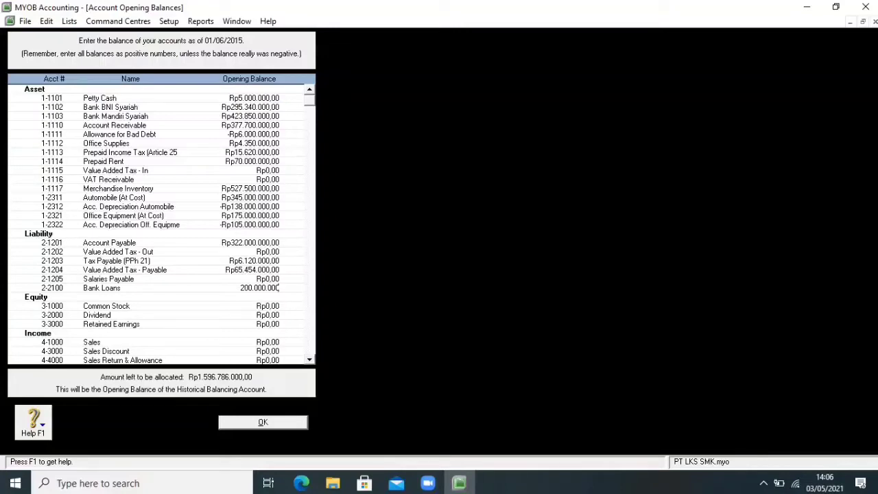
pyautogui.press('Tab')
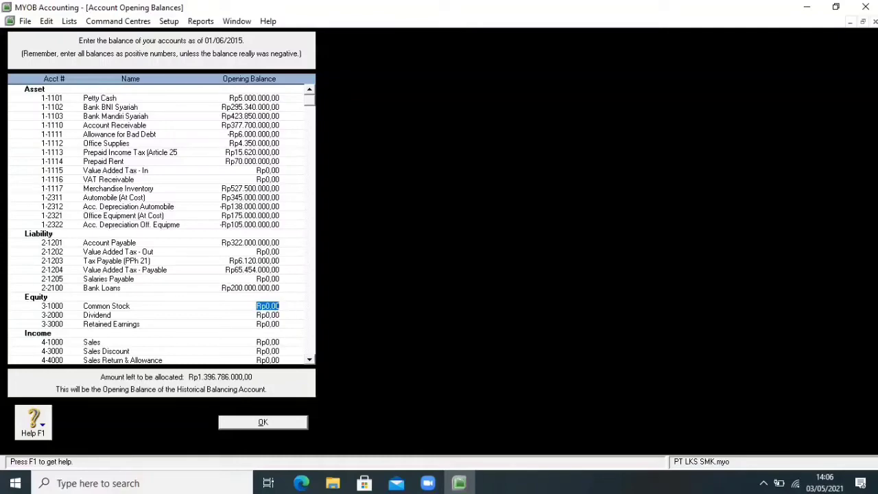
# Step: Copy the Common Stock amount 1.000.000.000 from Soal LKS MYOB.pdf and paste it as that account's opening balance in MYOB
pyautogui.click(301, 483)
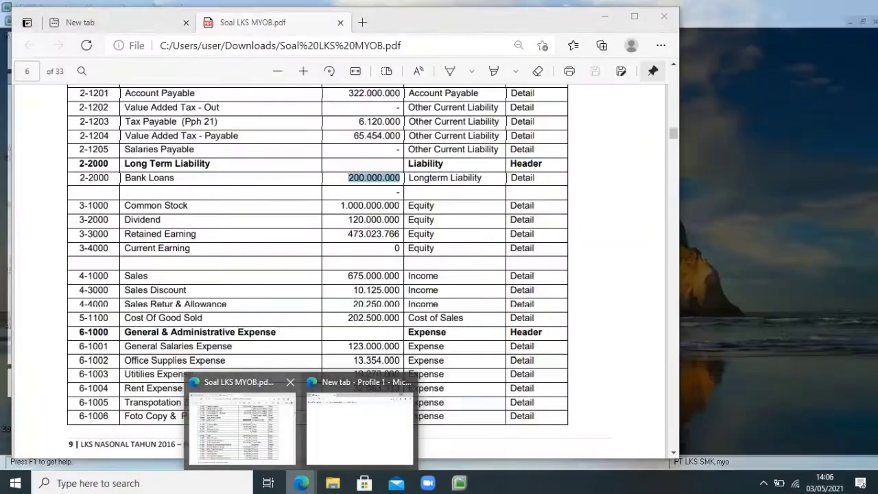
pyautogui.click(242, 422)
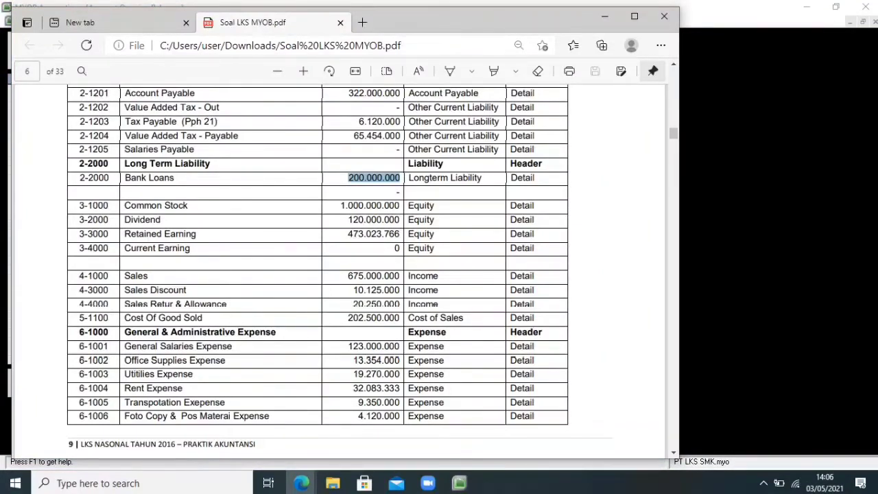
pyautogui.doubleClick(371, 205)
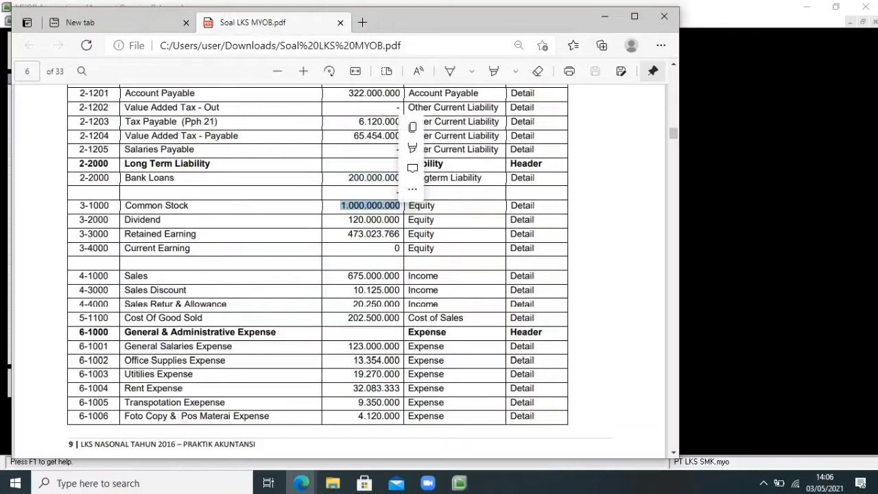
pyautogui.hotkey('ctrl', 'c')
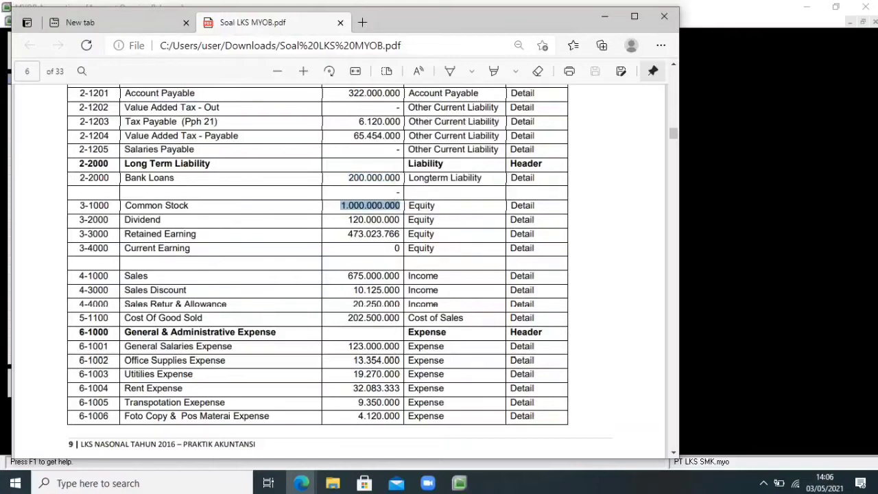
pyautogui.hotkey('alt', 'Tab')
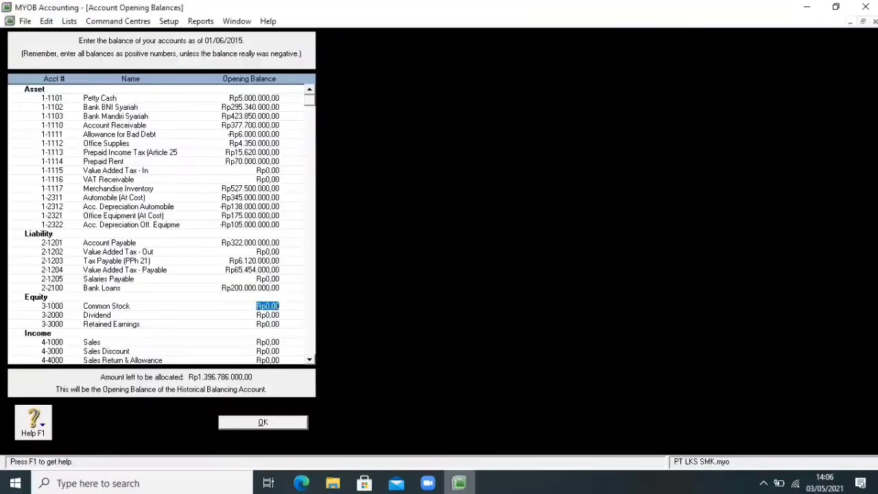
pyautogui.press('BackSpace')
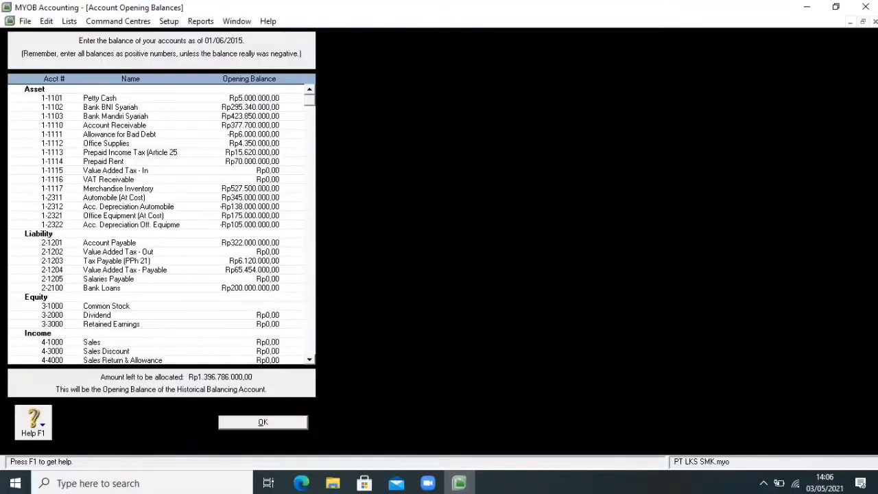
pyautogui.rightClick(257, 308)
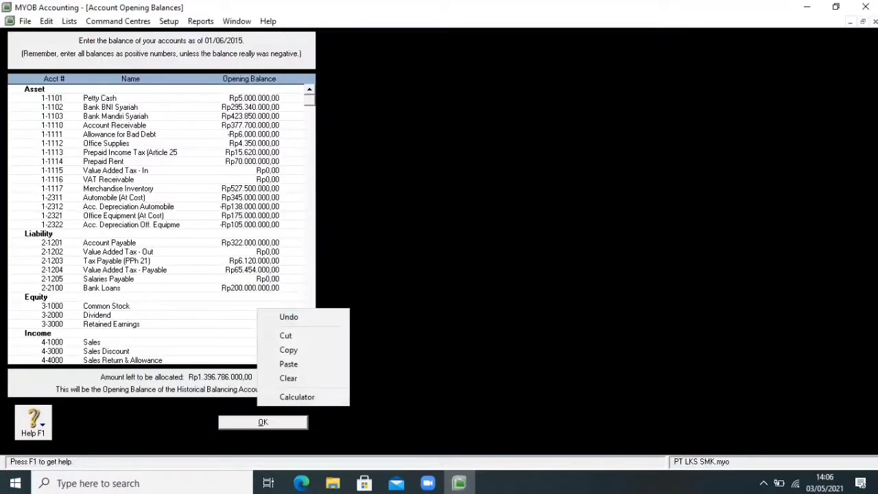
pyautogui.click(288, 363)
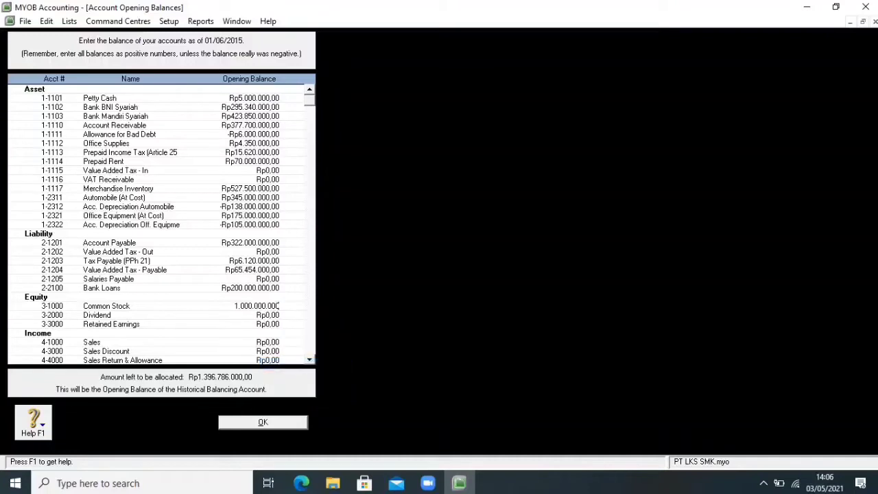
pyautogui.click(267, 314)
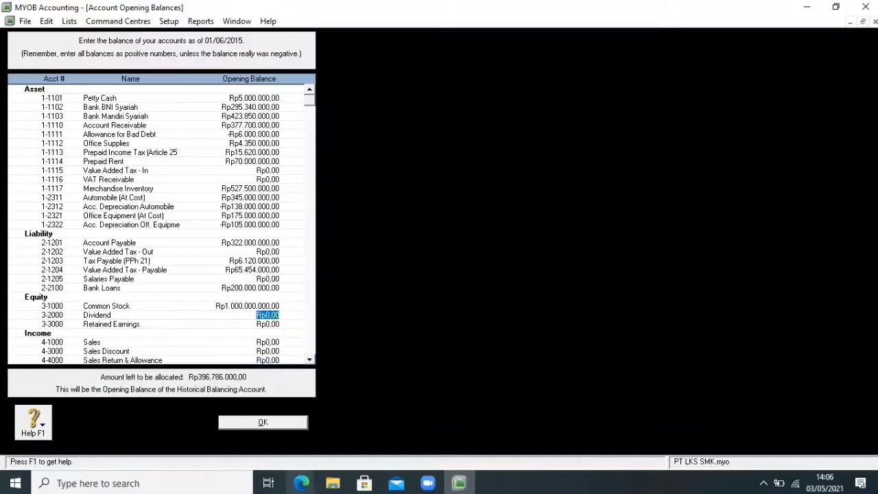
# Step: Check the Dividend amount in Soal LKS MYOB.pdf and enter the Dividend opening balance in MYOB as -120.000.000
pyautogui.click(301, 483)
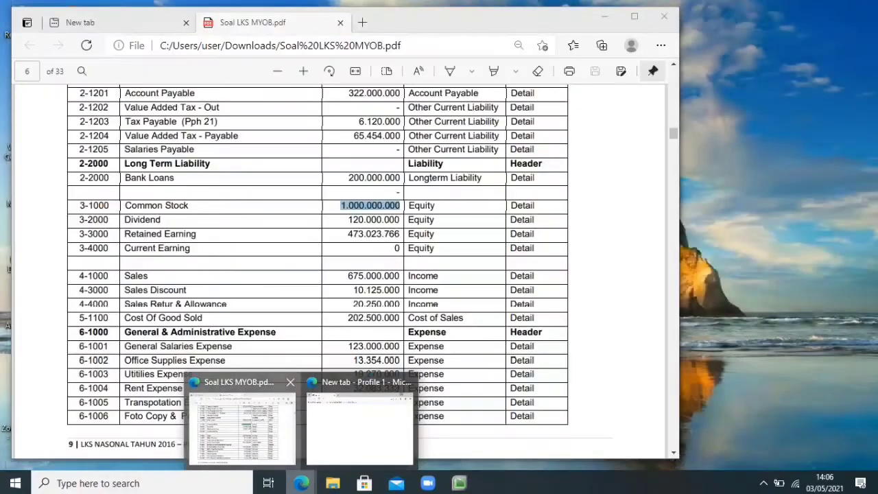
pyautogui.click(242, 426)
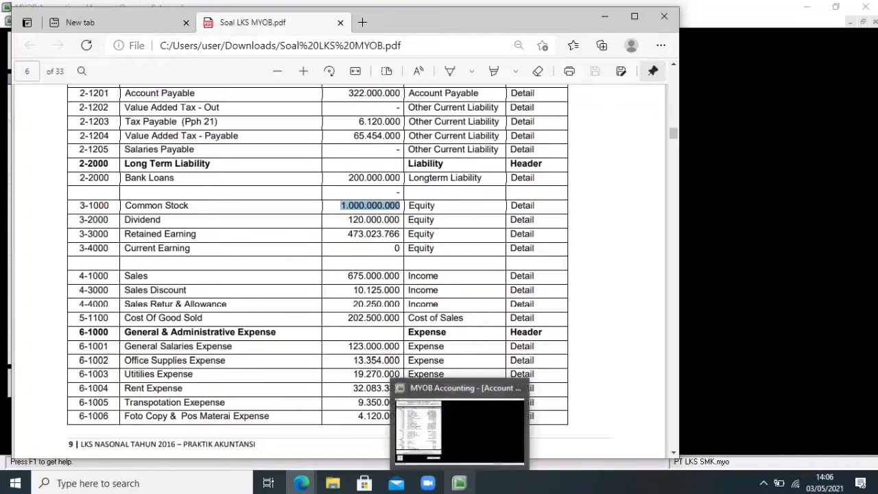
pyautogui.click(439, 419)
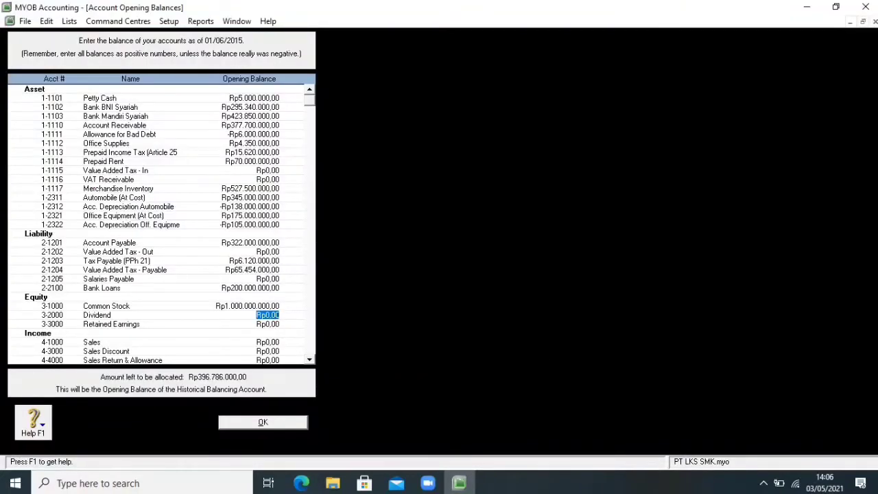
pyautogui.write('-12000000000')
pyautogui.press('Tab')
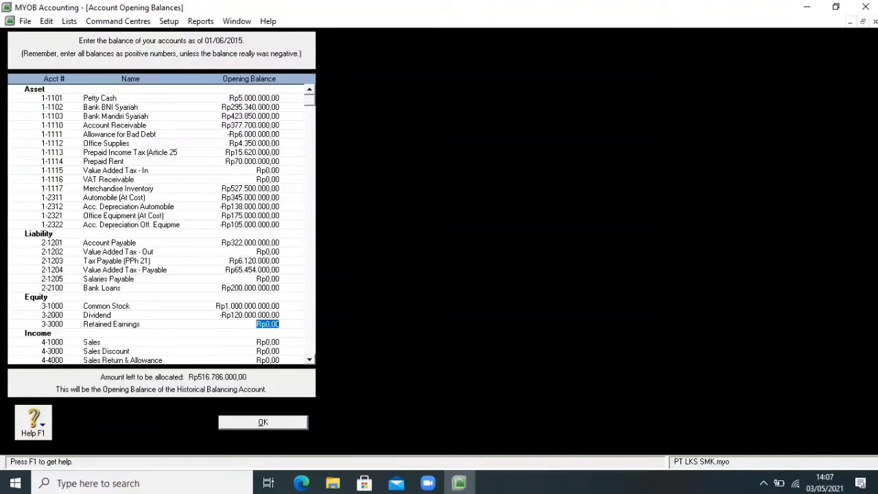
# Step: Copy the Retained Earning amount 473.023.766 from Soal LKS MYOB.pdf and paste it as the Retained Earnings opening balance in MYOB
pyautogui.click(301, 483)
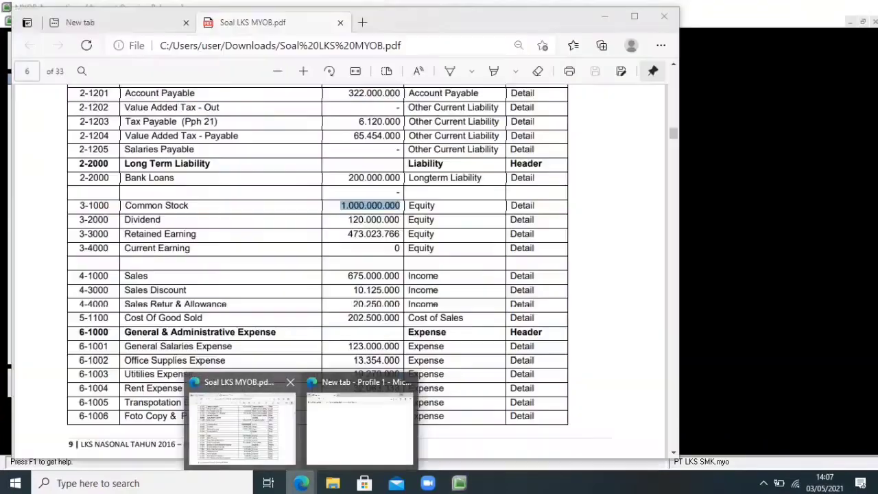
pyautogui.click(244, 421)
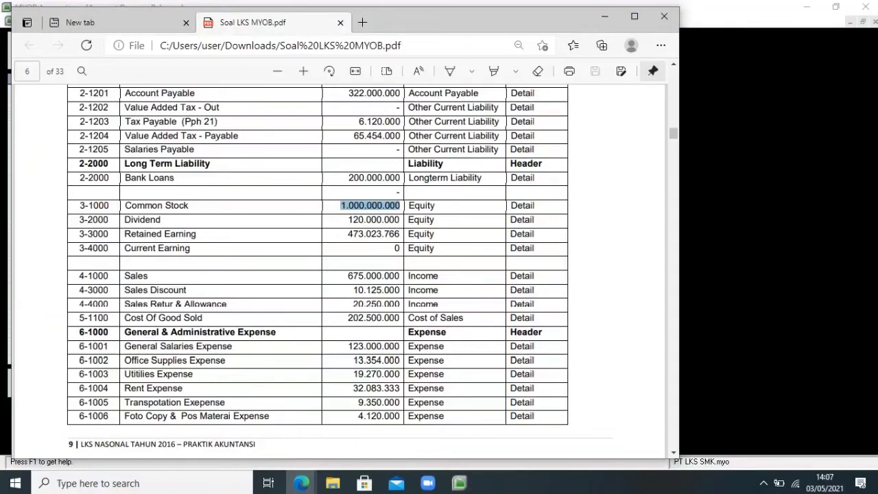
pyautogui.click(373, 219)
pyautogui.moveTo(401, 234); pyautogui.dragTo(330, 235)
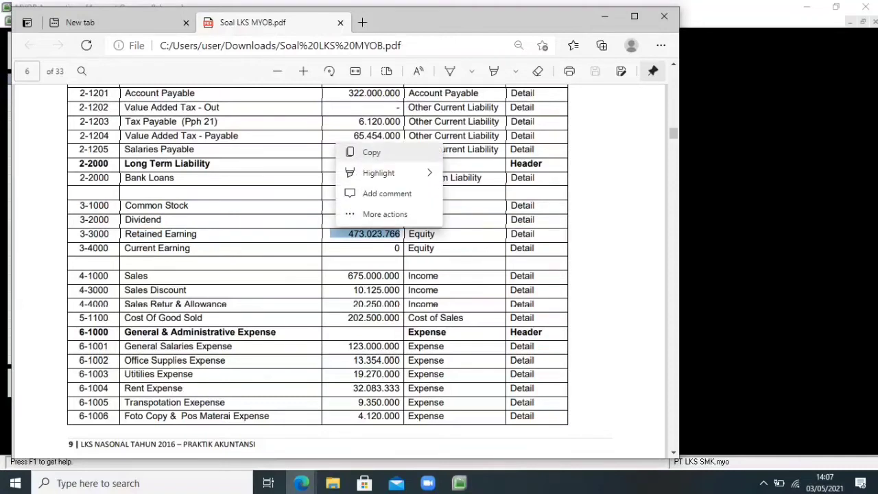
pyautogui.click(371, 152)
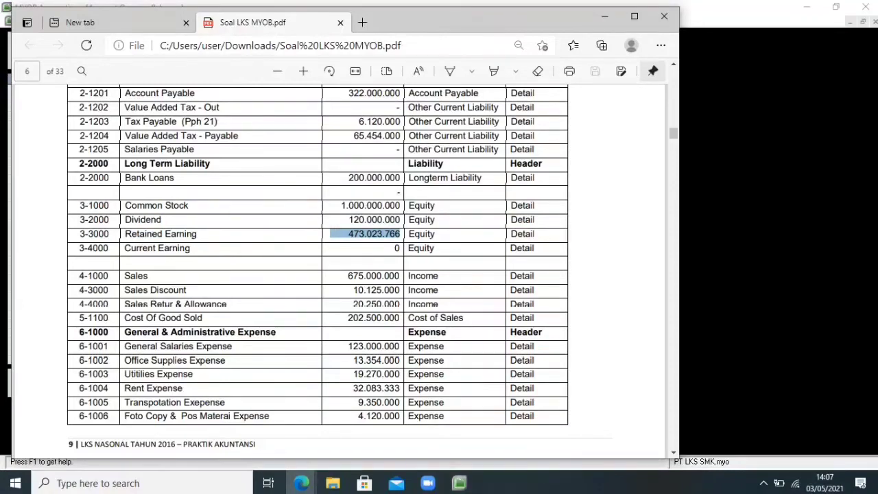
pyautogui.click(459, 483)
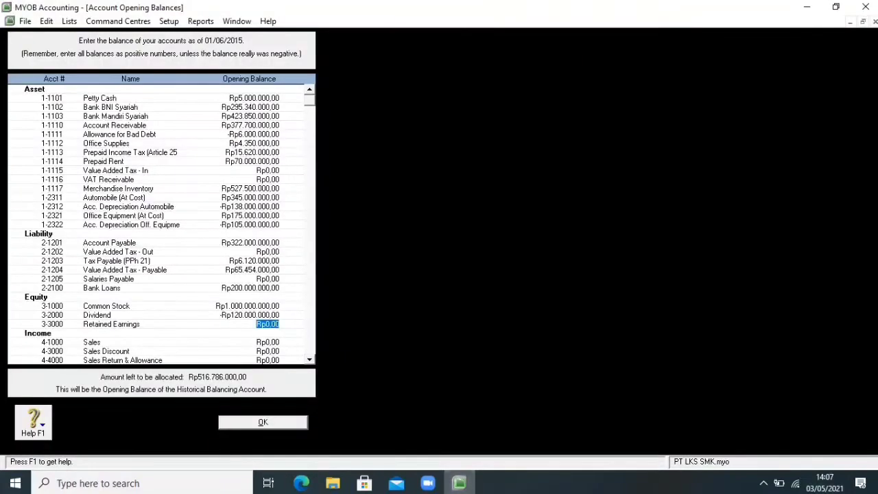
pyautogui.press('BackSpace')
pyautogui.rightClick(266, 323)
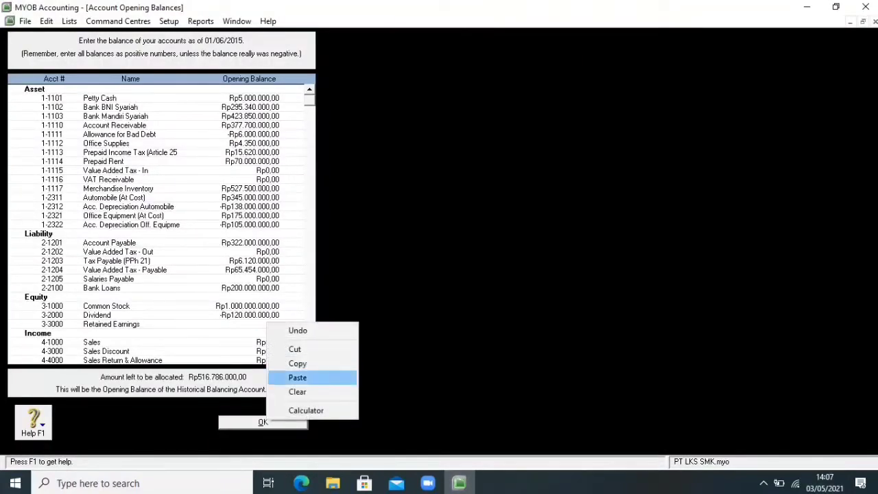
pyautogui.press('Return')
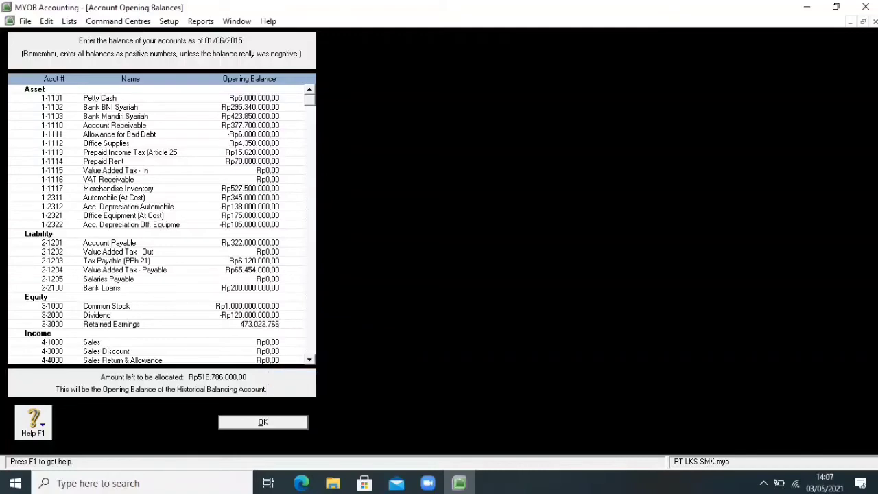
pyautogui.scroll(-4, 161, 224)
pyautogui.scroll(-5, 161, 224)
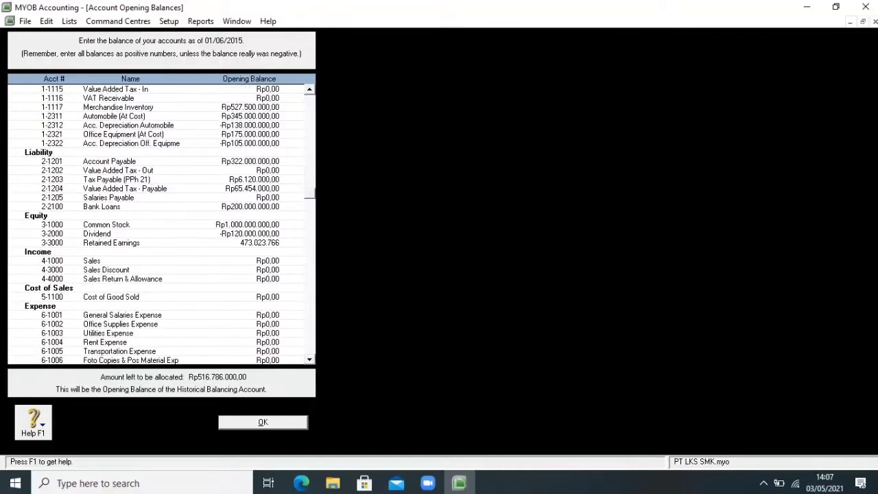
pyautogui.scroll(-3, 161, 224)
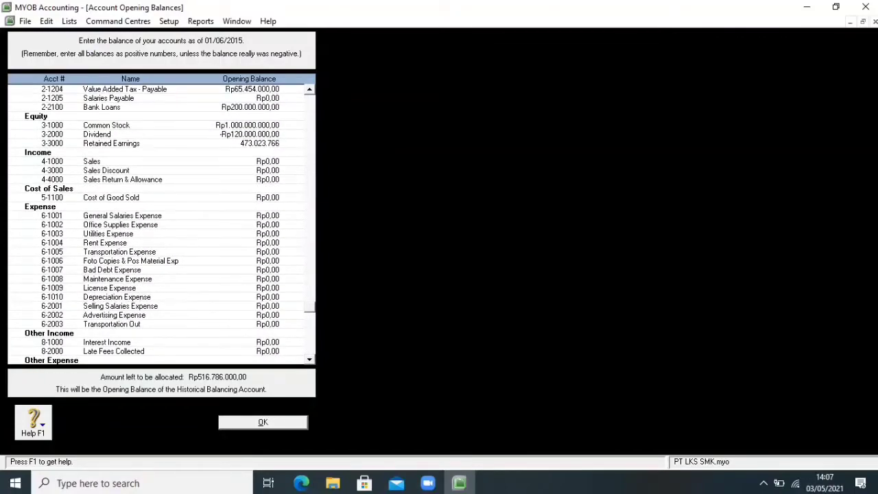
pyautogui.press('Tab')
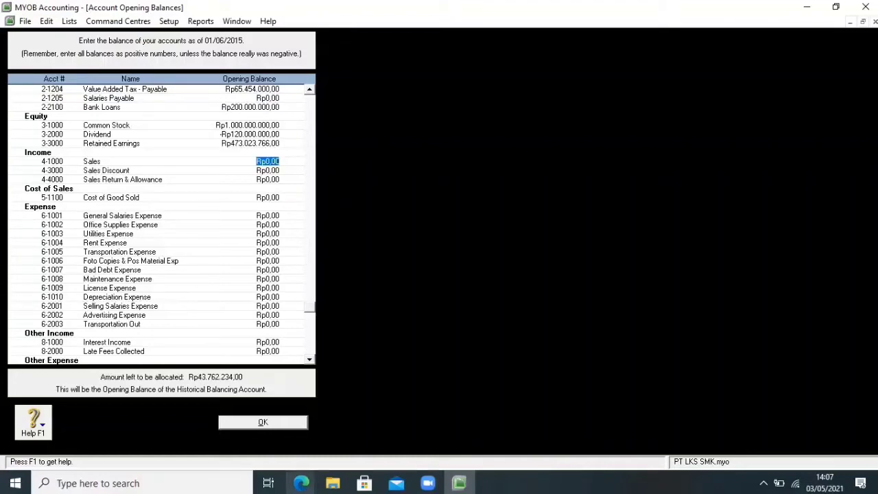
# Step: Copy the Sales amount 675.000.000 from Soal LKS MYOB.pdf and paste it as the Sales account's opening balance in MYOB
pyautogui.moveTo(300, 482)
pyautogui.click(231, 384)
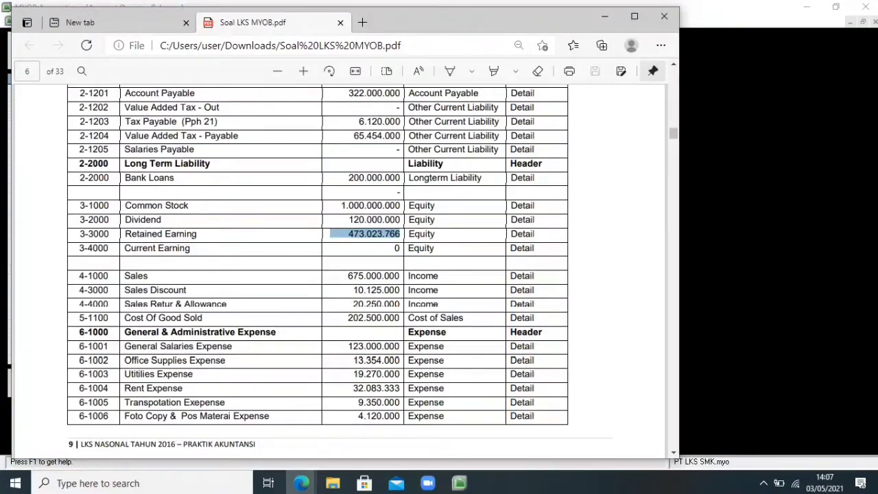
pyautogui.click(374, 234)
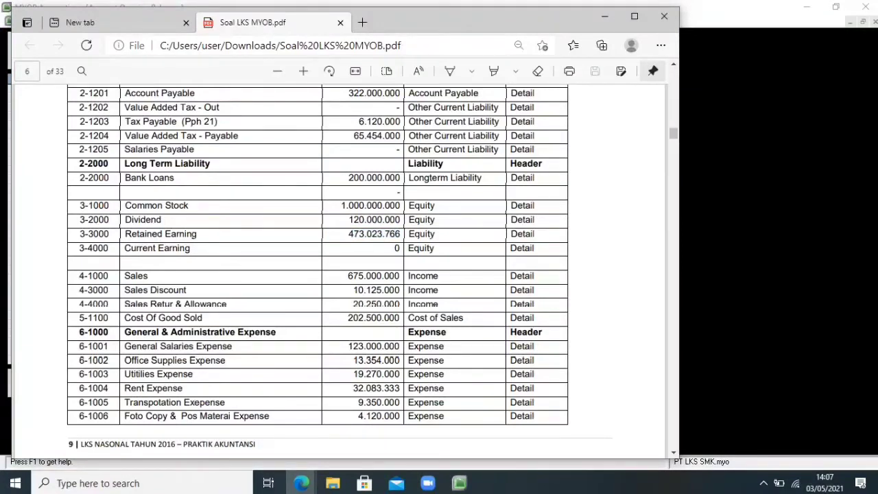
pyautogui.moveTo(400, 276); pyautogui.dragTo(348, 276)
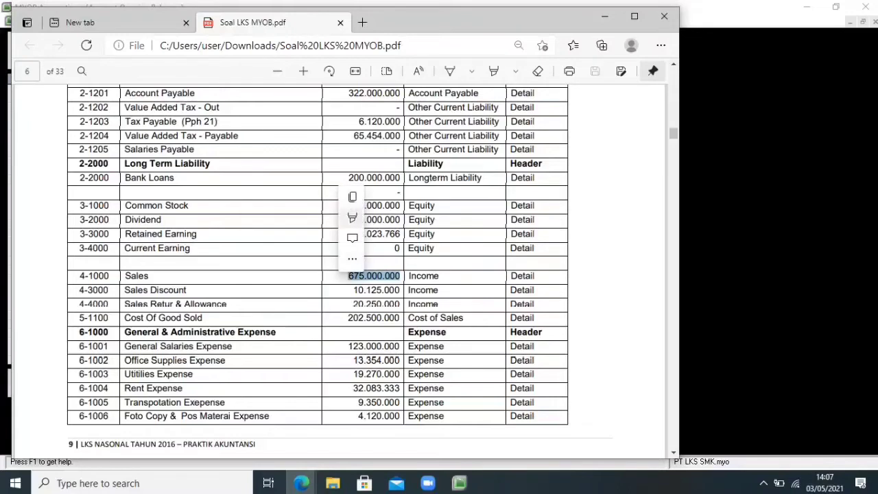
pyautogui.click(362, 197)
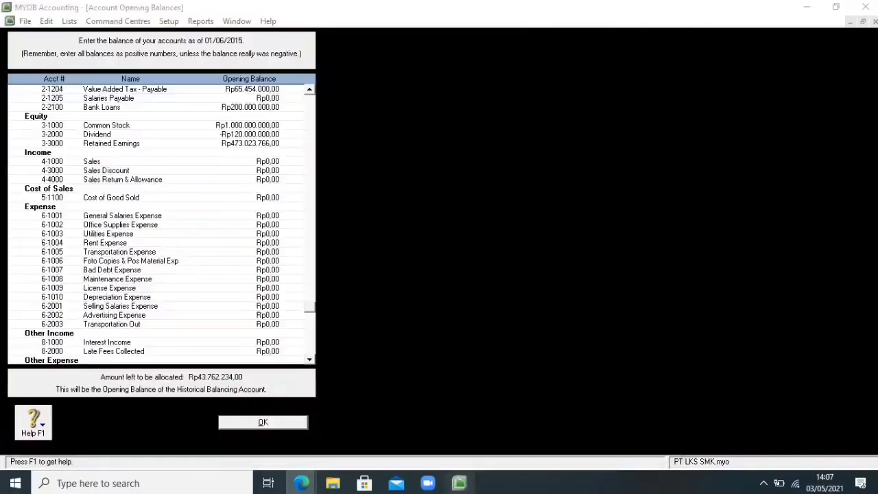
pyautogui.click(458, 483)
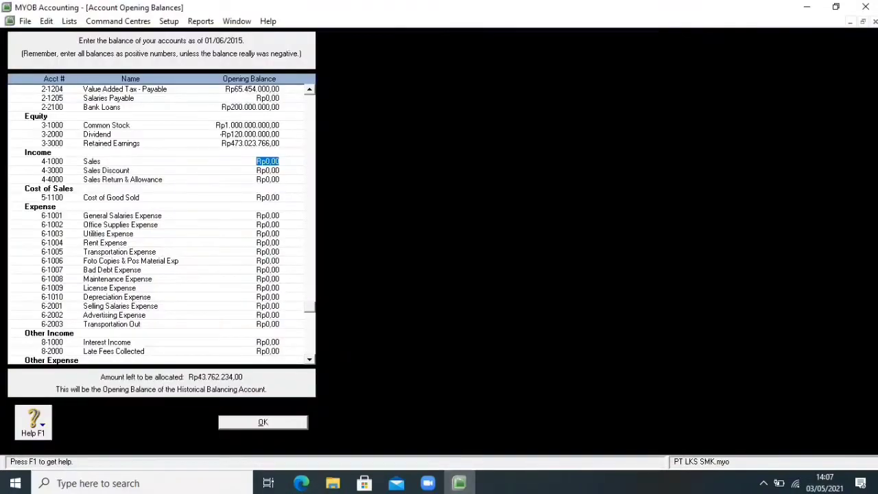
pyautogui.press('BackSpace')
pyautogui.rightClick(264, 162)
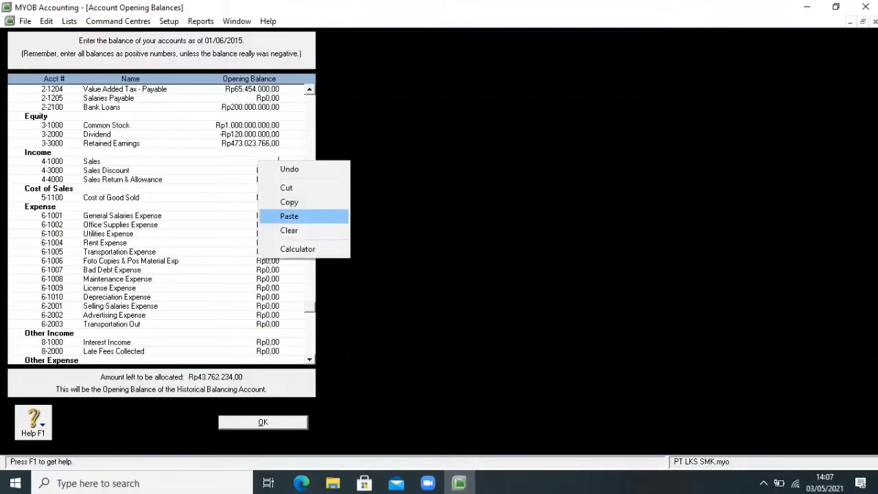
pyautogui.press('Return')
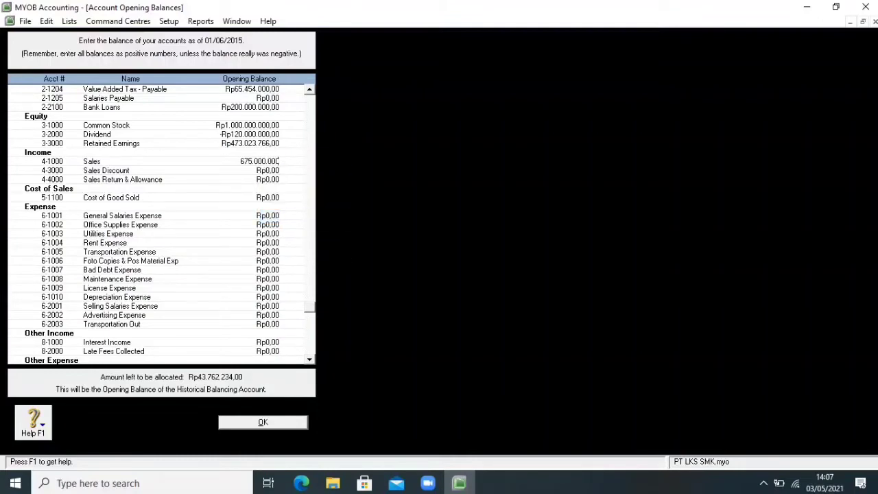
pyautogui.press('Tab')
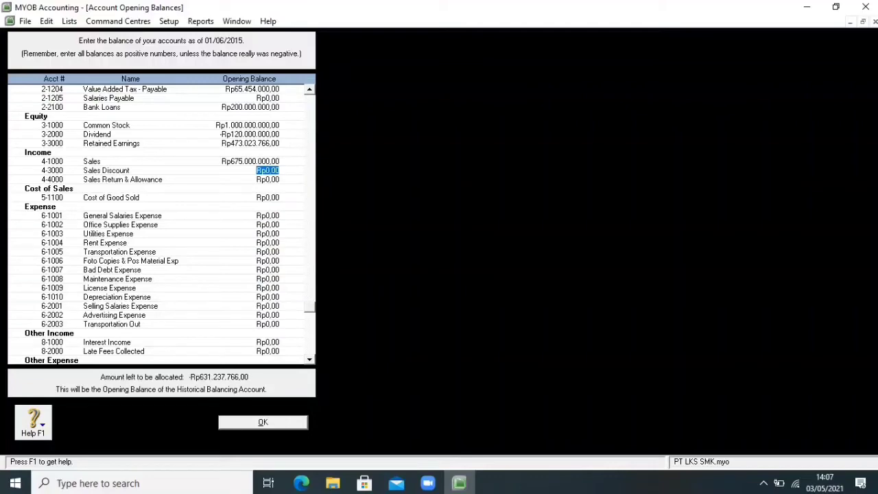
# Step: Check the Sales Discount amount in Soal LKS MYOB.pdf and enter the Sales Discount opening balance in MYOB as -10.125.000
pyautogui.click(301, 483)
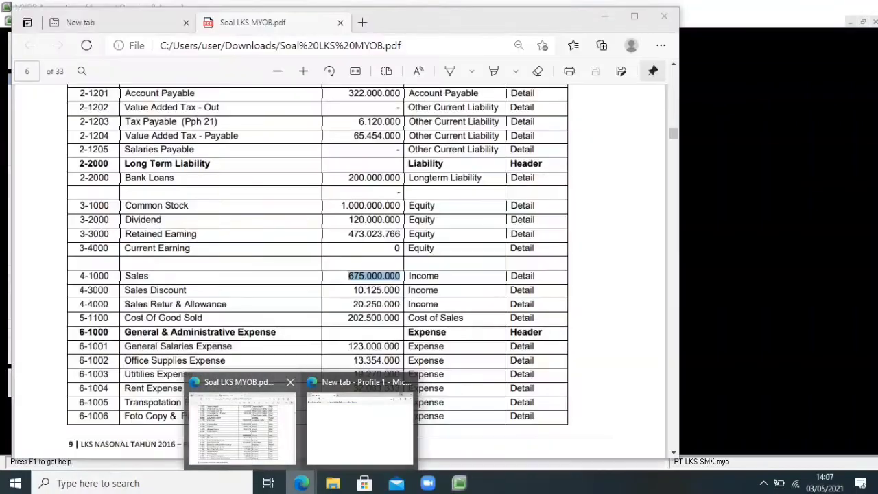
pyautogui.click(240, 425)
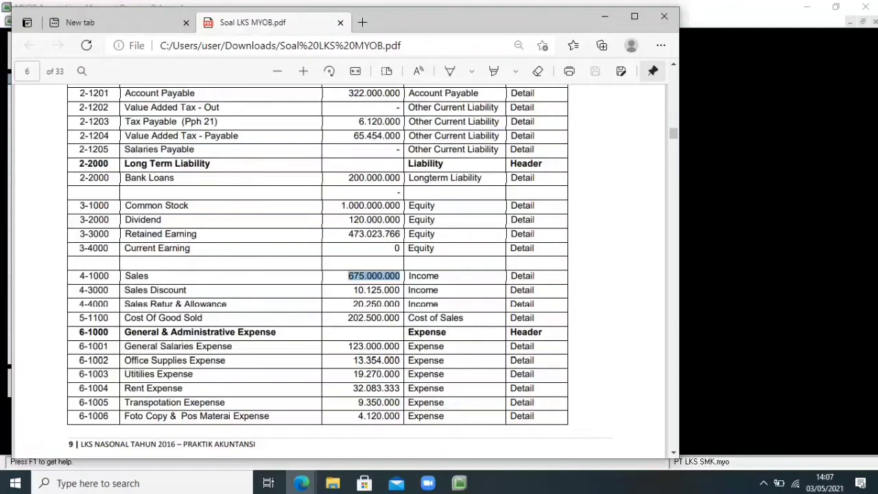
pyautogui.click(375, 290)
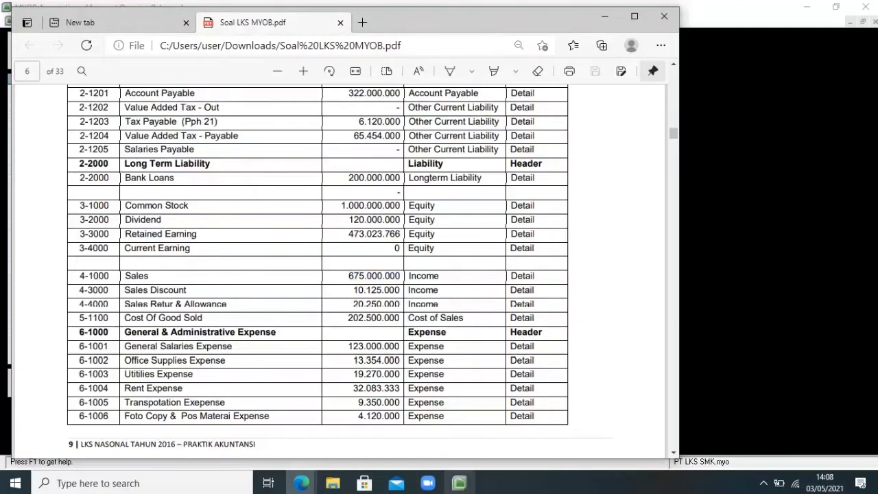
pyautogui.click(459, 483)
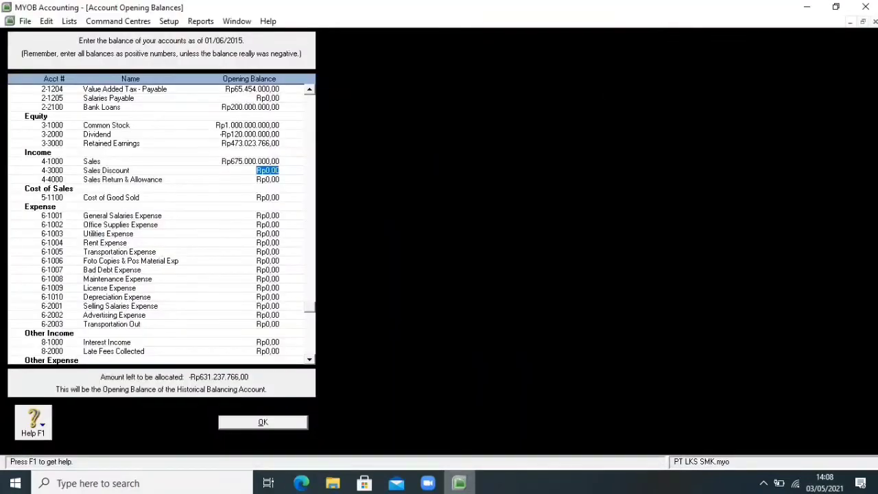
pyautogui.press('BackSpace')
pyautogui.write('-10125000')
pyautogui.press('Tab')
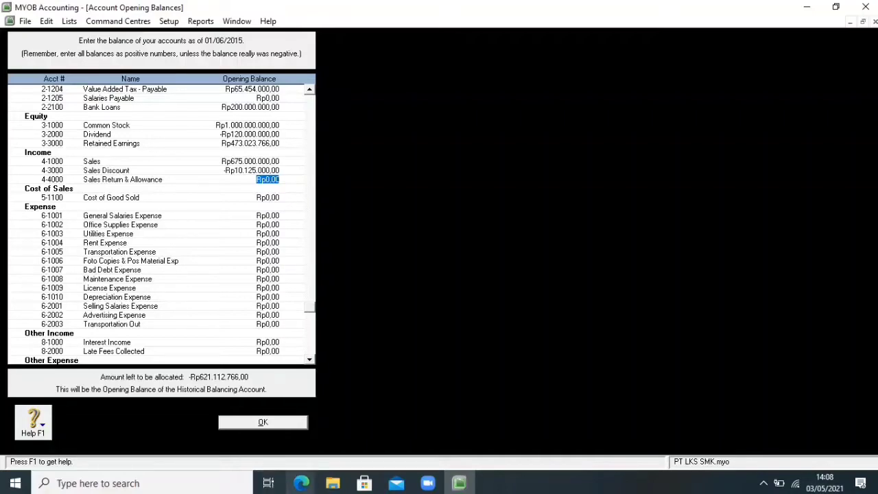
# Step: Check the Sales Retur & Allowance amount in Soal LKS MYOB.pdf and enter the Sales Return & Allowance opening balance in MYOB as -20.250.000
pyautogui.click(302, 482)
pyautogui.click(242, 422)
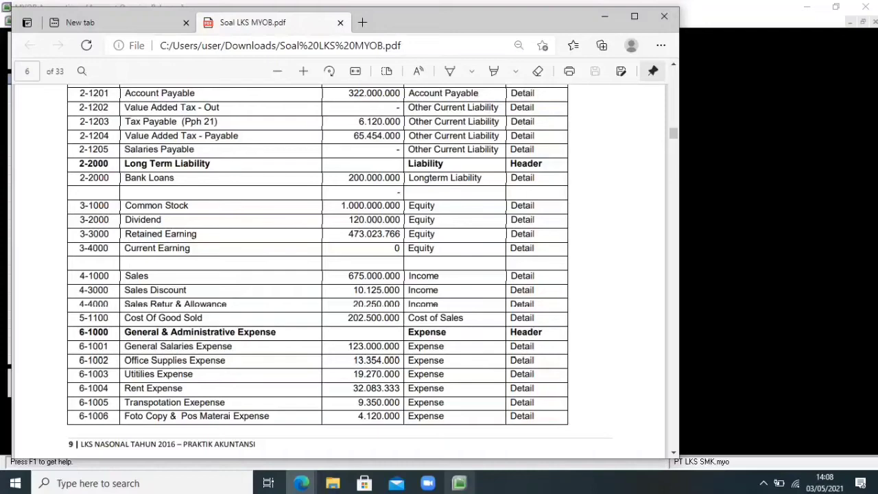
pyautogui.click(459, 483)
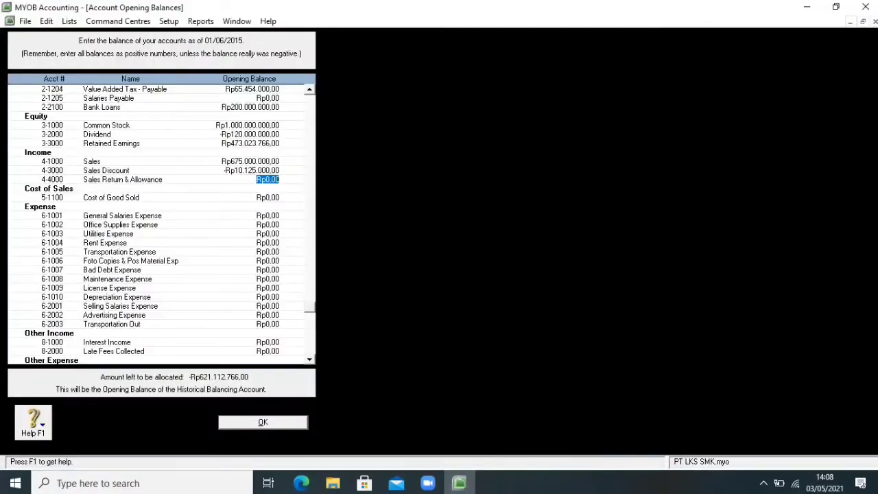
pyautogui.write('-Rp2')
pyautogui.write('0.25')
pyautogui.write('0.')
pyautogui.write('0000')
pyautogui.press('Tab')
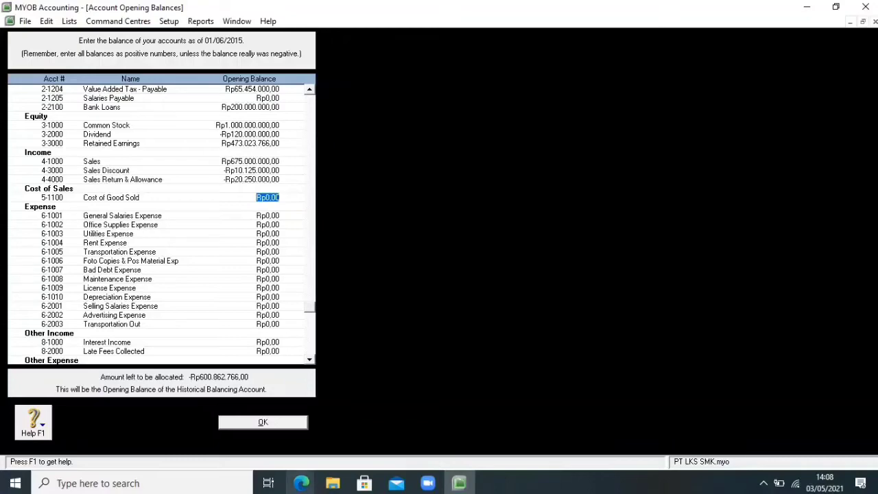
# Step: Copy the Cost Of Good Sold amount 202.500.000 from Soal LKS MYOB.pdf and paste it as that account's opening balance in MYOB
pyautogui.moveTo(301, 483)
pyautogui.click(244, 425)
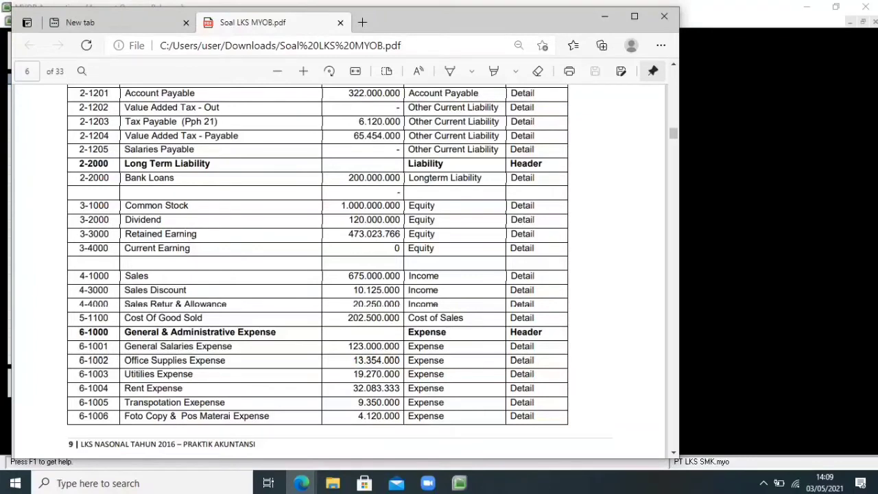
pyautogui.moveTo(405, 318); pyautogui.dragTo(348, 318)
pyautogui.hotkey('ctrl', 'c')
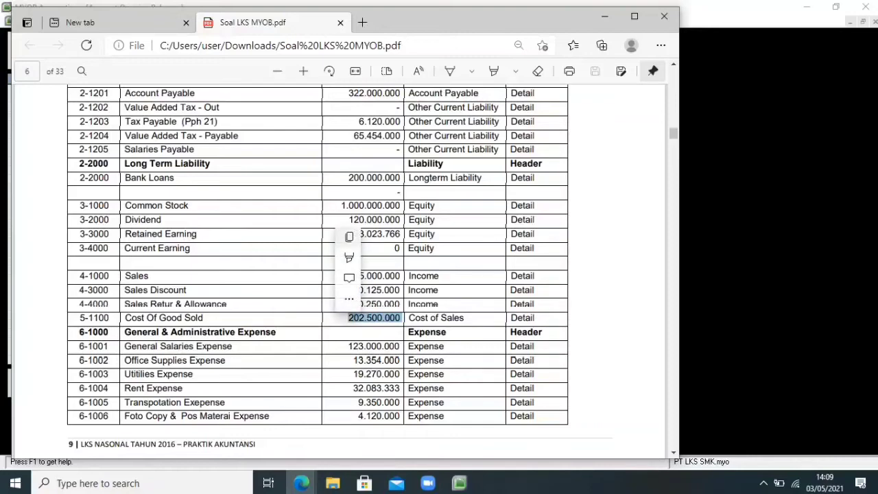
pyautogui.click(372, 236)
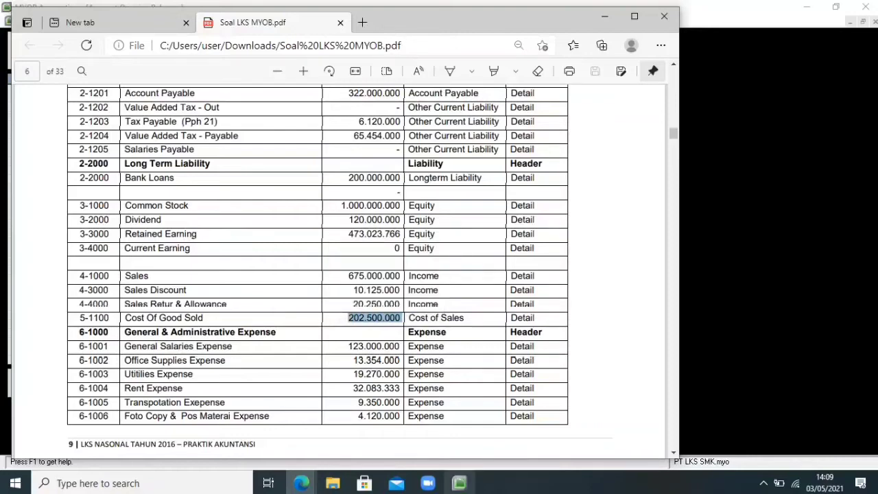
pyautogui.click(459, 483)
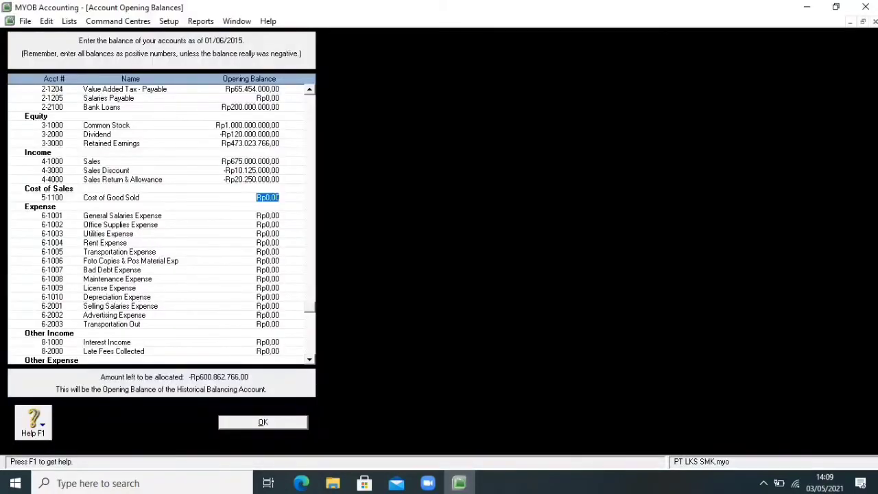
pyautogui.press('BackSpace')
pyautogui.rightClick(259, 197)
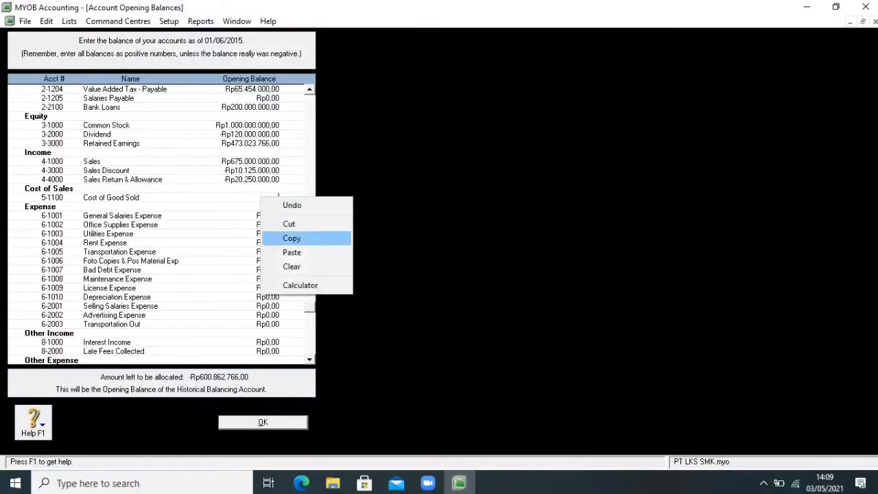
pyautogui.click(288, 252)
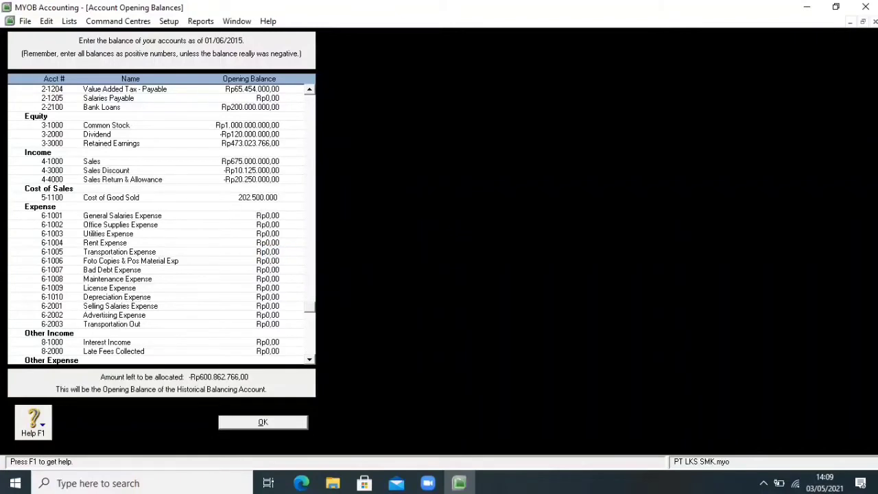
pyautogui.press('Tab')
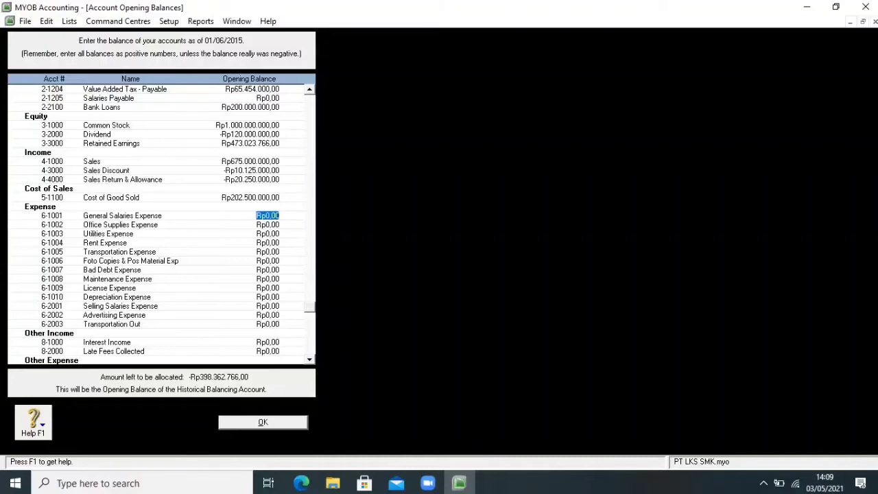
# Step: Copy the General Salaries Expense amount 123.000.000 from Soal LKS MYOB.pdf and paste it as that account's opening balance in MYOB
pyautogui.click(301, 482)
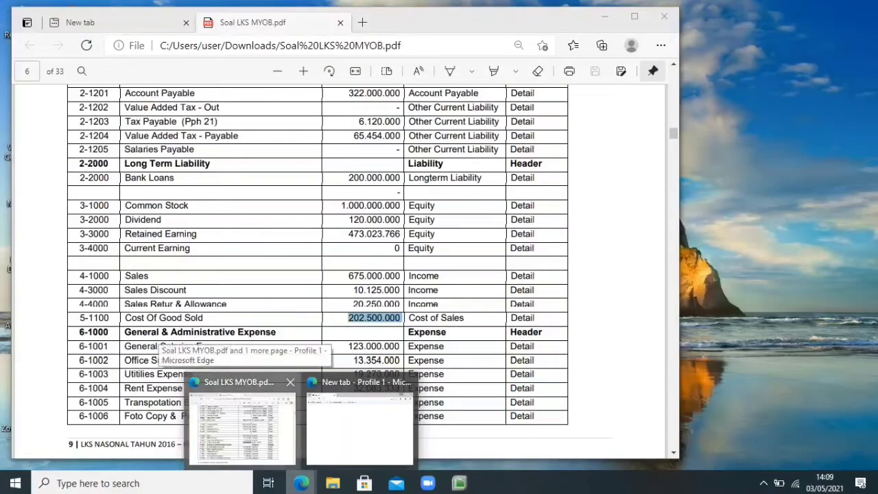
pyautogui.click(241, 426)
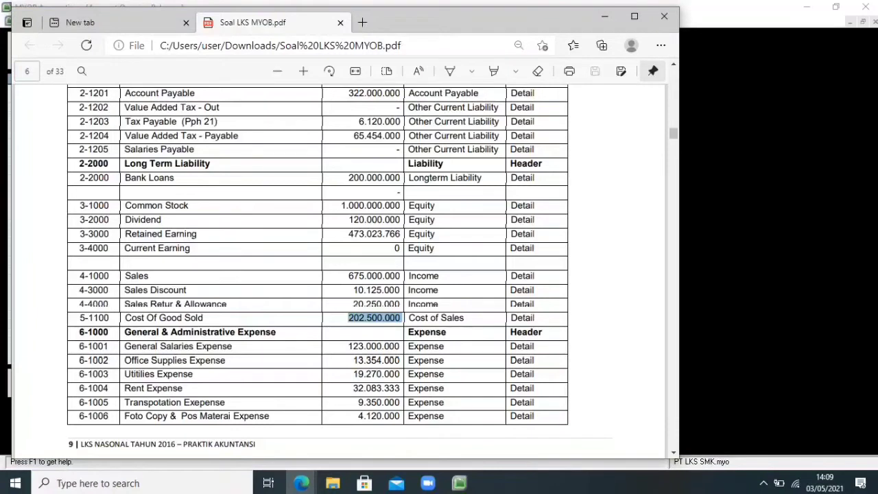
pyautogui.click(375, 346)
pyautogui.moveTo(404, 345); pyautogui.dragTo(346, 346)
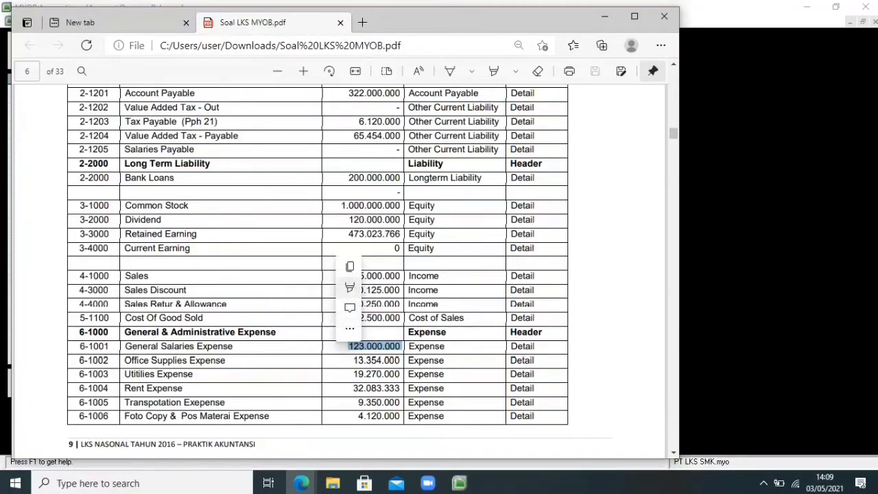
pyautogui.click(349, 266)
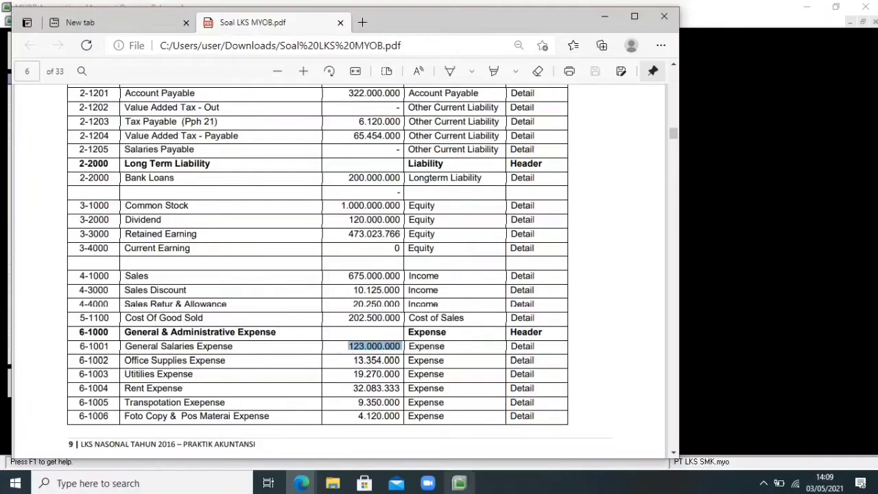
pyautogui.click(459, 483)
pyautogui.press('BackSpace')
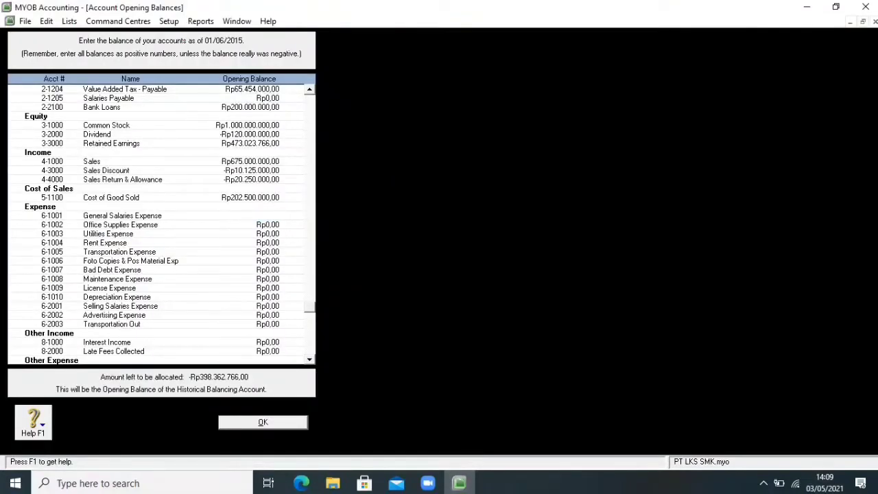
pyautogui.rightClick(268, 216)
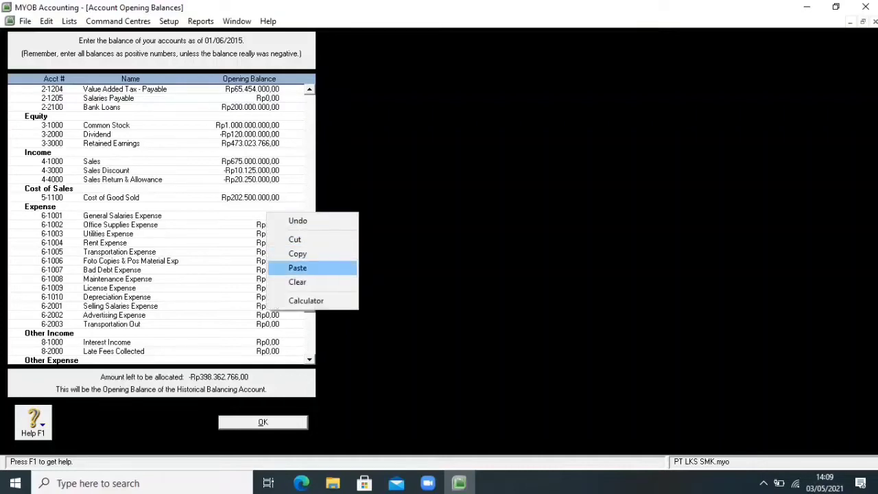
pyautogui.click(298, 267)
pyautogui.press('Tab')
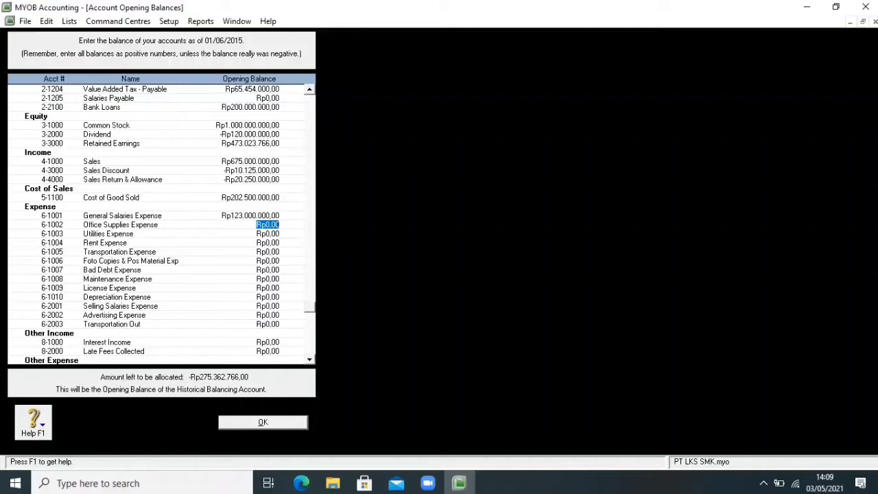
# Step: Copy the Office Supplies Expense amount 13.354.000 from Soal LKS MYOB.pdf and paste it as that account's opening balance in MYOB
pyautogui.click(301, 482)
pyautogui.click(240, 422)
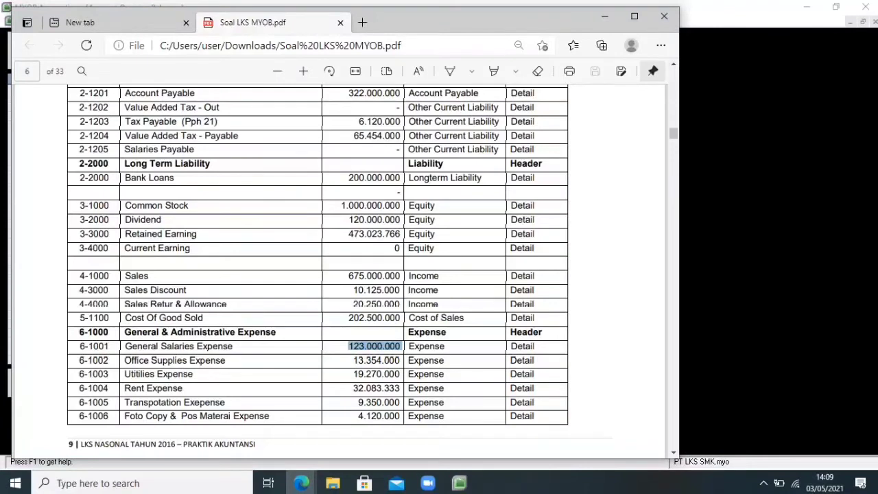
pyautogui.click(377, 360)
pyautogui.moveTo(400, 360); pyautogui.dragTo(352, 360)
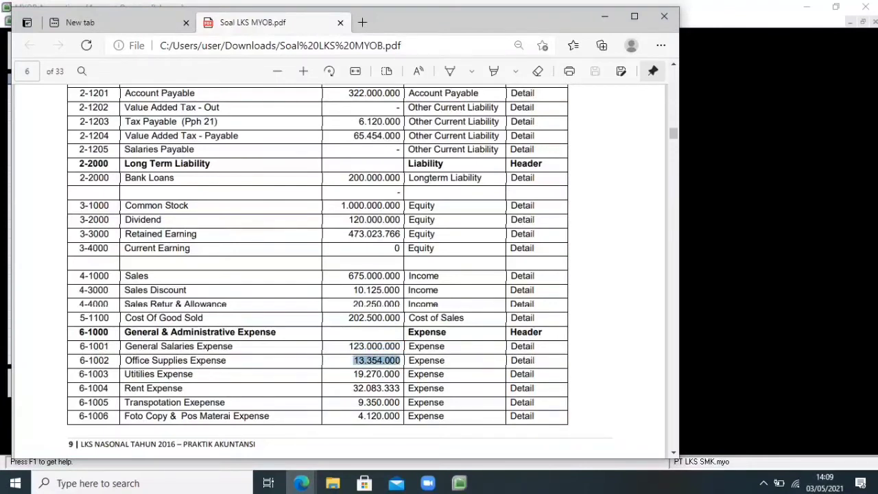
pyautogui.click(346, 279)
pyautogui.click(458, 483)
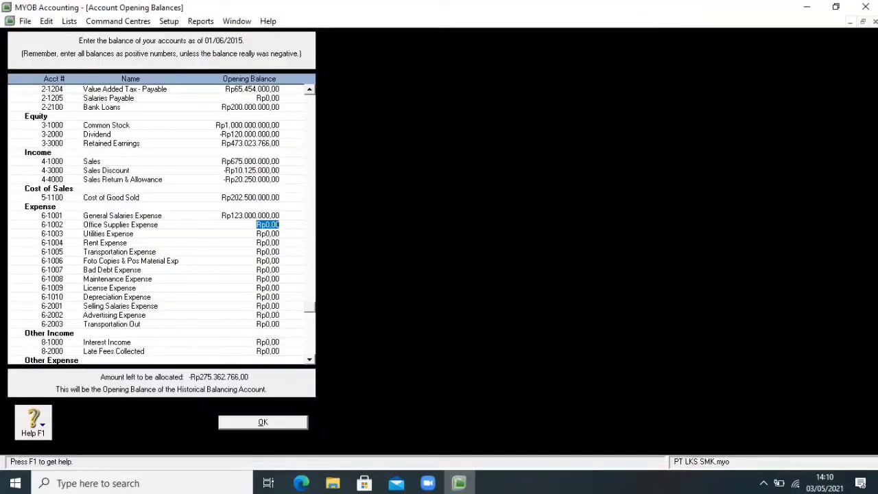
pyautogui.press('BackSpace')
pyautogui.rightClick(259, 224)
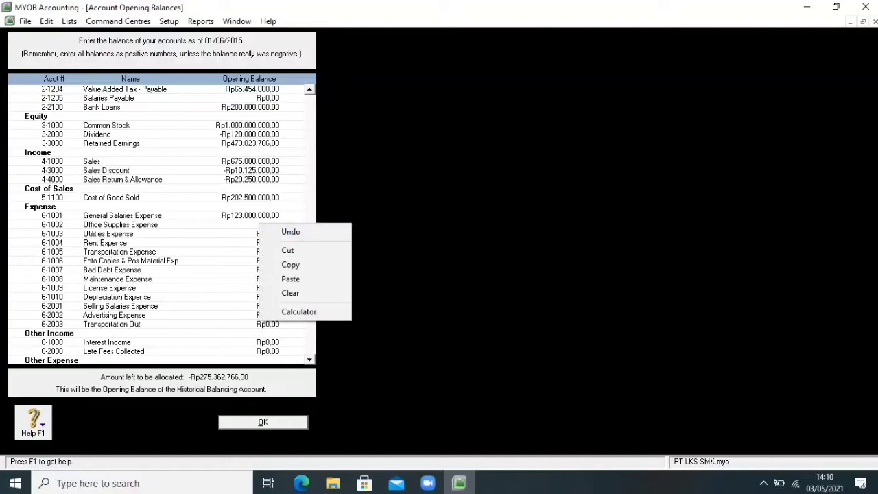
pyautogui.click(290, 278)
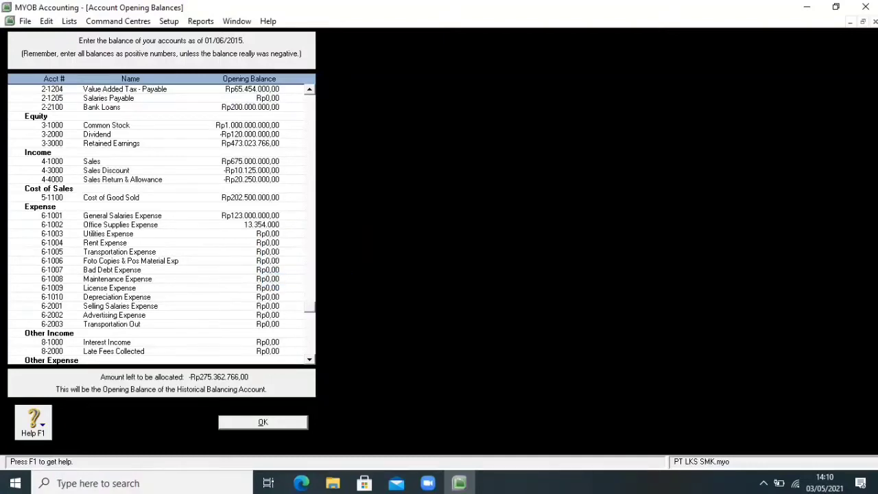
pyautogui.press('Tab')
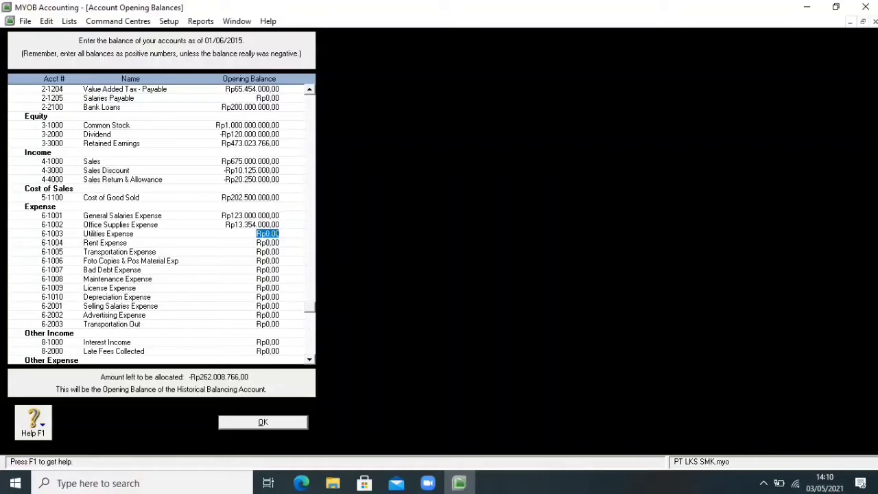
# Step: Copy the 6-1003 expense amount 19.270.000 from Soal LKS MYOB.pdf and paste it as the Utilities Expense opening balance in MYOB
pyautogui.moveTo(301, 482)
pyautogui.click(240, 419)
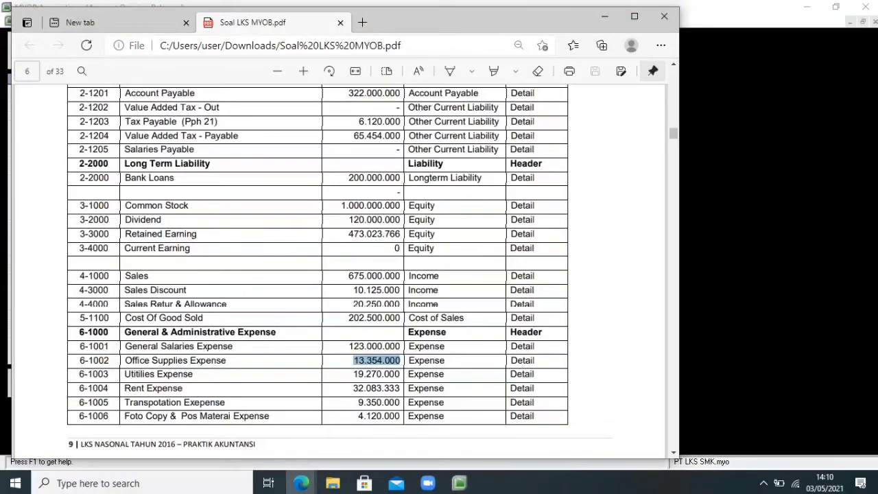
pyautogui.click(379, 373)
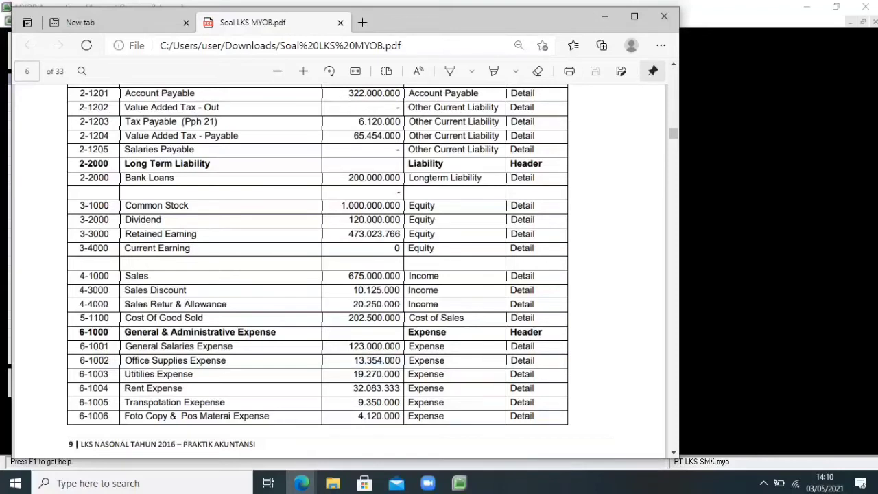
pyautogui.doubleClick(379, 374)
pyautogui.rightClick(379, 374)
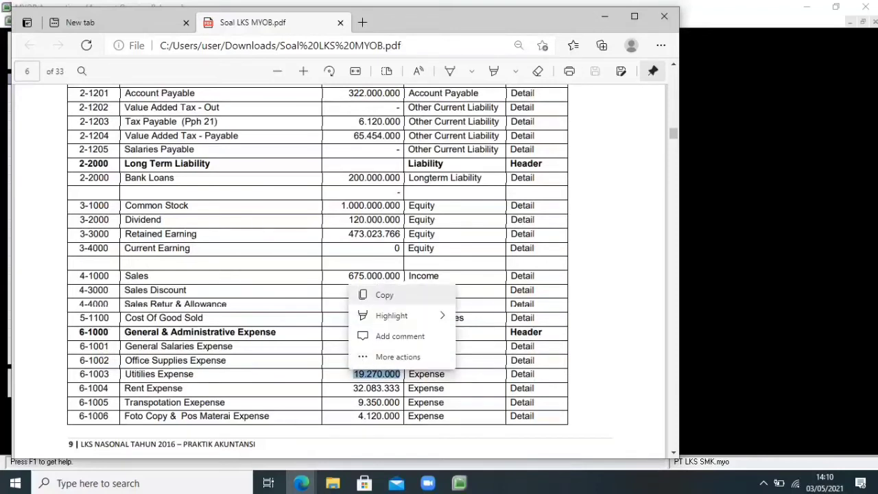
pyautogui.click(384, 294)
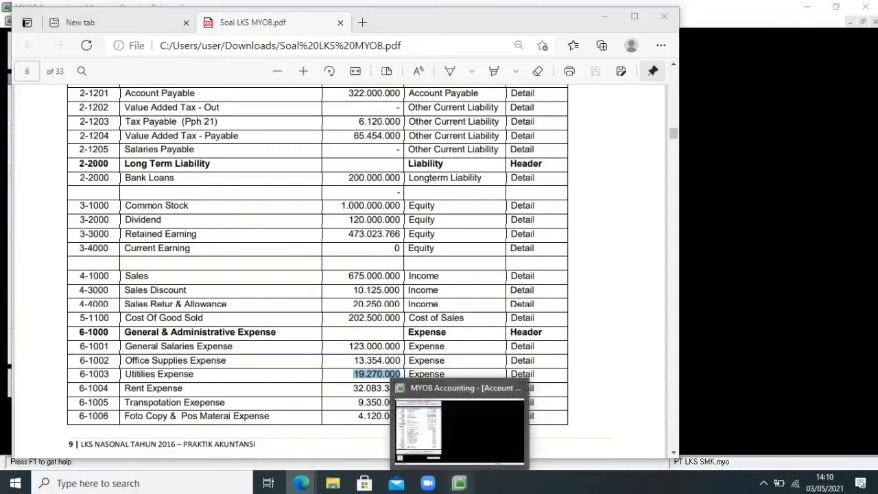
pyautogui.click(459, 483)
pyautogui.click(277, 234)
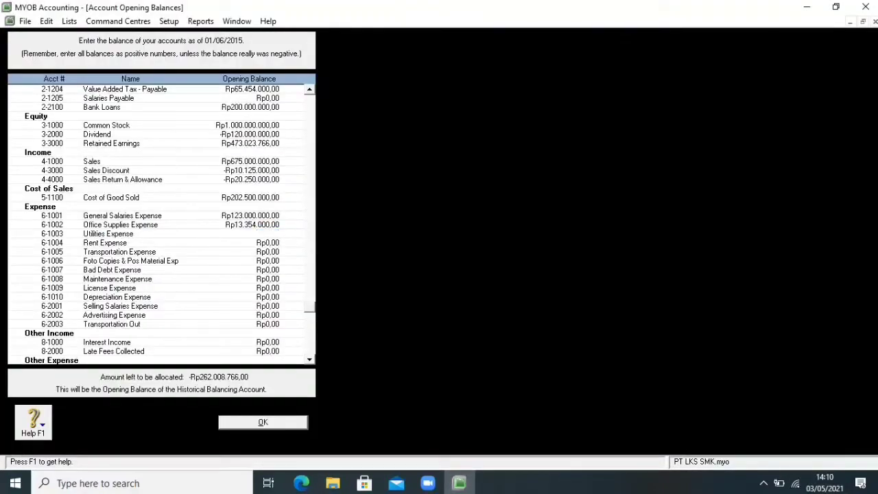
pyautogui.rightClick(278, 233)
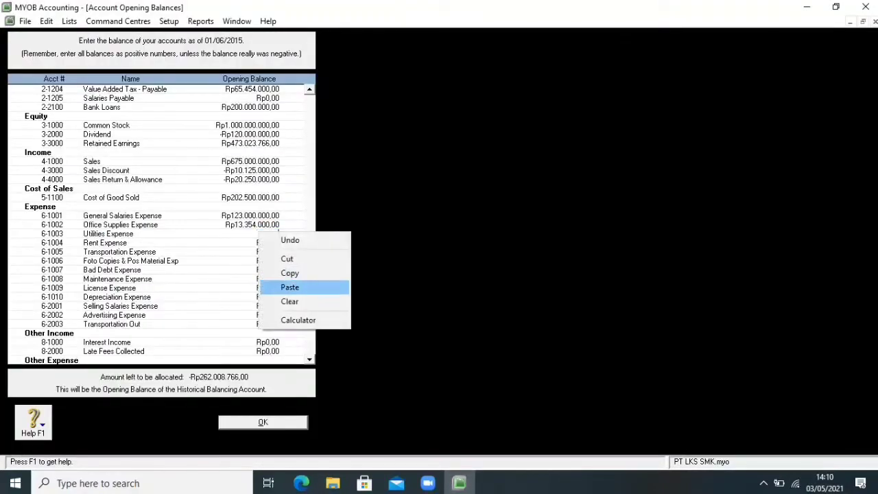
pyautogui.click(289, 287)
pyautogui.press('Tab')
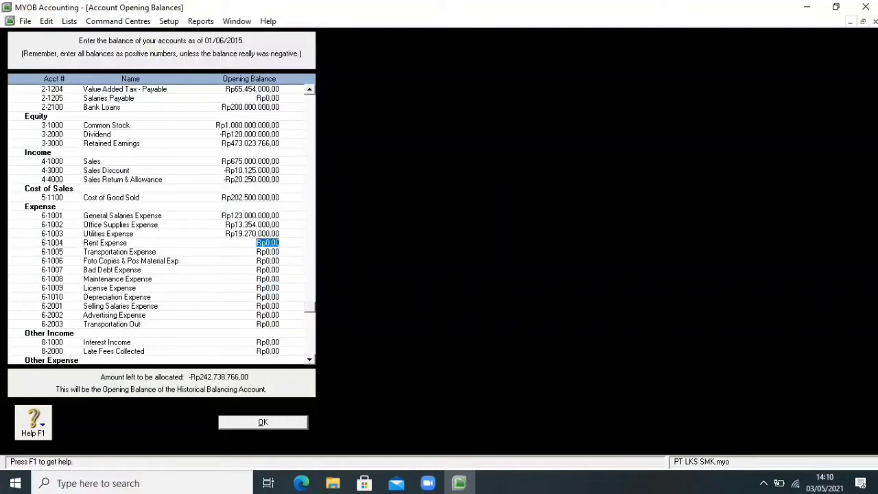
# Step: Copy the Rent Expense amount 32.083.333 from Soal LKS MYOB.pdf and paste it as that account's opening balance in MYOB
pyautogui.moveTo(301, 483)
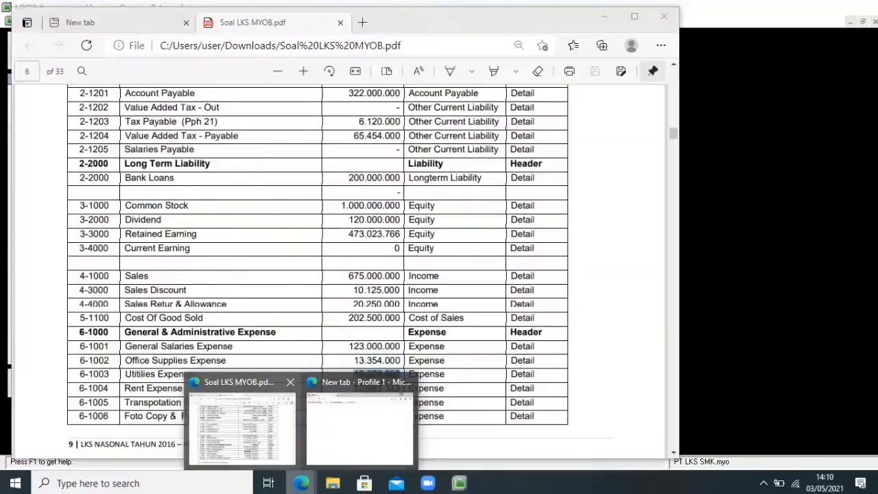
pyautogui.click(240, 429)
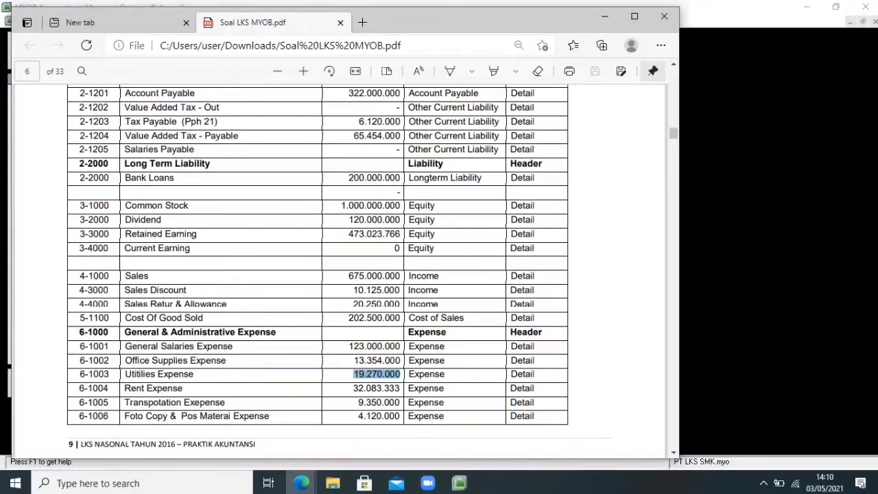
pyautogui.click(378, 389)
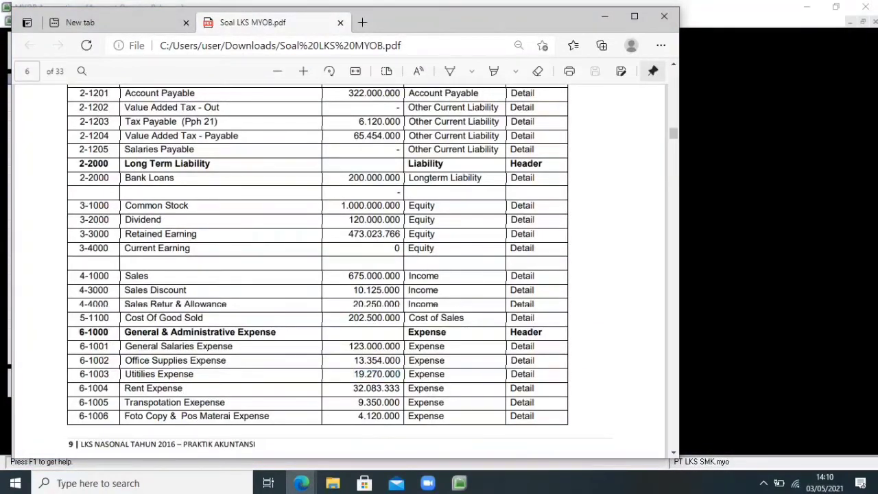
pyautogui.moveTo(352, 388); pyautogui.dragTo(402, 388)
pyautogui.hotkey('ctrl', 'c')
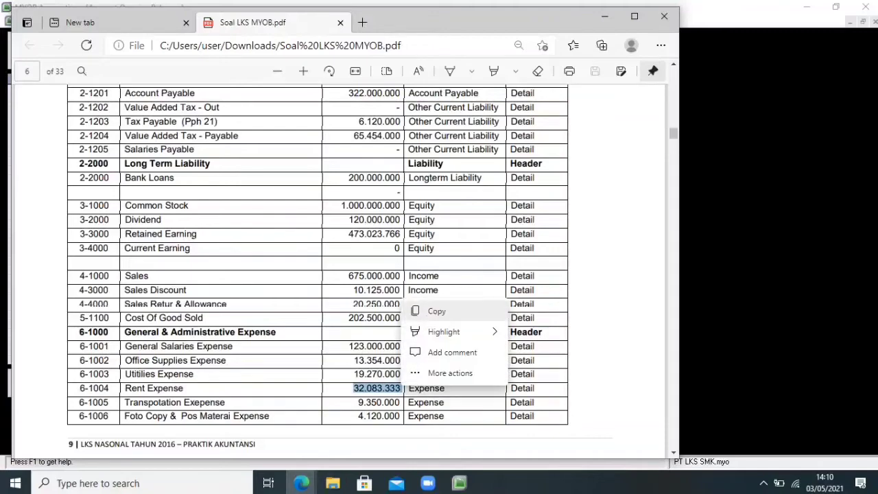
pyautogui.click(415, 311)
pyautogui.click(459, 483)
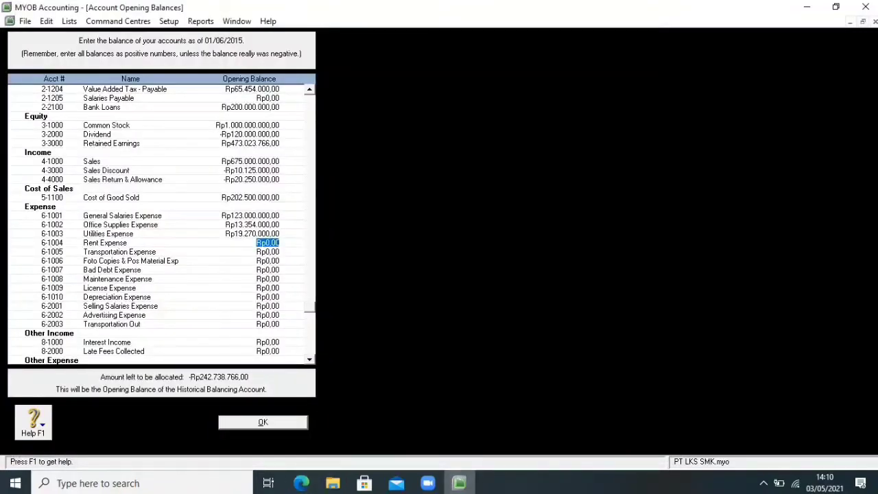
pyautogui.press('BackSpace')
pyautogui.rightClick(274, 243)
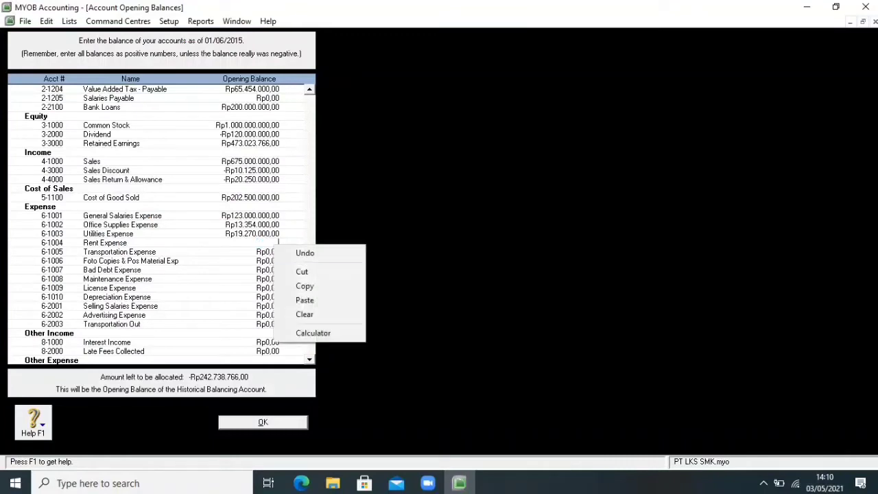
pyautogui.click(304, 300)
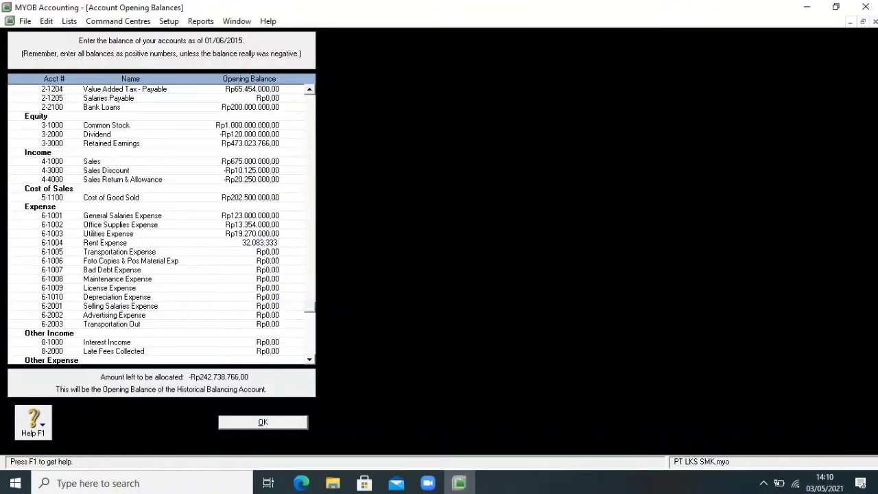
pyautogui.press('Tab')
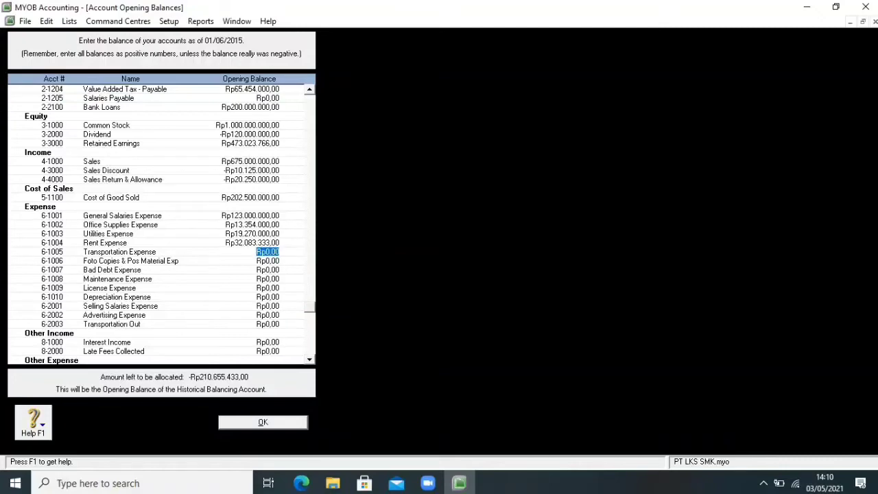
# Step: Copy the 6-1005 expense amount 9.350.000 from Soal LKS MYOB.pdf and paste it as the Transportation Expense opening balance in MYOB
pyautogui.moveTo(301, 482)
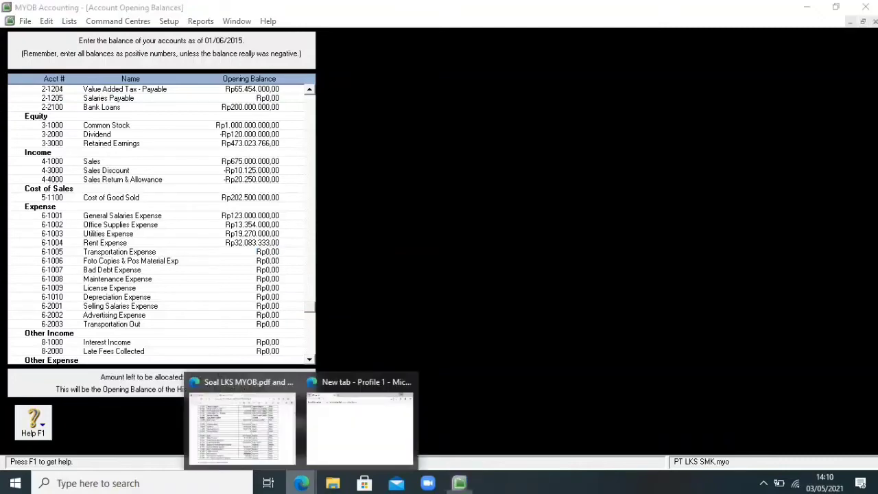
pyautogui.click(245, 429)
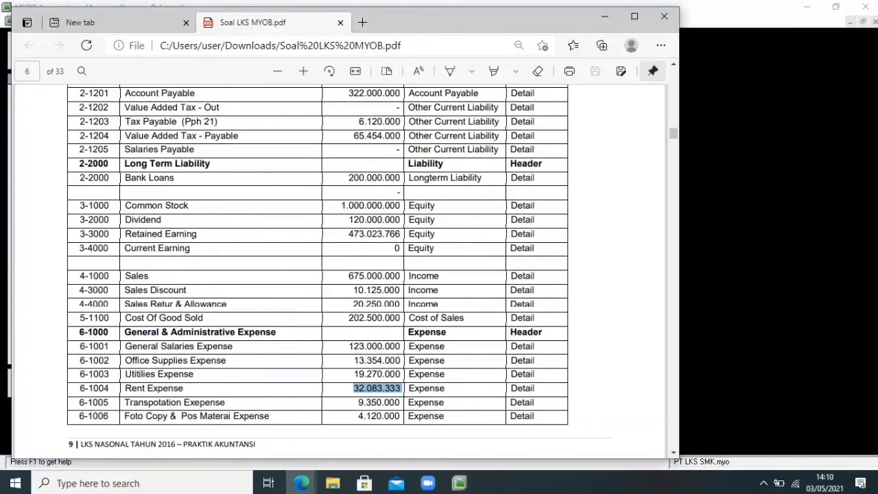
pyautogui.click(400, 403)
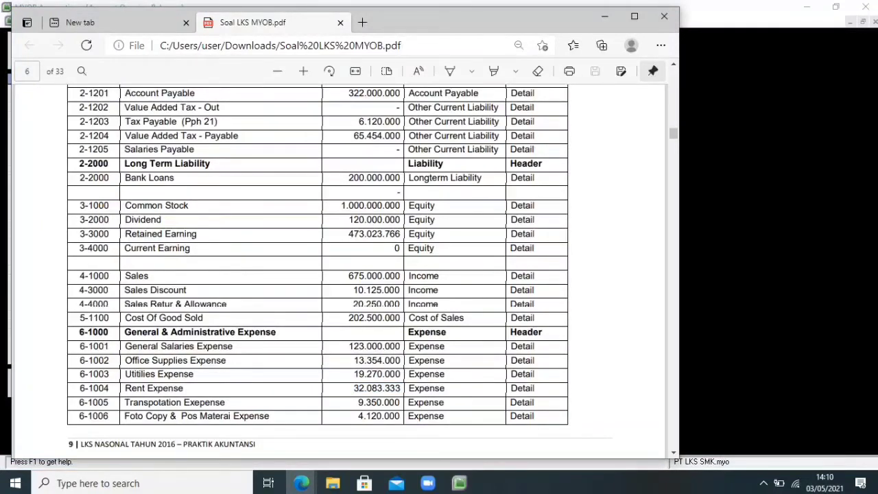
pyautogui.moveTo(401, 403); pyautogui.dragTo(357, 403)
pyautogui.hotkey('ctrl', 'c')
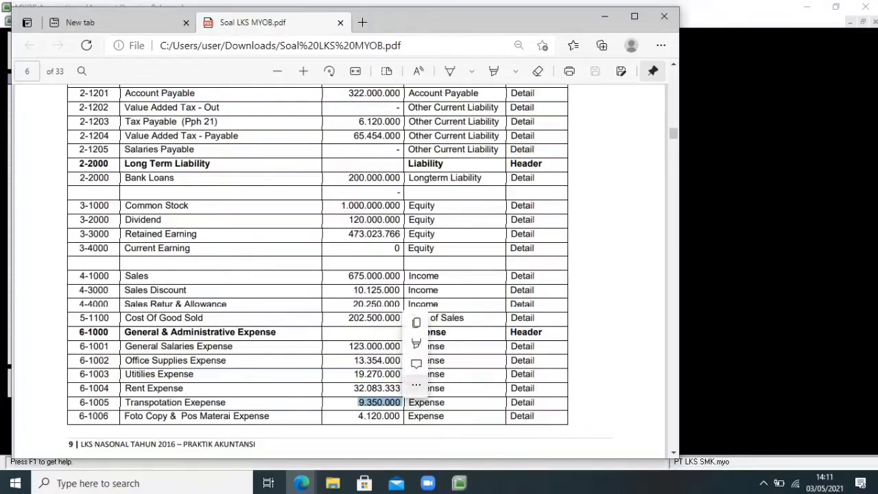
pyautogui.click(426, 322)
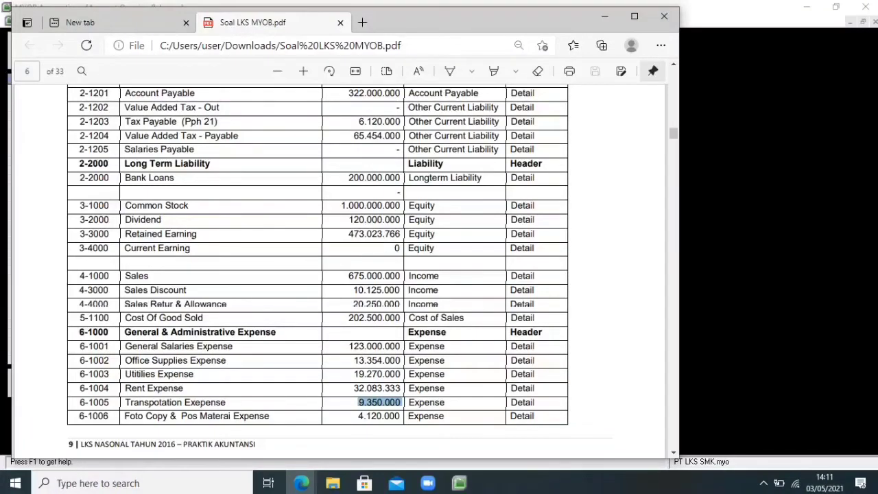
pyautogui.click(459, 482)
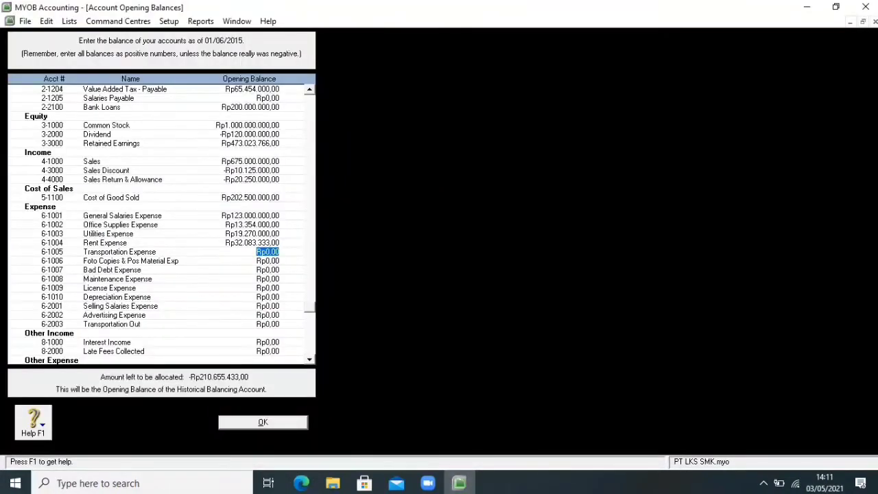
pyautogui.press('BackSpace')
pyautogui.hotkey('shift', 'F10')
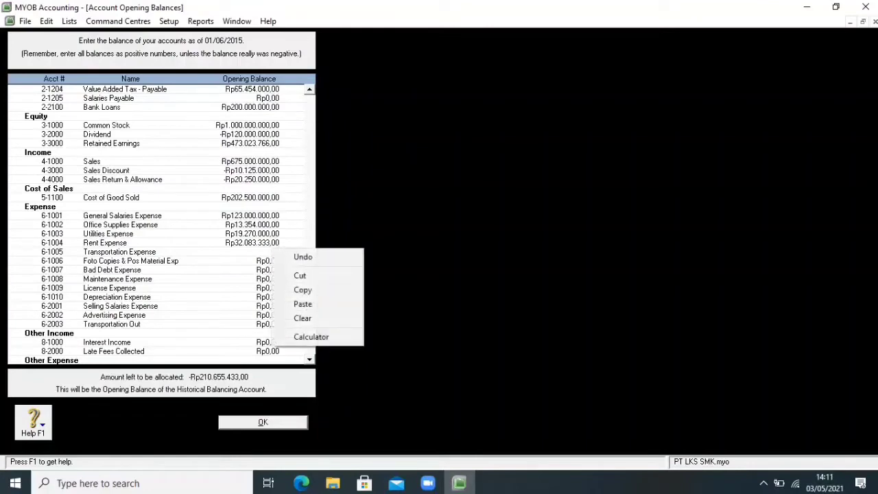
pyautogui.press('Up')
pyautogui.press('Up')
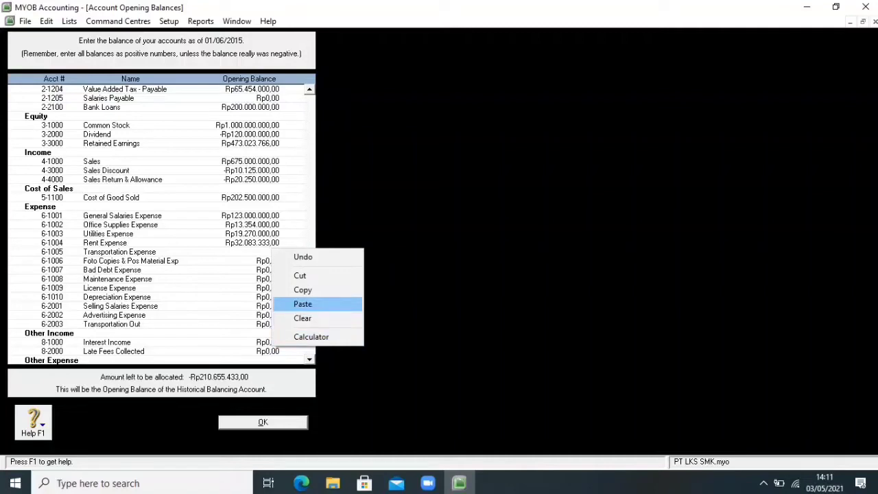
pyautogui.click(302, 304)
pyautogui.press('Tab')
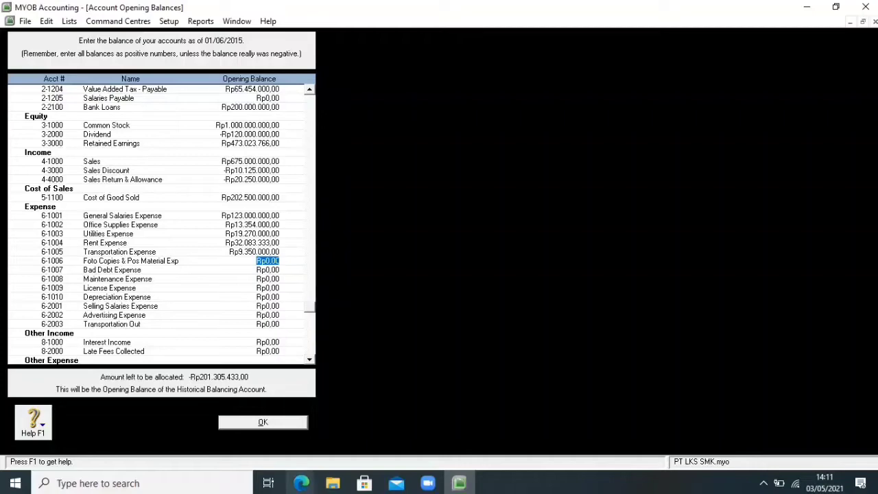
# Step: Copy the 6-1006 expense amount 4.120.000 from Soal LKS MYOB.pdf and paste it as the Foto Copies & Pos Material Exp opening balance in MYOB
pyautogui.click(301, 482)
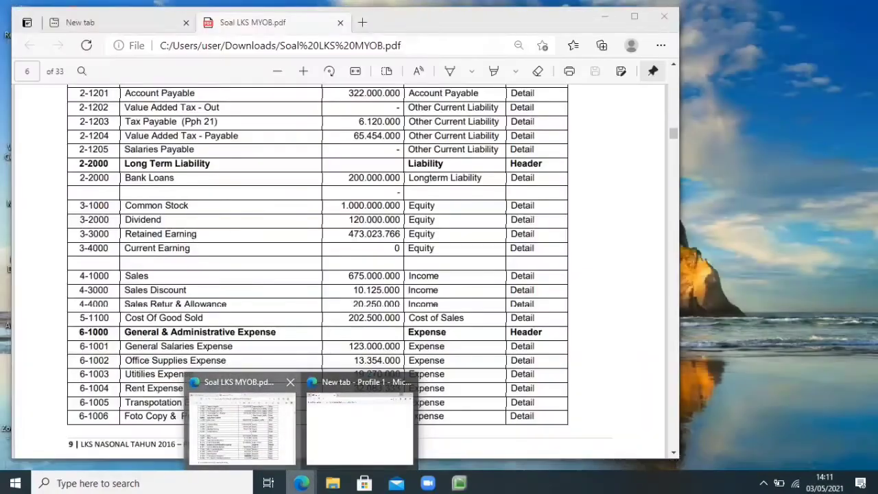
pyautogui.click(240, 425)
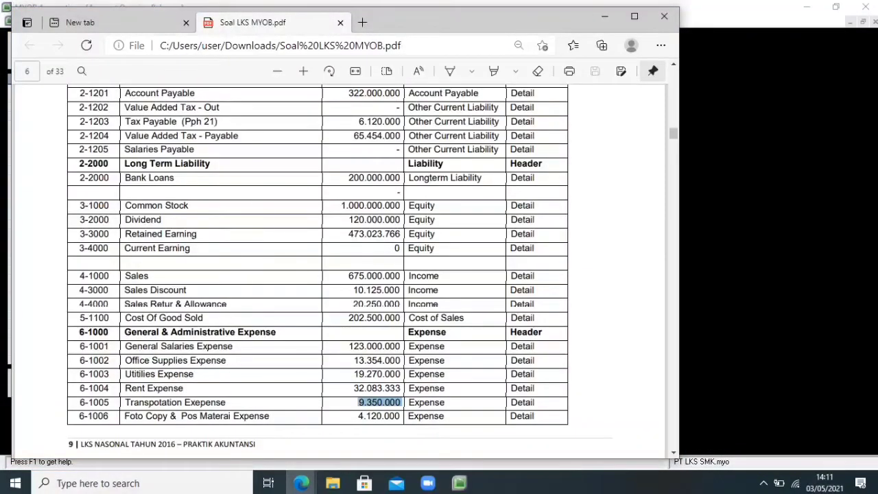
pyautogui.click(381, 416)
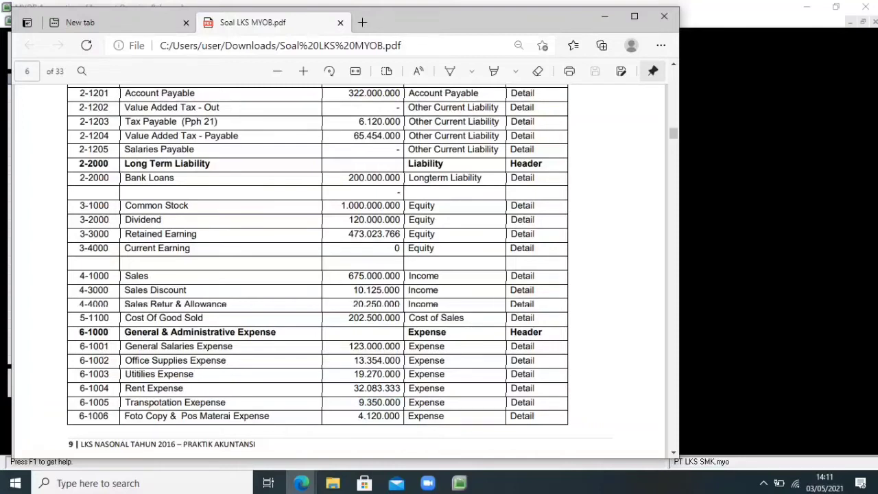
pyautogui.moveTo(358, 416); pyautogui.dragTo(403, 416)
pyautogui.hotkey('ctrl', 'c')
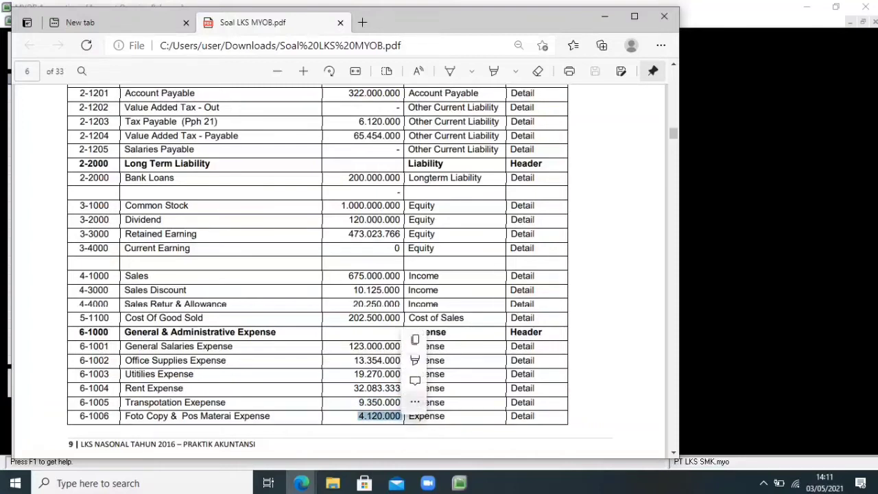
pyautogui.click(419, 339)
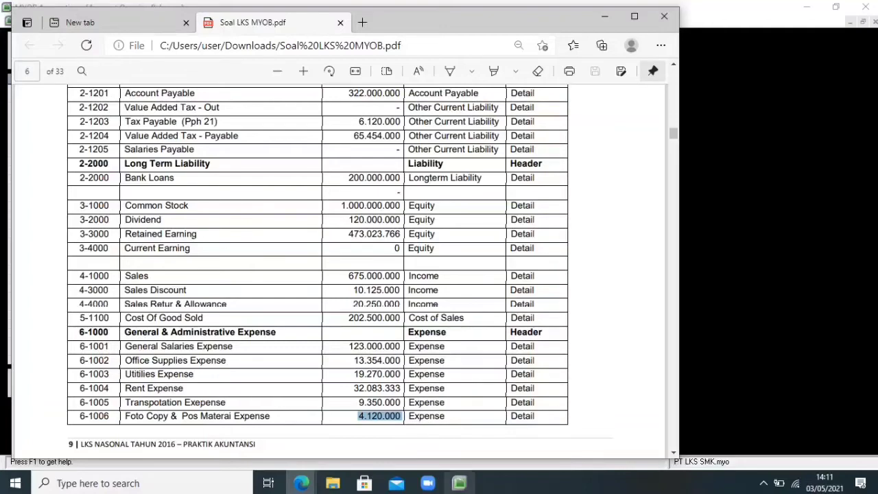
pyautogui.click(459, 483)
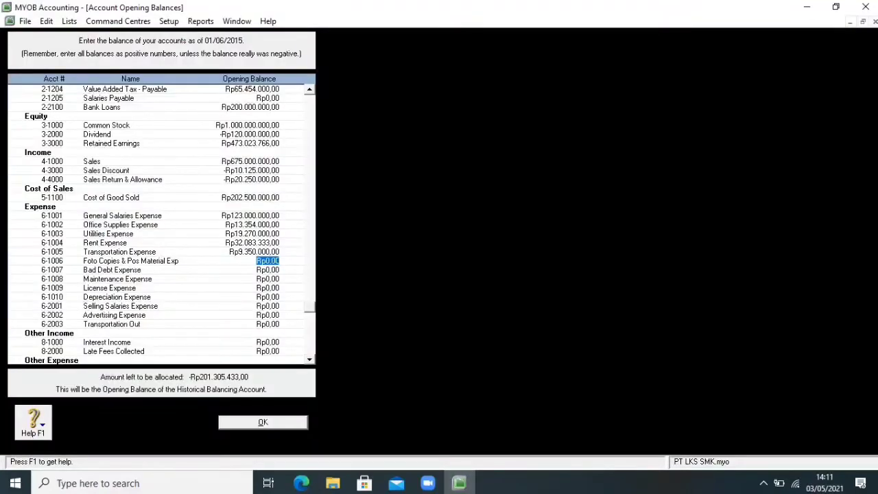
pyautogui.press('BackSpace')
pyautogui.rightClick(274, 261)
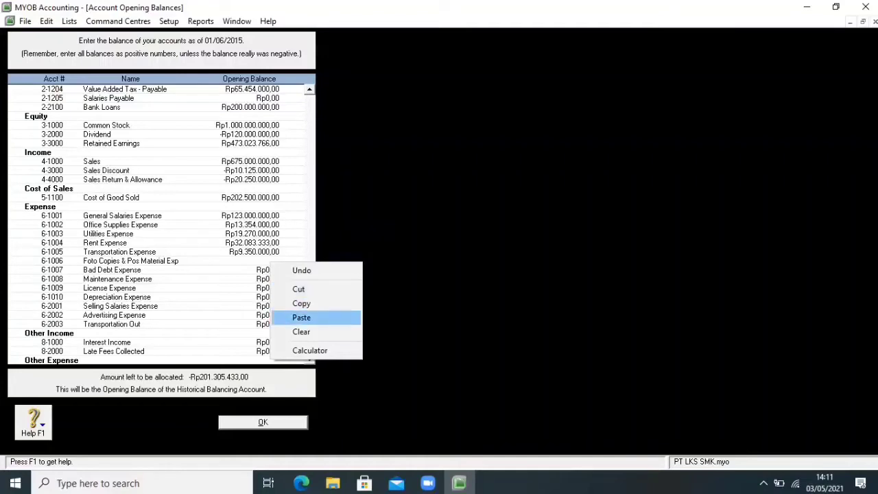
pyautogui.click(301, 317)
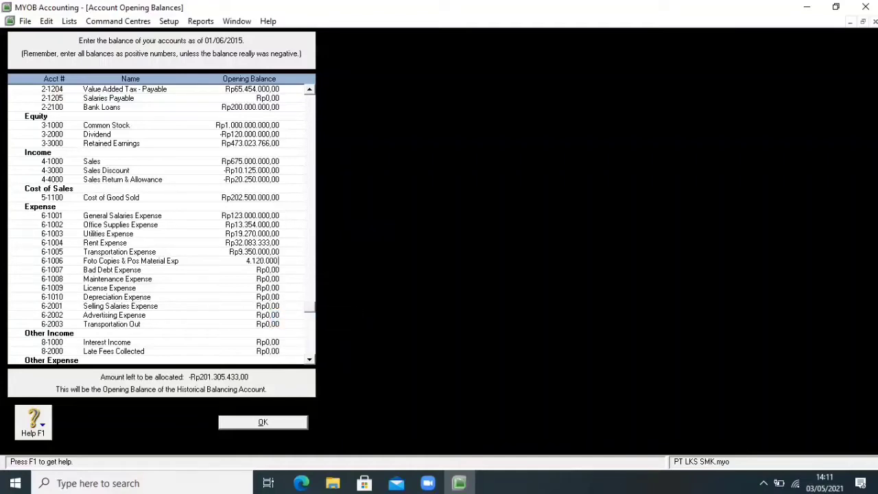
pyautogui.press('Tab')
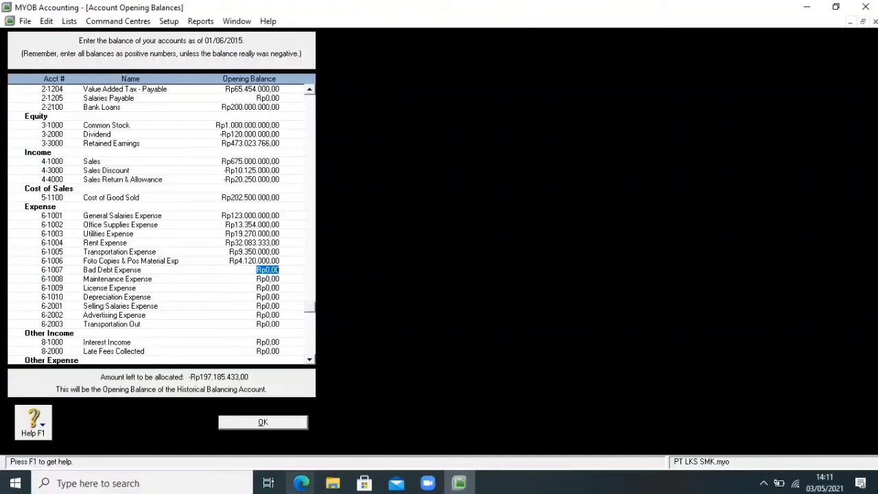
# Step: Copy the Bad Debt Expense amount 5.318.000 from page 7 of Soal LKS MYOB.pdf and paste it as that account's opening balance in MYOB
pyautogui.click(301, 483)
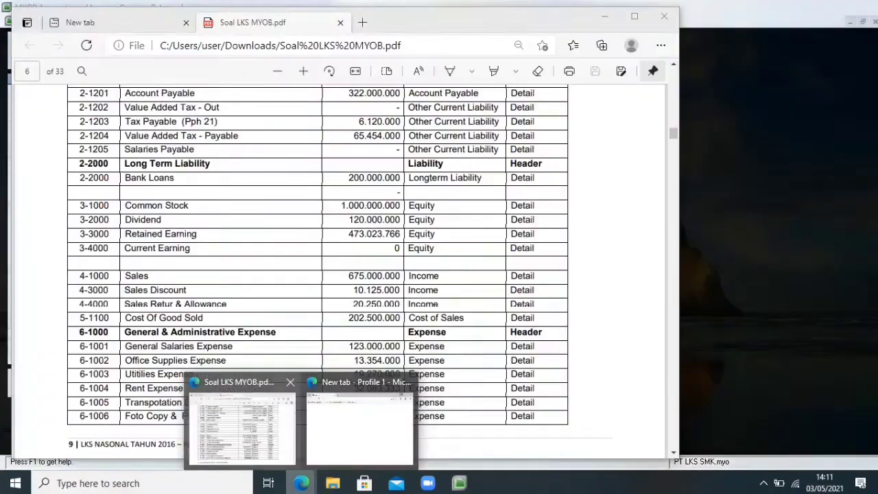
pyautogui.click(242, 423)
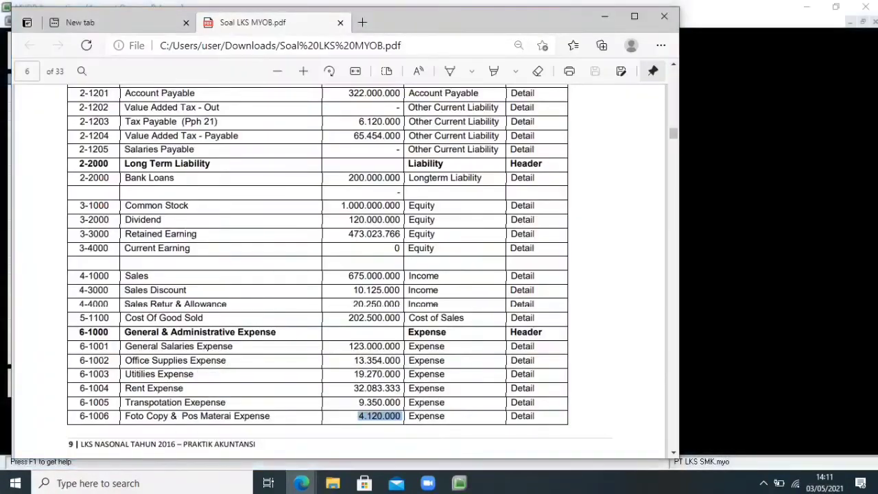
pyautogui.scroll(-5, 339, 268)
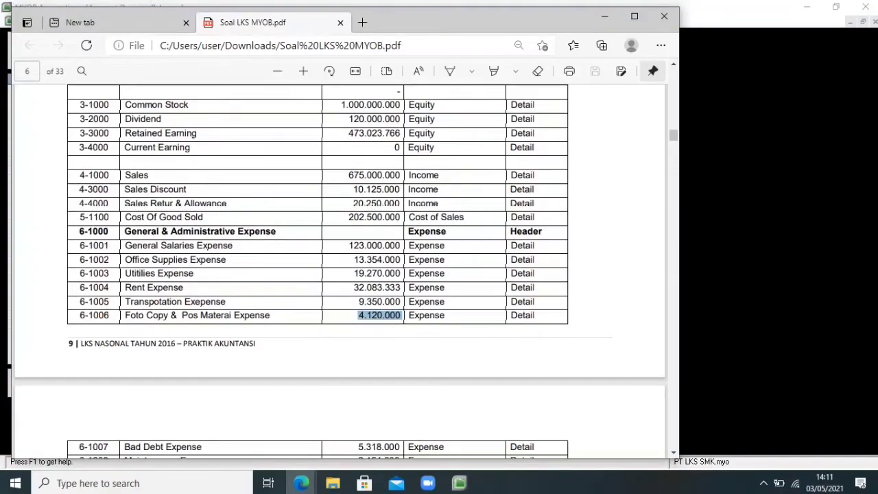
pyautogui.scroll(-5, 339, 267)
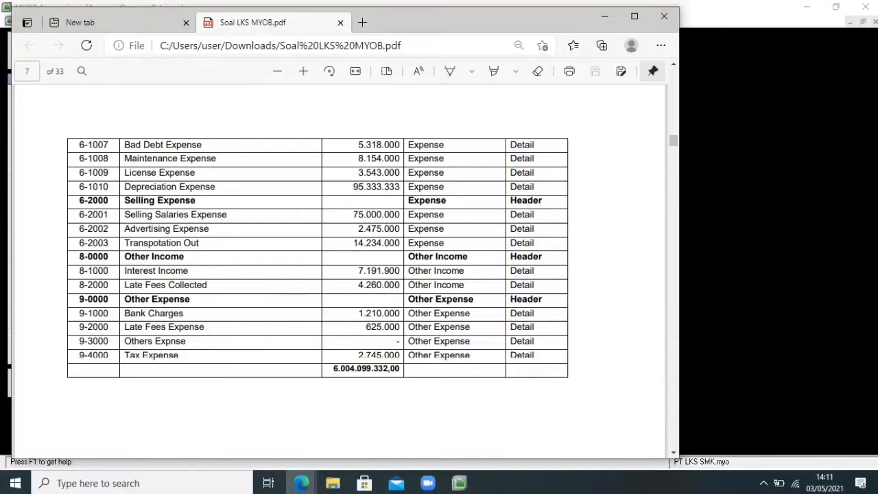
pyautogui.moveTo(358, 145); pyautogui.dragTo(400, 145)
pyautogui.click(436, 71)
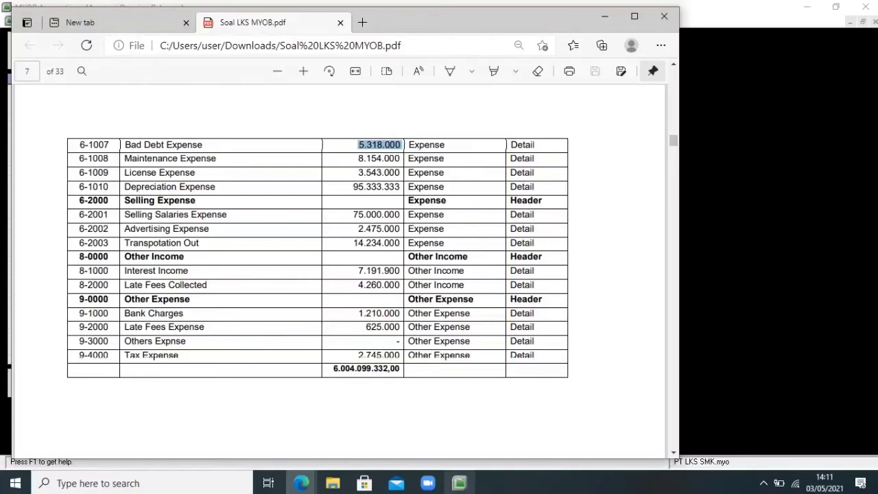
pyautogui.click(459, 483)
pyautogui.press('BackSpace')
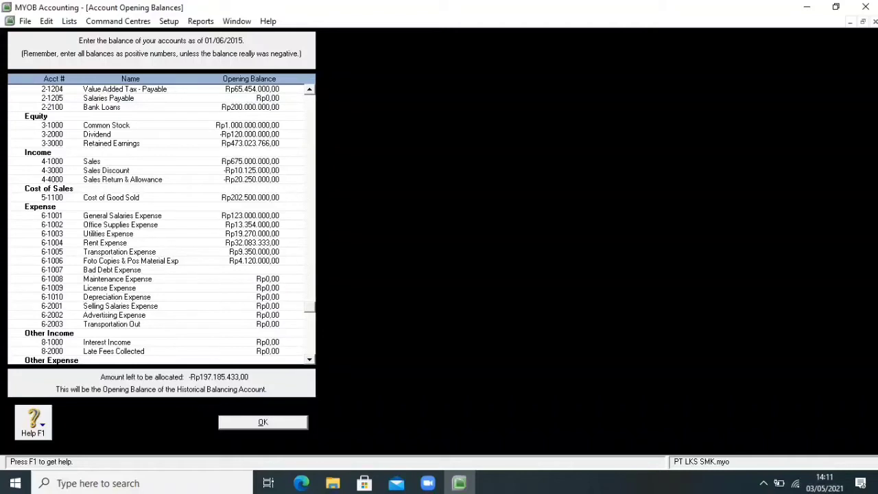
pyautogui.rightClick(286, 269)
pyautogui.click(299, 324)
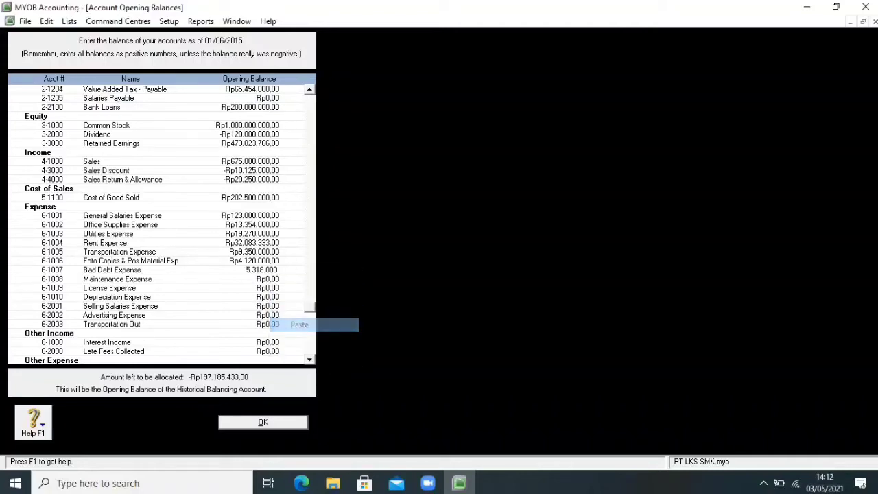
pyautogui.press('Tab')
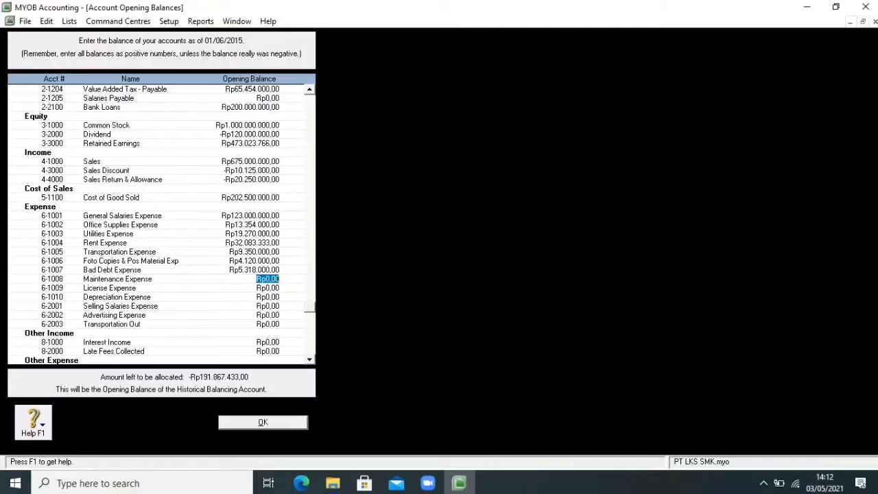
# Step: Copy the Maintenance Expense amount 8.154.000 from Soal LKS MYOB.pdf and paste it as that account's opening balance in MYOB
pyautogui.click(301, 482)
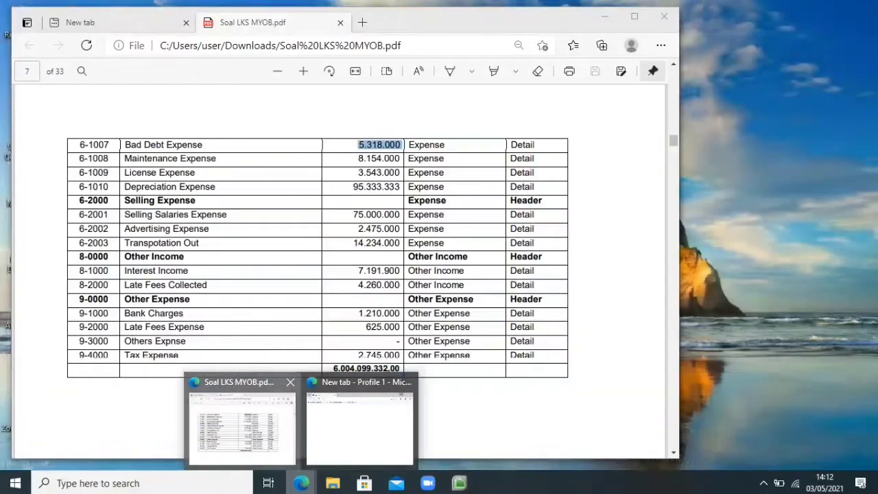
pyautogui.click(241, 422)
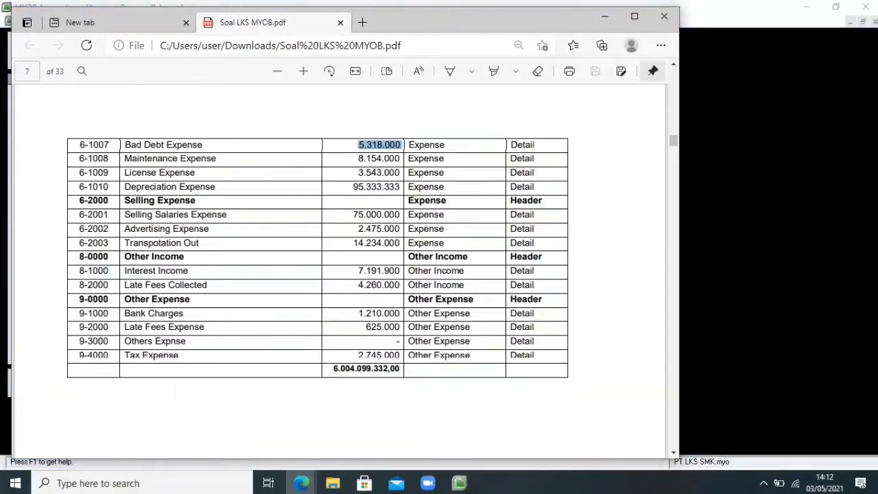
pyautogui.click(381, 159)
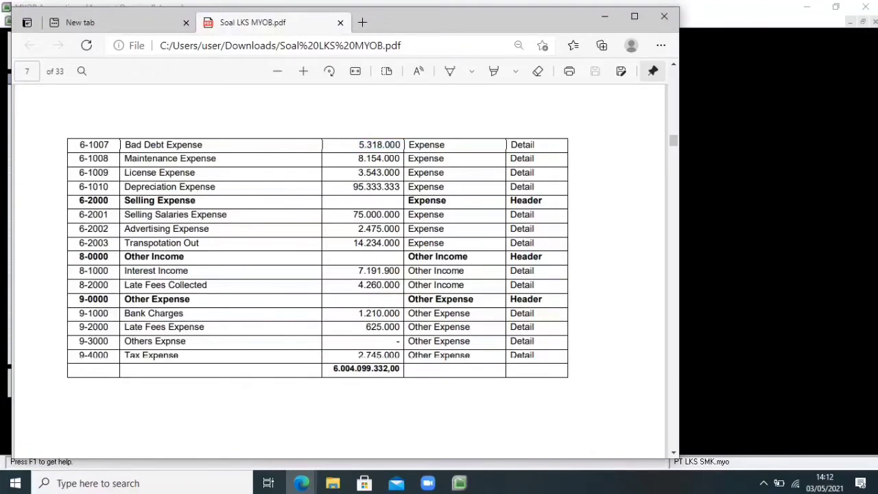
pyautogui.moveTo(401, 158); pyautogui.dragTo(358, 158)
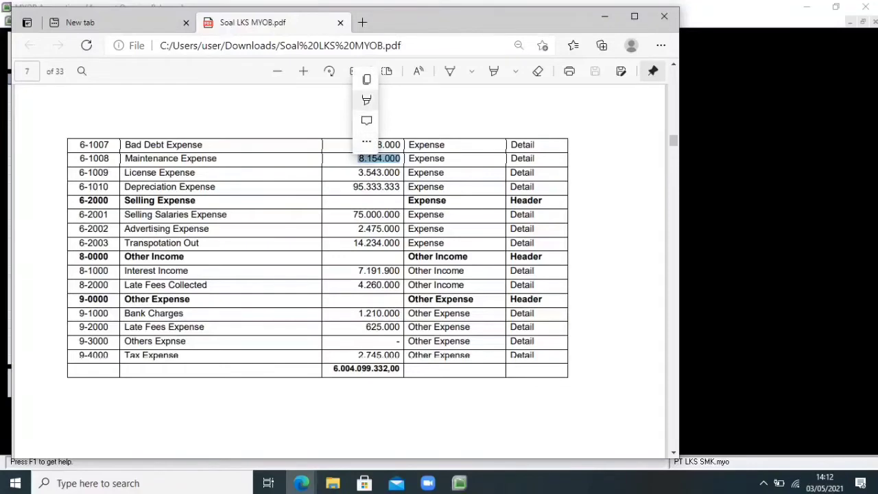
pyautogui.click(388, 79)
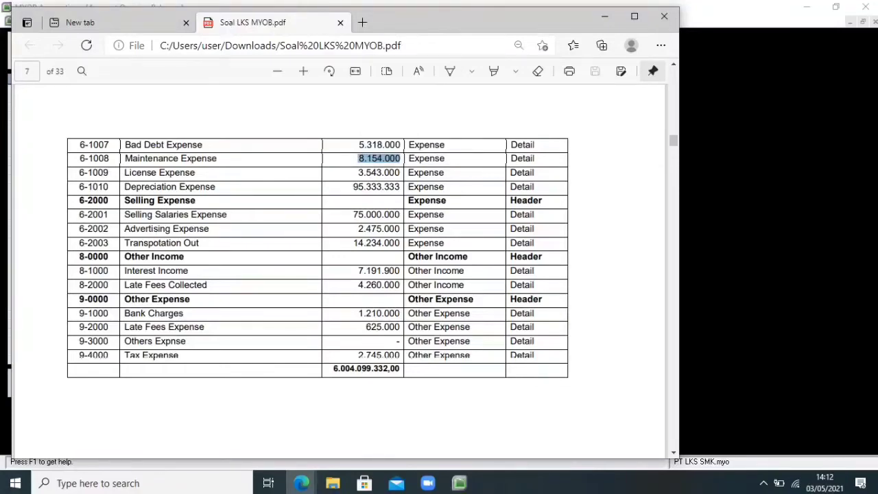
pyautogui.click(459, 483)
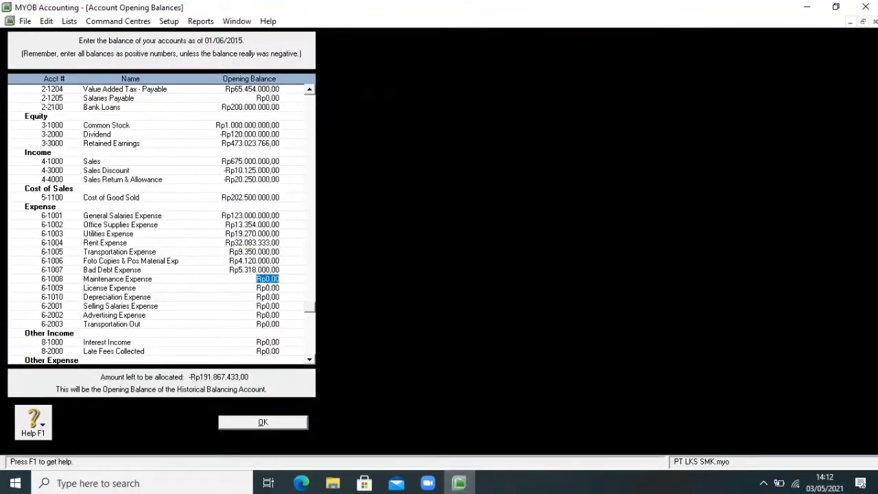
pyautogui.press('BackSpace')
pyautogui.rightClick(267, 280)
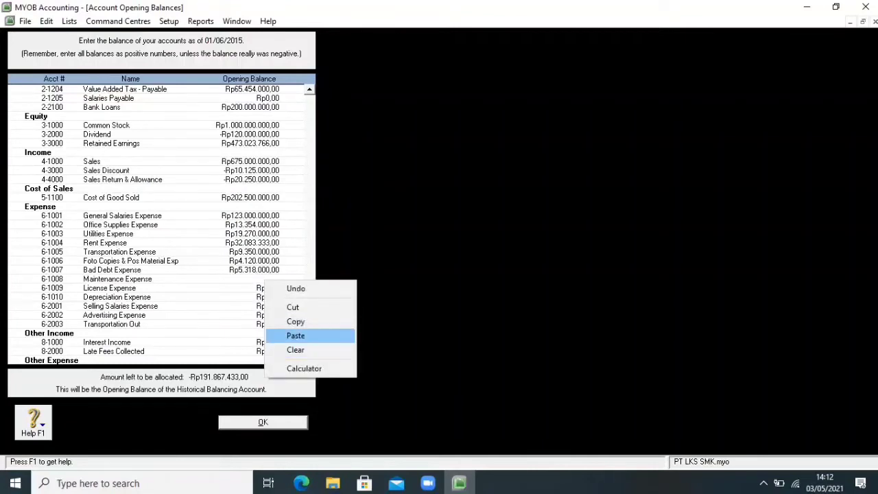
pyautogui.click(295, 336)
pyautogui.press('Tab')
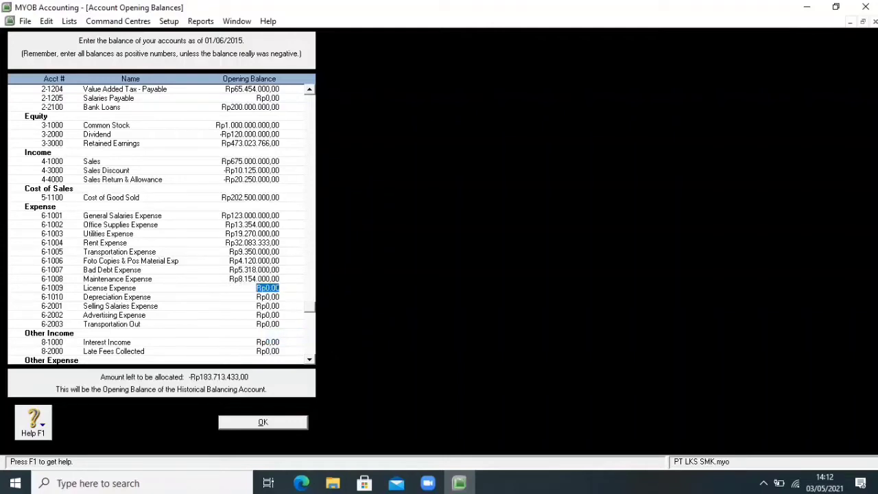
# Step: Copy the License Expense amount 3.543.000 from Soal LKS MYOB.pdf and paste it as that account's opening balance in MYOB
pyautogui.moveTo(301, 483)
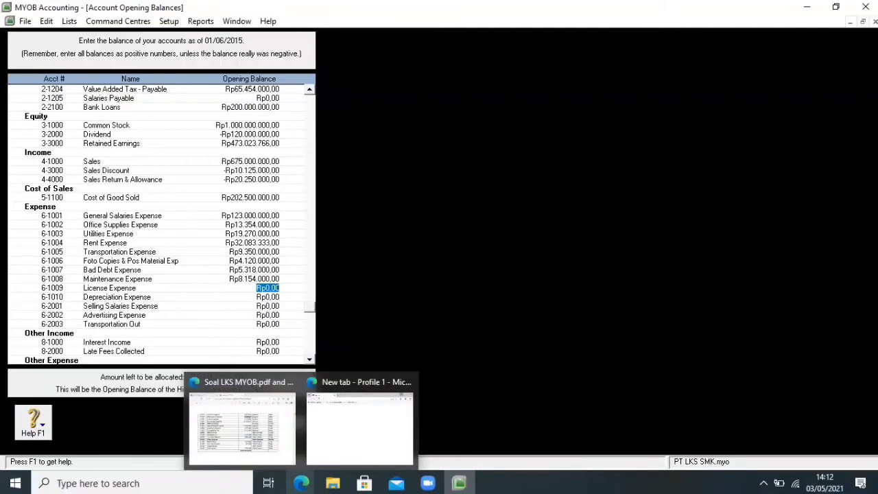
pyautogui.click(241, 422)
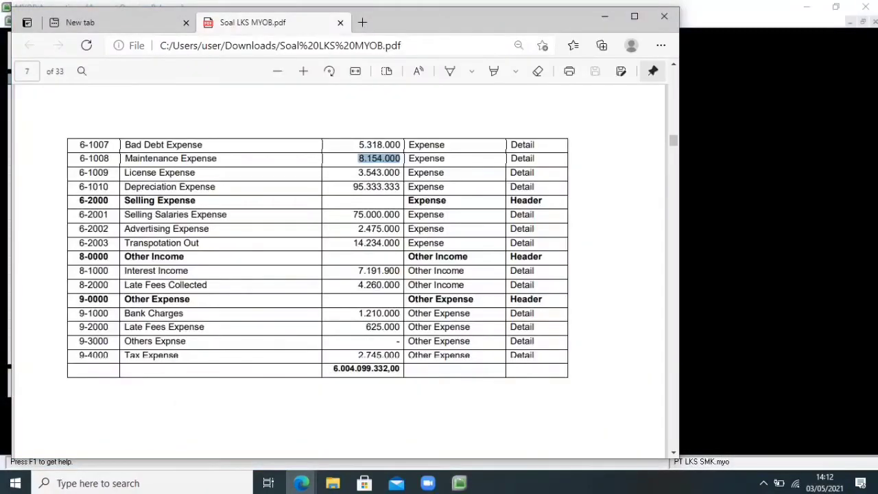
pyautogui.moveTo(401, 172); pyautogui.dragTo(358, 173)
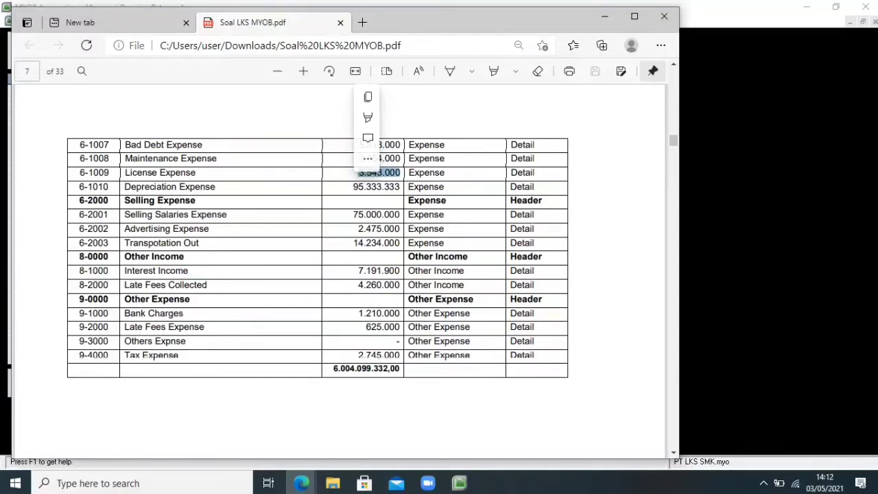
pyautogui.click(368, 98)
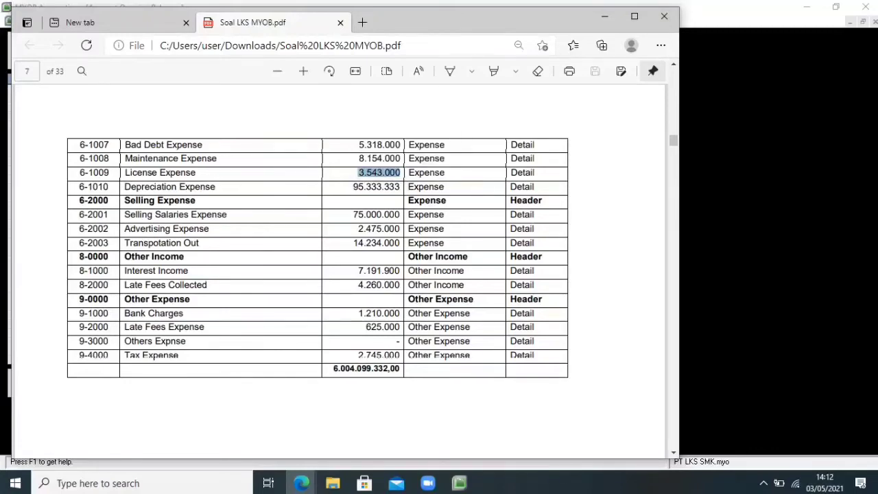
pyautogui.click(460, 482)
pyautogui.press('BackSpace')
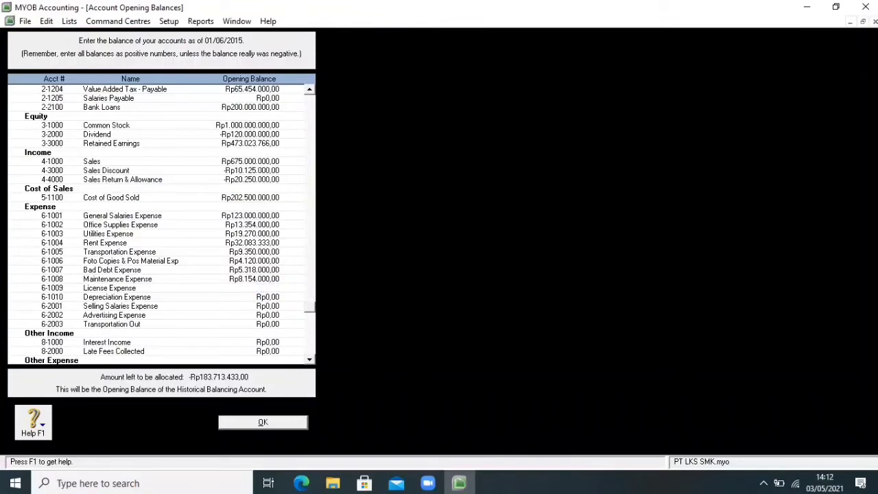
pyautogui.rightClick(272, 288)
pyautogui.click(302, 343)
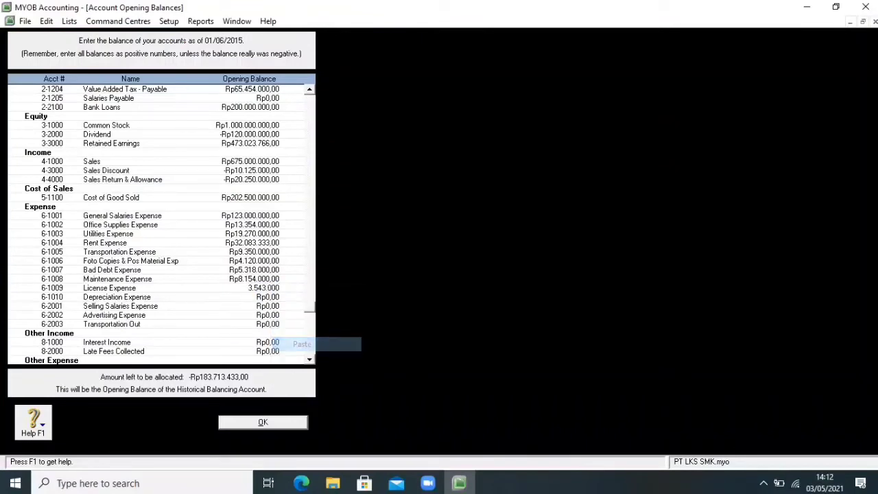
pyautogui.press('Tab')
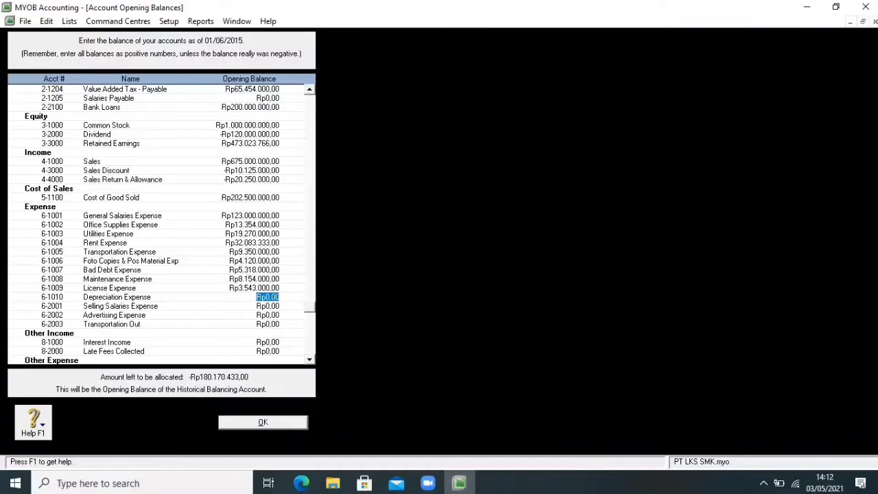
# Step: Copy the Depreciation Expense amount 95.333.333 from Soal LKS MYOB.pdf and paste it as that account's opening balance in MYOB
pyautogui.moveTo(302, 483)
pyautogui.click(240, 445)
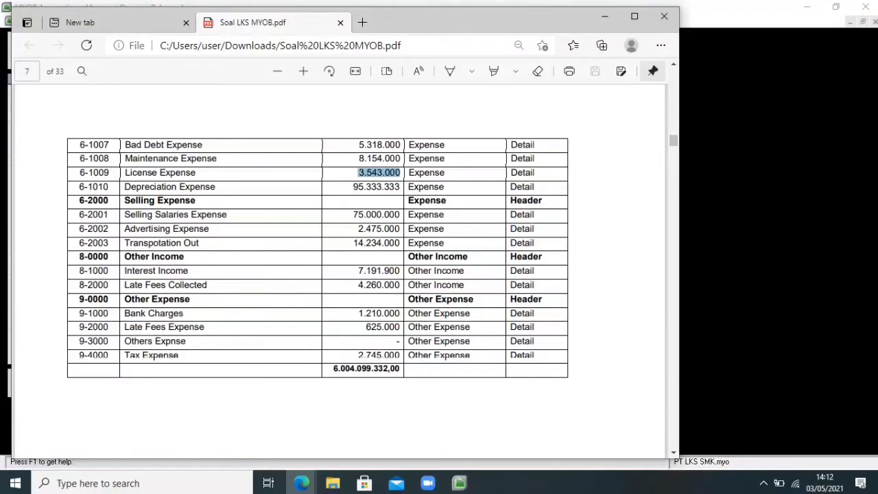
pyautogui.doubleClick(375, 187)
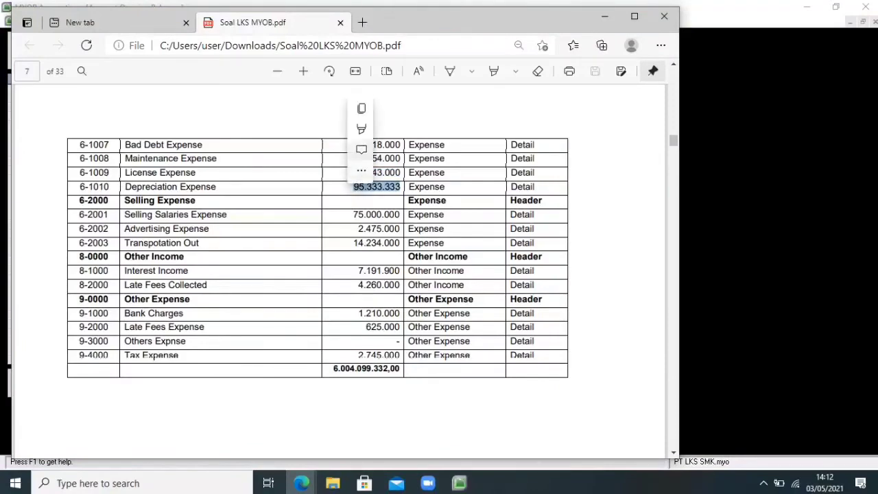
pyautogui.click(383, 109)
pyautogui.click(459, 483)
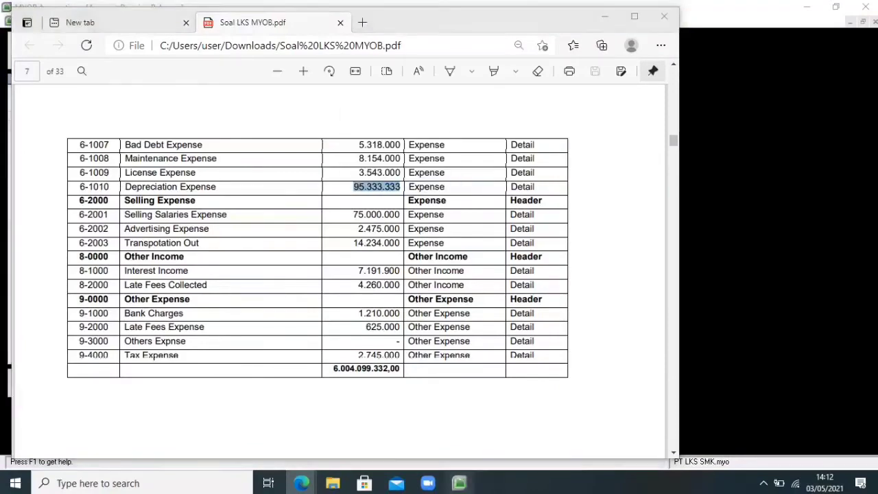
pyautogui.press('BackSpace')
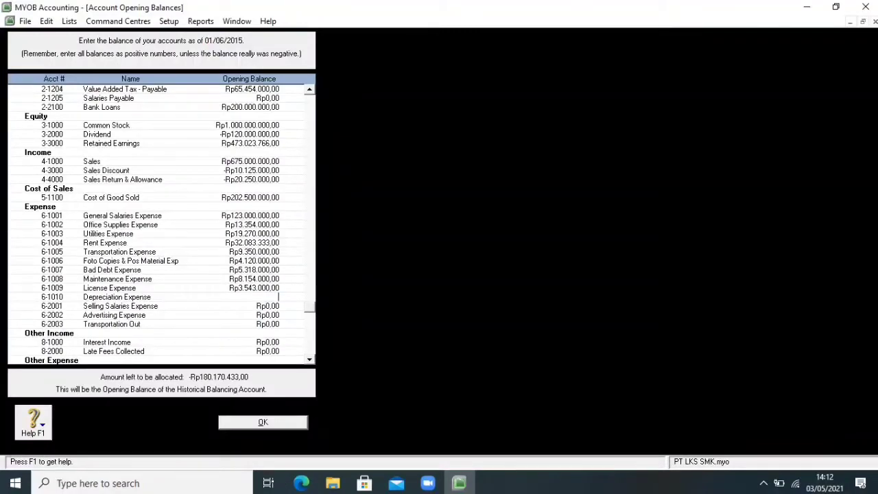
pyautogui.rightClick(277, 296)
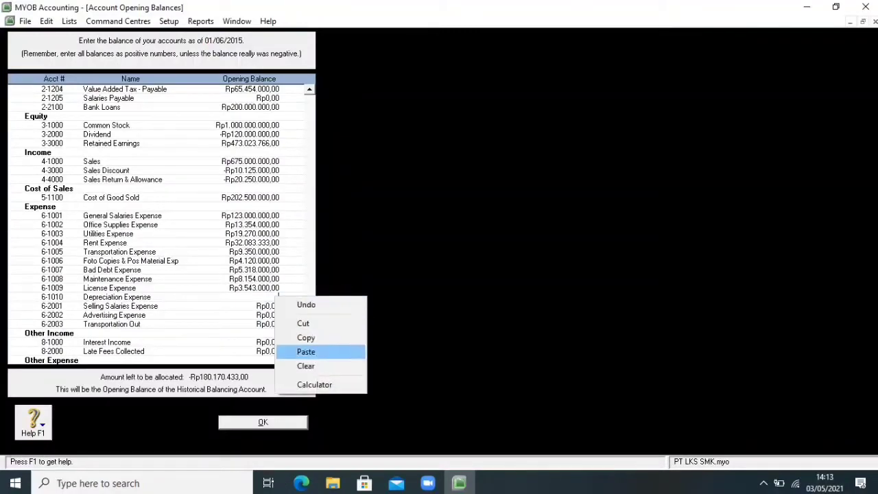
pyautogui.press('Return')
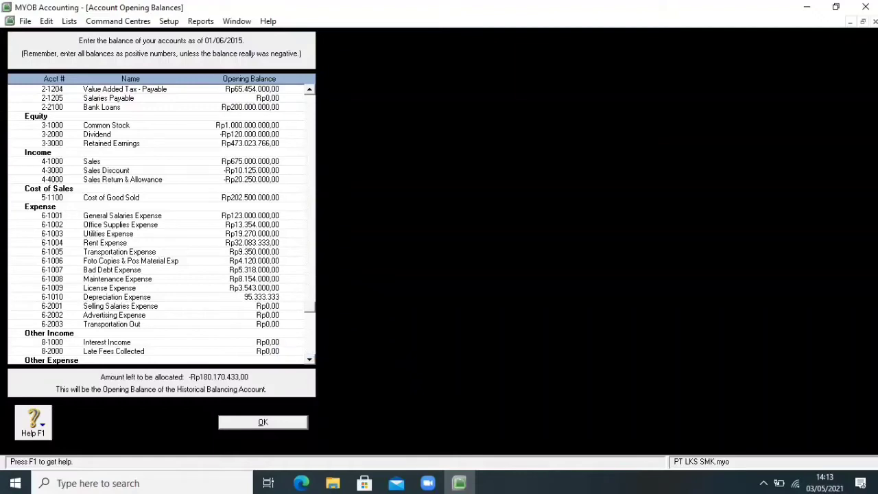
pyautogui.press('Tab')
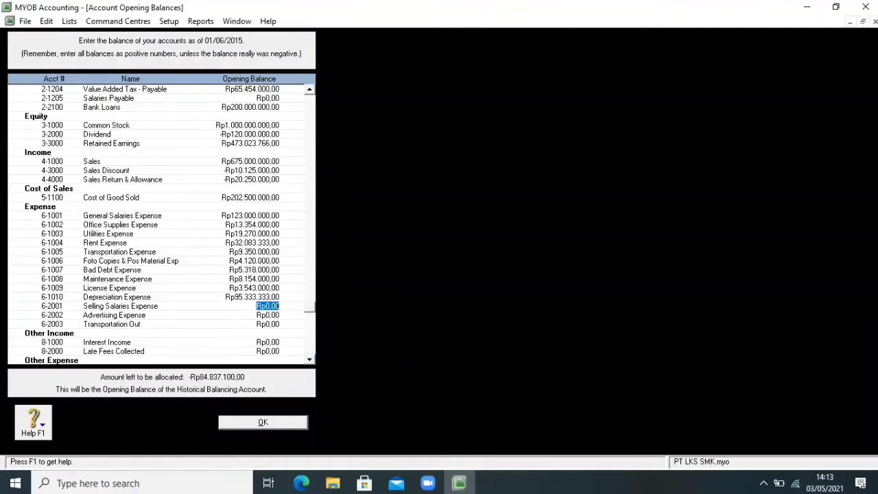
# Step: Copy the Selling Salaries Expense amount 75.000.000 from Soal LKS MYOB.pdf and paste it as that account's opening balance in MYOB
pyautogui.click(302, 482)
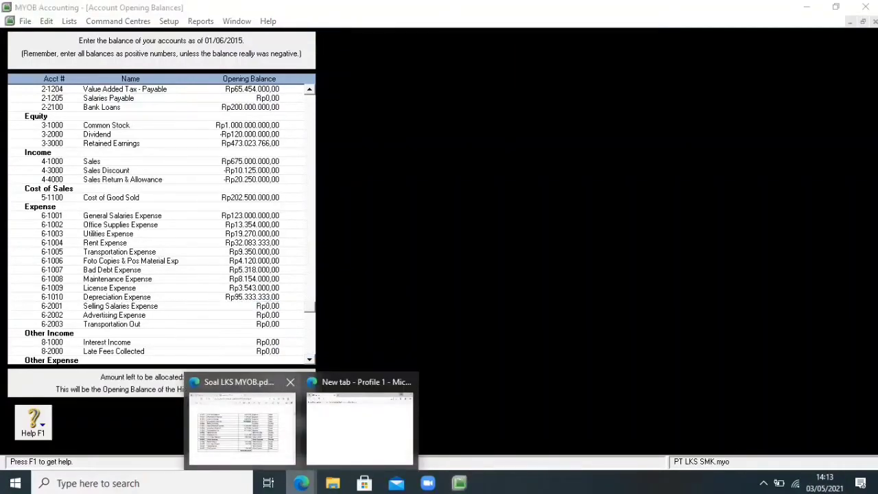
pyautogui.click(242, 421)
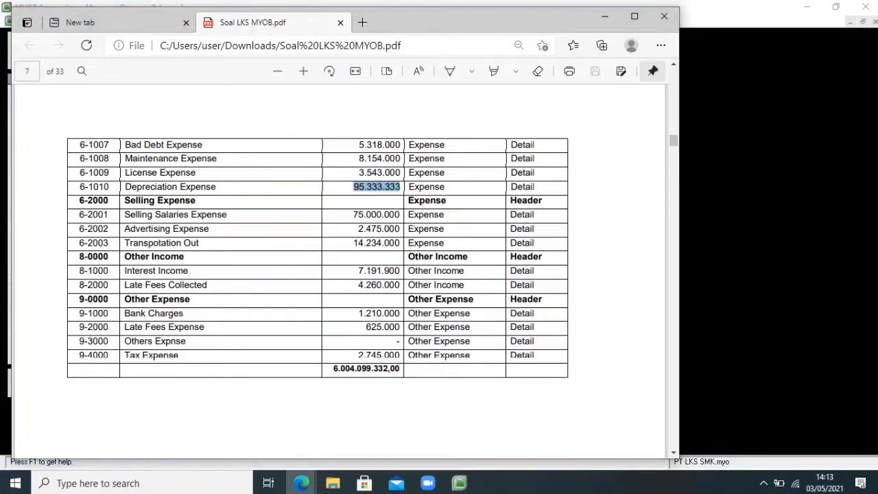
pyautogui.moveTo(353, 214); pyautogui.dragTo(403, 214)
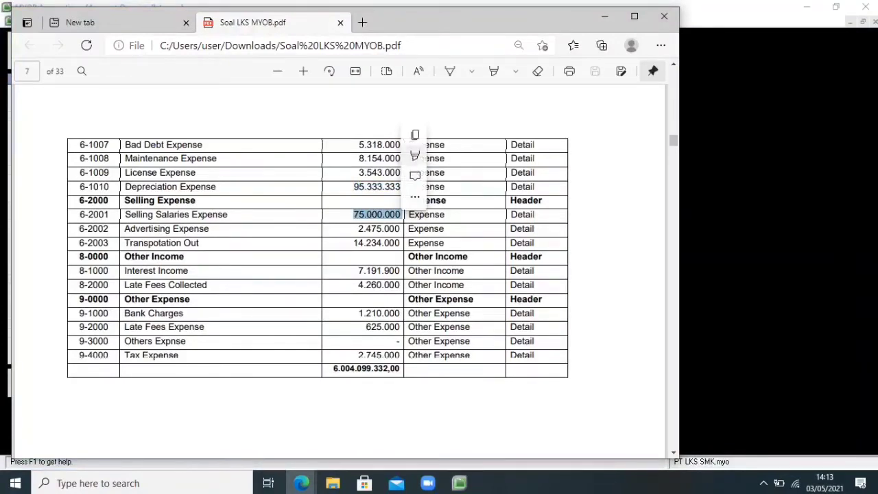
pyautogui.click(420, 135)
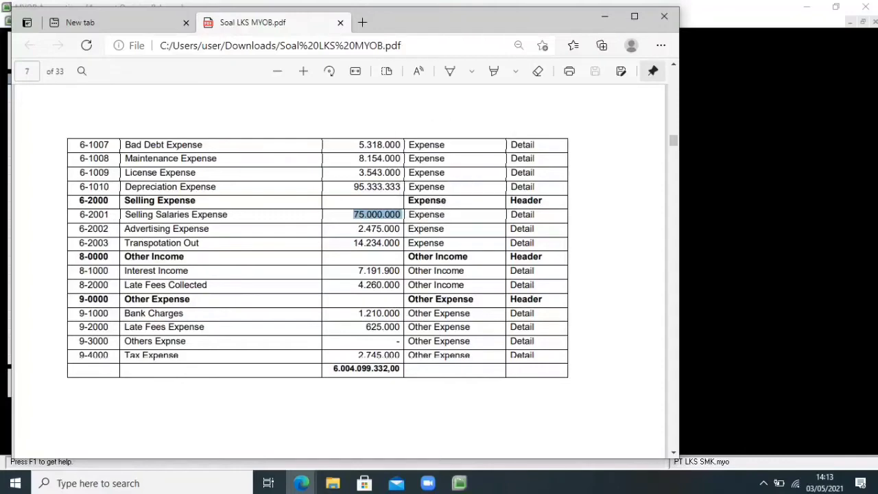
pyautogui.click(459, 482)
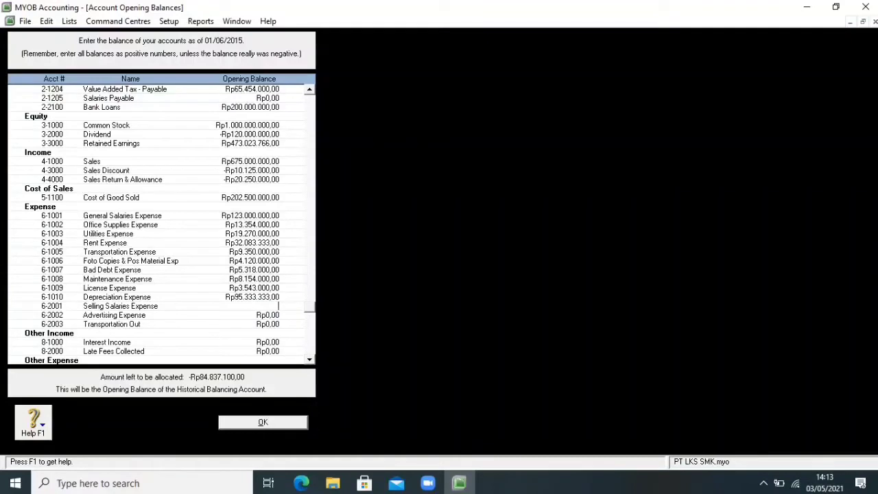
pyautogui.rightClick(288, 306)
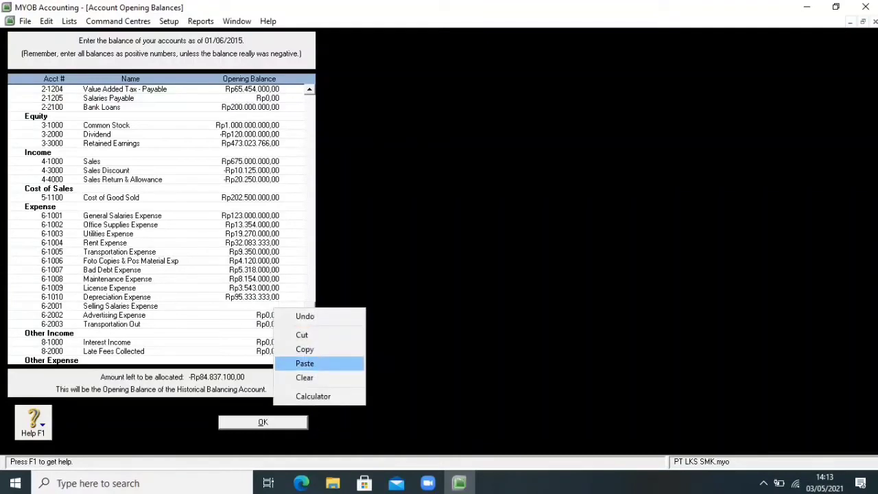
pyautogui.click(304, 362)
pyautogui.press('Tab')
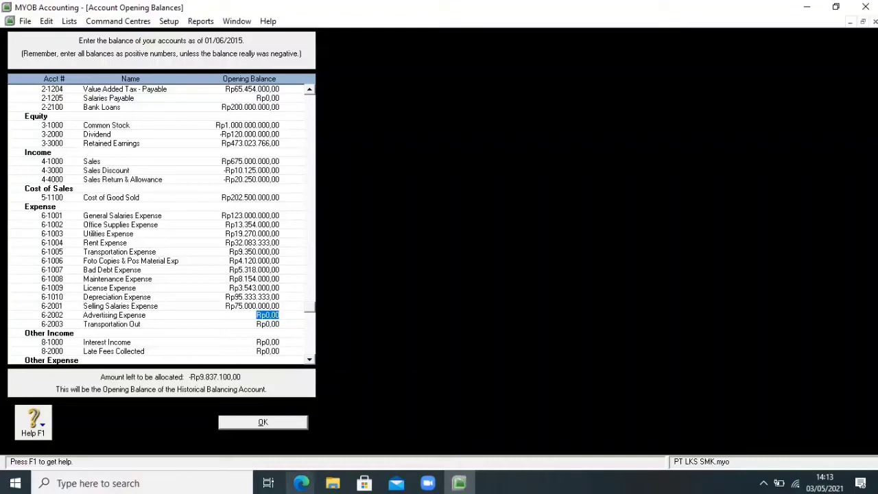
# Step: Copy the Advertising Expense amount 2.475.000 from Soal LKS MYOB.pdf and paste it as that account's opening balance in MYOB
pyautogui.moveTo(301, 482)
pyautogui.click(240, 426)
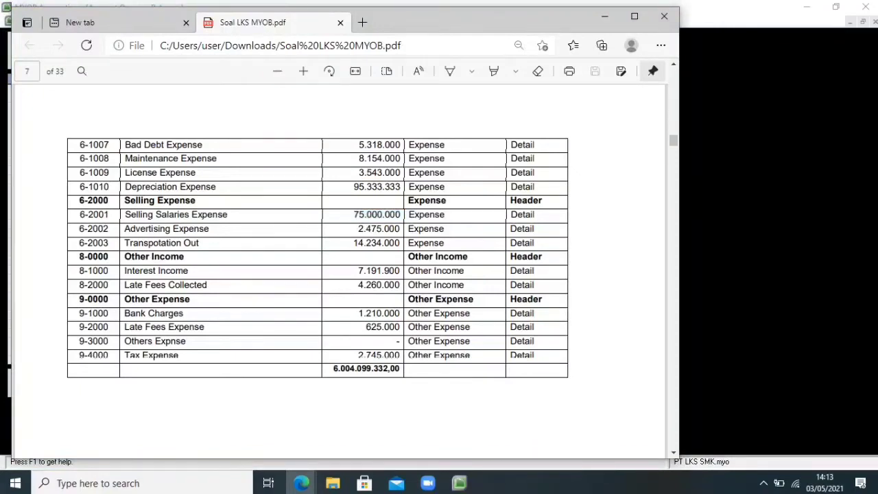
pyautogui.doubleClick(379, 228)
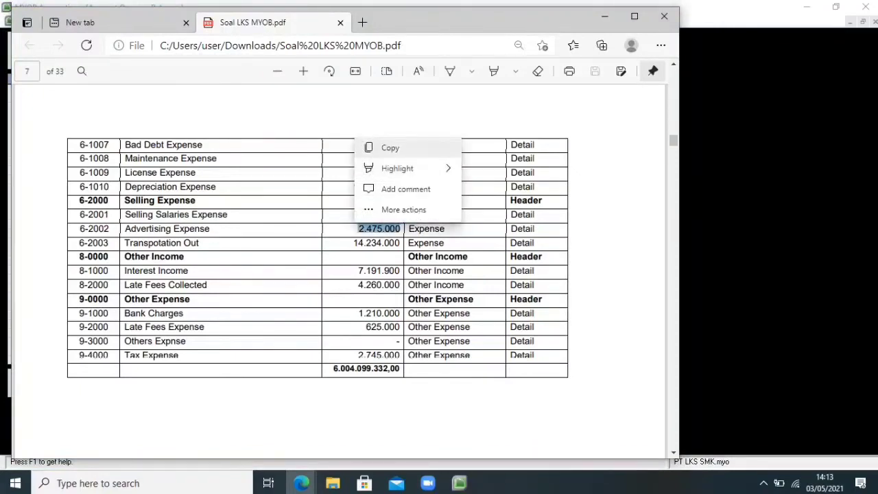
pyautogui.hotkey('ctrl', 'c')
pyautogui.click(458, 483)
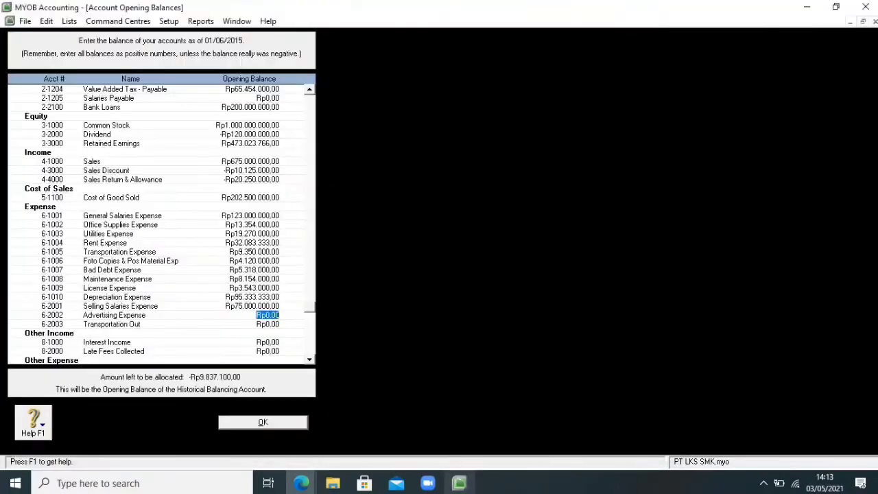
pyautogui.press('BackSpace')
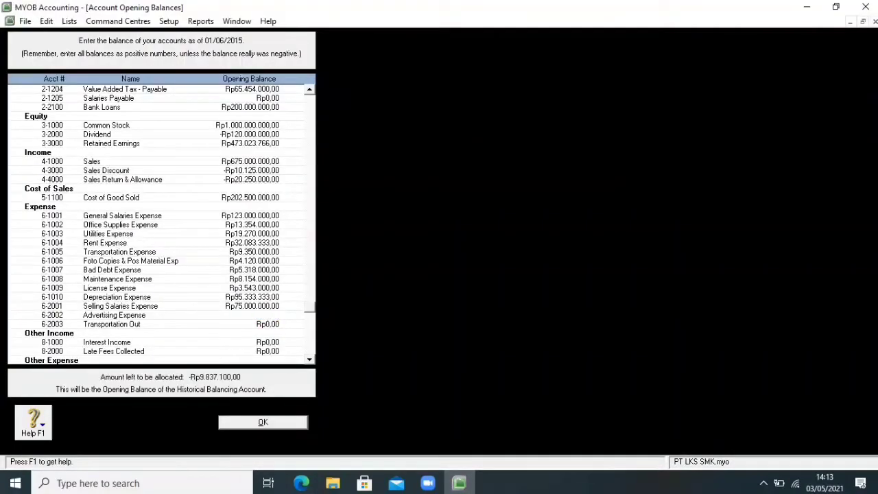
pyautogui.rightClick(273, 314)
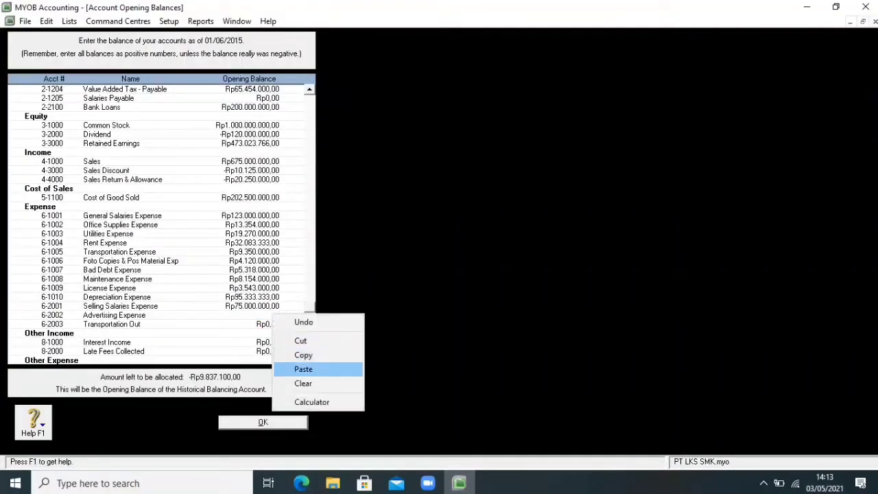
pyautogui.click(304, 369)
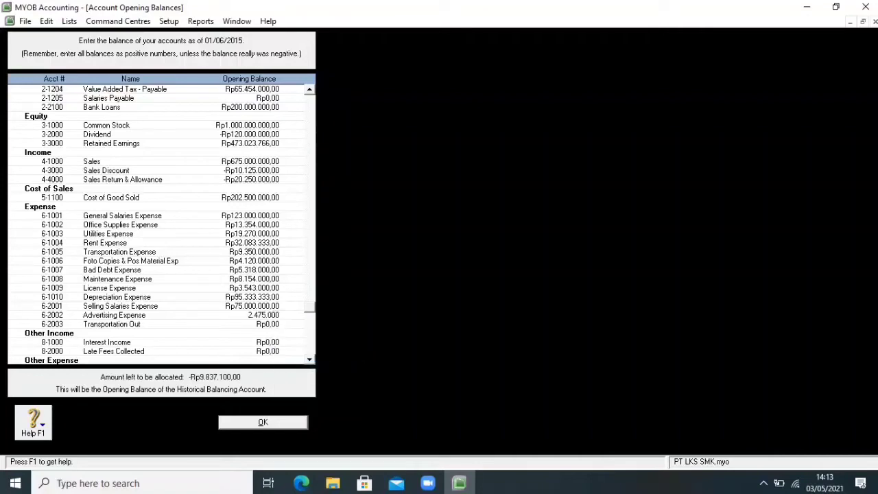
# Step: Copy the Transportation Out amount 14.234.000 from Soal LKS MYOB.pdf and paste it as that account's opening balance in MYOB
pyautogui.press('Tab')
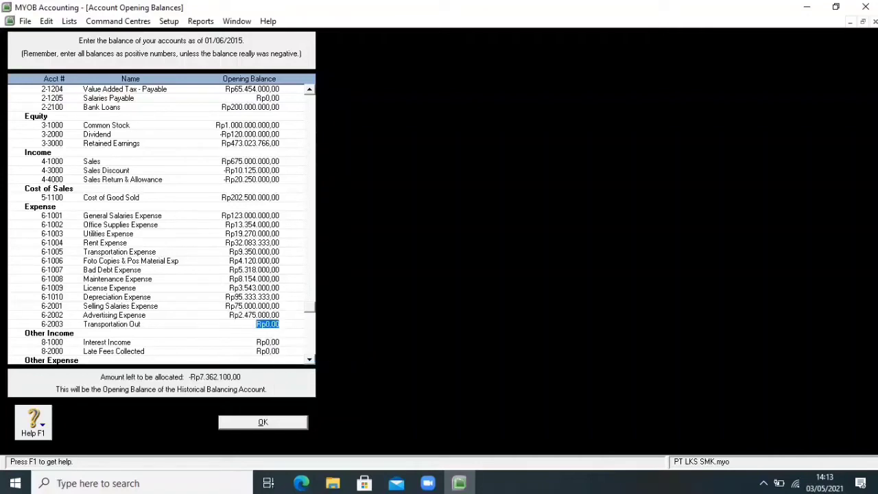
pyautogui.moveTo(301, 483)
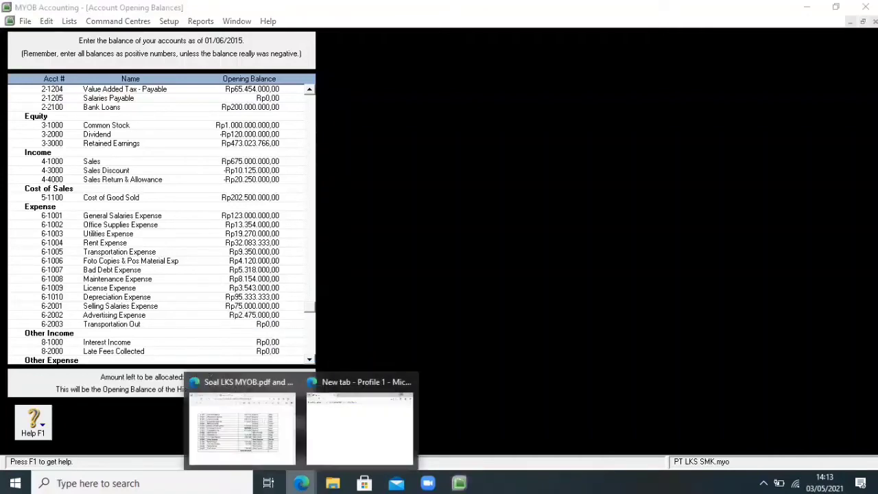
pyautogui.click(240, 446)
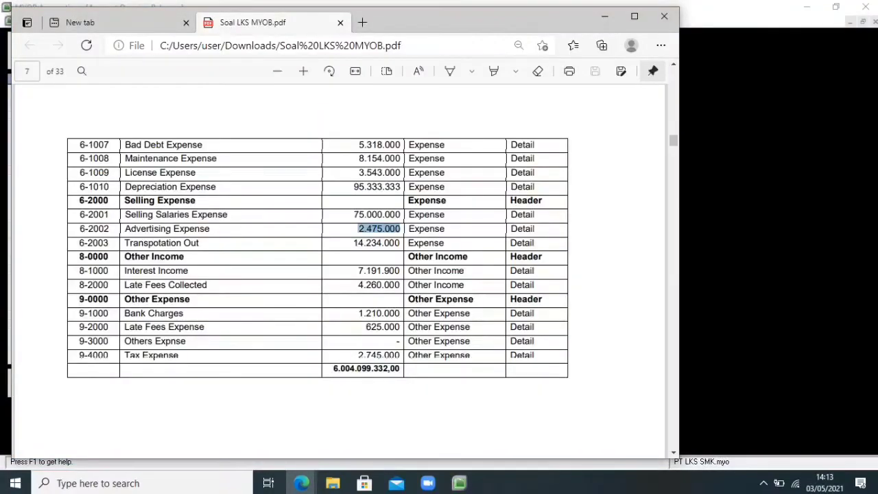
pyautogui.doubleClick(377, 243)
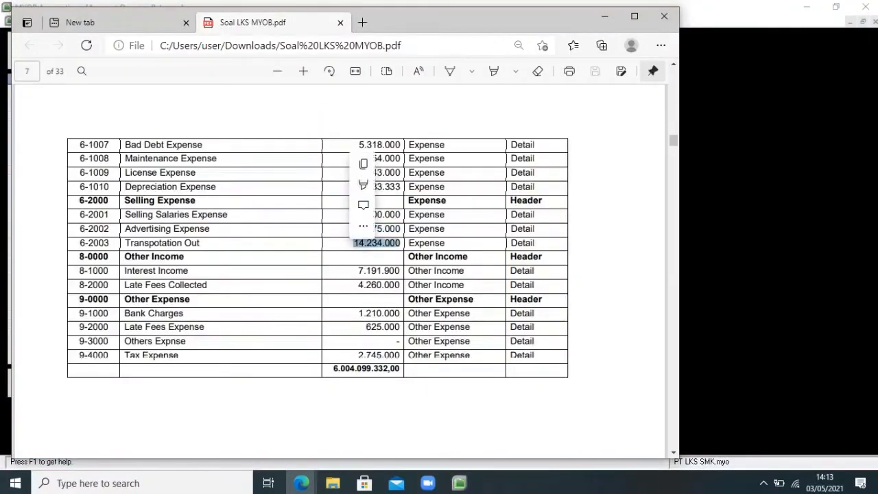
pyautogui.hotkey('ctrl', 'c')
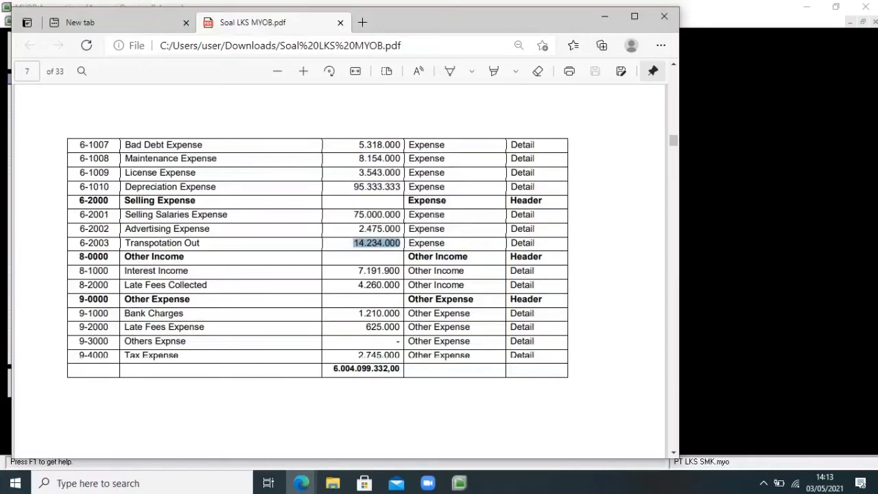
pyautogui.click(458, 483)
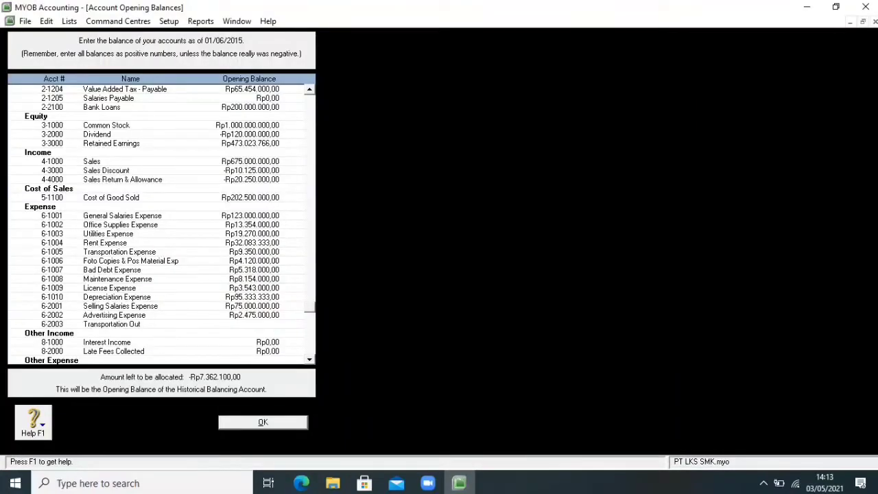
pyautogui.rightClick(264, 321)
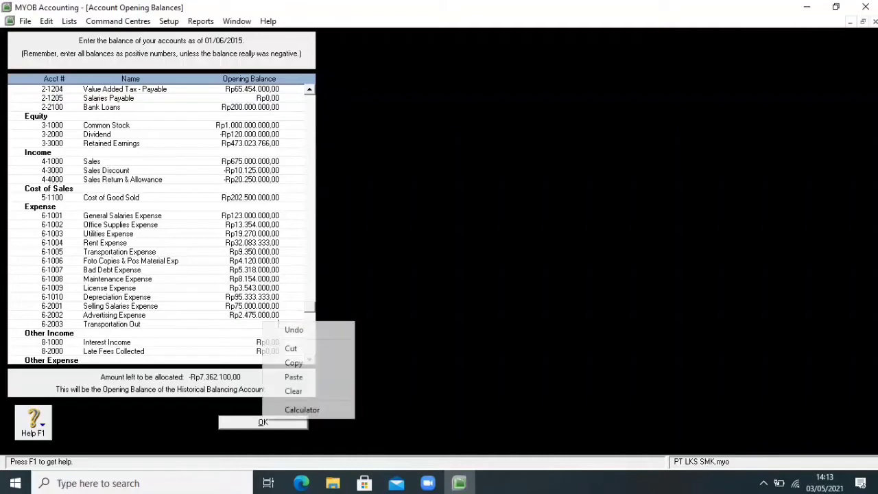
pyautogui.click(295, 377)
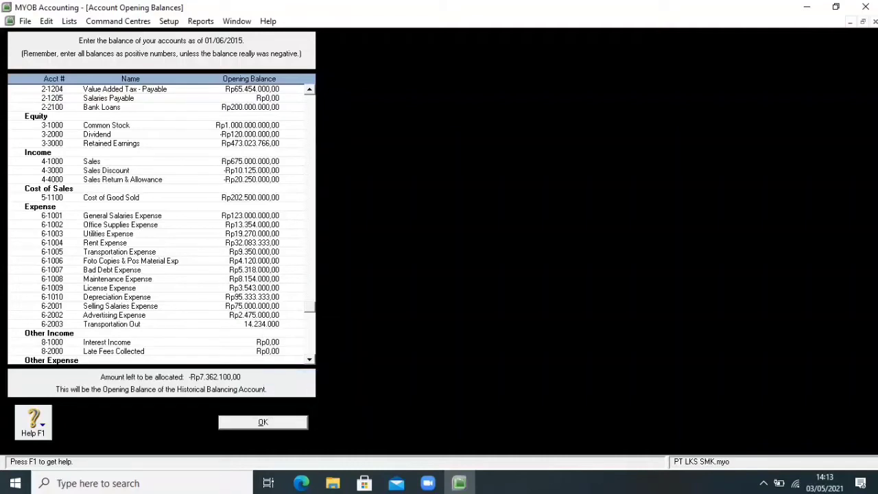
pyautogui.scroll(-2, 170, 225)
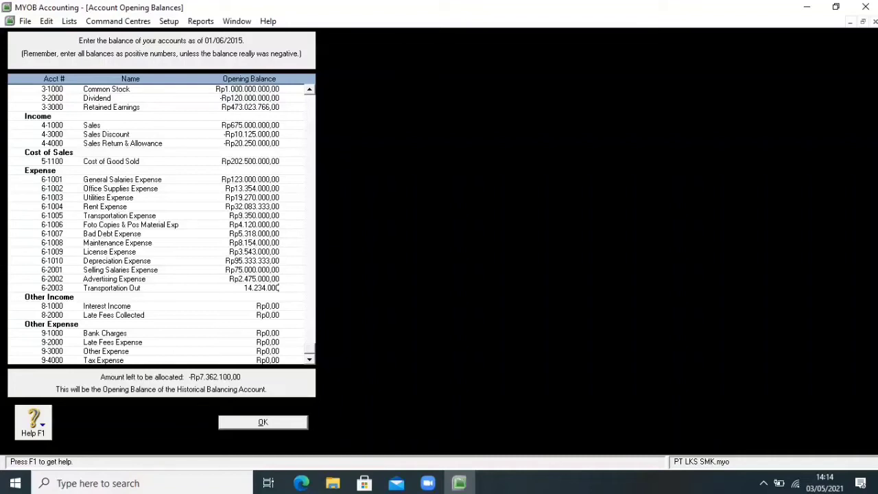
pyautogui.press('Tab')
# Step: Copy the Interest Income amount 7.191.900 from Soal LKS MYOB.pdf and paste it as that account's opening balance in MYOB
pyautogui.press('BackSpace')
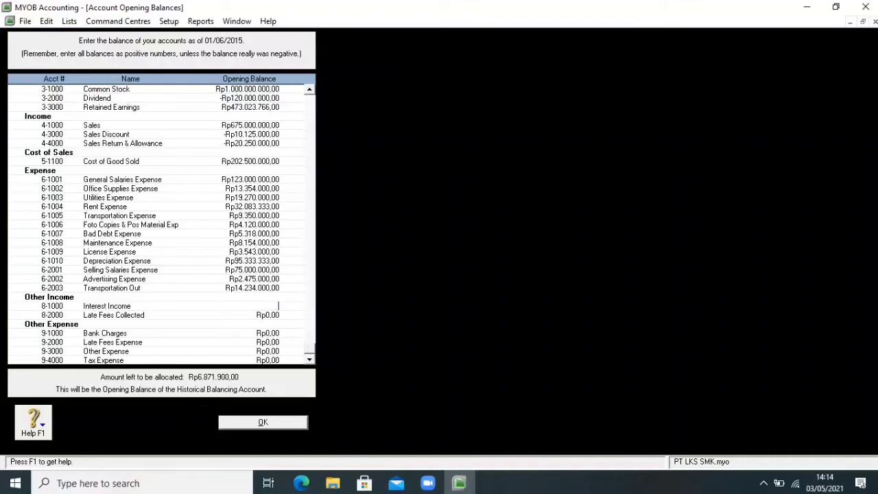
pyautogui.moveTo(301, 483)
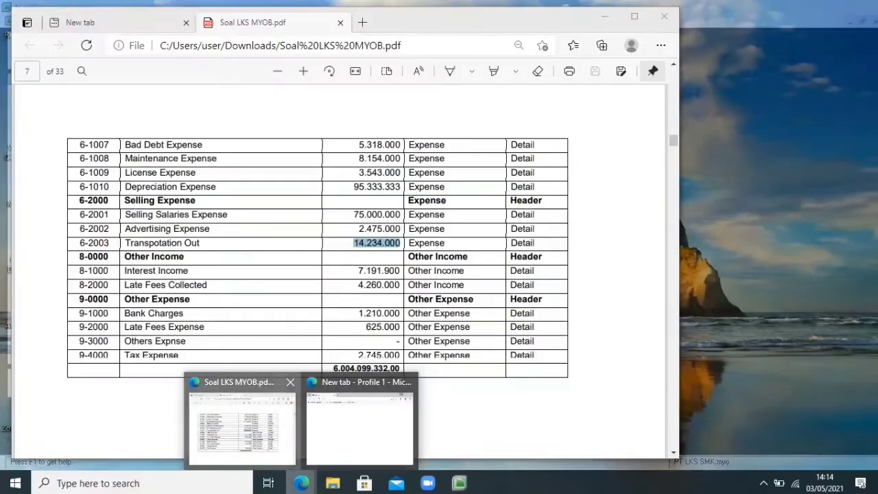
pyautogui.click(241, 420)
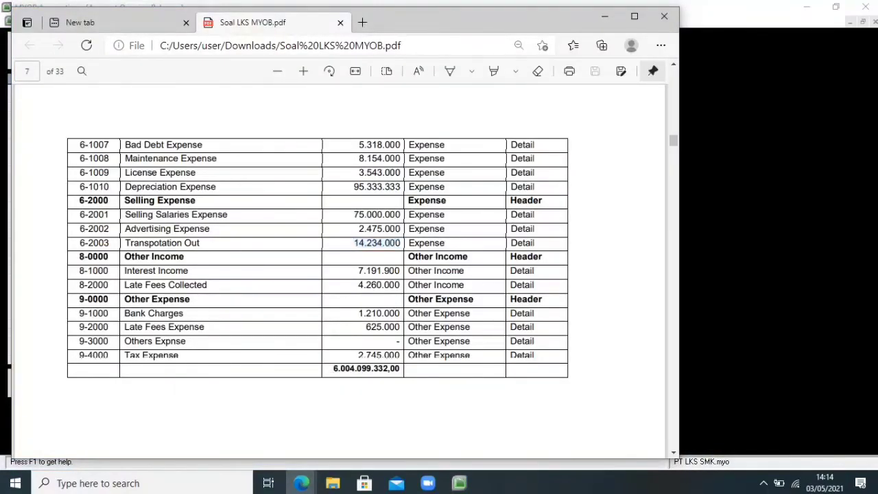
pyautogui.doubleClick(379, 270)
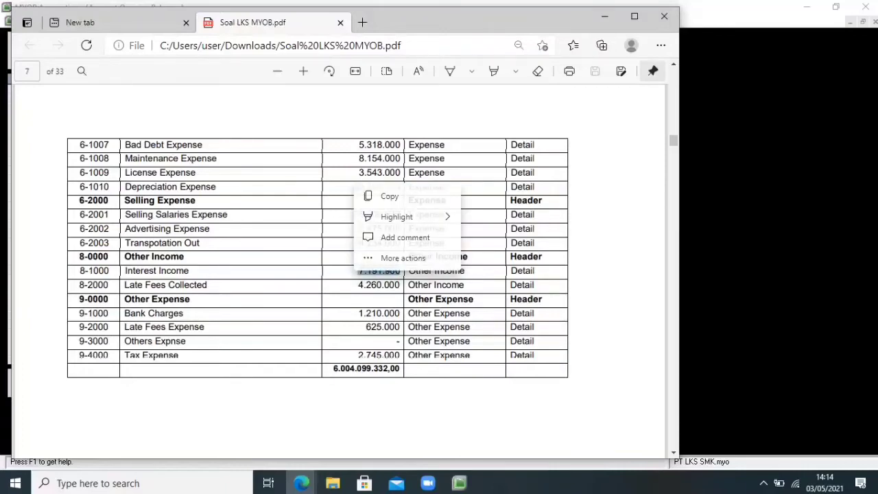
pyautogui.click(367, 196)
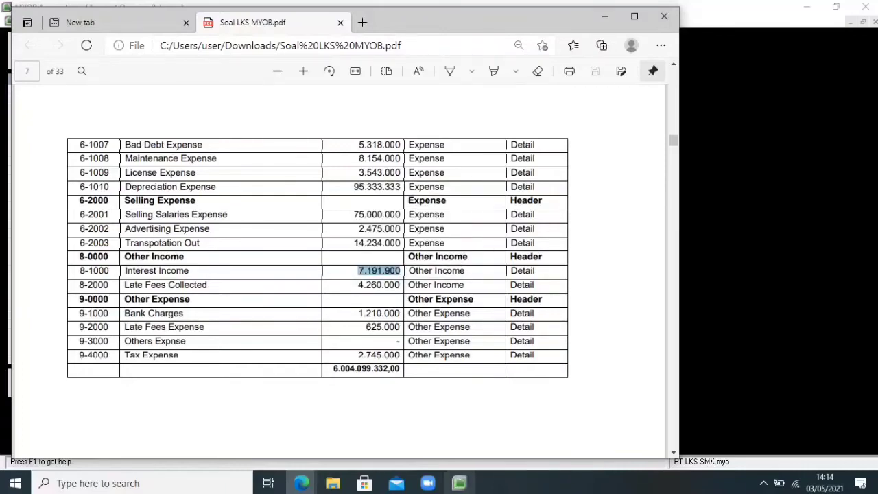
pyautogui.click(459, 482)
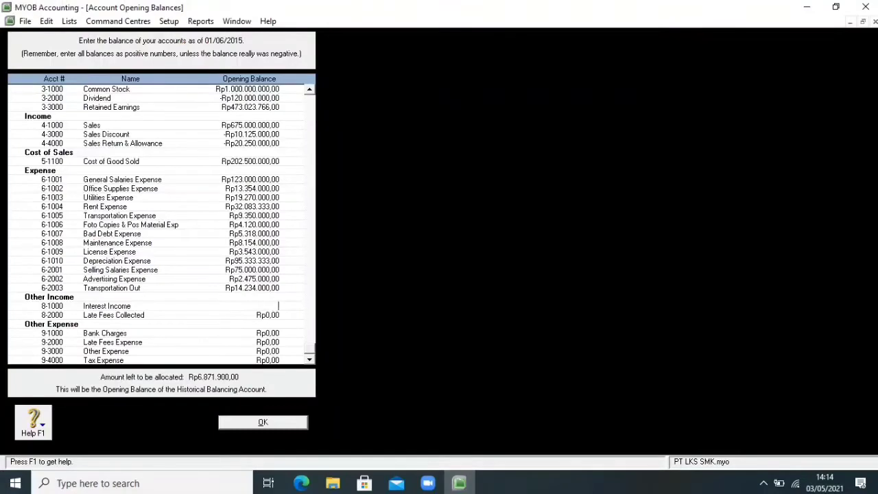
pyautogui.rightClick(288, 306)
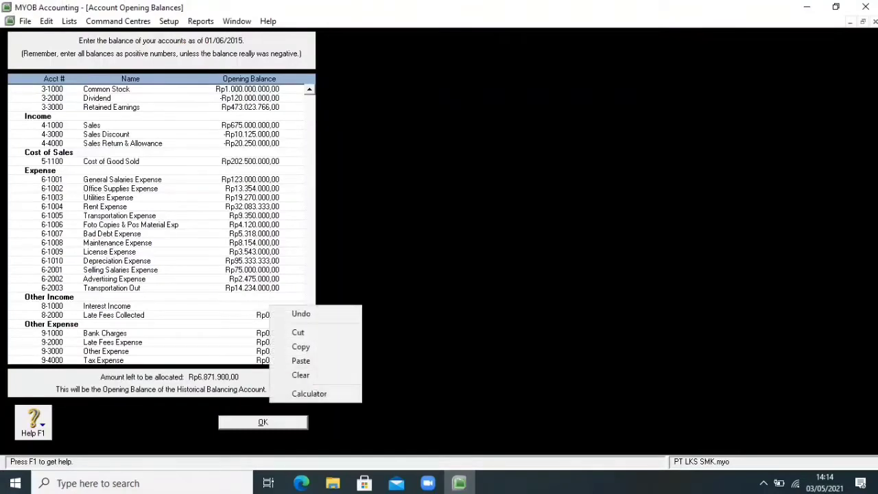
pyautogui.click(310, 360)
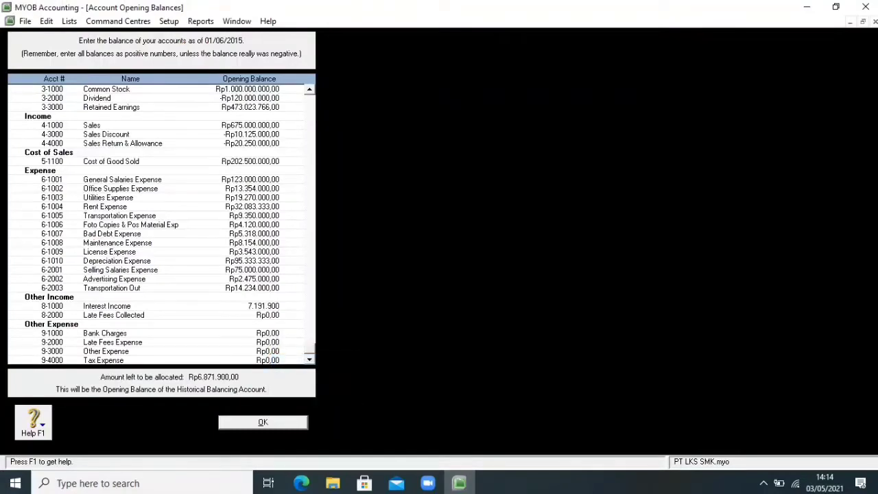
pyautogui.click(267, 314)
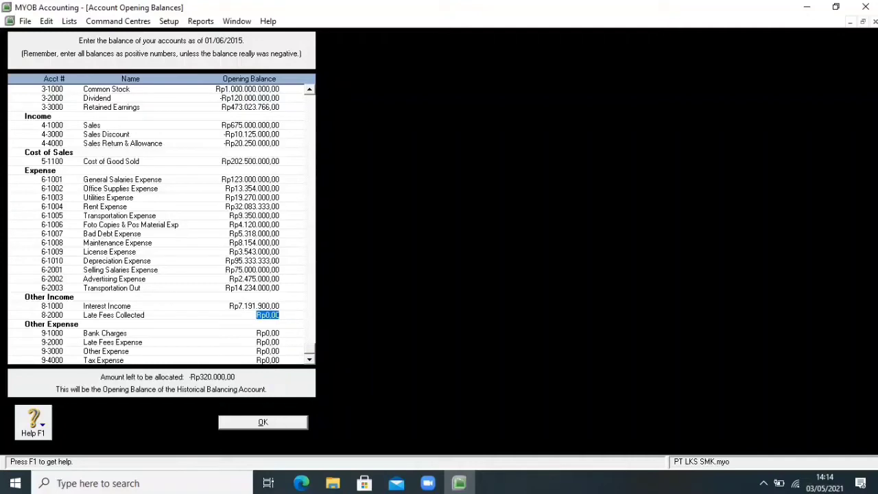
# Step: Copy the Late Fees Collected amount 4.260.000 from Soal LKS MYOB.pdf and paste it as that account's opening balance in MYOB
pyautogui.moveTo(300, 482)
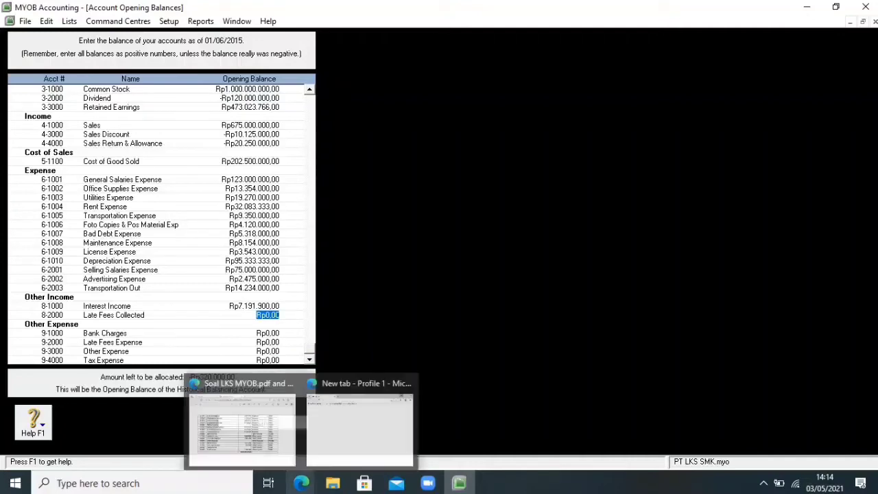
pyautogui.click(243, 422)
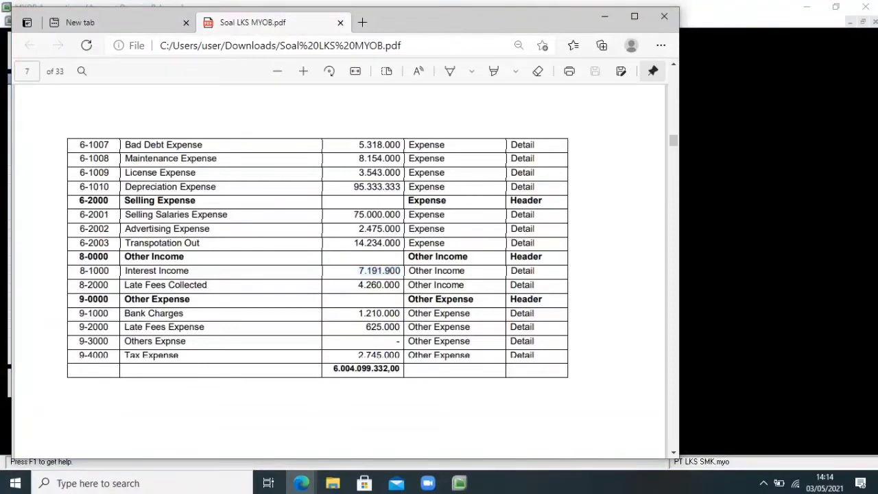
pyautogui.moveTo(401, 285); pyautogui.dragTo(359, 285)
pyautogui.hotkey('ctrl', 'c')
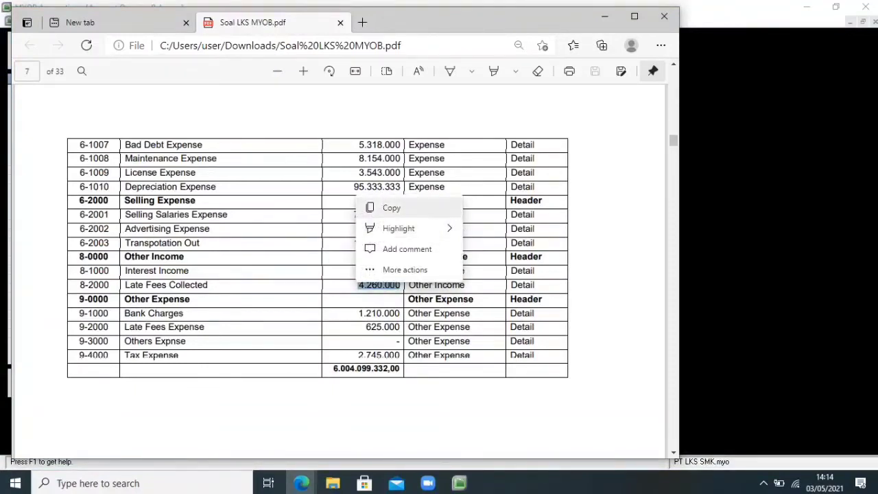
pyautogui.click(392, 207)
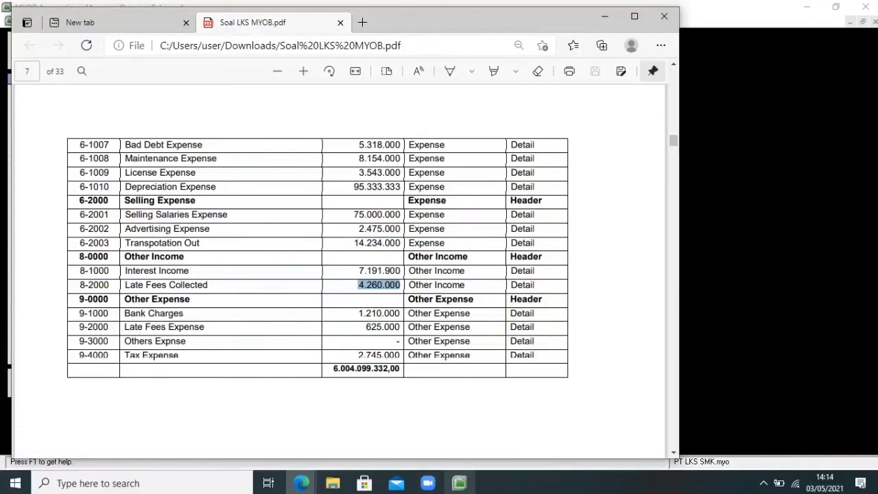
pyautogui.click(459, 483)
pyautogui.press('BackSpace')
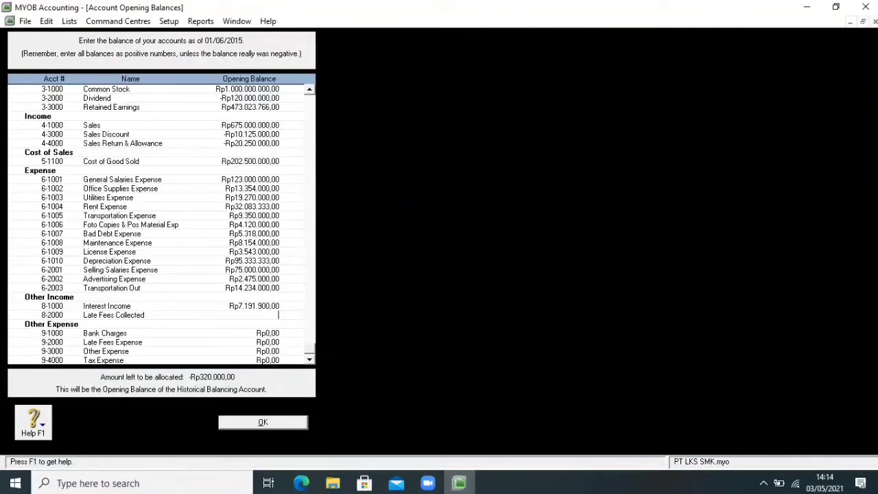
pyautogui.rightClick(284, 315)
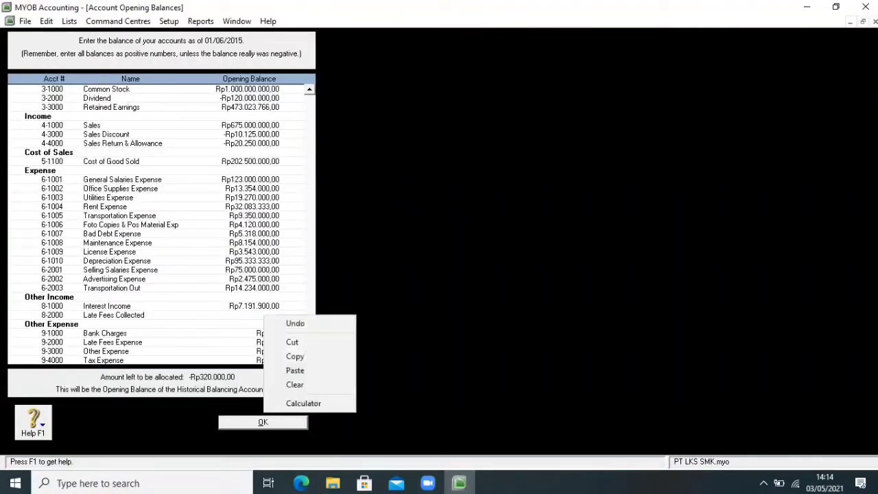
pyautogui.click(295, 371)
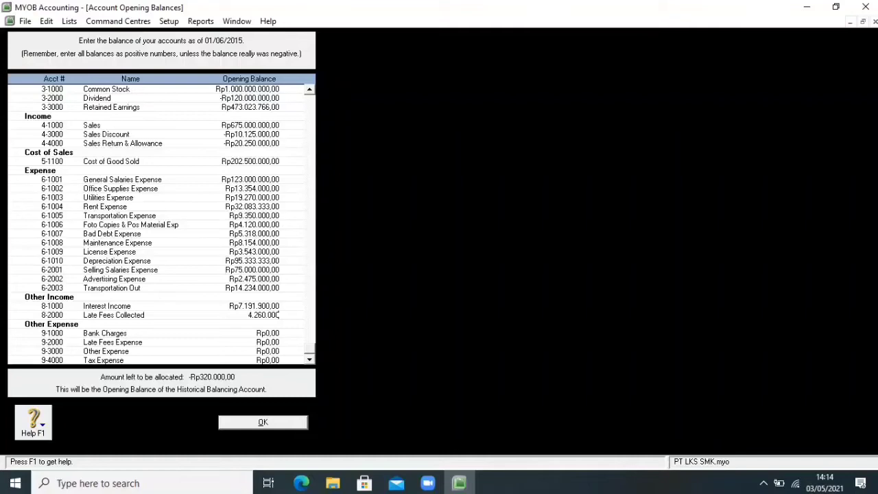
pyautogui.press('Tab')
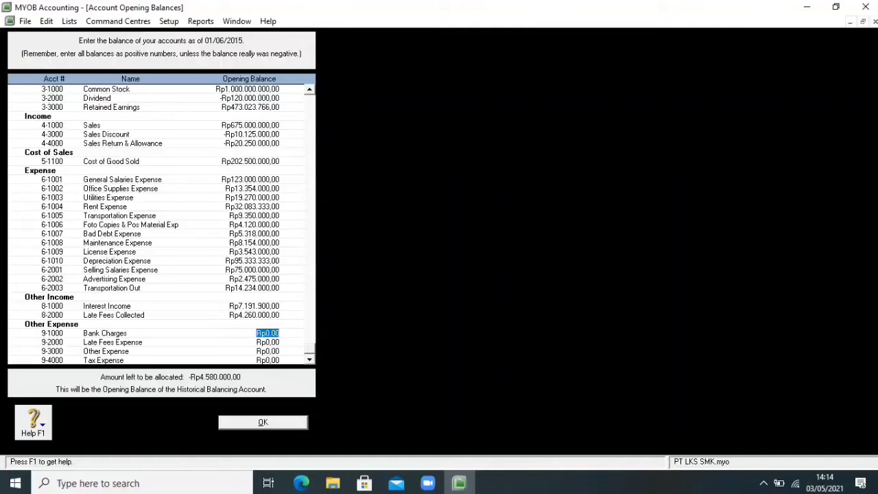
# Step: Copy the Bank Charges amount 1.210.000 from Soal LKS MYOB.pdf and paste it as that account's opening balance in MYOB
pyautogui.moveTo(301, 482)
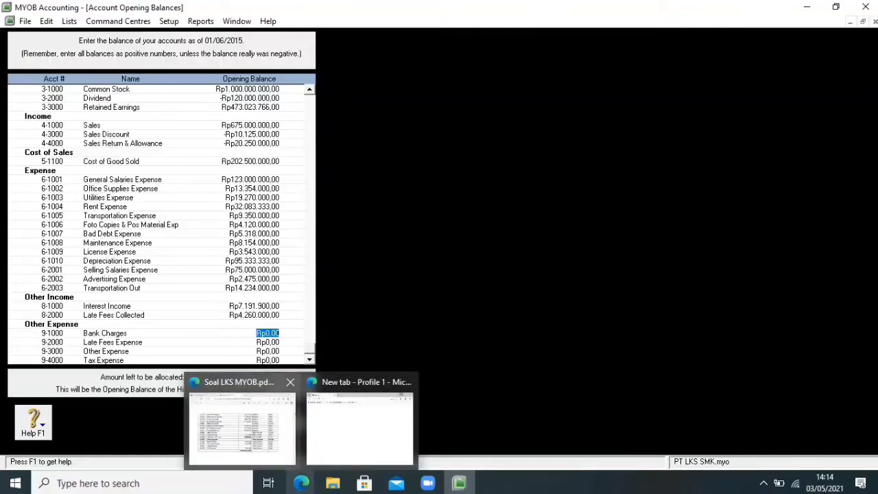
pyautogui.click(240, 415)
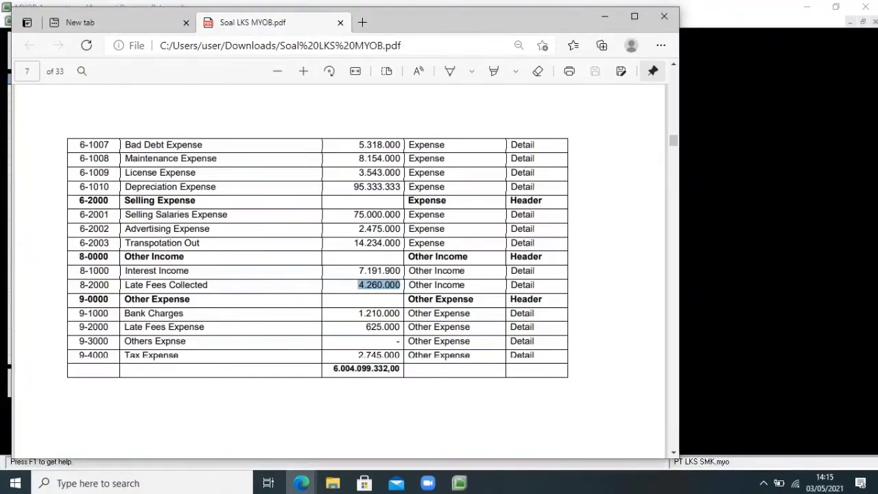
pyautogui.doubleClick(374, 313)
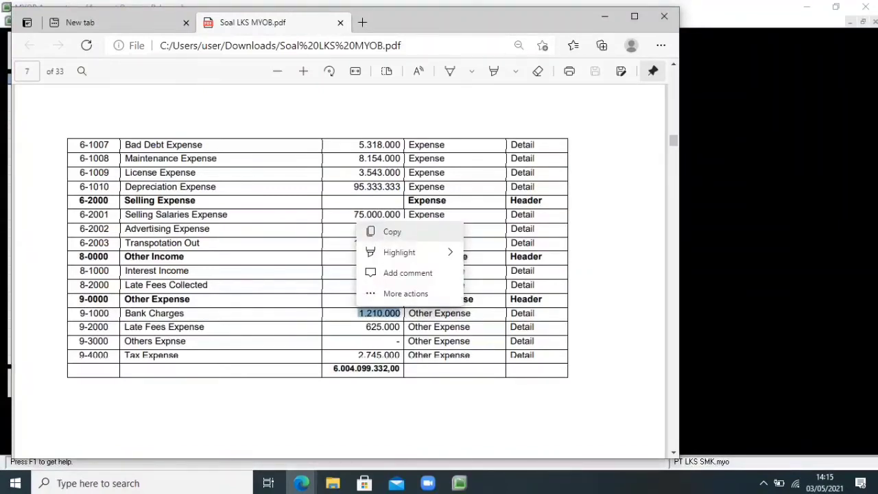
pyautogui.click(373, 232)
pyautogui.click(458, 482)
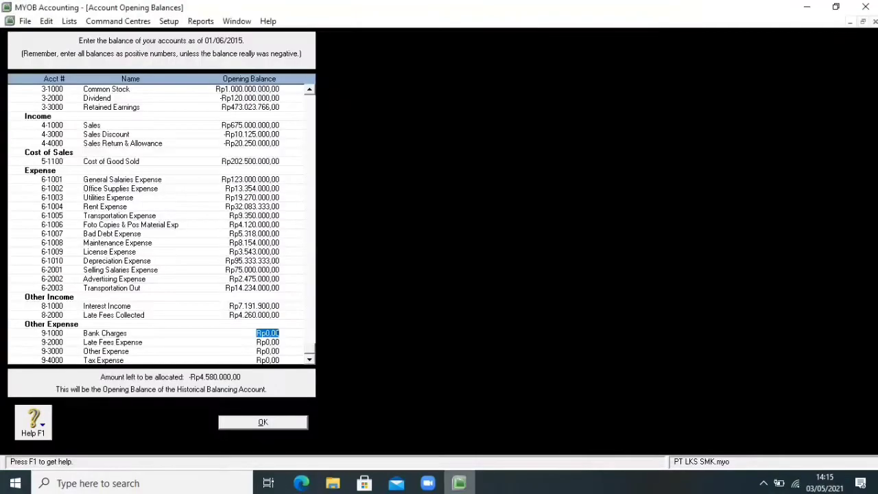
pyautogui.press('BackSpace')
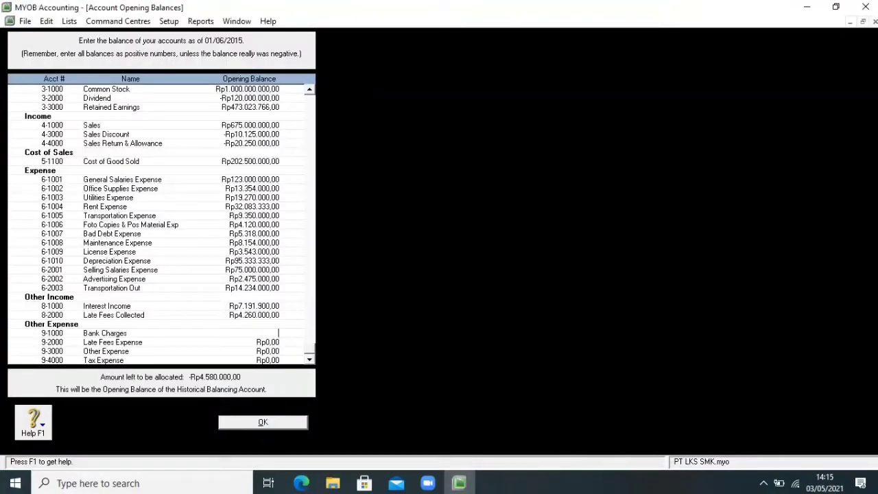
pyautogui.rightClick(271, 334)
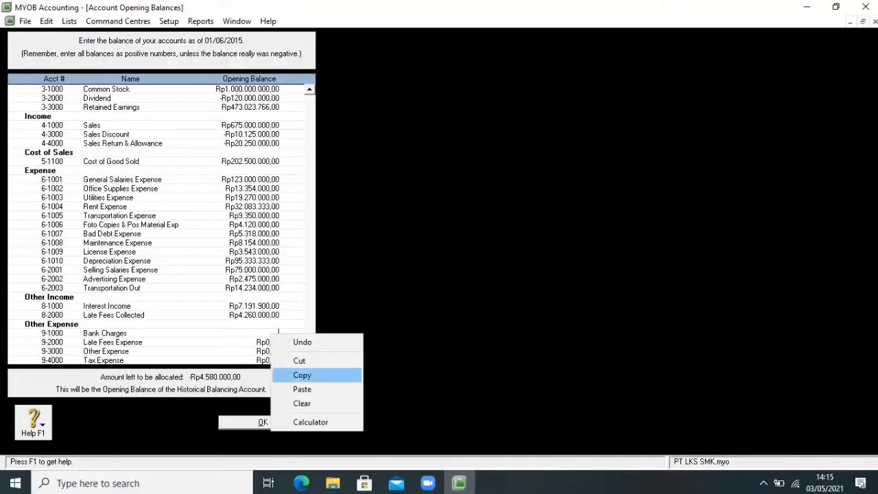
pyautogui.click(302, 389)
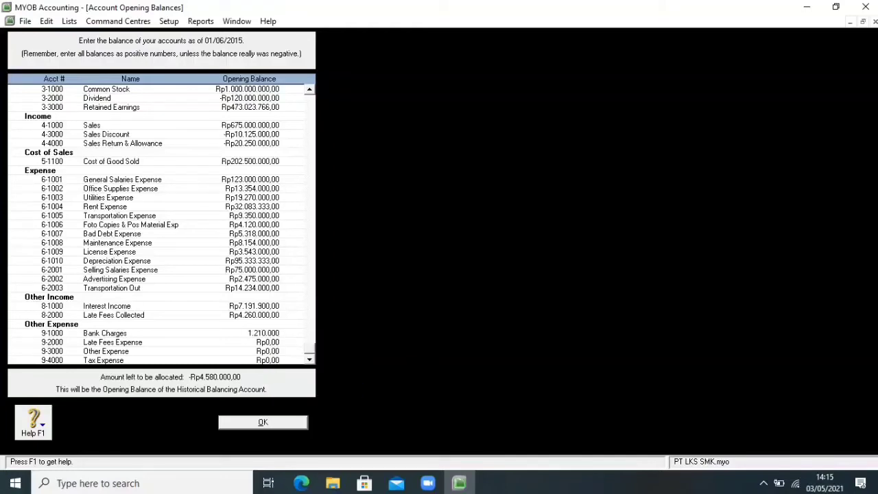
pyautogui.press('Tab')
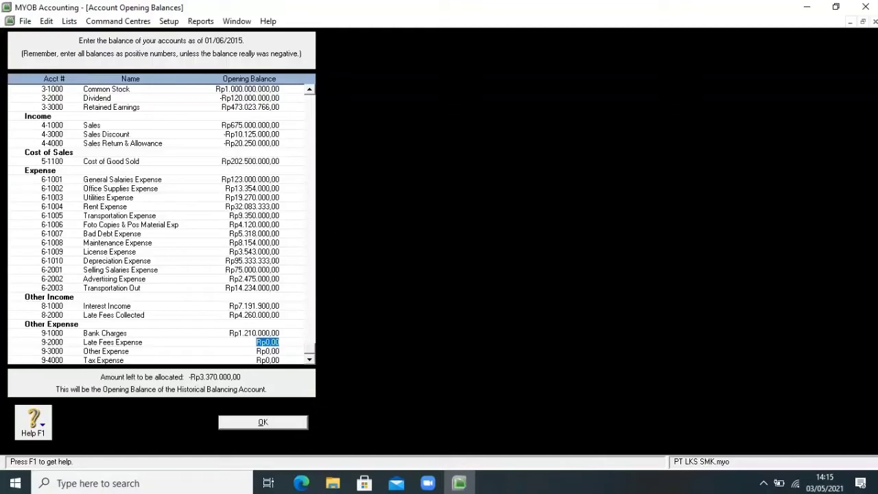
# Step: Copy the Late Fees Expense amount 625.000 from Soal LKS MYOB.pdf and paste it as that account's opening balance in MYOB
pyautogui.click(301, 483)
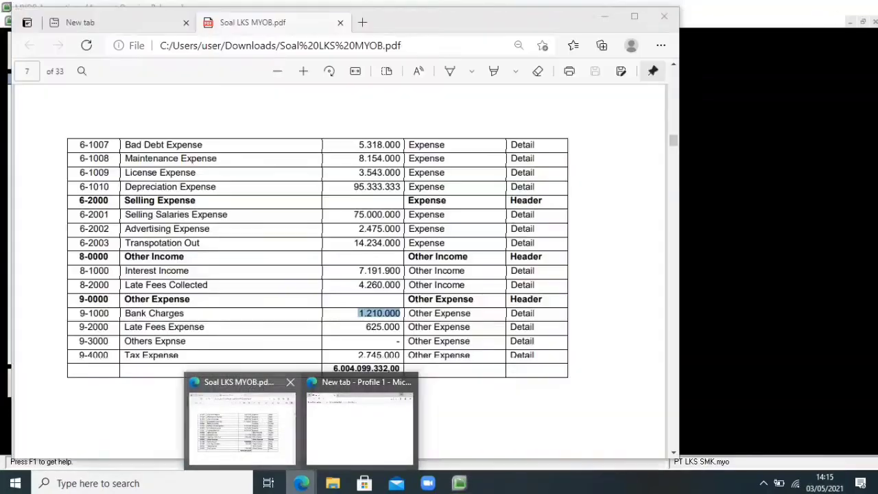
pyautogui.click(241, 422)
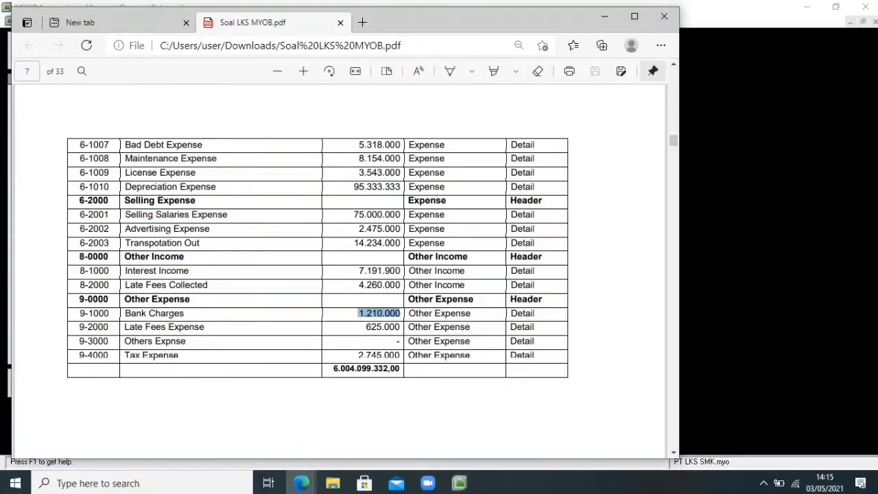
pyautogui.click(397, 328)
pyautogui.doubleClick(382, 327)
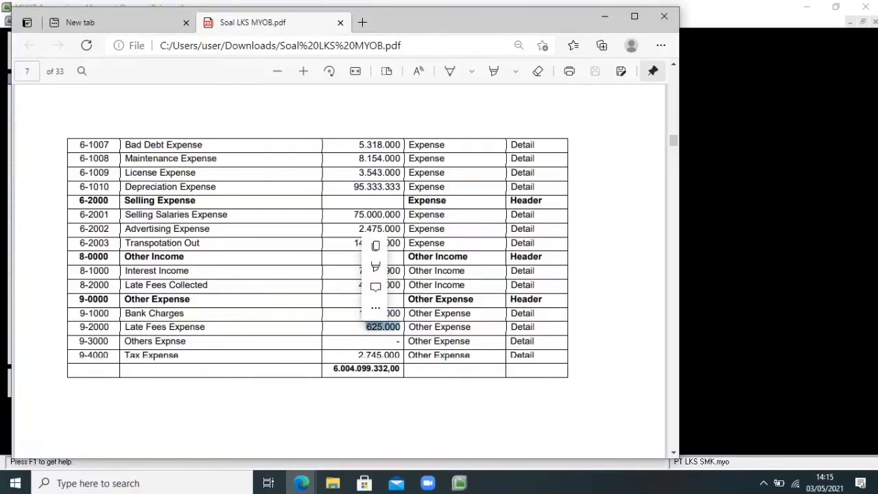
pyautogui.hotkey('ctrl', 'c')
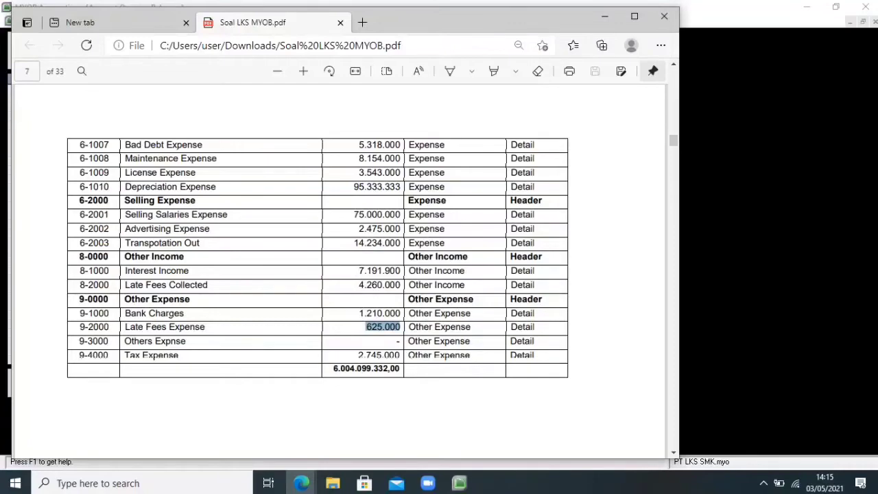
pyautogui.click(458, 483)
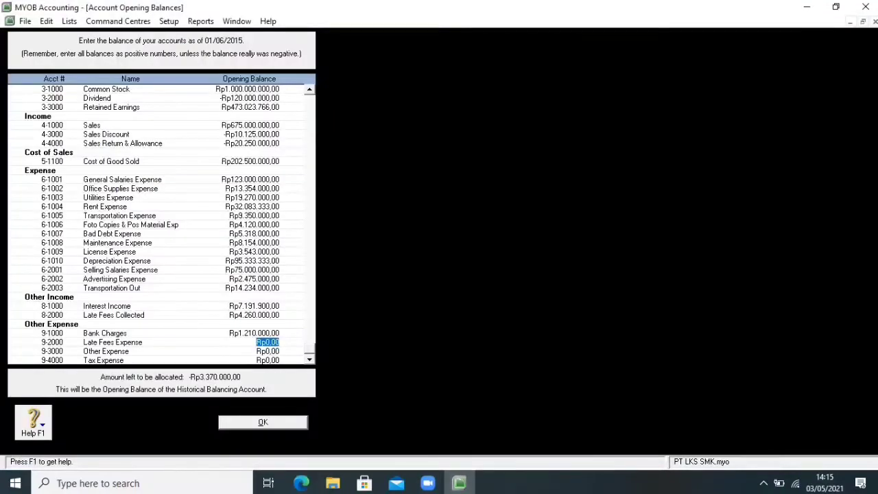
pyautogui.press('BackSpace')
pyautogui.rightClick(255, 341)
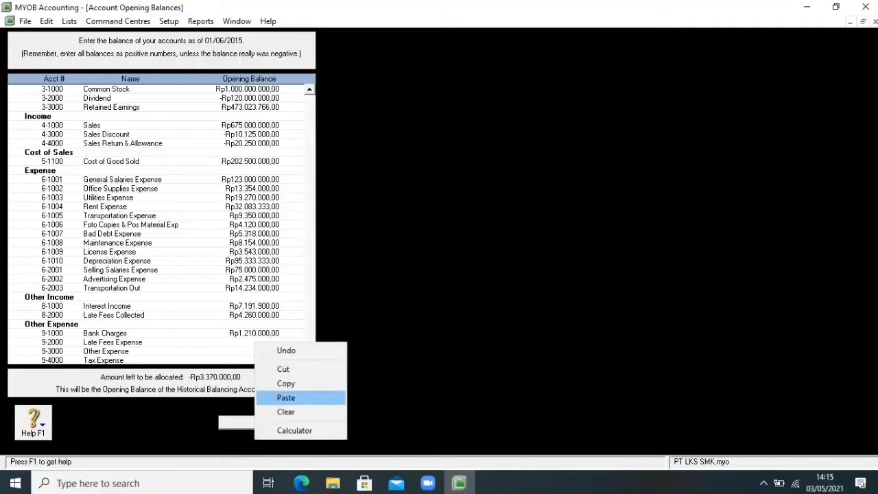
pyautogui.click(284, 396)
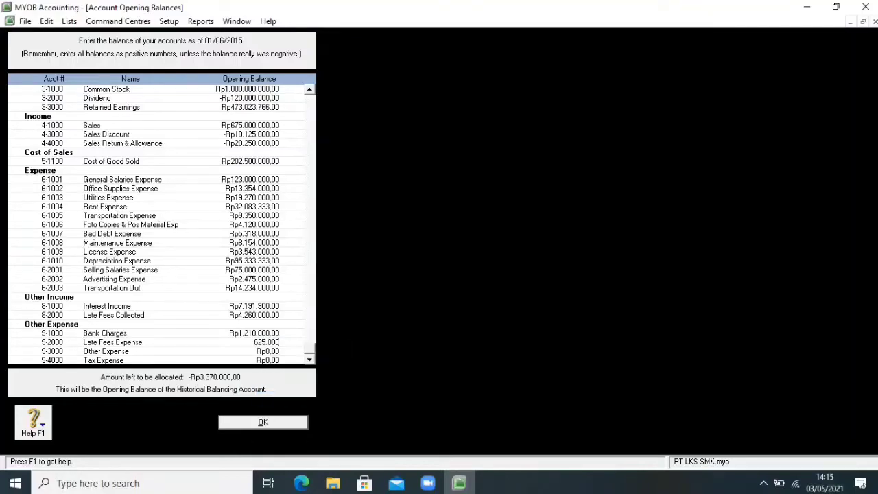
pyautogui.press('Tab')
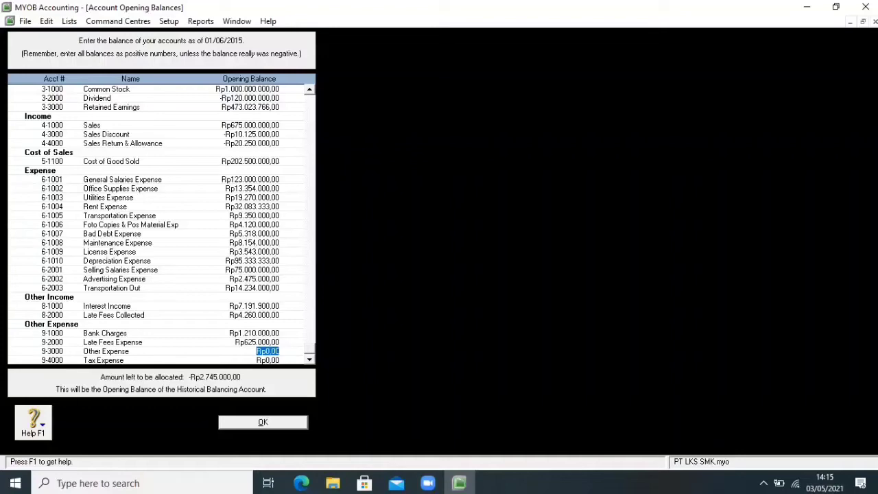
# Step: Copy the Tax Expense amount 2.745.000 from Soal LKS MYOB.pdf, paste it as that account's opening balance in MYOB, and finish the opening balances entry
pyautogui.click(302, 483)
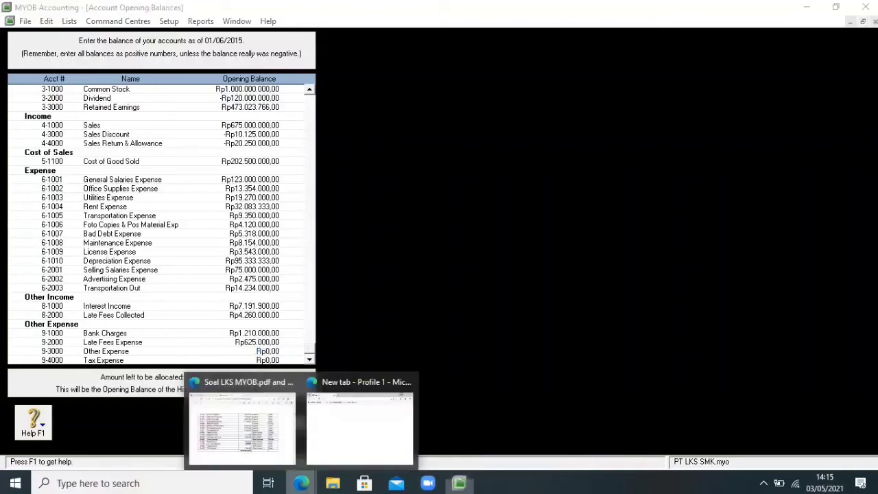
pyautogui.click(240, 421)
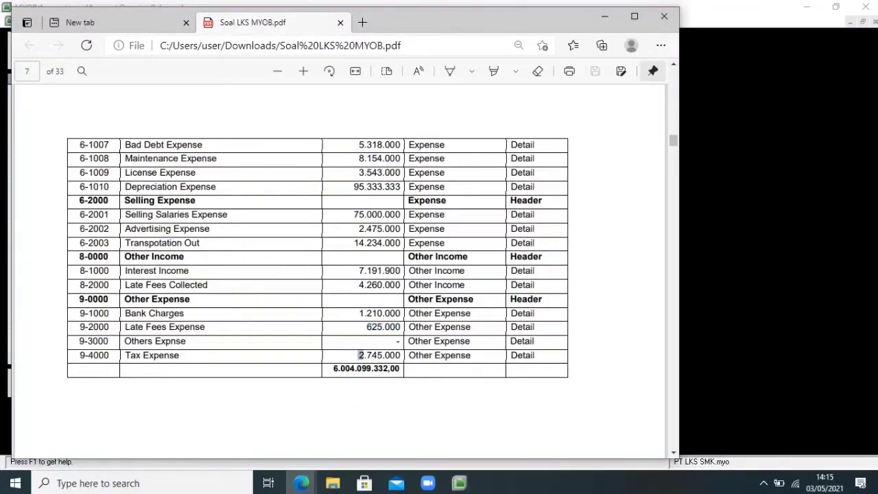
pyautogui.moveTo(358, 355); pyautogui.dragTo(402, 355)
pyautogui.rightClick(402, 354)
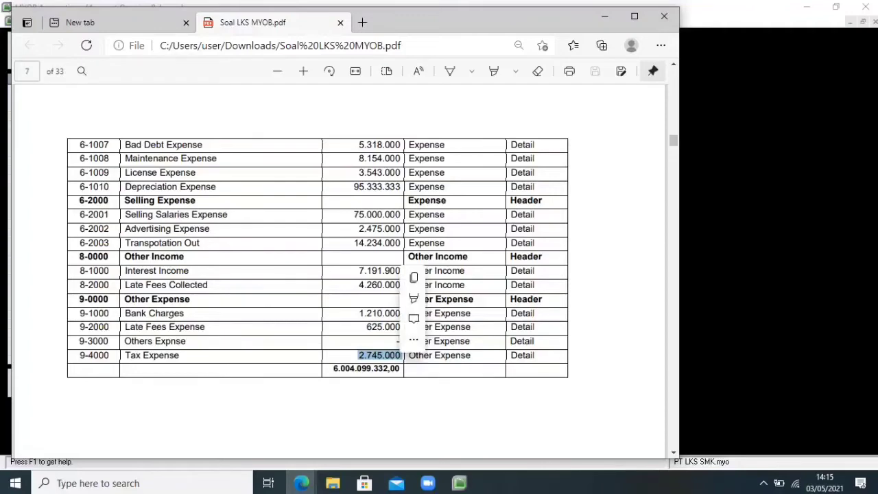
pyautogui.click(435, 278)
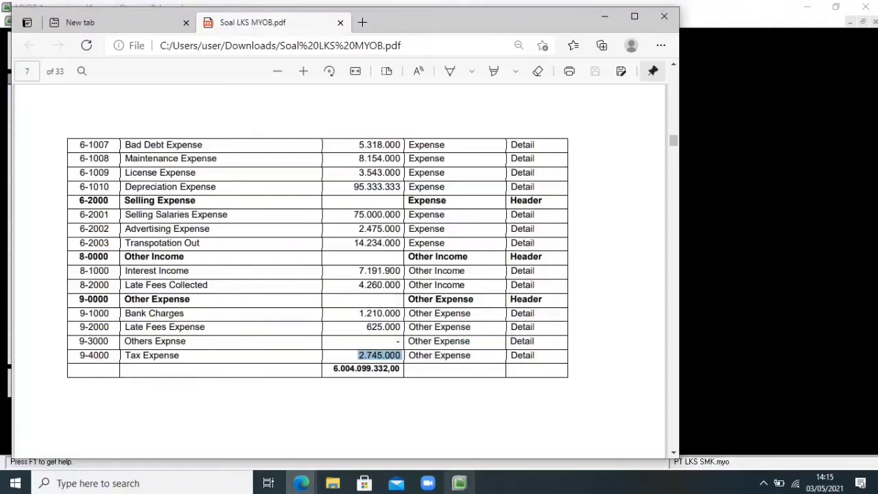
pyautogui.click(459, 483)
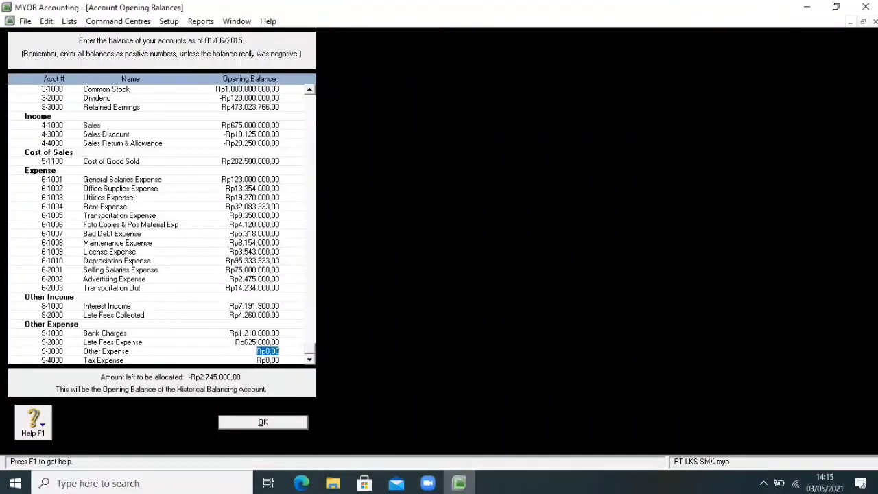
pyautogui.click(268, 360)
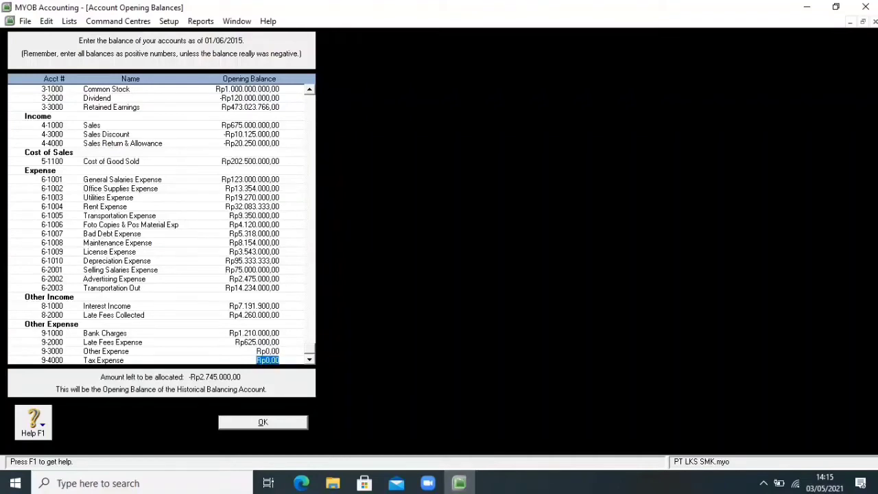
pyautogui.rightClick(278, 357)
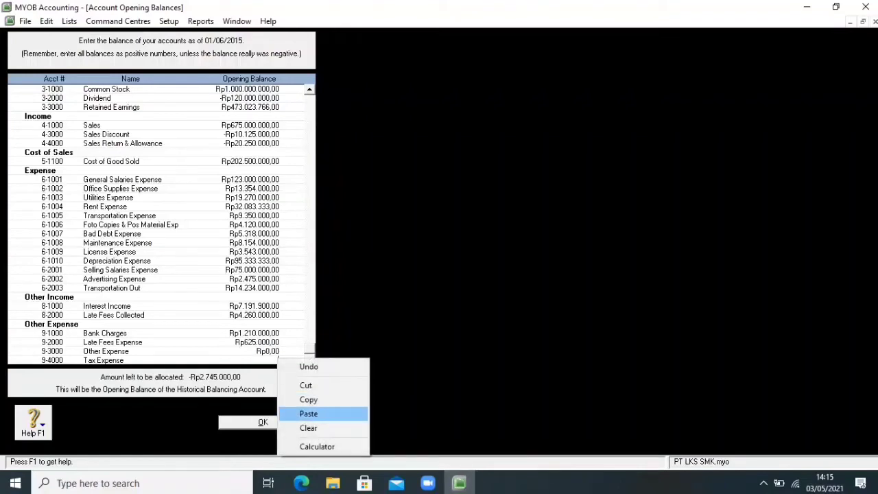
pyautogui.click(308, 413)
pyautogui.click(267, 351)
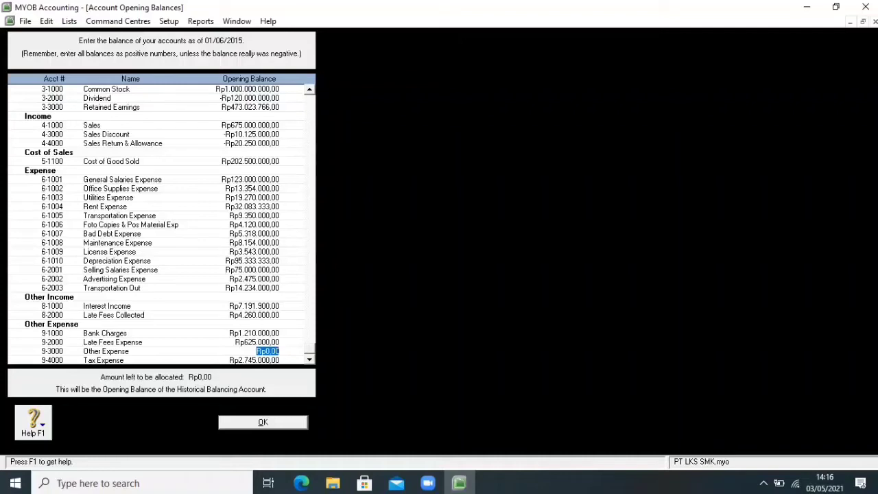
pyautogui.press('Return')
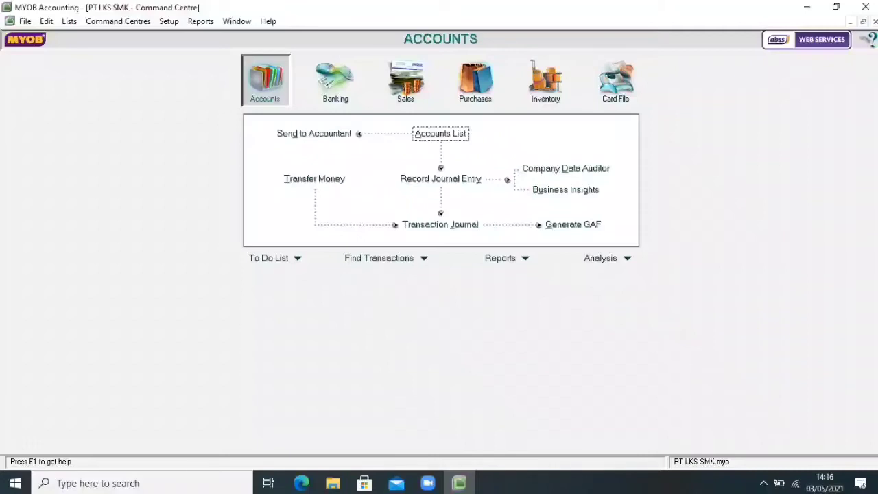
# Step: Open the list of tax codes for the company file
pyautogui.hotkey('alt', 'l')
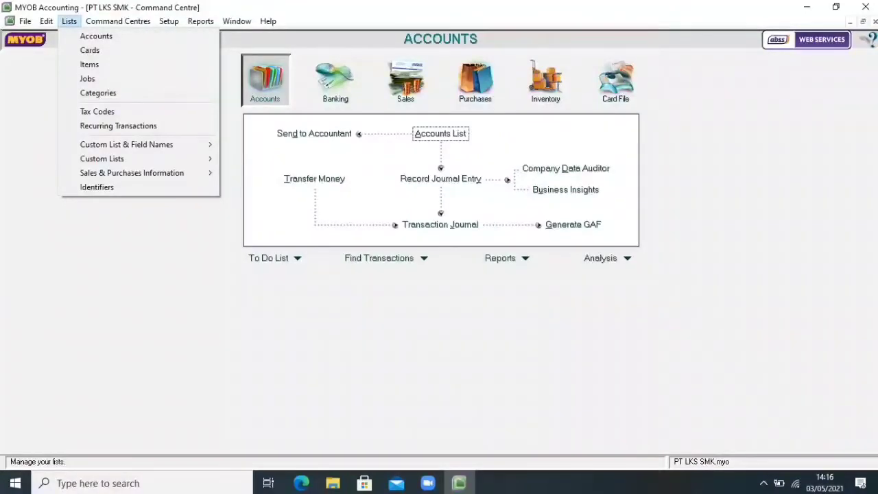
pyautogui.press('Down')
pyautogui.press('Down')
pyautogui.press('Down')
pyautogui.press('Down')
pyautogui.press('Down')
pyautogui.press('Down')
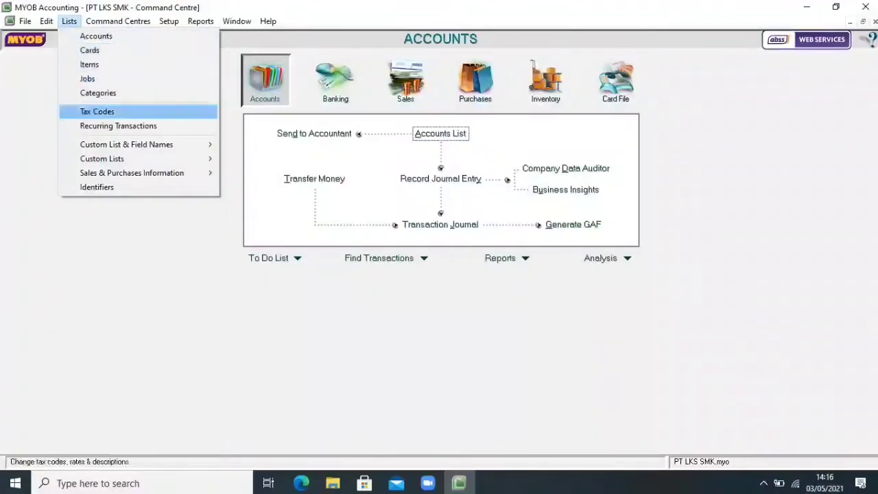
pyautogui.press('Return')
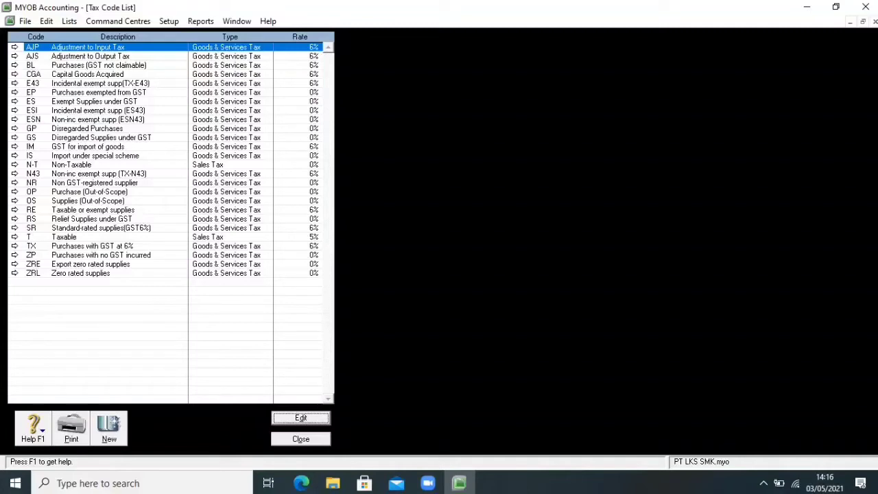
# Step: Delete the tax codes AJP, AJS, BL and CGA from the Tax Code List
pyautogui.rightClick(69, 45)
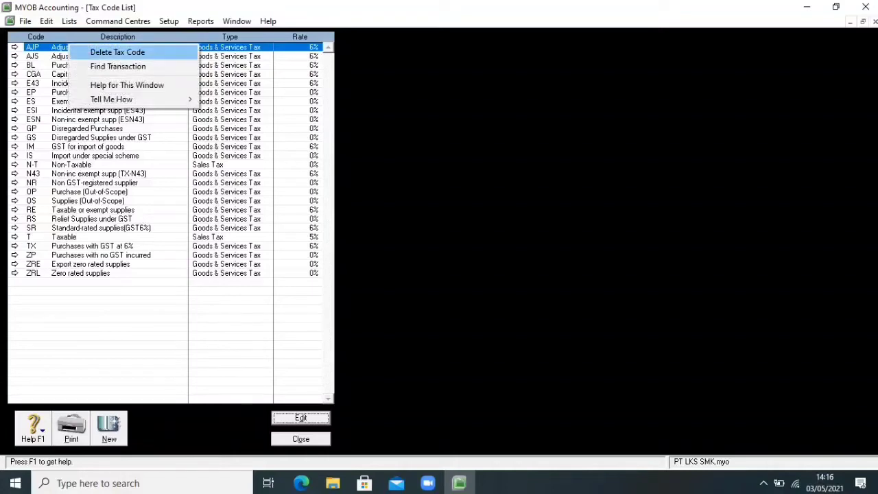
pyautogui.press('Return')
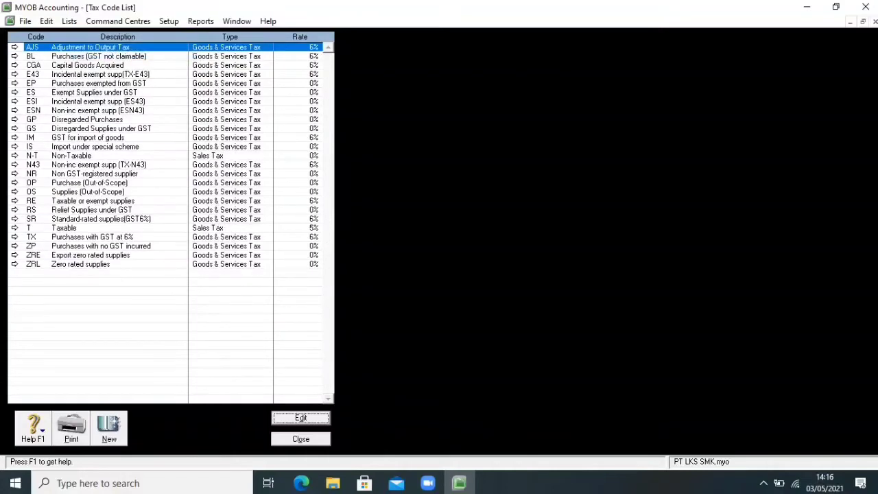
pyautogui.hotkey('shift', 'F10')
pyautogui.press('Down')
pyautogui.press('Return')
pyautogui.hotkey('shift', 'F10')
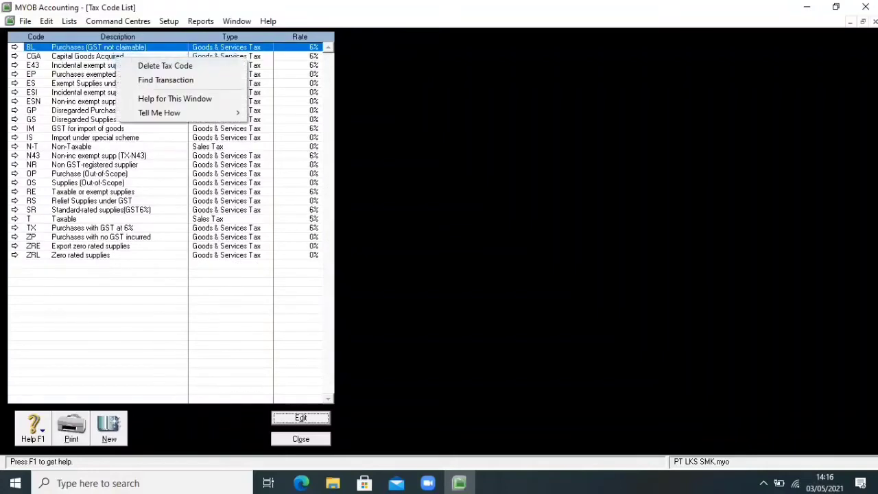
pyautogui.press('Down')
pyautogui.press('Return')
pyautogui.hotkey('shift', 'F10')
pyautogui.press('Down')
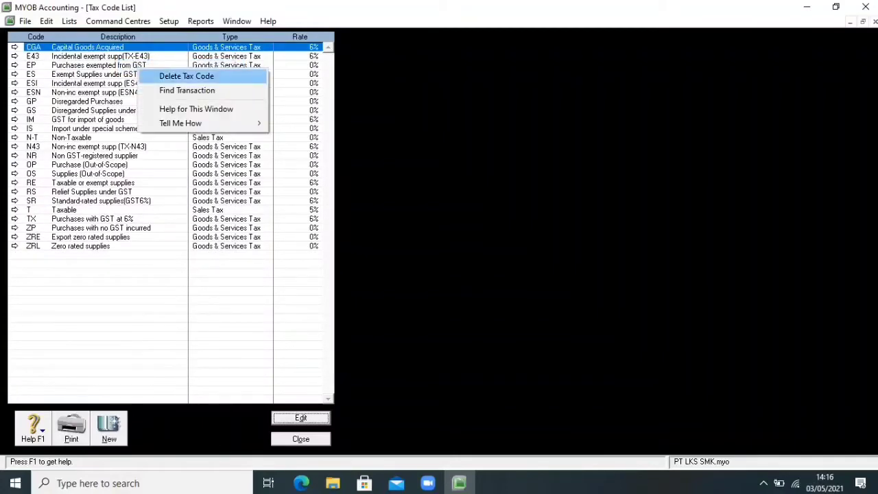
pyautogui.press('Return')
# Step: Delete the tax codes E43, EP and ES from the Tax Code List
pyautogui.hotkey('shift', 'F10')
pyautogui.press('Down')
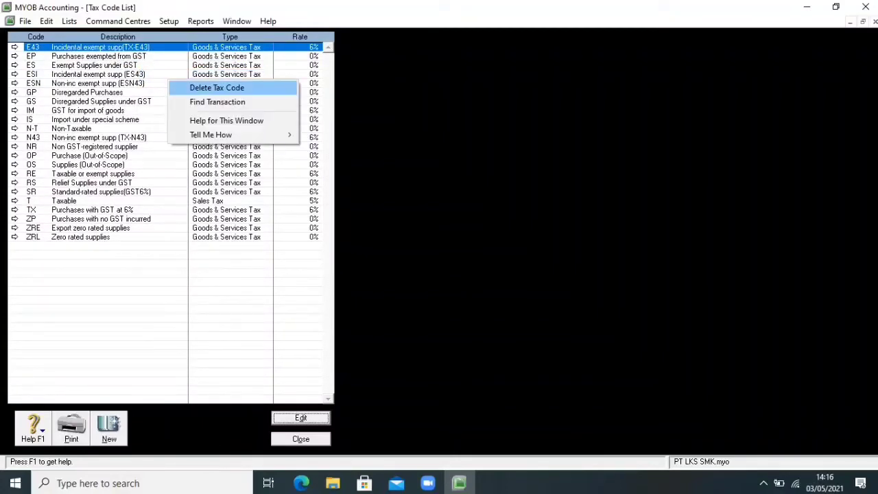
pyautogui.press('Return')
pyautogui.hotkey('shift', 'F10')
pyautogui.press('Down')
pyautogui.press('Return')
pyautogui.hotkey('shift', 'F10')
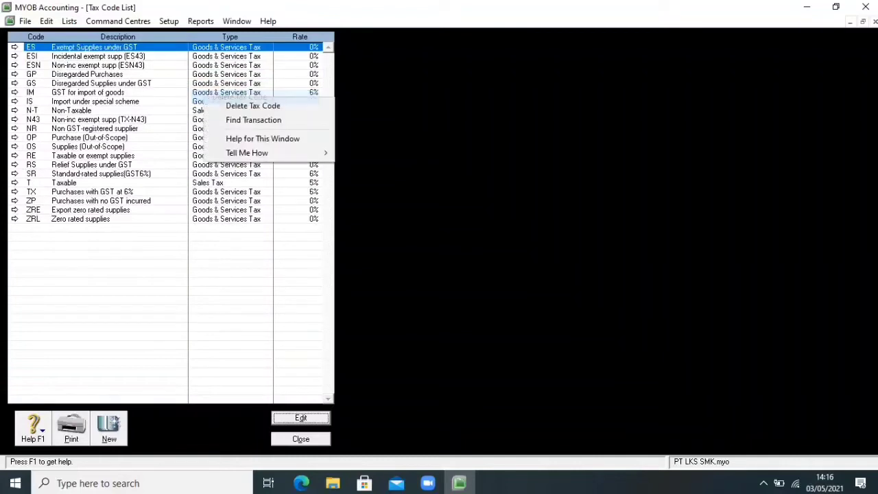
pyautogui.press('Down')
pyautogui.press('Up')
pyautogui.press('Return')
# Step: Delete the tax codes ESI, ESN and GP from the Tax Code List
pyautogui.hotkey('shift', 'F10')
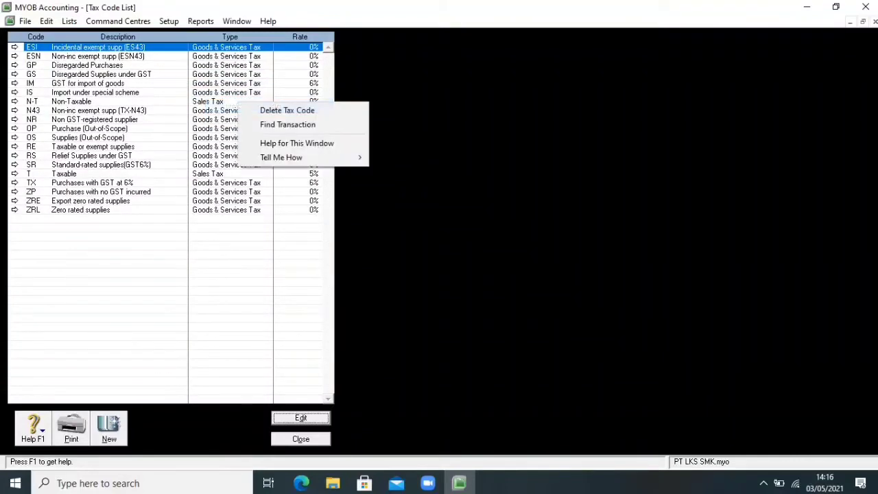
pyautogui.press('Down')
pyautogui.press('Return')
pyautogui.hotkey('shift', 'F10')
pyautogui.press('Down')
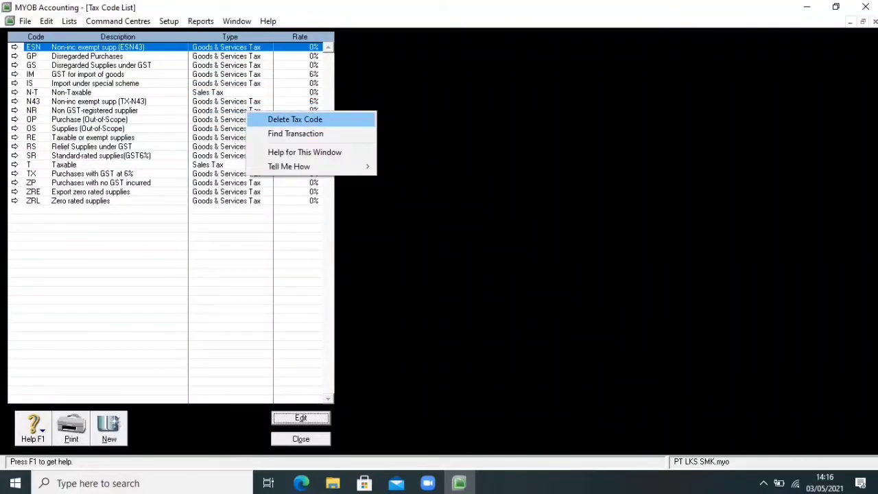
pyautogui.press('Return')
pyautogui.hotkey('shift', 'F10')
pyautogui.press('Down')
pyautogui.press('Return')
# Step: Delete the tax codes GS, IM and IS from the Tax Code List
pyautogui.hotkey('shift', 'F10')
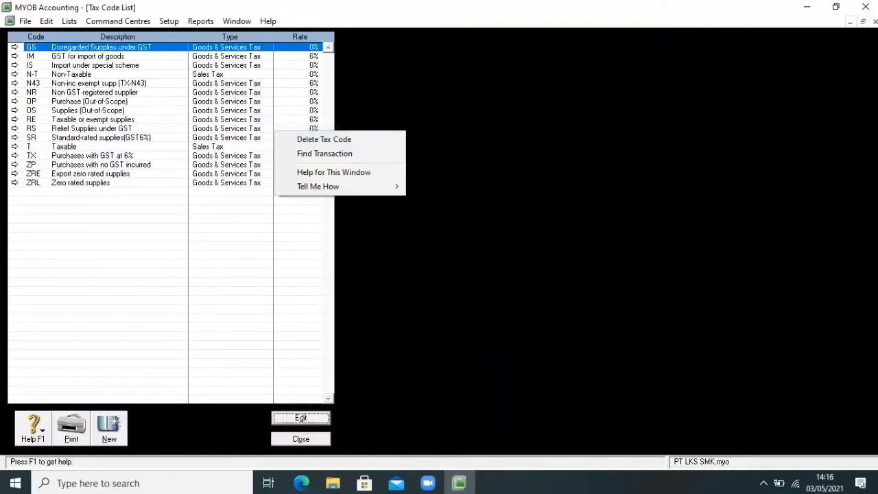
pyautogui.press('Down')
pyautogui.press('Return')
pyautogui.hotkey('shift', 'F10')
pyautogui.press('Down')
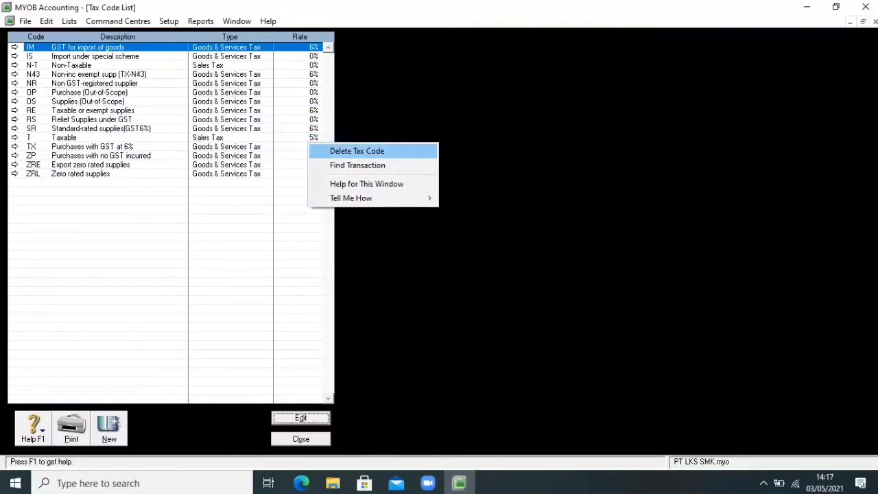
pyautogui.press('Return')
pyautogui.hotkey('shift', 'F10')
pyautogui.press('Down')
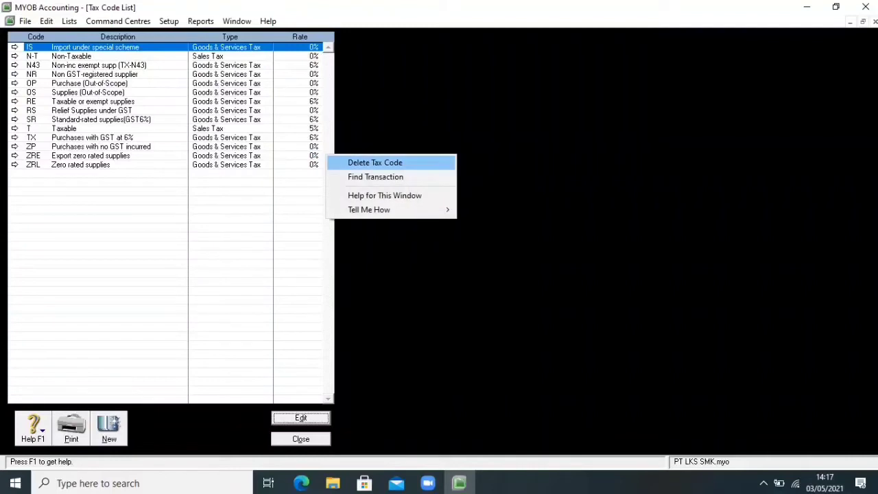
pyautogui.press('Return')
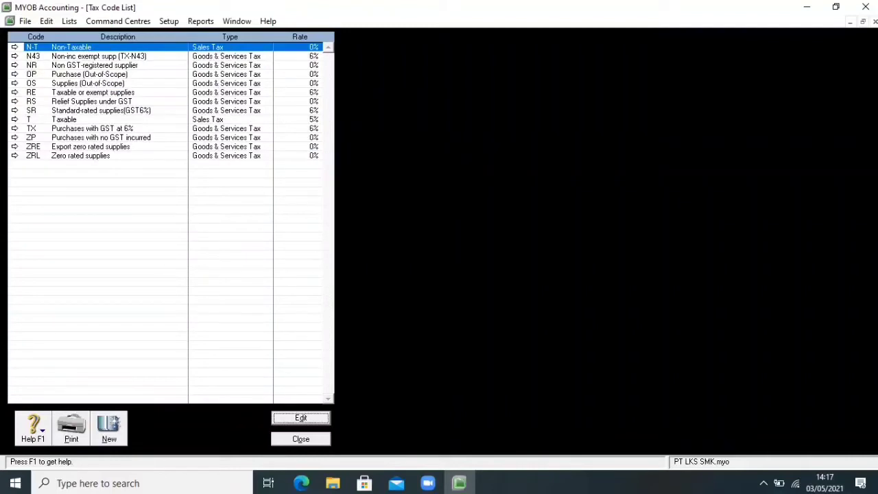
# Step: Delete the tax code ZRE, Export zero rated supplies, from the Tax Code List
pyautogui.click(82, 146)
pyautogui.hotkey('shift', 'F10')
pyautogui.press('Down')
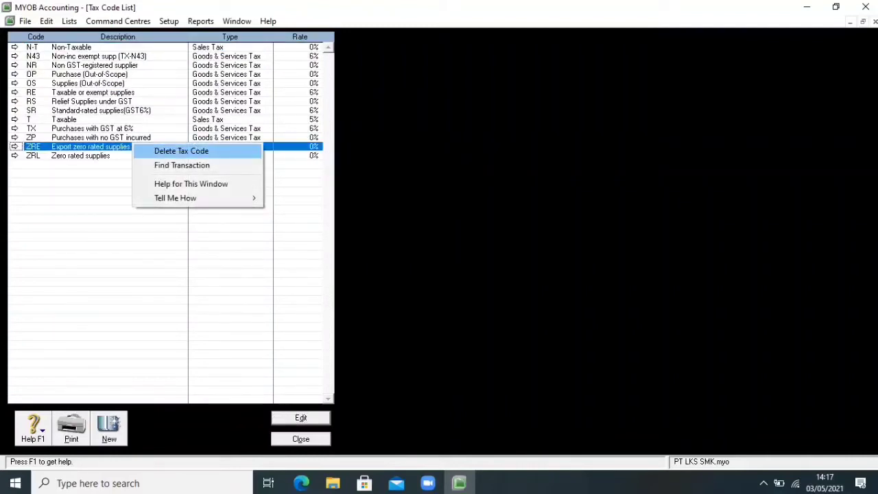
pyautogui.press('Return')
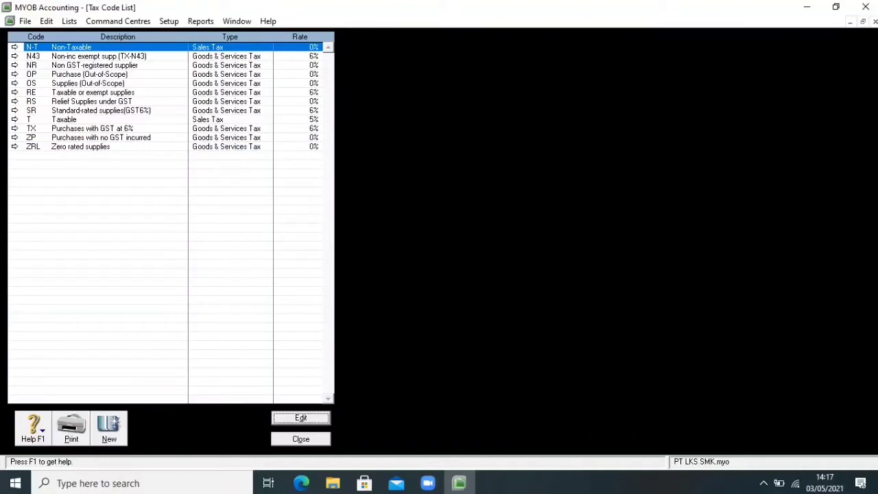
# Step: Delete the tax codes ZP, Purchases with no GST incurred, and ZRL, Zero rated supplies
pyautogui.click(82, 137)
pyautogui.hotkey('shift', 'F10')
pyautogui.press('Down')
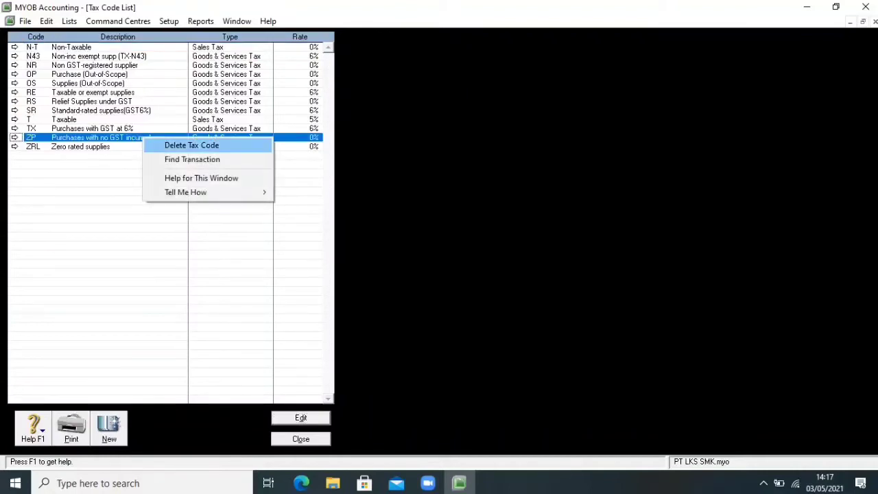
pyautogui.press('Return')
pyautogui.click(82, 137)
pyautogui.hotkey('shift', 'F10')
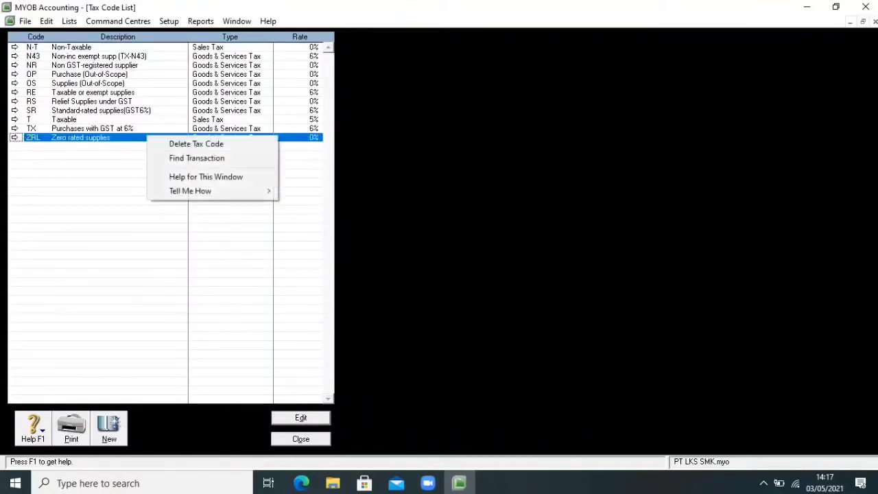
pyautogui.press('Down')
pyautogui.press('Return')
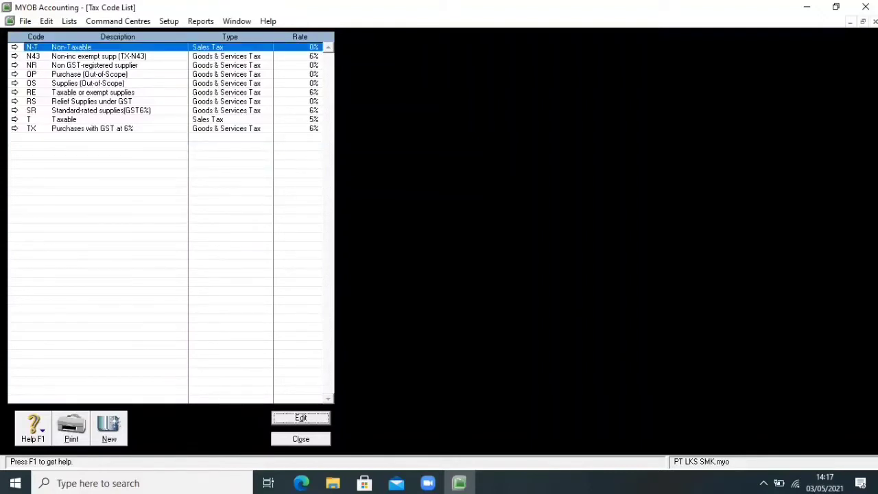
# Step: Delete the tax codes TX, Purchases with GST at 6%, and T, Taxable, from the Tax Code List
pyautogui.click(82, 129)
pyautogui.hotkey('shift', 'F10')
pyautogui.press('Down')
pyautogui.press('Return')
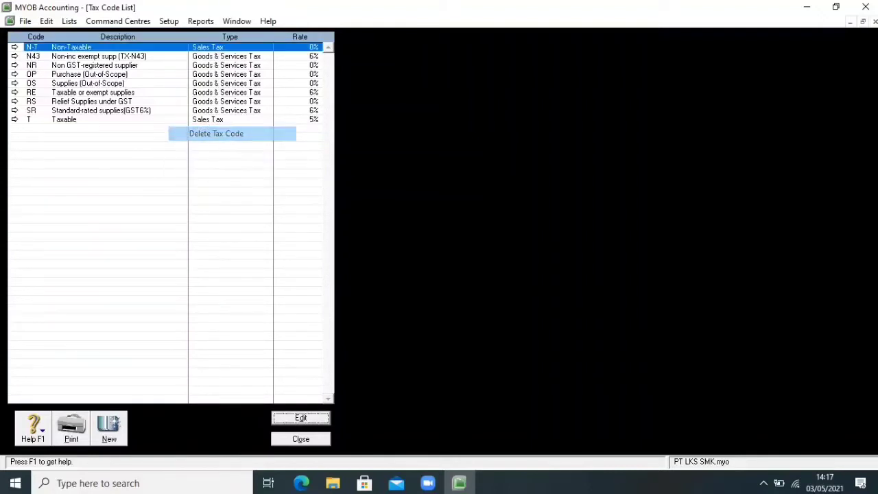
pyautogui.click(156, 118)
pyautogui.rightClick(156, 117)
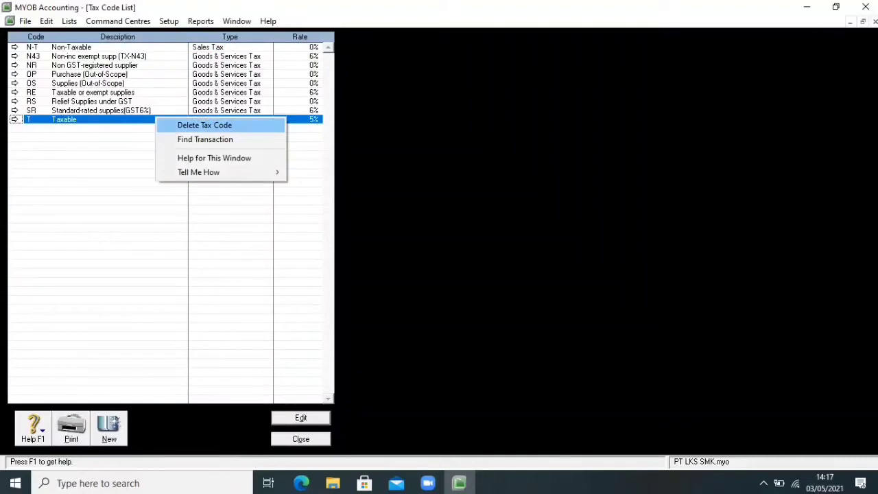
pyautogui.press('Return')
# Step: Delete the tax codes RS, RE and SR from the Tax Code List
pyautogui.click(177, 101)
pyautogui.rightClick(177, 101)
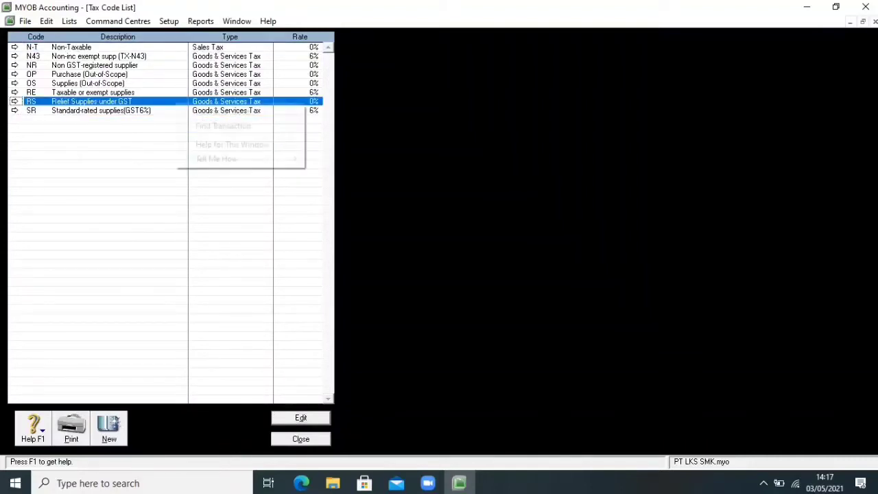
pyautogui.press('Return')
pyautogui.click(155, 91)
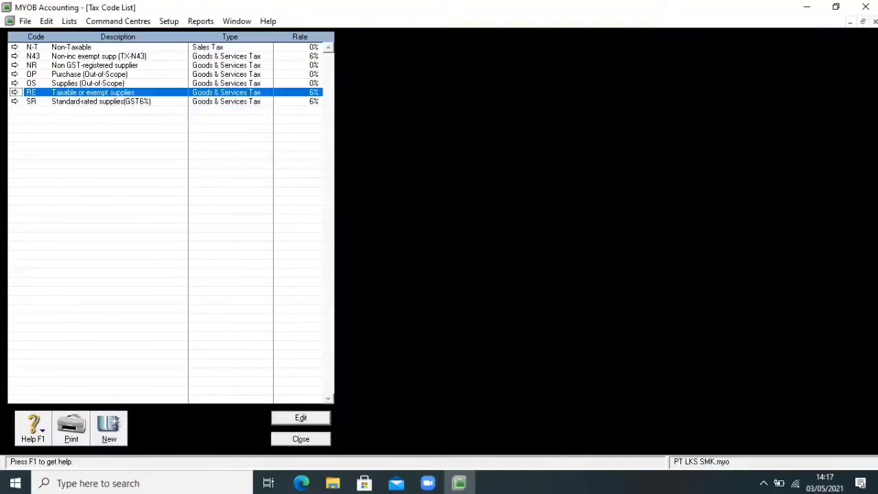
pyautogui.rightClick(155, 92)
pyautogui.press('Return')
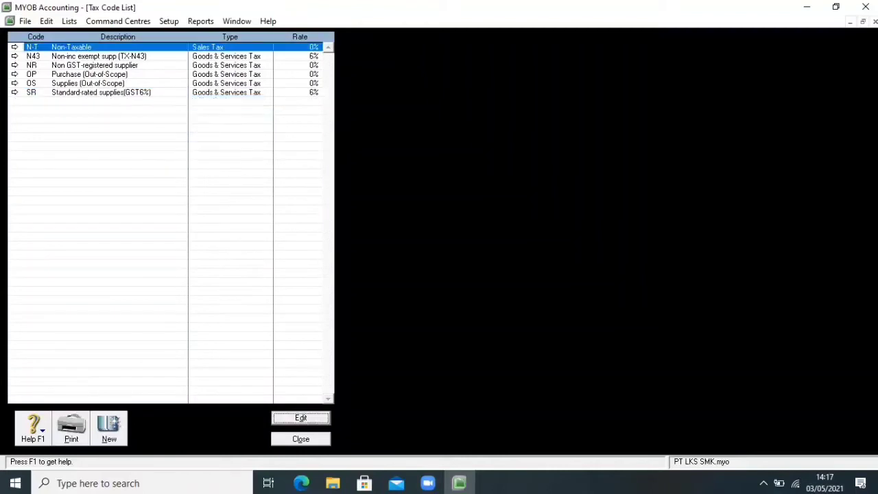
pyautogui.click(165, 93)
pyautogui.rightClick(165, 92)
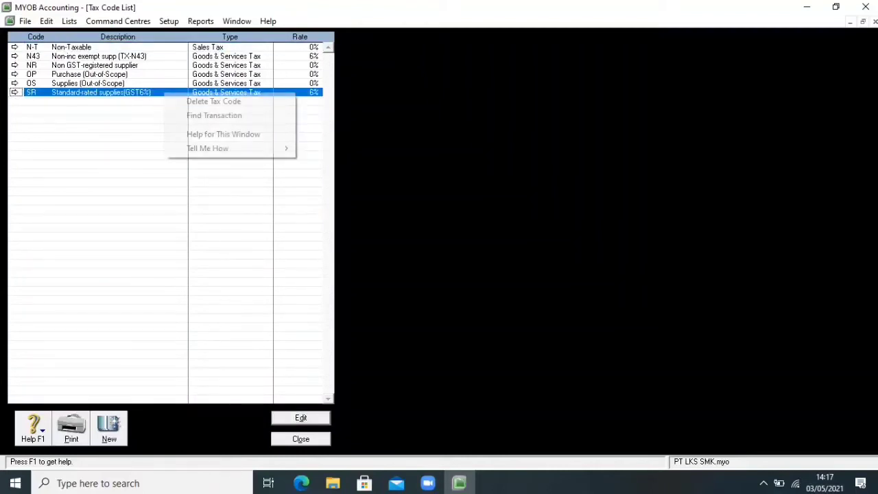
pyautogui.press('Return')
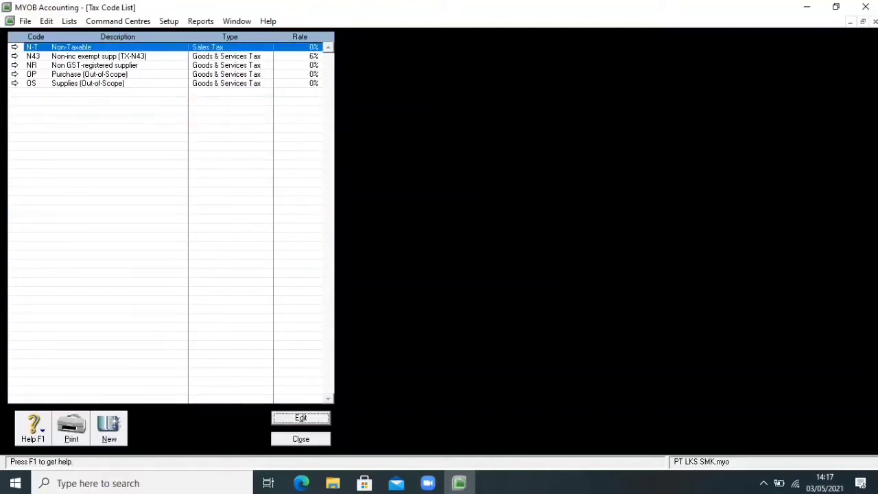
# Step: Delete the tax codes OP, Purchase (Out-of-Scope), and NR, Non GST-registered supplier
pyautogui.click(161, 75)
pyautogui.rightClick(160, 74)
pyautogui.press('Down')
pyautogui.press('Return')
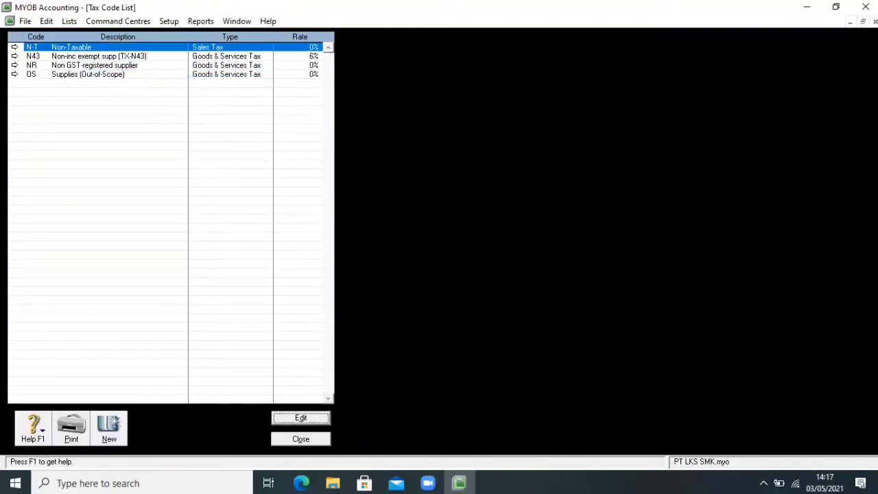
pyautogui.click(159, 65)
pyautogui.rightClick(159, 65)
pyautogui.press('Down')
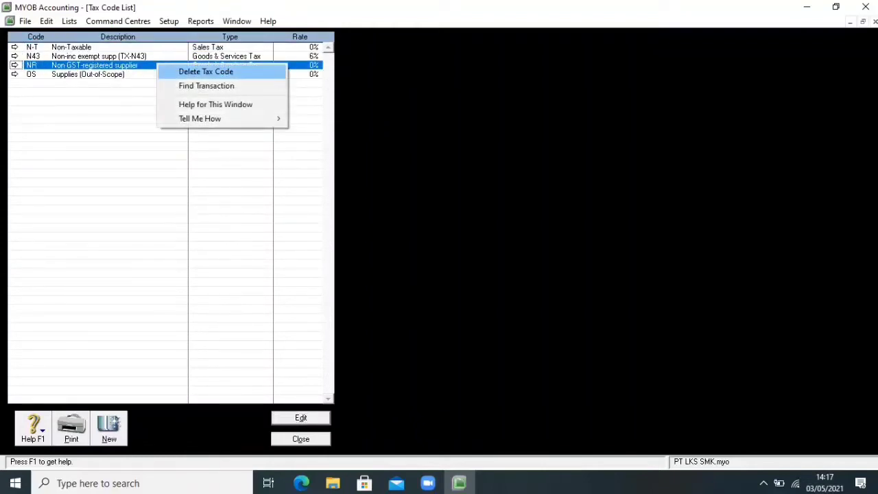
pyautogui.press('Return')
# Step: Delete the tax codes OS and N43, keeping only N-T in the Tax Code List
pyautogui.click(161, 65)
pyautogui.rightClick(161, 65)
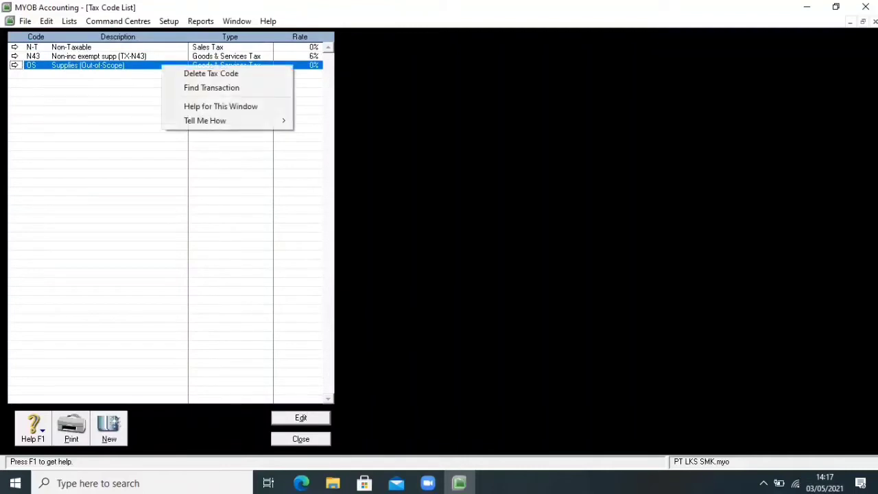
pyautogui.press('Down')
pyautogui.press('Return')
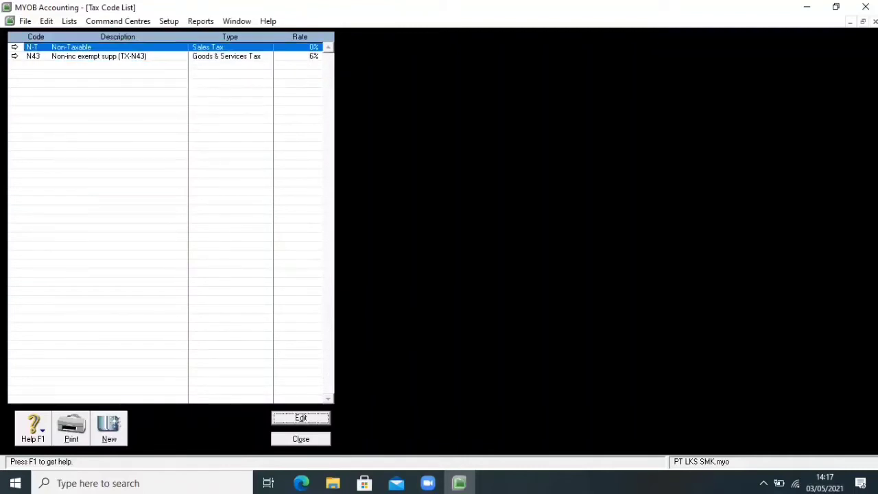
pyautogui.click(166, 57)
pyautogui.rightClick(166, 57)
pyautogui.press('Down')
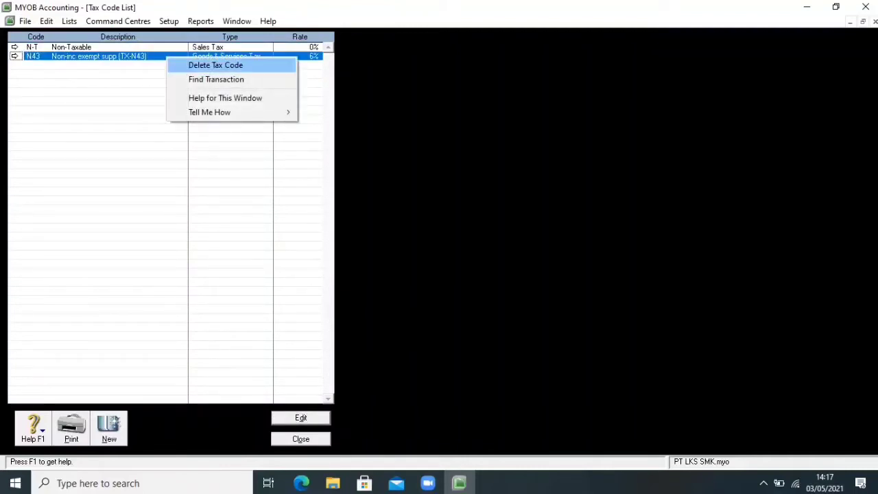
pyautogui.press('Return')
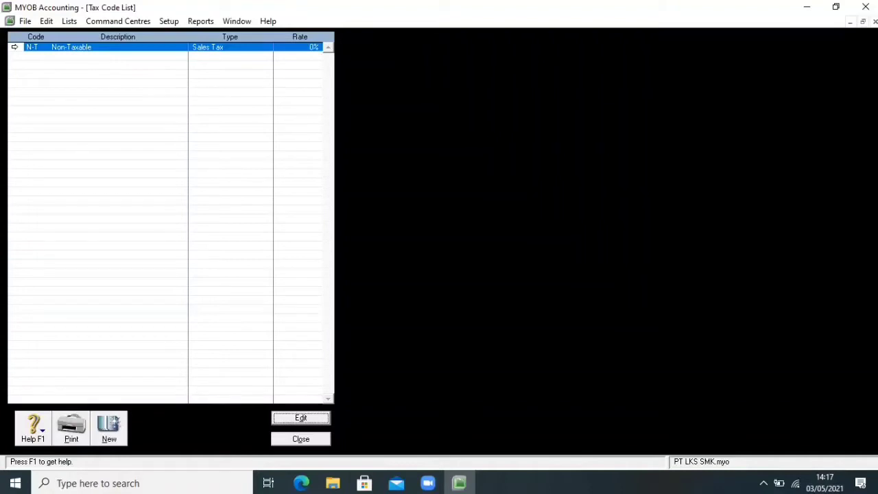
# Step: Create a new tax code PPN with the description Pajak Pertambahan Nilai
pyautogui.click(109, 429)
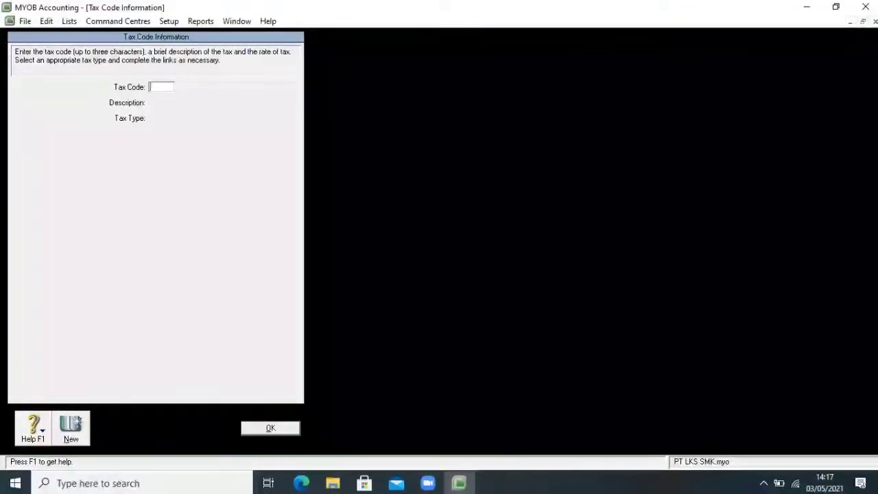
pyautogui.write('PP')
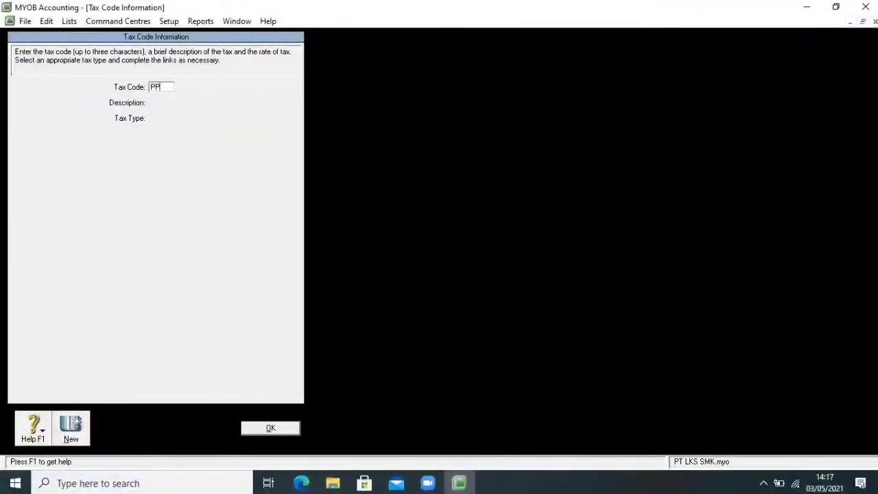
pyautogui.write('N')
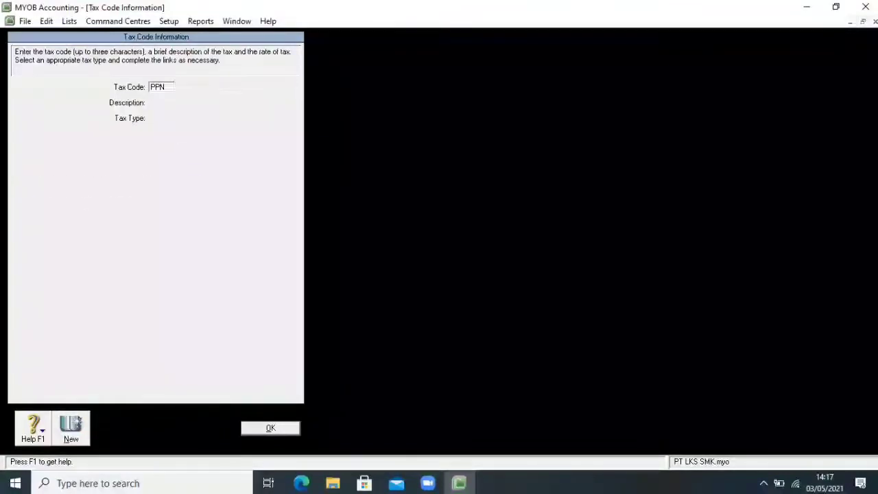
pyautogui.press('Tab')
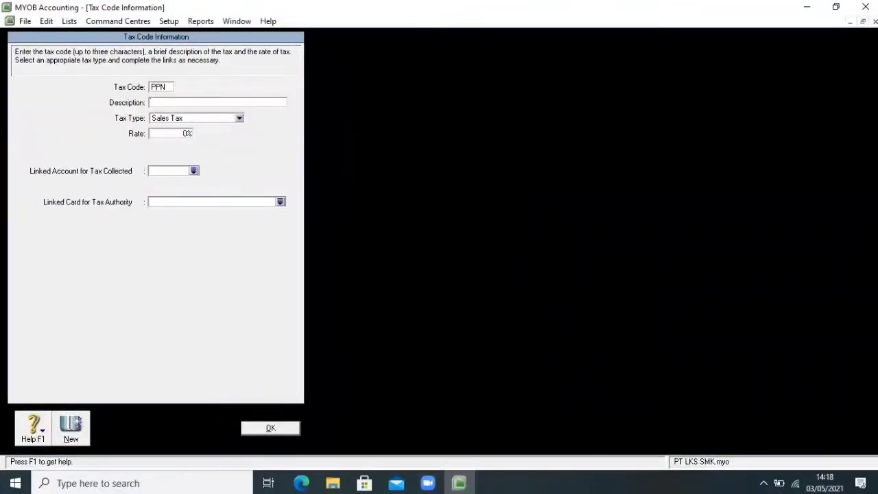
pyautogui.write('pp')
pyautogui.press('BackSpace')
pyautogui.press('BackSpace')
pyautogui.write('Pajak')
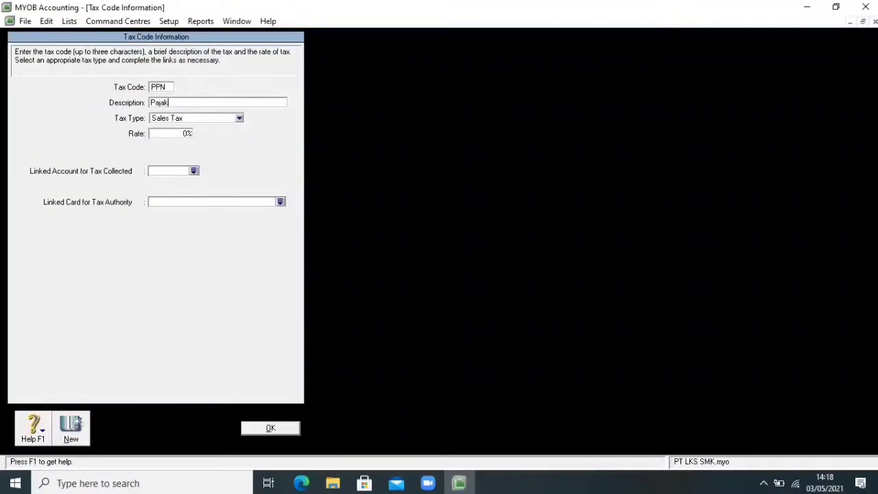
pyautogui.write(' Pertambahan Nilai')
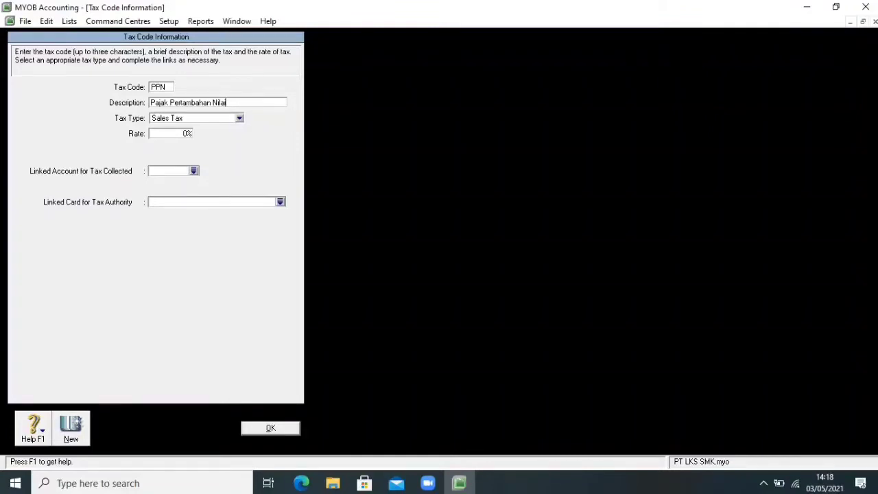
# Step: Set the PPN tax code's type to Goods & Services Tax and its rate to 10%
pyautogui.click(239, 118)
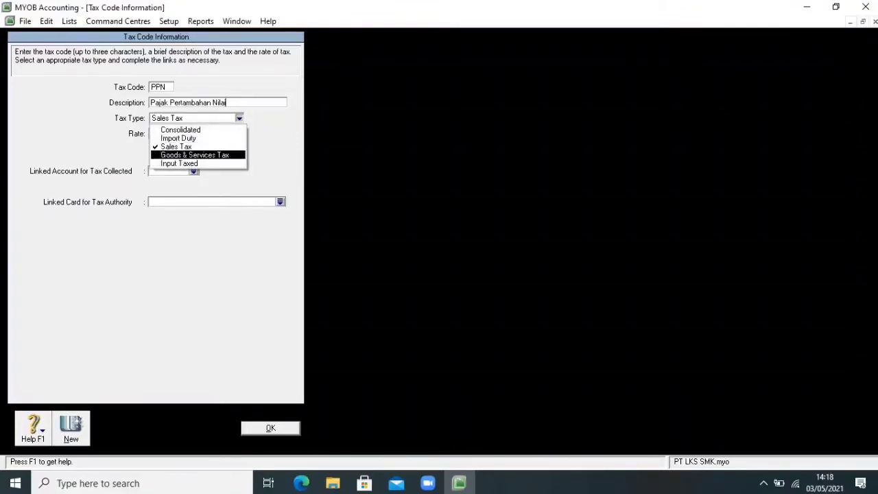
pyautogui.press('Return')
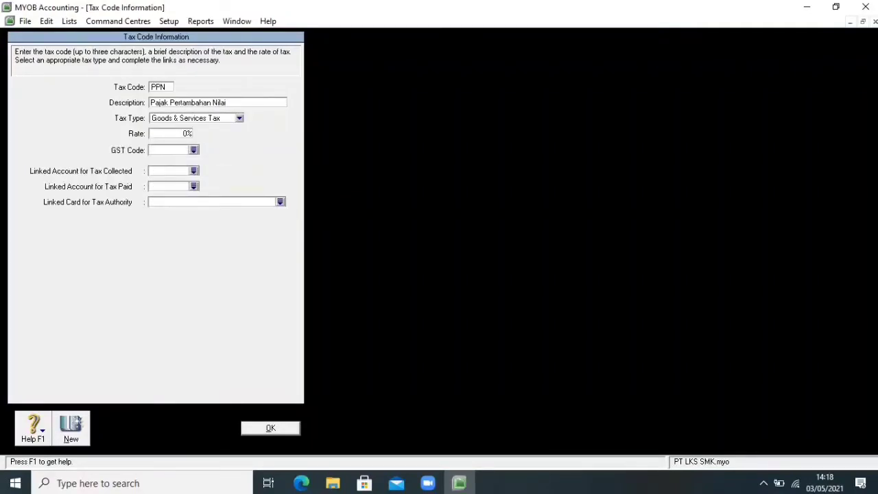
pyautogui.press('Tab')
pyautogui.write('10')
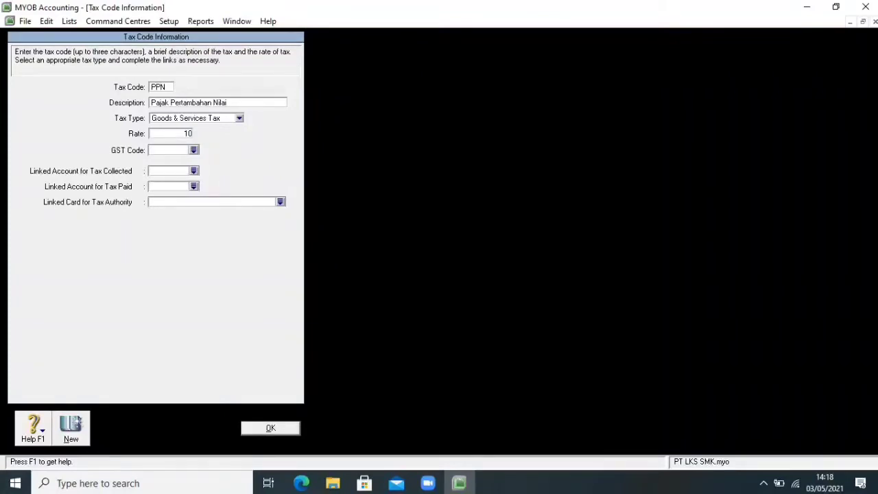
pyautogui.write('%')
# Step: Link account 2-1202 Value Added Tax - Out to PPN as the account for tax collected
pyautogui.click(194, 171)
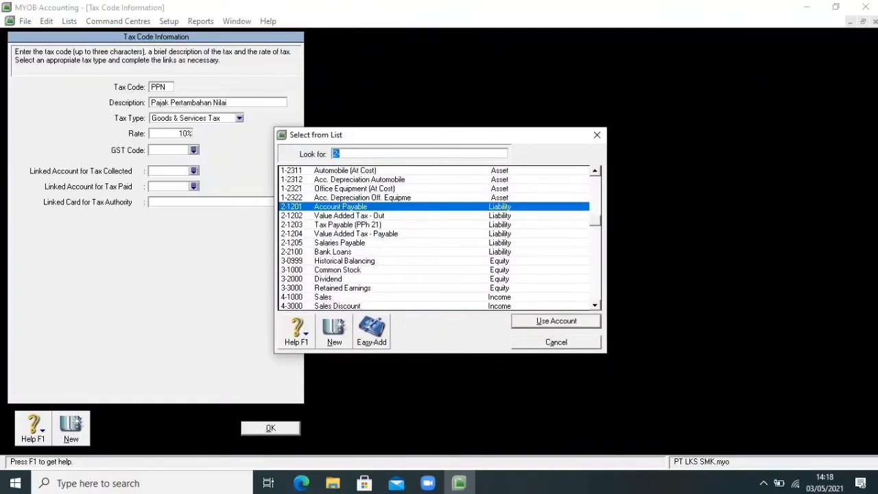
pyautogui.write('2-1202')
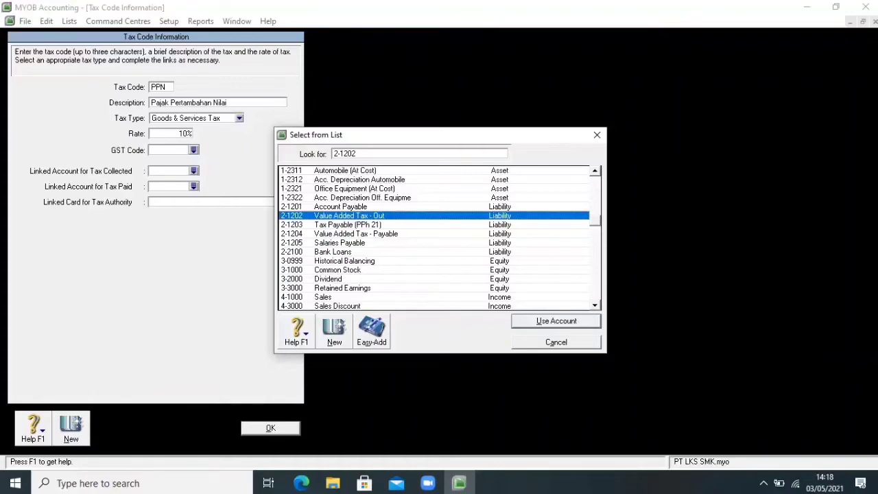
pyautogui.press('Return')
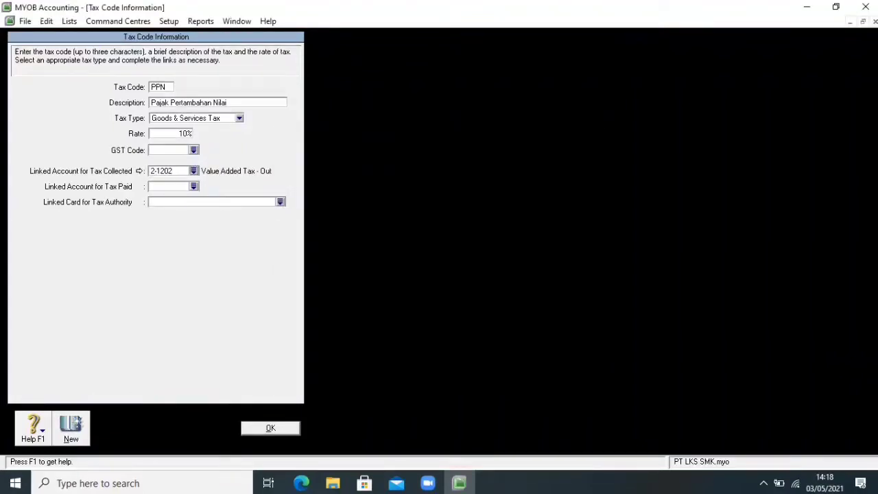
# Step: Link account 1-1115 Value Added Tax - In as the account for tax paid and save the PPN tax code
pyautogui.write('2')
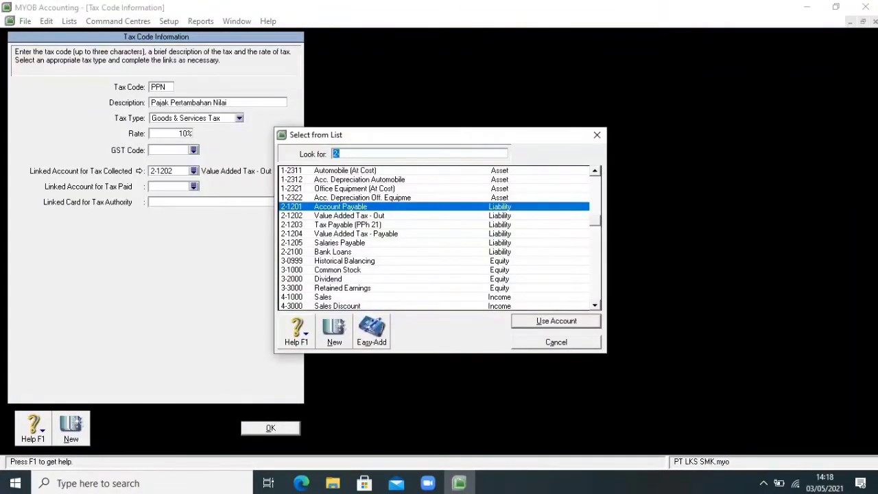
pyautogui.scroll(2, 440, 238)
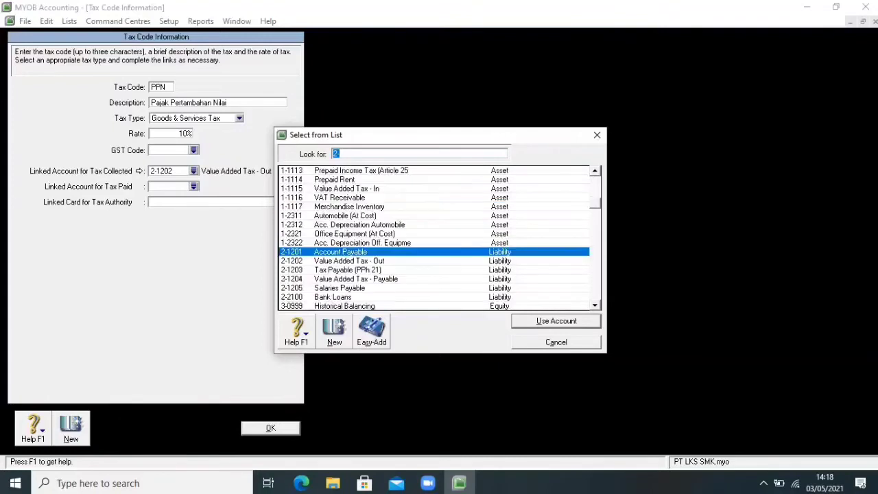
pyautogui.click(347, 188)
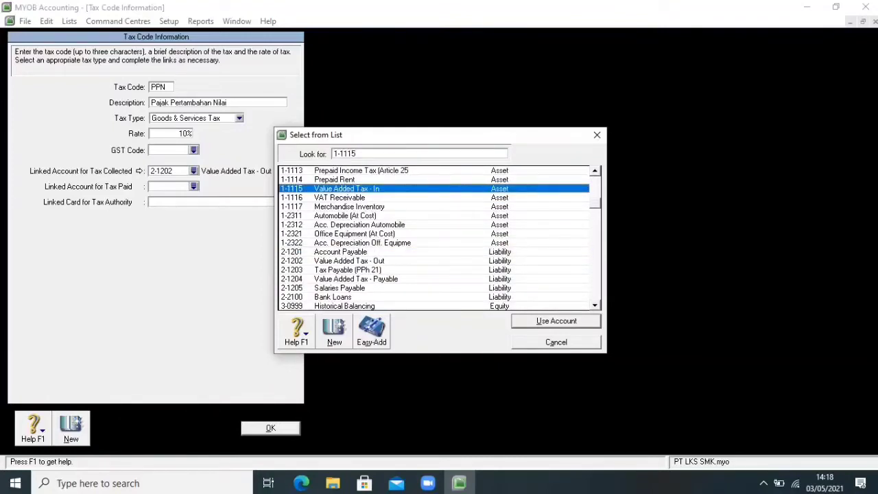
pyautogui.press('Return')
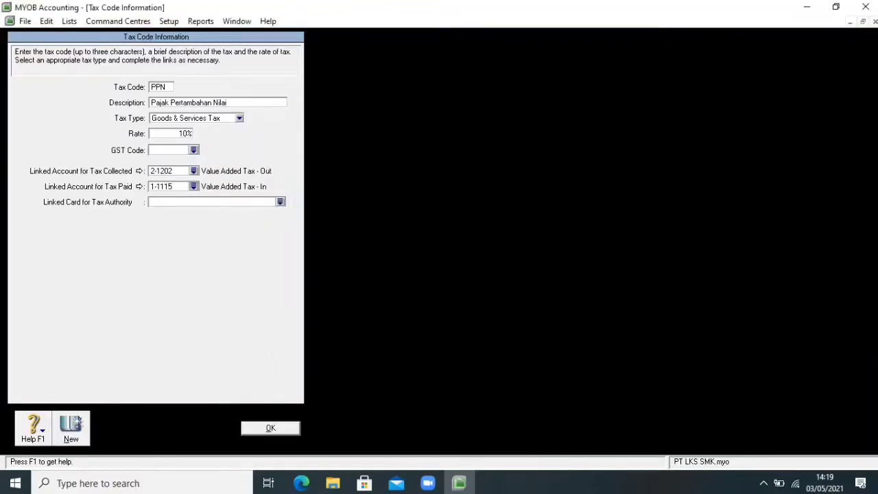
pyautogui.press('Return')
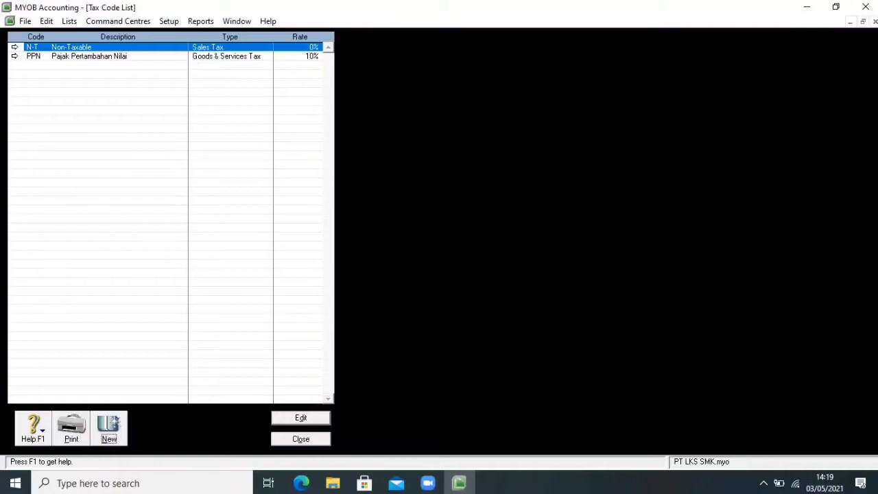
# Step: Close the Tax Code List and switch to the Card File command centre
pyautogui.click(300, 439)
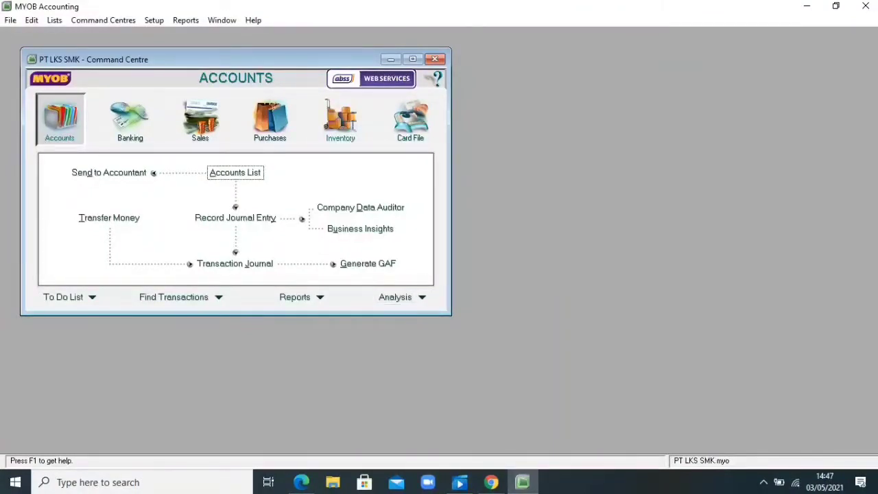
pyautogui.click(410, 120)
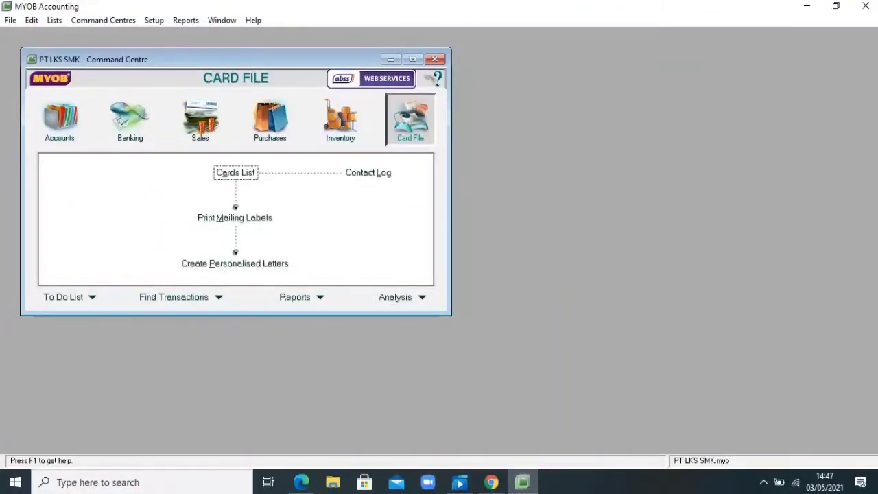
# Step: Open the Cards List and view its customer cards and supplier cards
pyautogui.click(235, 173)
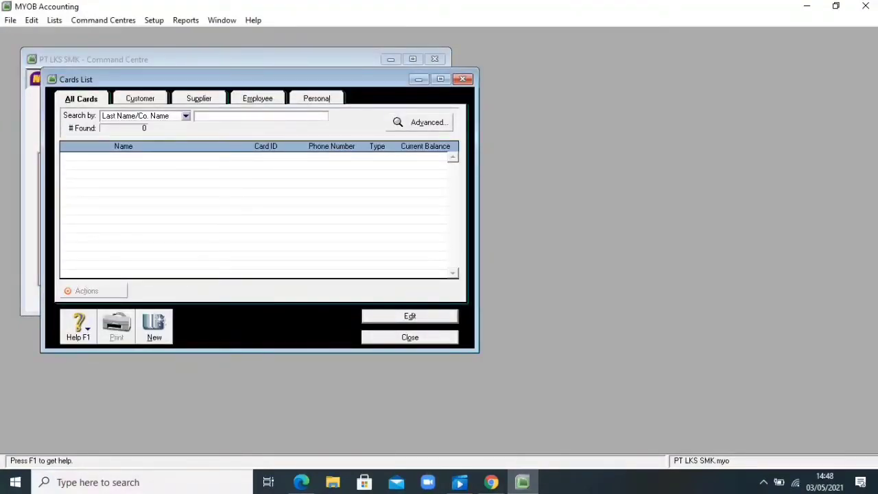
pyautogui.click(140, 98)
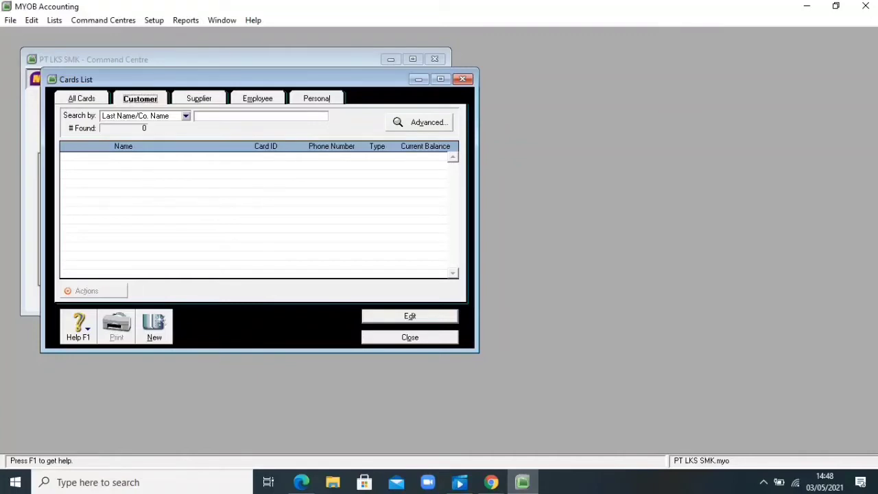
pyautogui.click(198, 98)
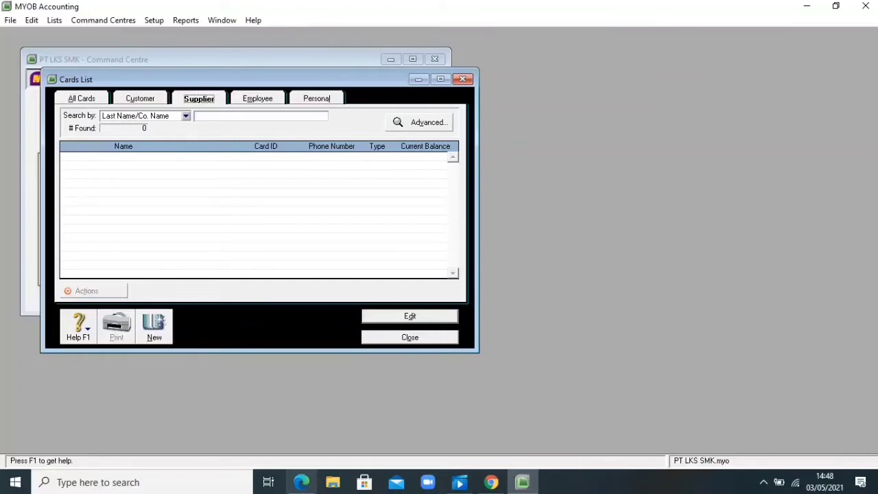
# Step: Check the receivables and payables lists in sections 6.3 and 6.4 of Soal LKS MYOB.pdf, then return to MYOB Accounting
pyautogui.click(301, 482)
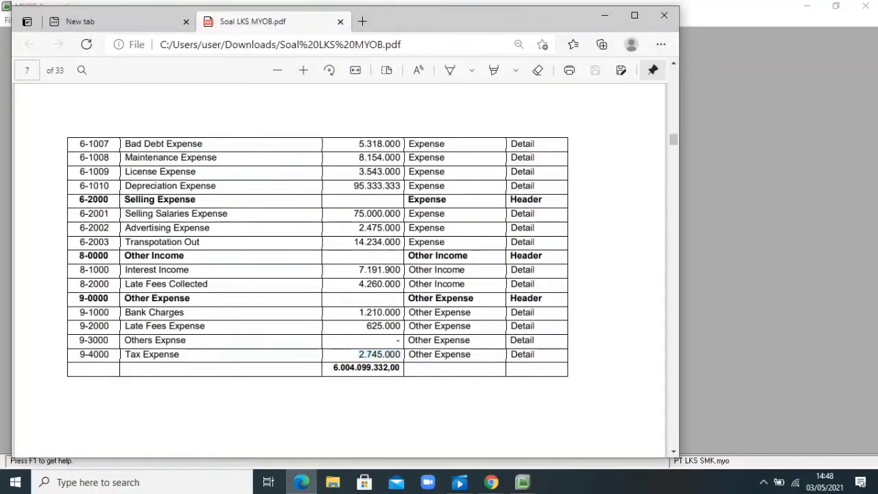
pyautogui.scroll(-1, 318, 229)
pyautogui.scroll(-10, 317, 229)
pyautogui.scroll(6, 318, 230)
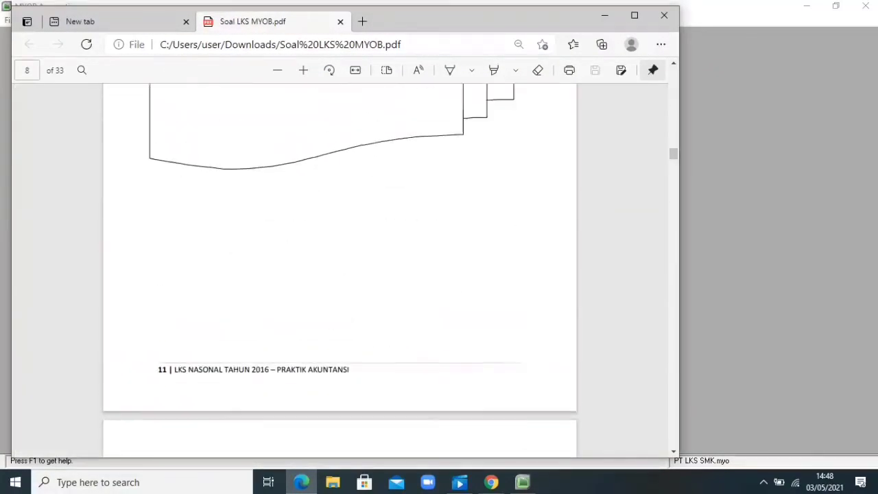
pyautogui.scroll(20, 318, 230)
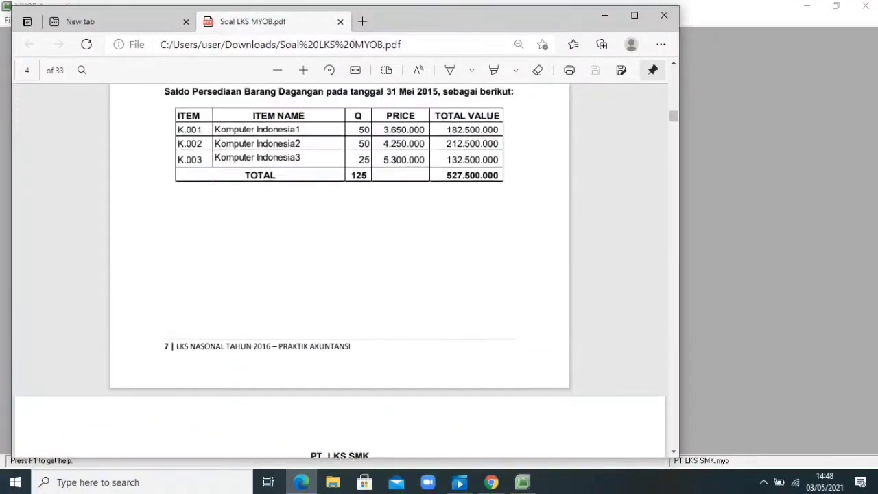
pyautogui.scroll(8, 317, 230)
pyautogui.scroll(-1, 318, 230)
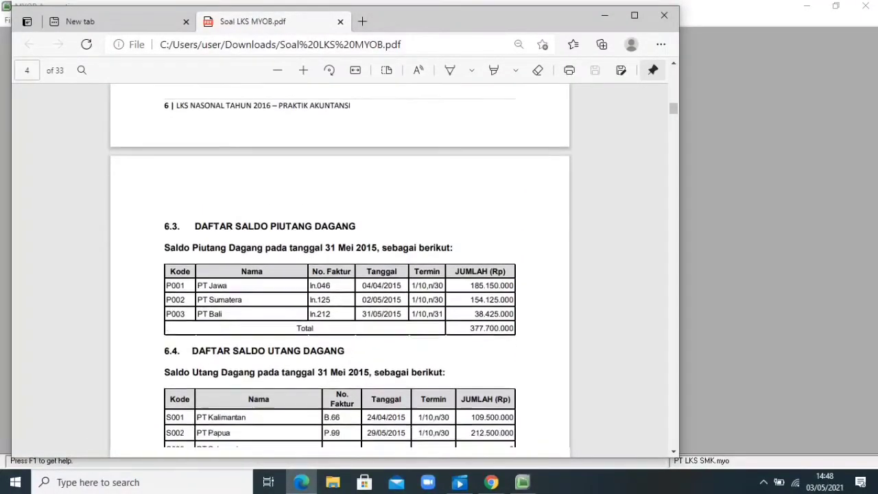
pyautogui.scroll(-1, 340, 275)
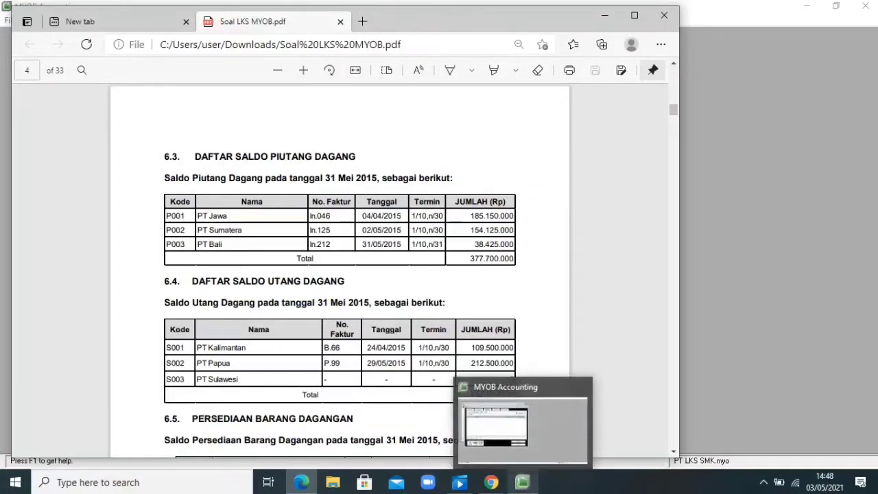
pyautogui.click(523, 482)
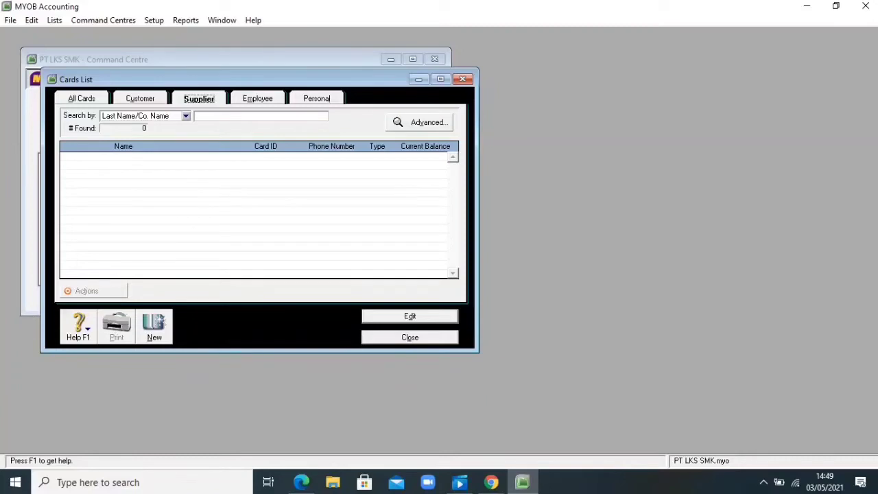
# Step: Start a tab-delimited import of customer cards from the reopened Cards List, with duplicate records set to Update Existing Record
pyautogui.press('Escape')
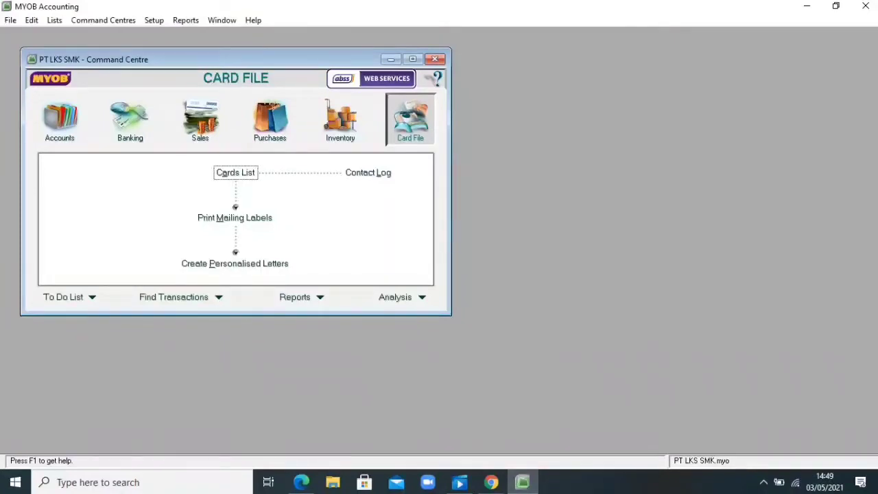
pyautogui.click(236, 173)
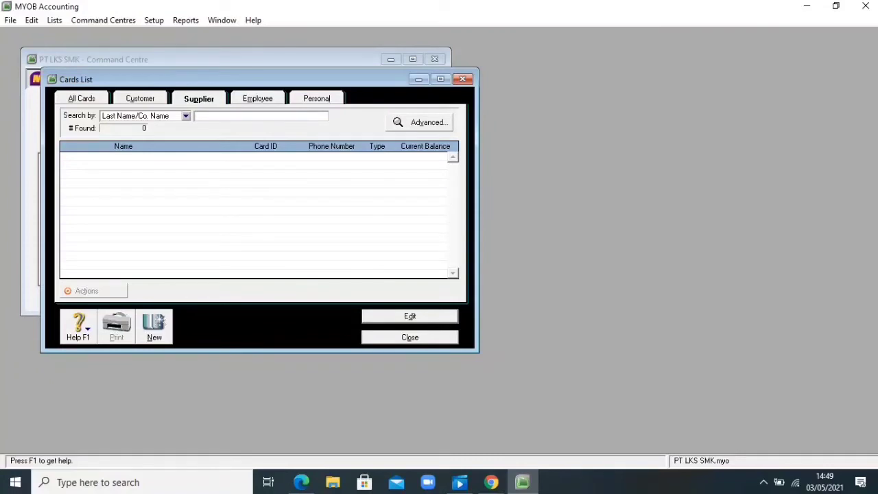
pyautogui.press('alt')
pyautogui.press('f')
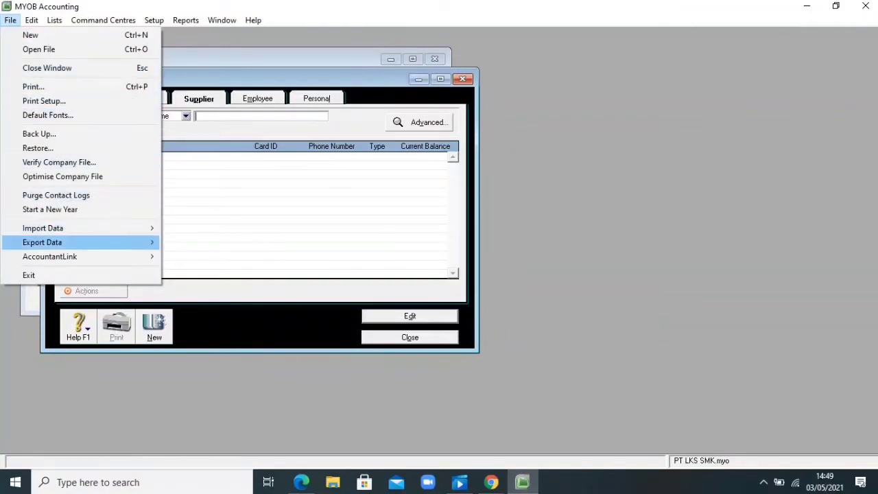
pyautogui.moveTo(68, 228)
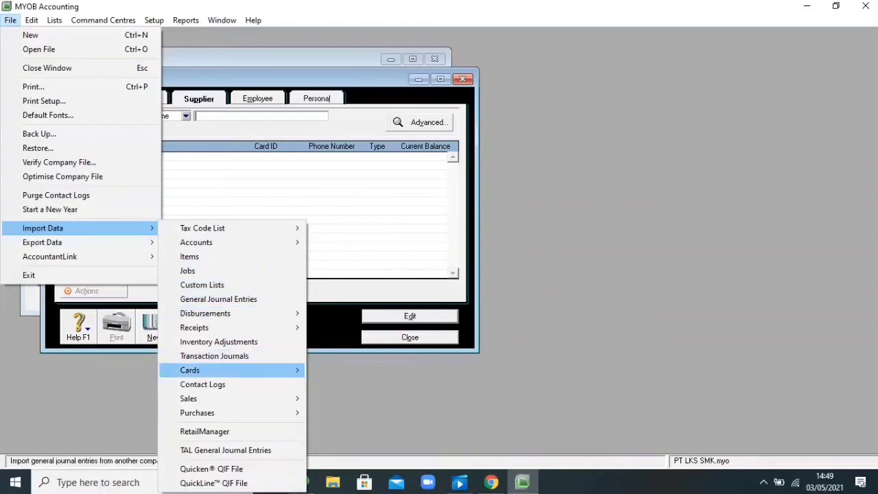
pyautogui.moveTo(206, 369)
pyautogui.click(353, 370)
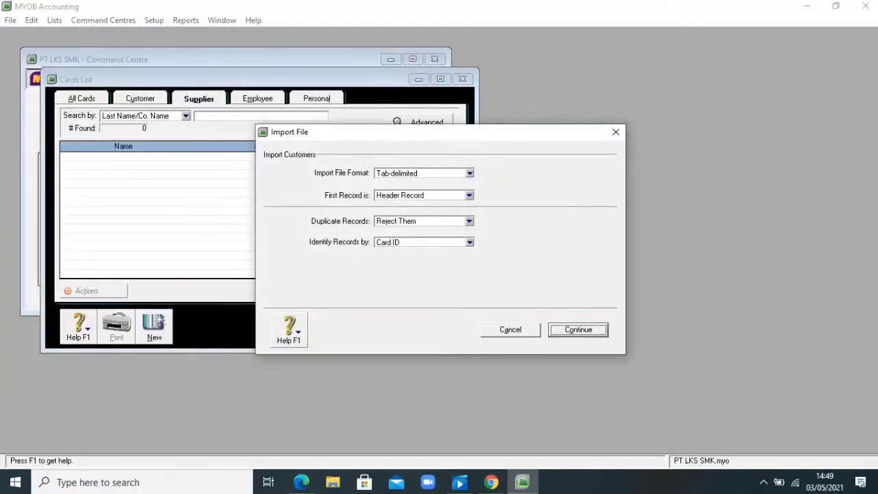
pyautogui.click(469, 222)
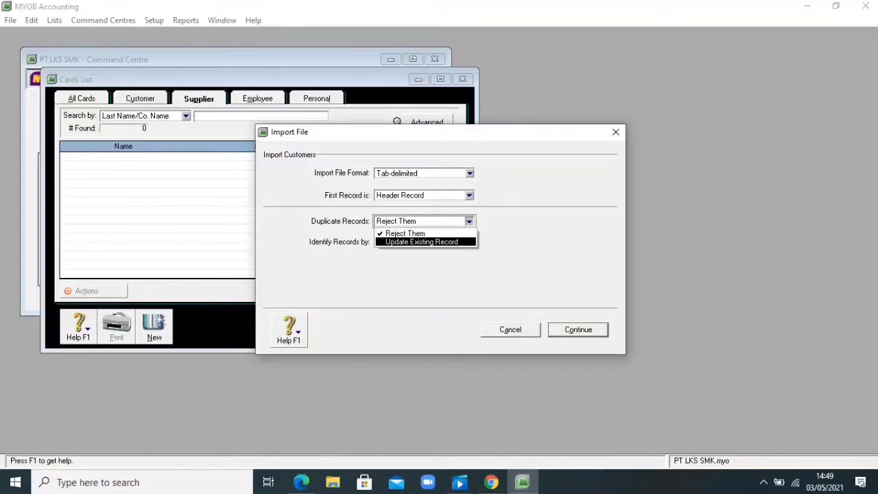
pyautogui.click(421, 242)
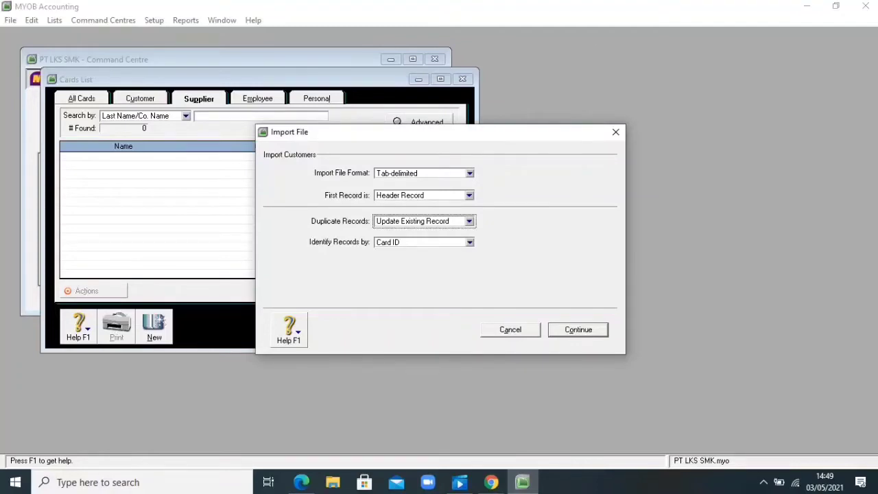
pyautogui.press('Return')
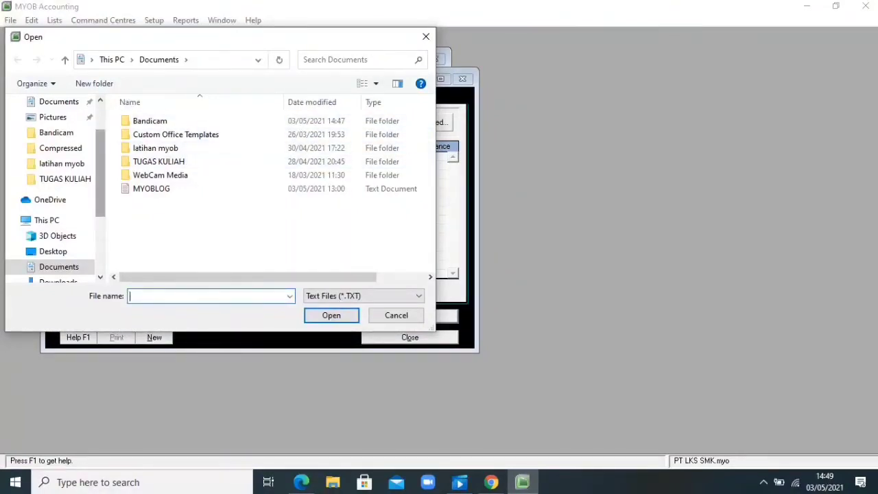
# Step: Choose the Daftar Customer text file in the Downloads folder as the customer import source
pyautogui.scroll(2, 55, 185)
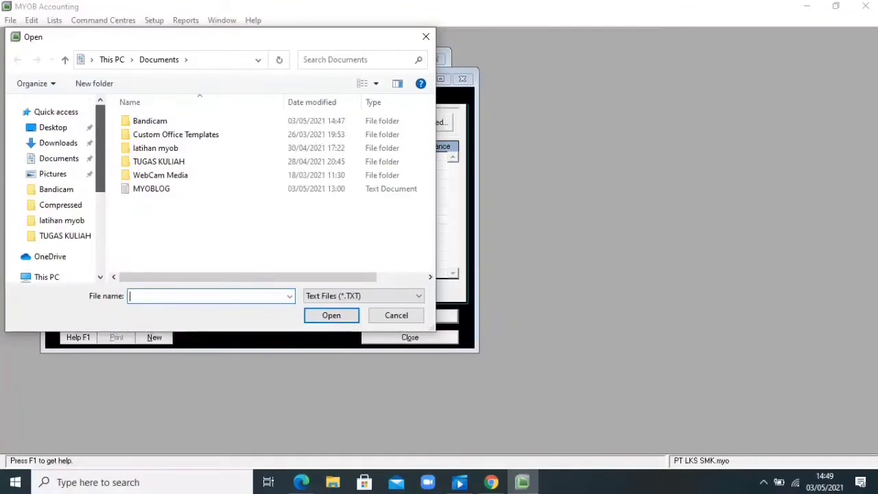
pyautogui.scroll(-2, 55, 185)
pyautogui.scroll(2, 55, 185)
pyautogui.click(59, 142)
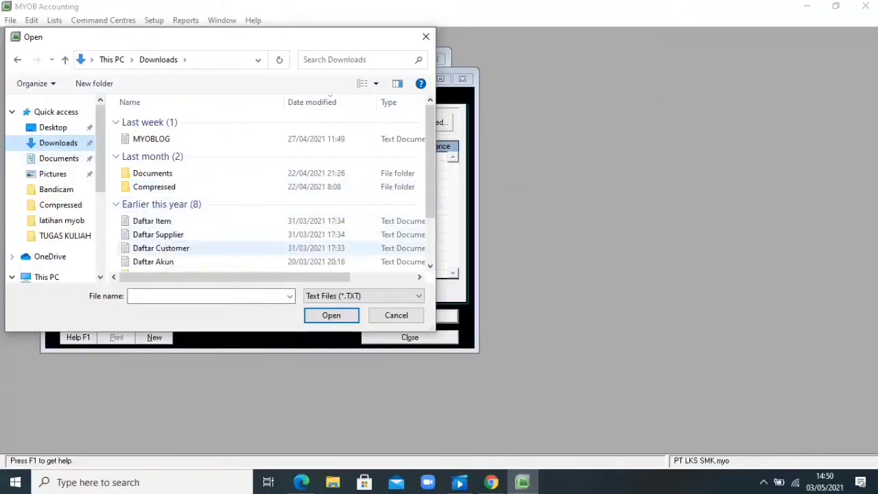
pyautogui.click(161, 248)
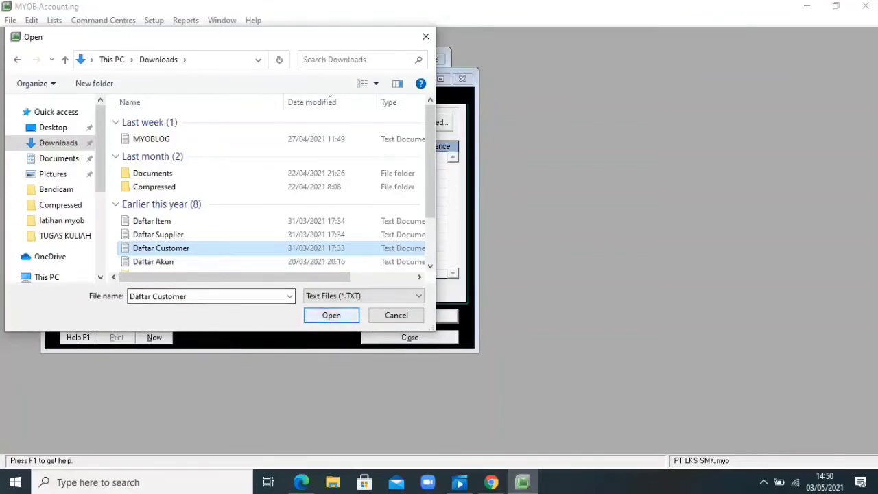
pyautogui.click(331, 316)
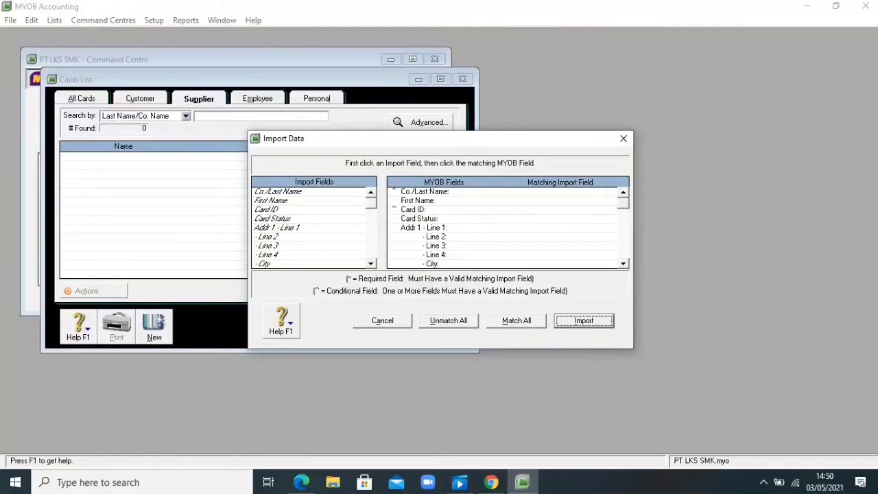
# Step: Match all import fields to the MYOB fields and import the customer cards
pyautogui.click(516, 320)
pyautogui.click(583, 321)
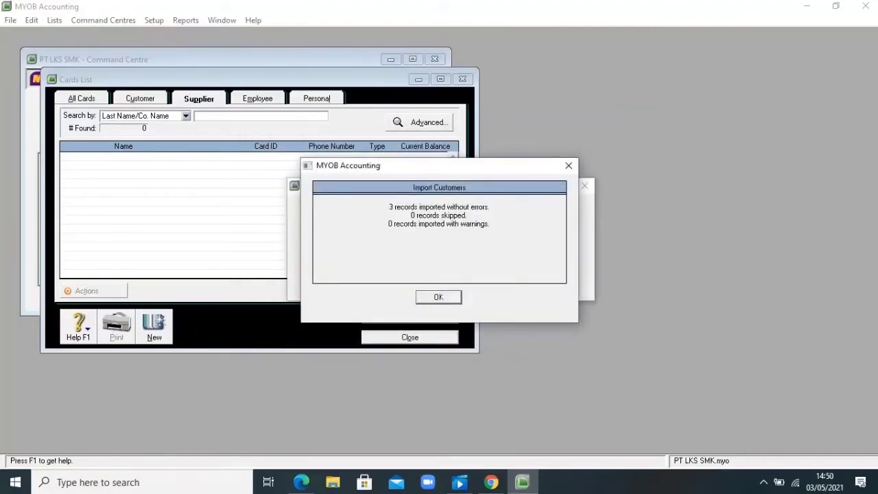
pyautogui.press('Return')
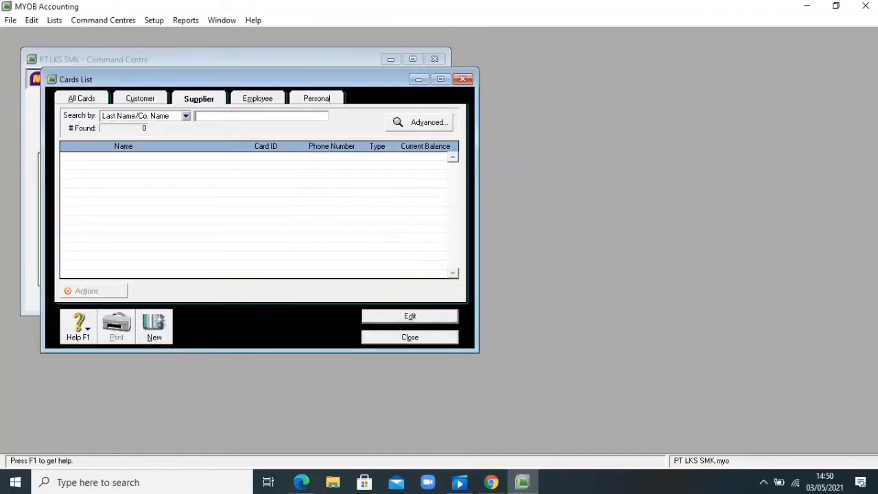
# Step: Review the imported customer cards PT. Jawa, PT. Sumatera and PT. Bali in the Cards List
pyautogui.click(139, 98)
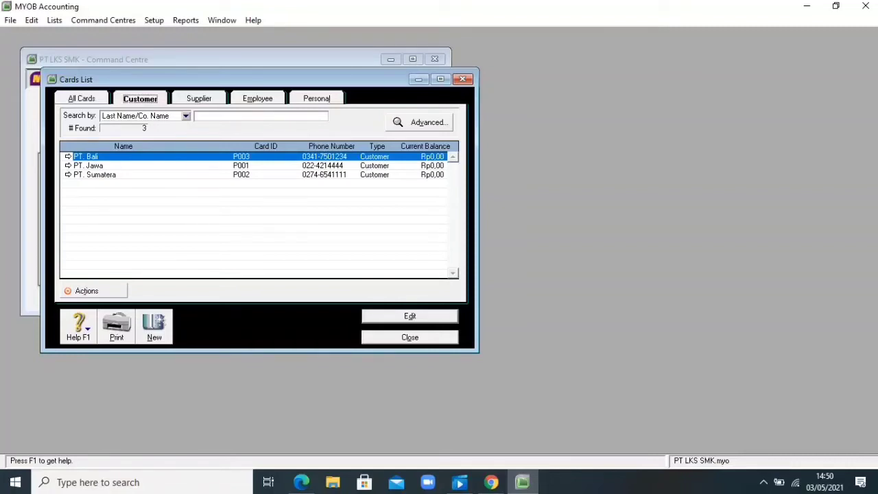
pyautogui.click(87, 165)
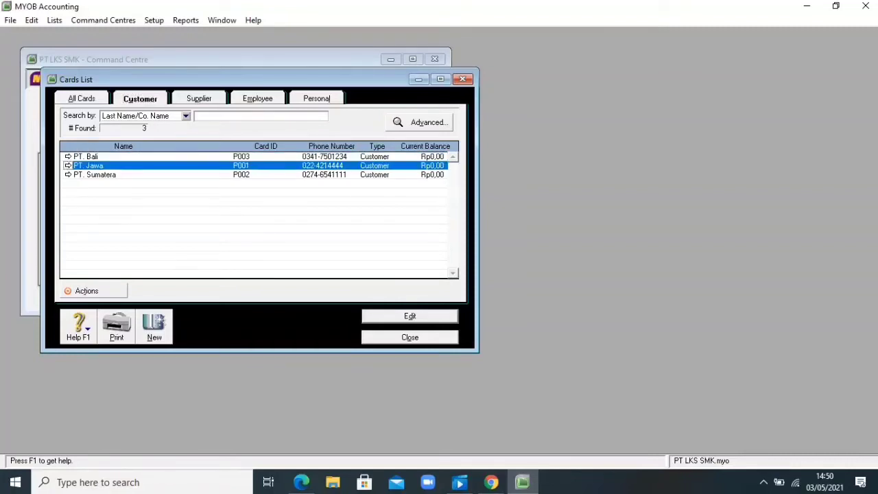
pyautogui.click(94, 174)
pyautogui.click(86, 156)
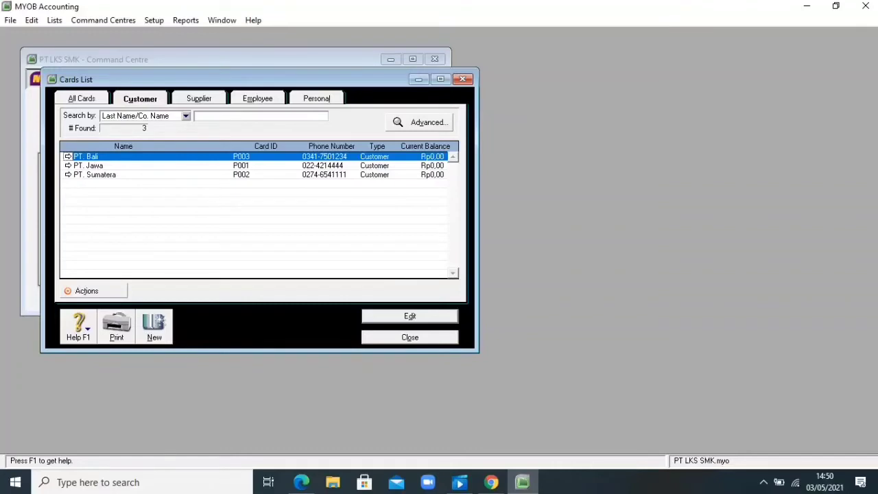
# Step: Start a supplier card import in tab-delimited format, with a header record and existing records updated by Card ID
pyautogui.click(199, 98)
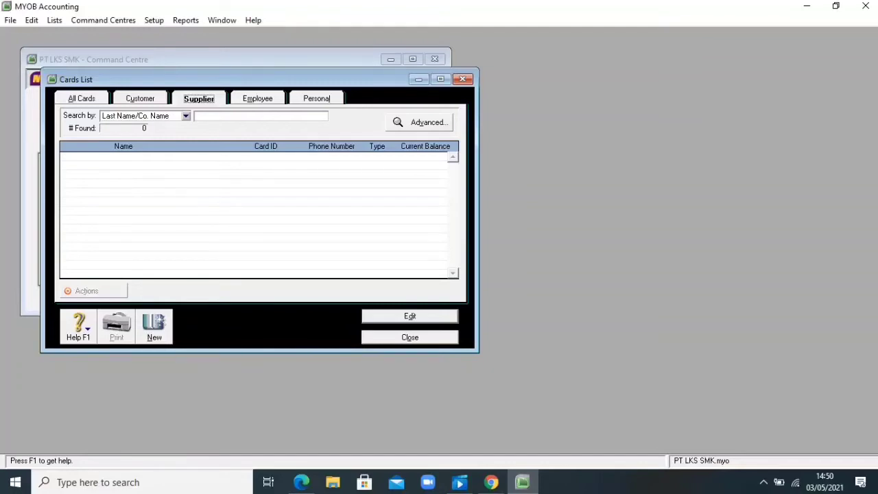
pyautogui.click(11, 20)
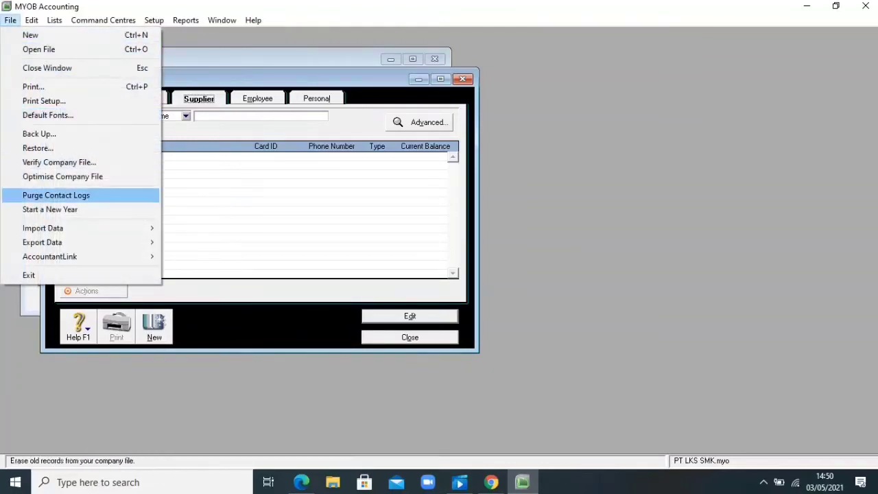
pyautogui.moveTo(69, 227)
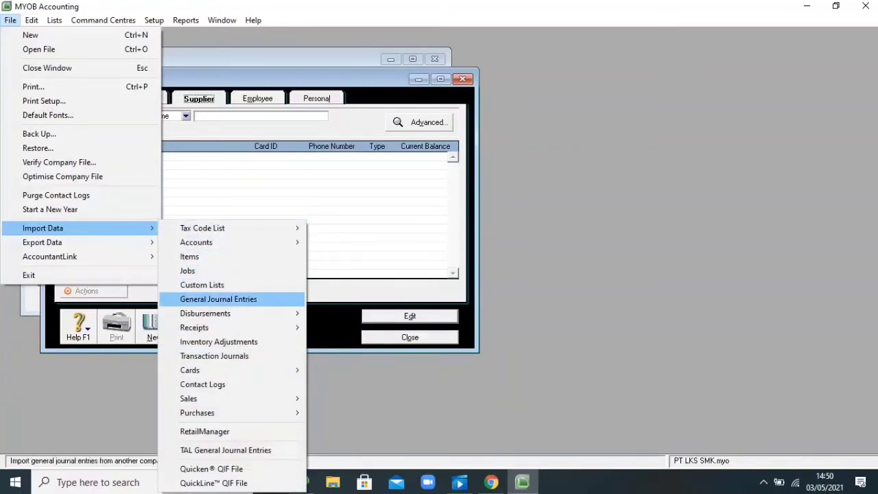
pyautogui.moveTo(205, 370)
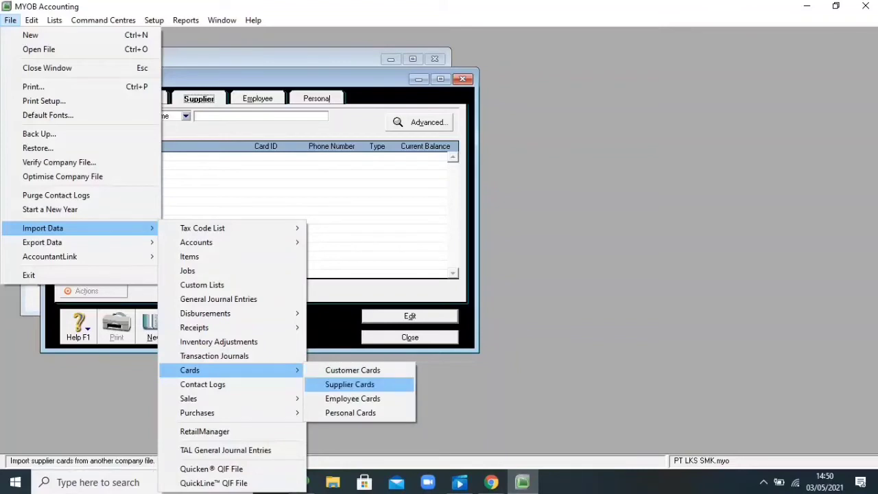
pyautogui.press('Return')
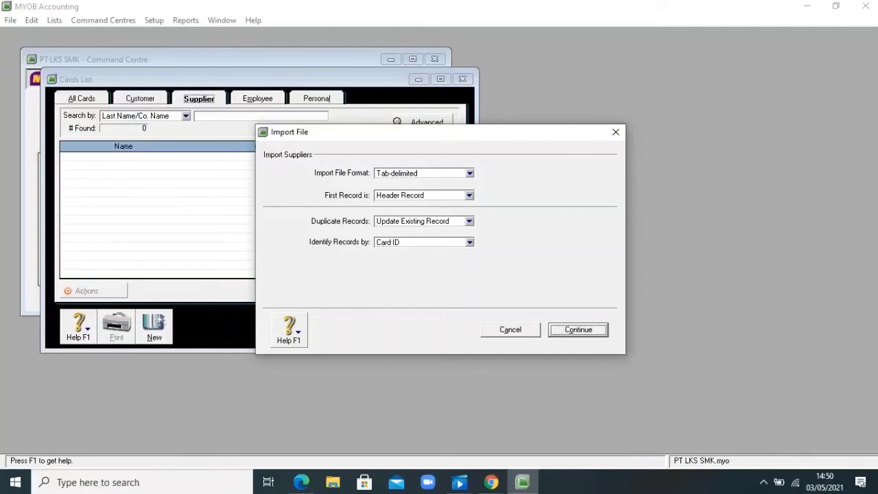
pyautogui.press('Return')
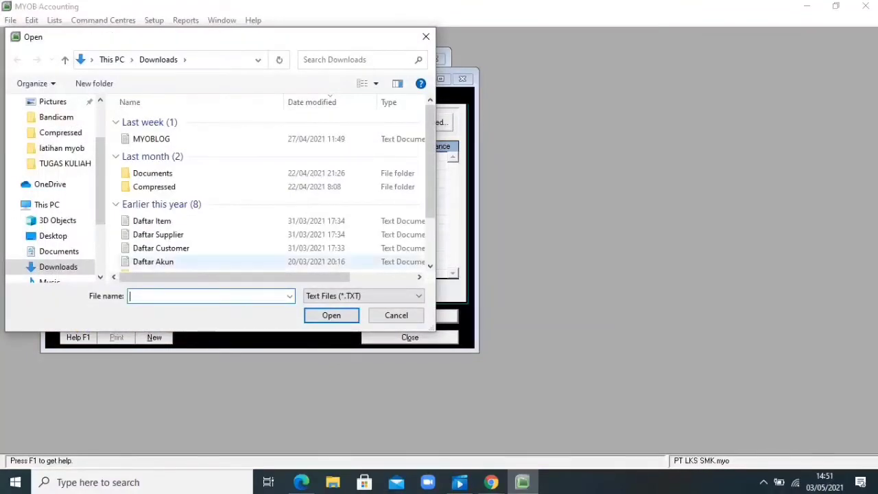
# Step: Load the Daftar Supplier text file from Downloads and match all its import fields to the MYOB fields
pyautogui.click(157, 234)
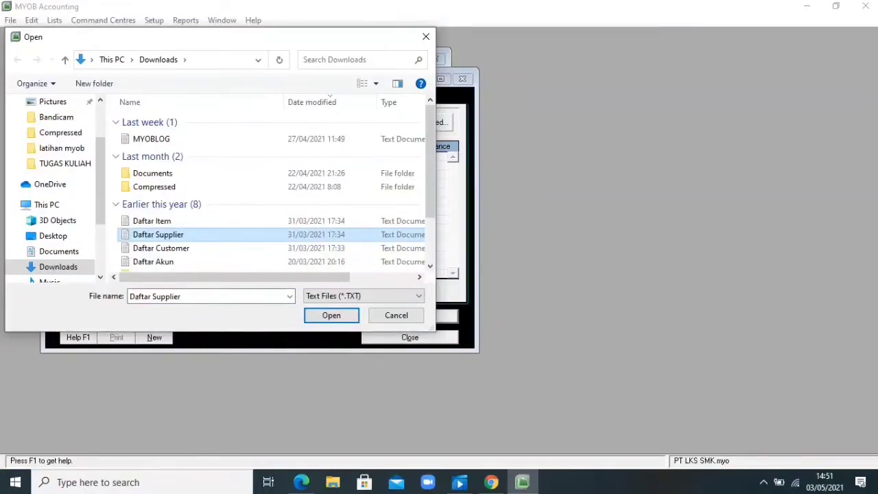
pyautogui.click(353, 317)
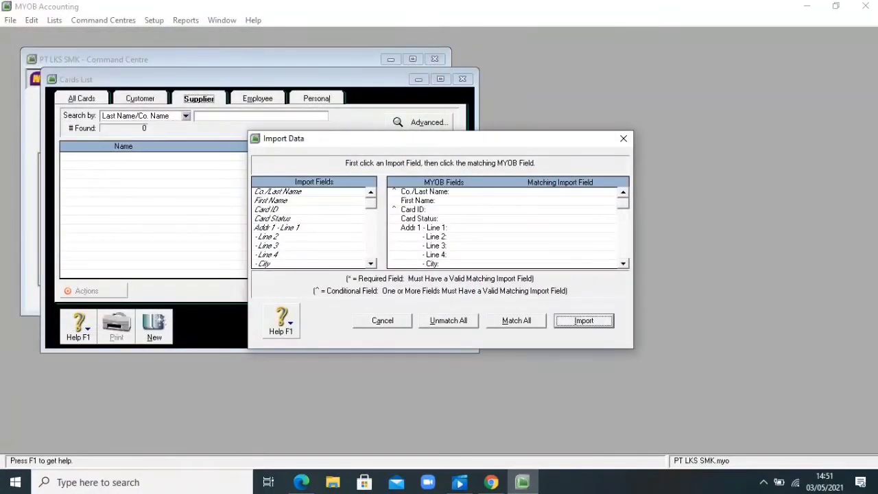
pyautogui.click(516, 321)
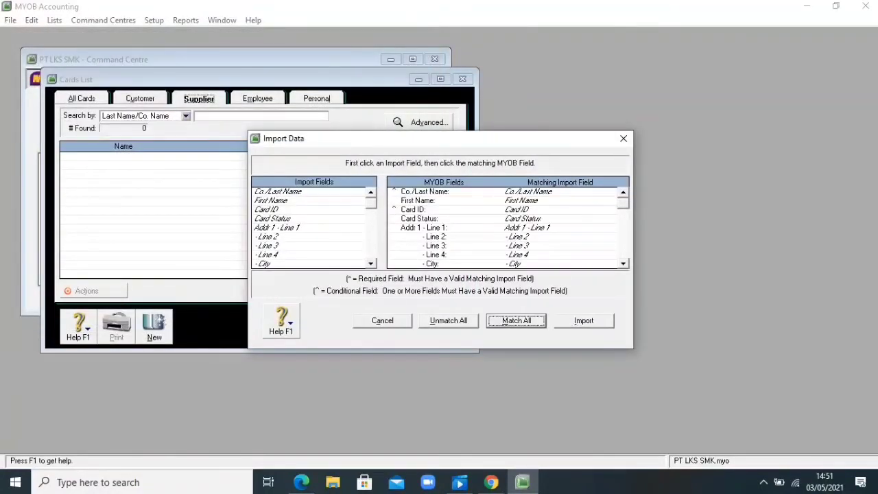
# Step: Import the matched supplier cards and review PT. Kalimantan, PT. Papua and PT. Sulawesi in the Cards List, then close it
pyautogui.click(584, 321)
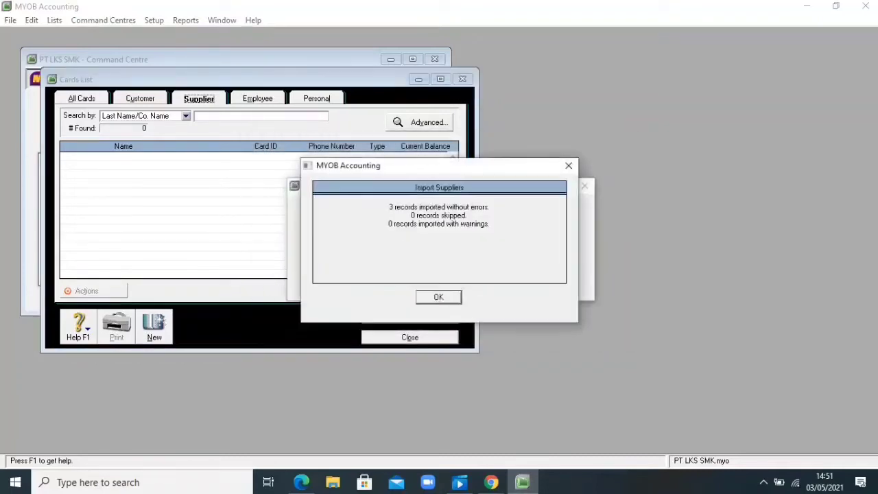
pyautogui.press('Return')
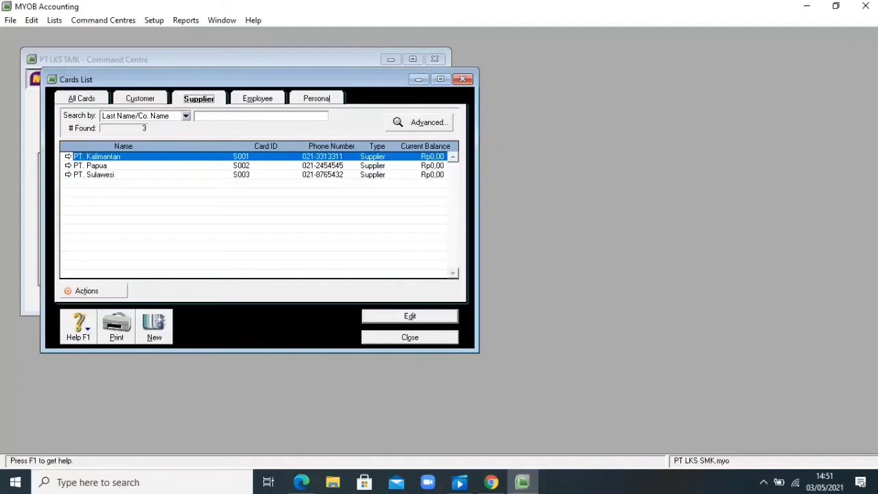
pyautogui.click(68, 165)
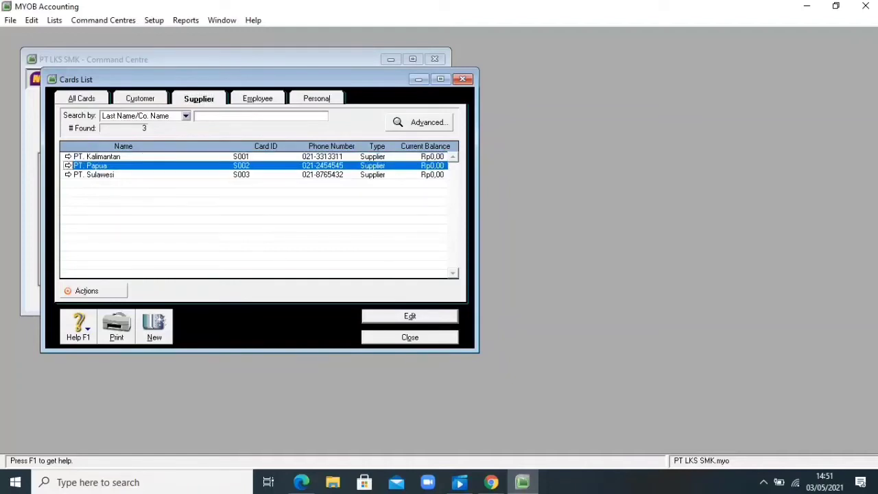
pyautogui.click(94, 174)
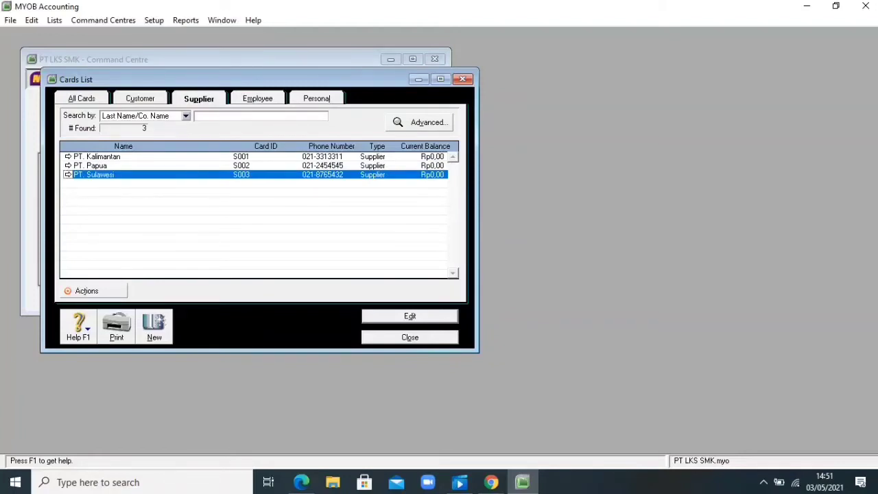
pyautogui.press('Escape')
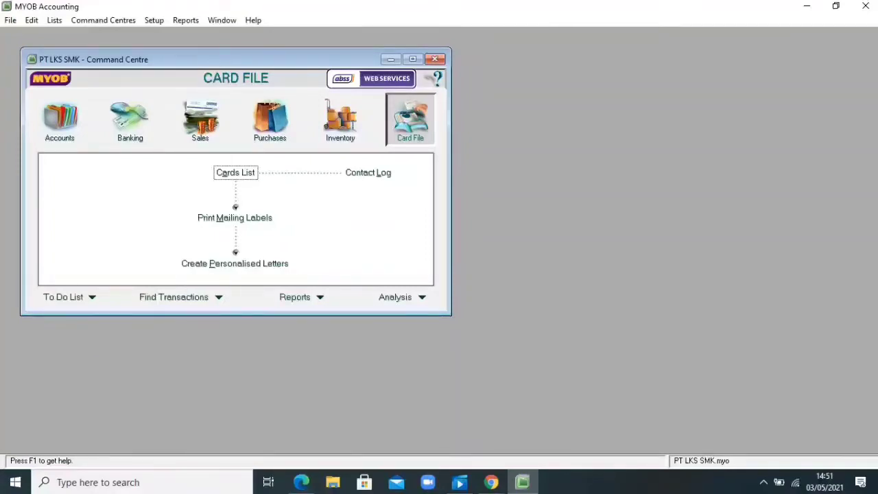
# Step: Open the customer opening balances and start a historical sale for PT. Jawa
pyautogui.hotkey('alt', 's')
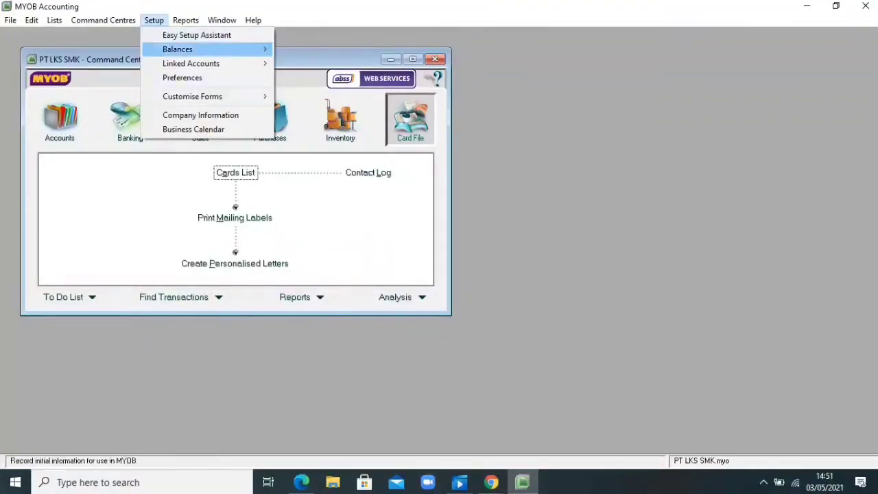
pyautogui.moveTo(178, 49)
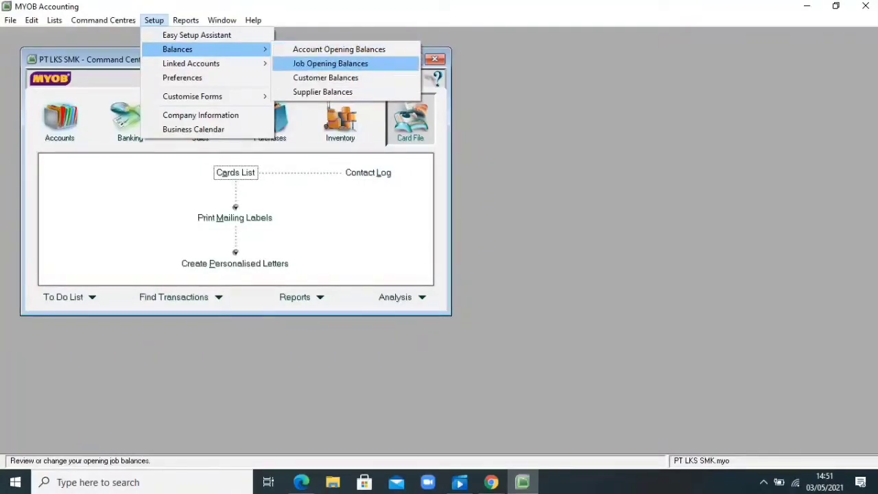
pyautogui.click(325, 78)
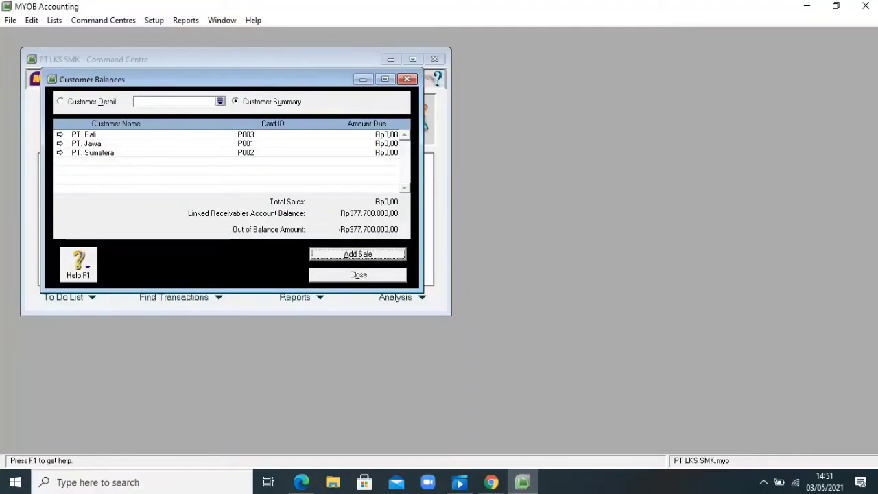
pyautogui.click(60, 143)
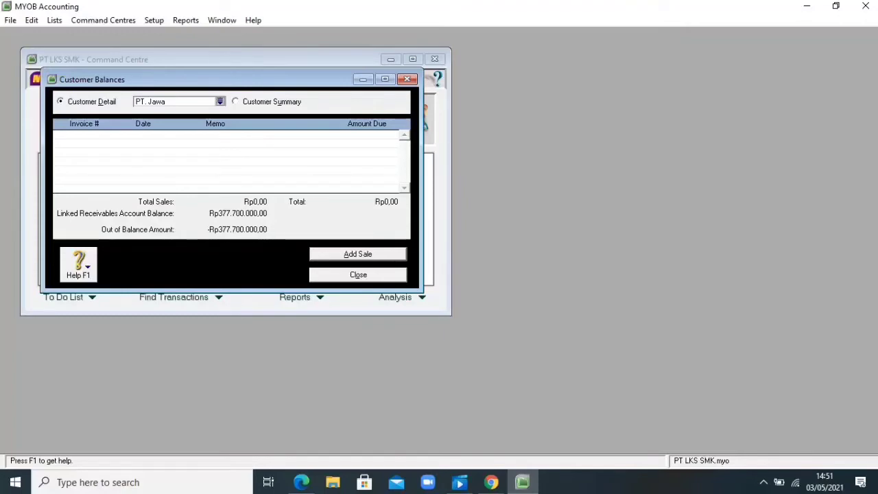
pyautogui.click(357, 253)
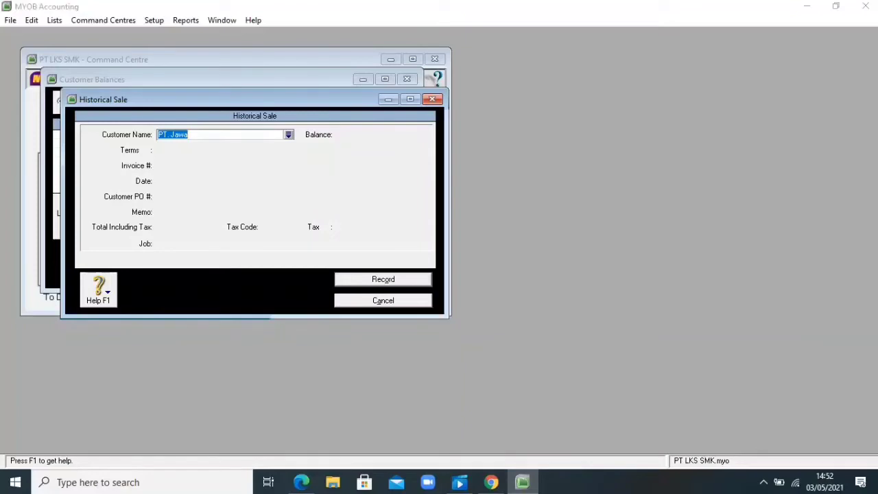
pyautogui.press('Tab')
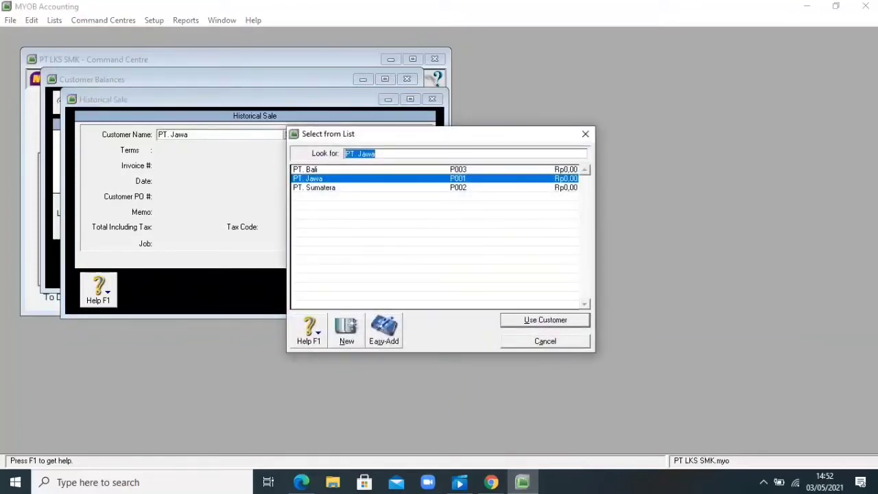
pyautogui.click(308, 179)
pyautogui.press('Return')
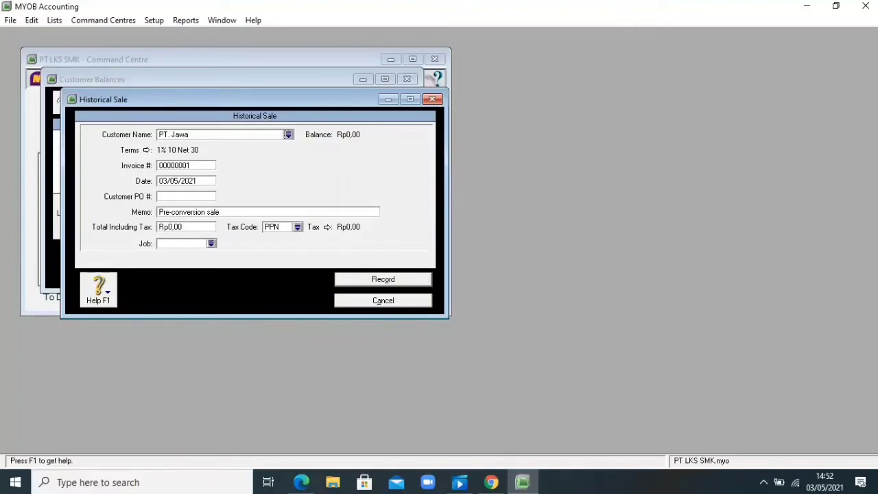
# Step: Copy PT Jawa's invoice number In.046 from the receivables table in Soal LKS MYOB.pdf into the historical sale's invoice number
pyautogui.press('Tab')
pyautogui.click(301, 482)
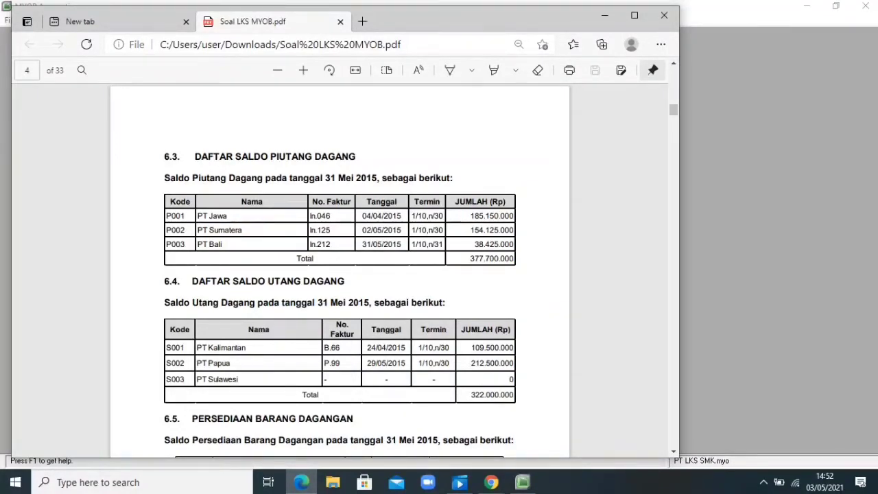
pyautogui.doubleClick(320, 215)
pyautogui.hotkey('ctrl', 'c')
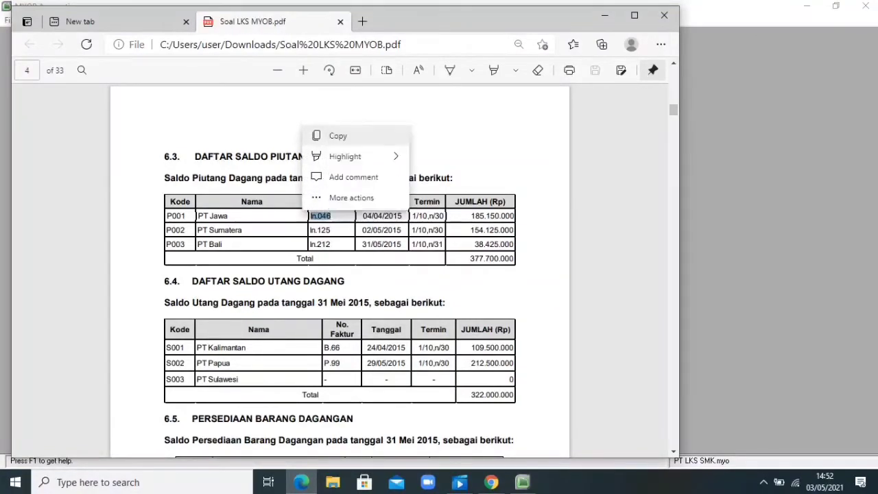
pyautogui.click(317, 135)
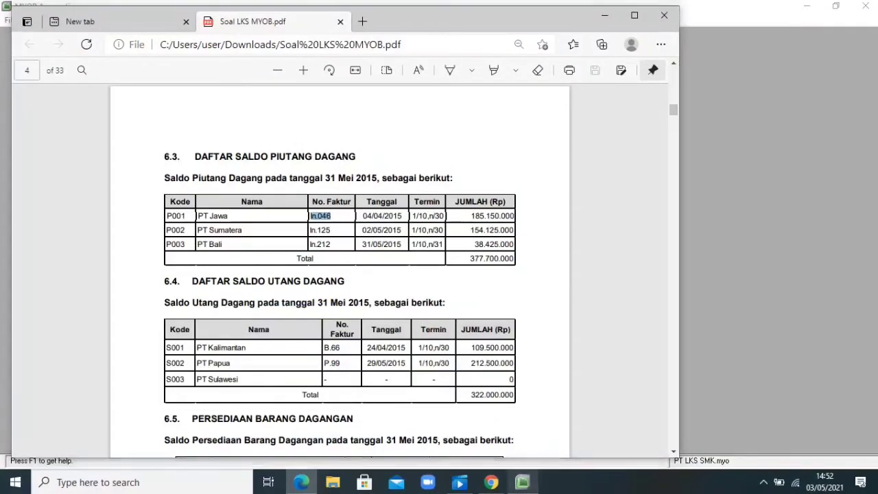
pyautogui.hotkey('alt', 'Tab')
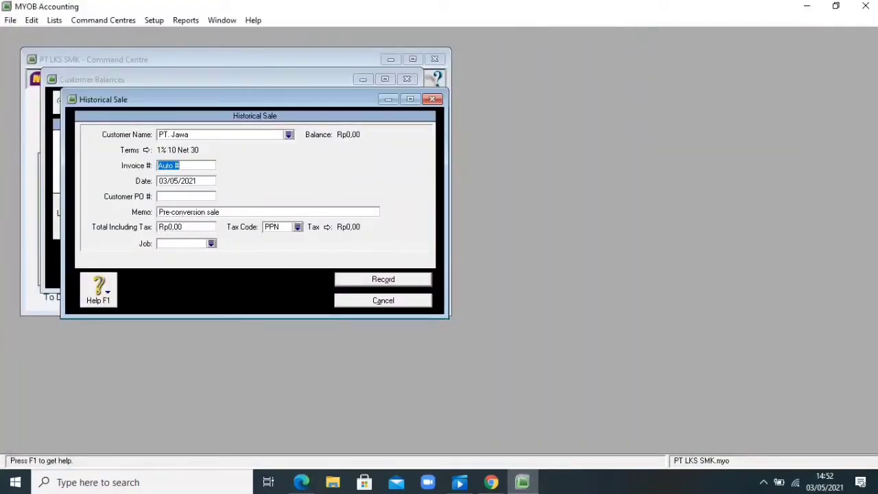
pyautogui.press('BackSpace')
pyautogui.rightClick(176, 166)
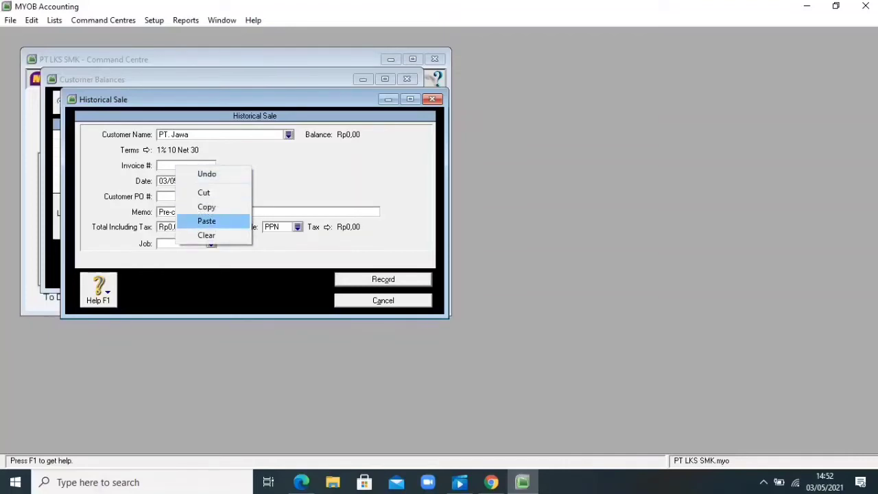
pyautogui.click(206, 221)
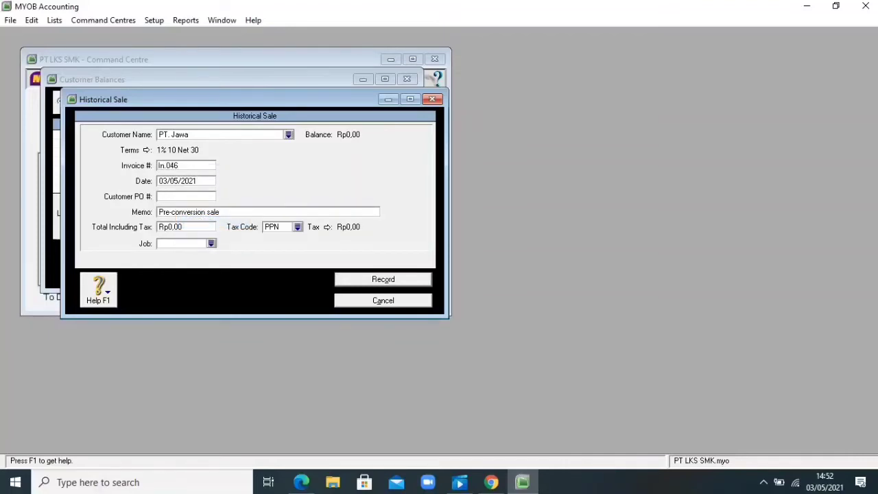
# Step: Copy PT Jawa's invoice date 04/04/2015 from Soal LKS MYOB.pdf into the historical sale's date
pyautogui.press('Tab')
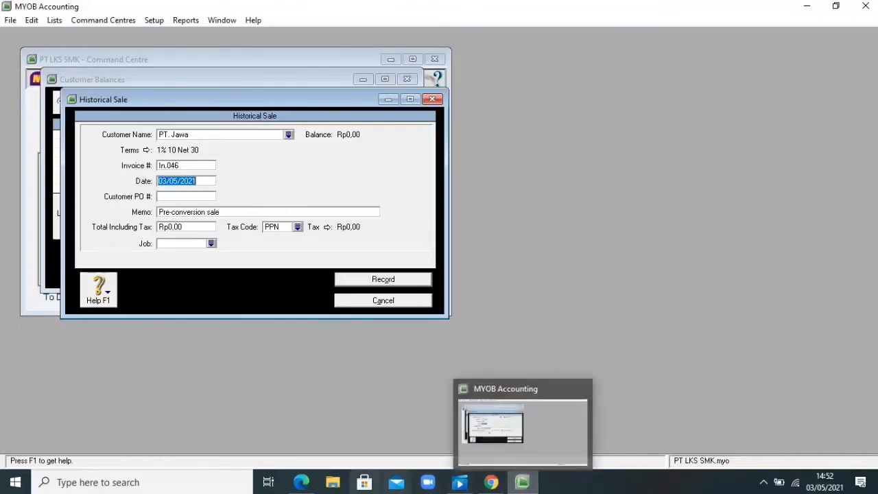
pyautogui.click(302, 482)
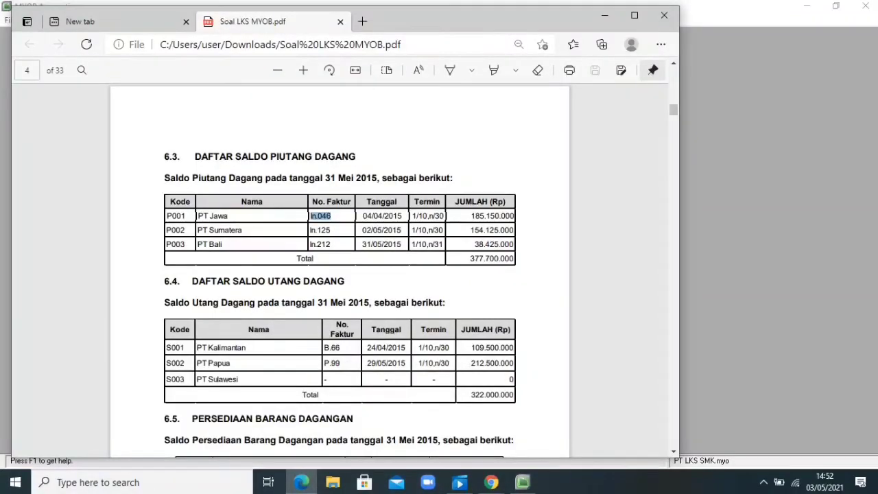
pyautogui.click(320, 216)
pyautogui.moveTo(403, 216); pyautogui.dragTo(362, 216)
pyautogui.hotkey('ctrl', 'c')
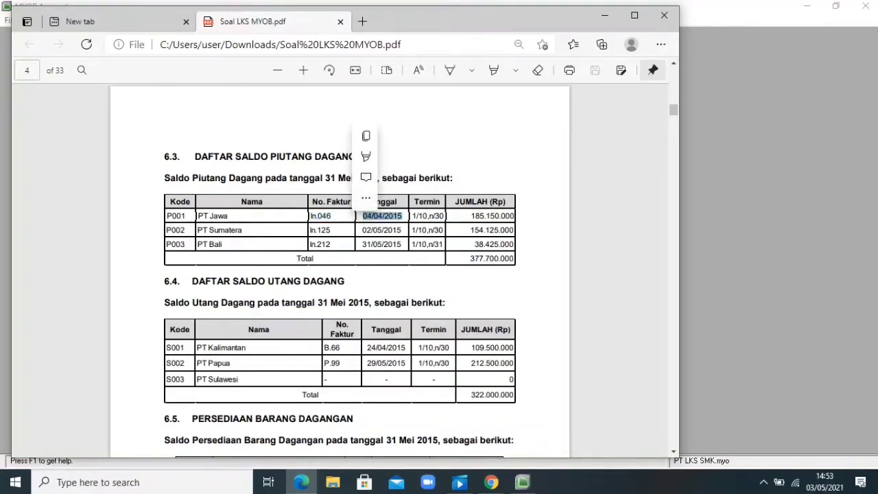
pyautogui.click(366, 136)
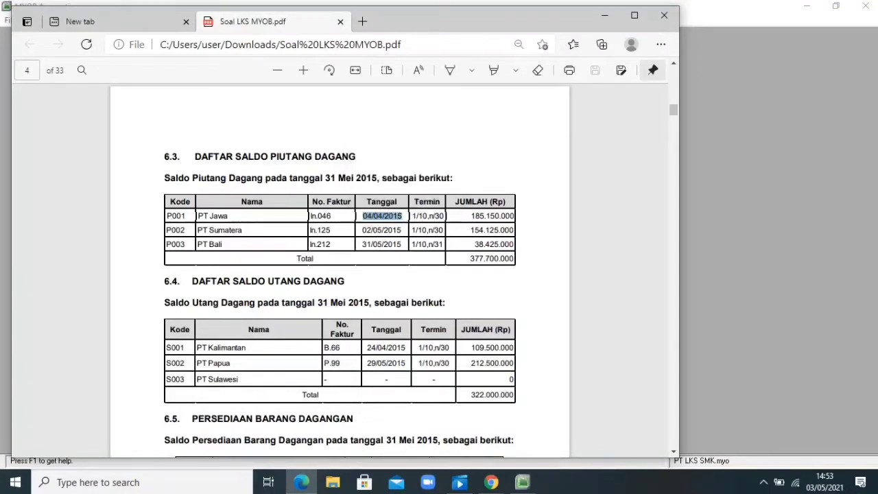
pyautogui.click(522, 482)
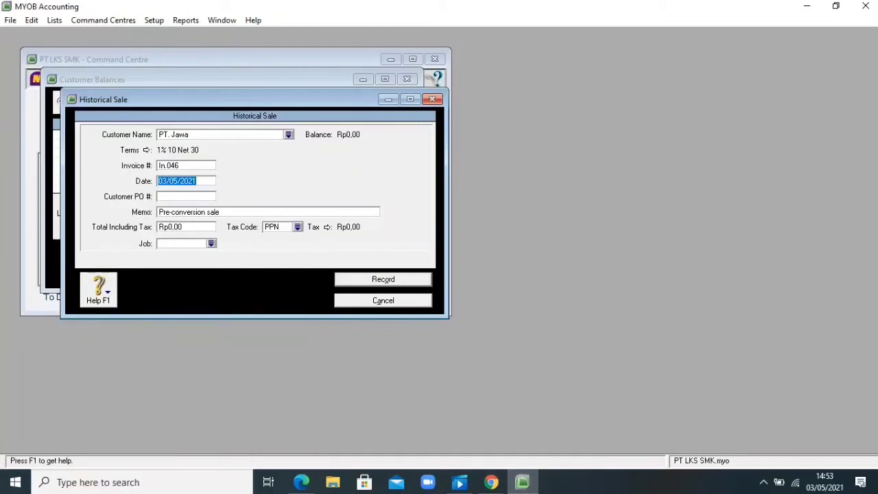
pyautogui.press('BackSpace')
pyautogui.rightClick(176, 182)
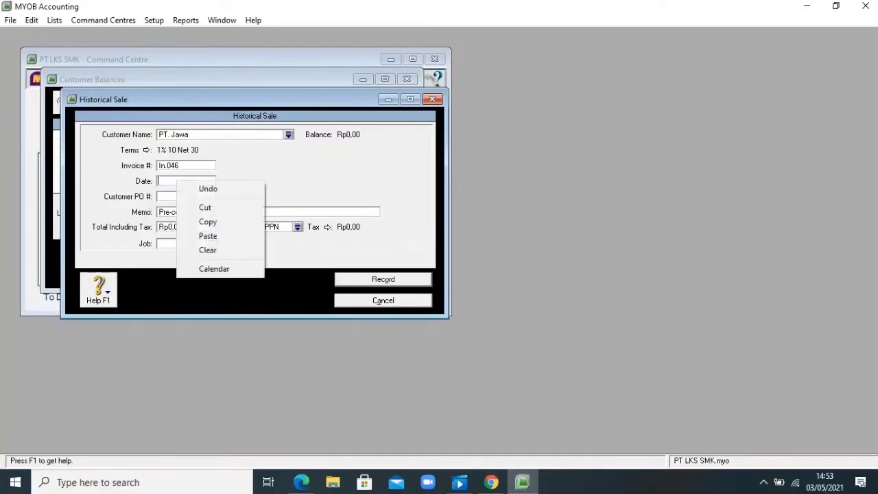
pyautogui.click(208, 235)
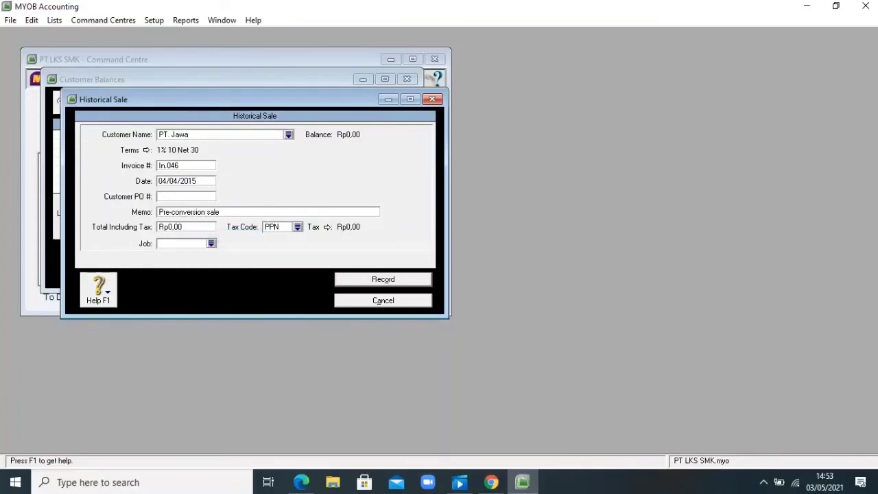
# Step: Replace the historical sale's memo with "Saldo Awal Piutang"
pyautogui.press('Tab')
pyautogui.press('Tab')
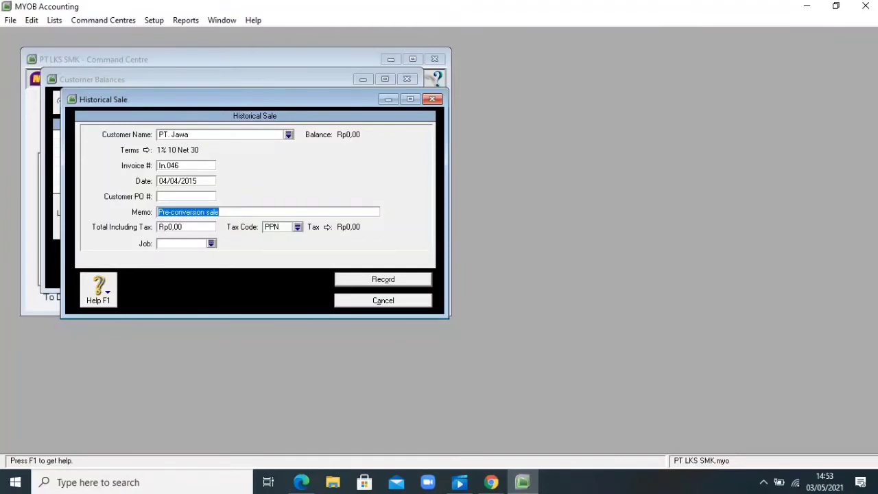
pyautogui.press('Delete')
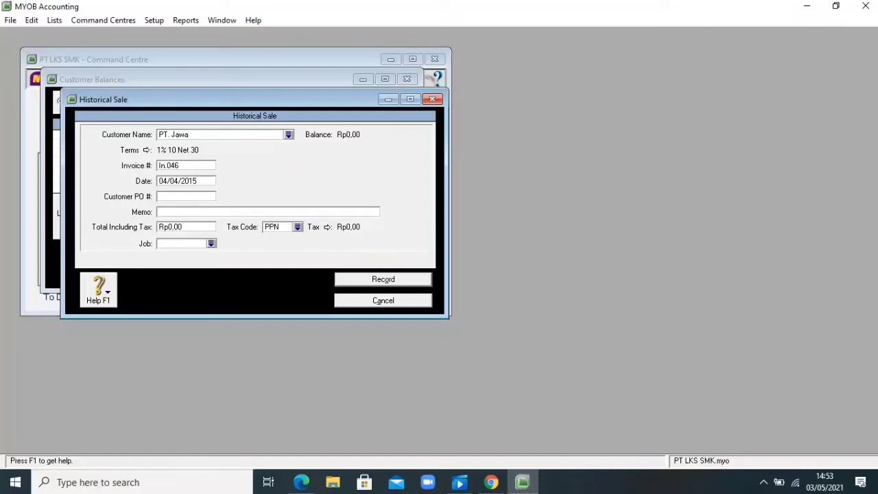
pyautogui.write('Saldo Awal Piutang')
pyautogui.press('Tab')
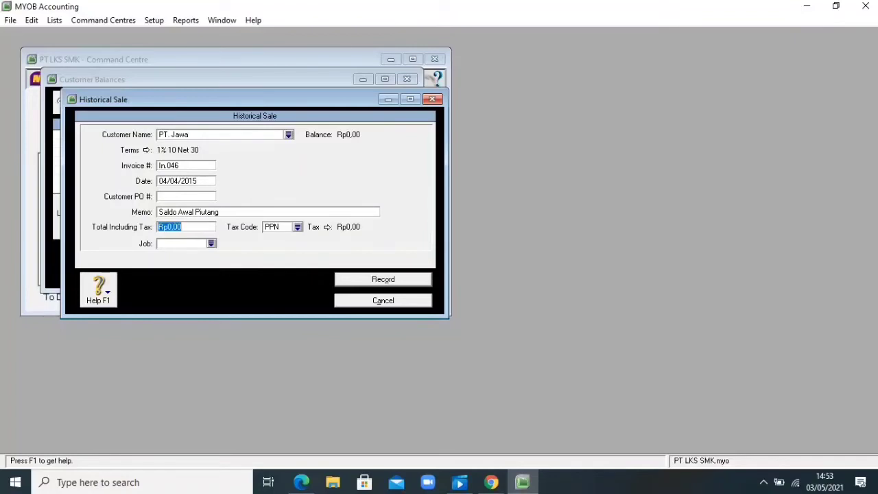
# Step: Copy PT Jawa's receivable amount 185.150.000 from Soal LKS MYOB.pdf into the historical sale's total including tax
pyautogui.click(301, 482)
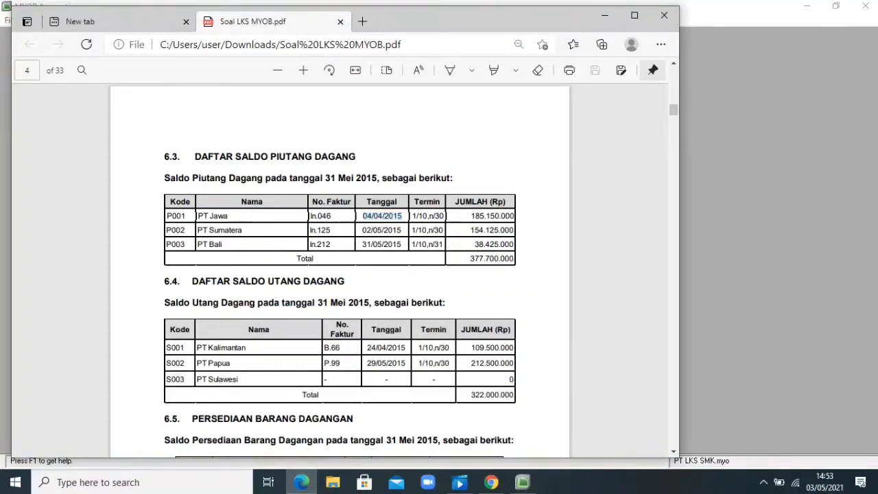
pyautogui.moveTo(514, 216); pyautogui.dragTo(470, 215)
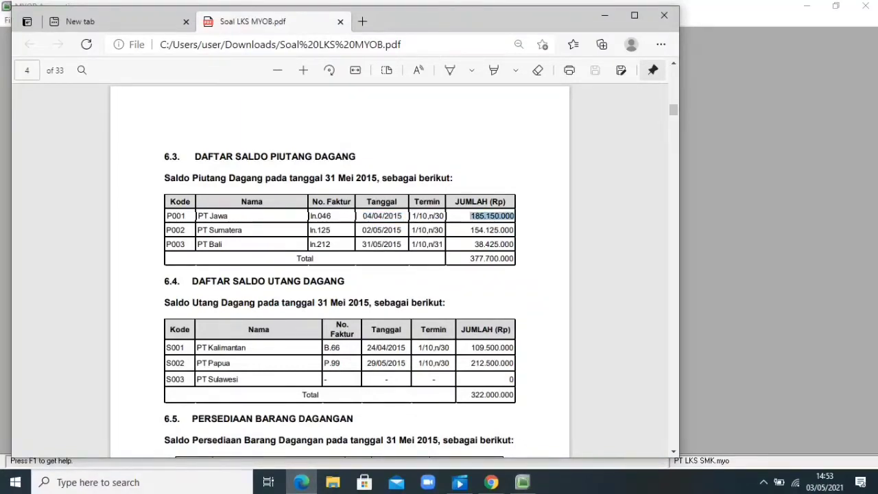
pyautogui.click(474, 139)
pyautogui.click(522, 482)
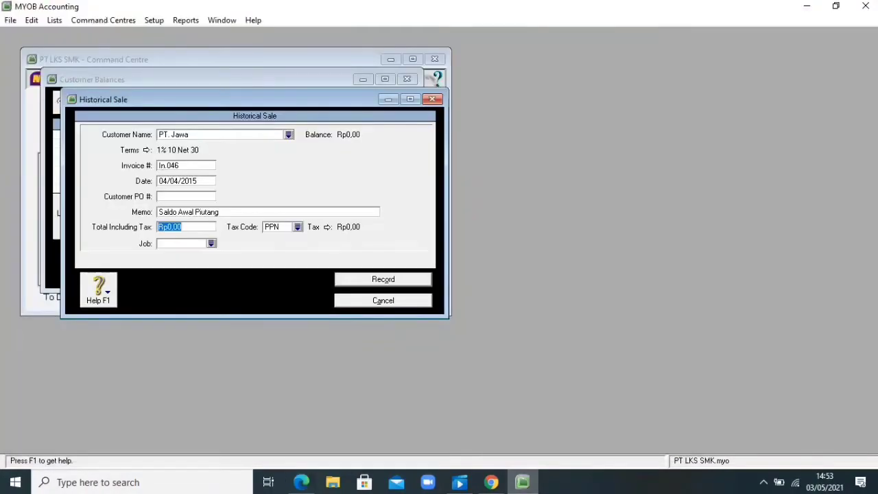
pyautogui.press('BackSpace')
pyautogui.rightClick(163, 229)
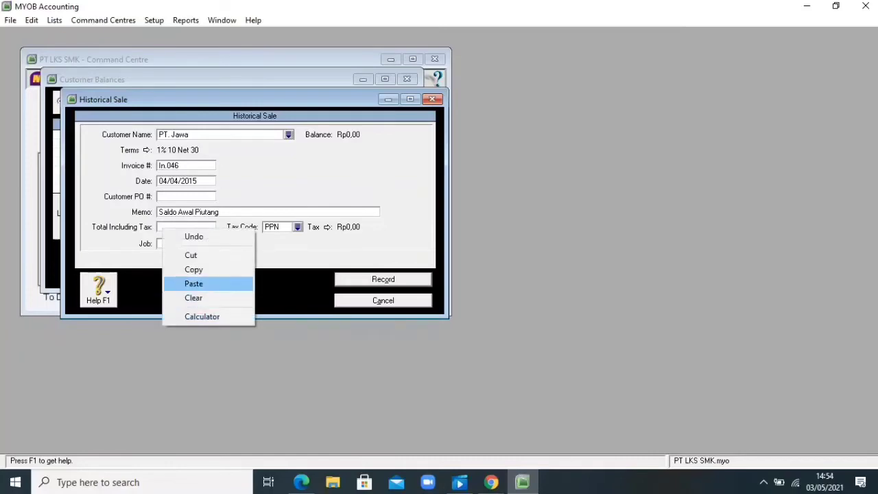
pyautogui.click(194, 283)
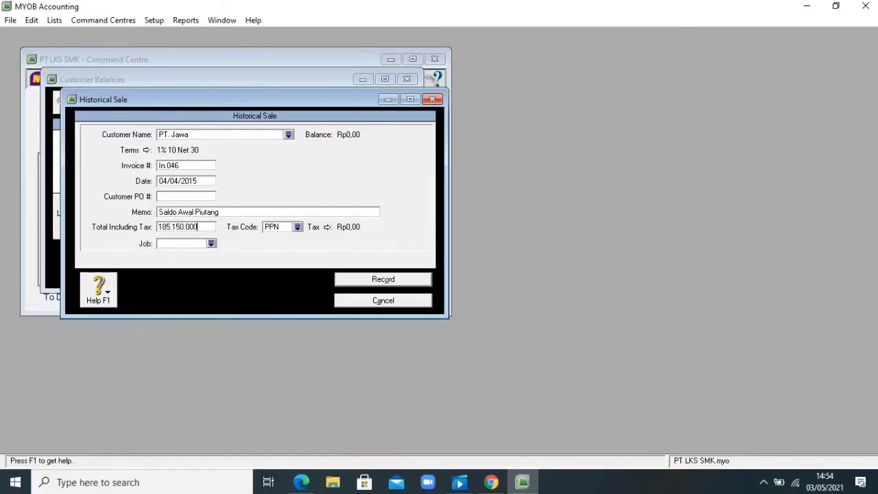
# Step: Set the tax code of PT Jawa's historical sale to N-T, record the sale and close the customer balances
pyautogui.click(297, 227)
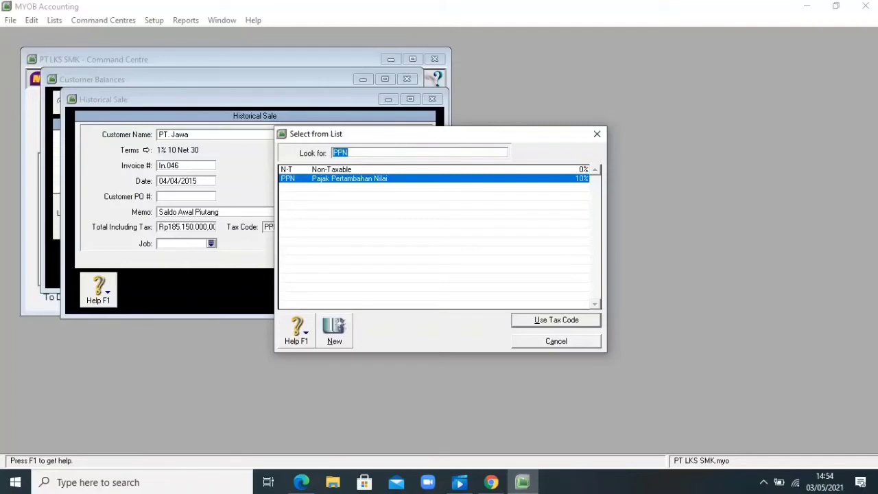
pyautogui.write('N-T')
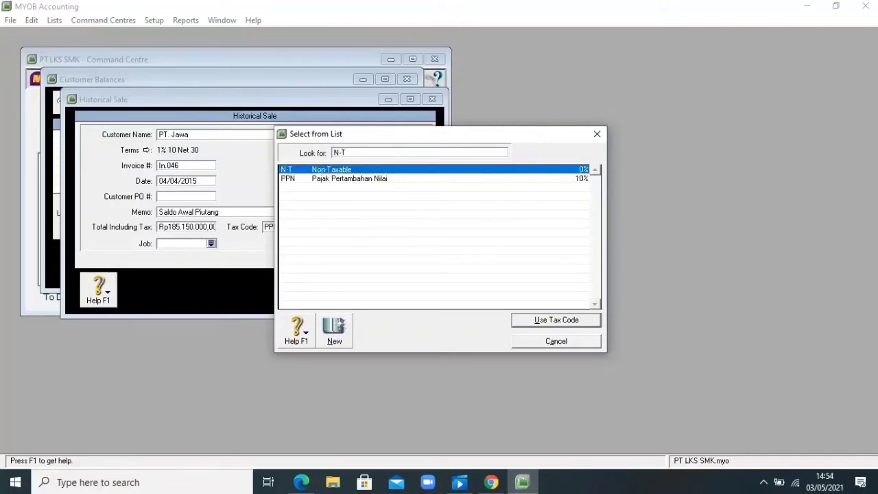
pyautogui.press('Return')
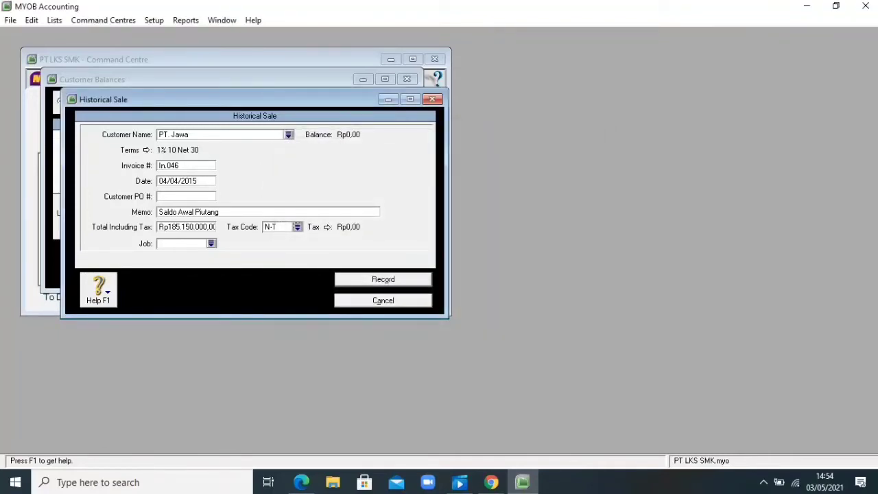
pyautogui.press('Return')
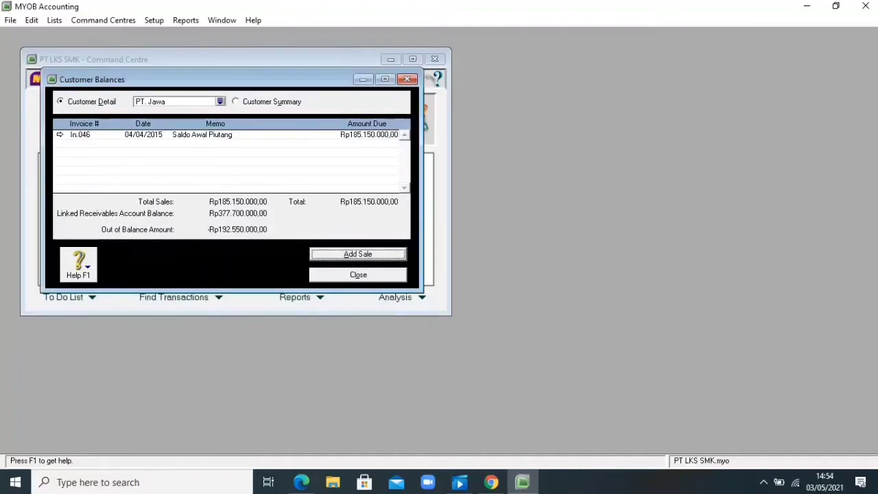
pyautogui.press('Escape')
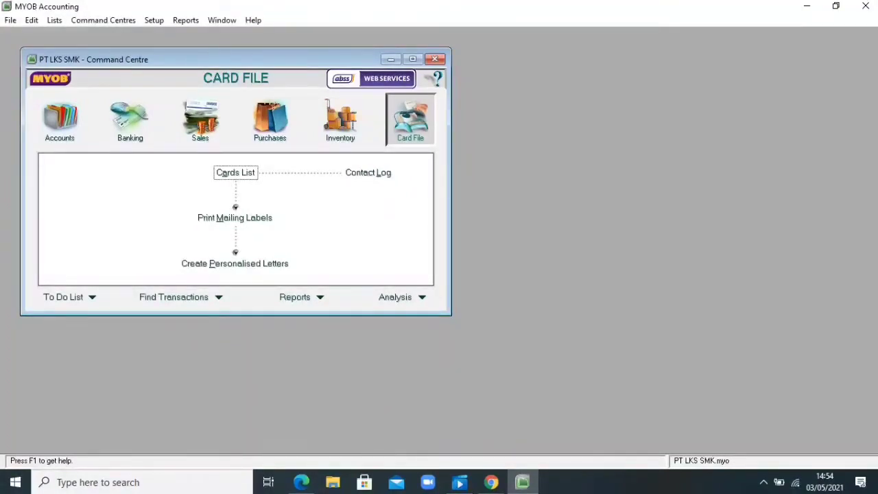
# Step: Reopen the customer balances and start a new historical sale for the customer PT. Sumatera
pyautogui.click(153, 20)
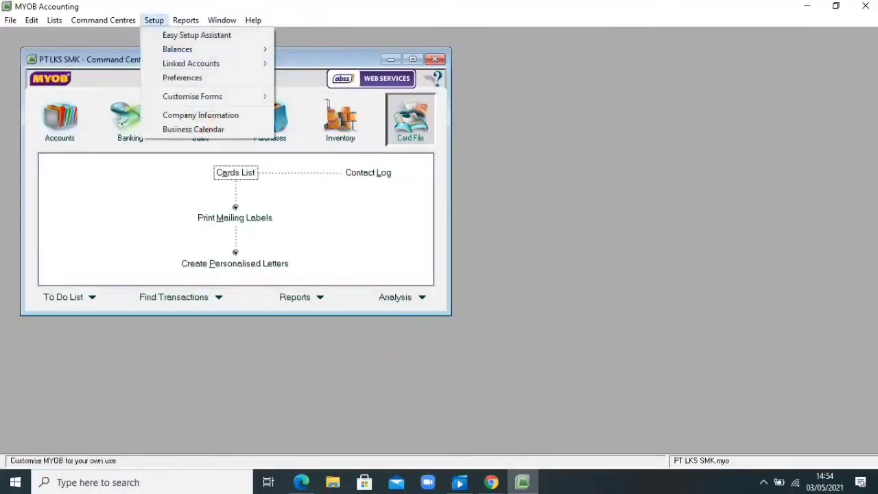
pyautogui.moveTo(178, 49)
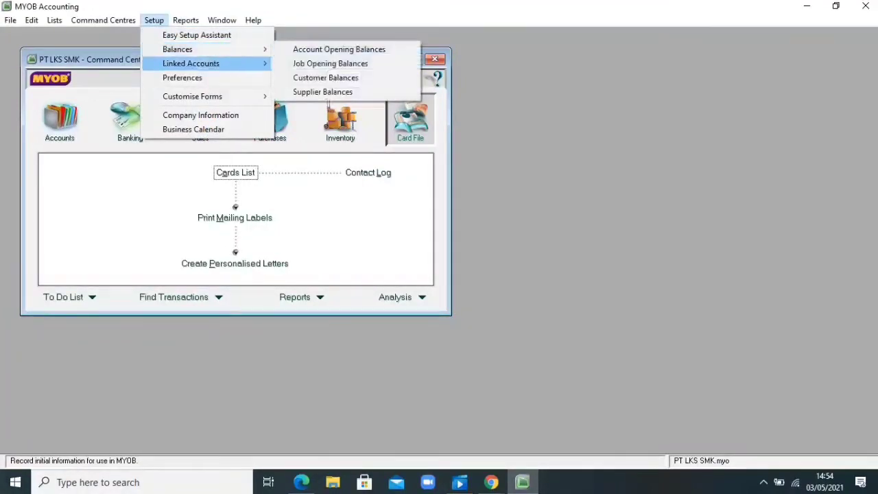
pyautogui.moveTo(191, 63)
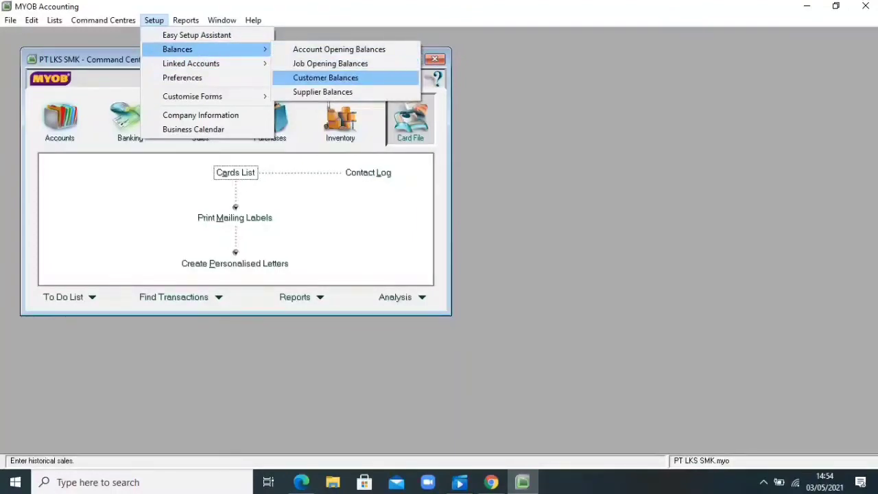
pyautogui.press('Return')
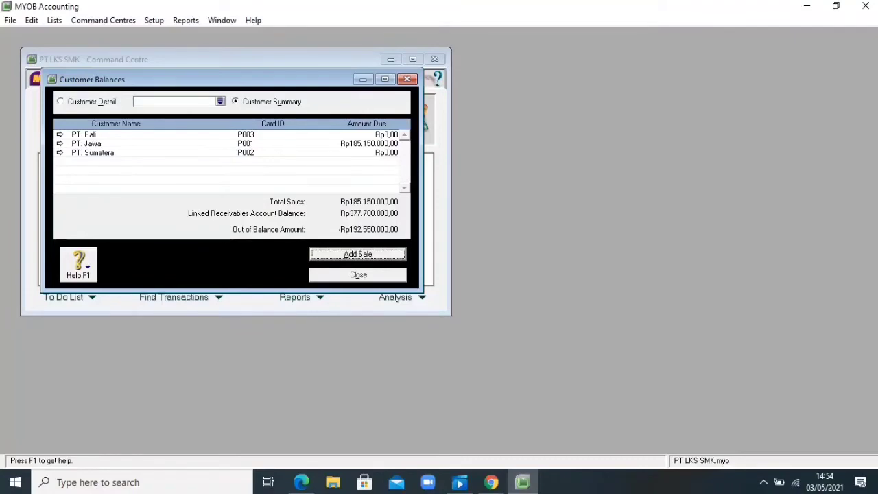
pyautogui.press('Return')
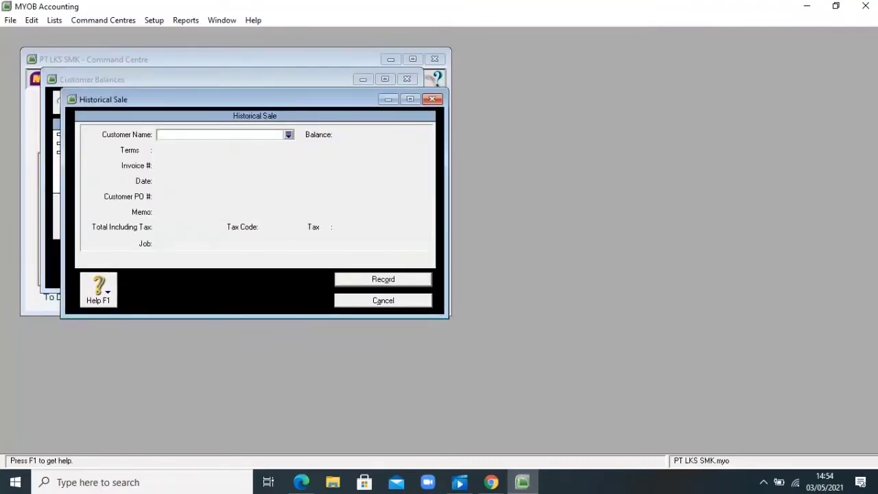
pyautogui.press('Tab')
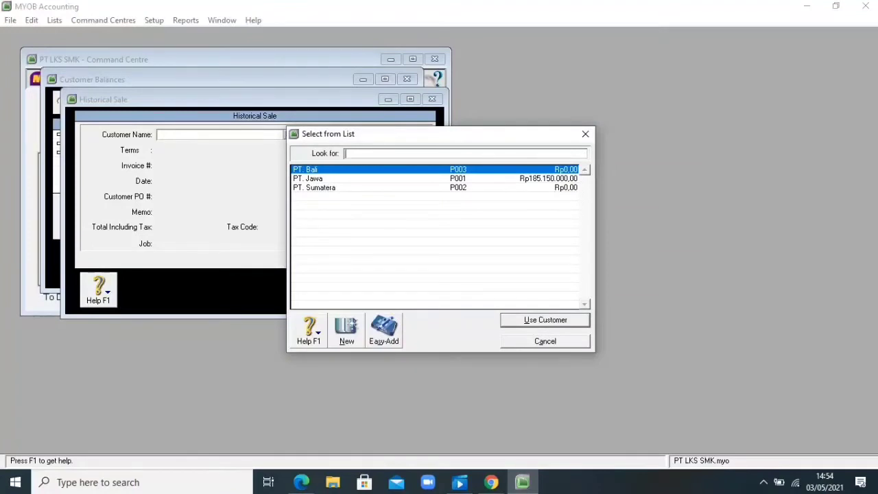
pyautogui.click(315, 187)
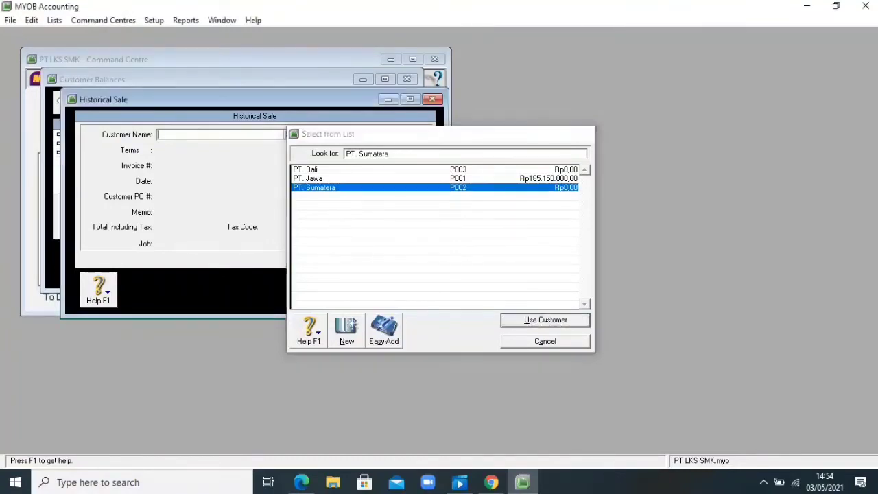
pyautogui.press('Return')
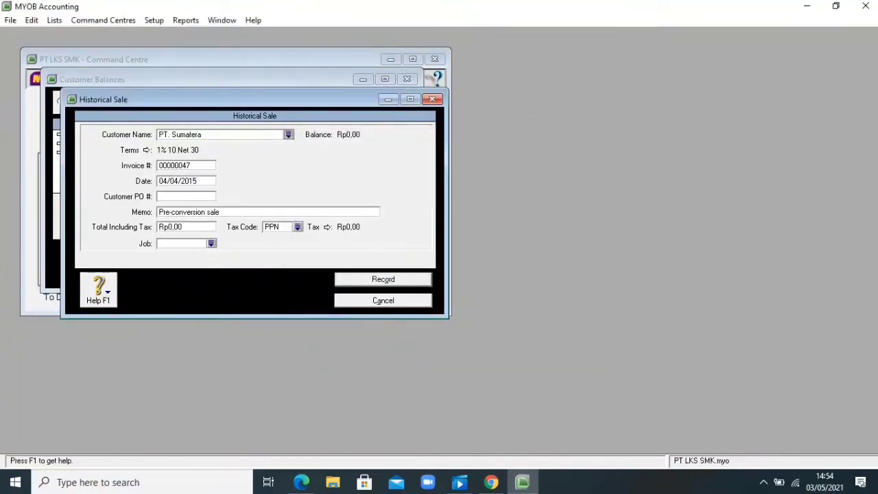
# Step: Copy PT Sumatera's invoice number In.125 from the receivables table in Soal LKS MYOB.pdf into the historical sale's invoice number
pyautogui.press('Tab')
pyautogui.click(181, 165)
pyautogui.click(301, 482)
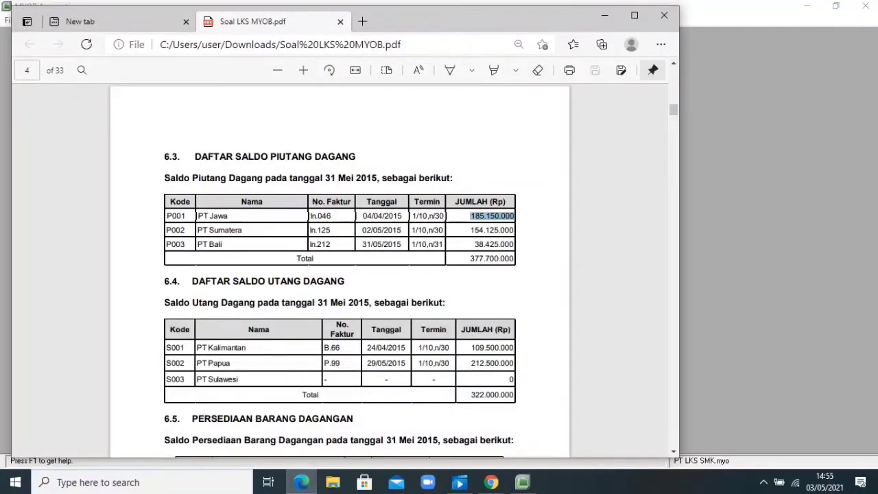
pyautogui.click(332, 229)
pyautogui.moveTo(332, 230); pyautogui.dragTo(310, 230)
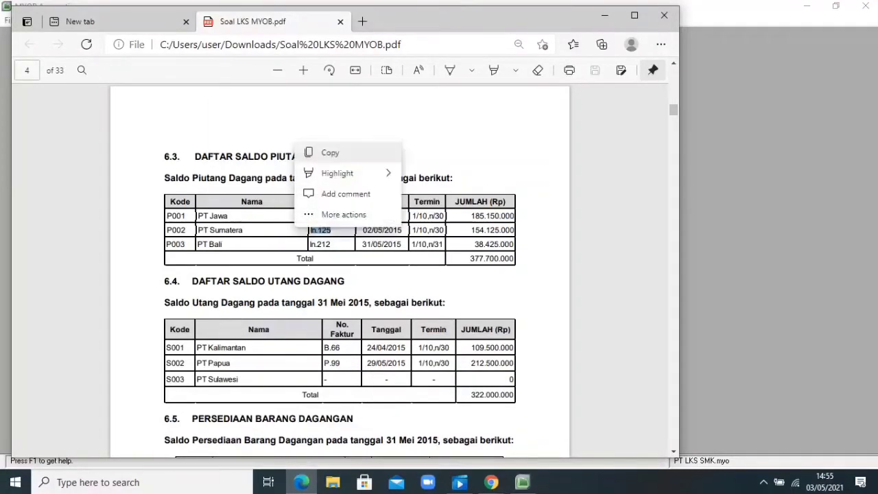
pyautogui.hotkey('ctrl', 'c')
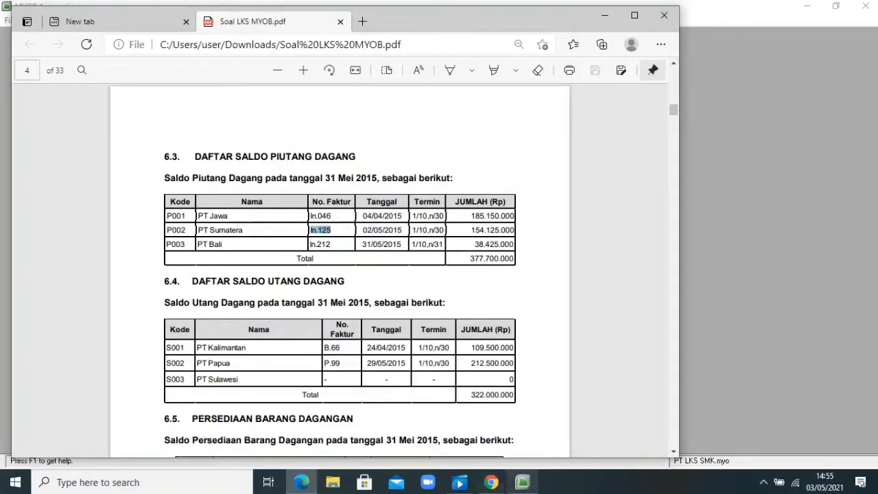
pyautogui.hotkey('alt', 'Tab')
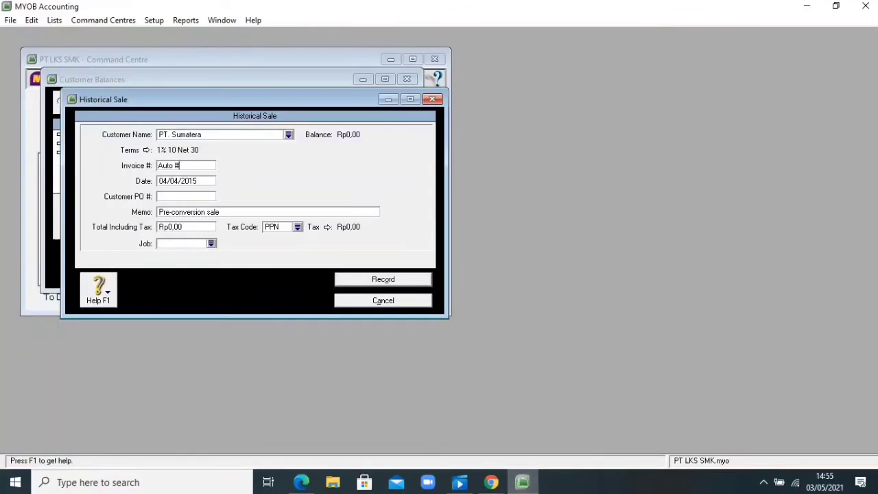
pyautogui.press('BackSpace')
pyautogui.press('BackSpace')
pyautogui.press('BackSpace')
pyautogui.press('BackSpace')
pyautogui.press('BackSpace')
pyautogui.press('BackSpace')
pyautogui.rightClick(177, 165)
pyautogui.click(193, 217)
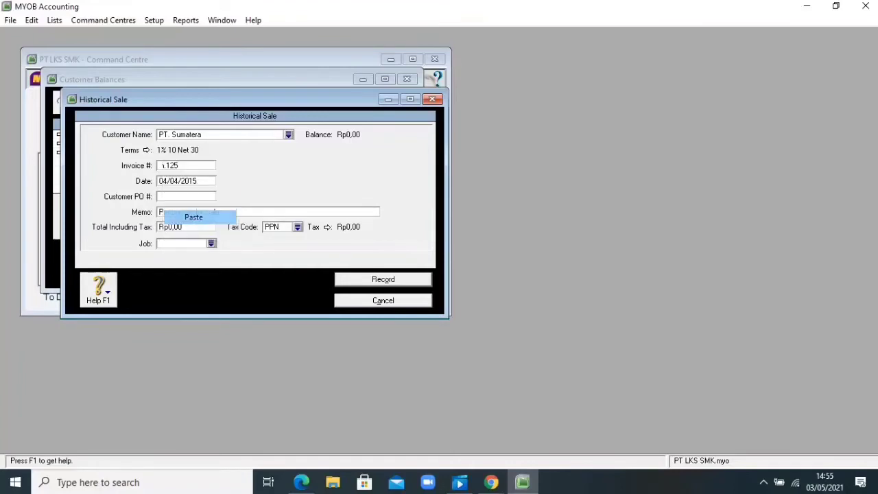
# Step: Set the PT. Sumatera sale's date to 02/05/2015, copied from its row in the receivables table of Soal LKS MYOB.pdf
pyautogui.press('Tab')
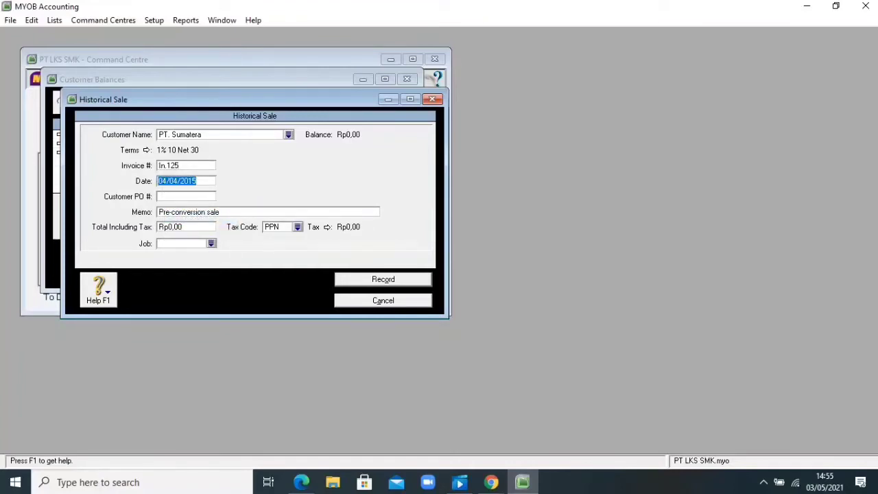
pyautogui.press('BackSpace')
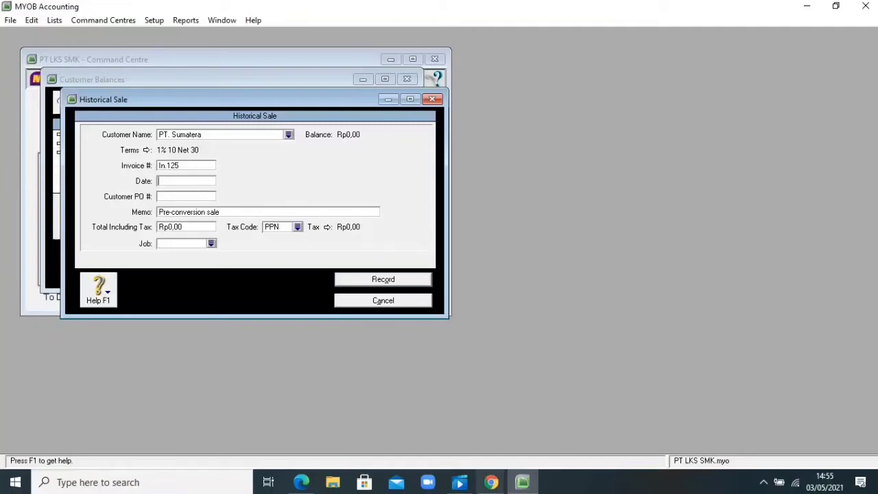
pyautogui.hotkey('alt', 'Tab')
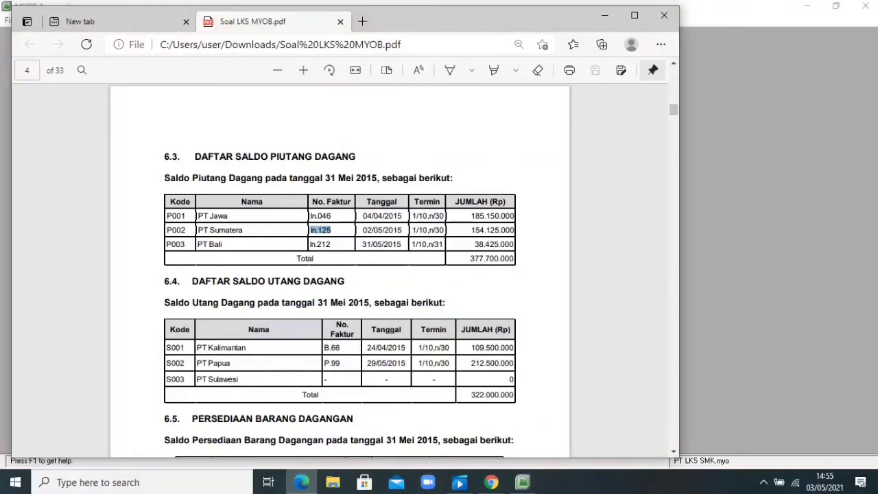
pyautogui.click(403, 231)
pyautogui.moveTo(403, 230); pyautogui.dragTo(363, 230)
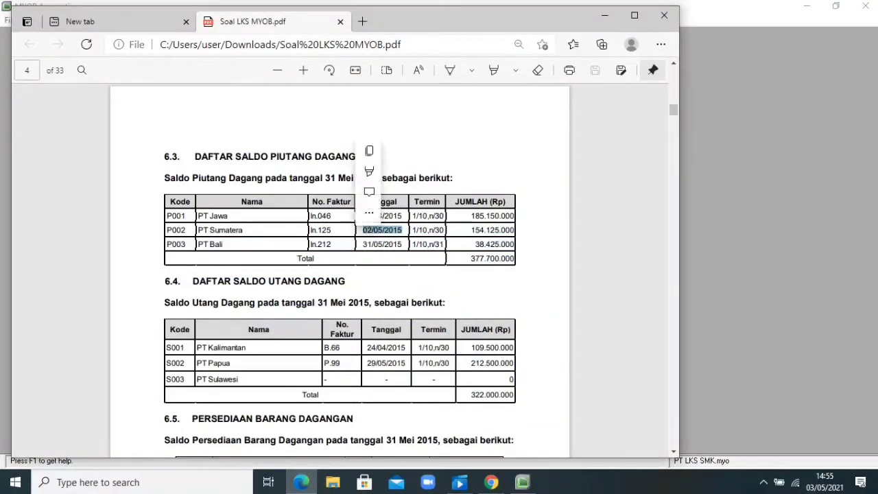
pyautogui.hotkey('ctrl', 'c')
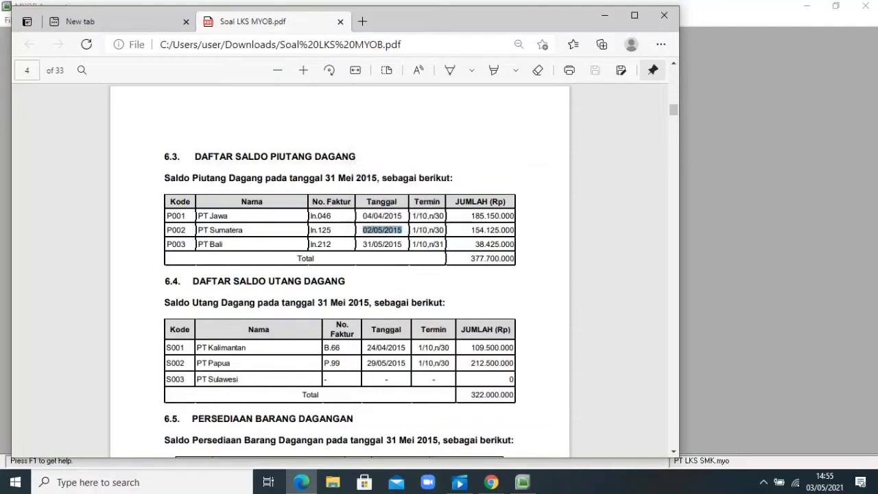
pyautogui.click(523, 482)
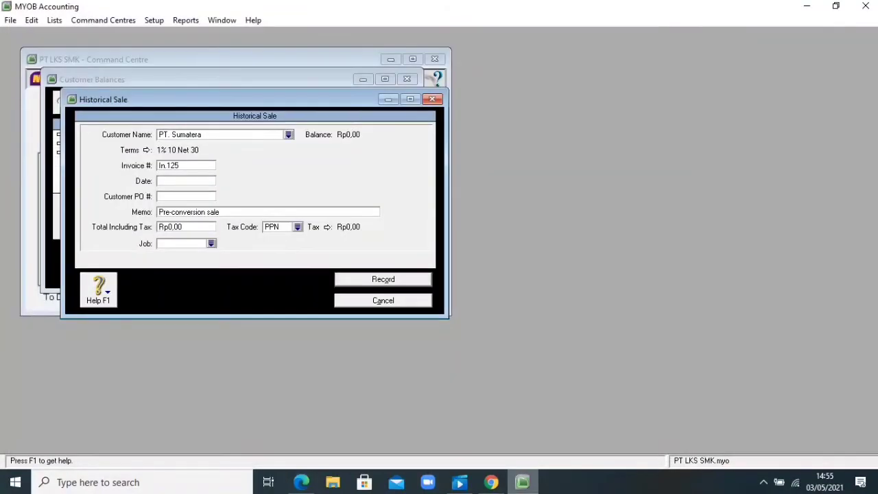
pyautogui.rightClick(169, 182)
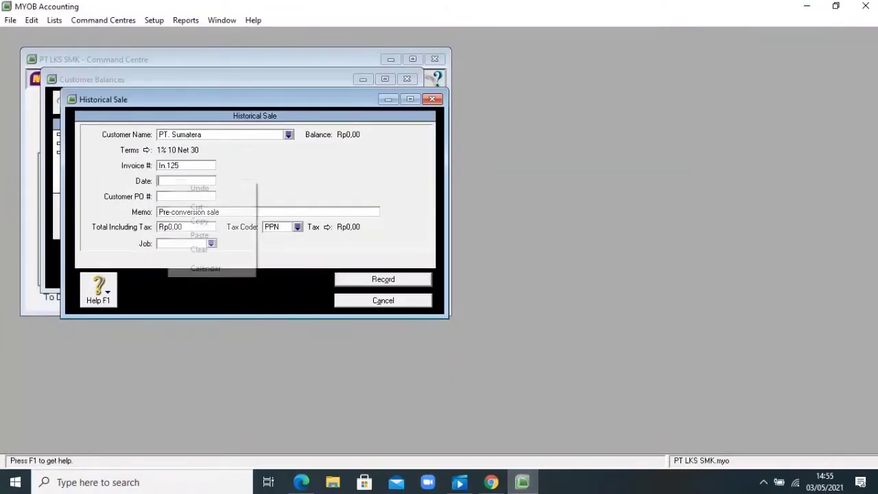
pyautogui.click(200, 234)
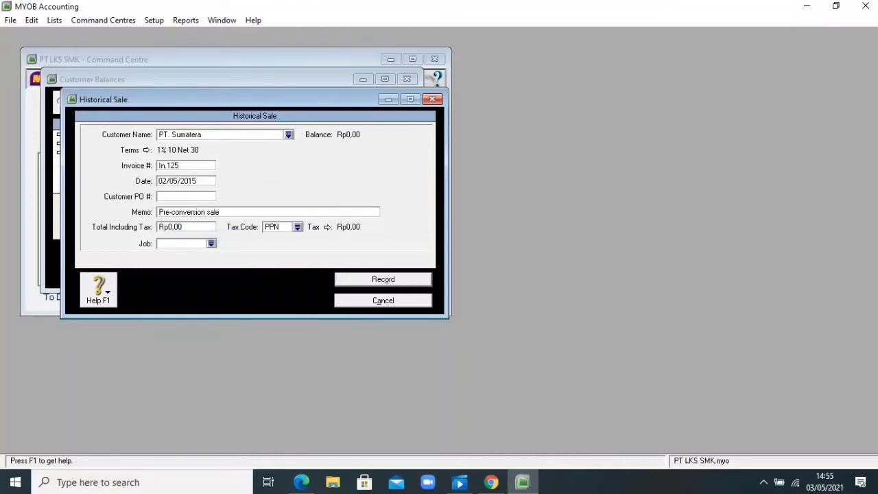
# Step: Replace the memo of the PT. Sumatera sale with "Saldo Awal Piutang"
pyautogui.click(188, 212)
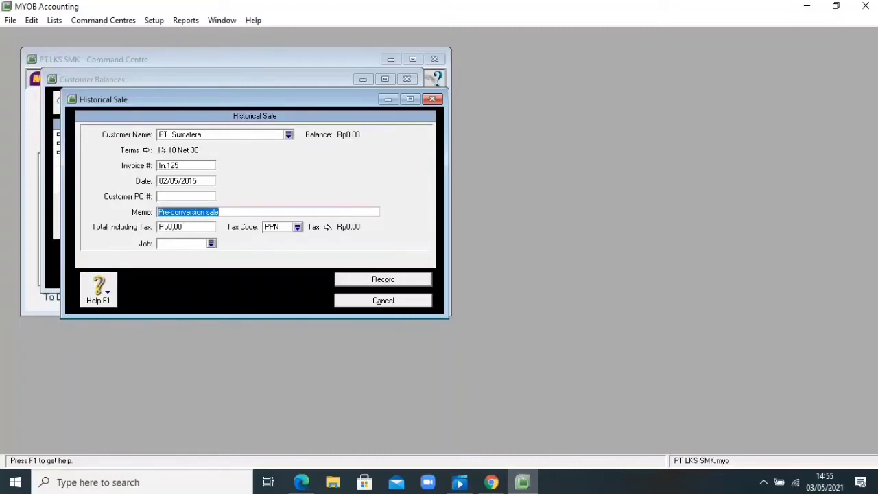
pyautogui.press('Delete')
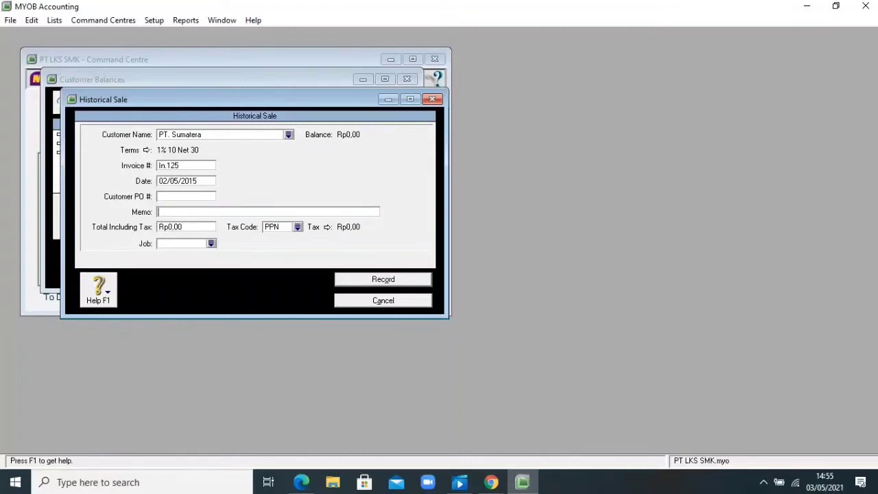
pyautogui.write('Saldo')
pyautogui.write('Awal Piutang')
pyautogui.press('Tab')
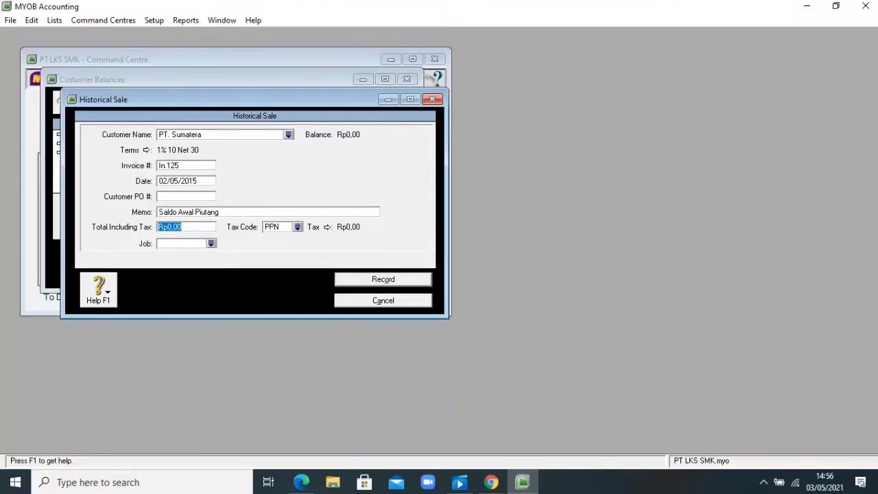
# Step: Set the total including tax to 154.125.000, copied from PT Sumatera's row in Soal LKS MYOB.pdf
pyautogui.click(301, 482)
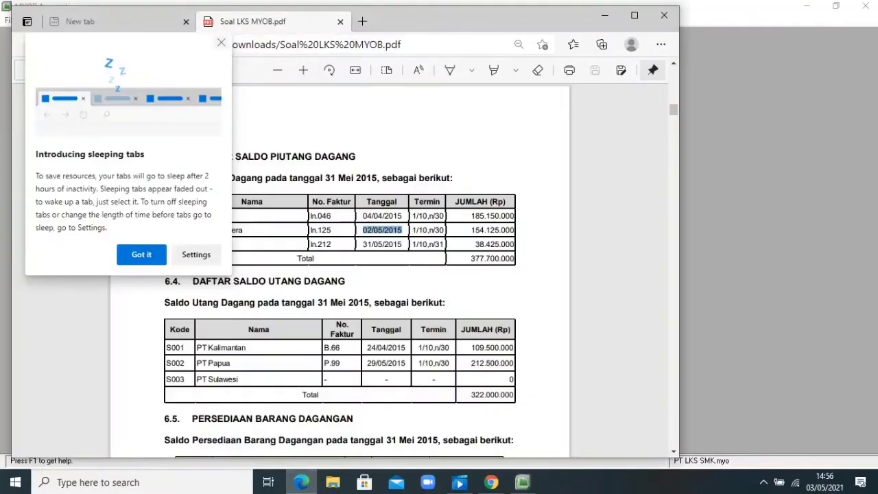
pyautogui.click(220, 43)
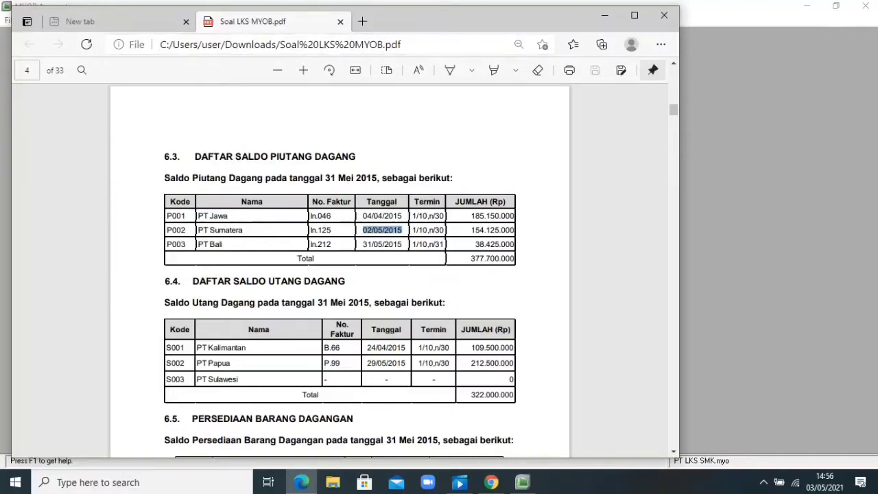
pyautogui.moveTo(514, 230); pyautogui.dragTo(470, 229)
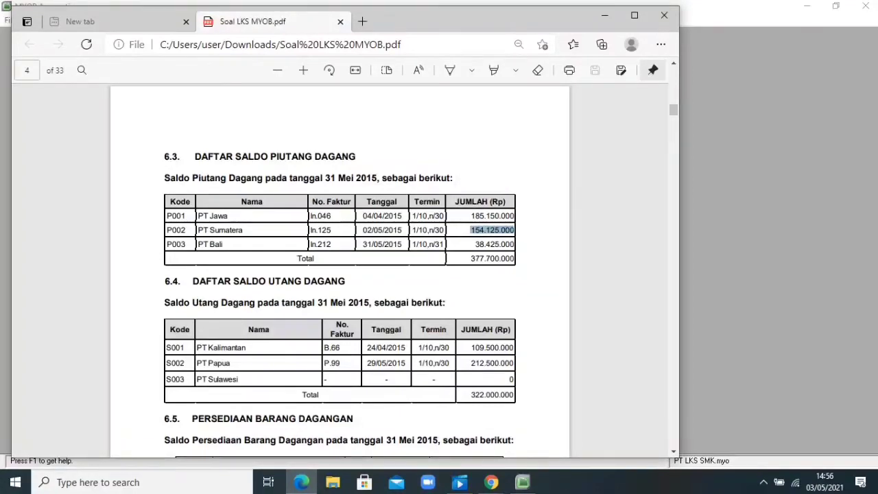
pyautogui.click(523, 482)
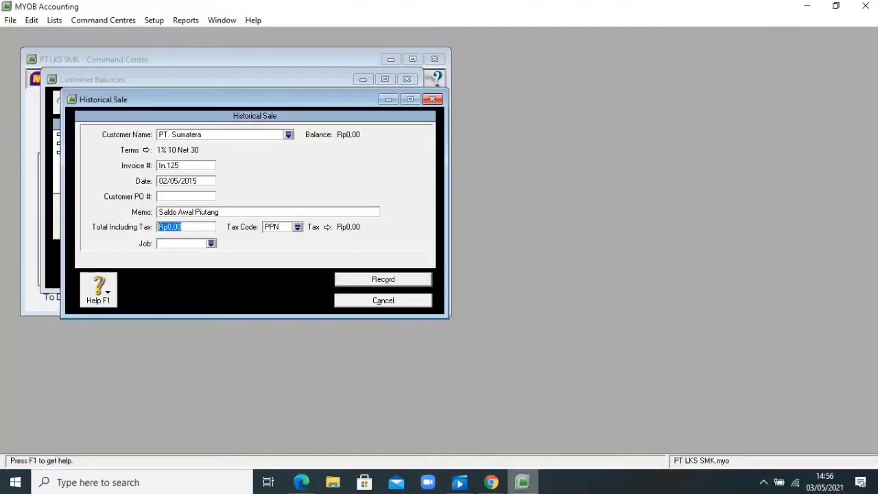
pyautogui.press('BackSpace')
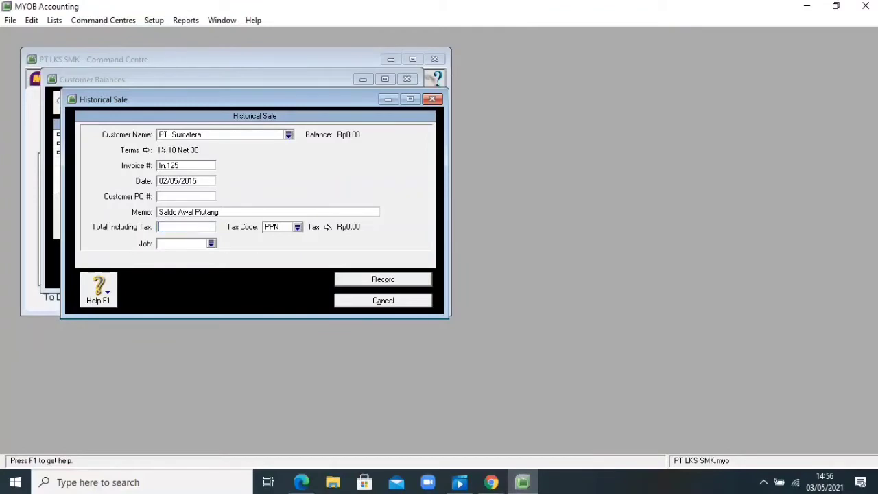
pyautogui.rightClick(174, 229)
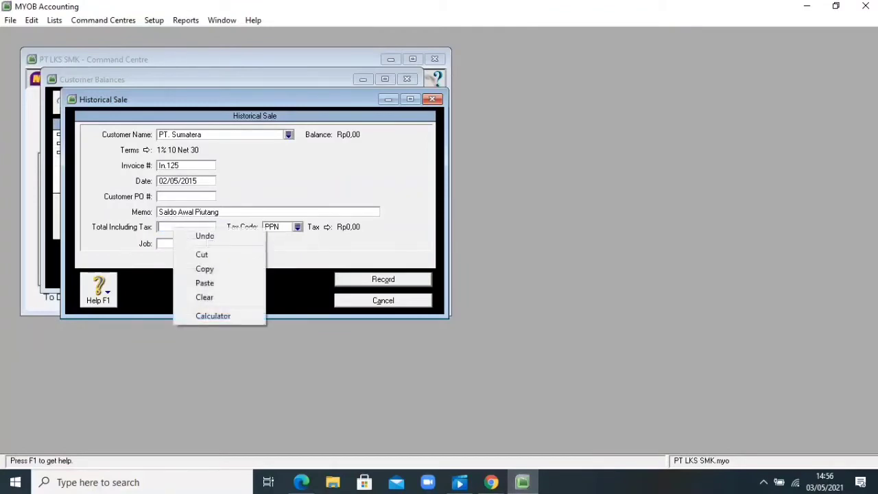
pyautogui.click(204, 283)
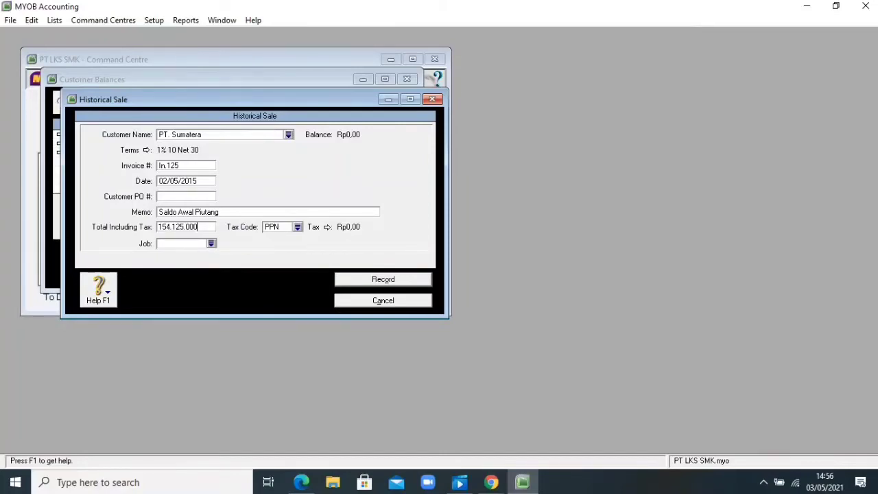
# Step: Change the tax code to N-T (Non-Taxable) and record the PT. Sumatera historical sale
pyautogui.click(297, 227)
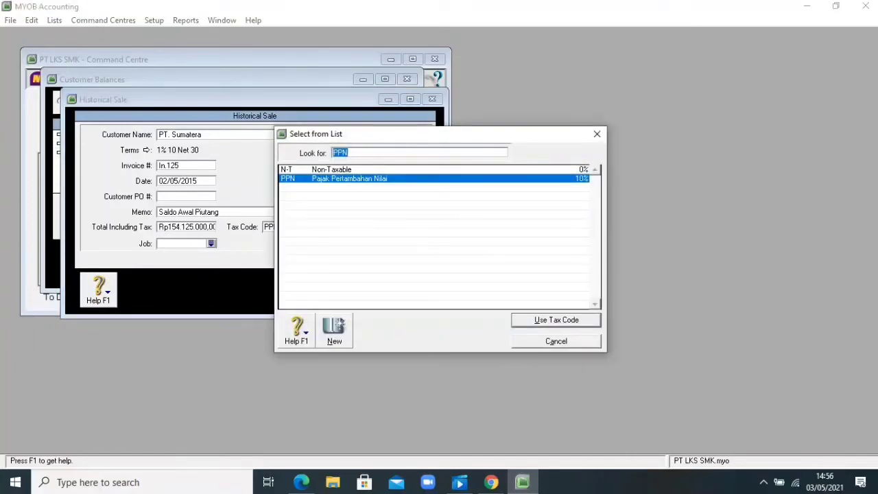
pyautogui.click(331, 170)
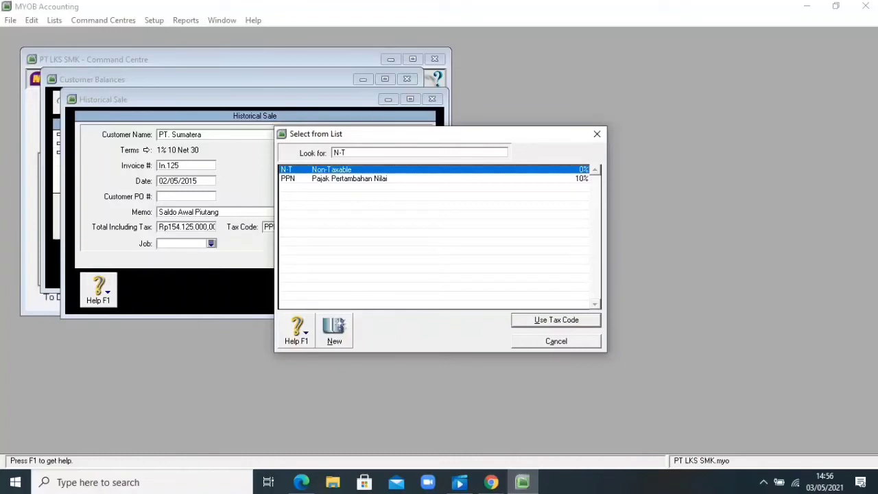
pyautogui.press('Return')
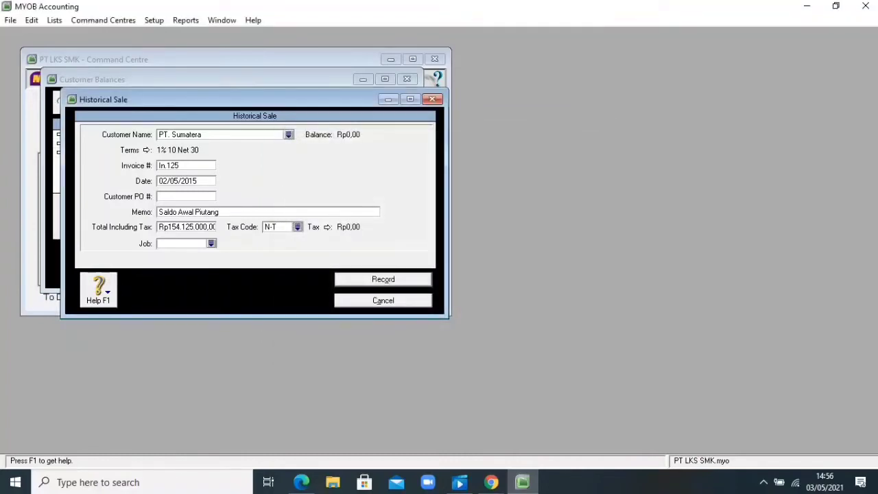
pyautogui.press('Return')
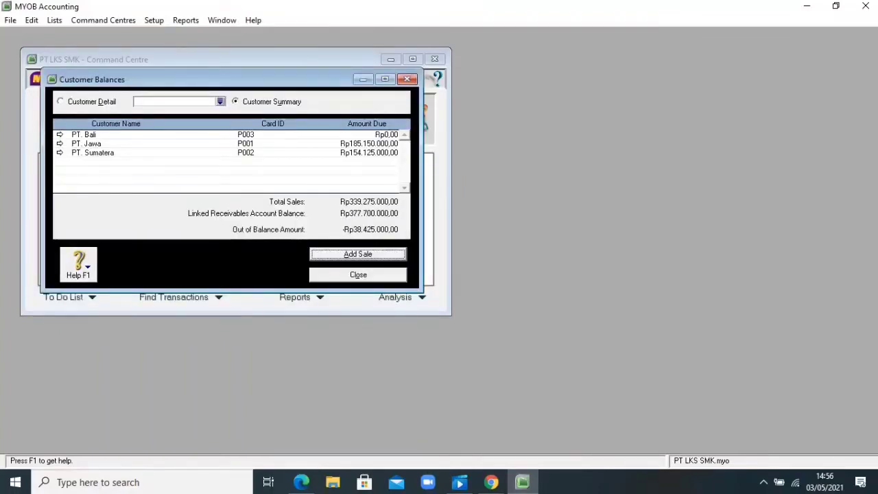
# Step: Add another historical sale with PT. Bali as the customer
pyautogui.press('Return')
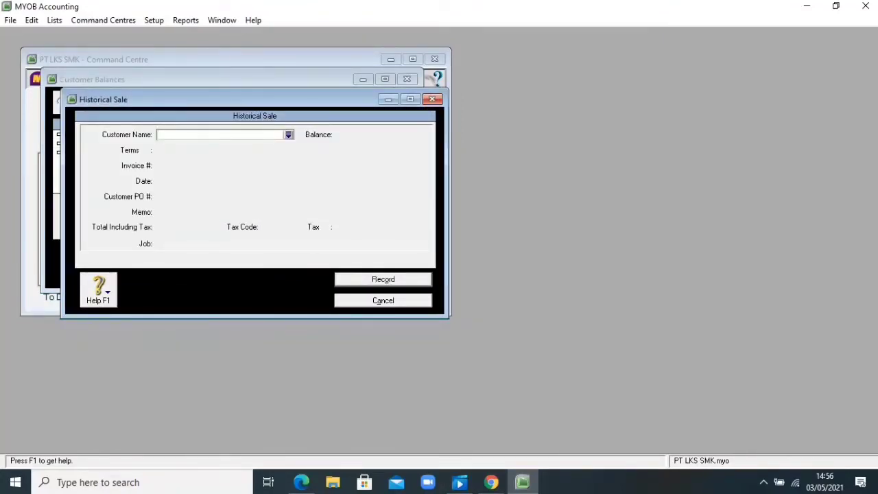
pyautogui.press('Tab')
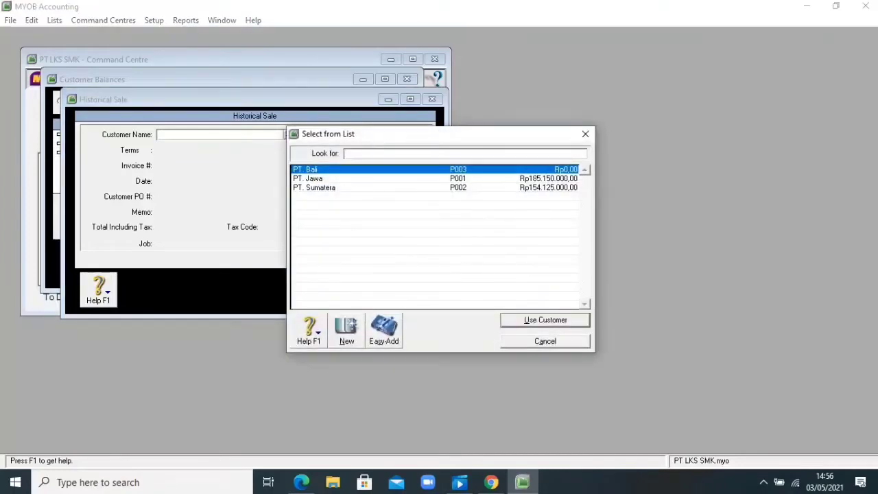
pyautogui.press('Down')
pyautogui.press('Return')
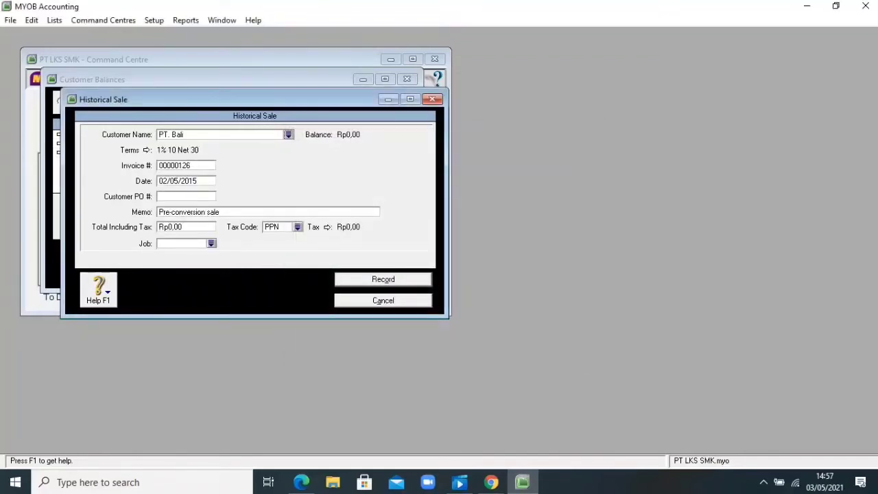
# Step: Replace the PT. Bali sale's invoice number with n.212, copied from its row in Soal LKS MYOB.pdf
pyautogui.press('Tab')
pyautogui.click(301, 482)
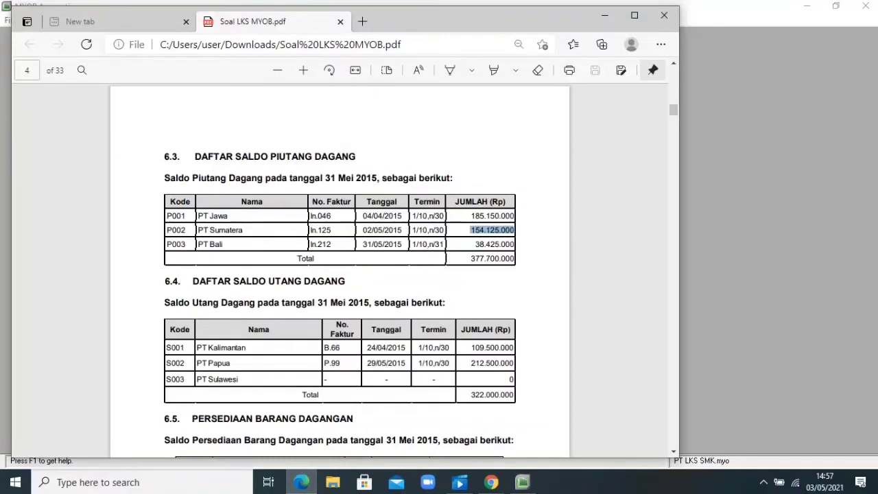
pyautogui.doubleClick(321, 244)
pyautogui.hotkey('ctrl', 'c')
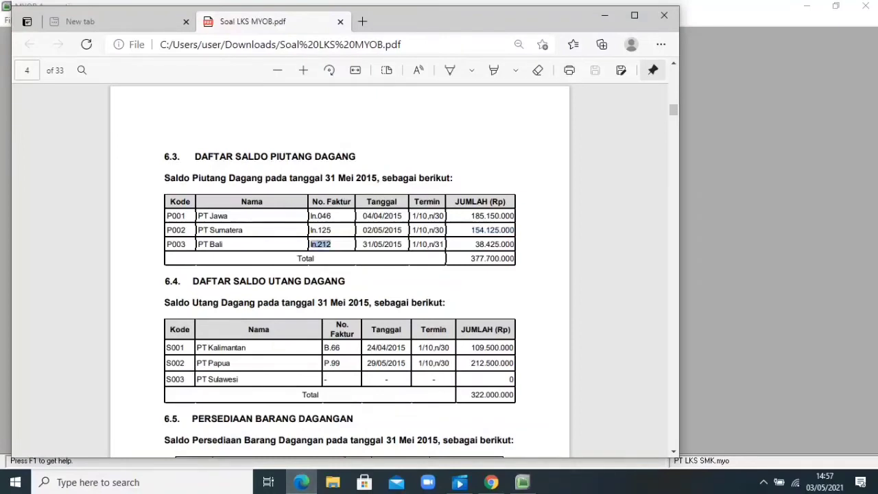
pyautogui.click(336, 165)
pyautogui.click(521, 482)
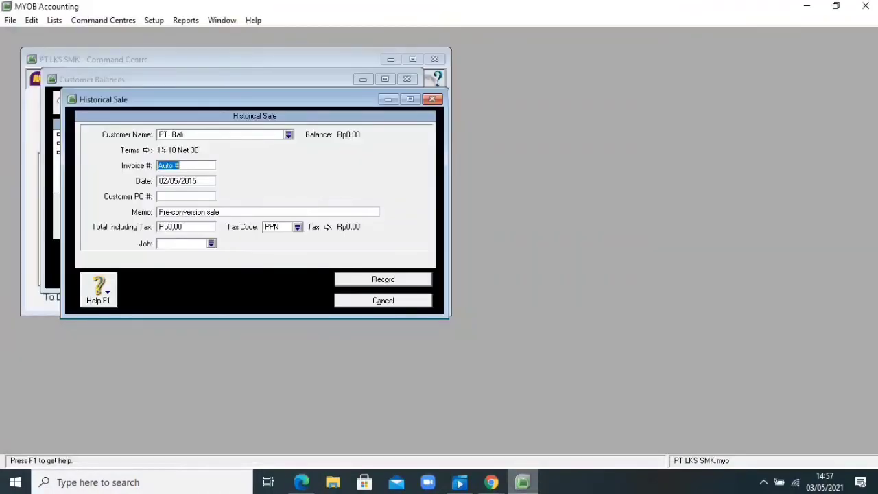
pyautogui.press('BackSpace')
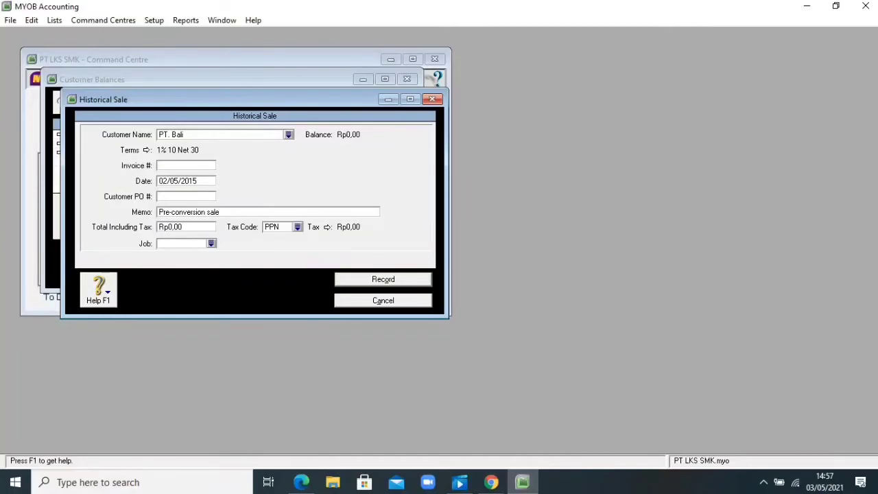
pyautogui.rightClick(163, 166)
pyautogui.click(192, 220)
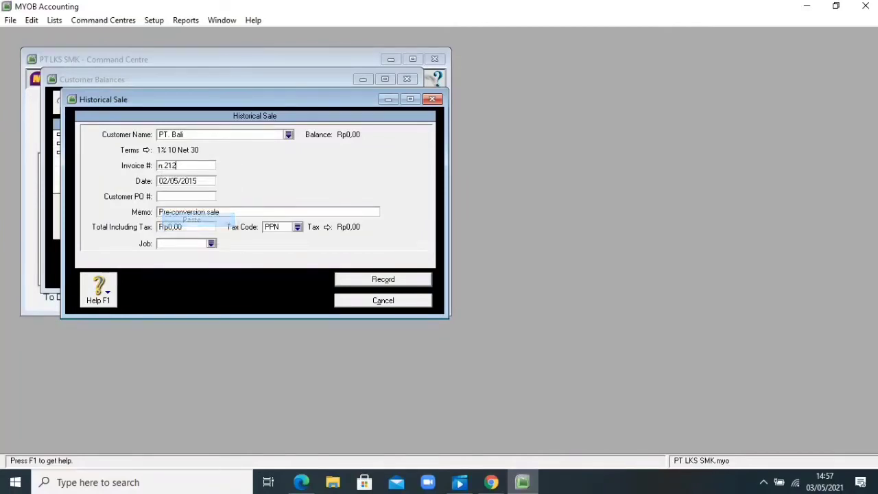
pyautogui.press('Tab')
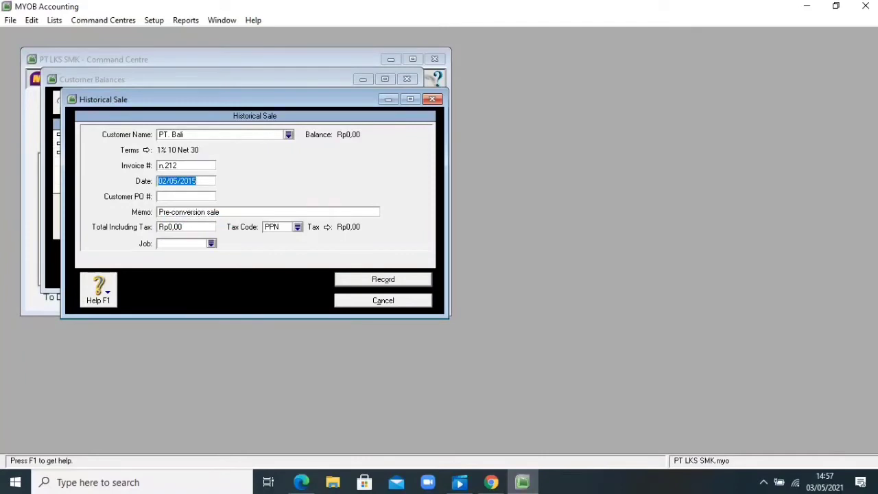
# Step: Replace the PT. Bali sale's date with 31/05/2015, copied from its row in Soal LKS MYOB.pdf
pyautogui.press('BackSpace')
pyautogui.click(301, 482)
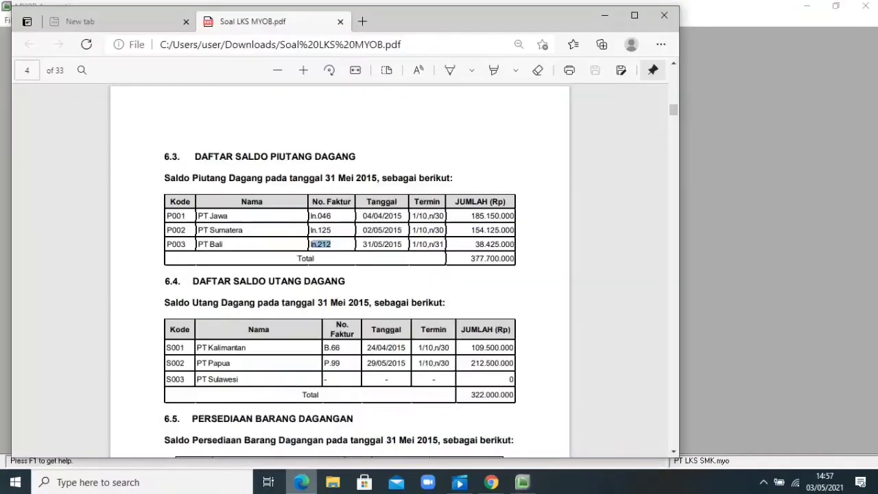
pyautogui.click(364, 244)
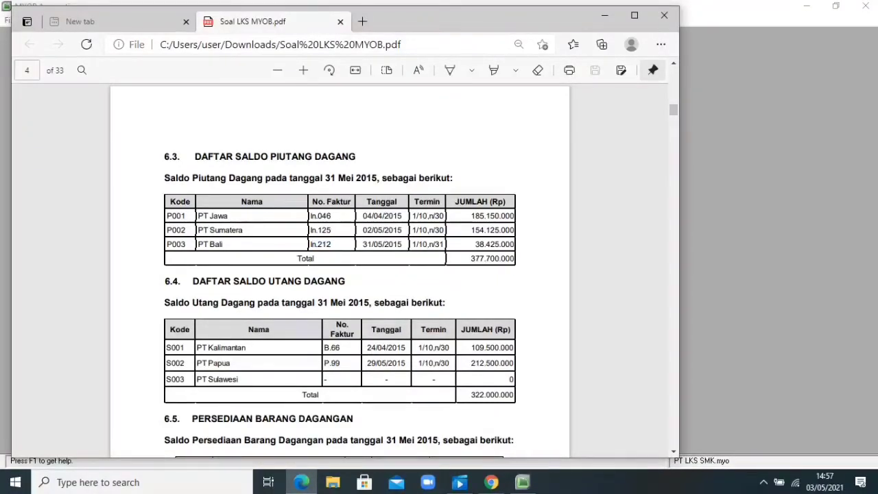
pyautogui.doubleClick(366, 244)
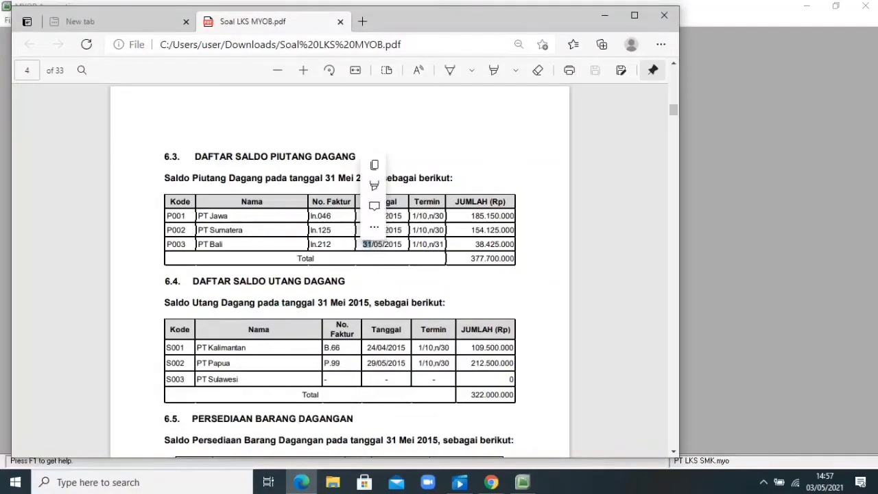
pyautogui.doubleClick(366, 244)
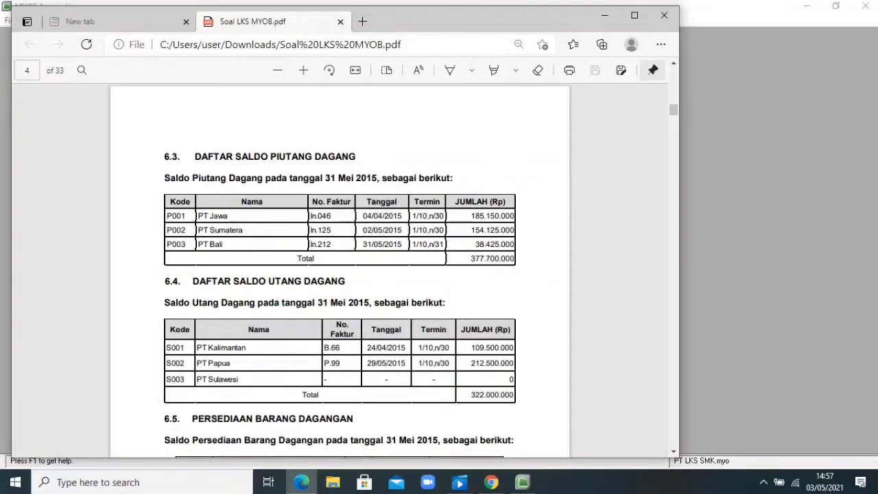
pyautogui.moveTo(403, 244); pyautogui.dragTo(361, 244)
pyautogui.hotkey('ctrl', 'c')
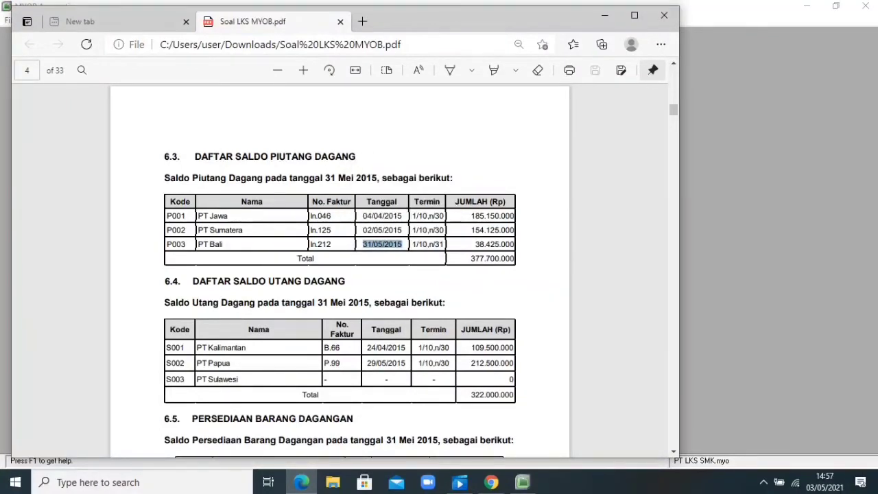
pyautogui.click(522, 482)
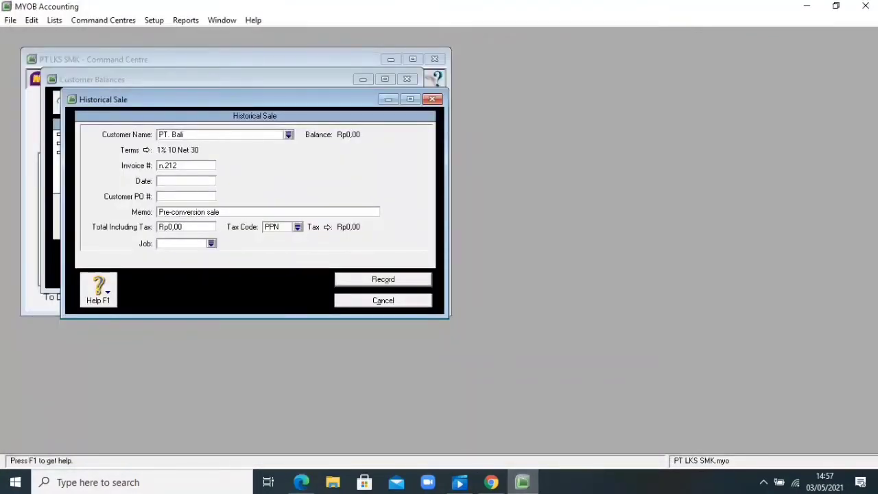
pyautogui.rightClick(158, 182)
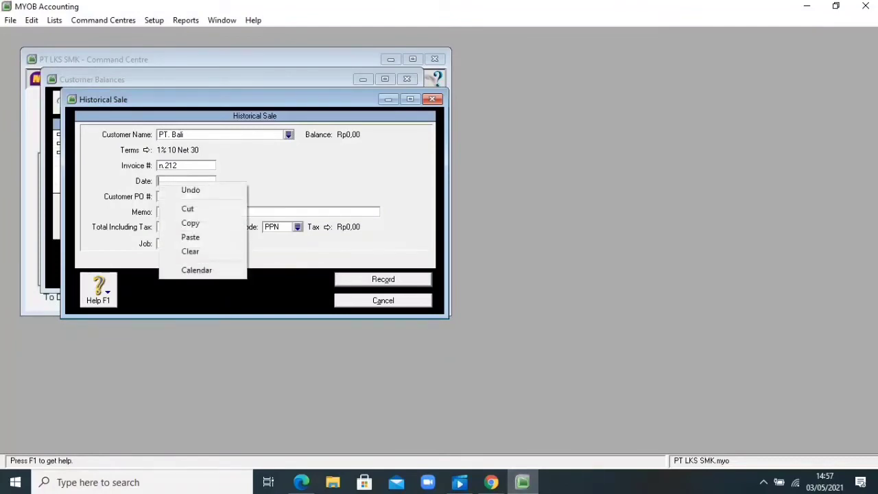
pyautogui.click(190, 237)
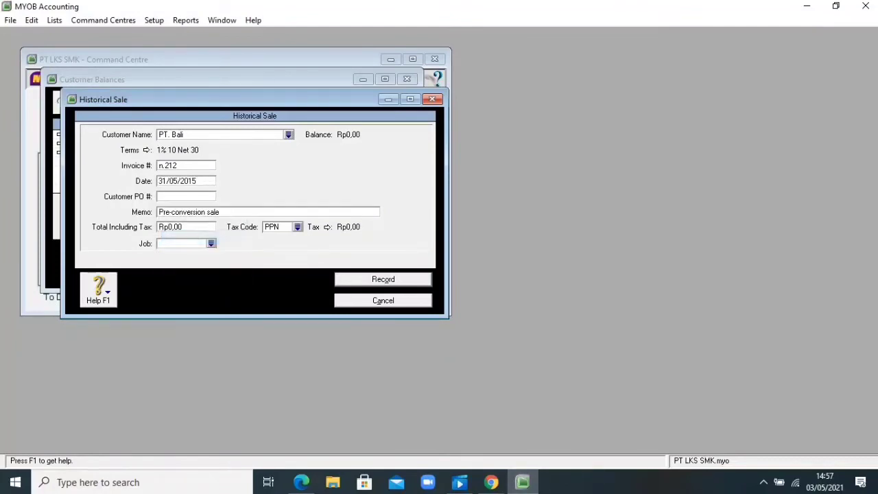
# Step: Replace the PT. Bali sale's memo with "Saldo Awal Piutang"
pyautogui.press('Tab')
pyautogui.press('Tab')
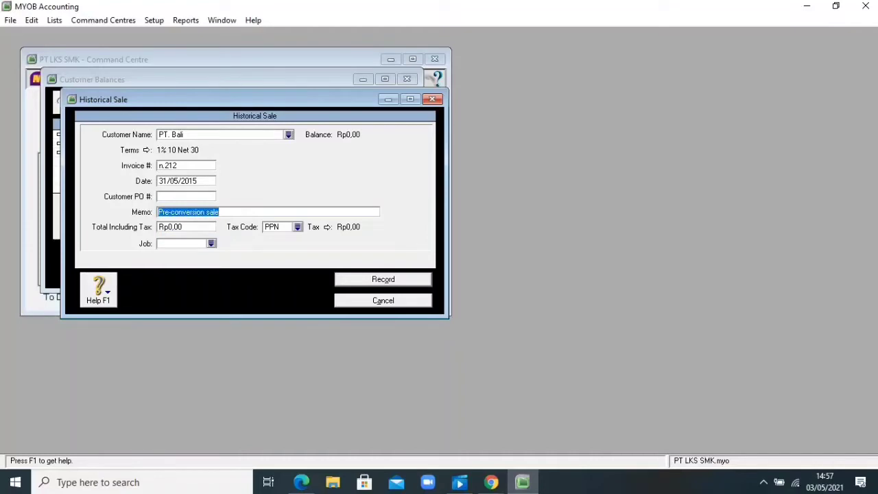
pyautogui.press('BackSpace')
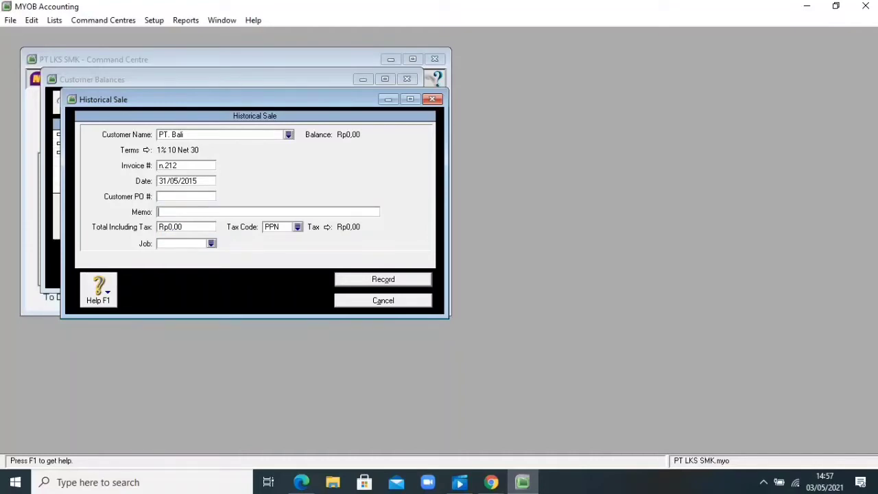
pyautogui.write('Saldo Awal Piutang')
pyautogui.press('Tab')
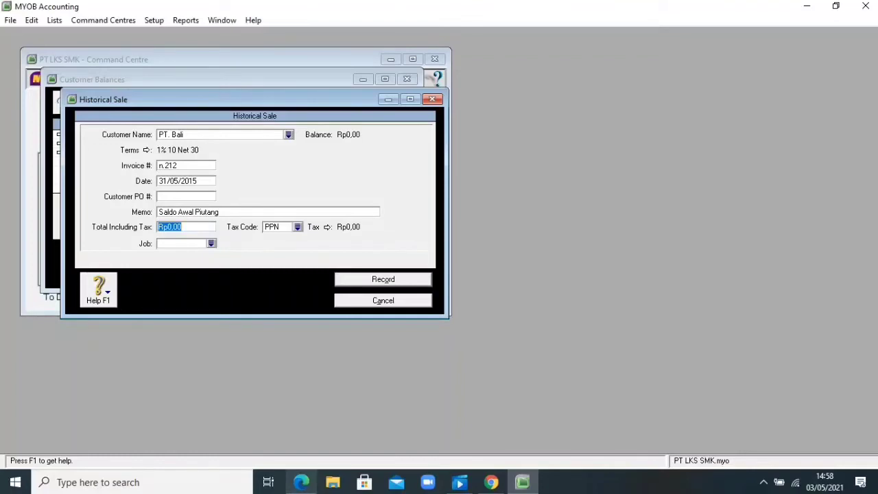
# Step: Set the total including tax to 38.425.000, copied from PT Bali's row in Soal LKS MYOB.pdf
pyautogui.click(301, 482)
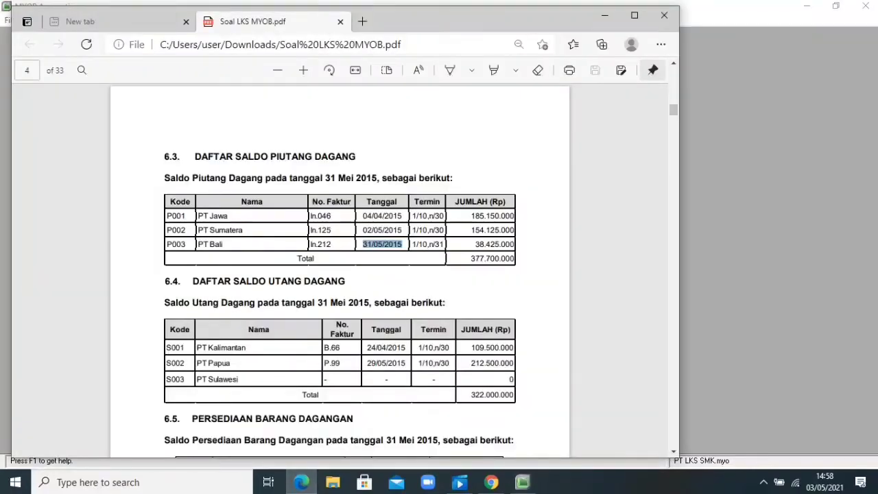
pyautogui.moveTo(516, 244); pyautogui.dragTo(475, 244)
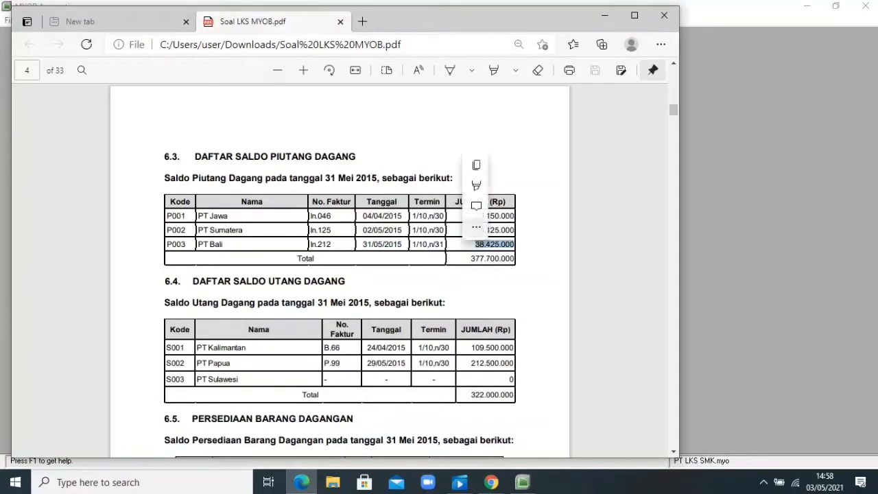
pyautogui.click(494, 165)
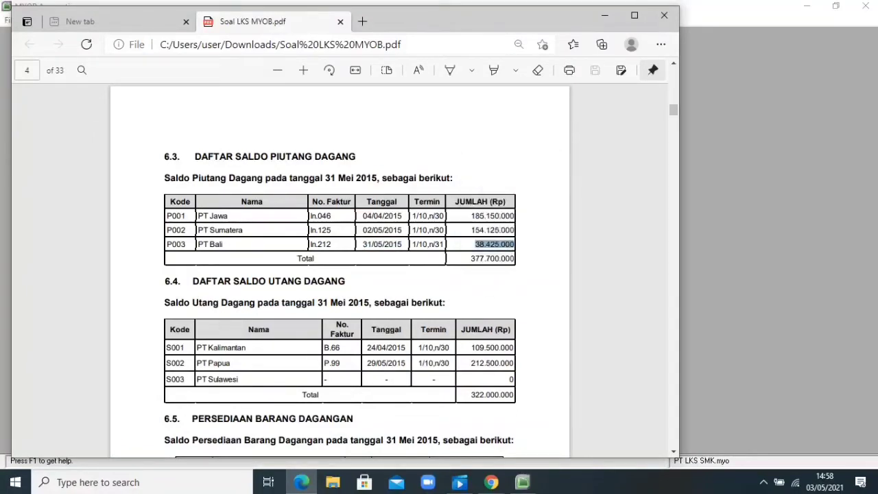
pyautogui.click(522, 482)
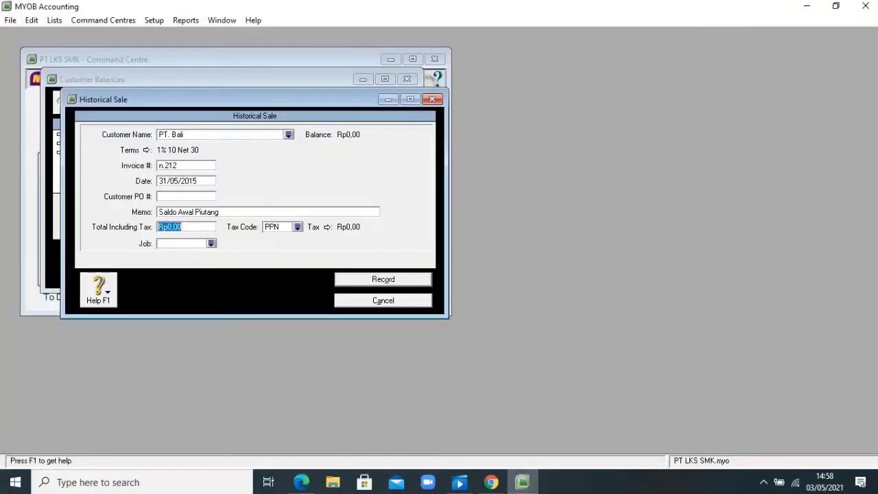
pyautogui.press('BackSpace')
pyautogui.rightClick(160, 227)
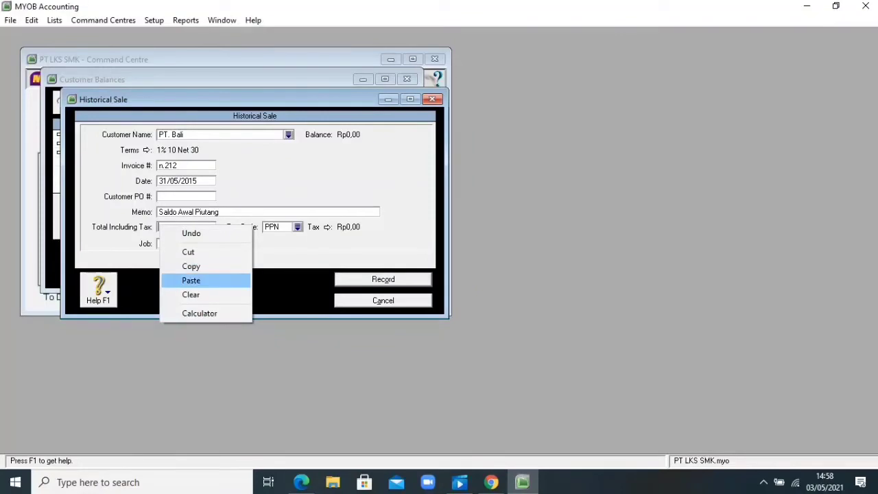
pyautogui.press('Return')
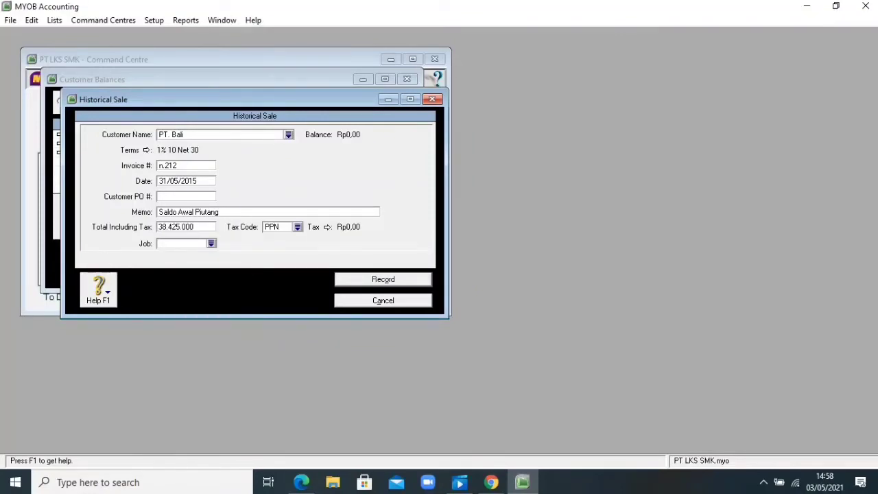
# Step: Change the tax code to N-T (Non-Taxable) and record the PT. Bali historical sale
pyautogui.press('Tab')
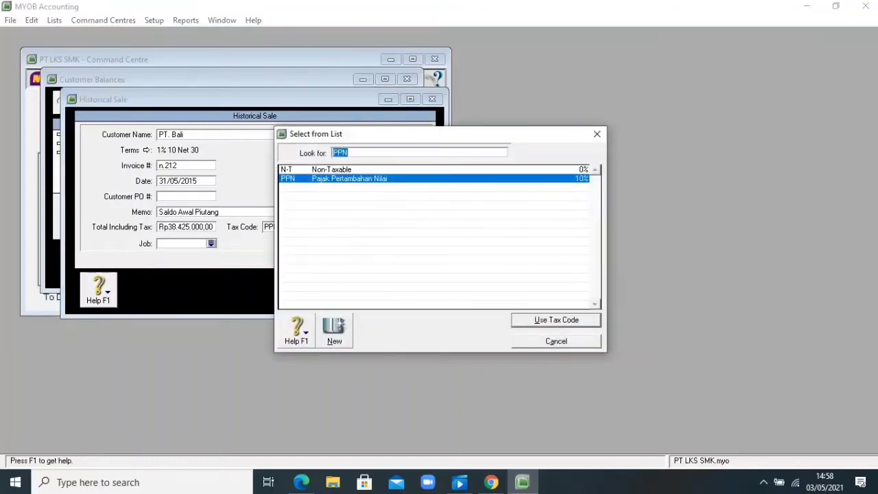
pyautogui.write('N-T')
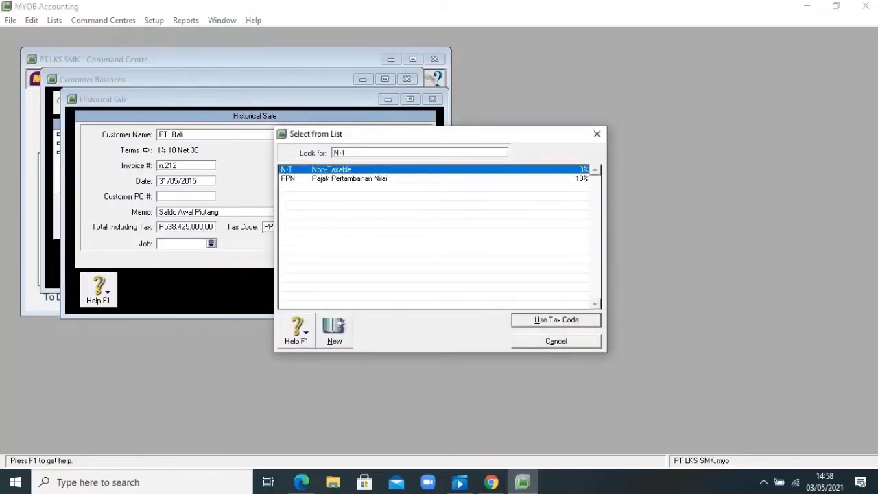
pyautogui.press('Return')
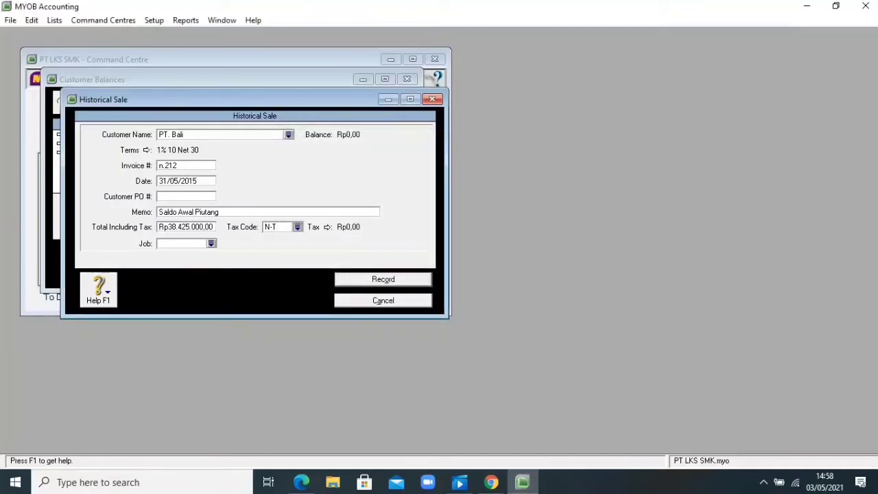
pyautogui.press('Return')
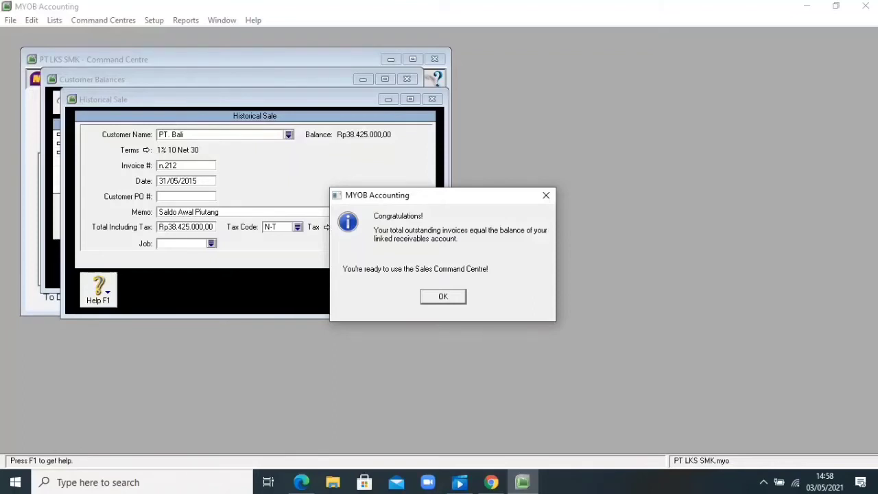
pyautogui.press('Return')
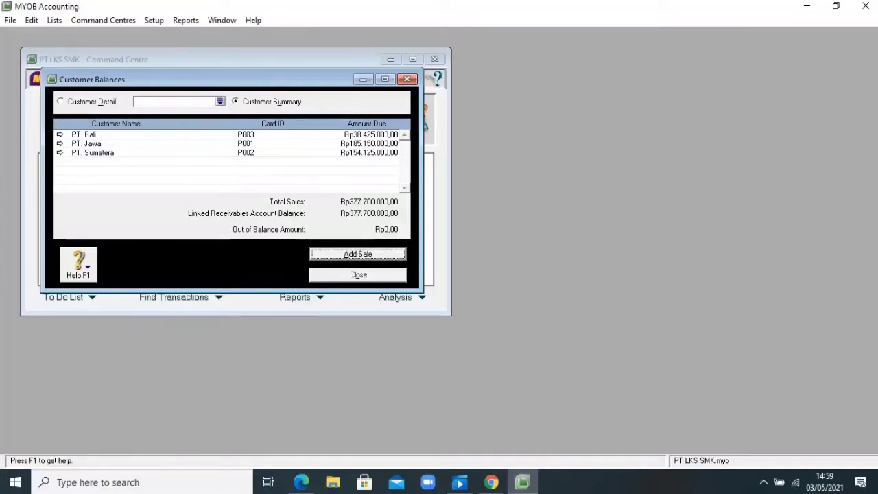
# Step: Close the Customer Balances window and open the Supplier Balances setup for entering historical purchases
pyautogui.click(358, 275)
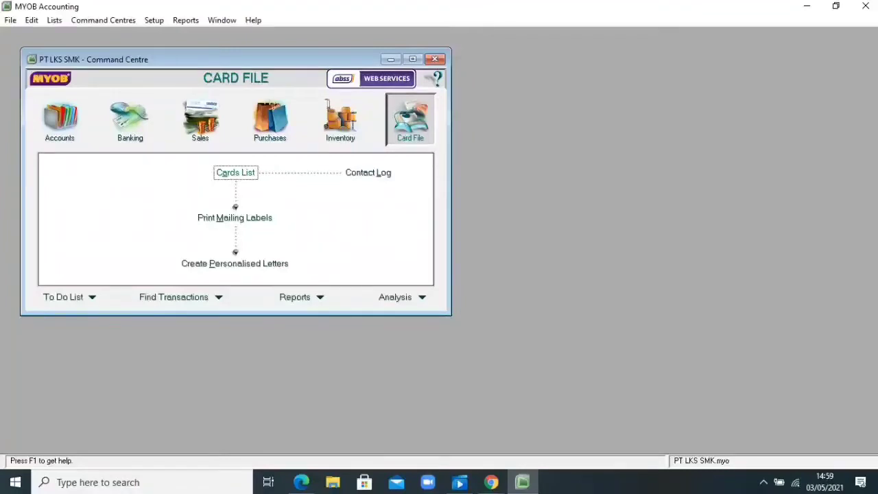
pyautogui.click(235, 173)
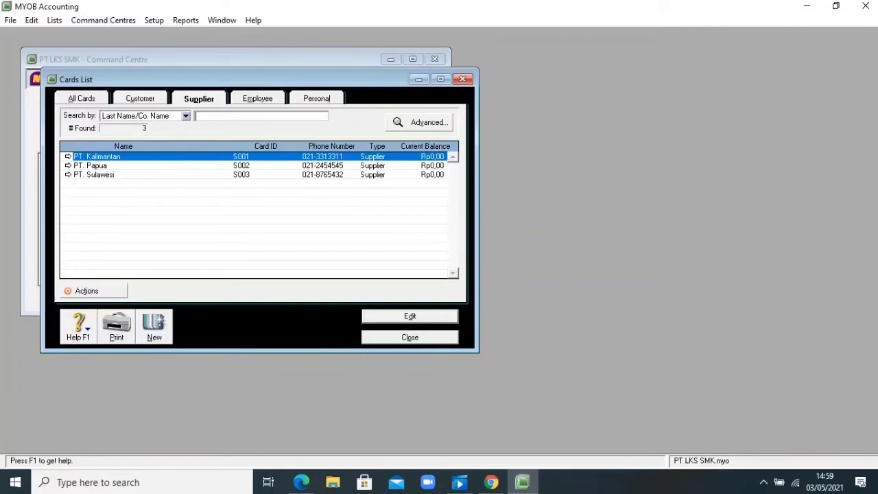
pyautogui.click(154, 20)
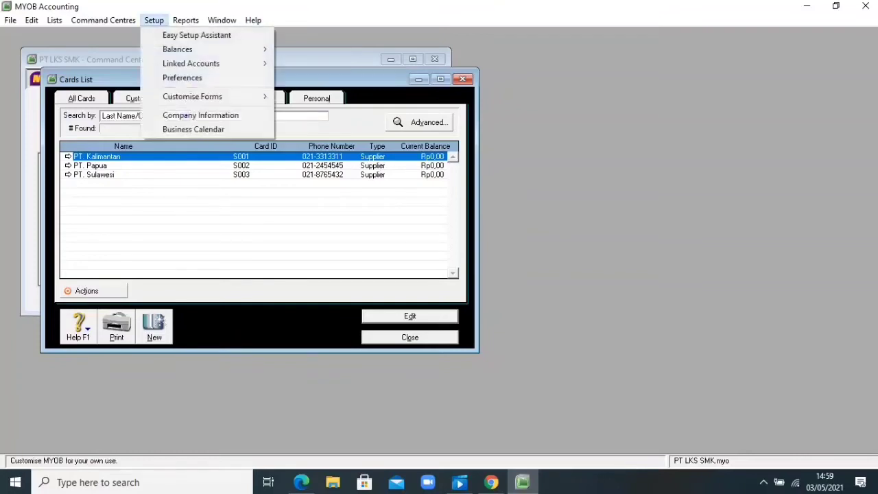
pyautogui.moveTo(199, 49)
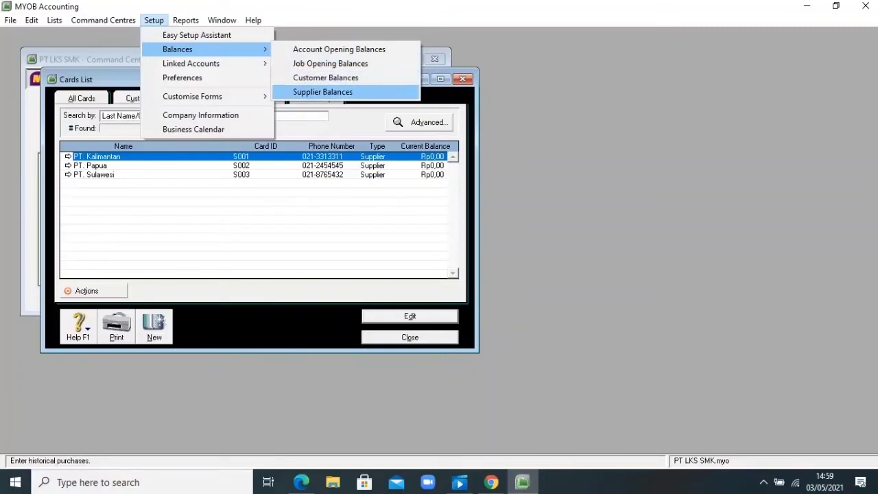
pyautogui.click(323, 92)
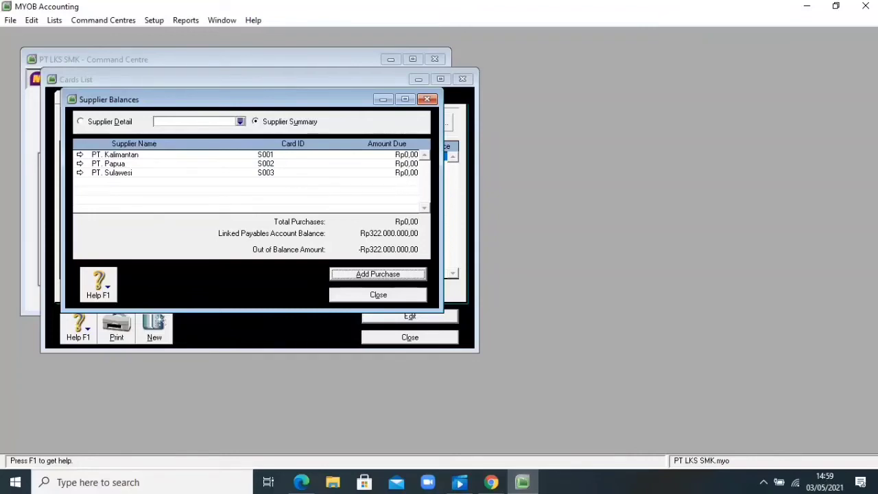
# Step: Add a historical purchase with PT. Kalimantan as the supplier
pyautogui.press('Return')
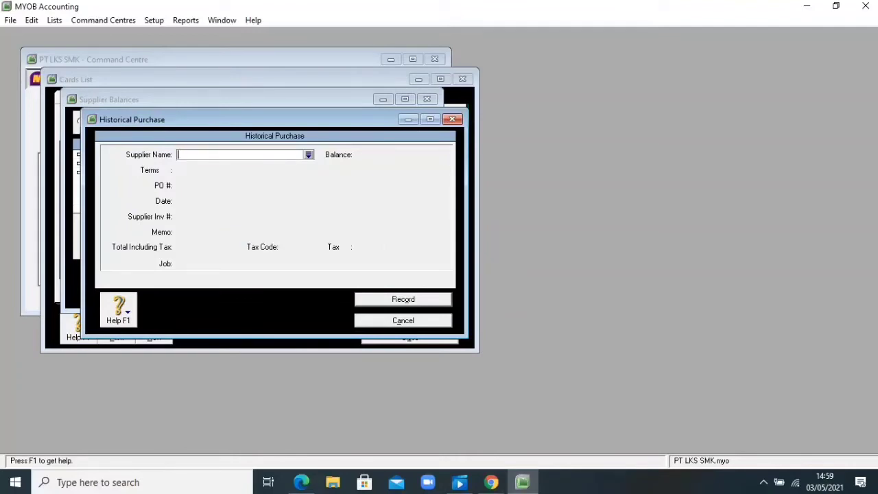
pyautogui.press('Return')
pyautogui.click(316, 169)
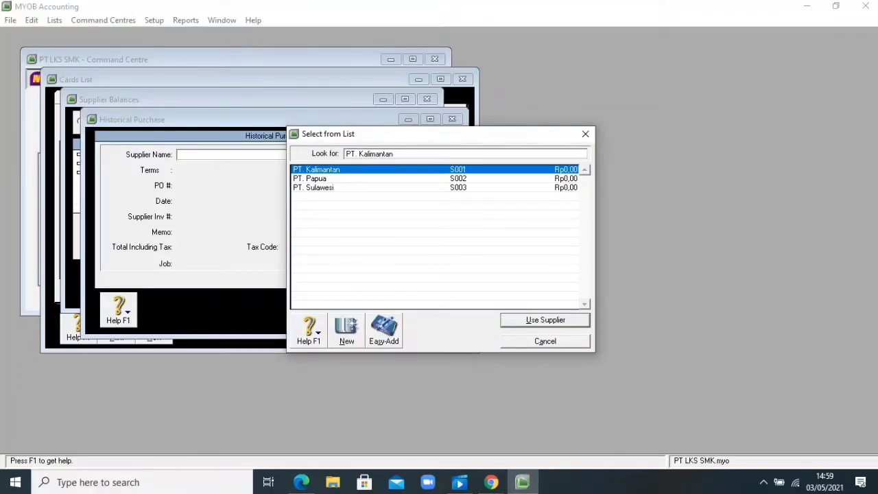
pyautogui.press('Return')
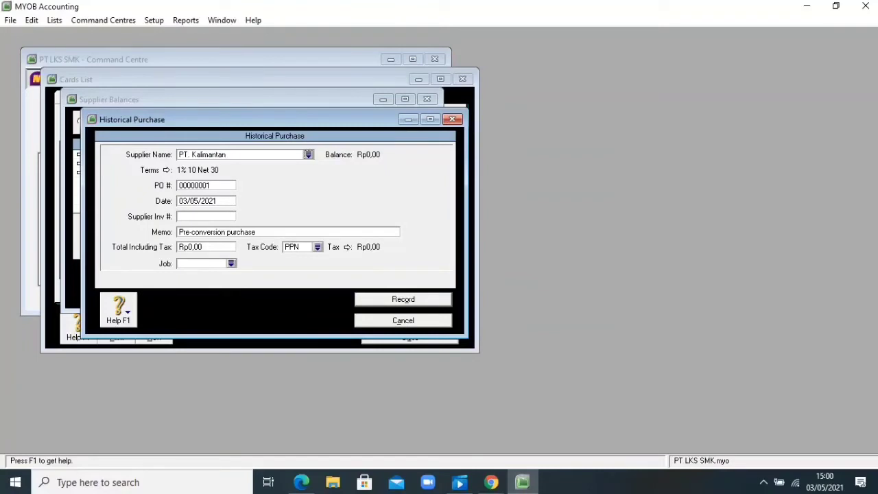
# Step: Replace the PO number with PT Kalimantan's invoice number, copied from the No. Faktur column in Soal LKS MYOB.pdf
pyautogui.press('Tab')
pyautogui.press('BackSpace')
pyautogui.hotkey('alt', 'Tab')
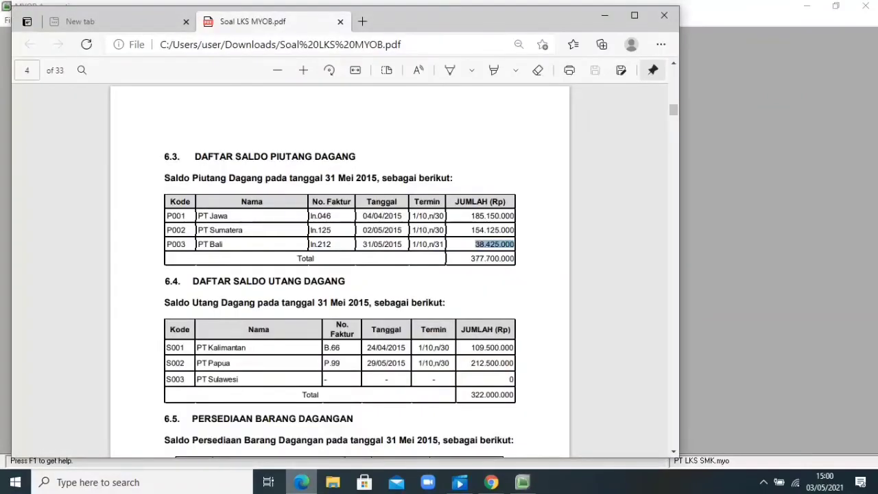
pyautogui.click(337, 348)
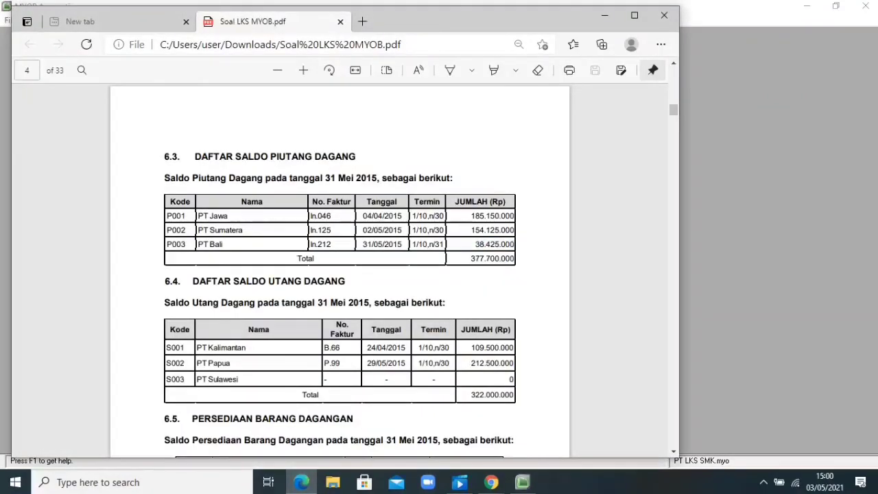
pyautogui.moveTo(341, 348); pyautogui.dragTo(323, 348)
pyautogui.hotkey('ctrl', 'c')
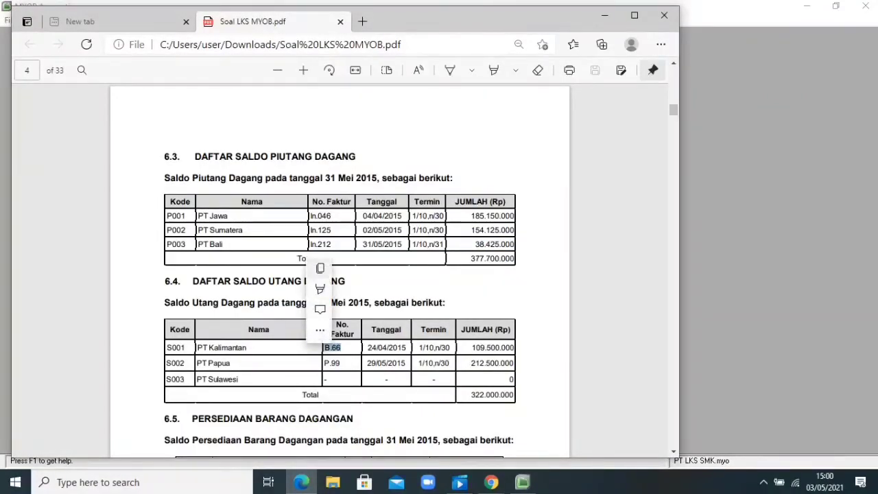
pyautogui.click(321, 268)
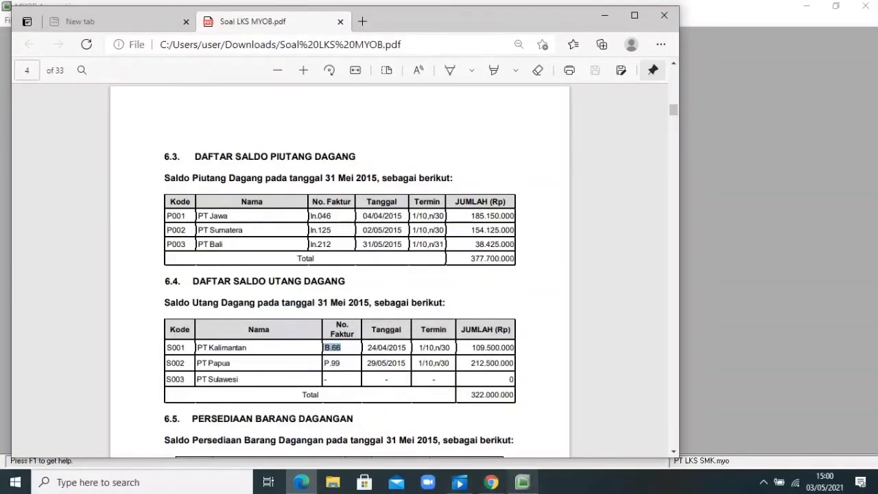
pyautogui.click(521, 482)
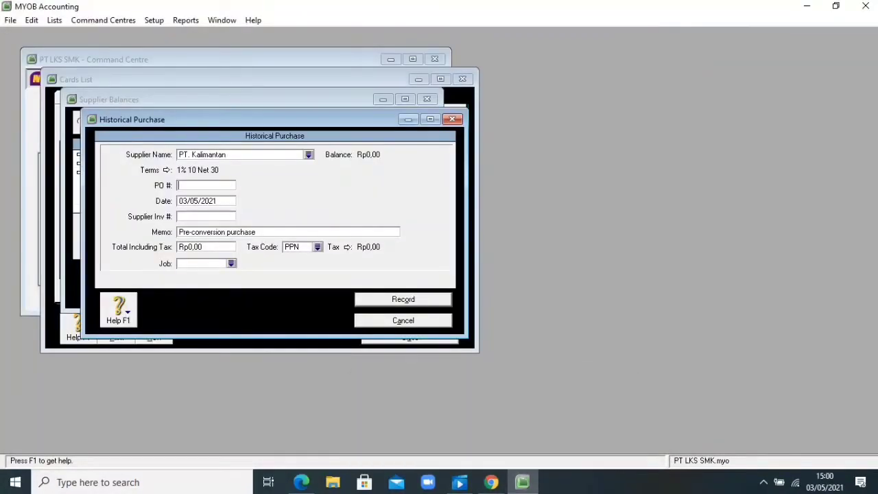
pyautogui.rightClick(186, 183)
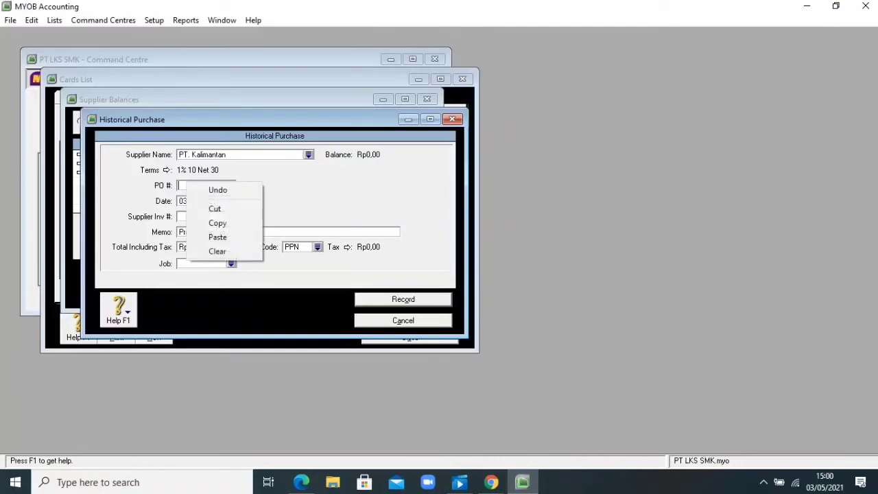
pyautogui.click(218, 237)
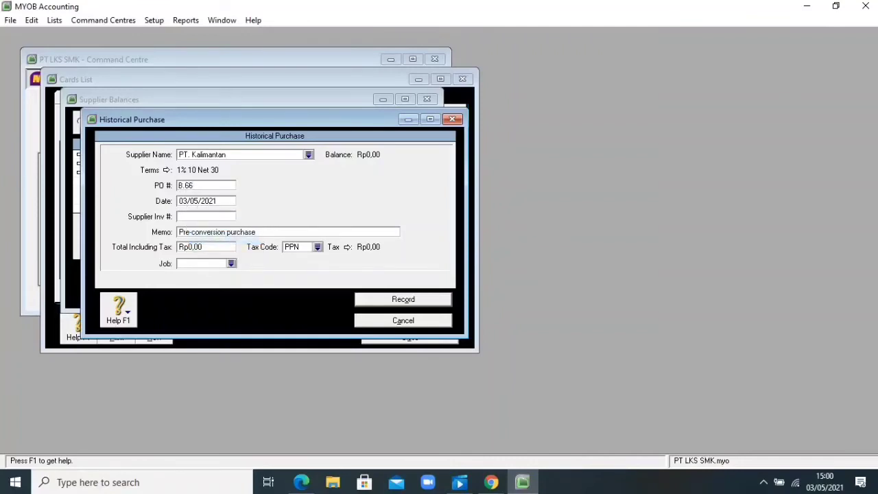
# Step: Set the purchase date to 24/04/2015, copied from PT Kalimantan's row in Soal LKS MYOB.pdf
pyautogui.press('Tab')
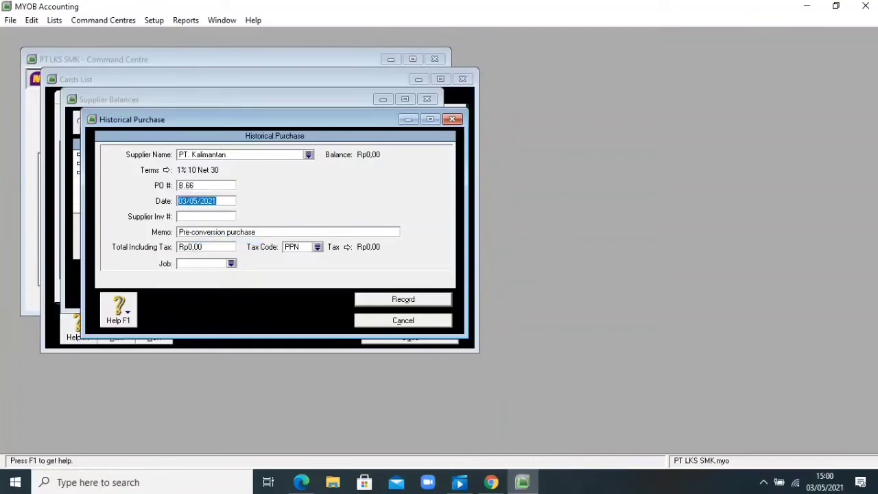
pyautogui.press('BackSpace')
pyautogui.click(301, 482)
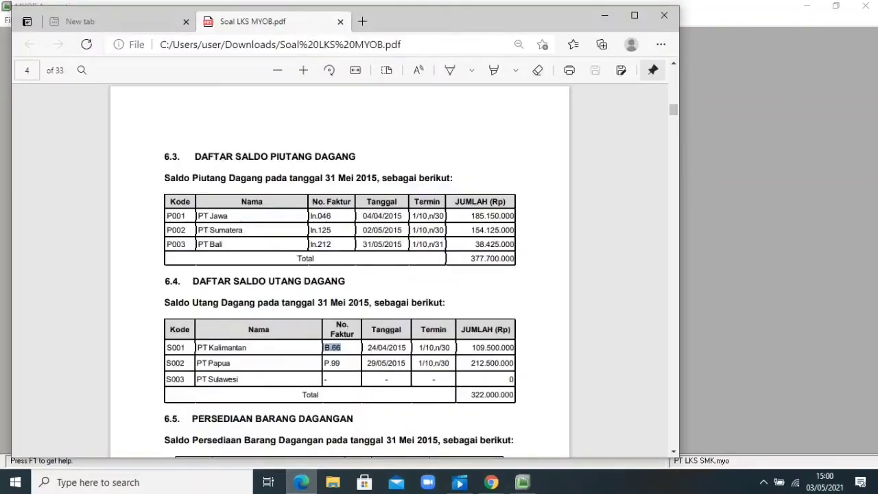
pyautogui.click(370, 347)
pyautogui.doubleClick(372, 347)
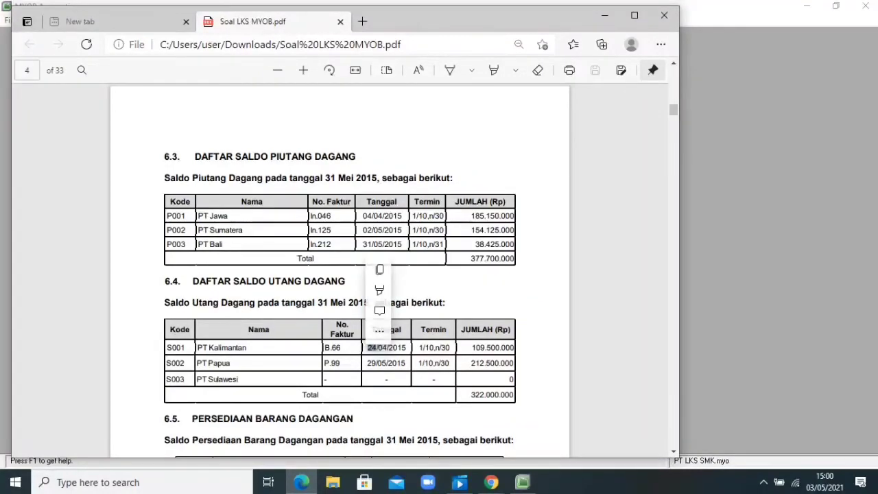
pyautogui.click(397, 348)
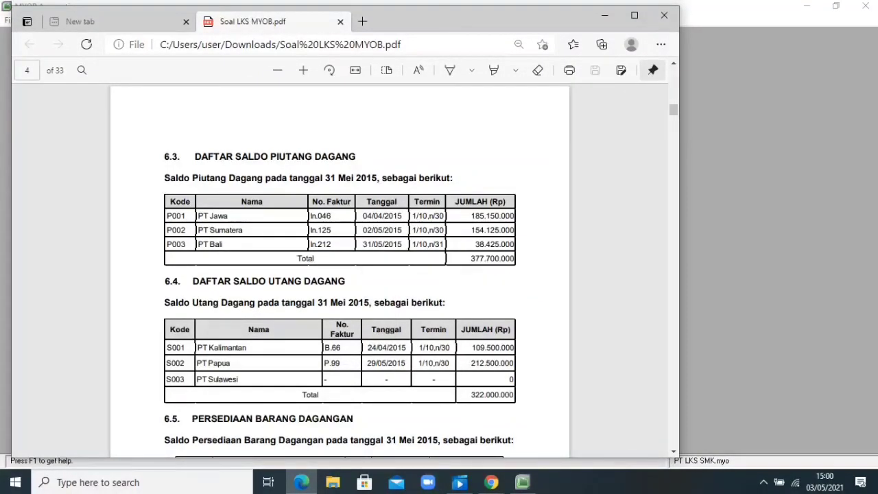
pyautogui.doubleClick(397, 348)
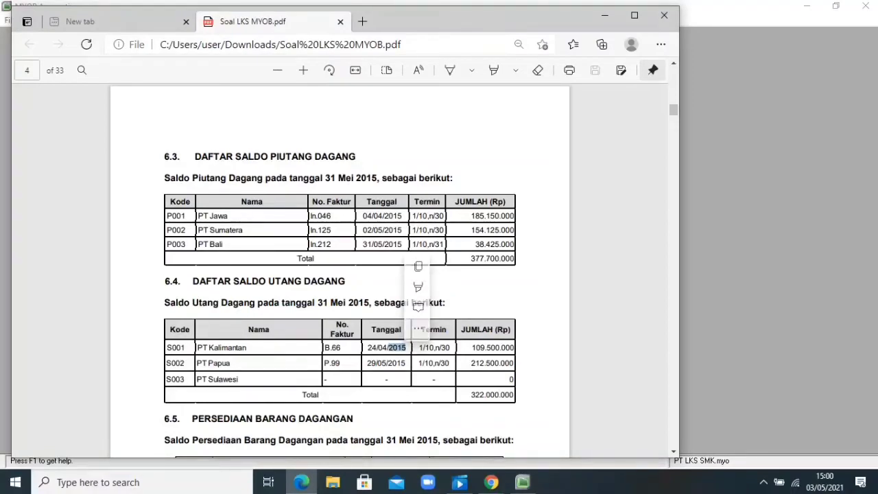
pyautogui.click(396, 349)
pyautogui.moveTo(367, 348); pyautogui.dragTo(406, 347)
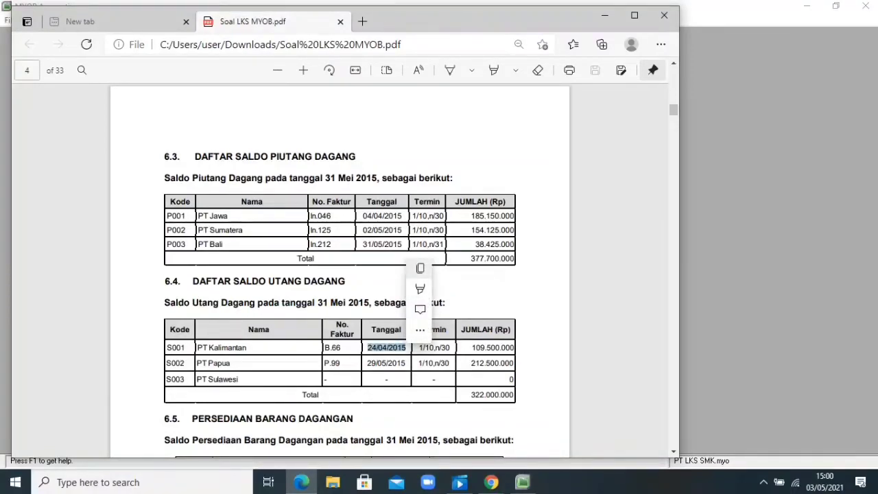
pyautogui.hotkey('ctrl', 'c')
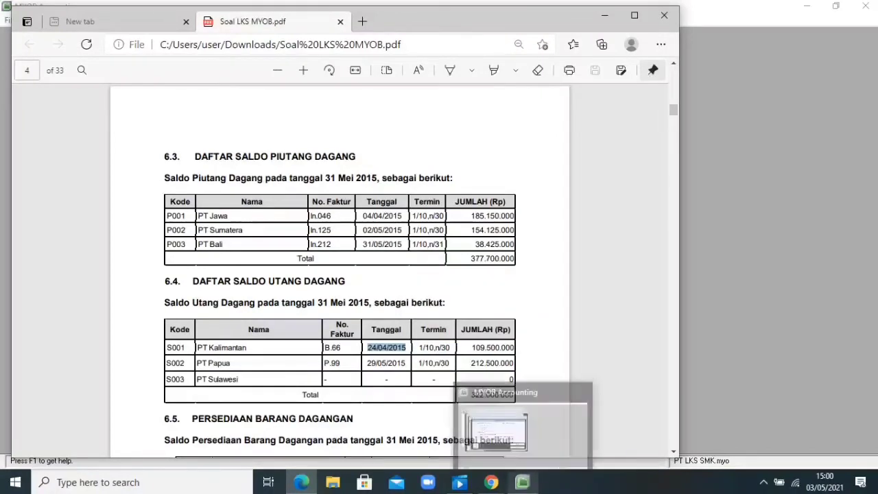
pyautogui.click(522, 482)
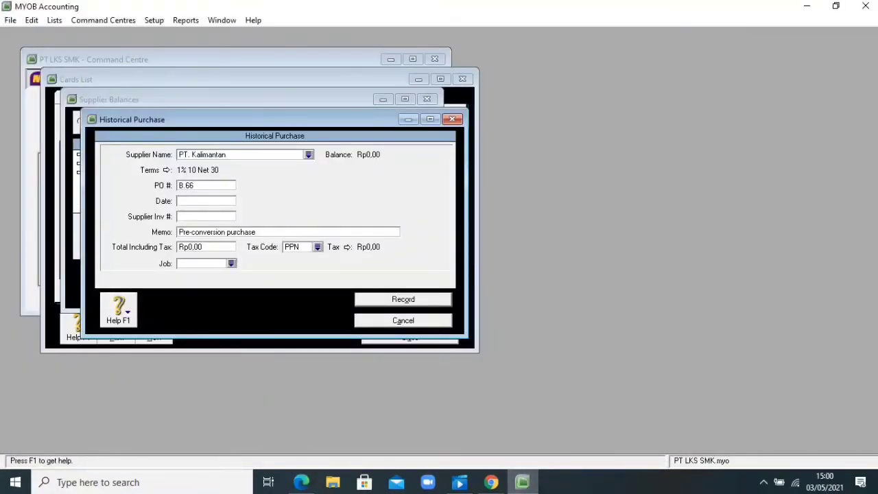
pyautogui.rightClick(193, 202)
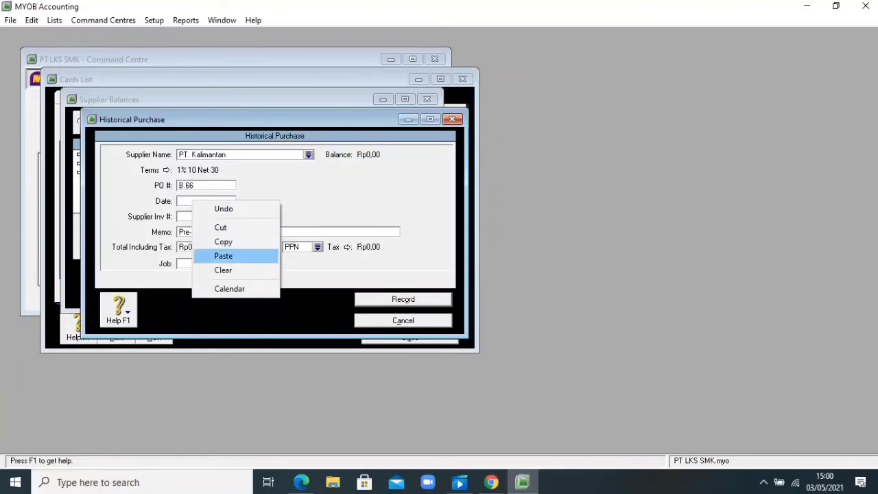
pyautogui.click(223, 256)
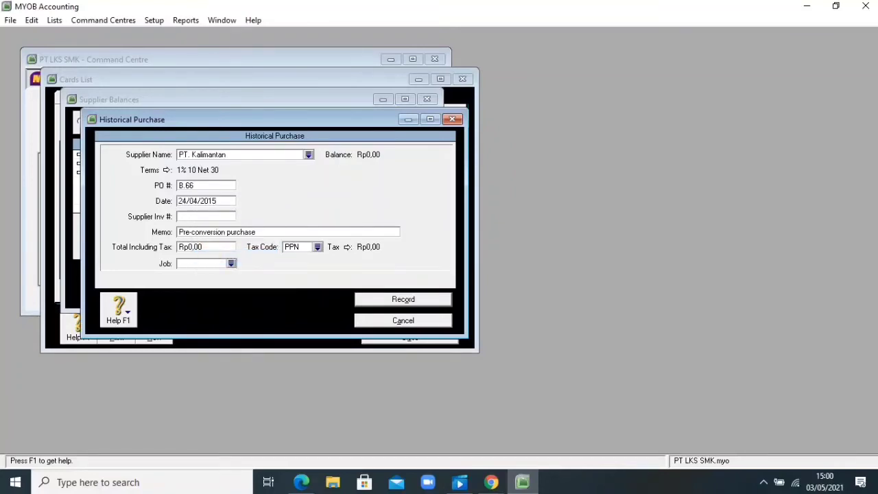
# Step: Replace the memo of the PT. Kalimantan historical purchase with "Saldo Awal Utang"
pyautogui.press('Tab')
pyautogui.press('Tab')
pyautogui.press('BackSpace')
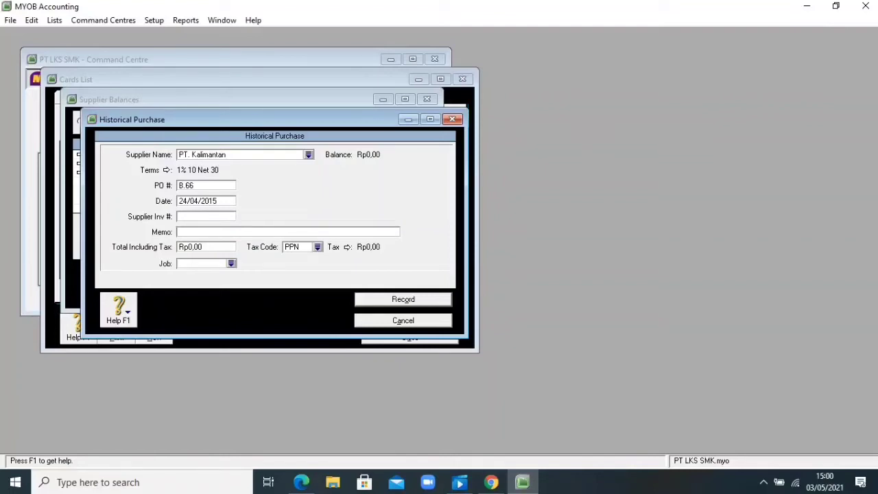
pyautogui.write('Saldo Awal Utang')
pyautogui.press('Tab')
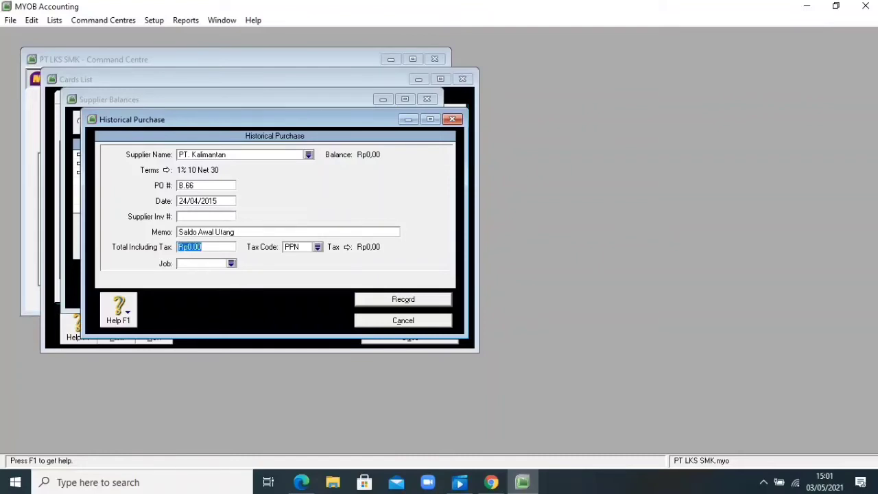
# Step: Set the total including tax to 109.500.000, copied from PT Kalimantan's row in Soal LKS MYOB.pdf
pyautogui.click(301, 482)
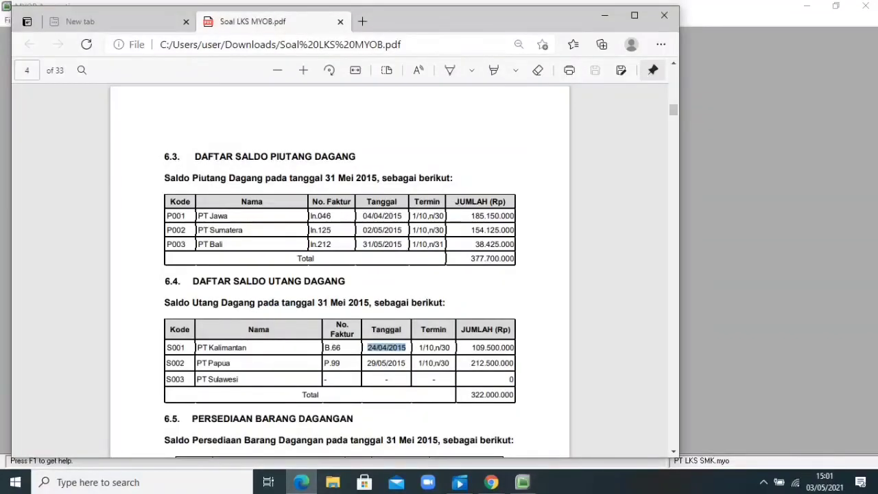
pyautogui.moveTo(471, 347); pyautogui.dragTo(514, 348)
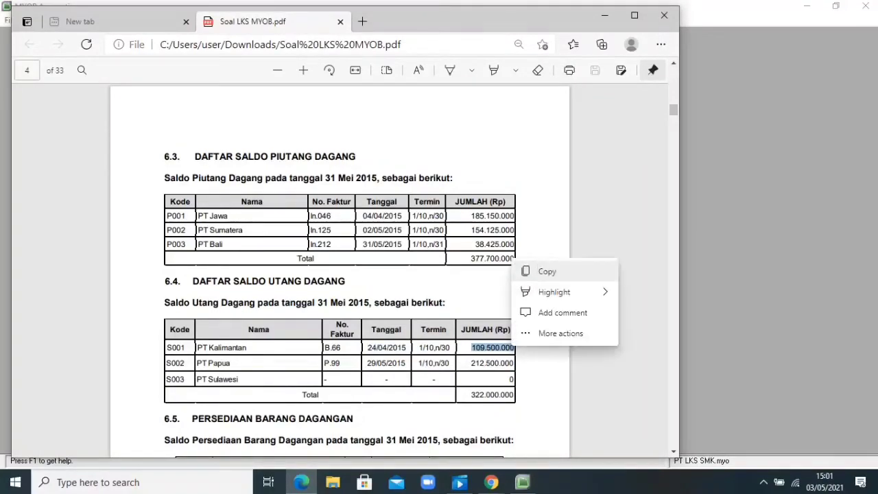
pyautogui.click(538, 271)
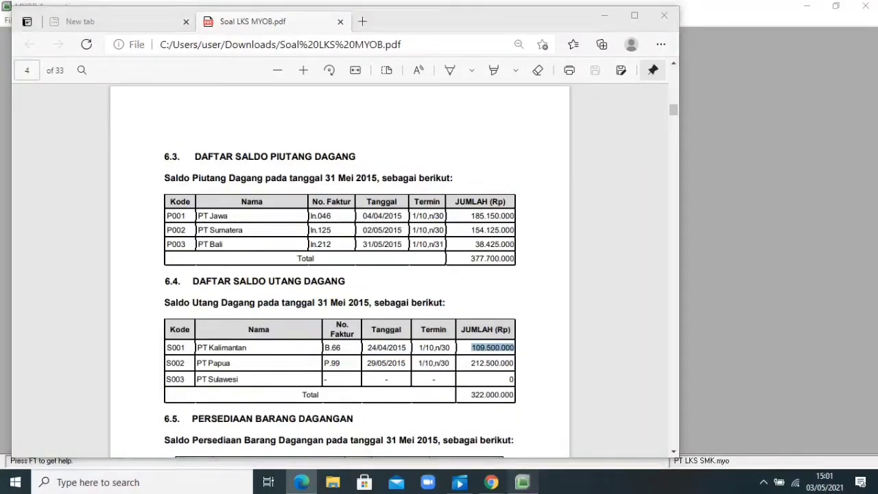
pyautogui.hotkey('alt', 'Tab')
pyautogui.press('BackSpace')
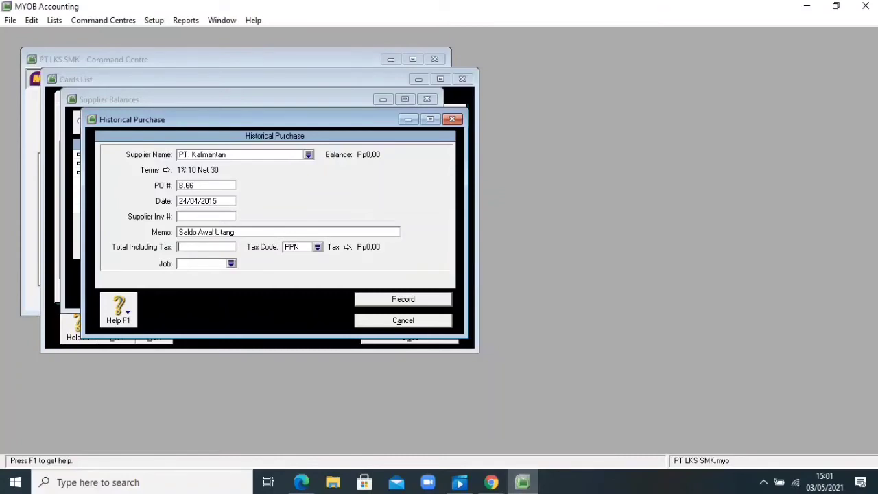
pyautogui.rightClick(183, 245)
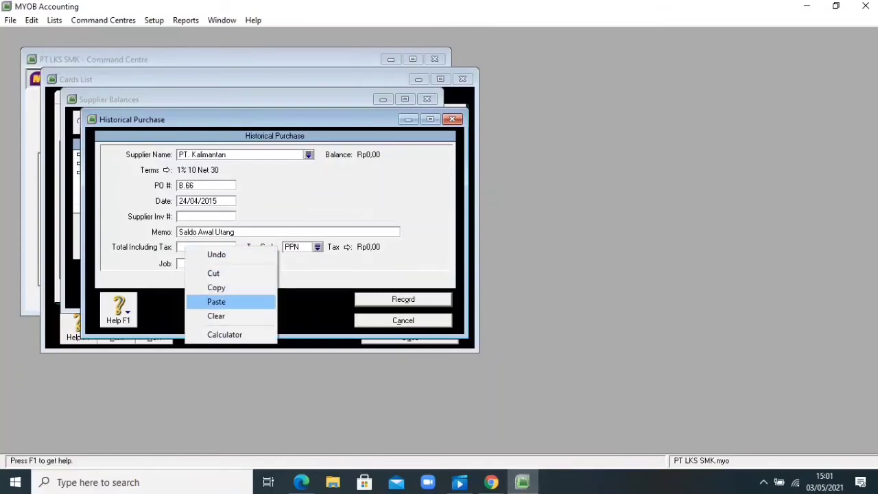
pyautogui.click(216, 302)
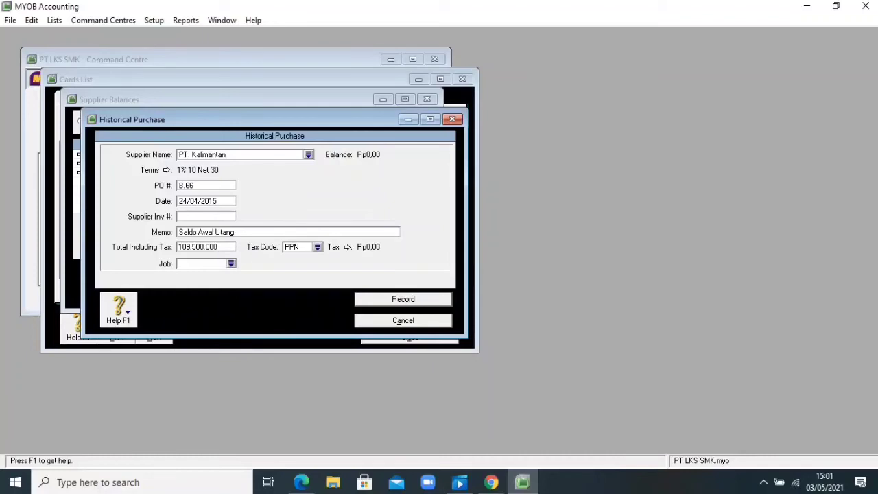
# Step: Change the tax code to N-T (Non-Taxable) and record the PT. Kalimantan historical purchase
pyautogui.click(318, 247)
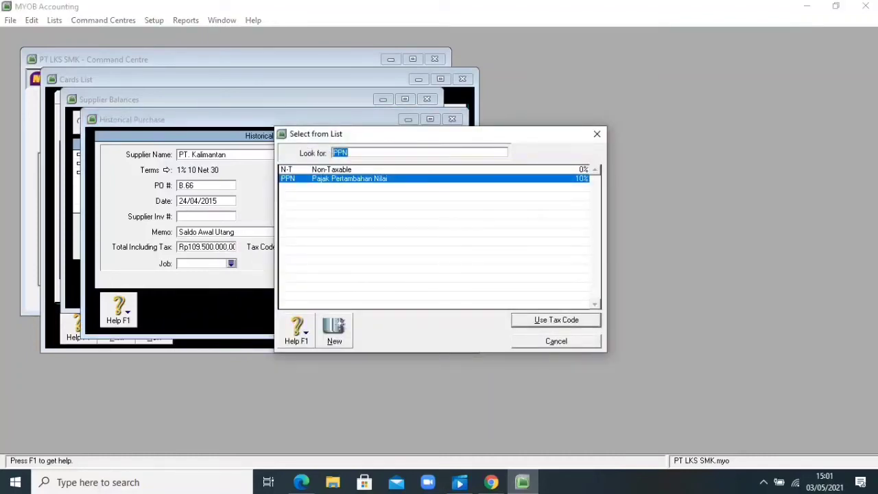
pyautogui.press('Up')
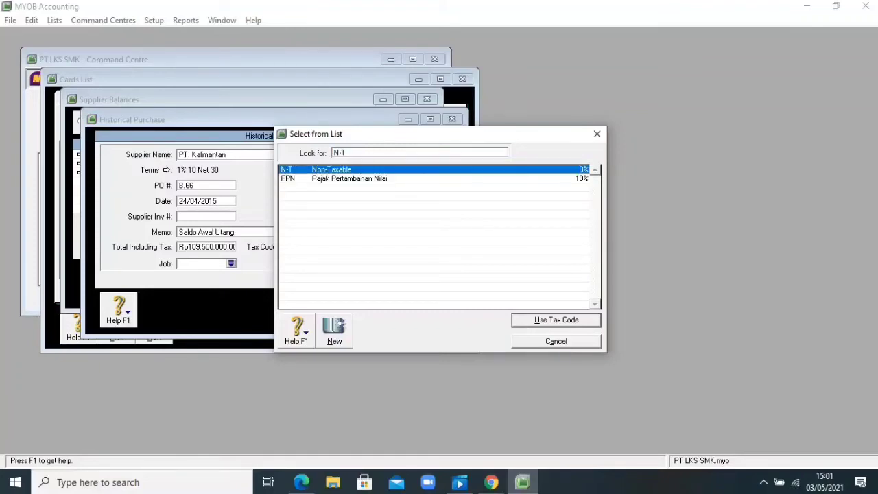
pyautogui.press('Return')
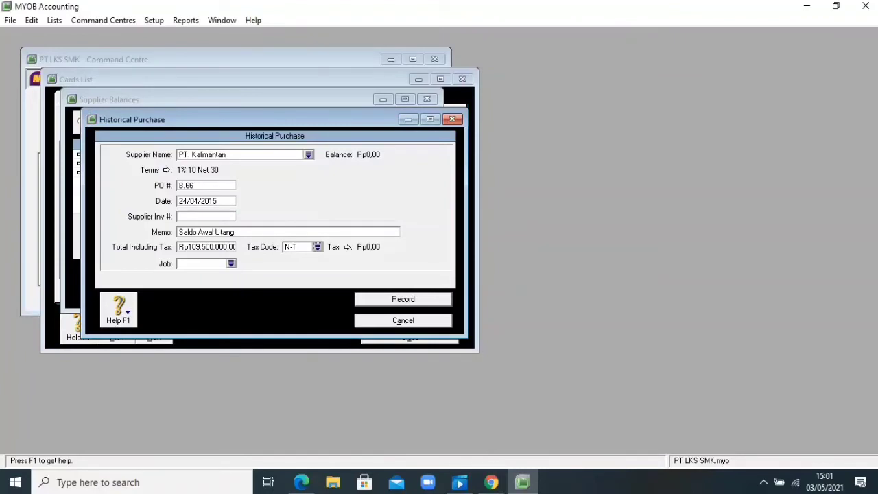
pyautogui.press('Return')
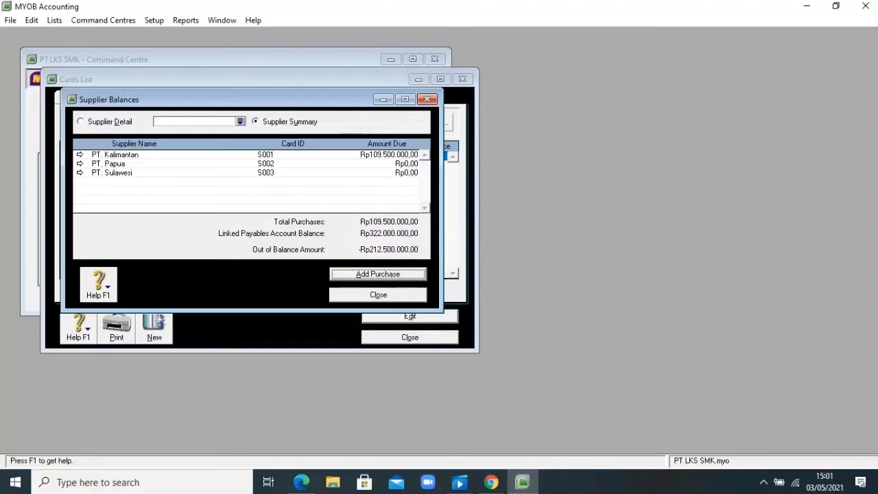
# Step: Add another historical purchase with PT. Papua as the supplier
pyautogui.press('Return')
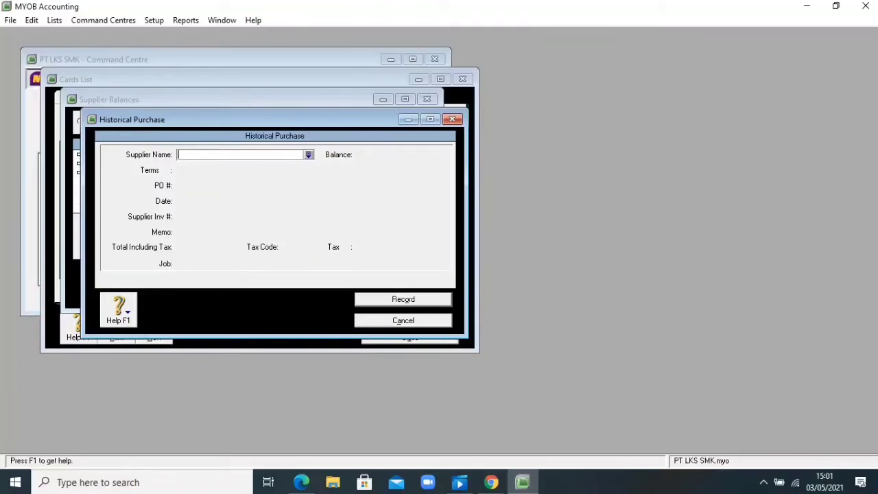
pyautogui.press('Return')
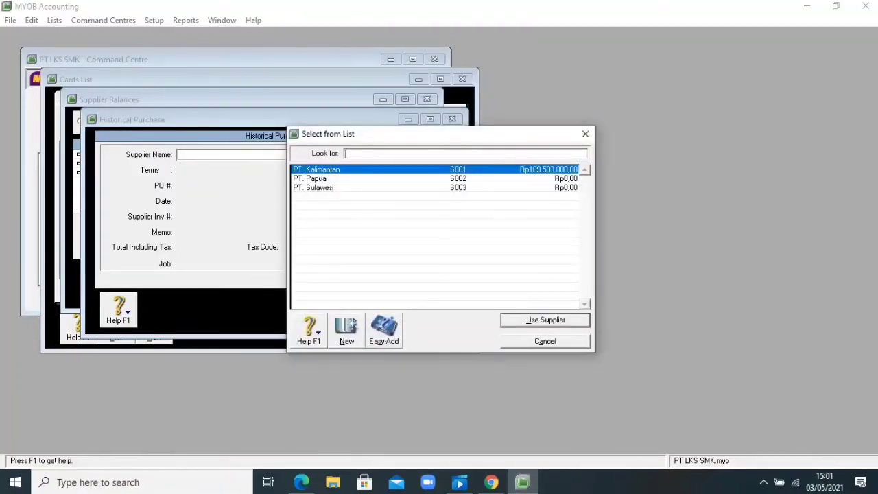
pyautogui.press('Down')
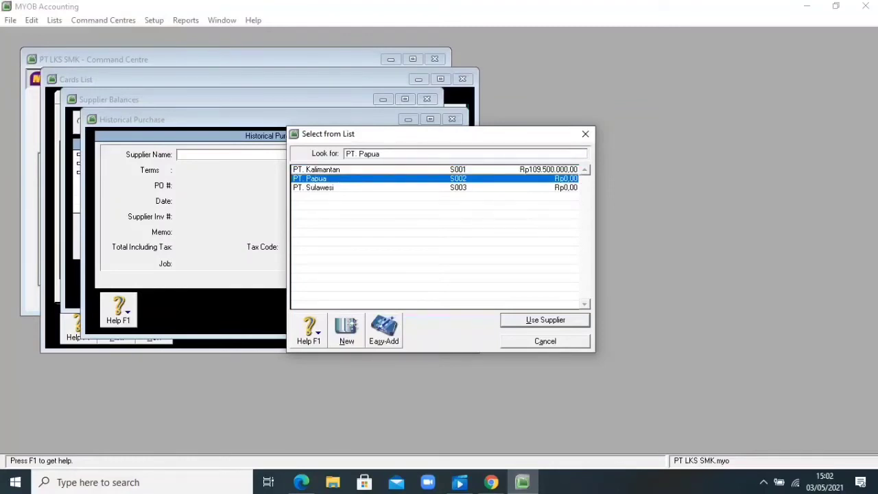
pyautogui.press('Return')
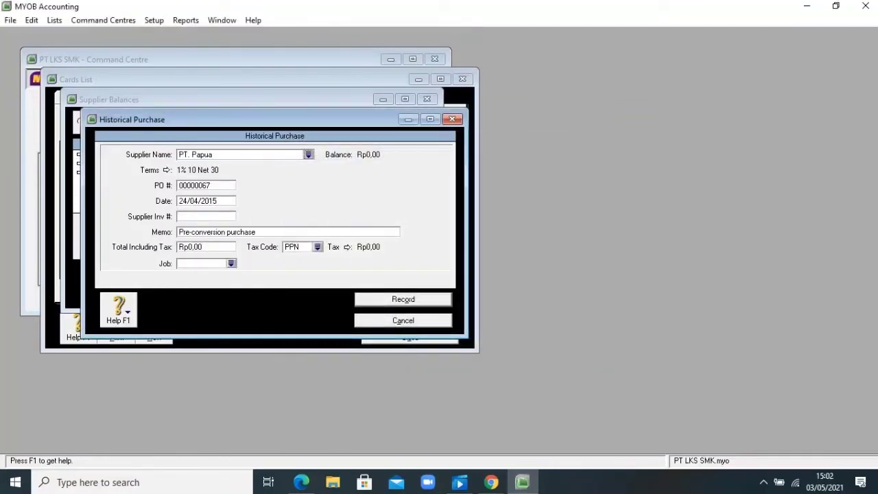
# Step: Replace the PO number with the invoice number (No. Faktur) copied from PT Papua's row in Soal LKS MYOB.pdf
pyautogui.press('Tab')
pyautogui.press('BackSpace')
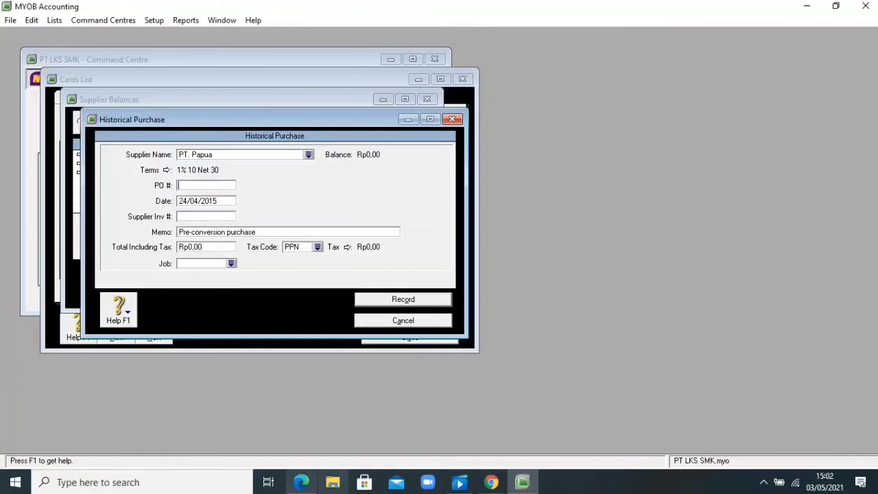
pyautogui.hotkey('alt', 'Tab')
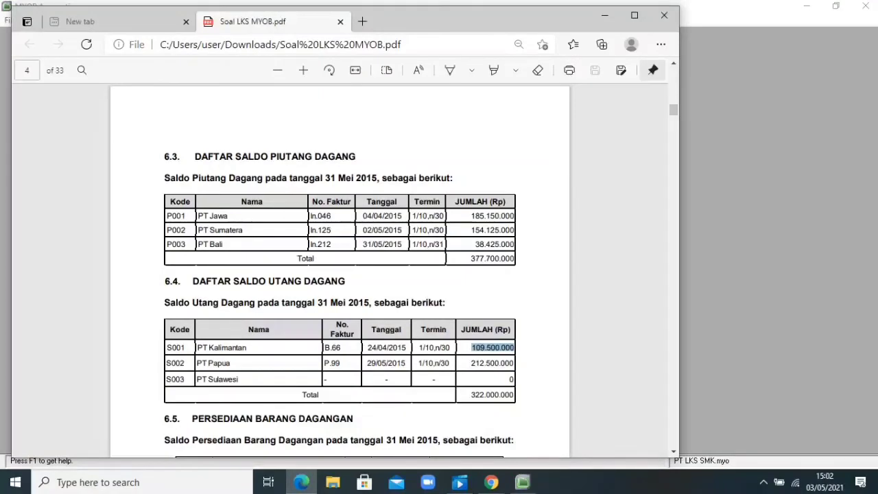
pyautogui.click(341, 364)
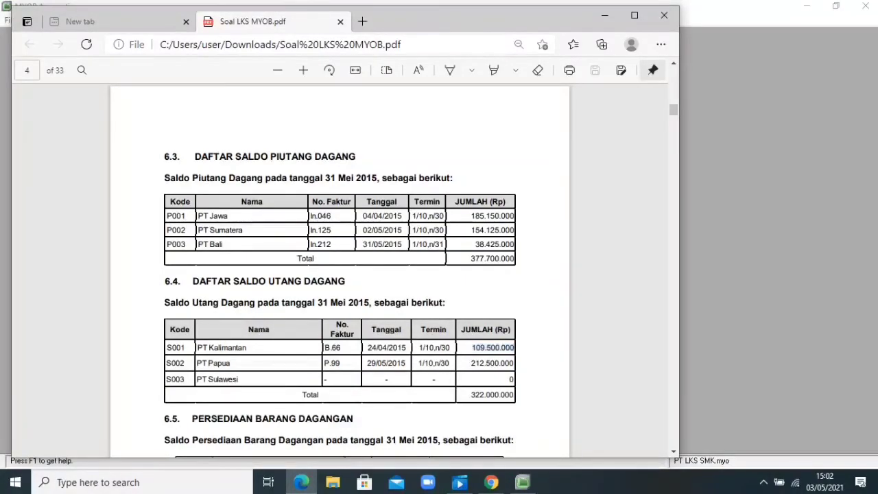
pyautogui.moveTo(342, 363); pyautogui.dragTo(323, 363)
pyautogui.hotkey('ctrl', 'c')
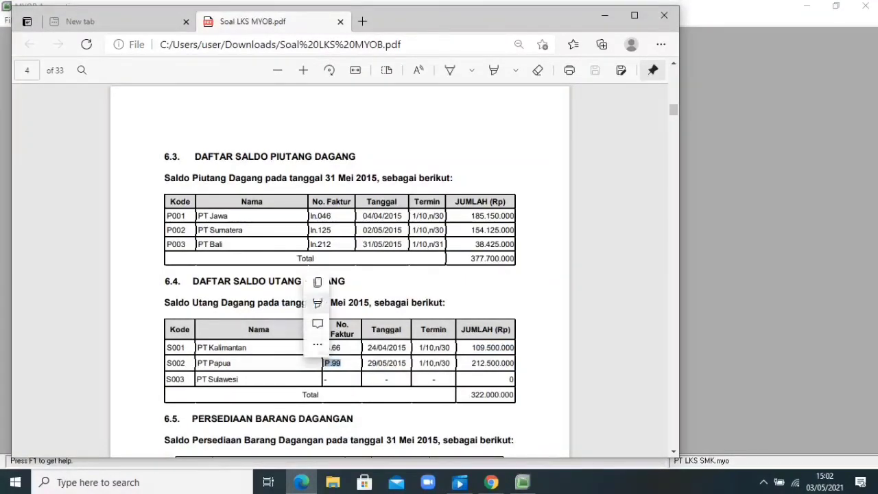
pyautogui.click(335, 337)
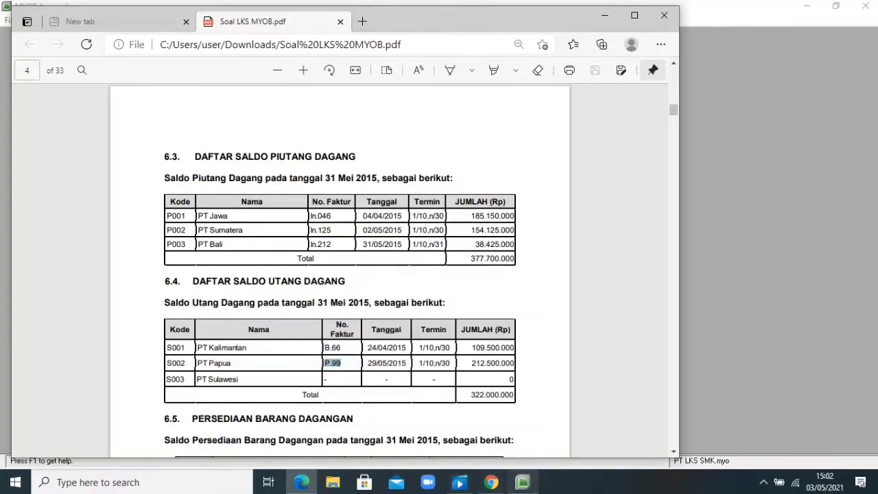
pyautogui.click(522, 482)
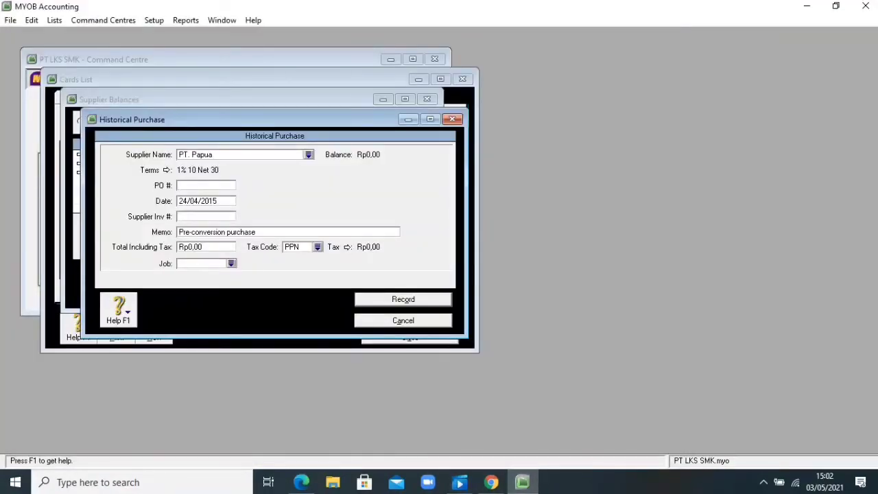
pyautogui.rightClick(179, 186)
pyautogui.click(211, 239)
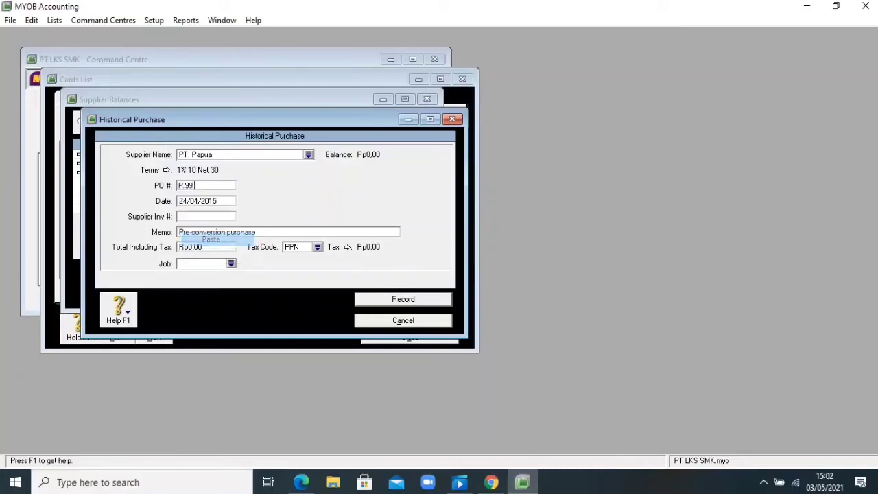
# Step: Set the purchase date to 29/05/2015, copied from PT Papua's row in Soal LKS MYOB.pdf
pyautogui.press('Tab')
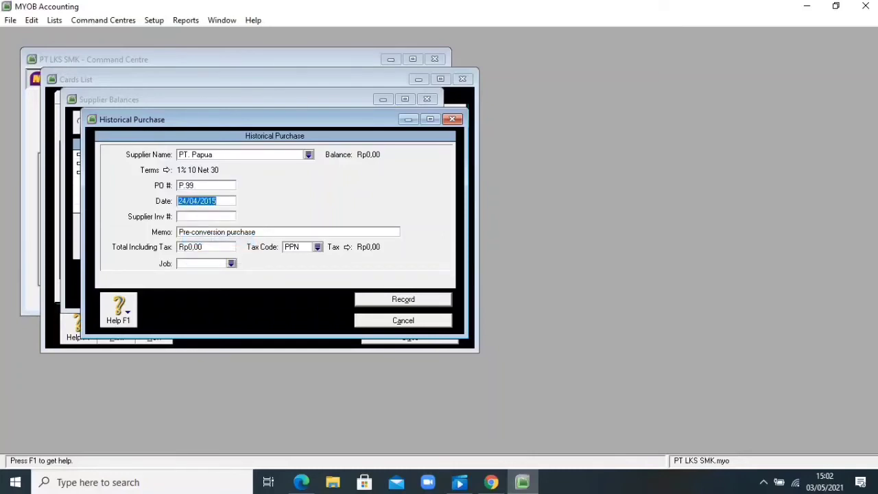
pyautogui.press('BackSpace')
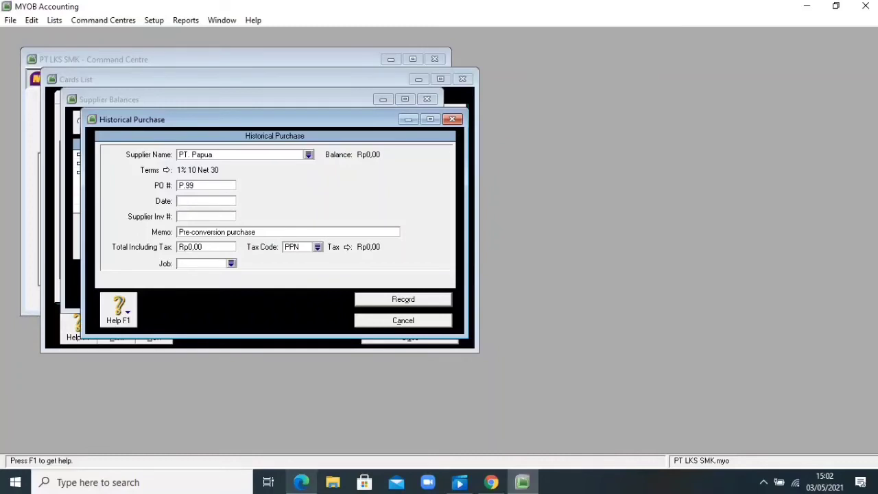
pyautogui.click(300, 482)
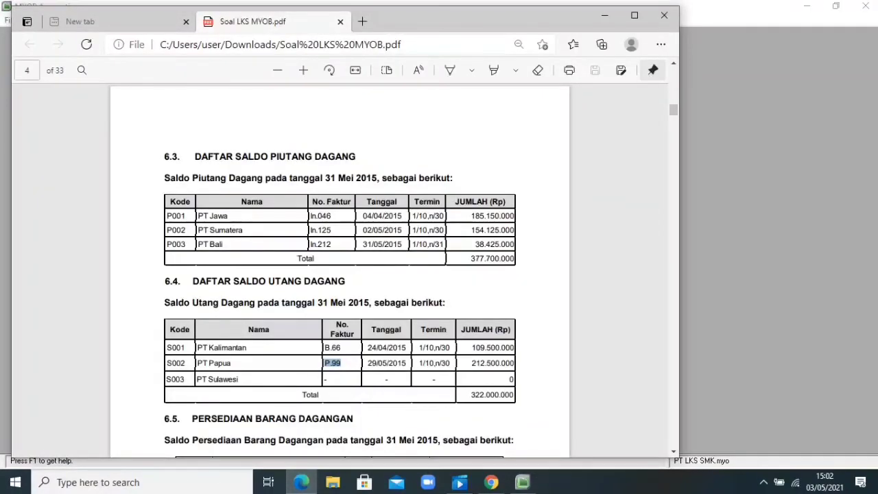
pyautogui.moveTo(406, 362); pyautogui.dragTo(367, 363)
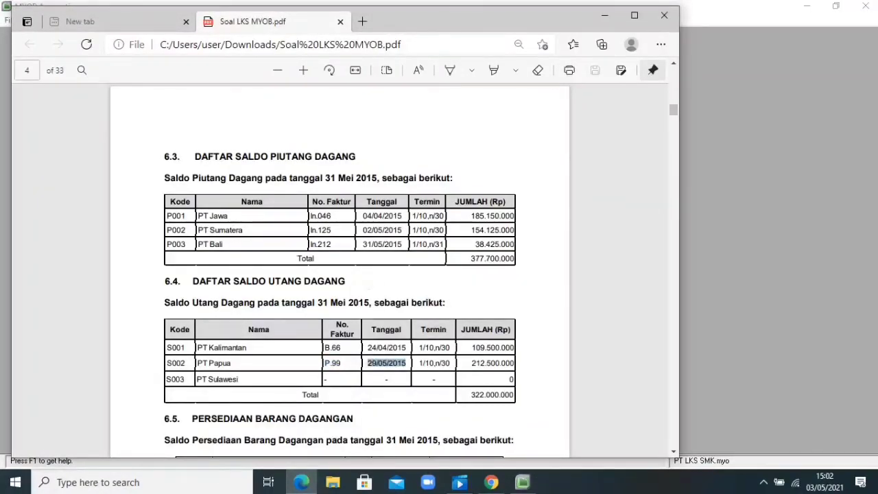
pyautogui.rightClick(374, 363)
pyautogui.click(384, 284)
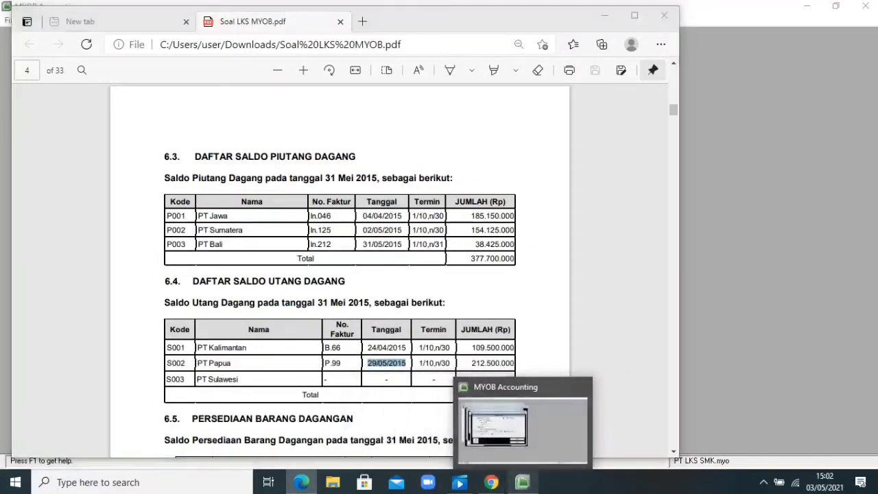
pyautogui.click(521, 482)
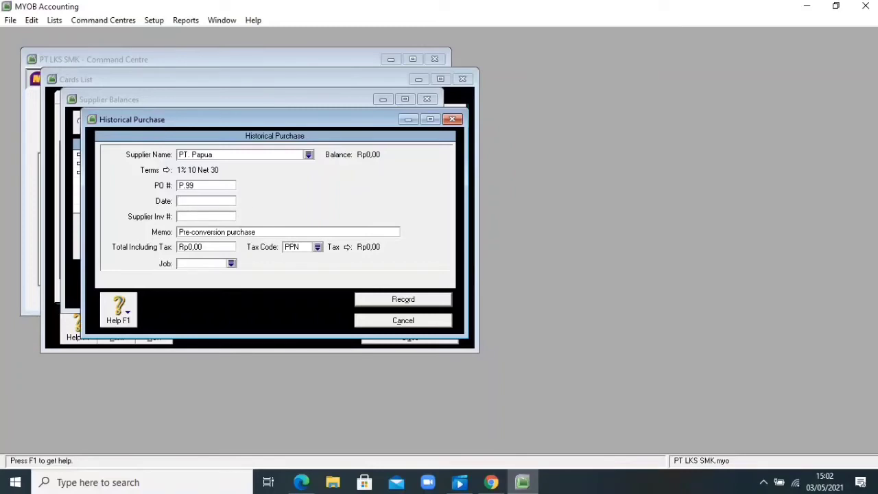
pyautogui.rightClick(181, 199)
pyautogui.press('Escape')
pyautogui.rightClick(180, 203)
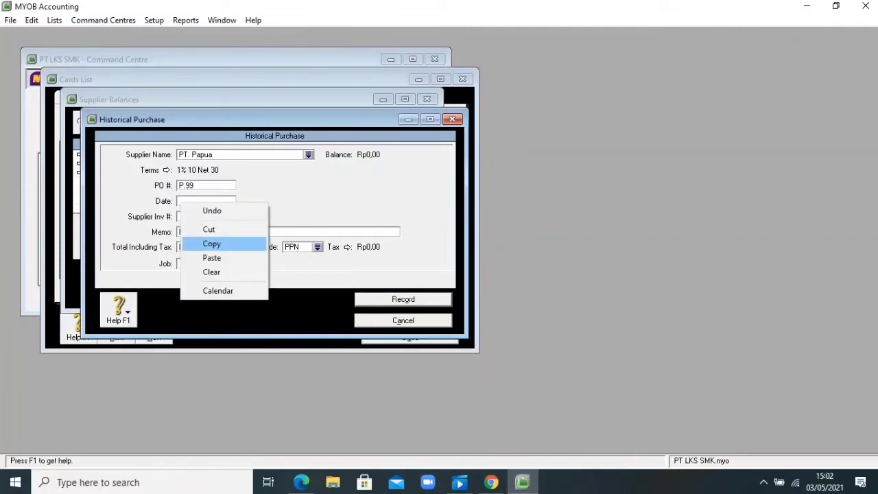
pyautogui.click(211, 257)
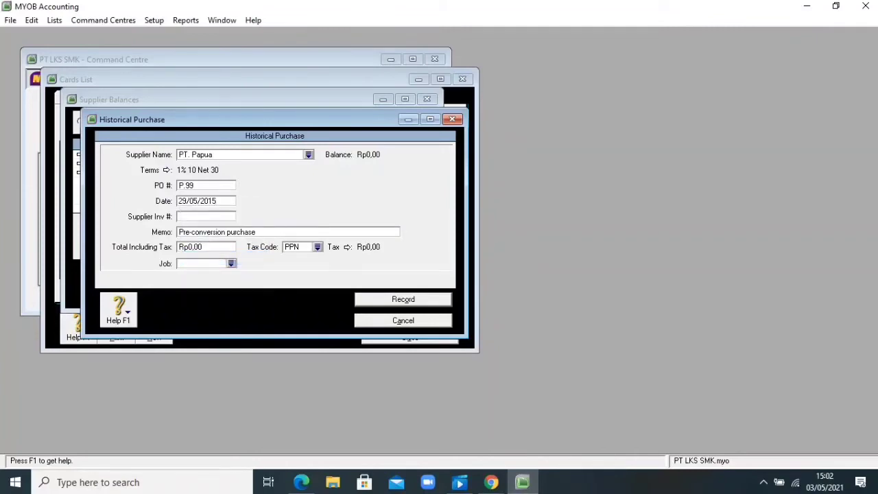
# Step: Replace the memo of the PT. Papua historical purchase with "Saldo Awal Utang"
pyautogui.press('Tab')
pyautogui.press('Tab')
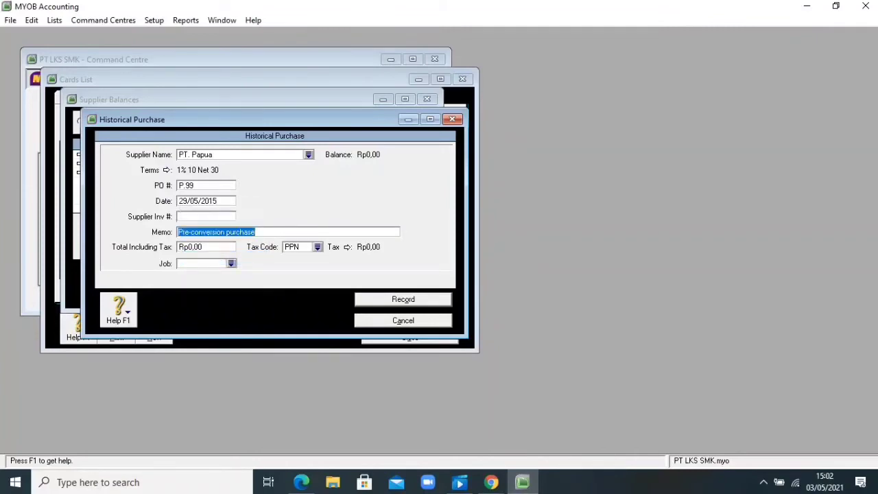
pyautogui.press('BackSpace')
pyautogui.write('S')
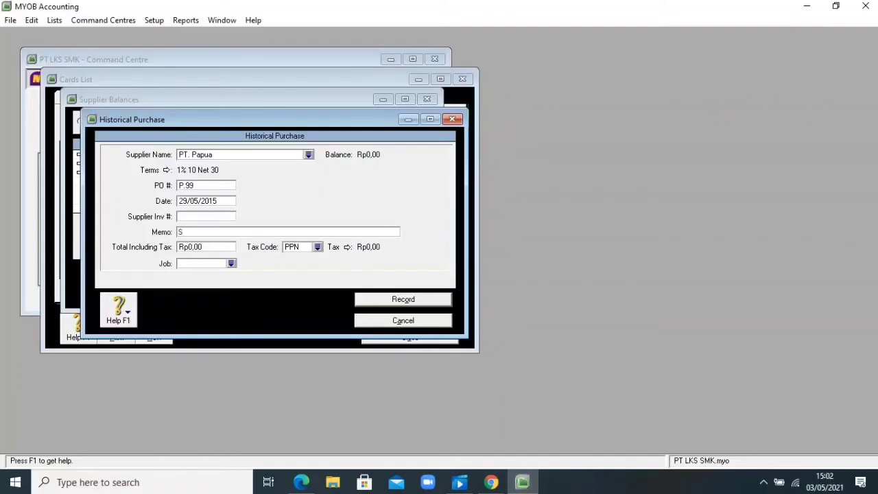
pyautogui.write('aldo Awal Utang')
# Step: Set the total including tax to 212.500.000, copied from PT Papua's row in Soal LKS MYOB.pdf
pyautogui.press('Tab')
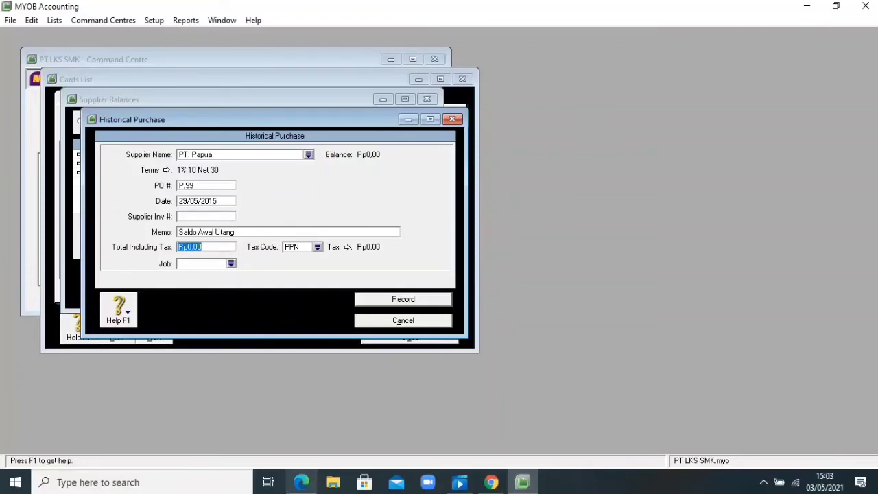
pyautogui.moveTo(301, 482)
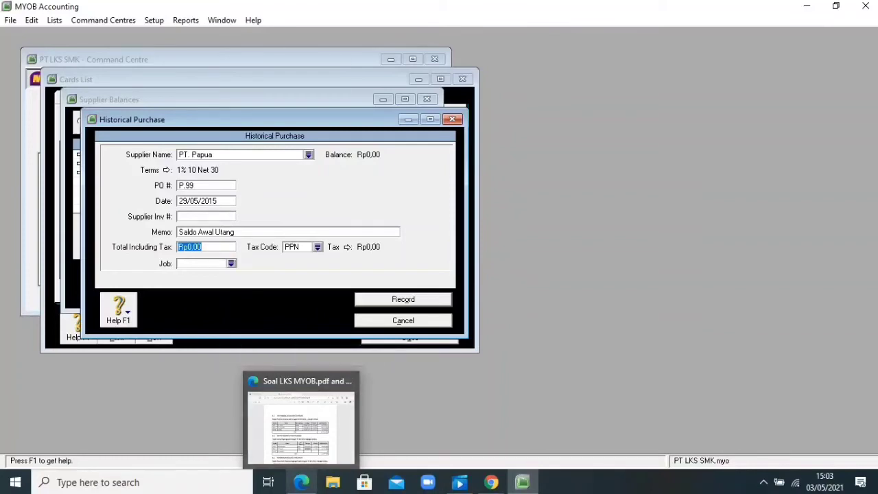
pyautogui.press('BackSpace')
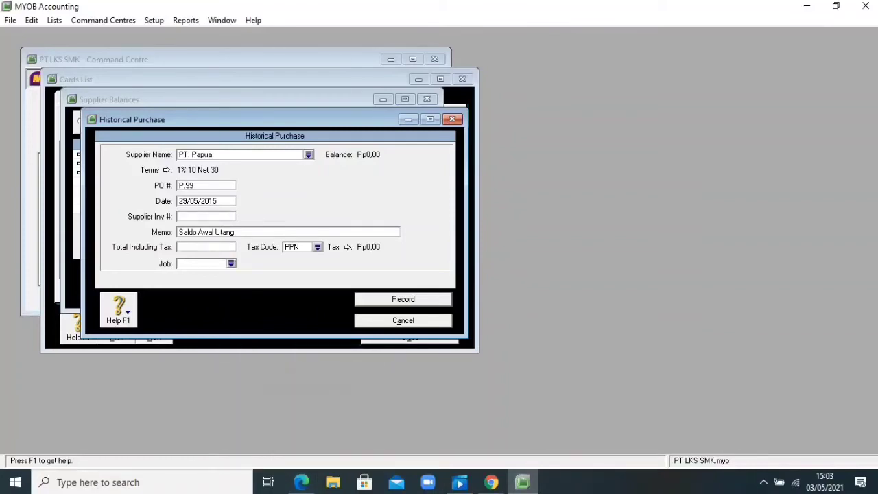
pyautogui.click(301, 482)
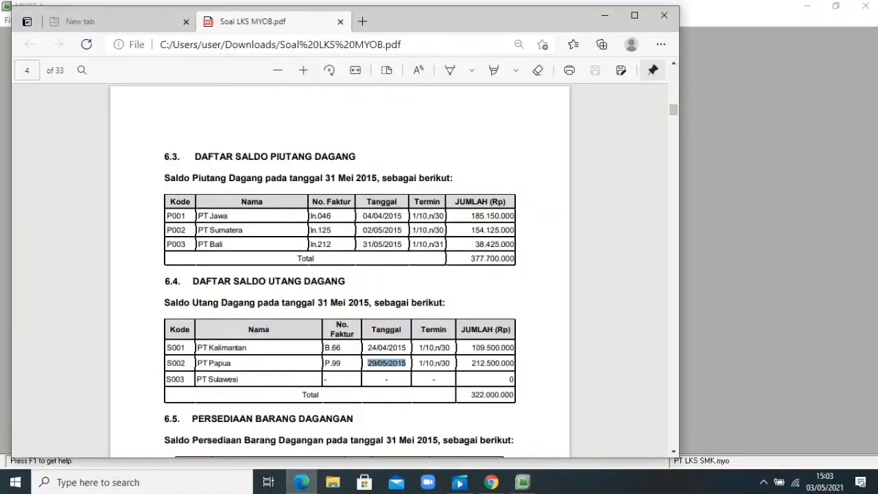
pyautogui.click(473, 363)
pyautogui.moveTo(514, 363); pyautogui.dragTo(471, 363)
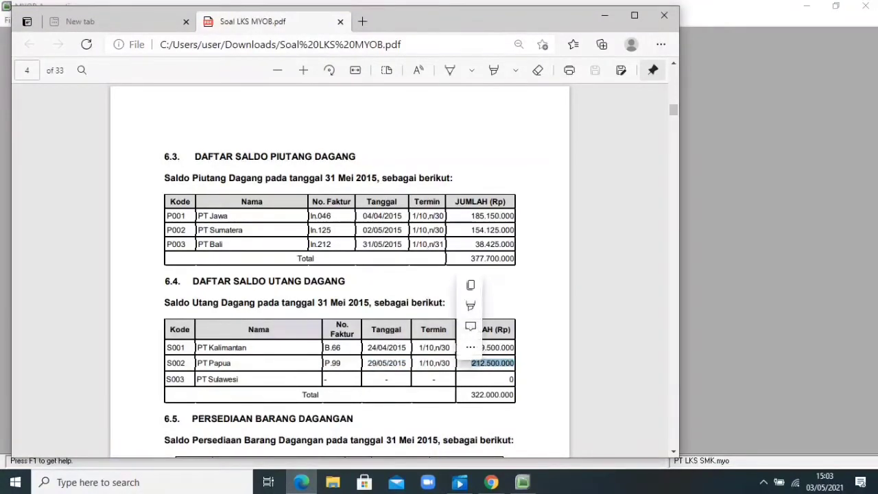
pyautogui.click(471, 286)
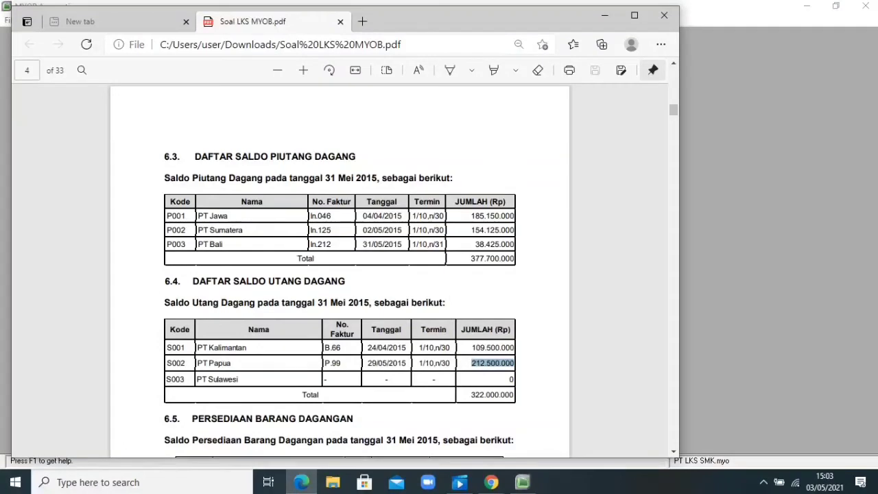
pyautogui.click(522, 482)
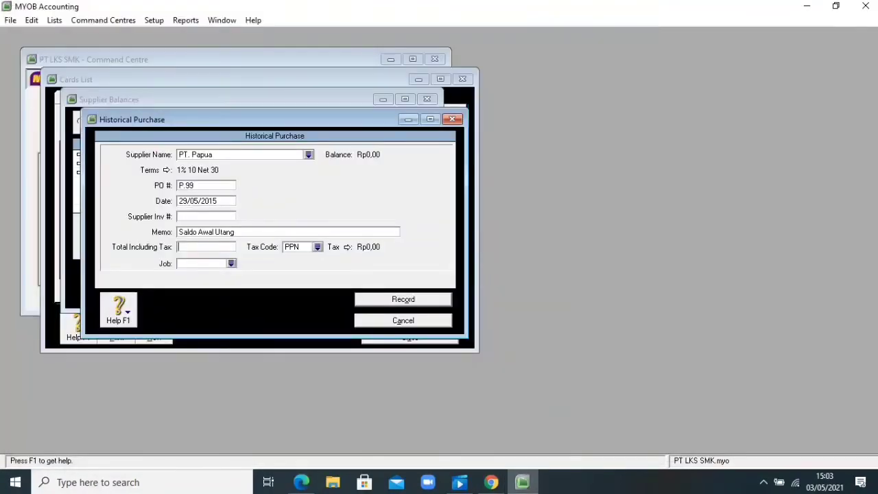
pyautogui.rightClick(194, 248)
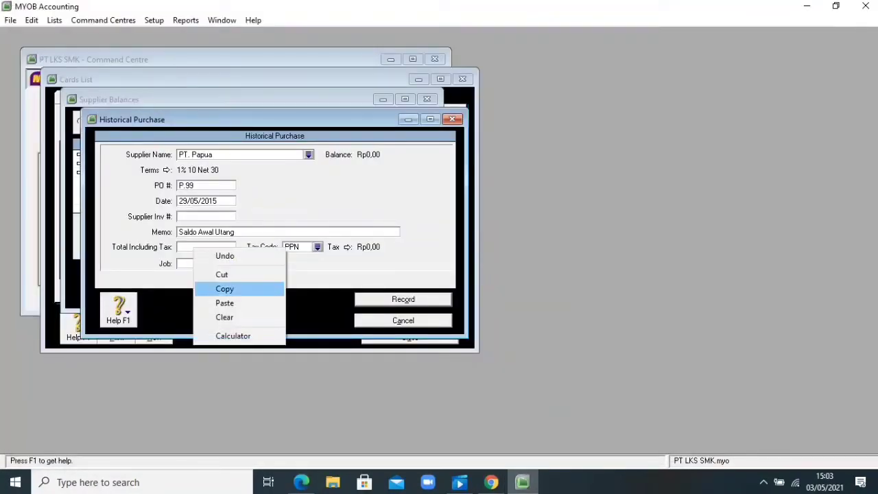
pyautogui.click(226, 304)
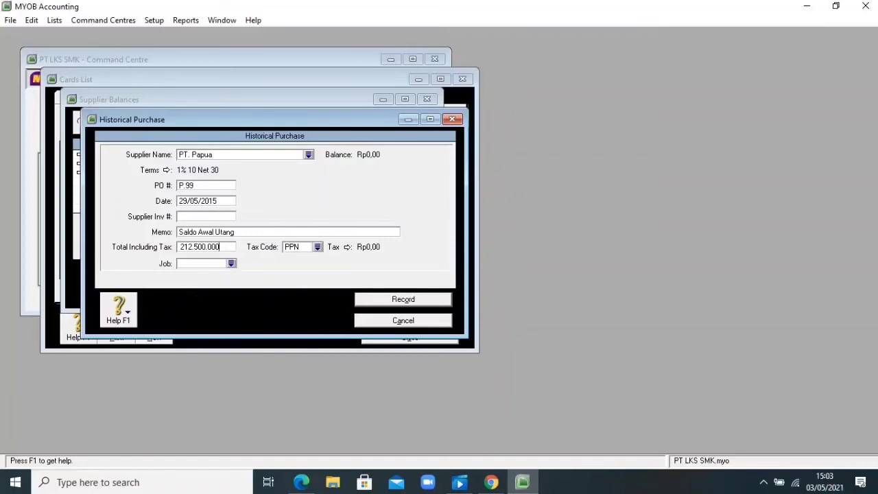
# Step: Change the tax code to N-T (Non-Taxable) and record the PT. Papua historical purchase
pyautogui.click(317, 247)
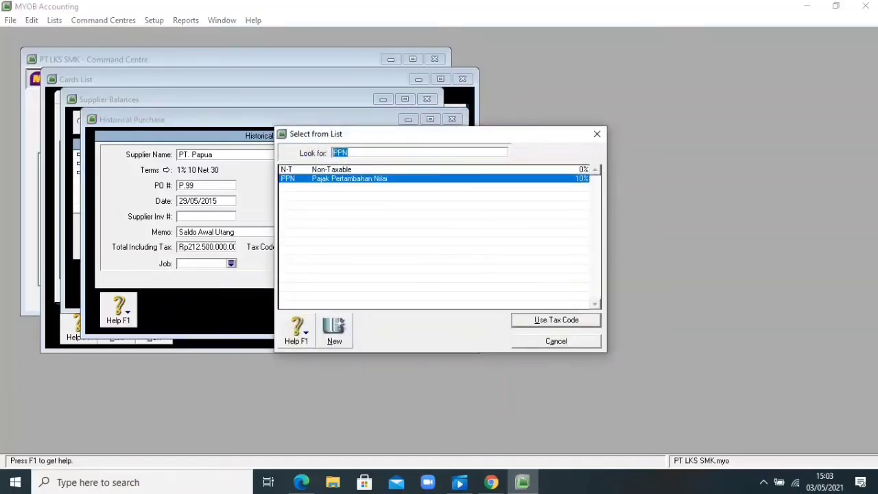
pyautogui.write('N-T')
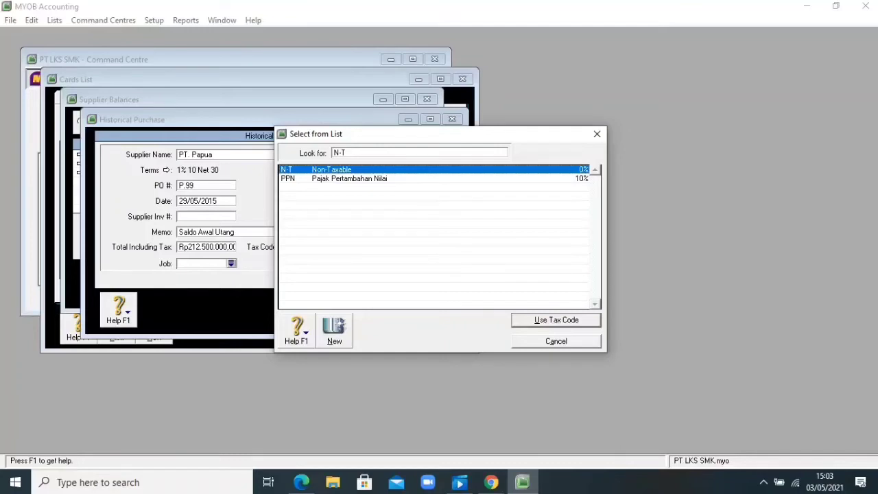
pyautogui.press('Return')
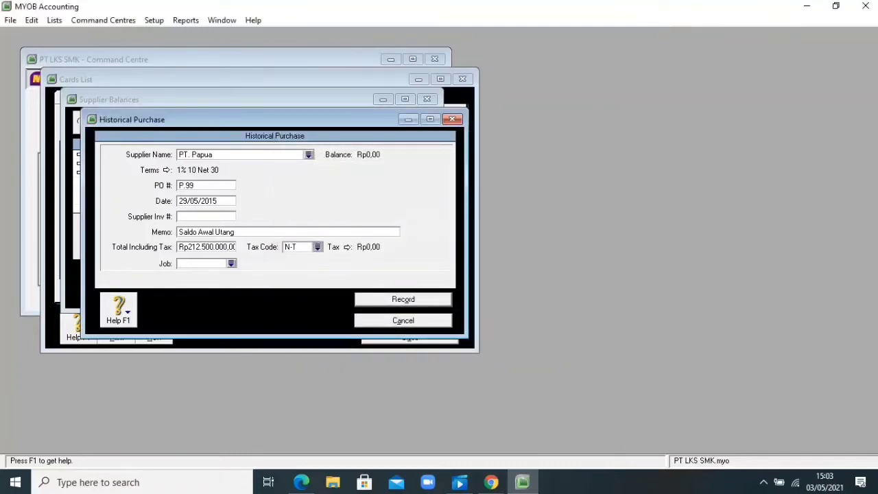
pyautogui.press('Return')
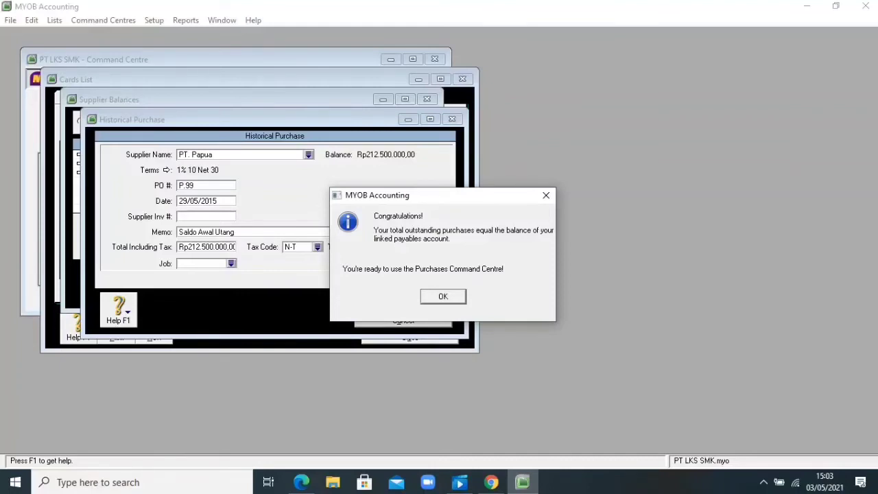
pyautogui.press('Return')
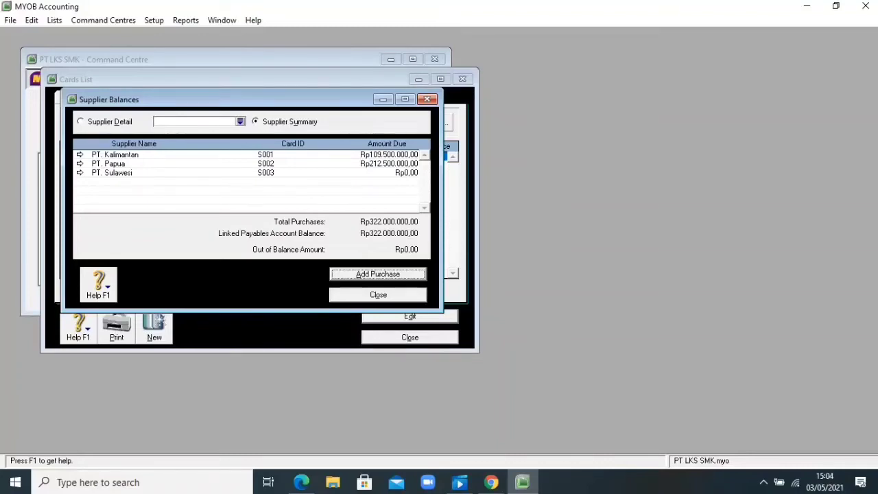
# Step: Close the supplier balances and the cards list, and open the Inventory command centre
pyautogui.press('Escape')
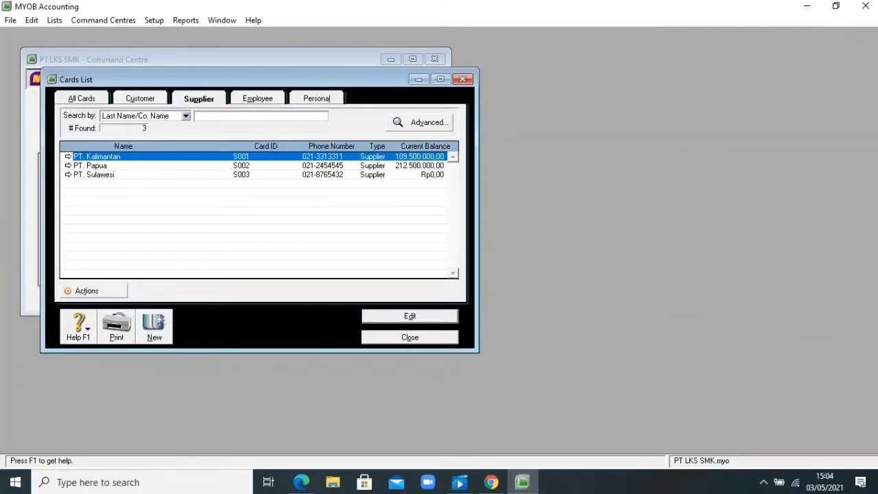
pyautogui.press('Escape')
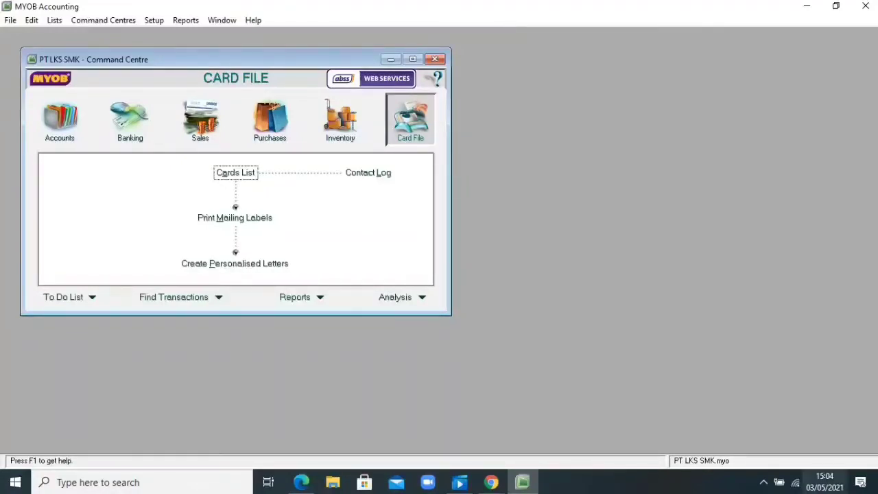
pyautogui.click(763, 482)
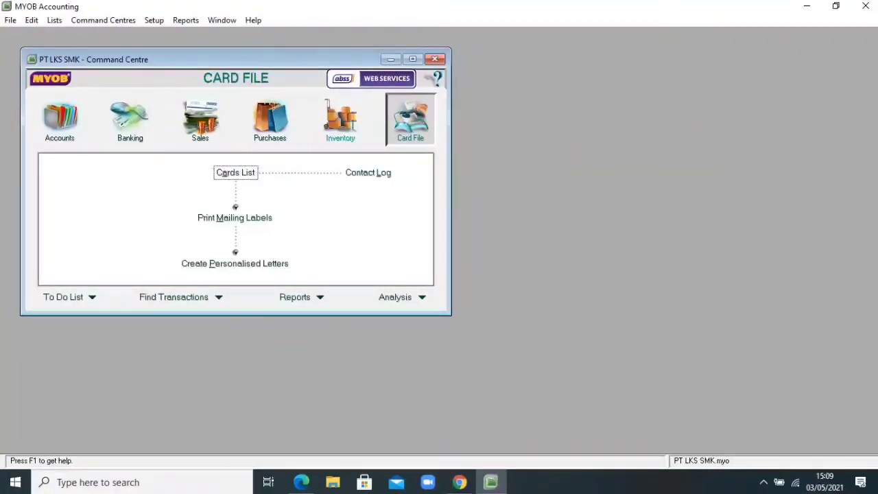
pyautogui.click(340, 120)
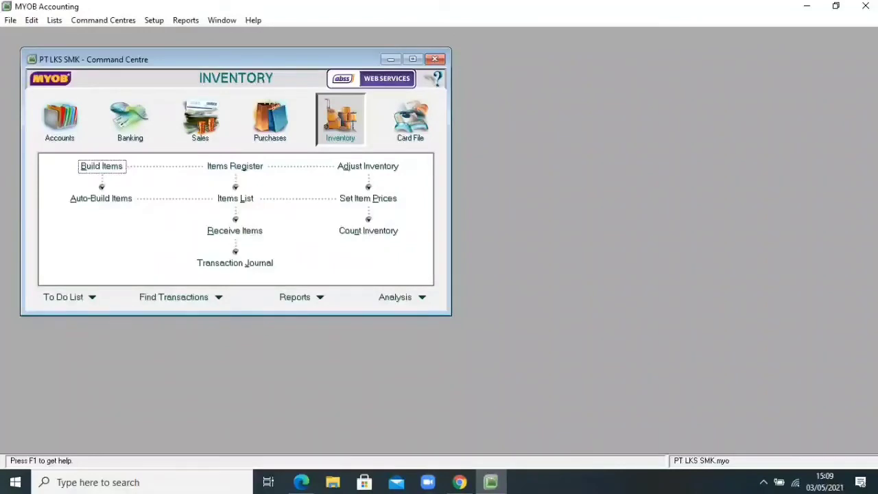
# Step: Open the items list and start an items import in tab-delimited format, choosing the Daftar Item text file in Downloads
pyautogui.click(235, 198)
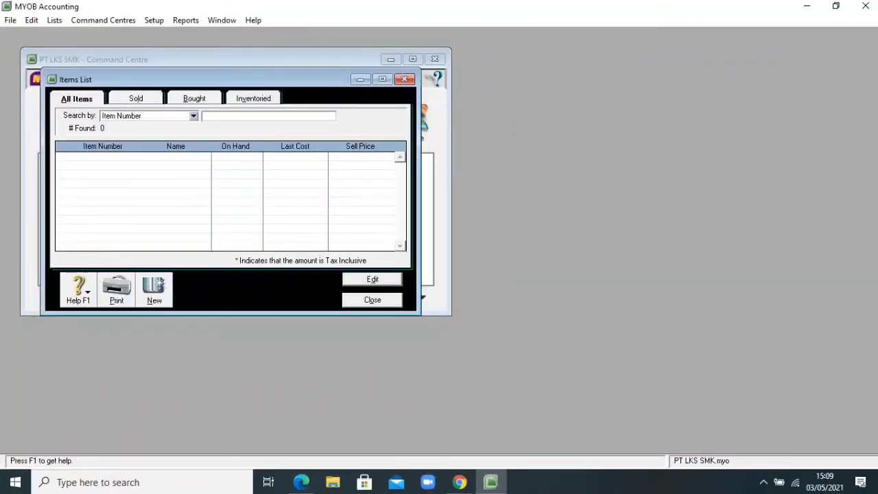
pyautogui.click(11, 21)
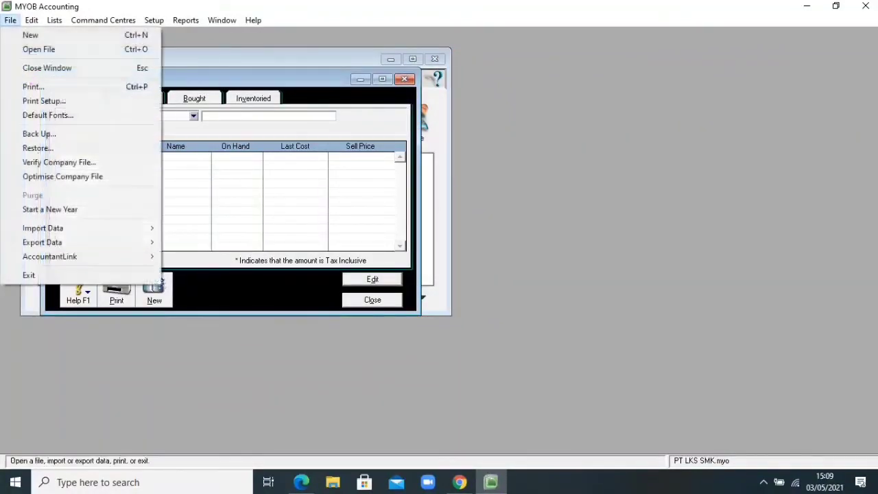
pyautogui.moveTo(82, 228)
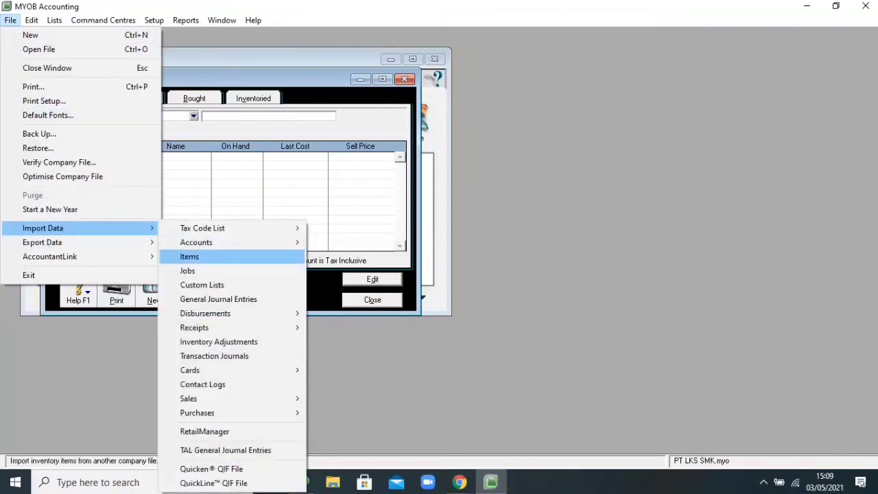
pyautogui.click(189, 257)
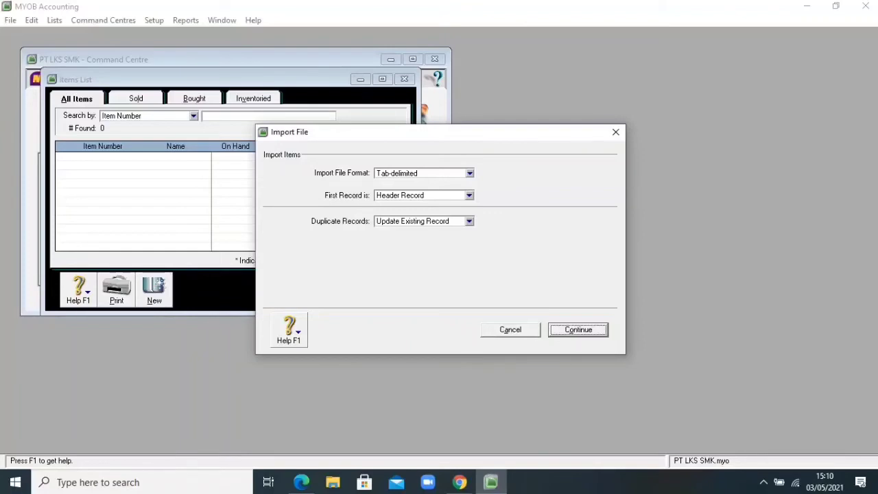
pyautogui.press('Return')
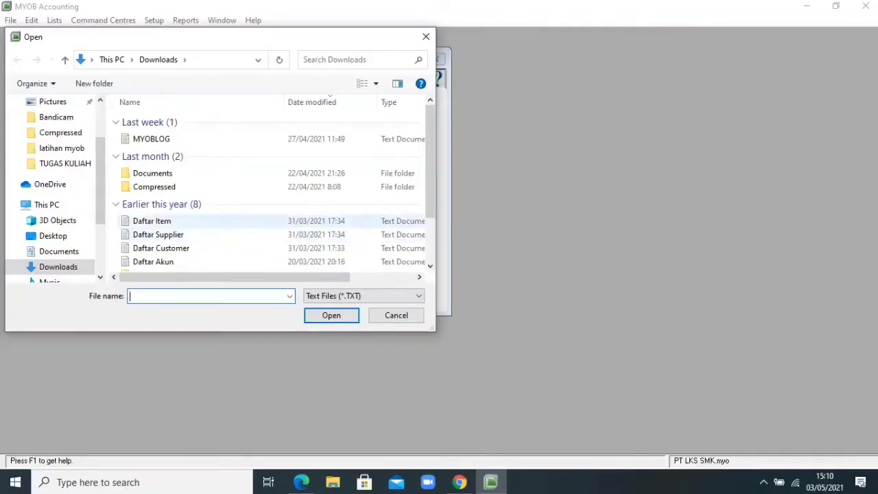
pyautogui.click(151, 221)
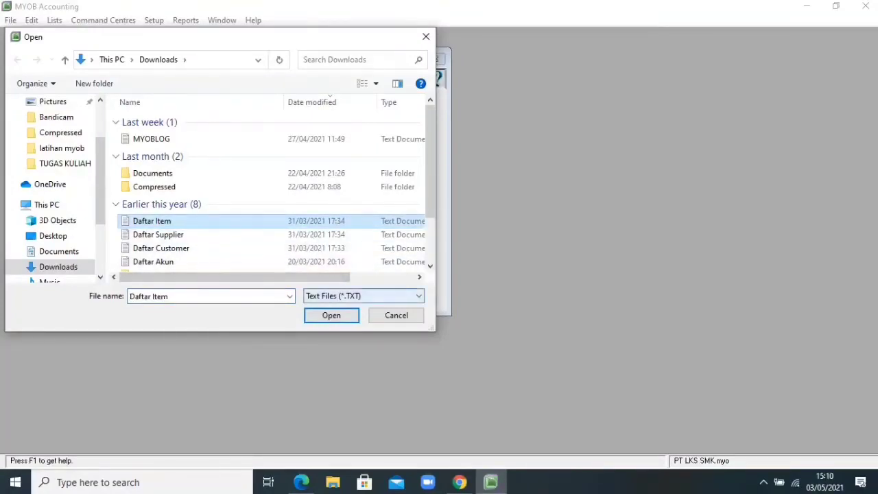
pyautogui.press('Return')
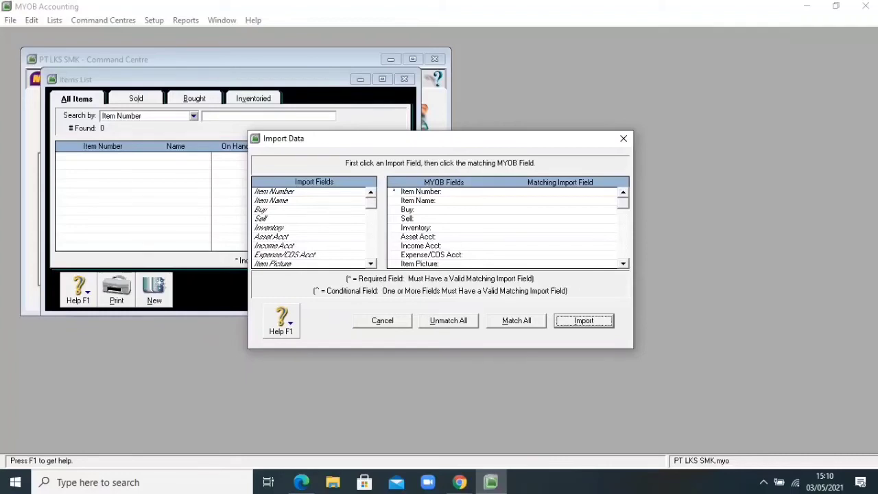
# Step: Match all import fields to the MYOB fields, import the item records, and close the items list
pyautogui.click(516, 320)
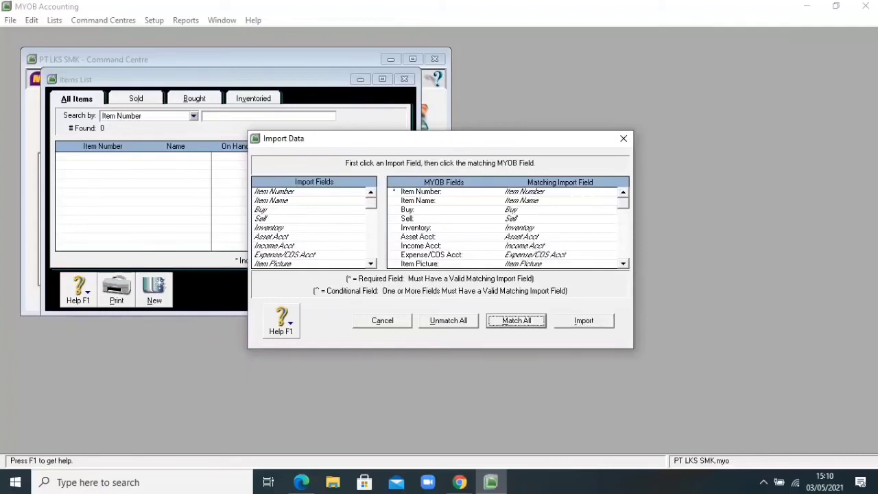
pyautogui.click(584, 320)
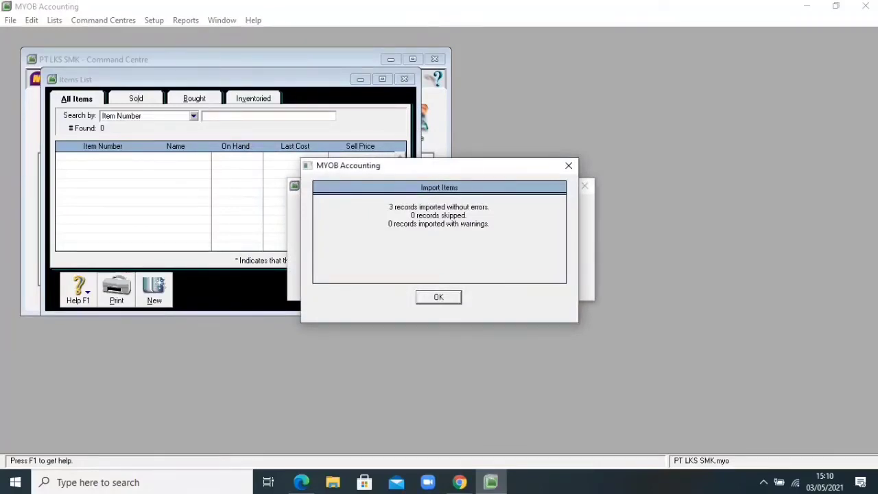
pyautogui.press('Return')
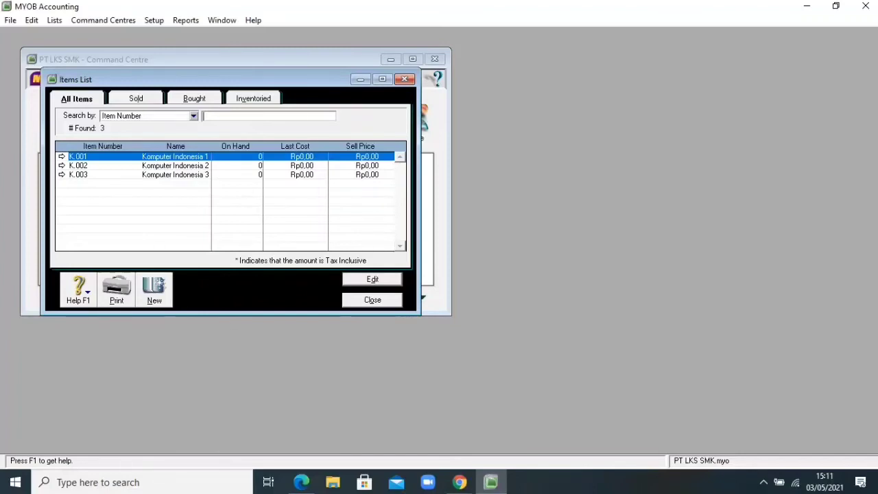
pyautogui.press('Escape')
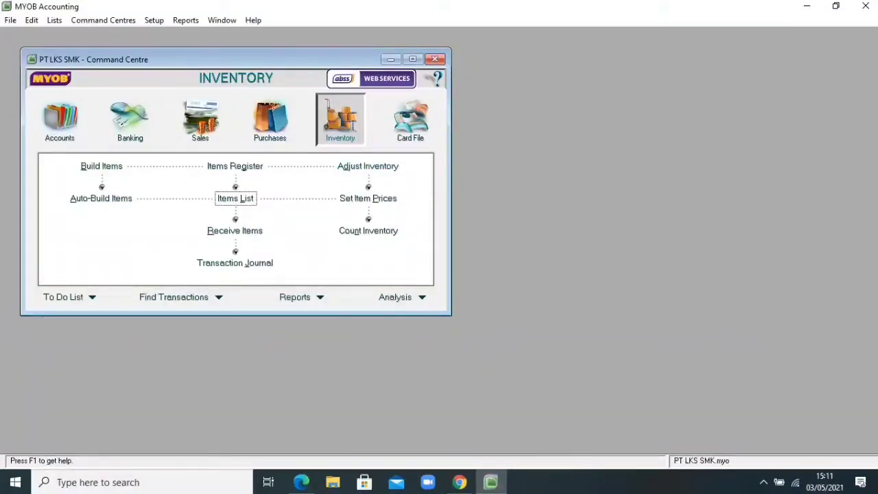
# Step: Open a new inventory adjustment and set its date to 01/06/2015
pyautogui.click(368, 166)
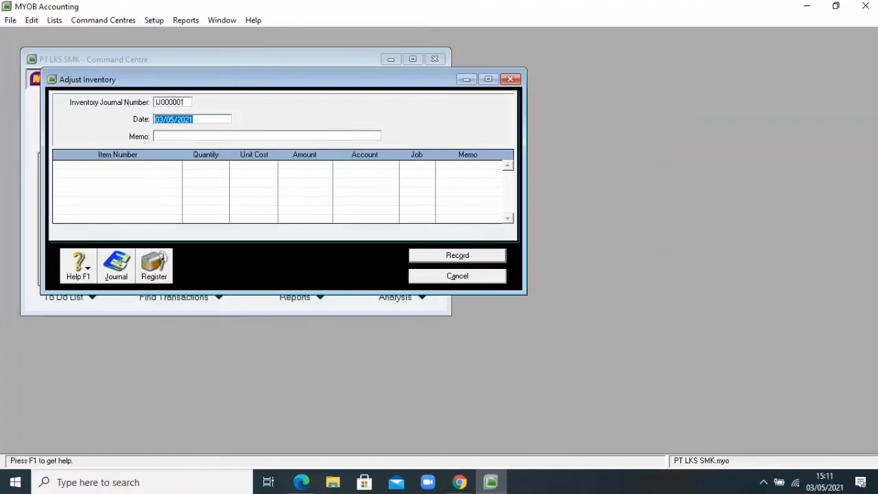
pyautogui.click(194, 119)
pyautogui.press('BackSpace')
pyautogui.press('BackSpace')
pyautogui.press('BackSpace')
pyautogui.press('BackSpace')
pyautogui.press('BackSpace')
pyautogui.press('BackSpace')
pyautogui.press('BackSpace')
pyautogui.press('BackSpace')
pyautogui.press('BackSpace')
pyautogui.press('BackSpace')
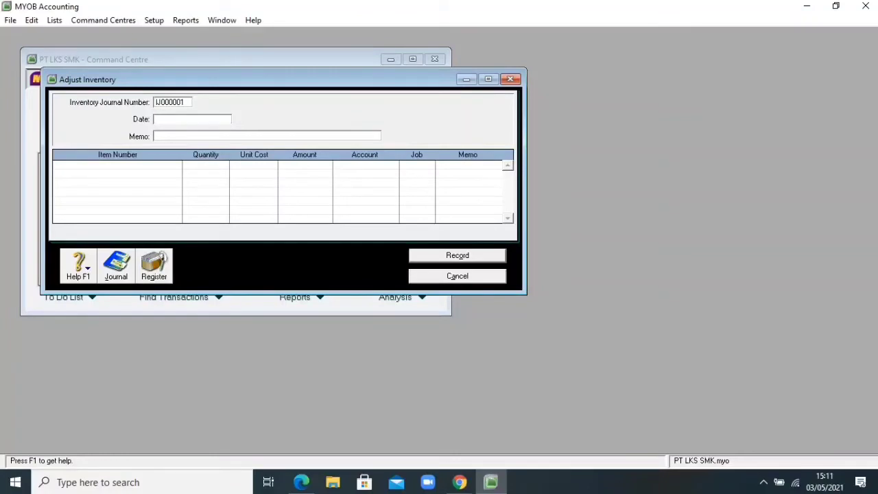
pyautogui.write('01/06/2015')
pyautogui.press('Tab')
# Step: Enter "Saldo awal persediaan barang" as the memo of the inventory adjustment
pyautogui.write('S')
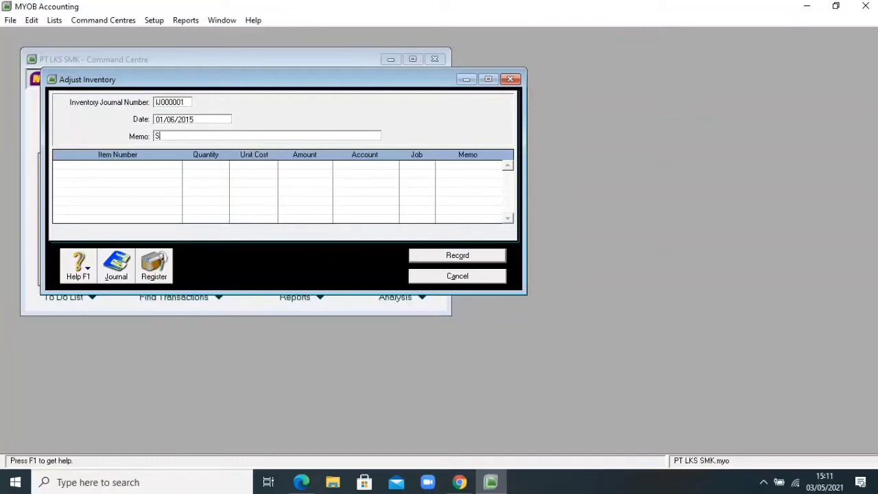
pyautogui.write('aldo awal persediaan barang')
pyautogui.press('Tab')
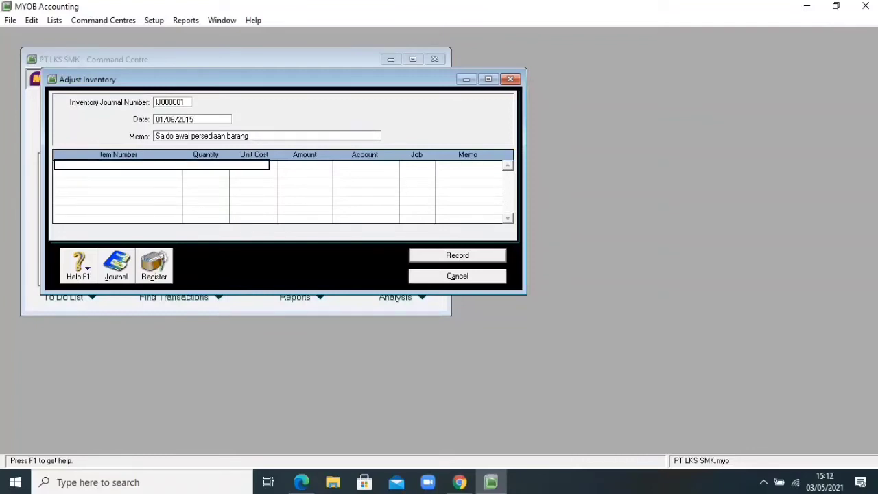
# Step: Add item K.001 to the first adjustment line with quantity 50 and unit cost 3.650.000
pyautogui.press('Tab')
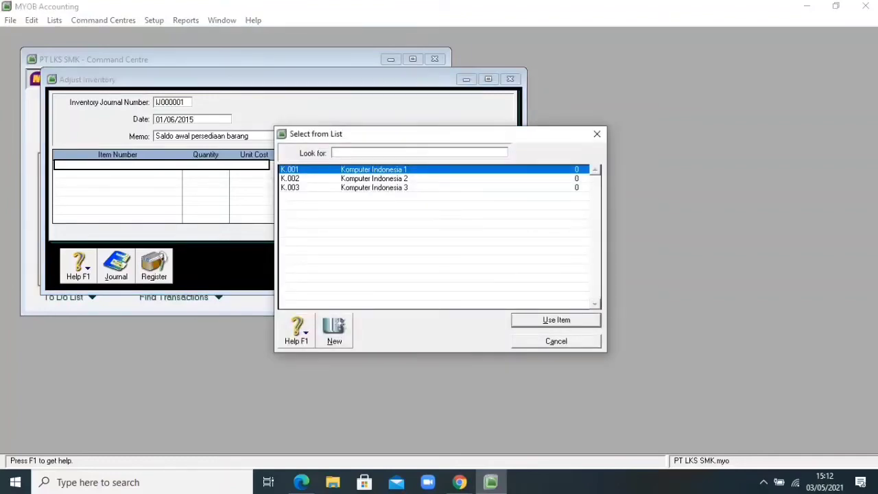
pyautogui.write('K.001')
pyautogui.press('Return')
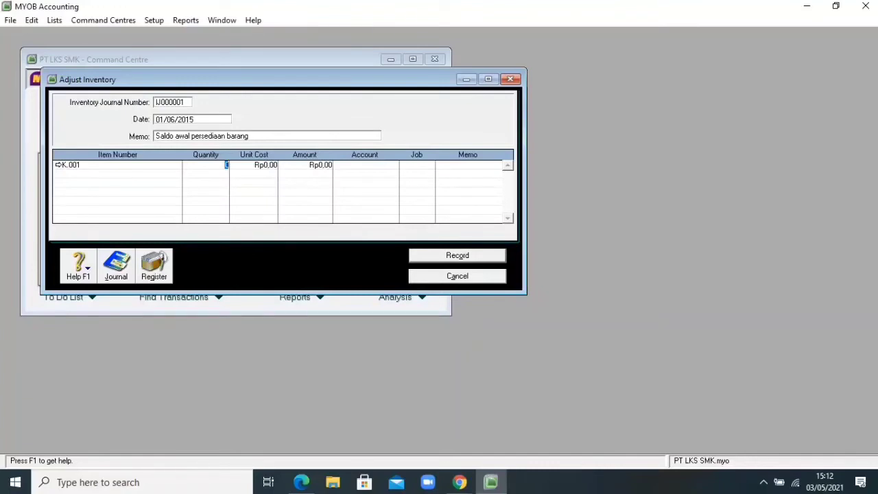
pyautogui.write('50')
pyautogui.press('Tab')
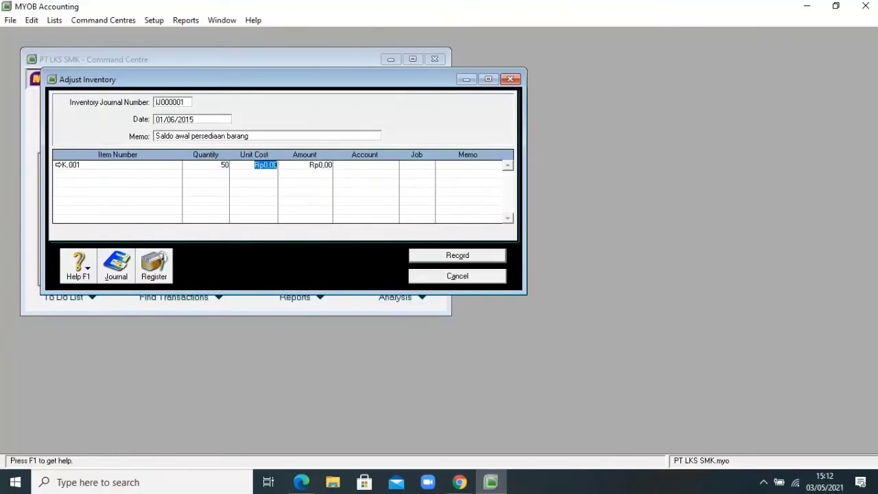
pyautogui.write('3650000')
pyautogui.press('Tab')
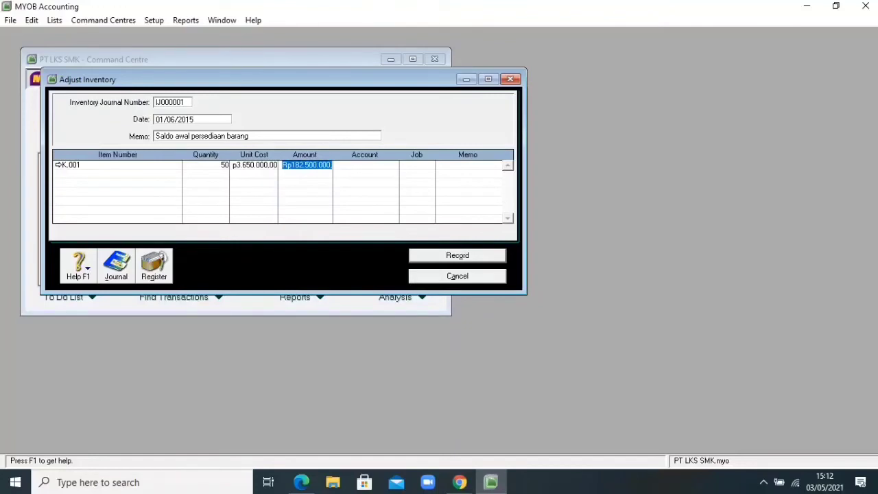
# Step: Assign account 1-1117 Merchandise Inventory to the K.001 line
pyautogui.press('Tab')
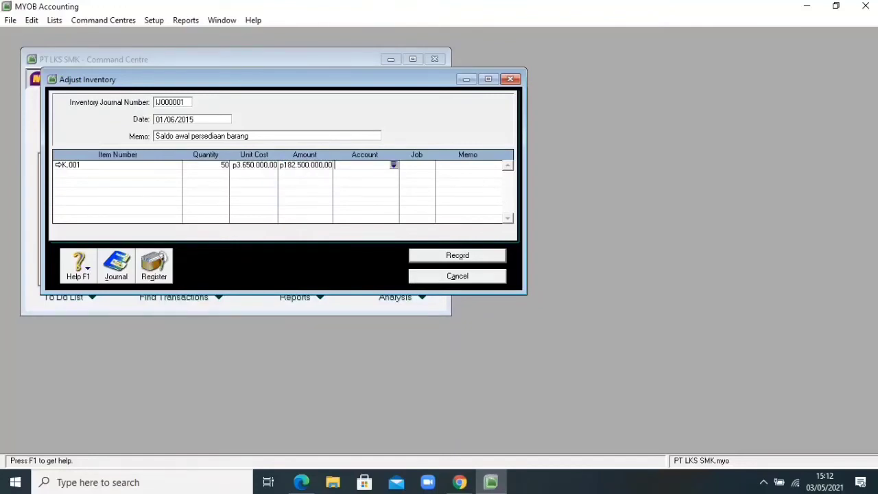
pyautogui.press('Tab')
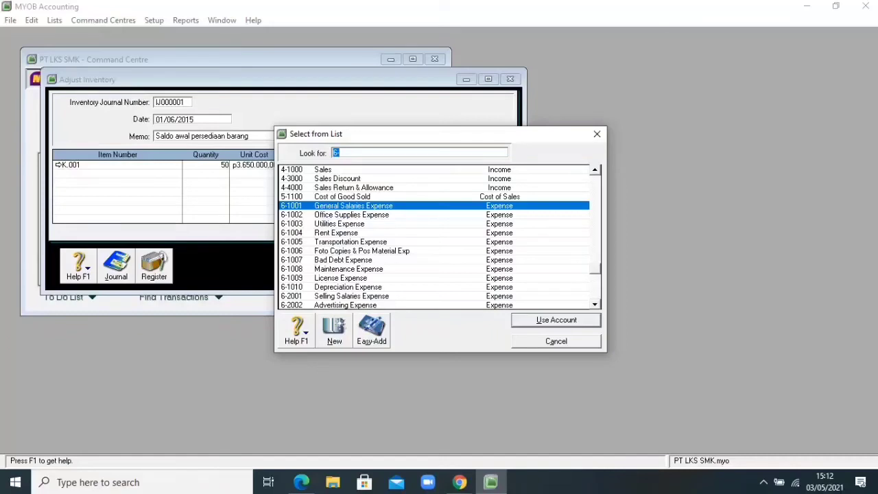
pyautogui.write('1')
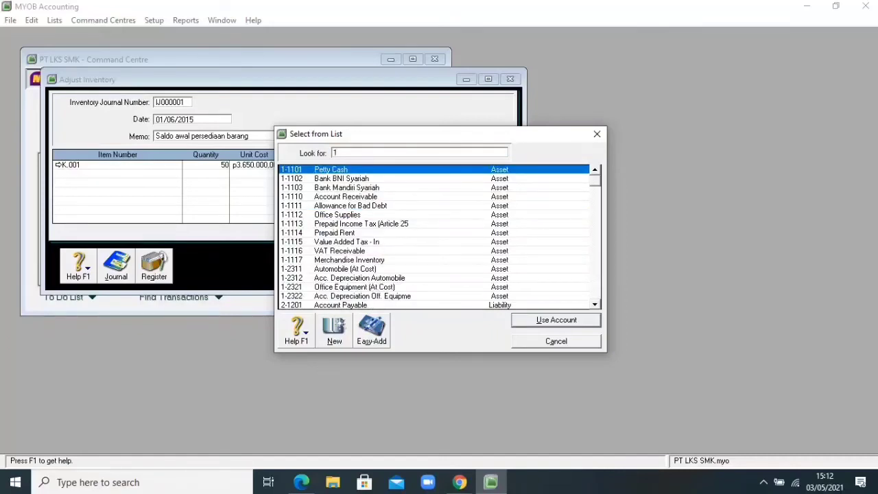
pyautogui.write('-1117')
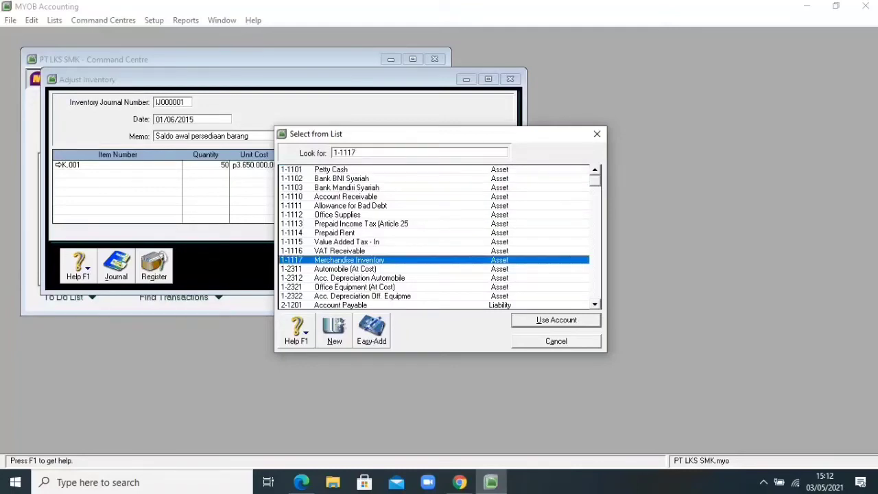
pyautogui.press('Return')
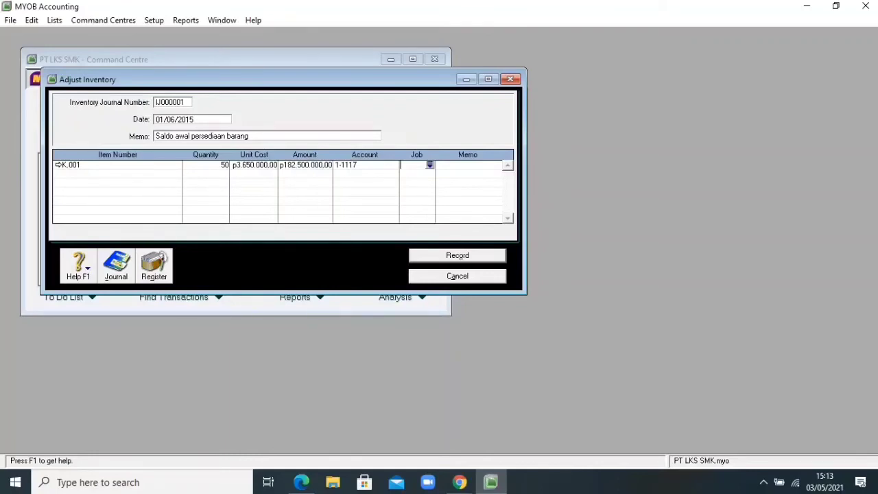
# Step: Add item K.002 to the second adjustment line with quantity 50 and unit cost 4.250.000
pyautogui.press('Tab')
pyautogui.press('Tab')
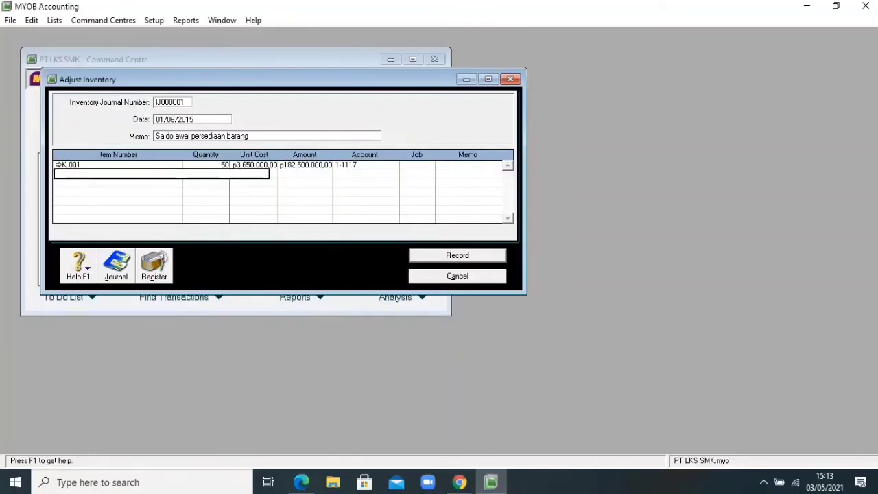
pyautogui.press('Tab')
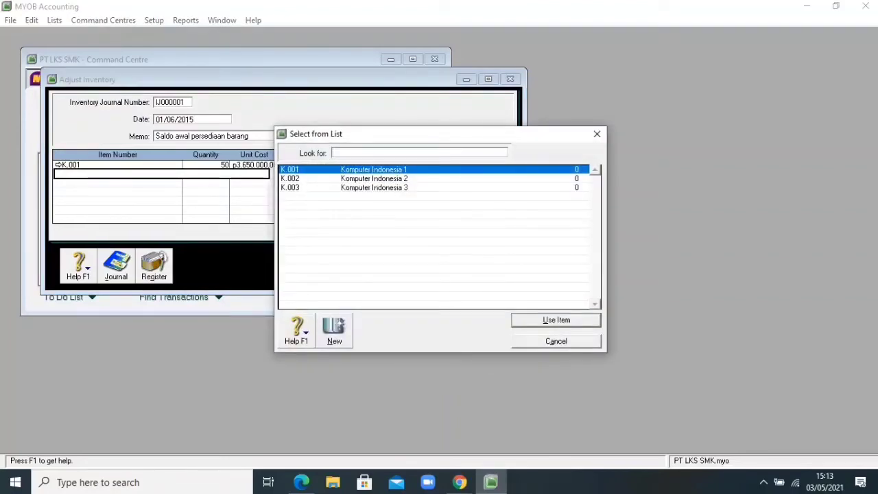
pyautogui.write('K.002')
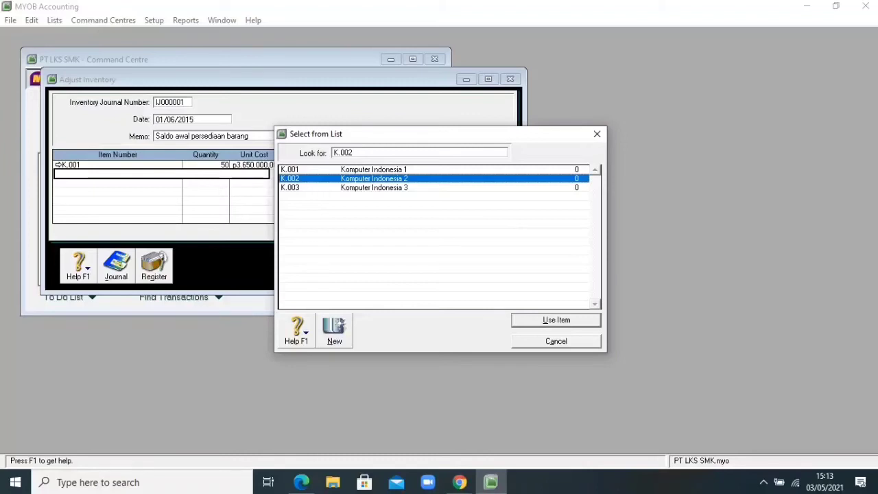
pyautogui.press('Return')
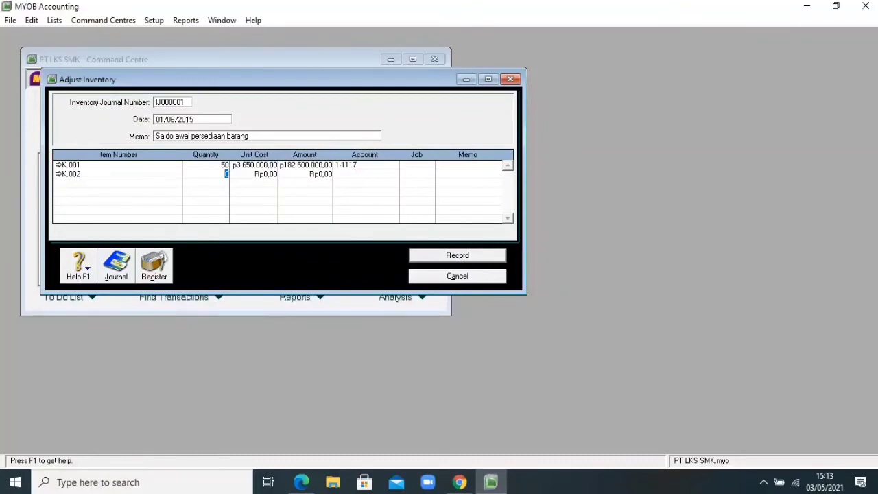
pyautogui.write('50')
pyautogui.press('Tab')
pyautogui.write('4.250.')
pyautogui.write('000')
pyautogui.press('Tab')
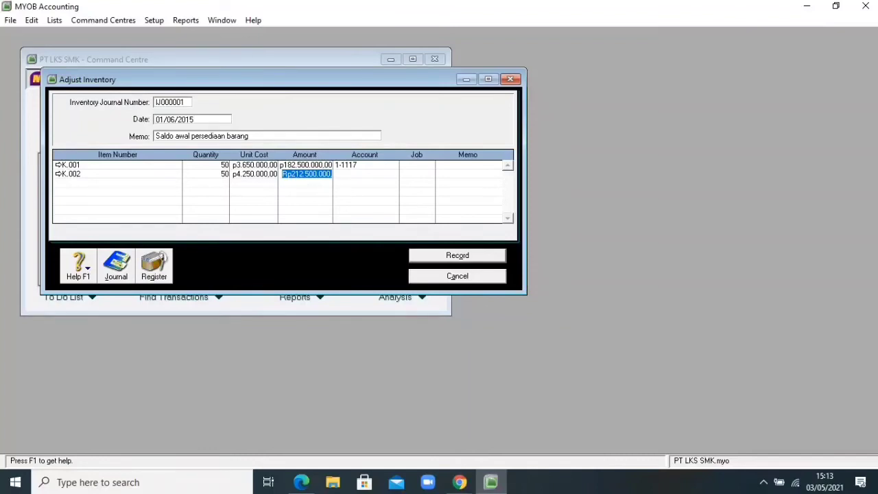
# Step: Assign account 1-1117 Merchandise Inventory to the K.002 line
pyautogui.press('Tab')
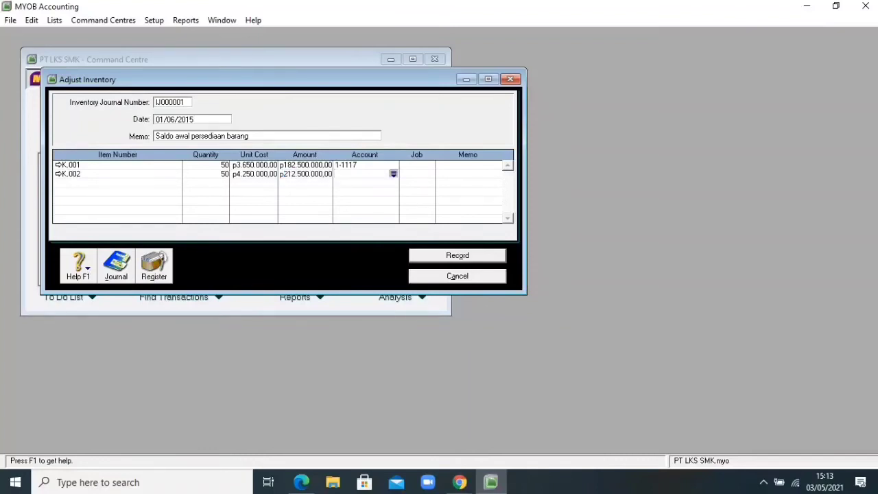
pyautogui.write('6')
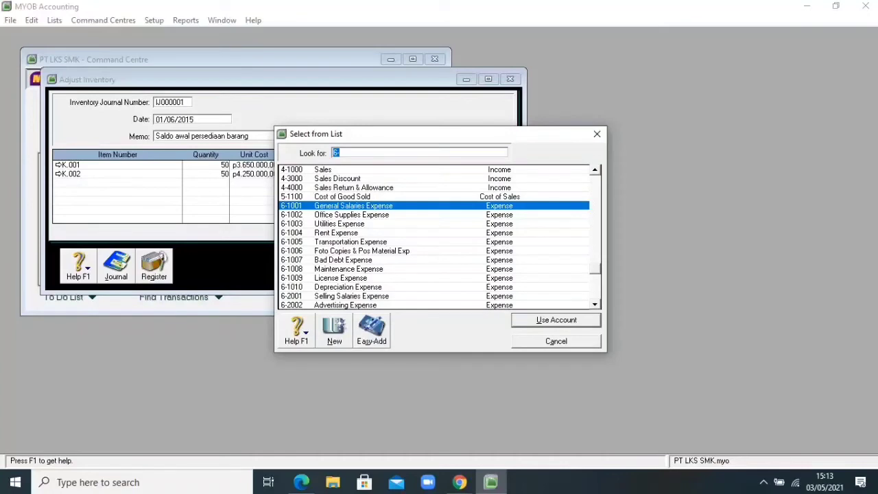
pyautogui.write('1')
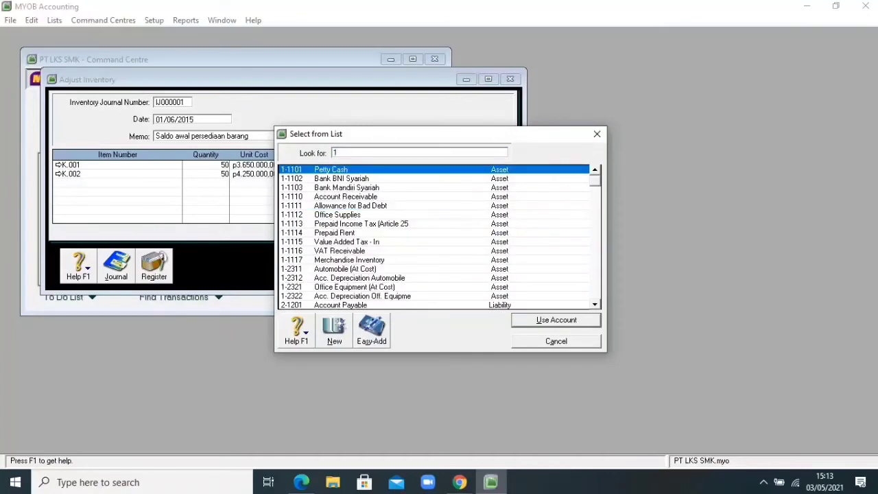
pyautogui.write('-1117')
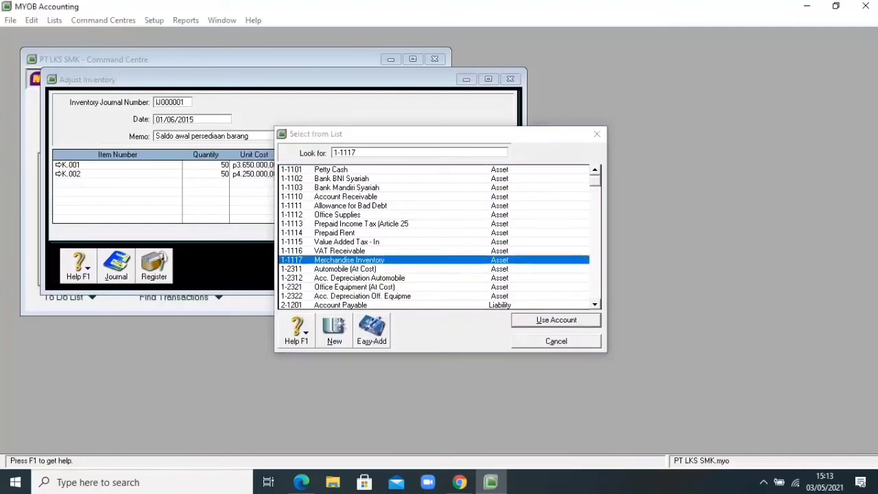
pyautogui.press('Return')
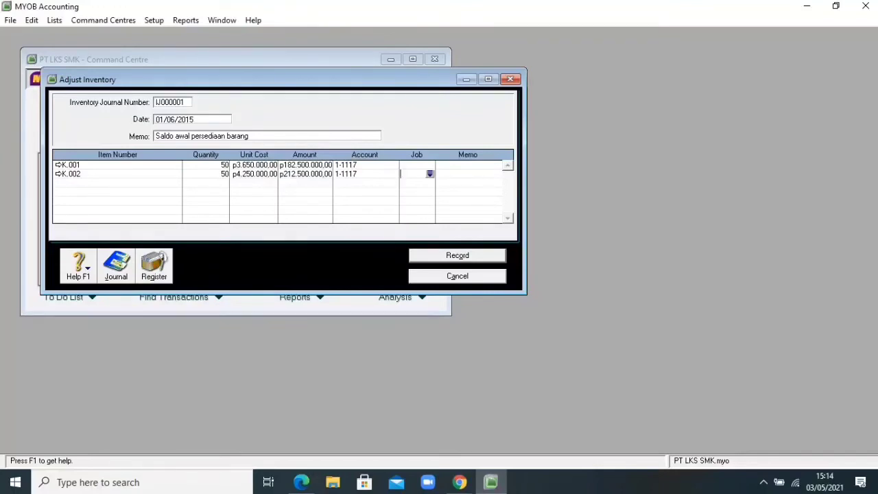
# Step: Add item K.003 to the third adjustment line with quantity 25 and unit cost 5.300.000
pyautogui.click(118, 183)
pyautogui.press('Tab')
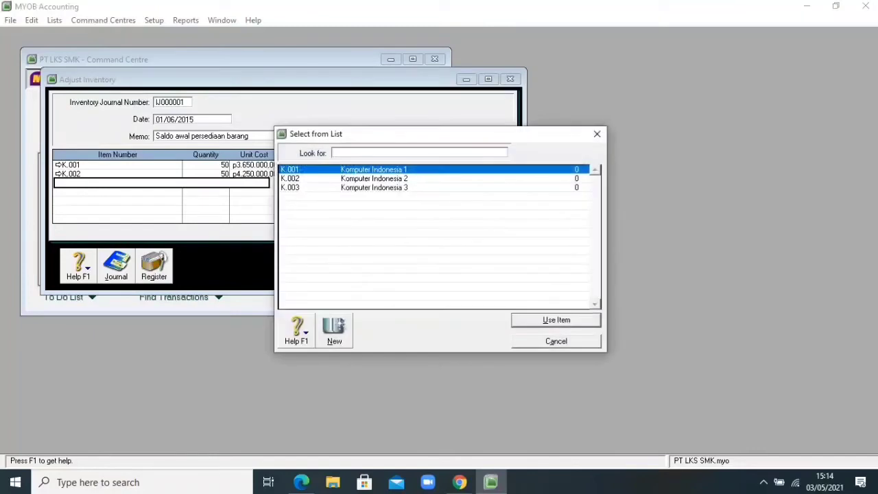
pyautogui.write('K.003')
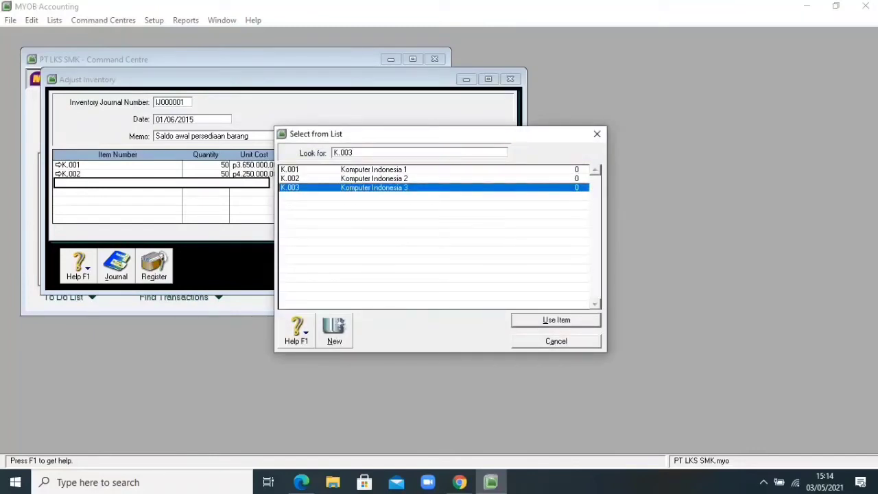
pyautogui.press('Return')
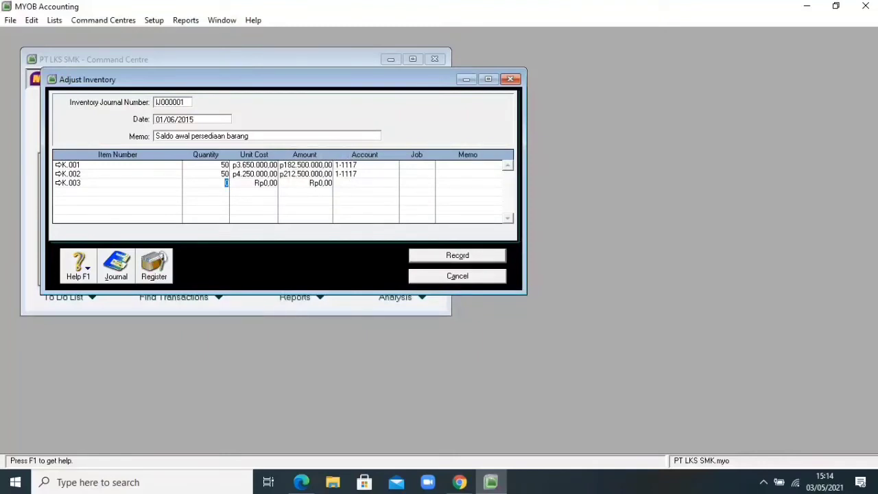
pyautogui.write('25')
pyautogui.press('Tab')
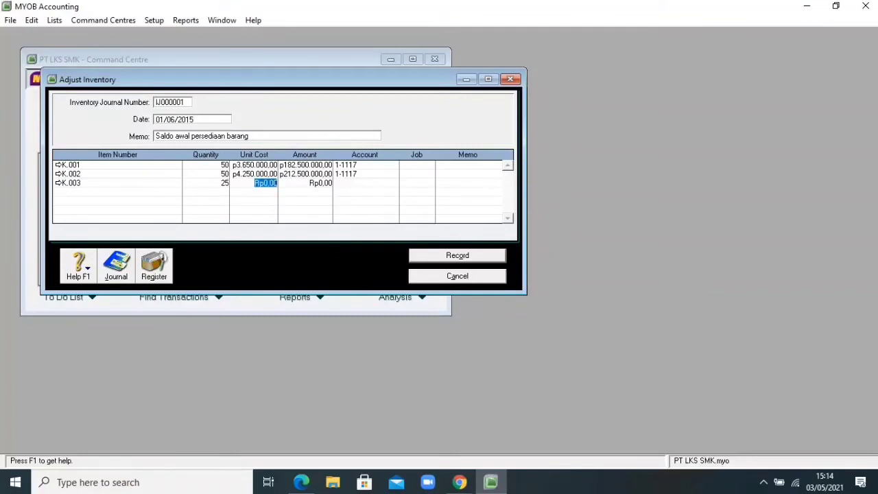
pyautogui.write('5300000')
pyautogui.press('Tab')
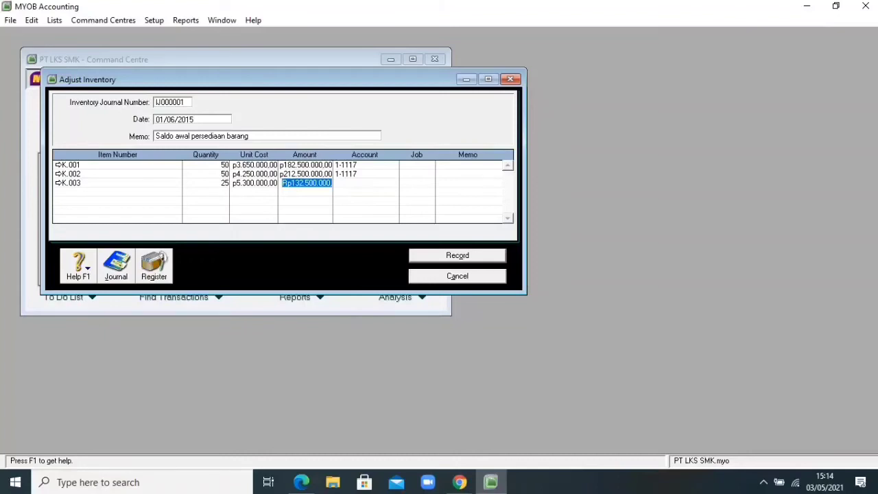
# Step: Assign account 1-1117 Merchandise Inventory to the K.003 line and record the inventory adjustment
pyautogui.press('Tab')
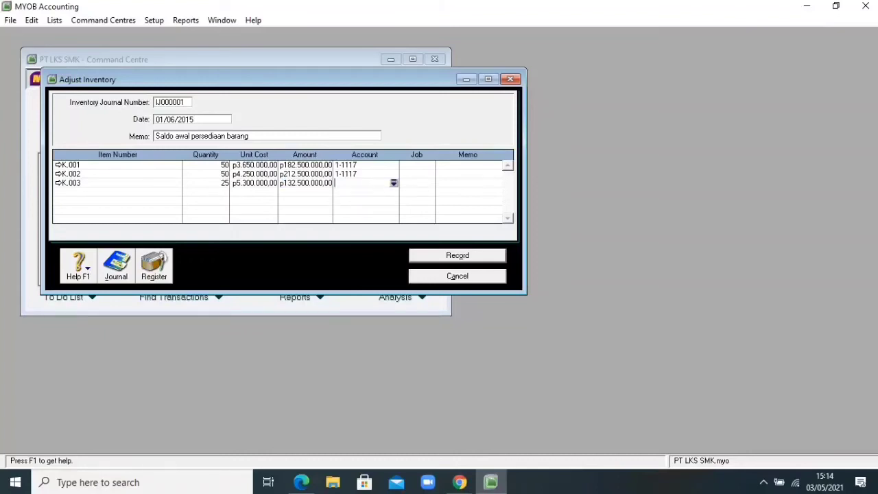
pyautogui.write('6')
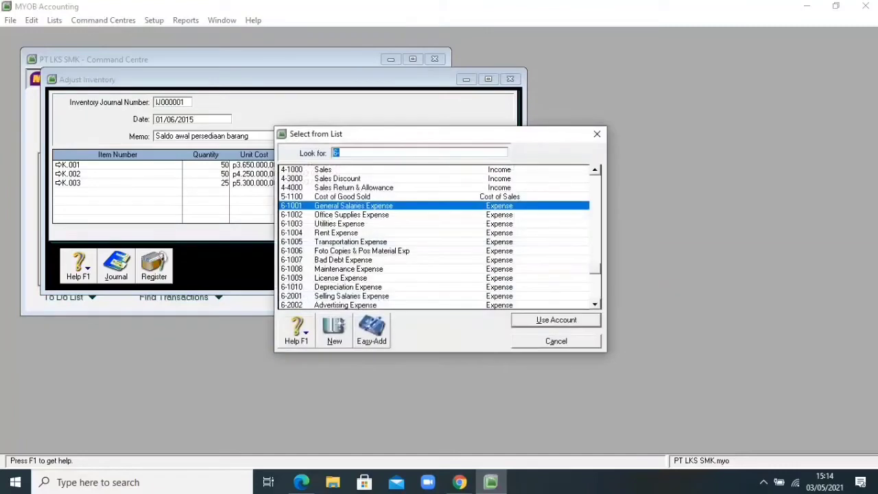
pyautogui.write('1')
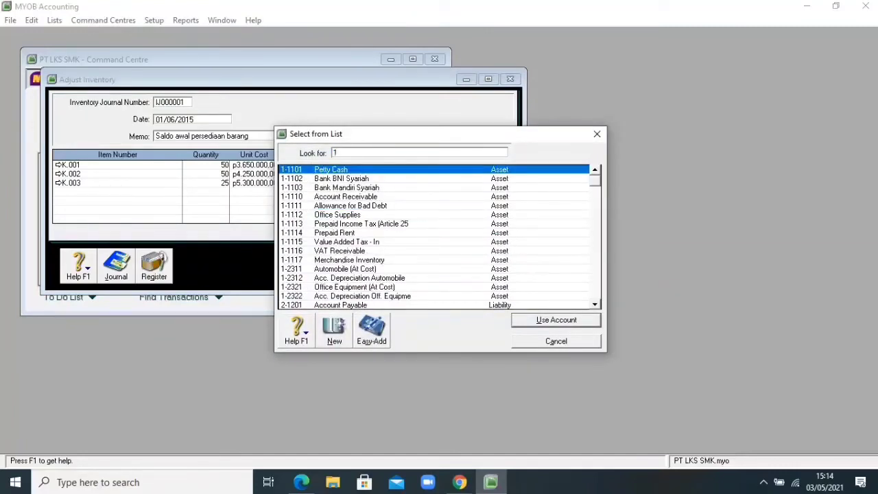
pyautogui.write('-1117')
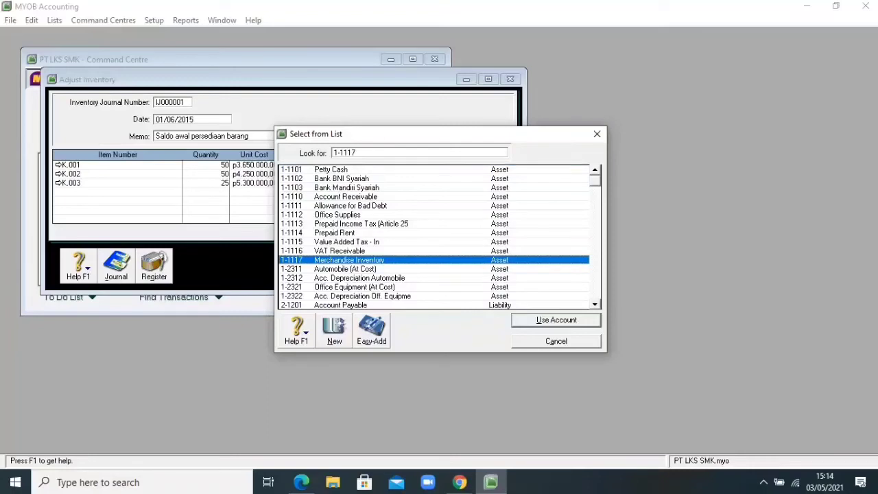
pyautogui.press('Return')
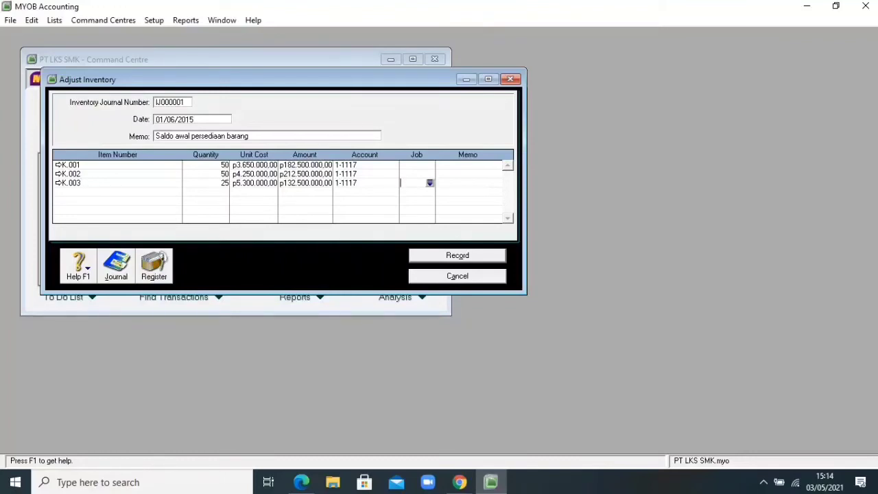
pyautogui.hotkey('alt', 'o')
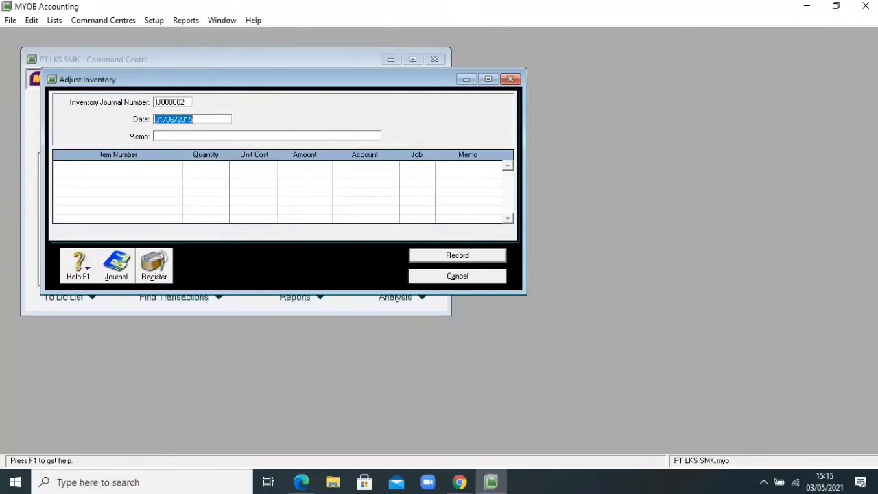
# Step: Review the inventory transaction journal from 01/06/2015, then close the journal and the inventory adjustment form
pyautogui.hotkey('alt', 'j')
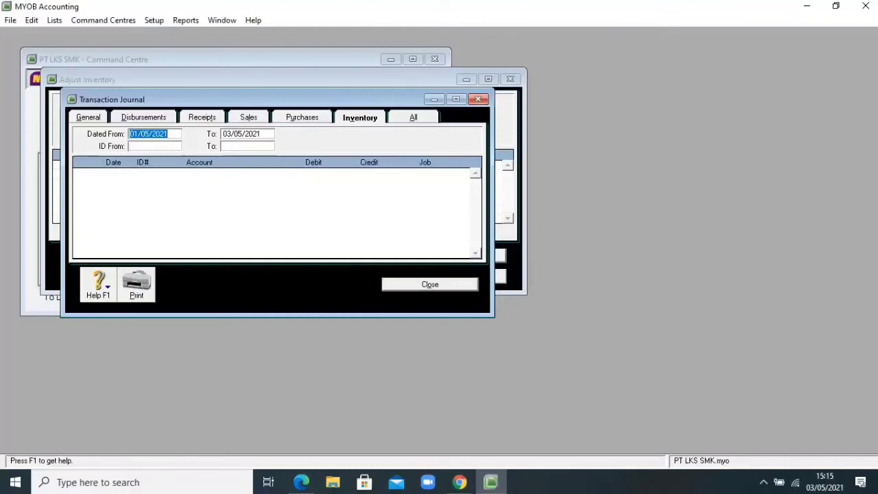
pyautogui.press('BackSpace')
pyautogui.write('01/062')
pyautogui.press('BackSpace')
pyautogui.write('/2015')
pyautogui.press('Tab')
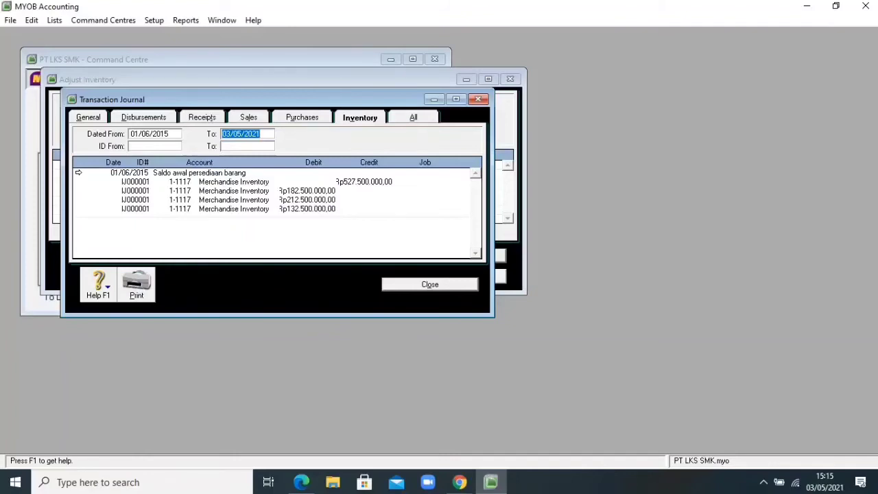
pyautogui.press('Escape')
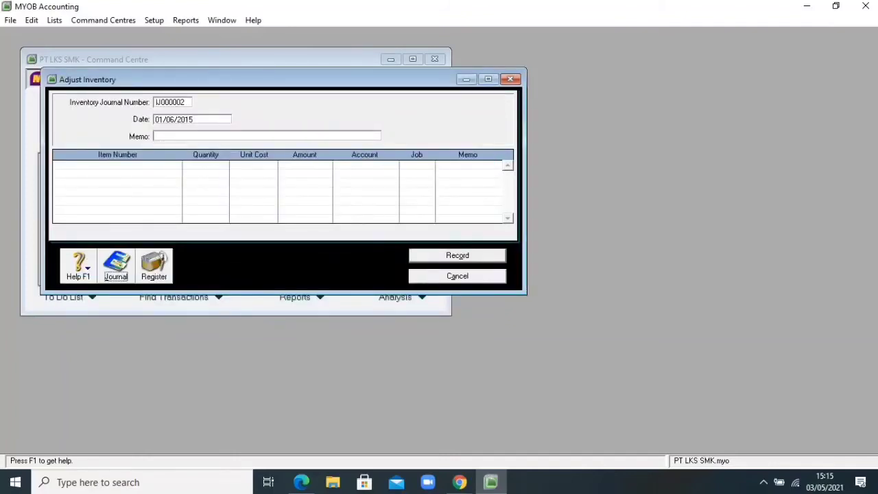
pyautogui.press('Escape')
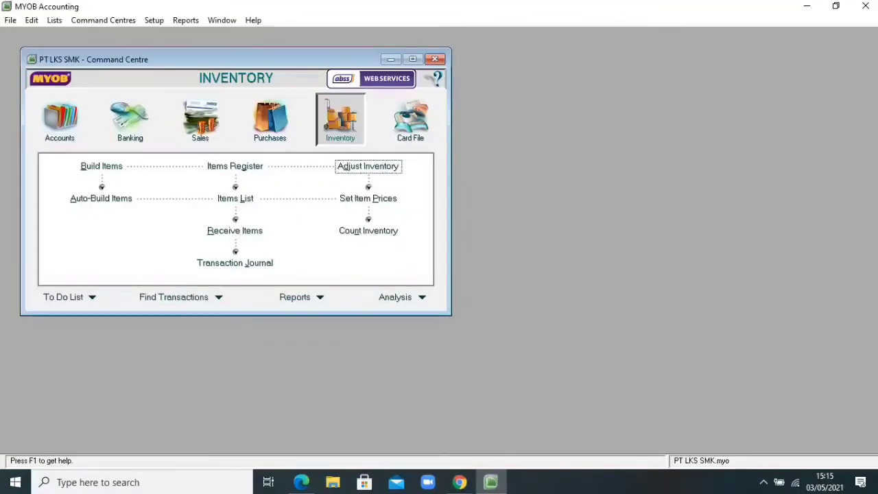
# Step: Start a Spend Money entry from Petty Cash dated 02/06/2015 with an amount of 680.000
pyautogui.click(128, 124)
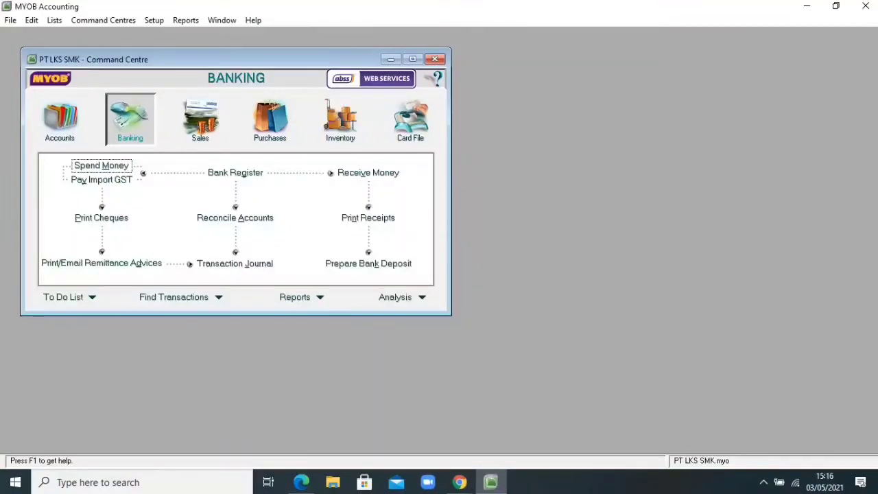
pyautogui.click(101, 166)
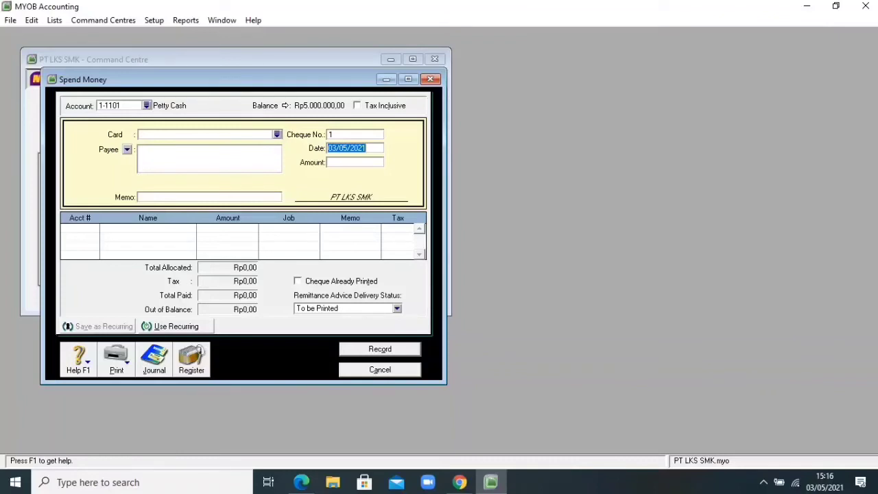
pyautogui.press('BackSpace')
pyautogui.write('02/06/2015')
pyautogui.press('Tab')
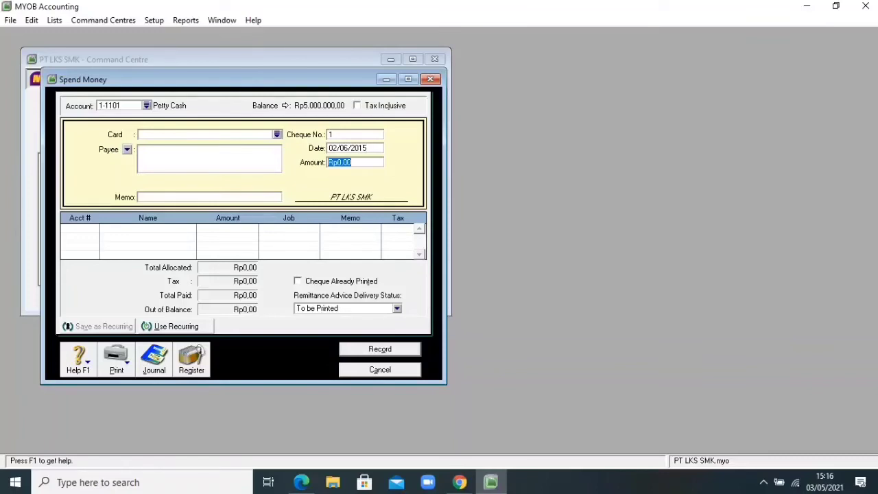
pyautogui.write('6')
pyautogui.write('80000')
pyautogui.press('Tab')
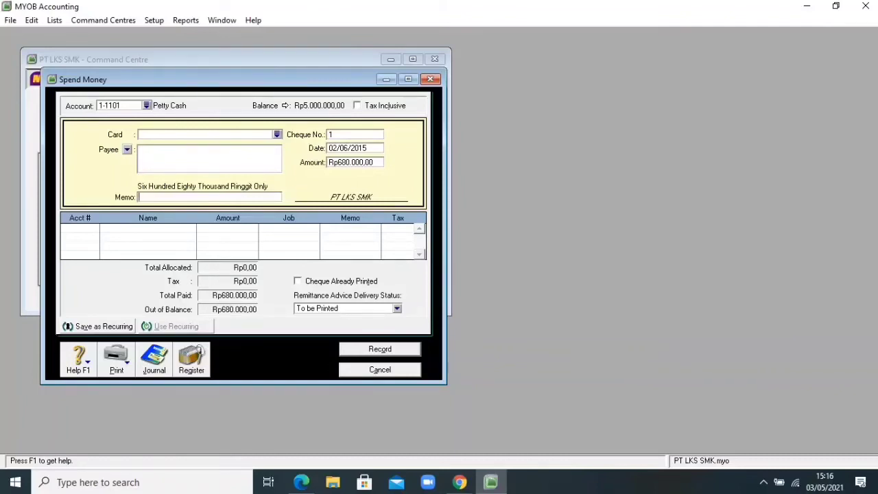
# Step: Enter the payment memo "Servis rutin dan ganti oli" and set the cheque number to VKK.01
pyautogui.write('Servis rutin dan ganti oli')
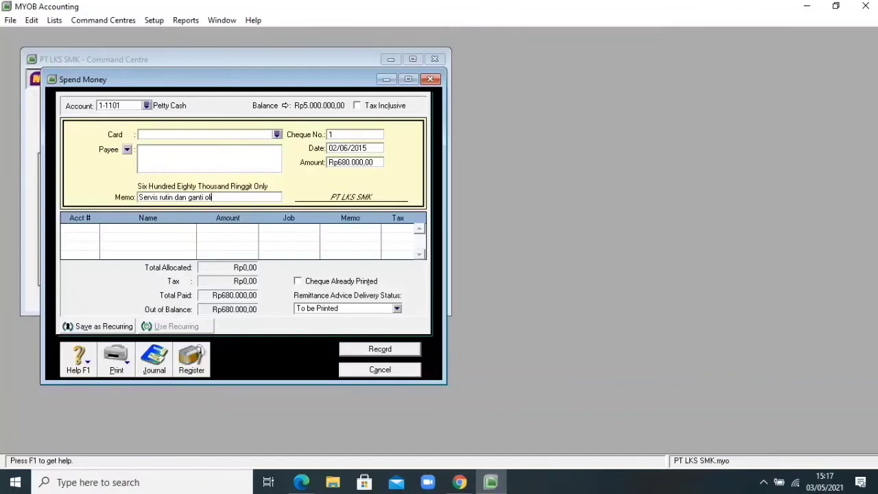
pyautogui.press('Tab')
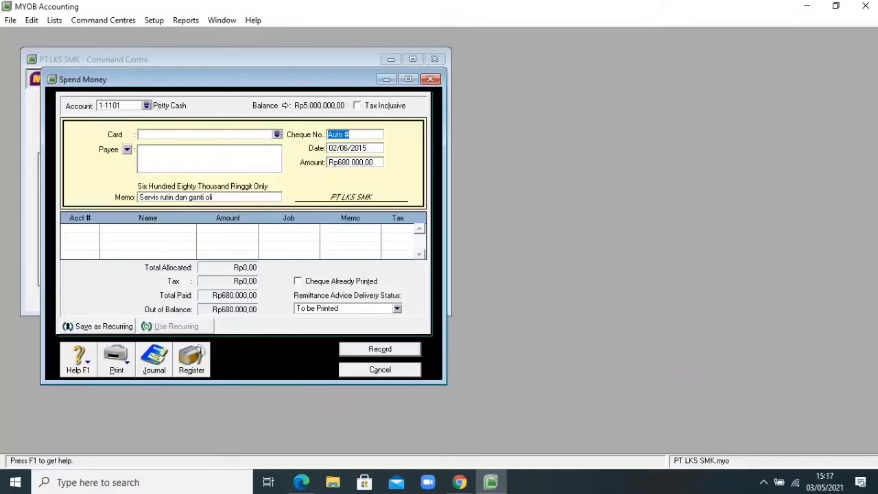
pyautogui.write('vKK.01')
# Step: Record the payment against account 6-1008 Maintenance Expense and review it in the disbursements journal
pyautogui.click(77, 228)
pyautogui.press('Tab')
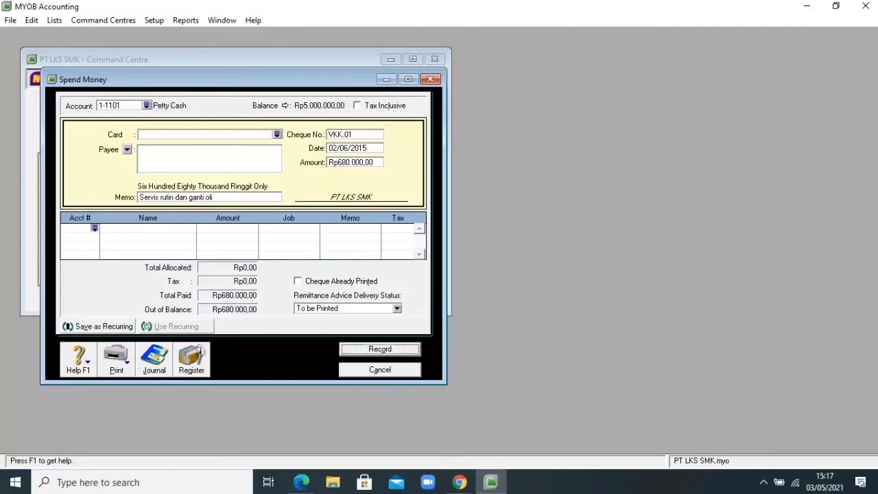
pyautogui.write('6')
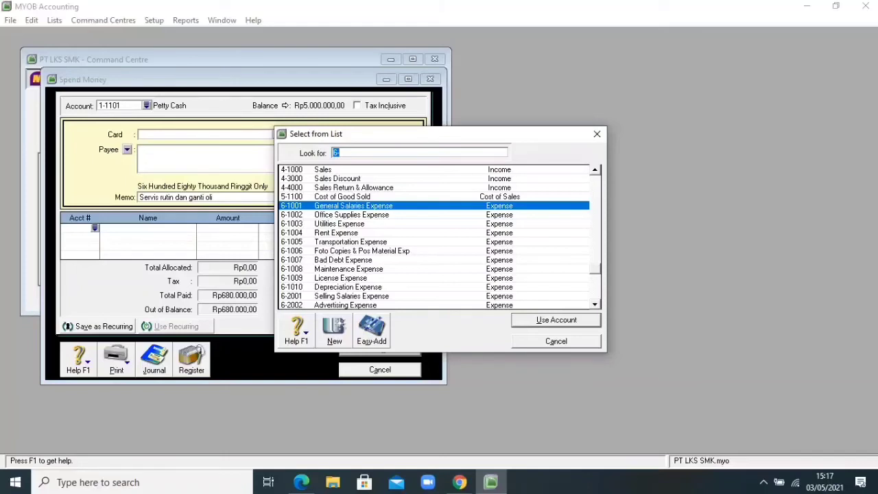
pyautogui.write('6-1008')
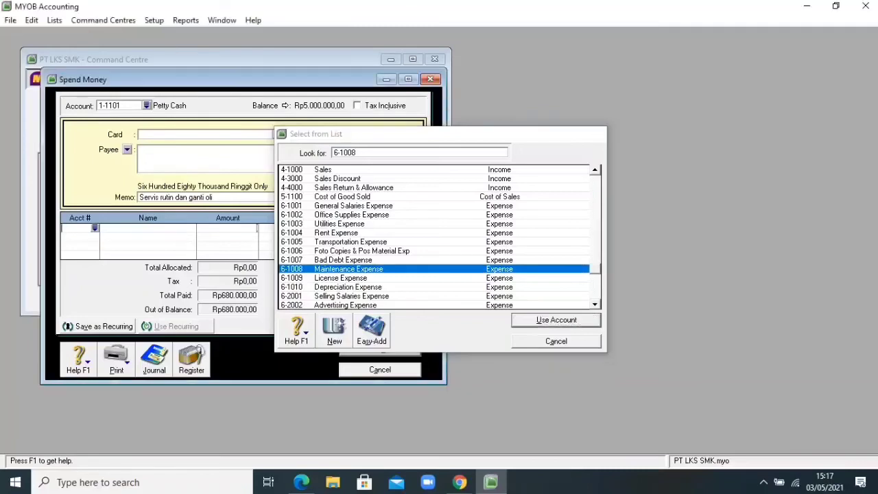
pyautogui.press('Return')
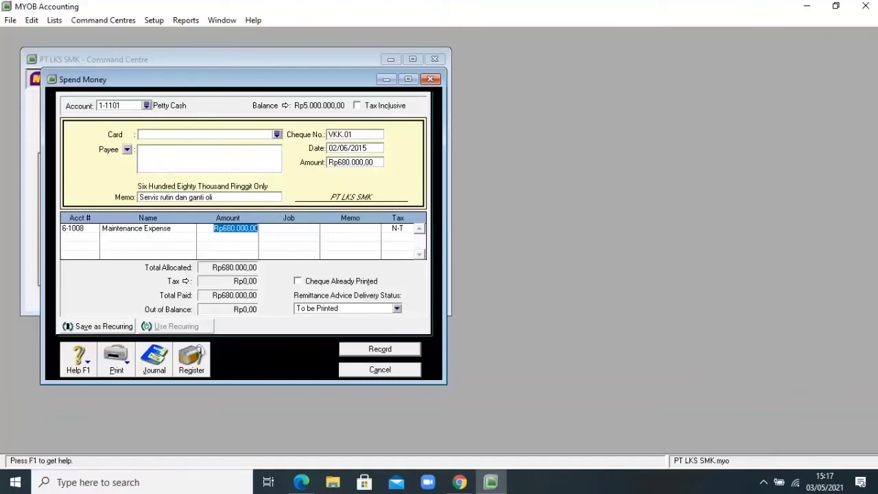
pyautogui.click(380, 349)
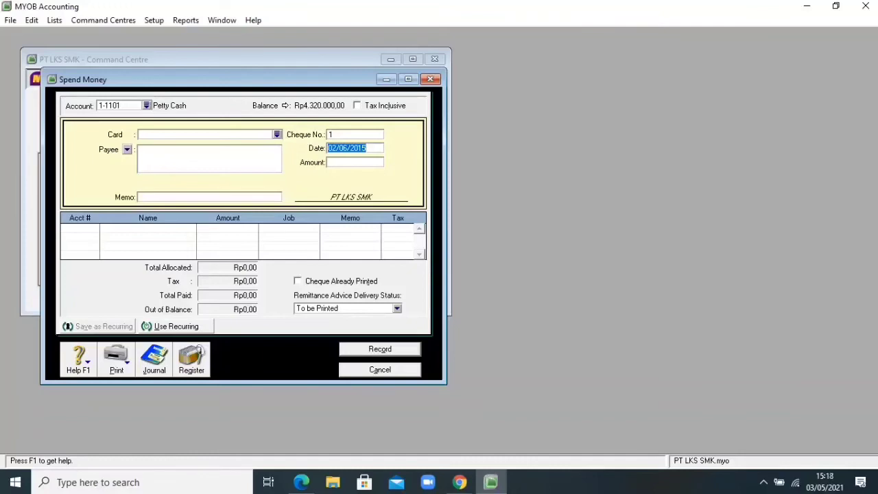
pyautogui.click(154, 357)
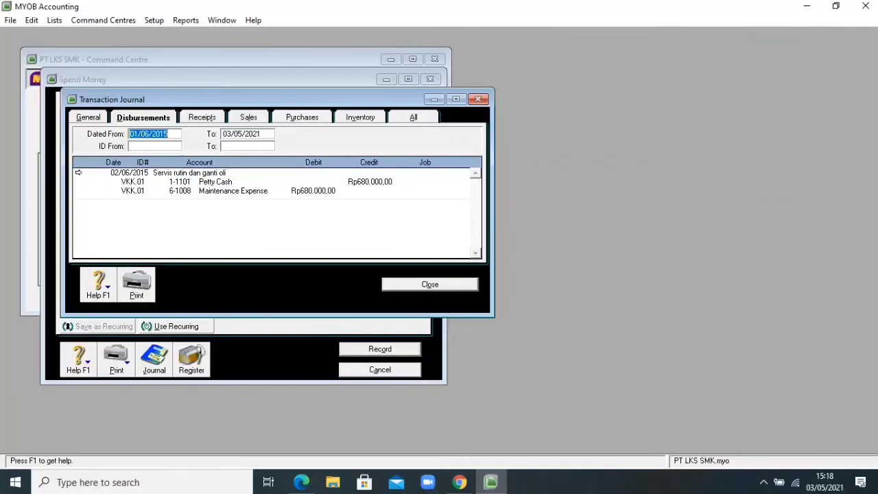
pyautogui.press('Escape')
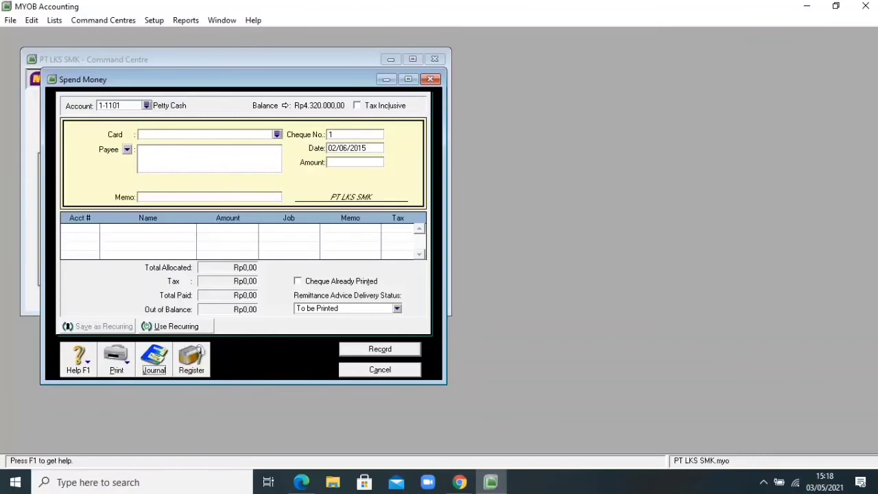
# Step: Fill in a new Petty Cash payment with cheque number VKK.02, date 03/06/2015 and amount 430.000
pyautogui.click(355, 135)
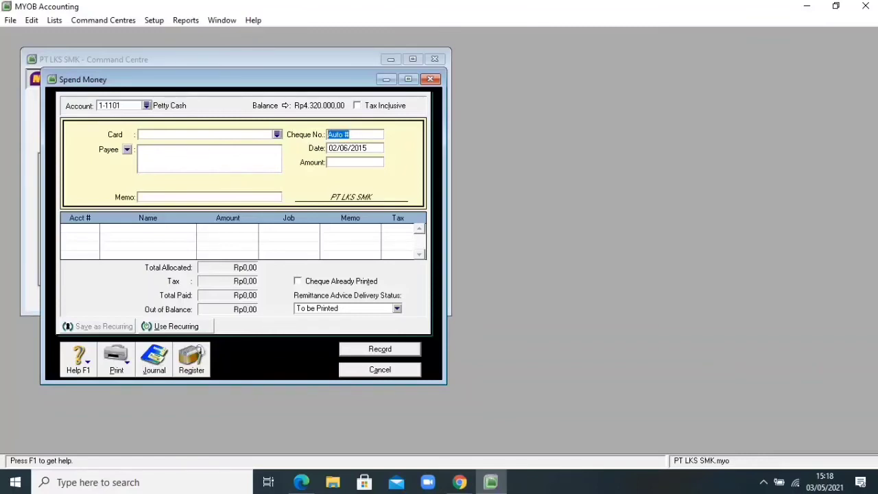
pyautogui.write('VKK.02')
pyautogui.press('Tab')
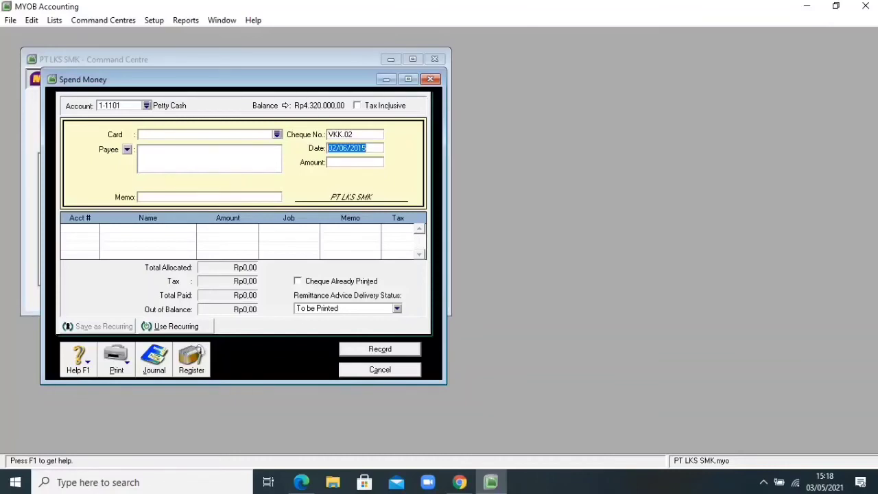
pyautogui.press('BackSpace')
pyautogui.write('03/06/2015')
pyautogui.press('Tab')
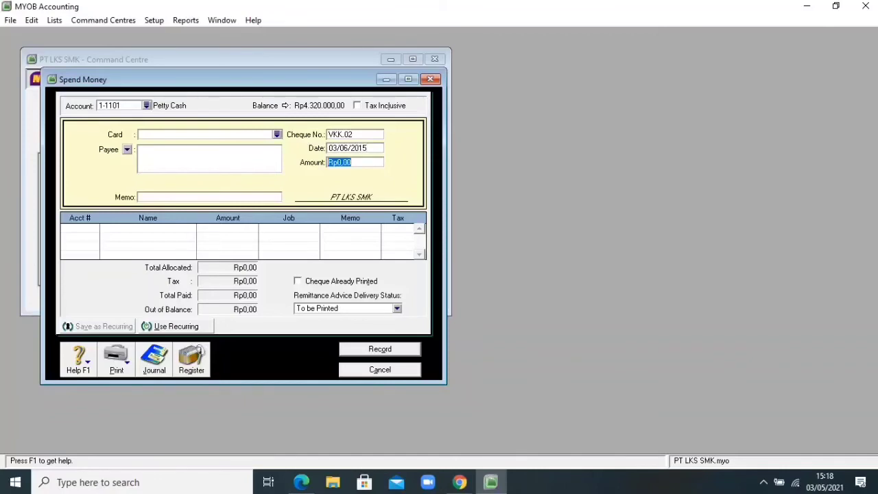
pyautogui.write('430000')
pyautogui.press('Tab')
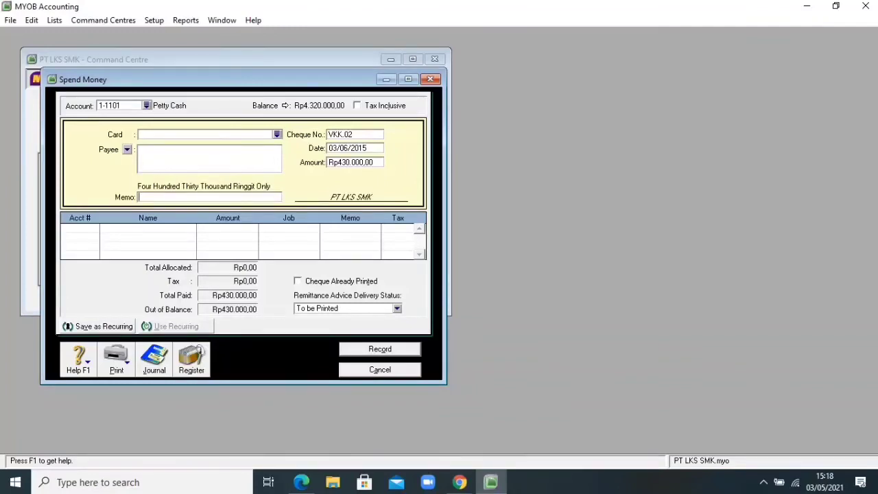
# Step: Enter the memo "Pembayaran transport ke Bandung" for the VKK.02 payment
pyautogui.write('p')
pyautogui.press('BackSpace')
pyautogui.write('Pembayaran transport ke B')
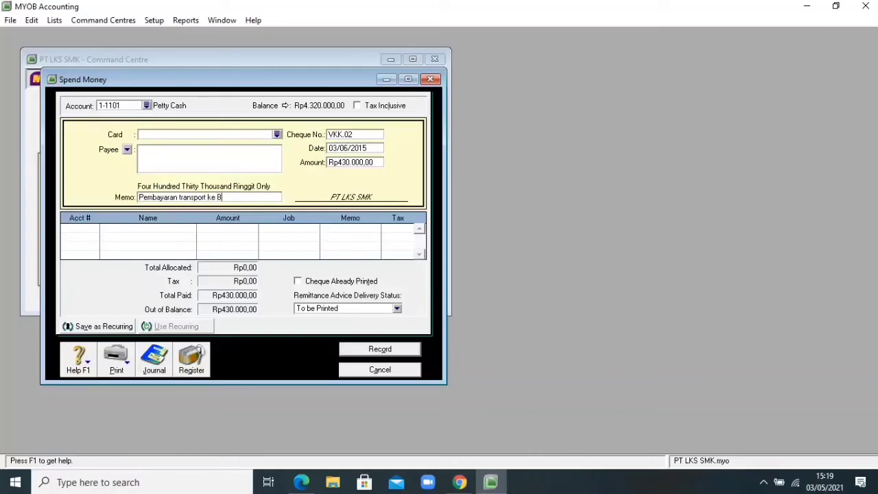
pyautogui.write('andung')
pyautogui.press('Tab')
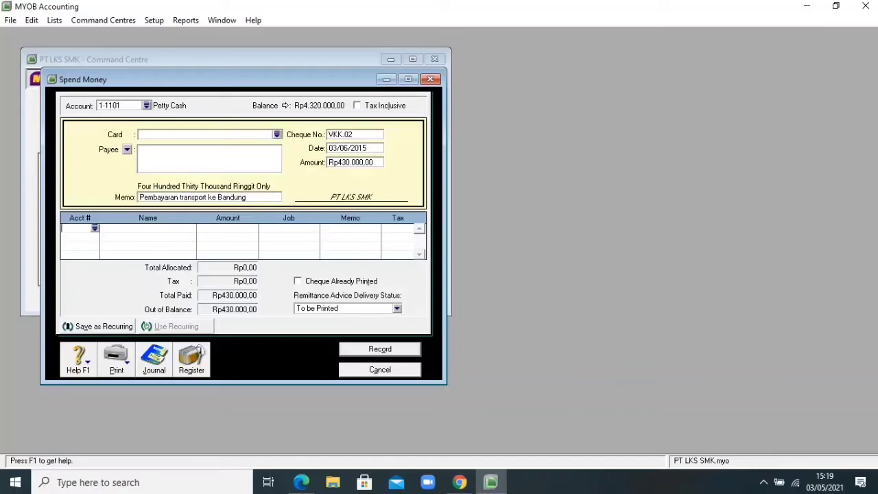
# Step: Record the transport payment against account 6-1005 Transportation Expense and check it in the disbursements journal
pyautogui.write('6')
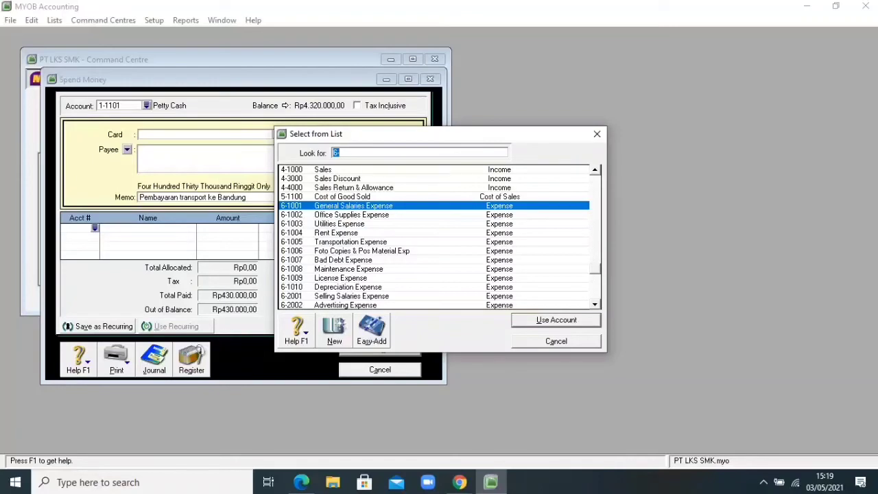
pyautogui.write('6-1005')
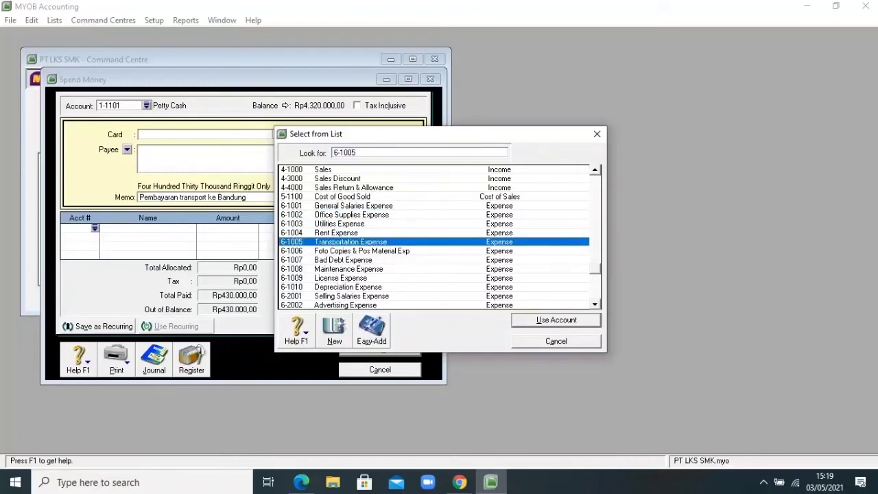
pyautogui.press('Return')
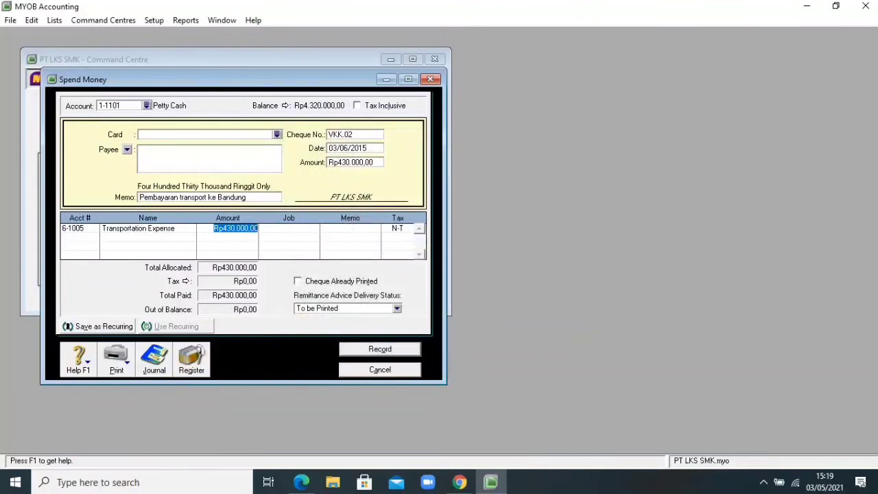
pyautogui.click(380, 348)
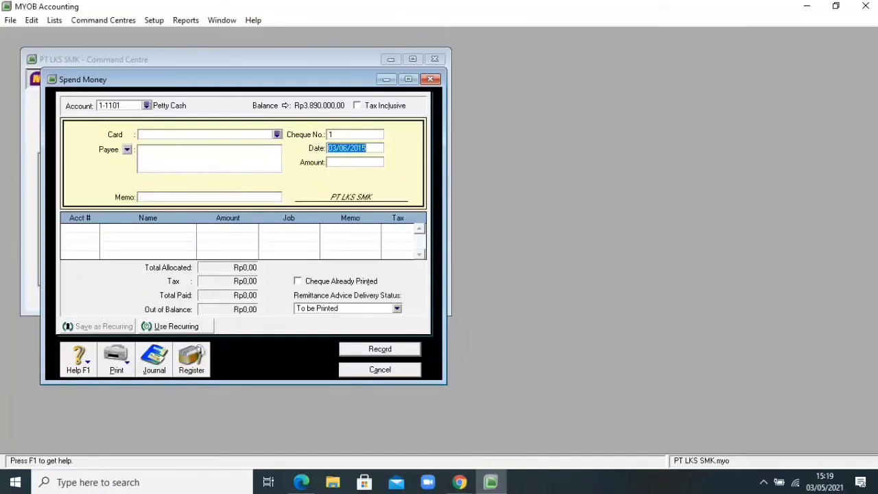
pyautogui.click(154, 359)
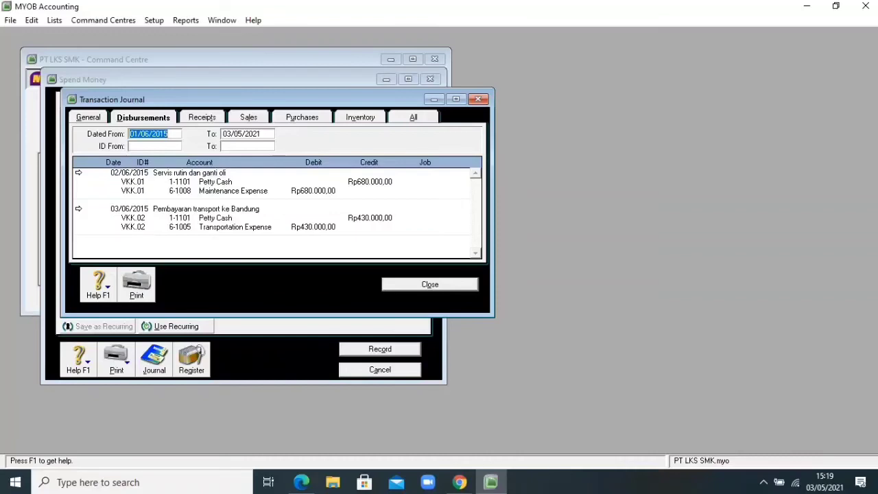
pyautogui.press('Escape')
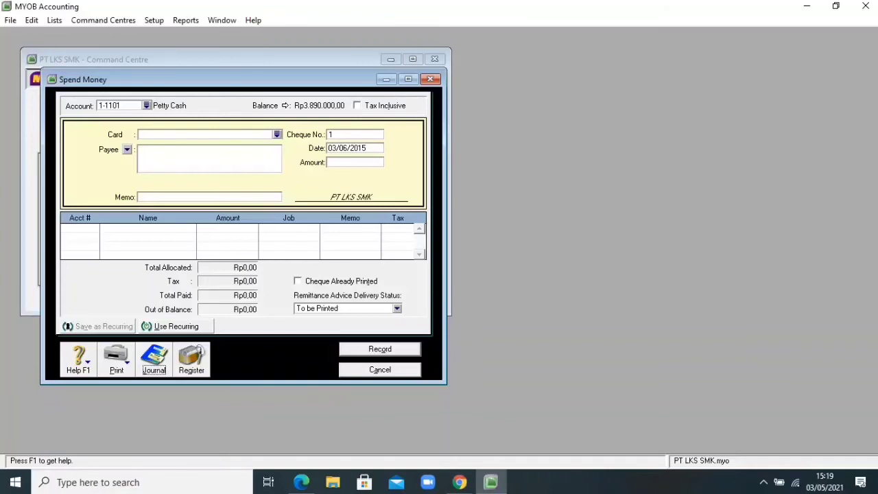
pyautogui.press('Escape')
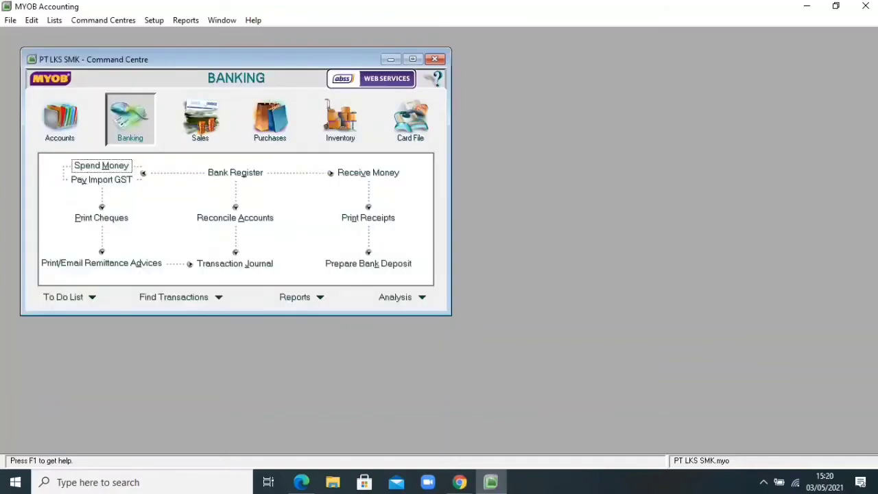
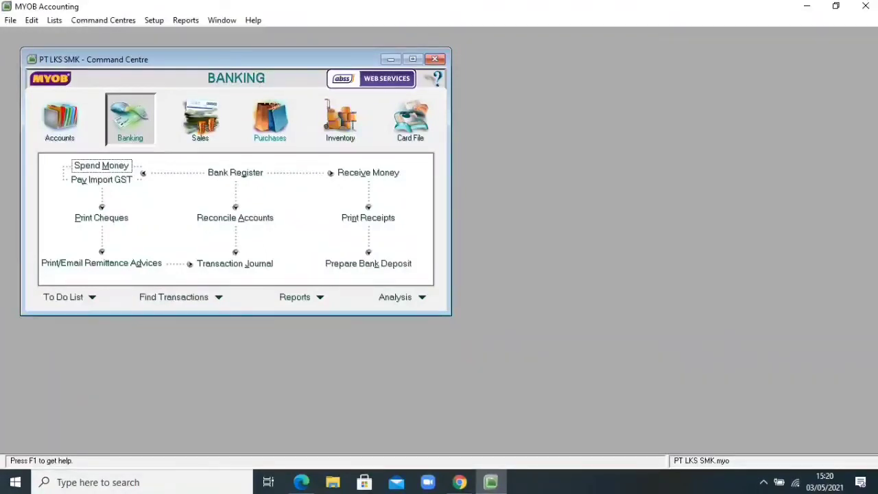
# Step: Start a supplier bill payment from account 1-1103 Bank Mandiri Syariah for PT. Papua
pyautogui.click(269, 120)
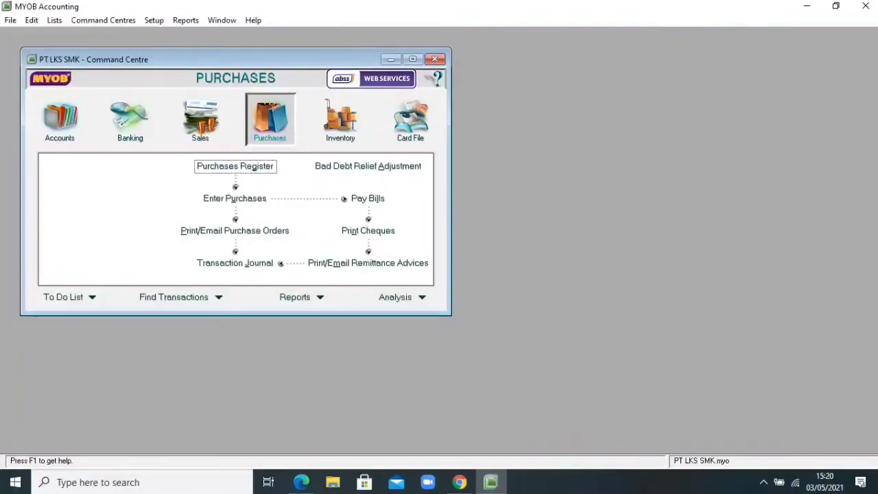
pyautogui.click(367, 199)
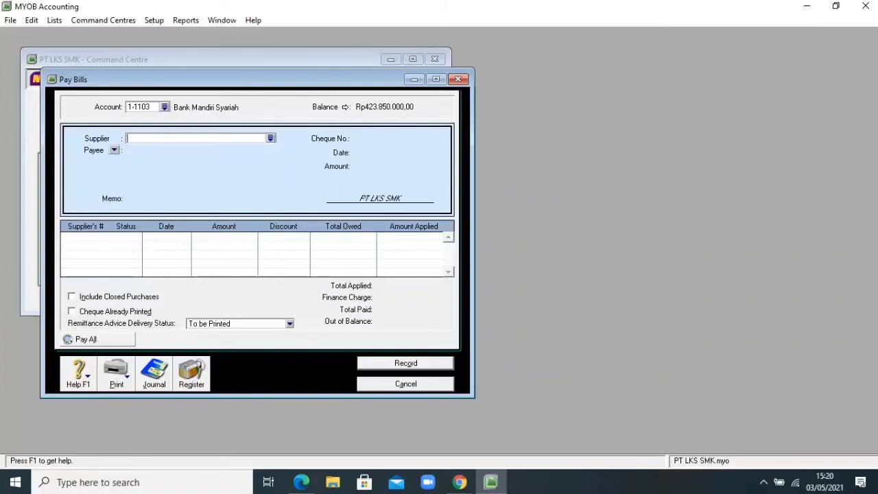
pyautogui.press('Tab')
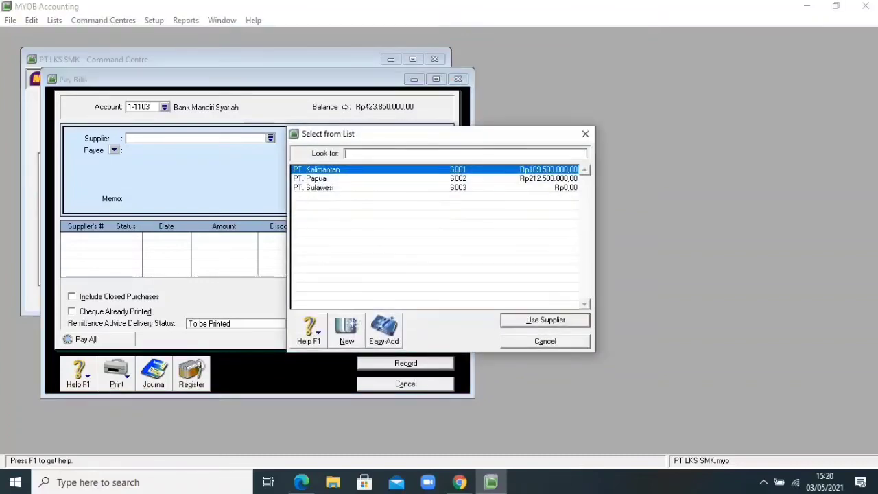
pyautogui.click(310, 178)
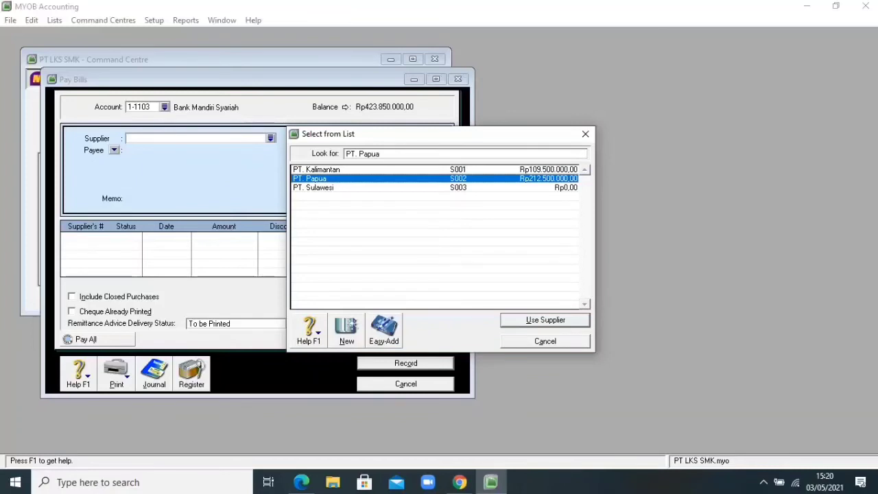
pyautogui.press('Return')
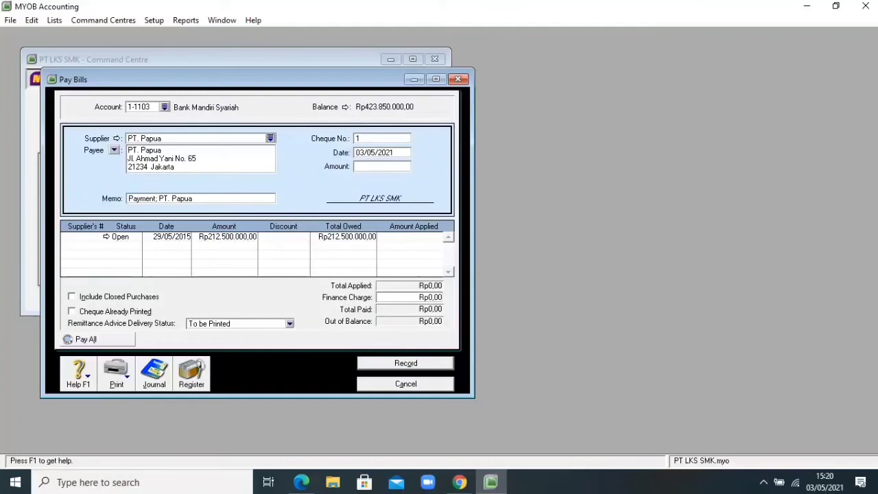
# Step: Replace the bill payment's memo with "Pembayaran utang kepada PT Papua dengan cek No MS65"
pyautogui.press('Tab')
pyautogui.press('BackSpace')
pyautogui.write('Pembat')
pyautogui.press('BackSpace')
pyautogui.write('yaran utang kepada')
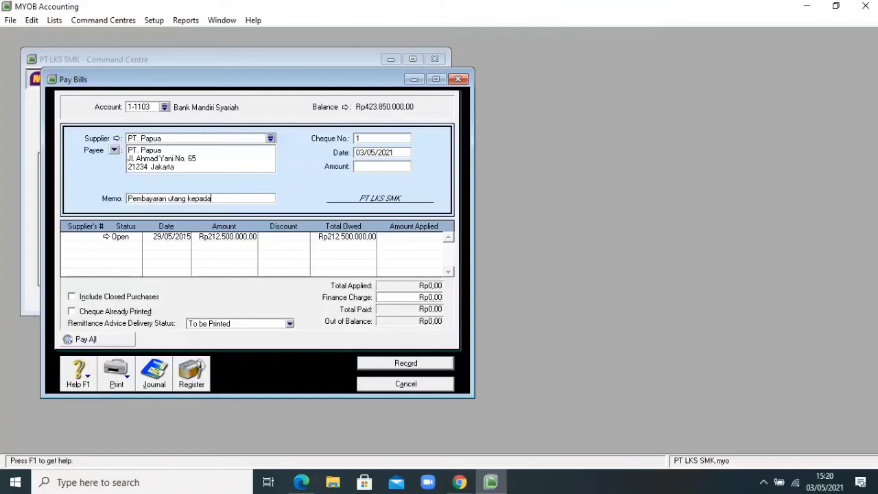
pyautogui.write(' PT Papua')
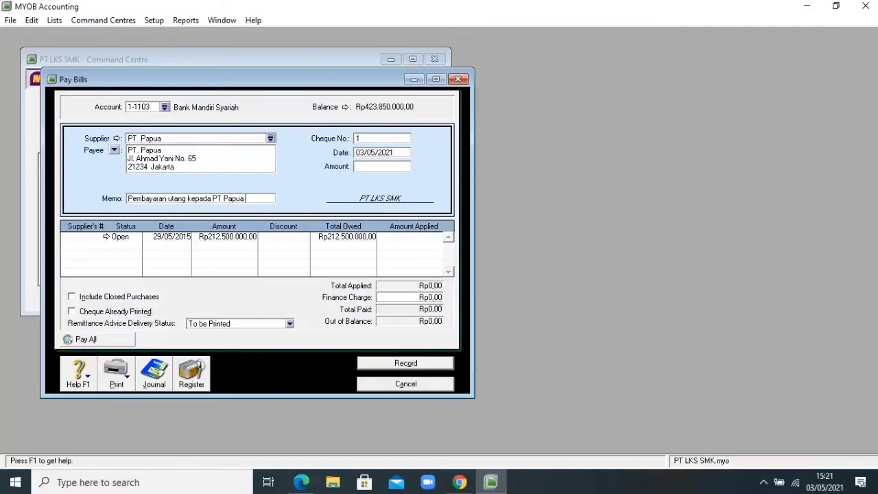
pyautogui.write('dengan cek No')
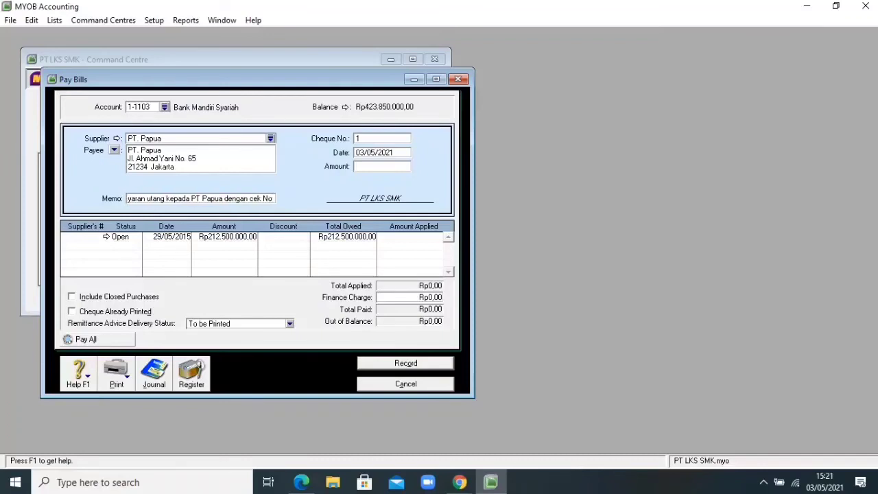
pyautogui.write('M')
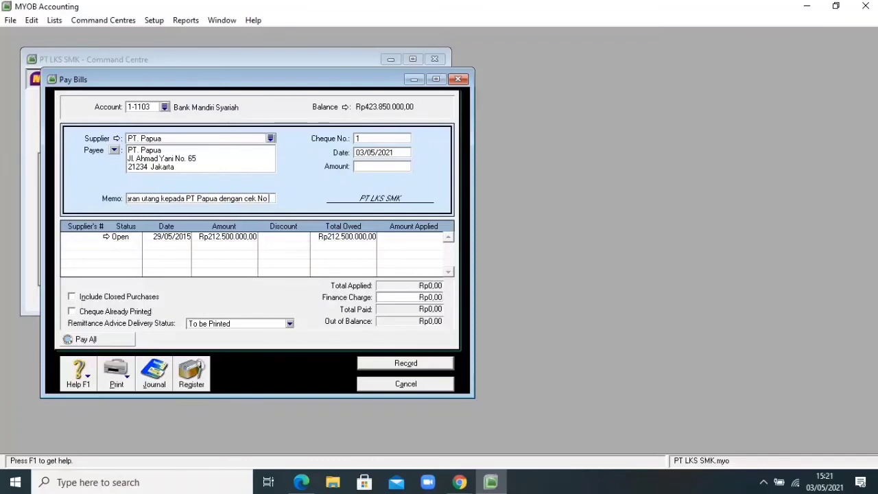
pyautogui.write('S')
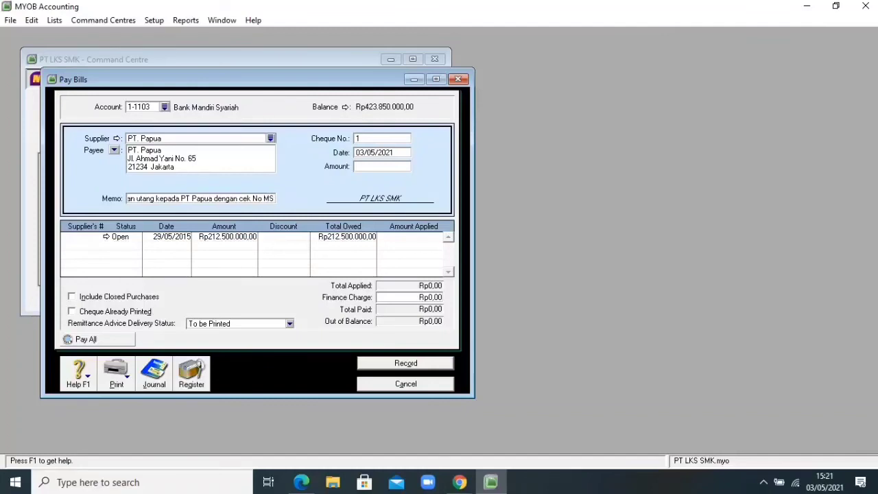
pyautogui.write('65')
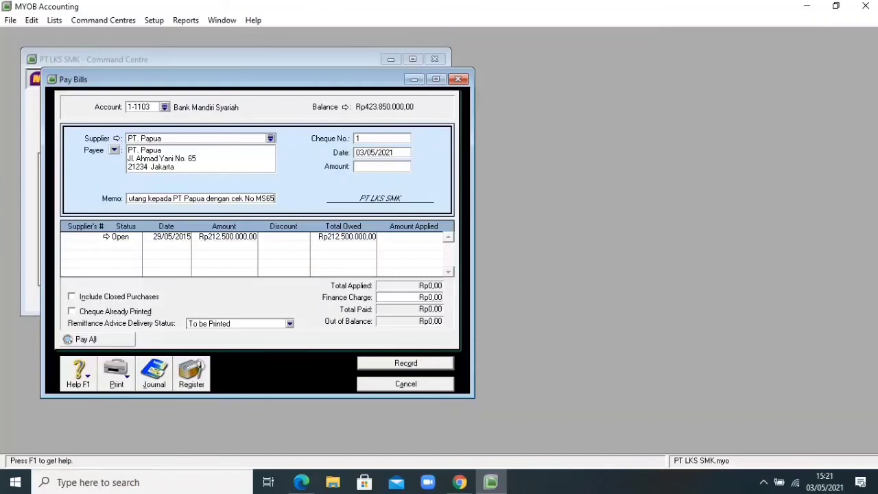
# Step: Set the PT. Papua payment's cheque number to BKK.001 and its date to 04/06/2015
pyautogui.press('Tab')
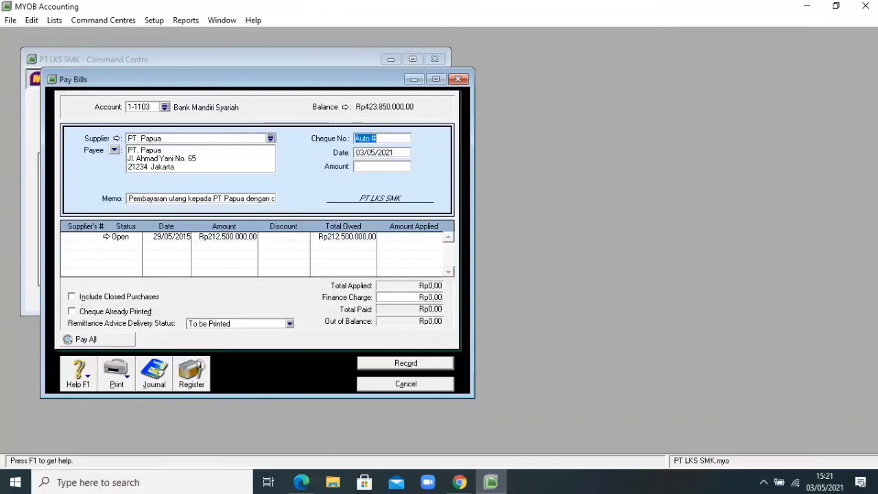
pyautogui.write('21')
pyautogui.press('BackSpace')
pyautogui.press('BackSpace')
pyautogui.write('BKK.001')
pyautogui.press('Tab')
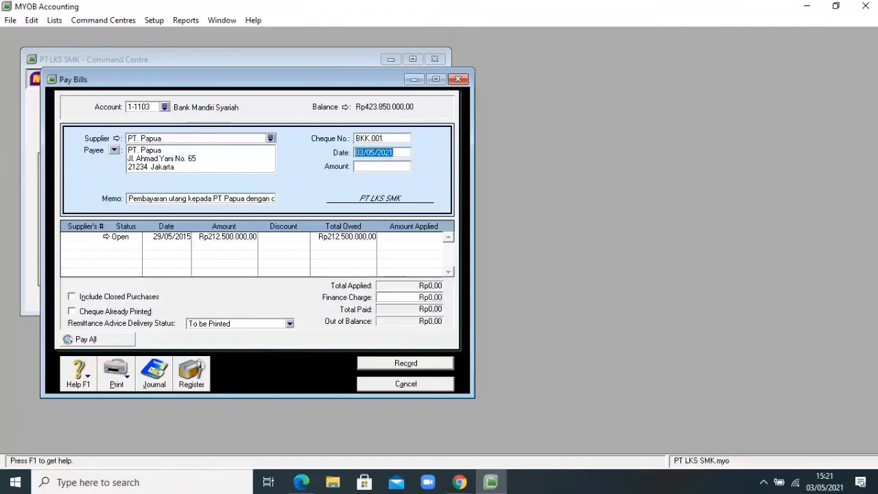
pyautogui.write('04/')
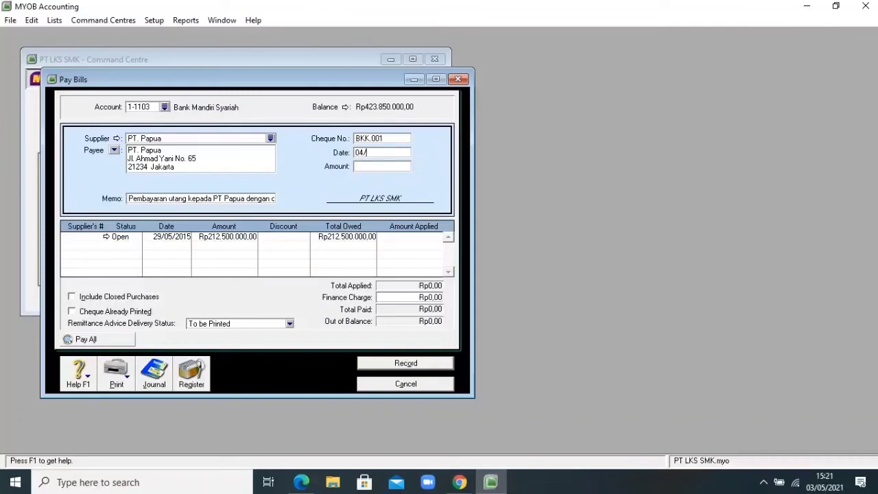
pyautogui.write('06/2015')
pyautogui.press('Tab')
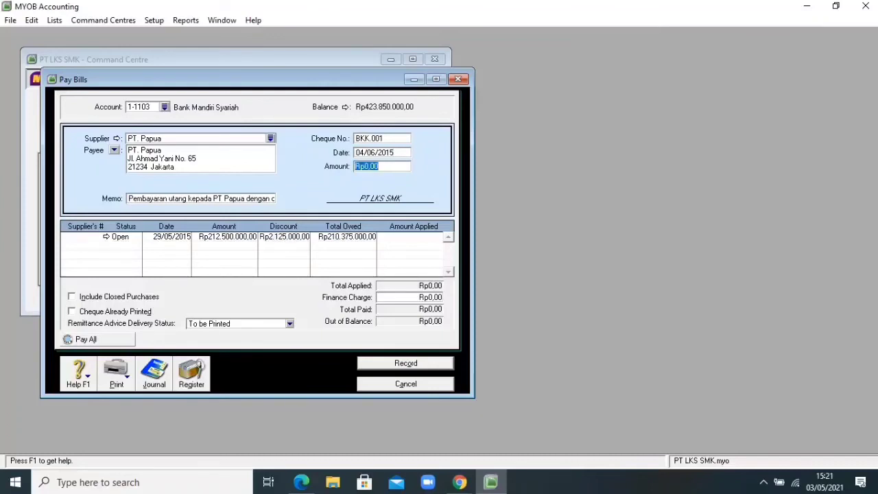
# Step: Enter 210.375.000 as the amount paid to PT. Papua and record the bill payment
pyautogui.write('210375000')
pyautogui.press('Tab')
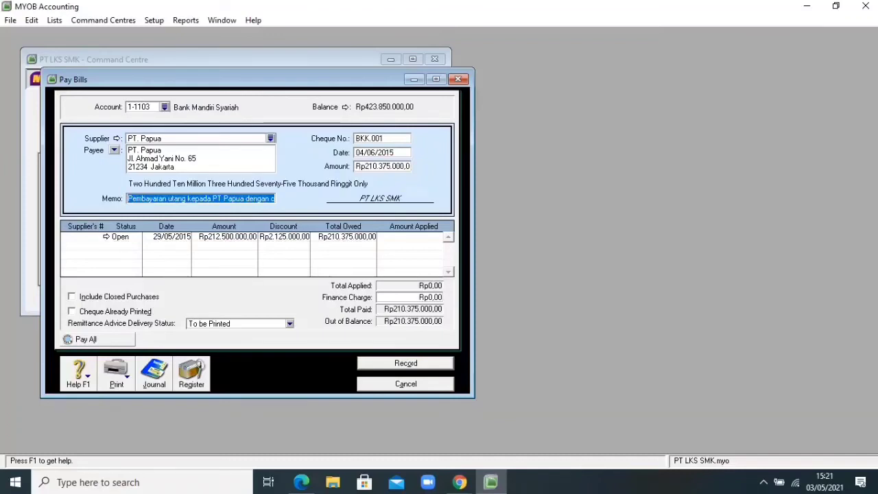
pyautogui.press('Tab')
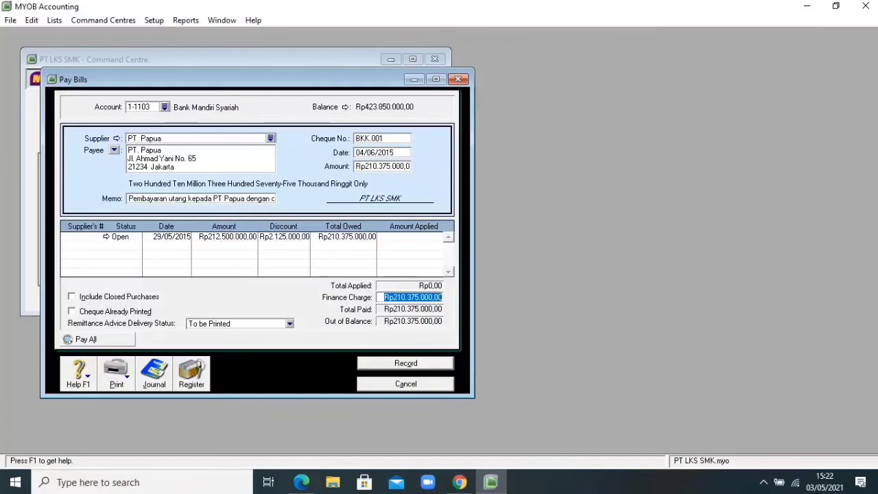
pyautogui.press('Return')
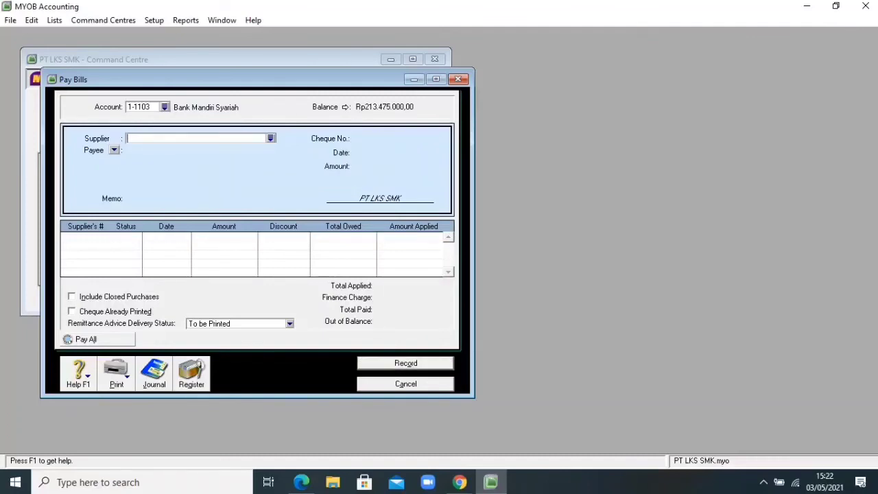
pyautogui.press('Escape')
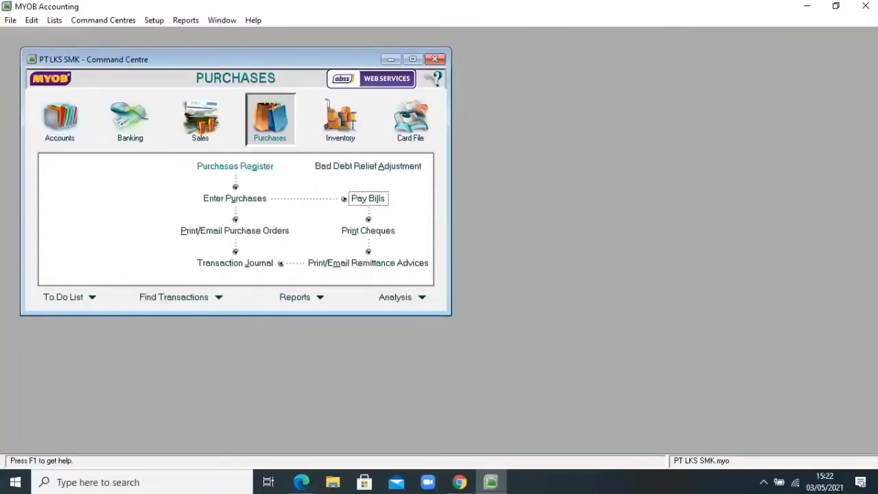
# Step: Start a customer payment receipt into account 1-1103 Bank Mandiri Syariah for PT. Jawa
pyautogui.click(200, 120)
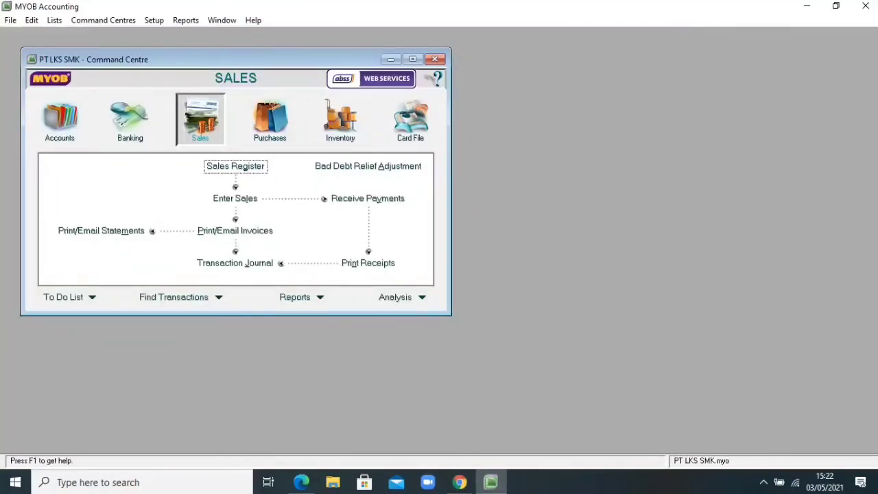
pyautogui.click(368, 198)
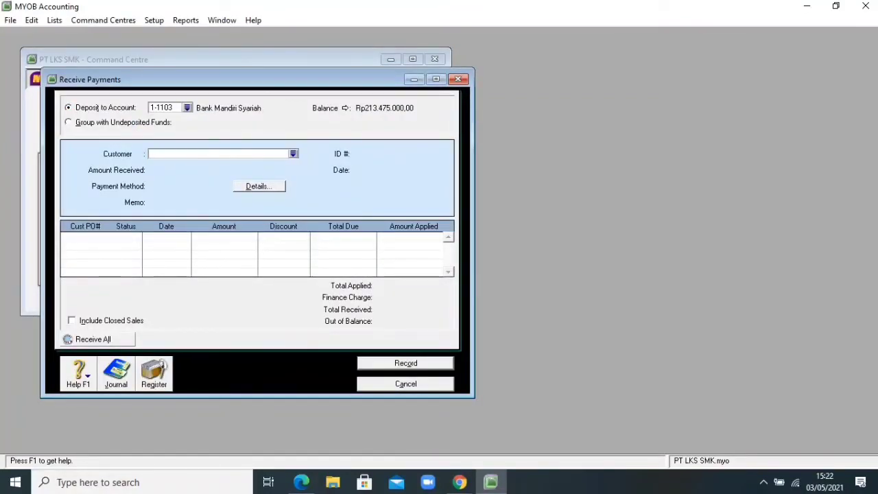
pyautogui.press('Tab')
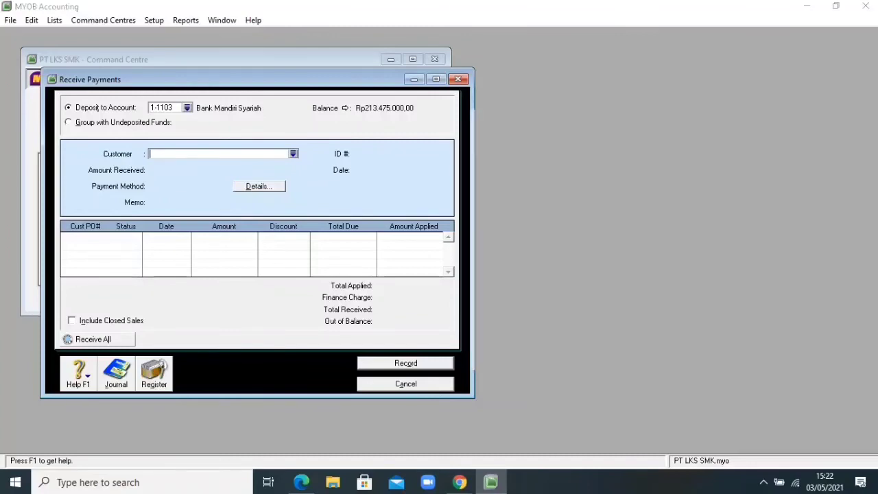
pyautogui.press('Down')
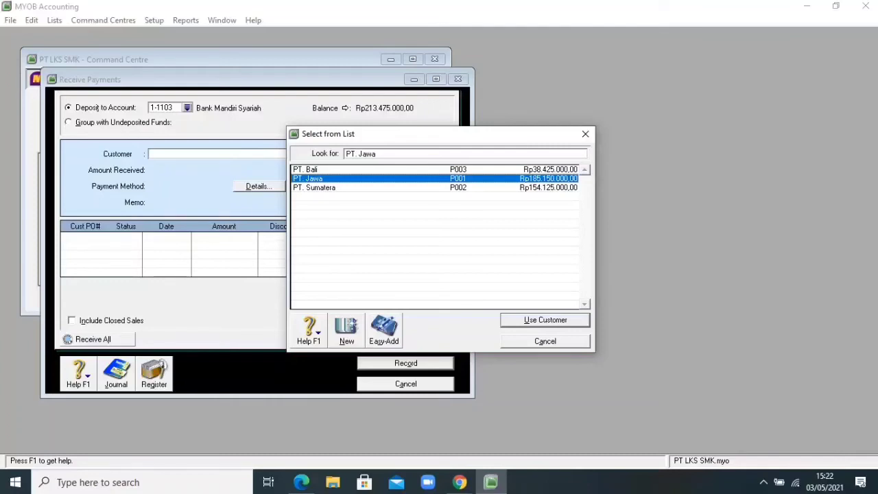
pyautogui.press('Return')
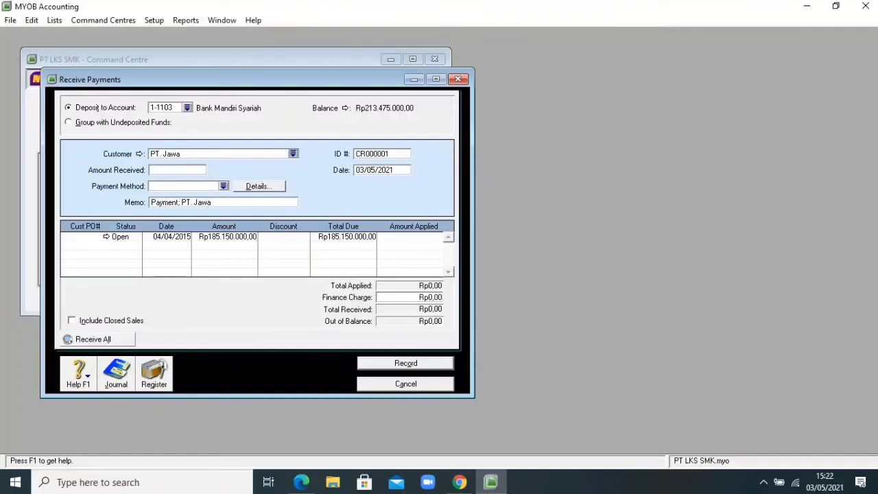
# Step: Replace the receipt's memo with "Penerimaan cek Bank Mega No.M340 atas pelunasan piutang PT Jawa"
pyautogui.press('Tab')
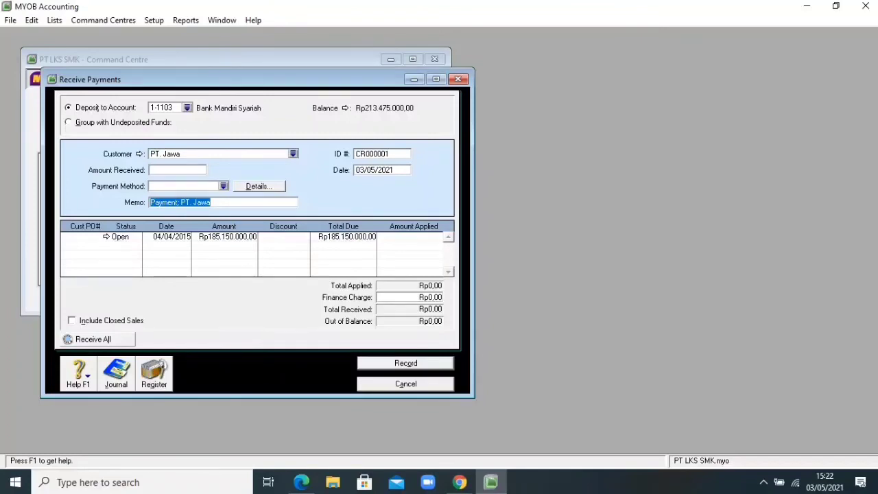
pyautogui.write('p')
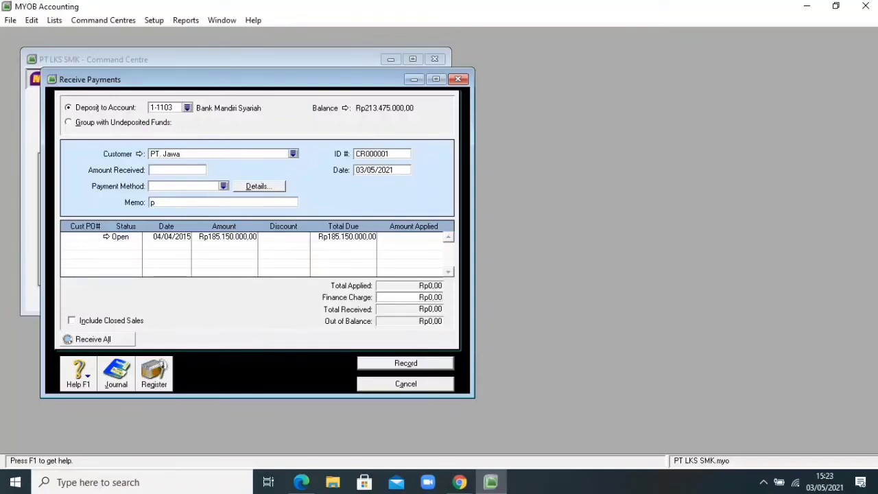
pyautogui.press('BackSpace')
pyautogui.write('Penerimaan cek Bank Me')
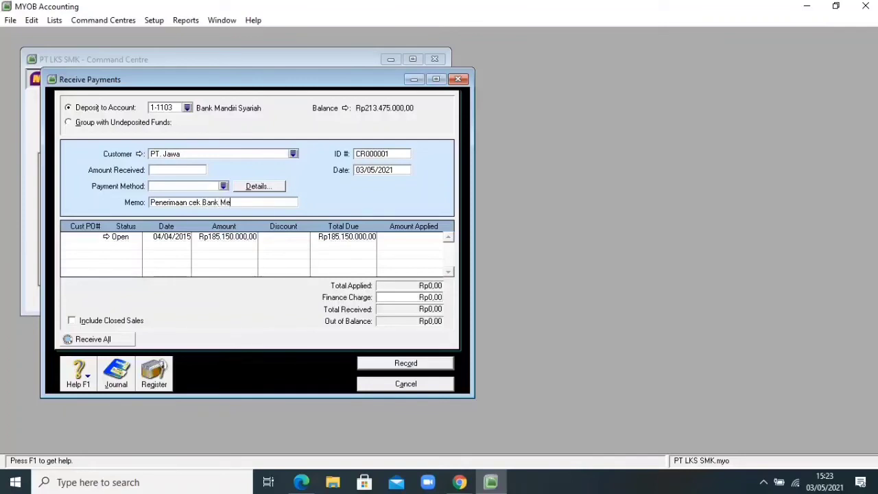
pyautogui.write('ga No.M340 atas peluna')
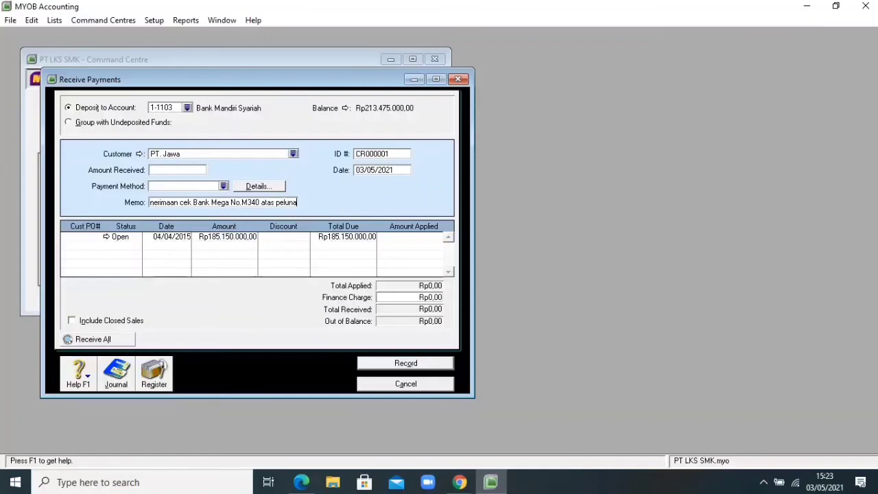
pyautogui.write('san p')
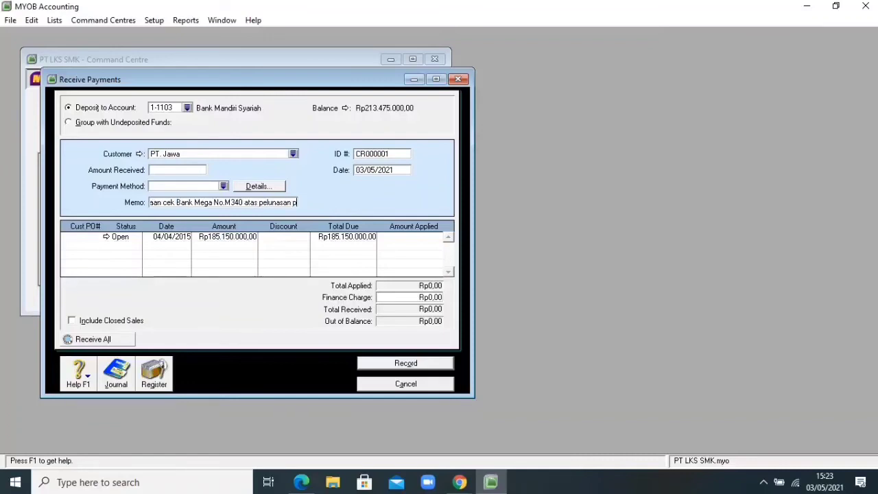
pyautogui.write('iutang ')
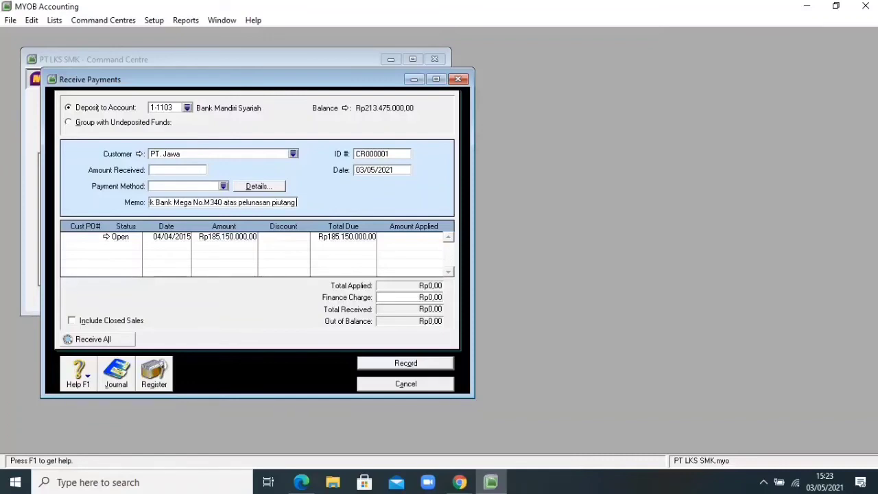
pyautogui.write('PT')
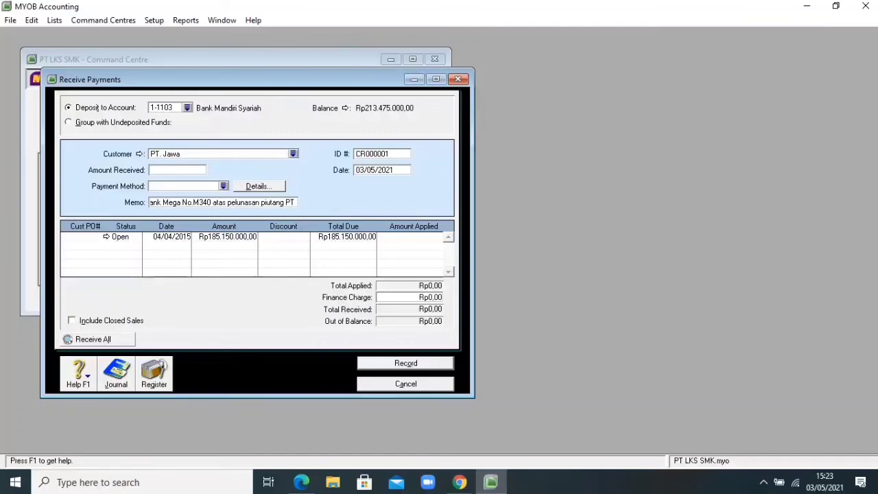
pyautogui.write(' Jawa')
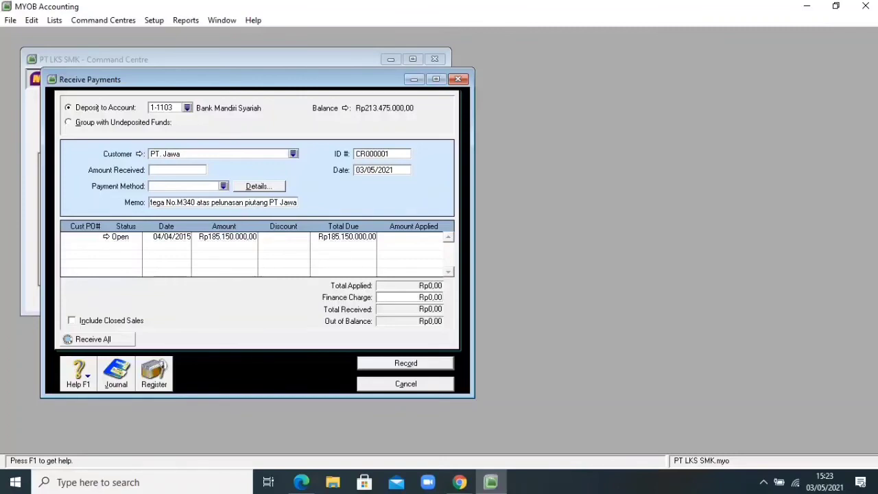
# Step: Set the PT. Jawa receipt's ID number to BKM.001 and its date to 04/06/2015
pyautogui.press('Tab')
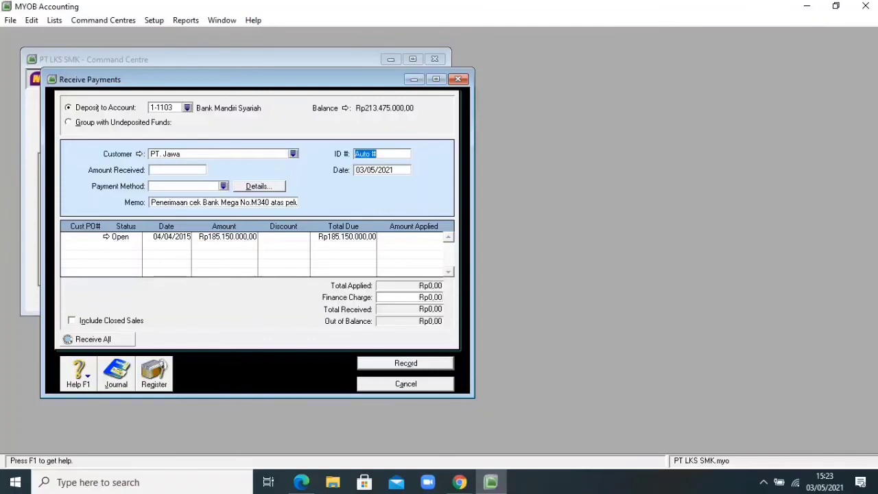
pyautogui.write('bkm')
pyautogui.press('BackSpace')
pyautogui.press('BackSpace')
pyautogui.press('BackSpace')
pyautogui.write('BKM.001')
pyautogui.press('Tab')
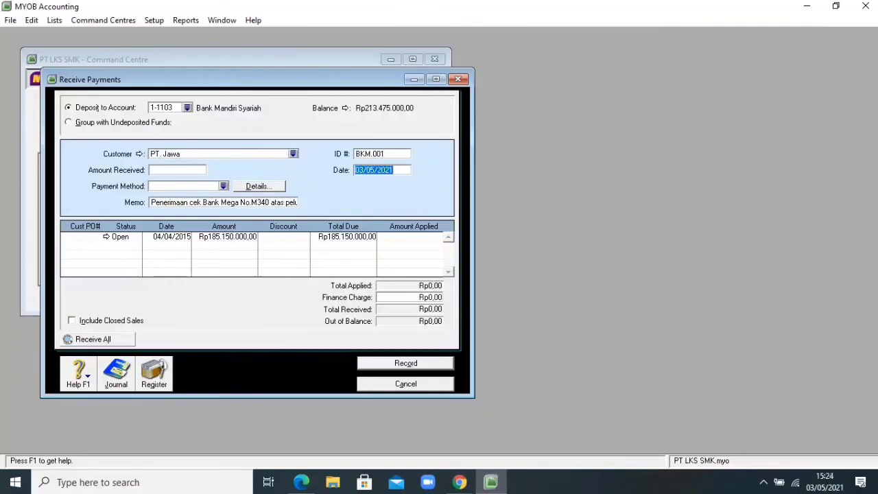
pyautogui.write('04/06/2015')
# Step: Apply 1 to PT. Jawa's open sale and enter 182.001.500 as the amount received
pyautogui.click(418, 236)
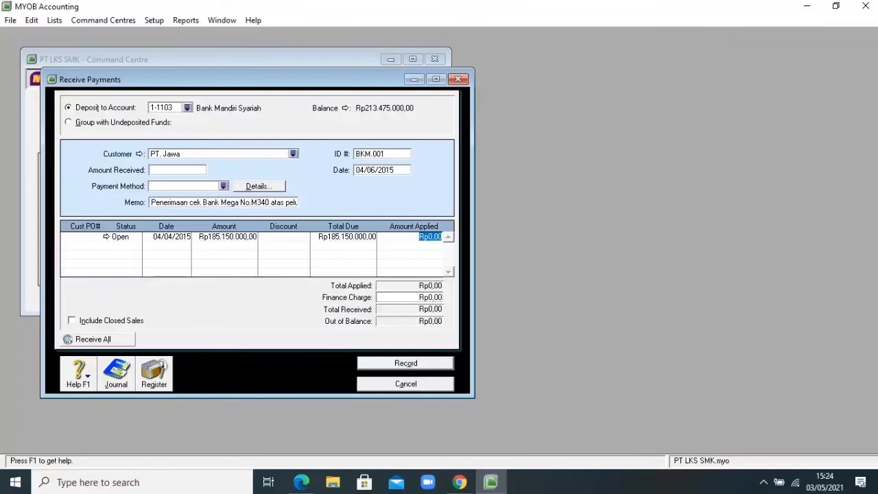
pyautogui.write('1')
pyautogui.click(177, 170)
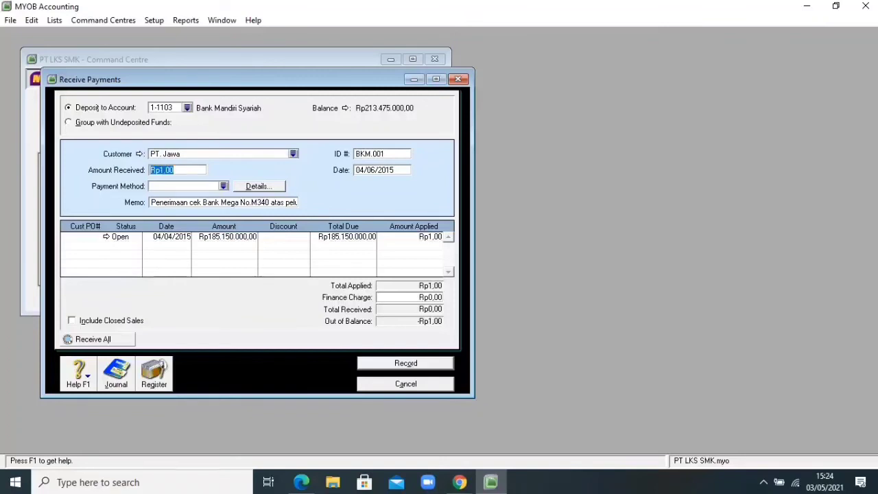
pyautogui.write('1')
pyautogui.press('BackSpace')
pyautogui.write('2001500')
pyautogui.press('Tab')
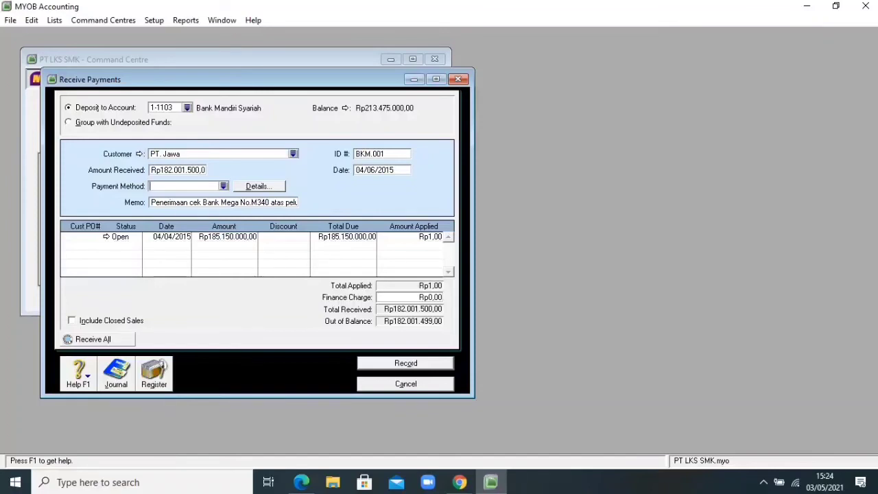
# Step: Set the amount received from PT. Jawa to 187.001.500
pyautogui.click(177, 170)
pyautogui.press('BackSpace')
pyautogui.write('14')
pyautogui.press('BackSpace')
pyautogui.write('87001500')
pyautogui.press('Tab')
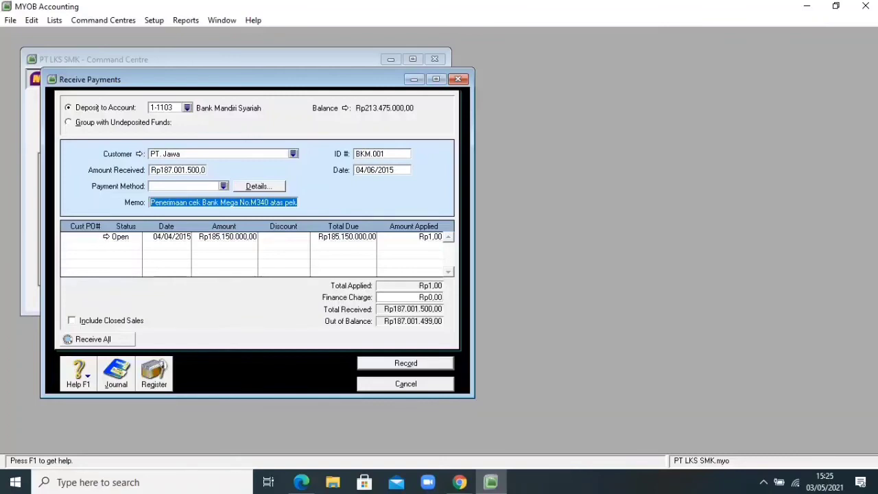
# Step: Apply 185.150.000 to PT. Jawa's open sale with a 1.851.500 finance charge, record the receipt and close the receipt form
pyautogui.press('Tab')
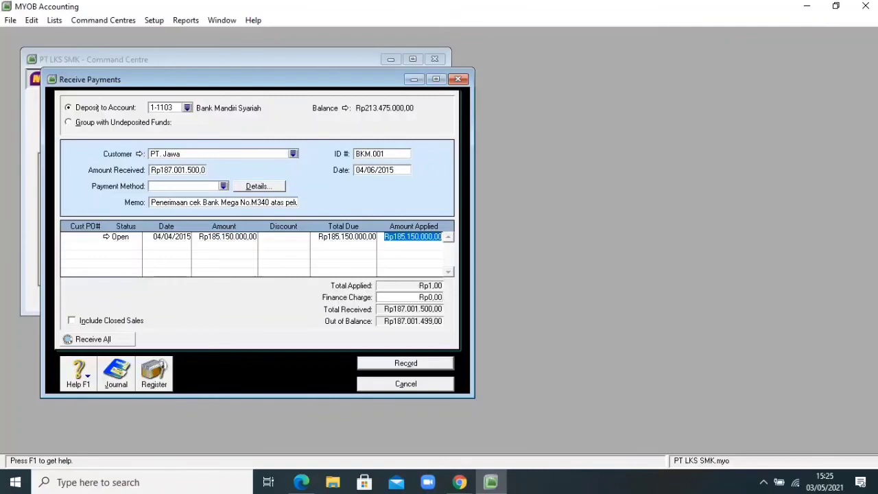
pyautogui.press('Tab')
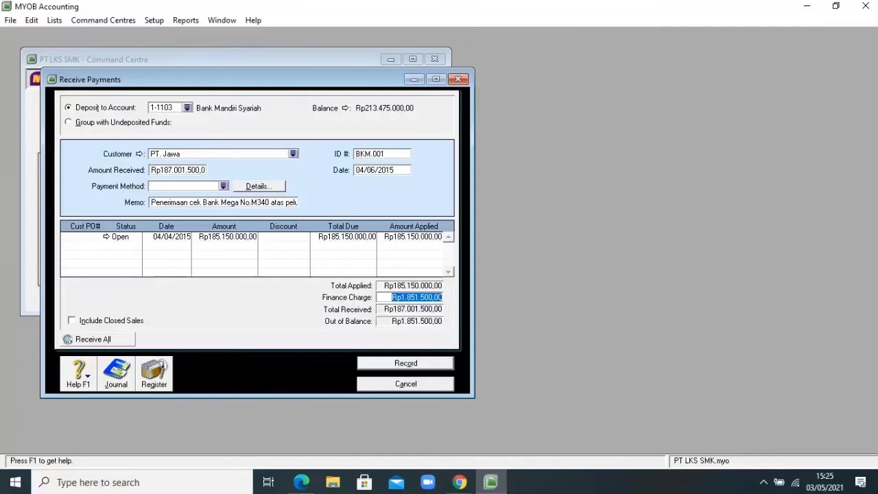
pyautogui.press('Return')
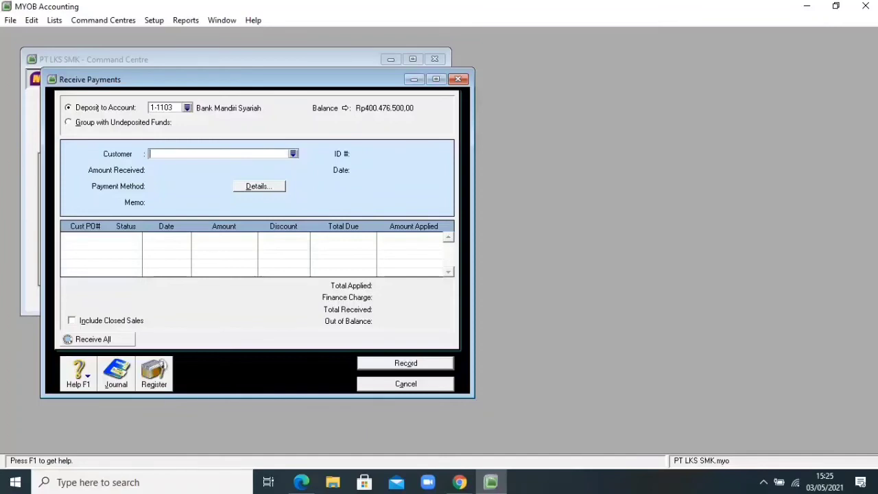
pyautogui.press('Escape')
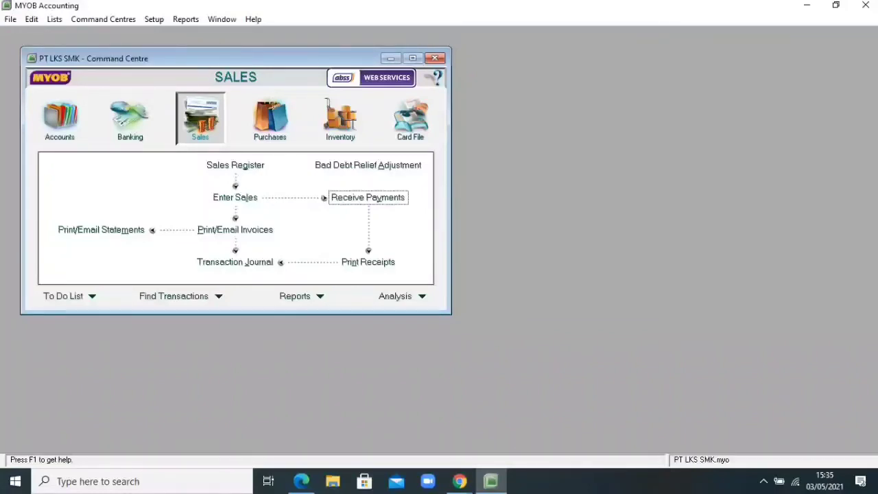
# Step: Start a new sales invoice for customer PT. Jawa
pyautogui.click(235, 197)
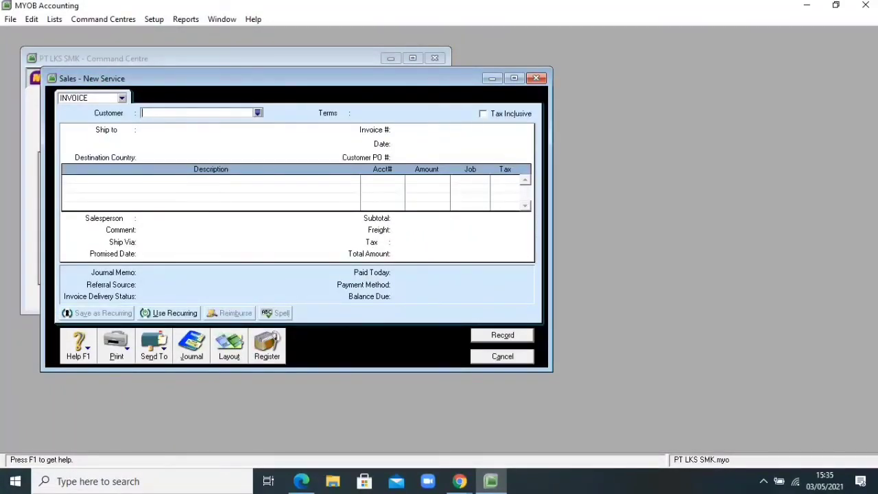
pyautogui.press('Tab')
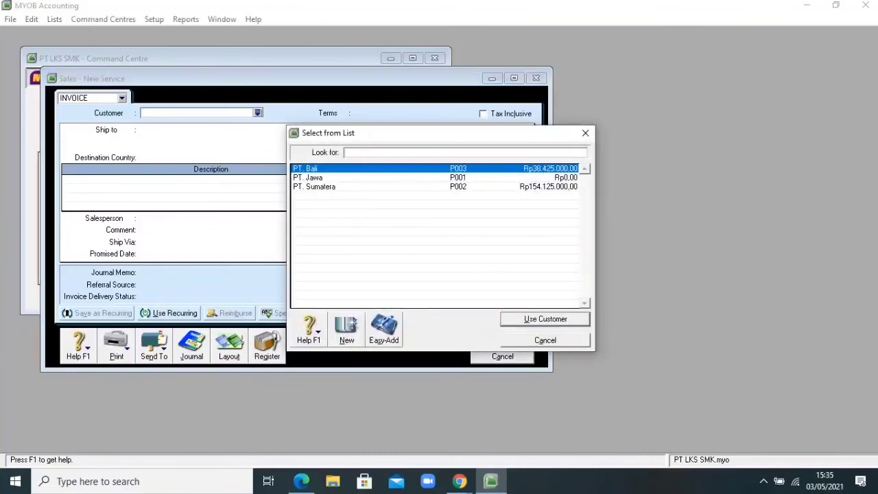
pyautogui.write('PT. Jawa')
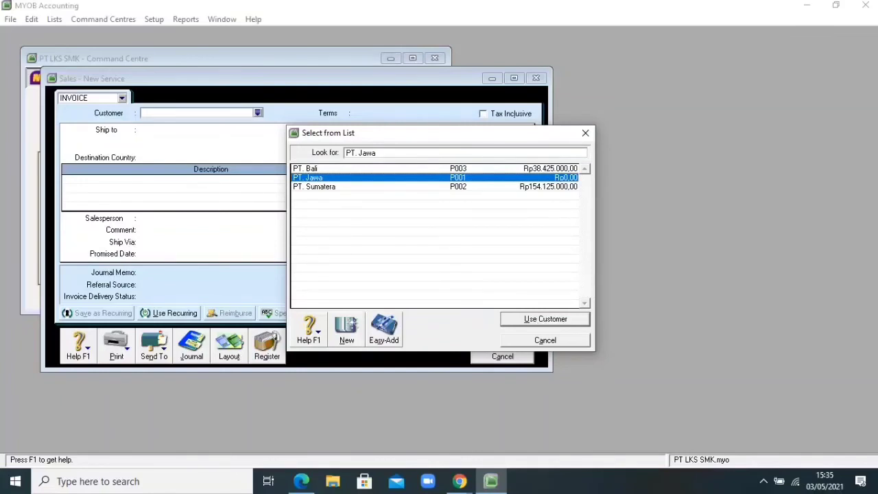
pyautogui.press('Return')
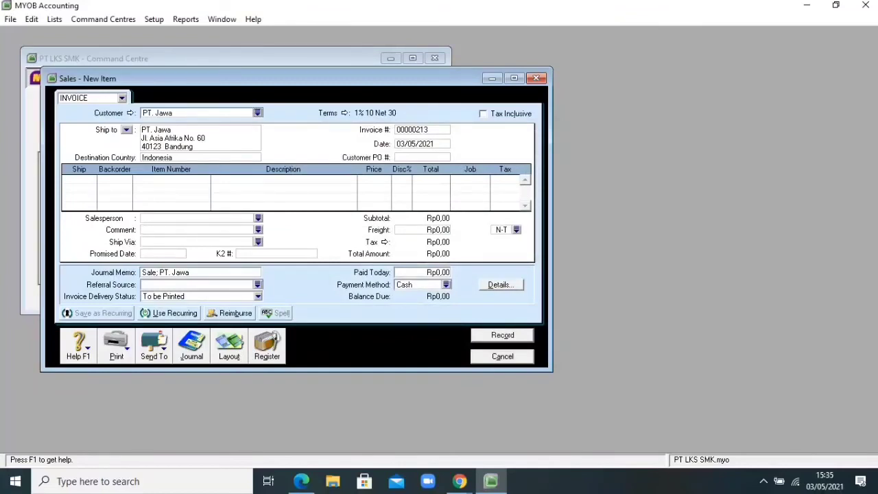
# Step: Set the invoice number to F1/400 and the date to 05/06/2015, and fill in the customer's purchase order number
pyautogui.click(411, 130)
pyautogui.press('BackSpace')
pyautogui.write('F1/400')
pyautogui.press('Tab')
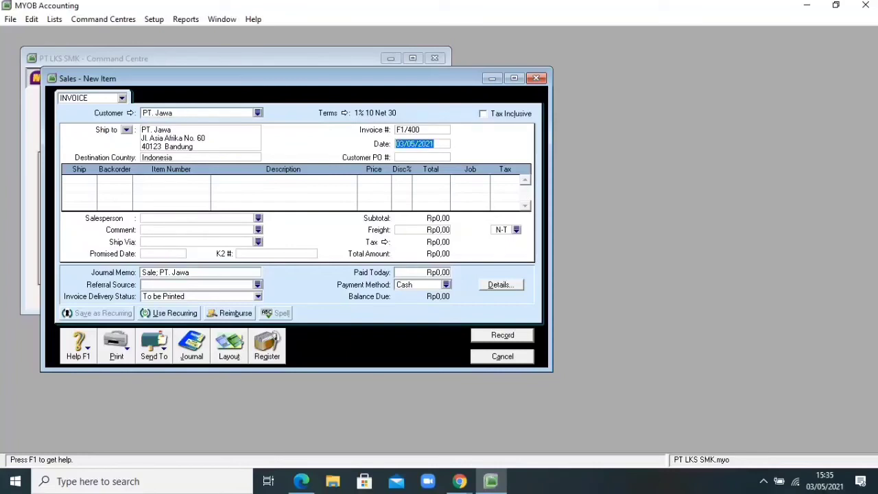
pyautogui.write('05/06/2015')
pyautogui.click(422, 157)
pyautogui.write('PO')
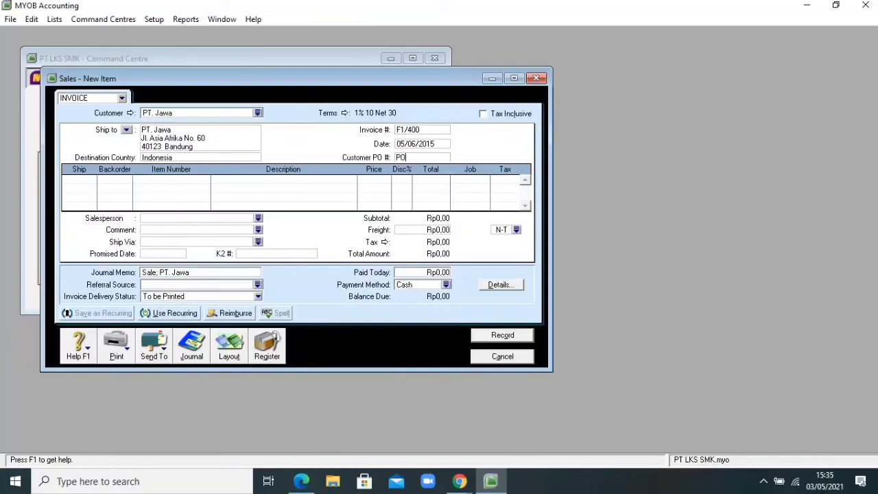
pyautogui.write('87')
# Step: Add 10 units of item K.001 Komputer Indonesia 1 to the invoice at a price of 5.290.000 each
pyautogui.click(65, 179)
pyautogui.write('10')
pyautogui.press('Tab')
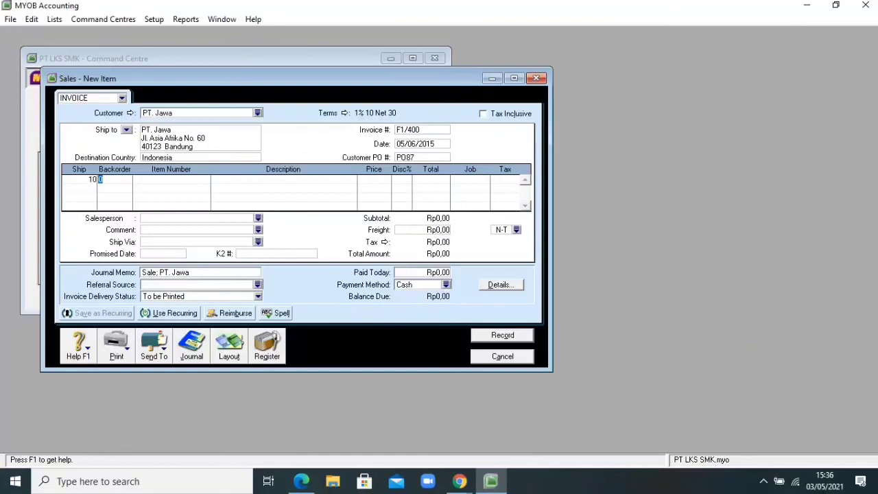
pyautogui.press('Tab')
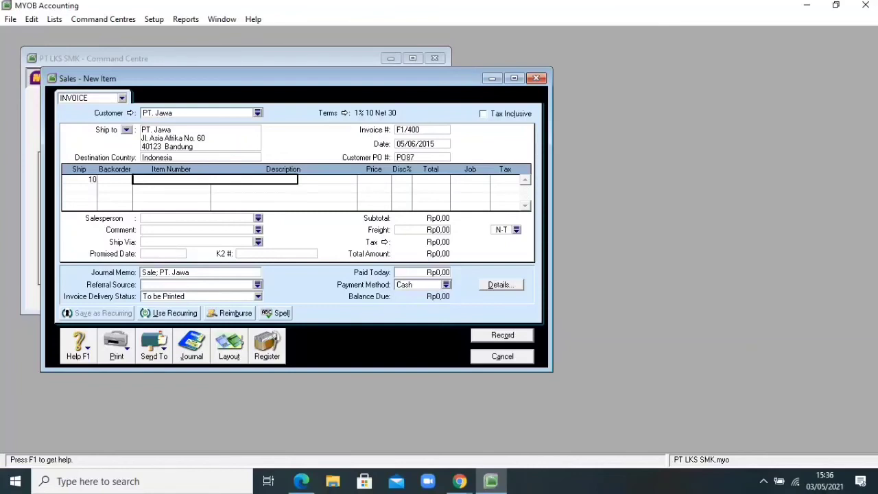
pyautogui.press('Return')
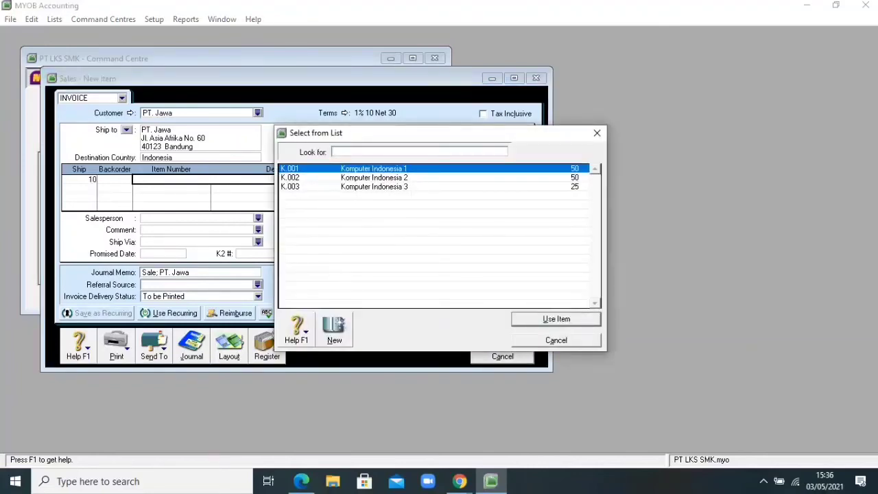
pyautogui.write('K.001')
pyautogui.press('Return')
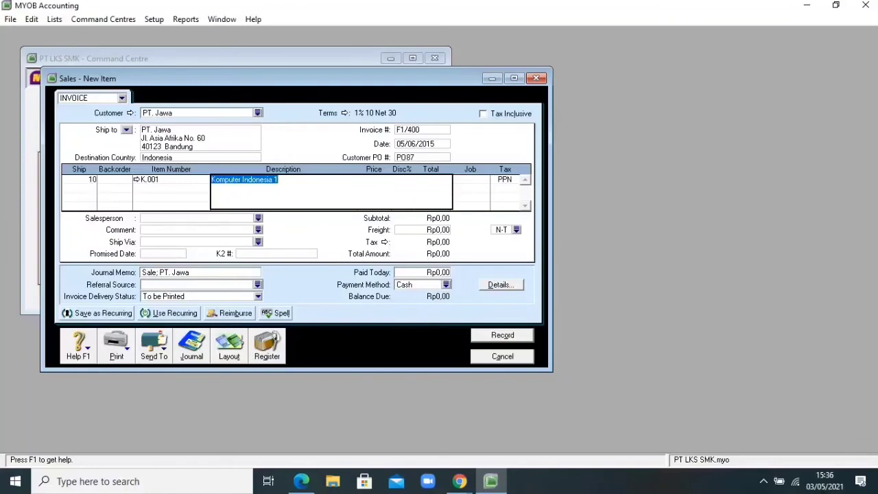
pyautogui.click(369, 179)
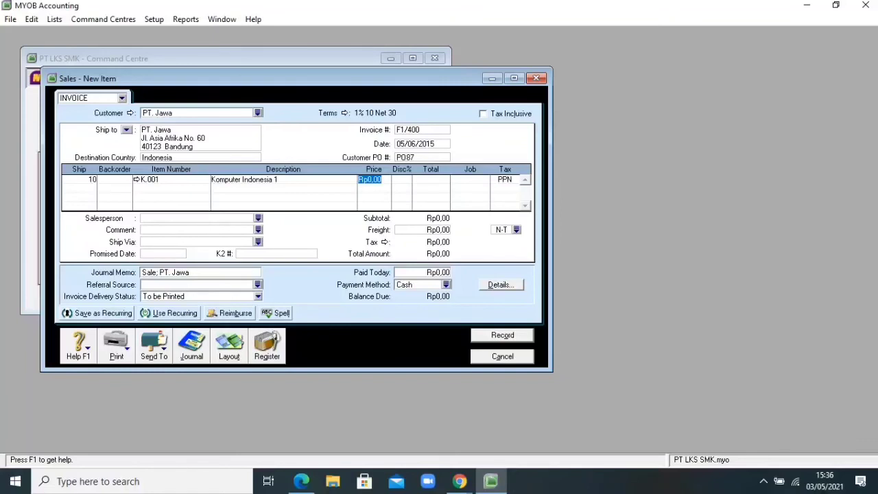
pyautogui.write('5290000')
pyautogui.press('Tab')
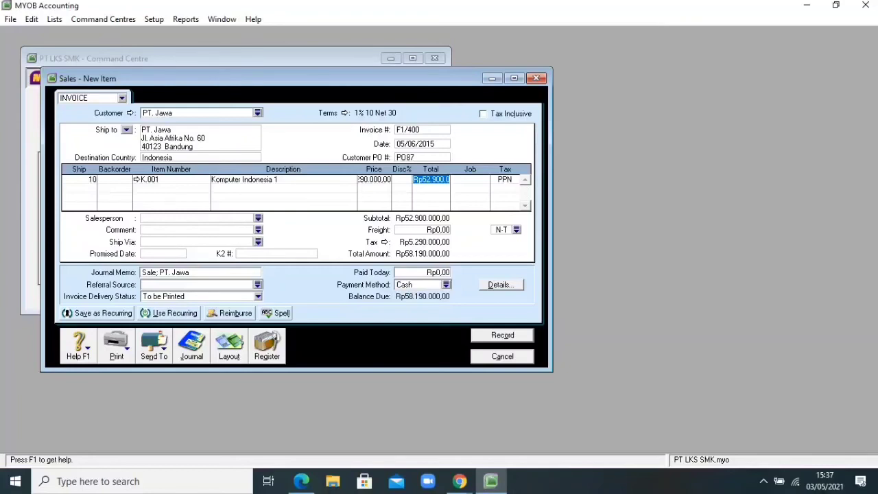
# Step: Add 10 units of item K.002 Komputer Indonesia 2 to the PT. Jawa invoice at a price of 6.160.000 each
pyautogui.click(79, 180)
pyautogui.click(77, 188)
pyautogui.write('10')
pyautogui.press('Tab')
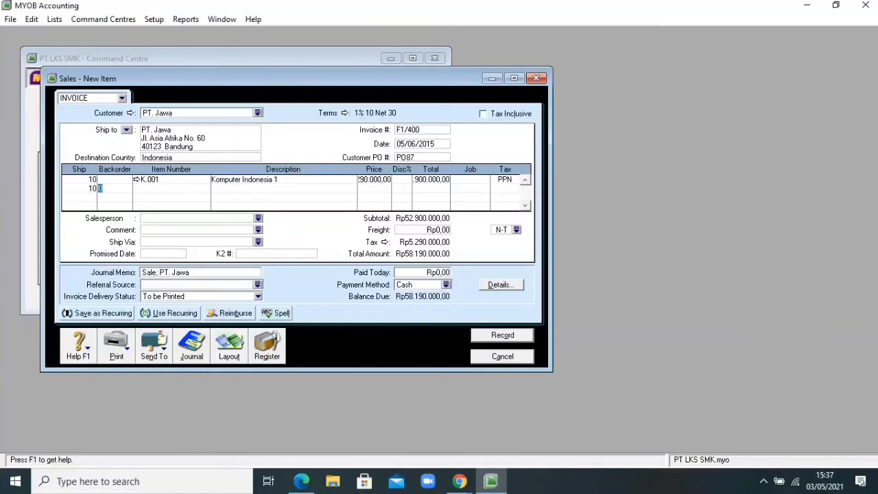
pyautogui.press('Tab')
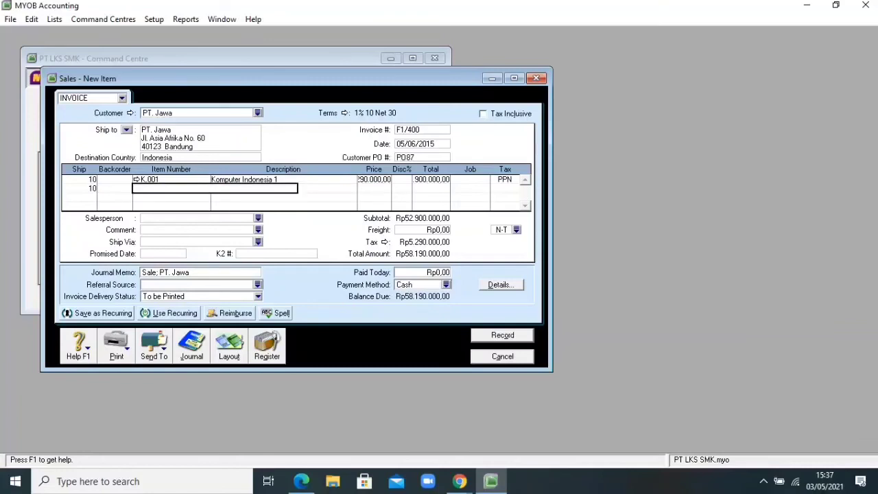
pyautogui.press('Tab')
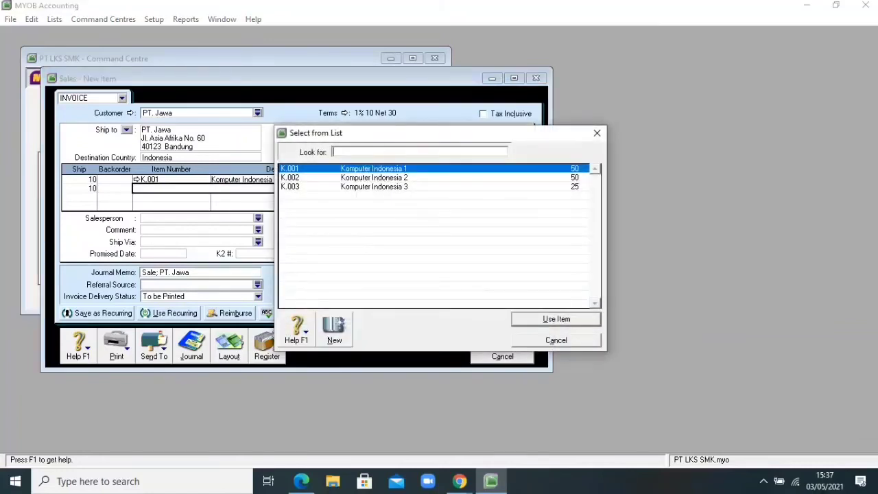
pyautogui.write('K.002')
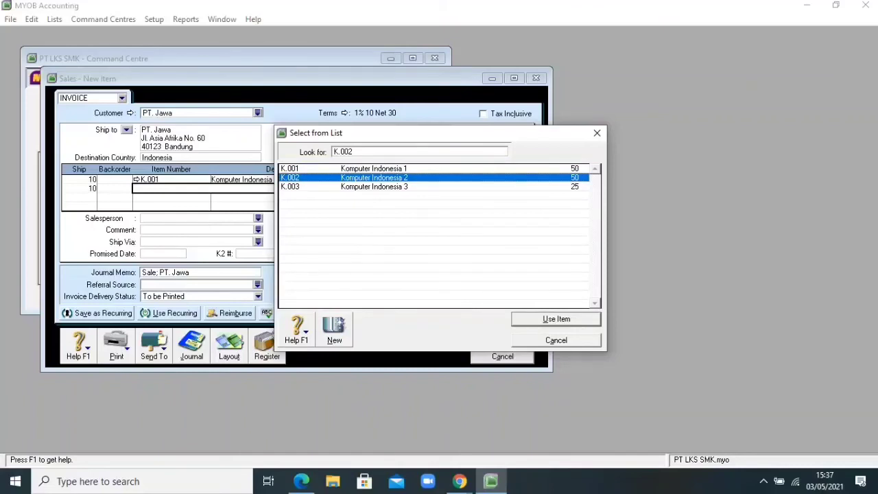
pyautogui.press('Return')
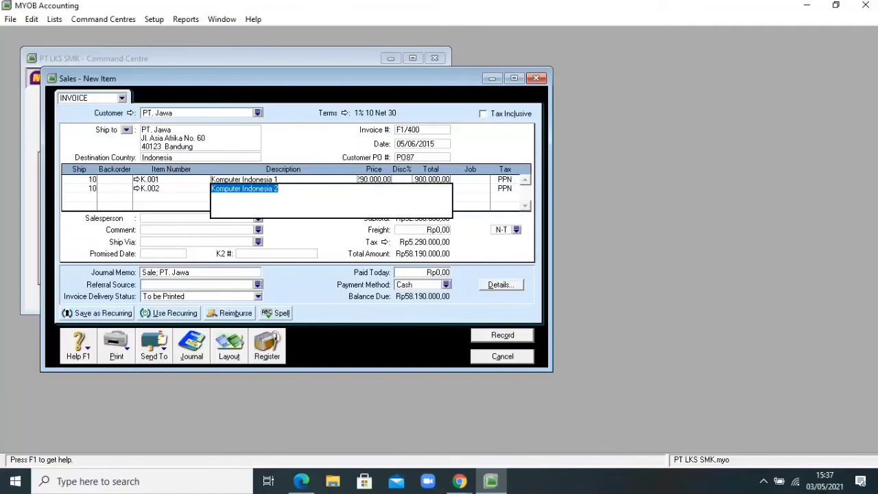
pyautogui.press('Tab')
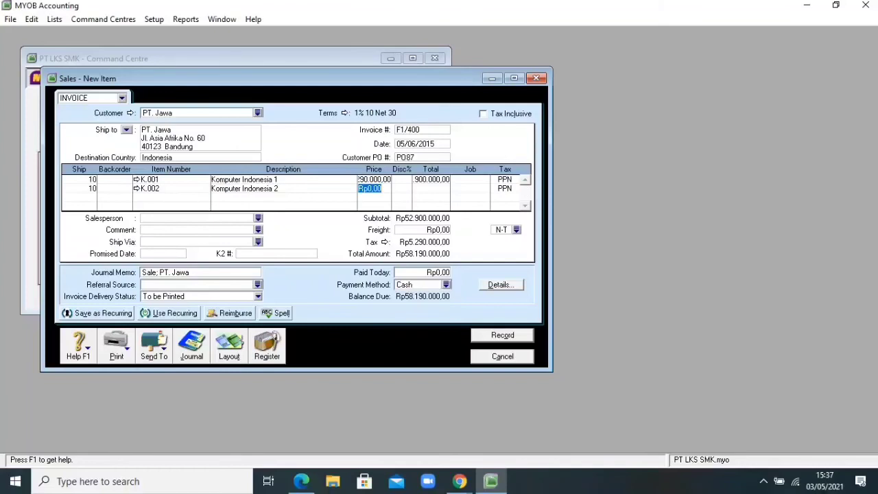
pyautogui.write('6160000')
pyautogui.press('Tab')
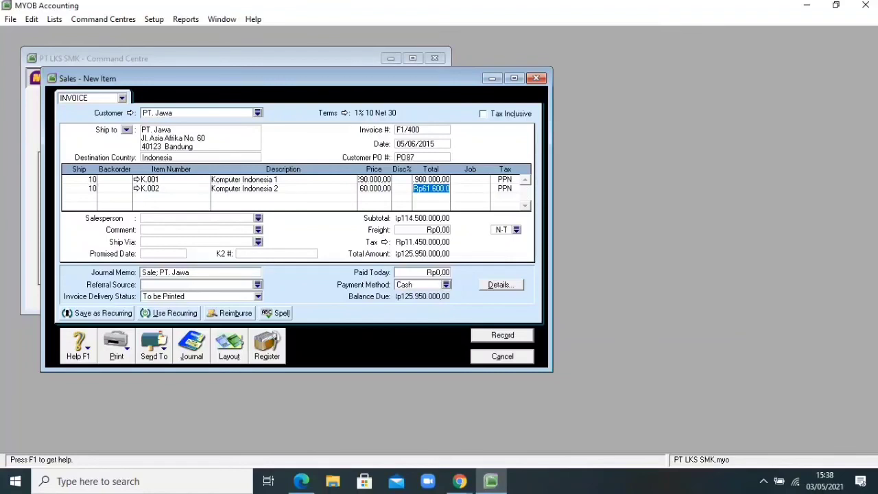
# Step: Add 5 units of item K.003 Komputer Indonesia 3 as the third invoice line at a price of 7.685.000 each
pyautogui.press('Tab')
pyautogui.press('Tab')
pyautogui.press('Tab')
pyautogui.write('0')
pyautogui.press('BackSpace')
pyautogui.write('5')
pyautogui.press('Tab')
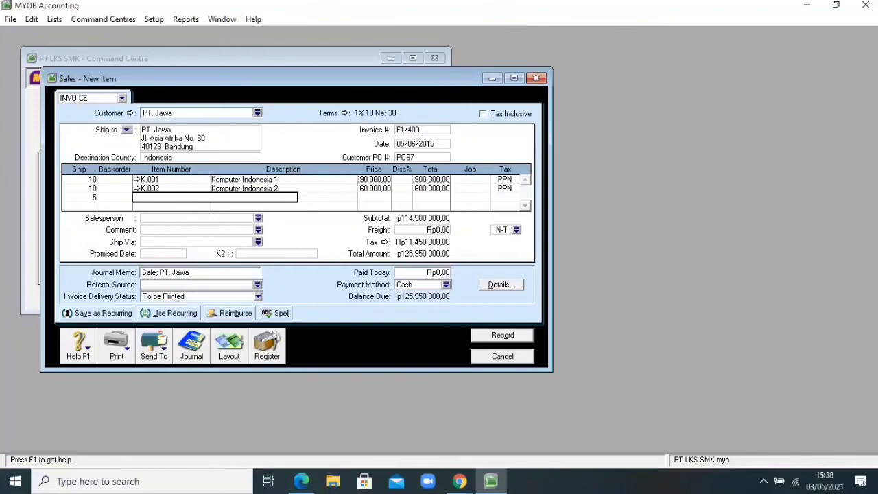
pyautogui.press('Tab')
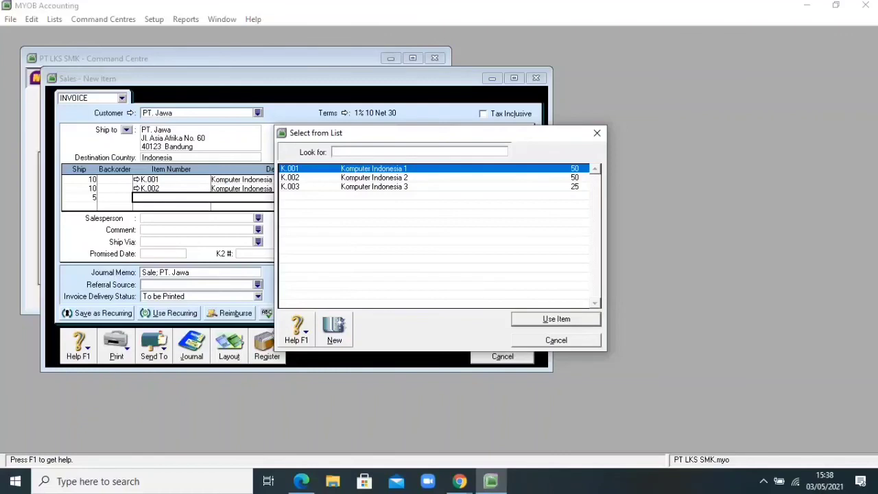
pyautogui.write('K.003')
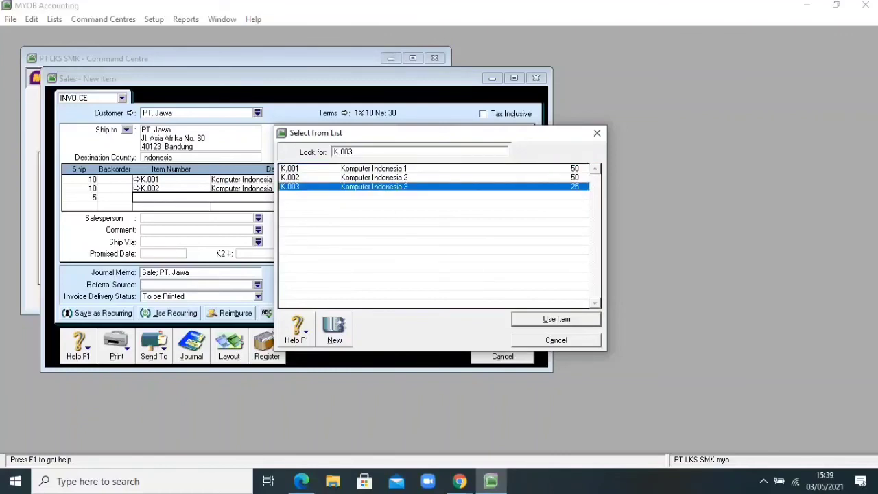
pyautogui.press('Return')
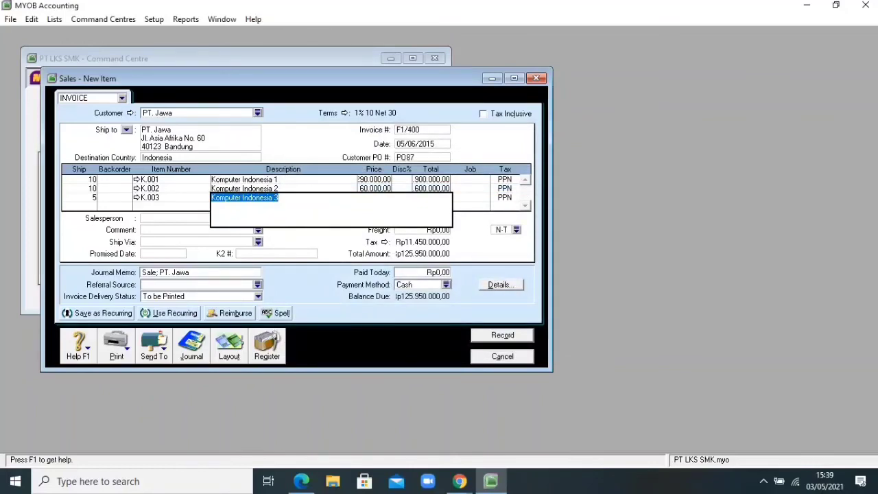
pyautogui.press('Tab')
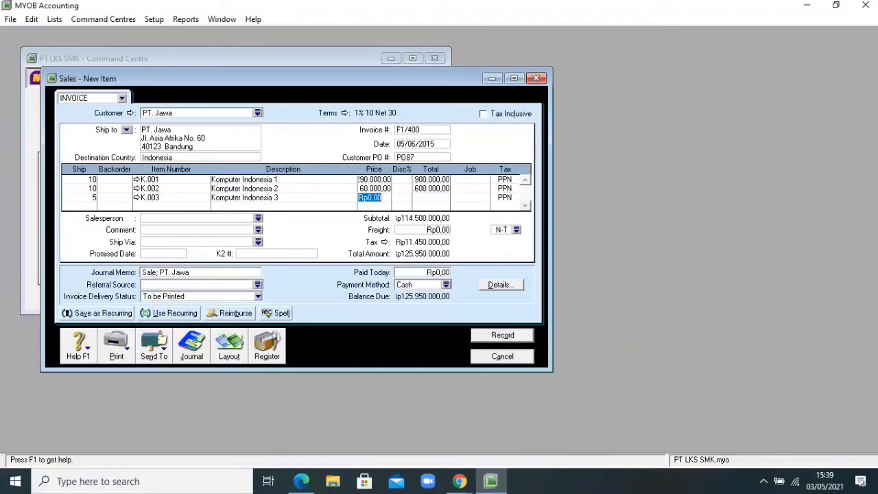
pyautogui.write('76')
pyautogui.write('85000')
pyautogui.press('Tab')
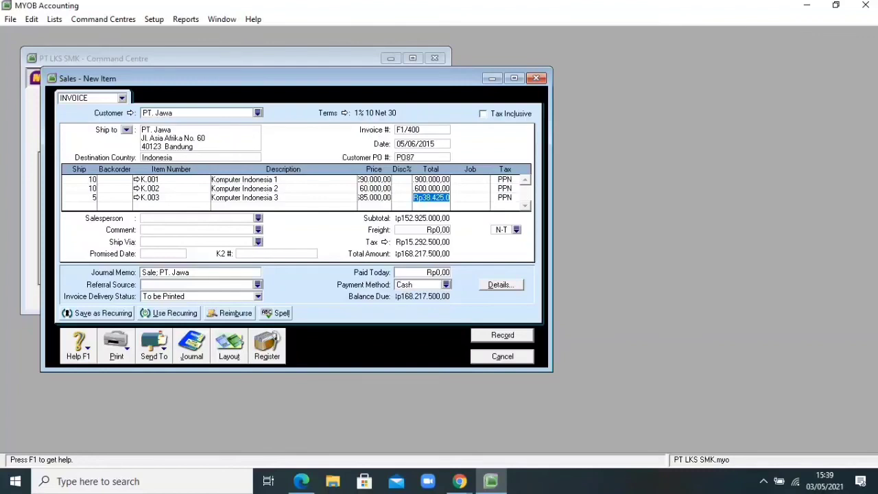
# Step: Record the PT. Jawa invoice, ignoring all spelling suggestions, and check its entry in the sales journal before leaving the sales form
pyautogui.click(502, 335)
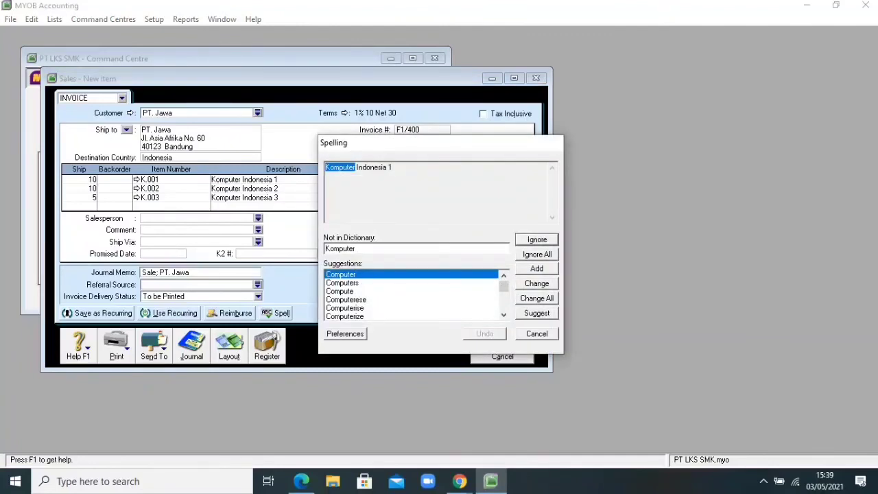
pyautogui.click(537, 254)
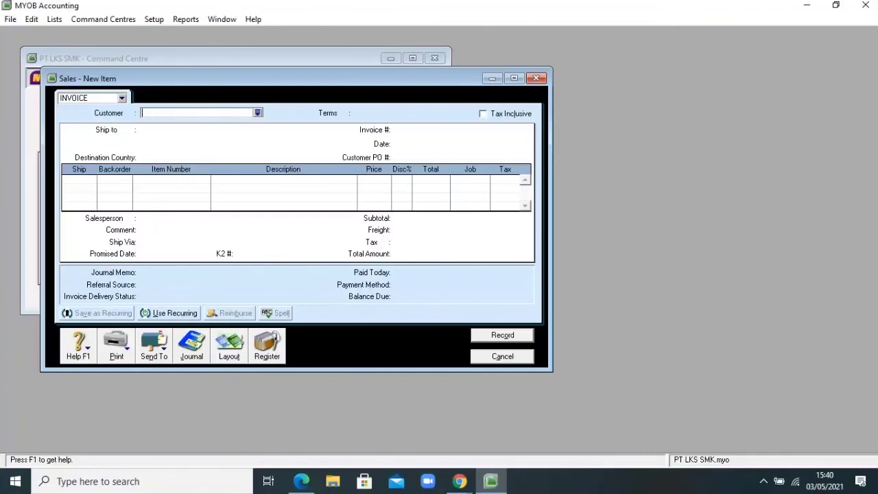
pyautogui.click(192, 346)
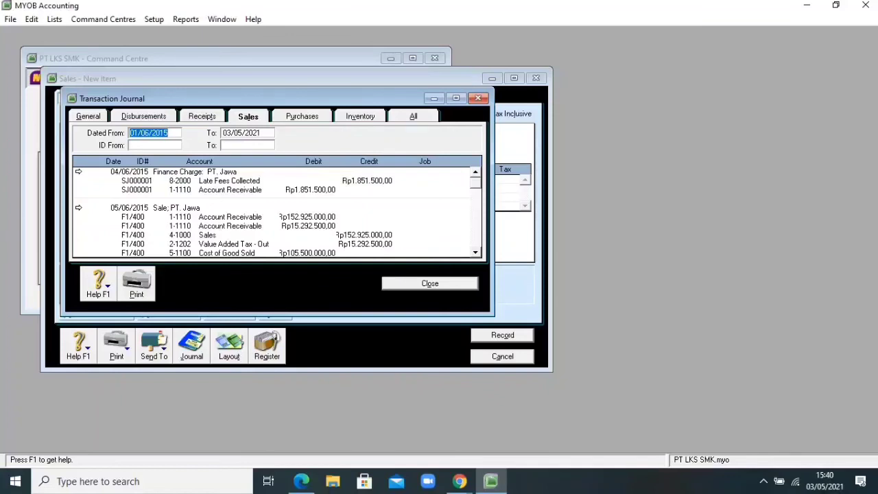
pyautogui.scroll(-2, 277, 213)
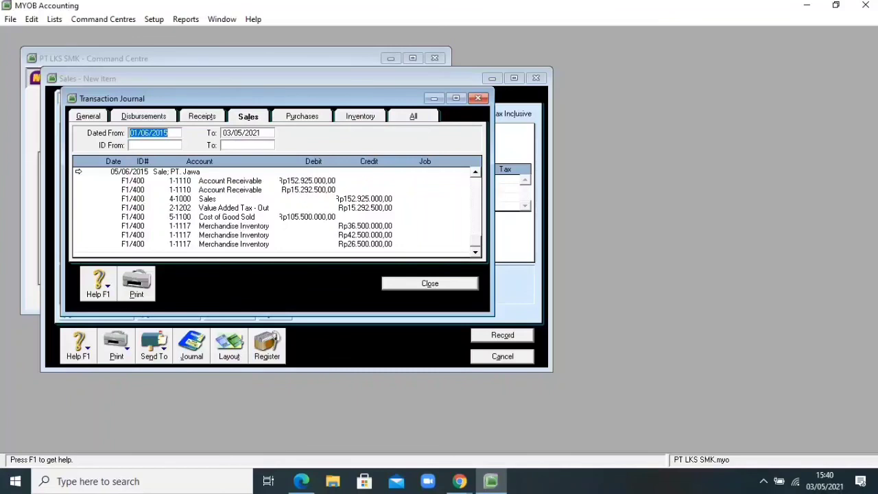
pyautogui.click(430, 283)
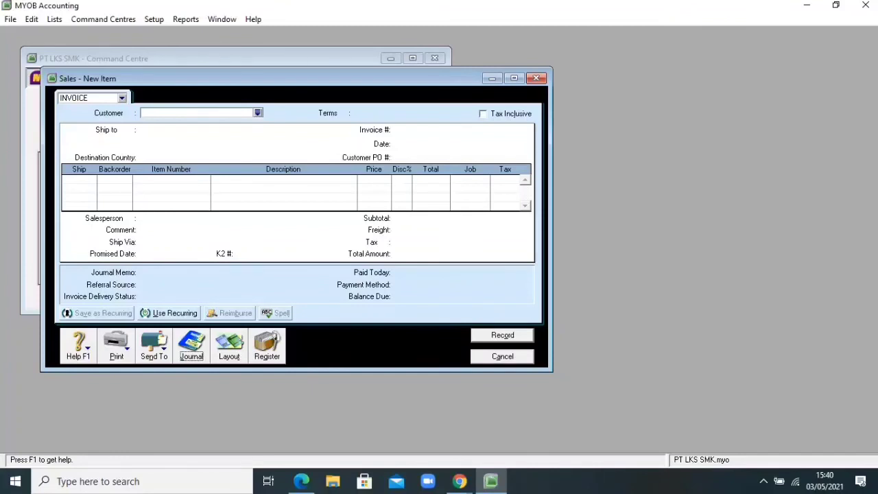
pyautogui.press('Escape')
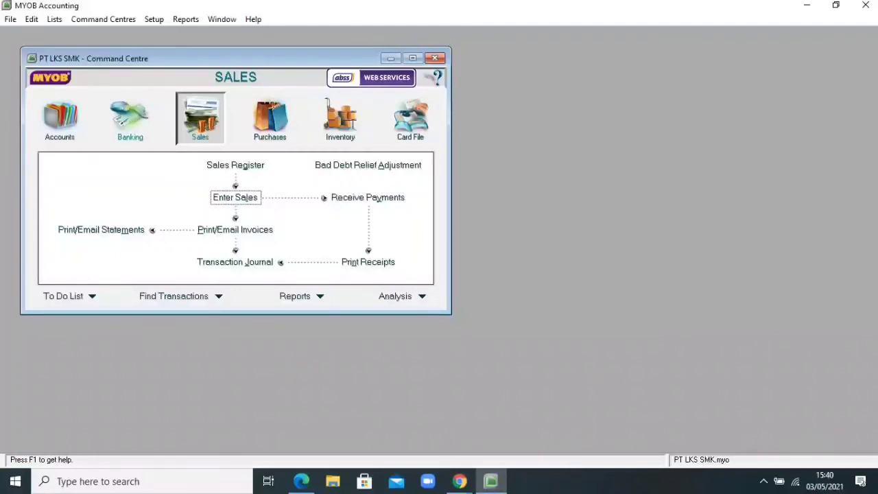
# Step: Start a Spend Money transaction from Petty Cash with cheque number BKK.002 and date 06/06/2015
pyautogui.click(130, 118)
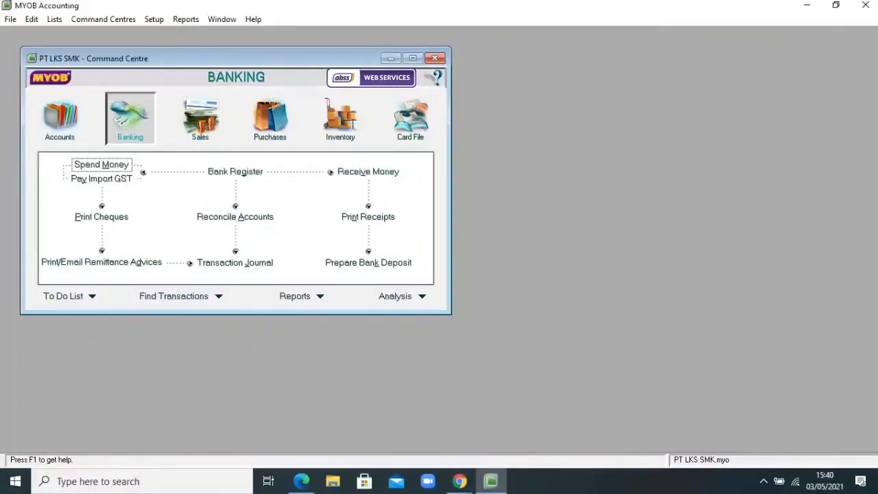
pyautogui.click(101, 164)
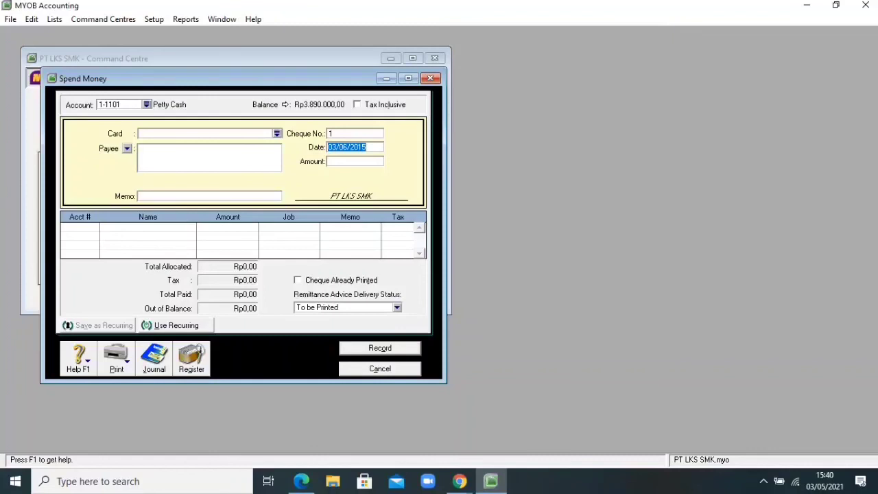
pyautogui.click(348, 134)
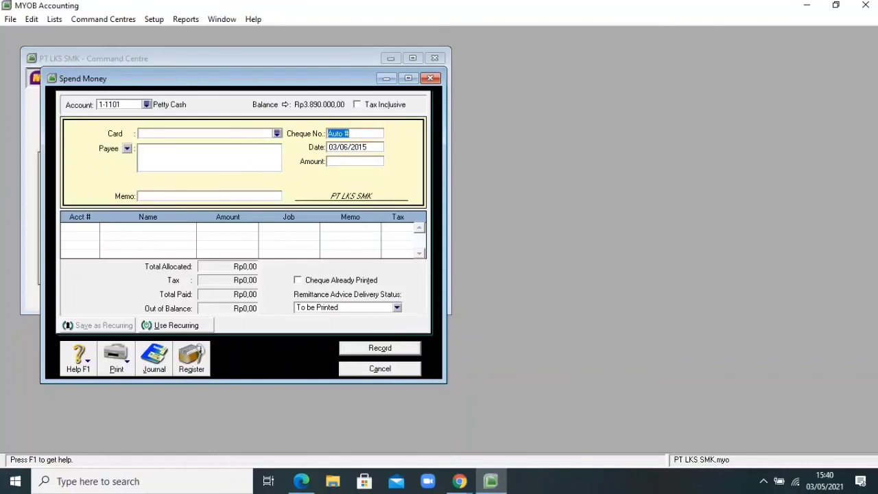
pyautogui.write('BKK.002')
pyautogui.press('Tab')
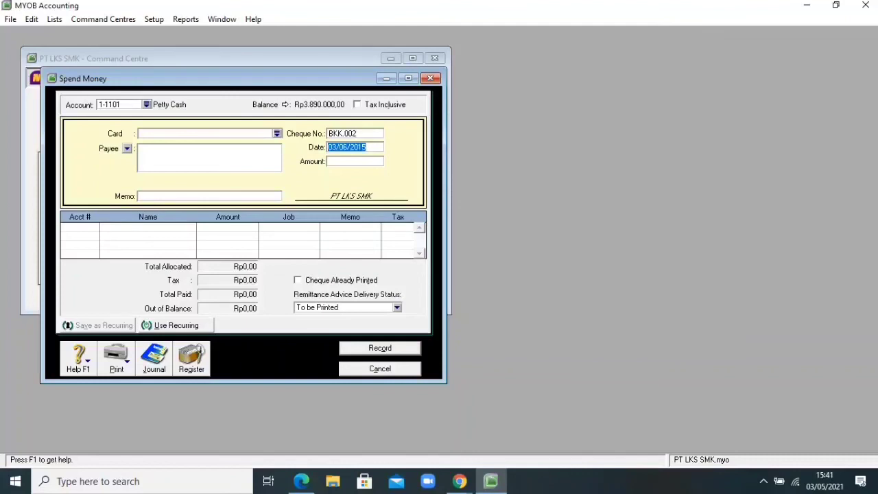
pyautogui.write('06/06/2015')
# Step: Enter the payment memo "Pengeluaran cek No. B5001 untuk pembayaran iklan bulan Juni"
pyautogui.click(178, 196)
pyautogui.write('p')
pyautogui.press('BackSpace')
pyautogui.write('Penge')
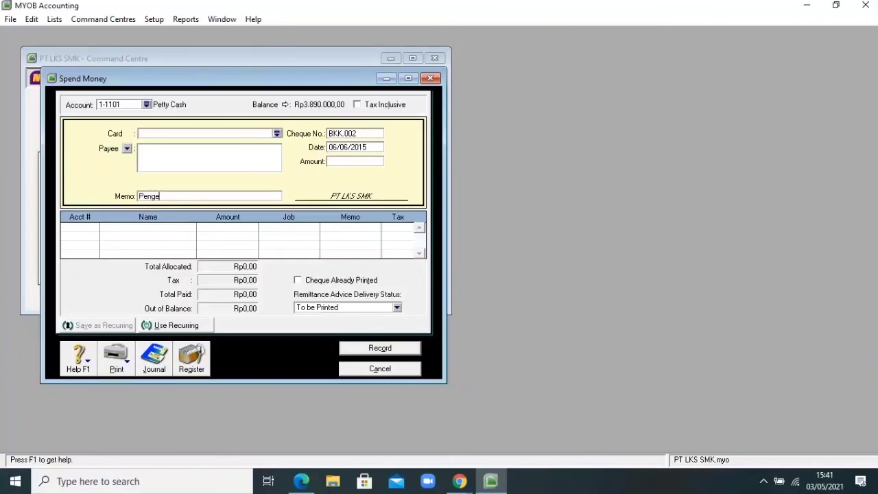
pyautogui.write('luaran cek')
pyautogui.write('n')
pyautogui.press('BackSpace')
pyautogui.write('No. B5001 U')
pyautogui.press('BackSpace')
pyautogui.write('untuk pembaya')
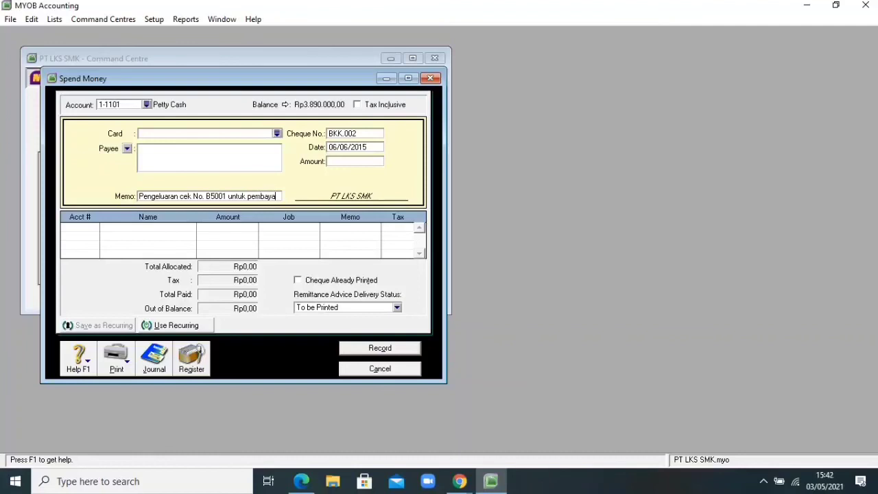
pyautogui.write('ran ik')
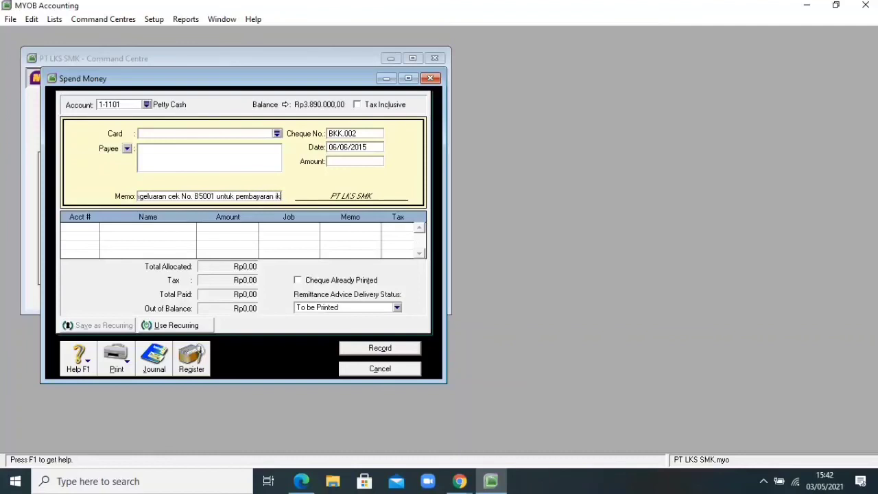
pyautogui.write('lan bu')
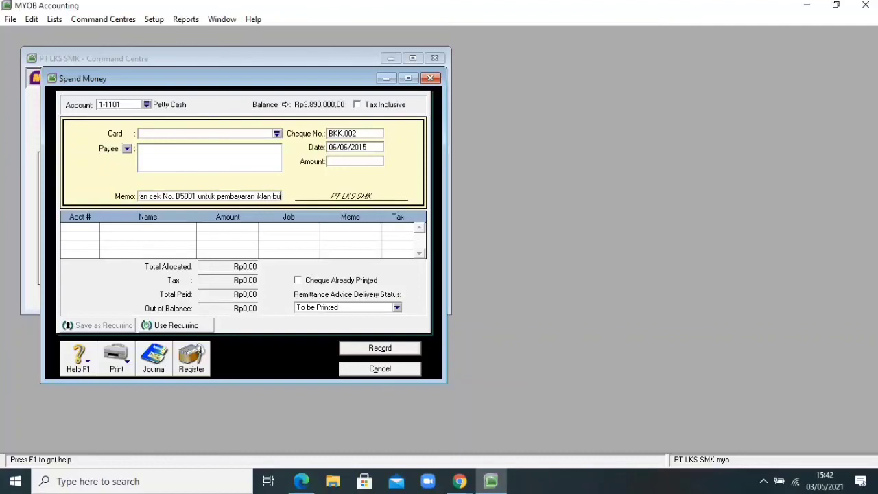
pyautogui.write('lan jun')
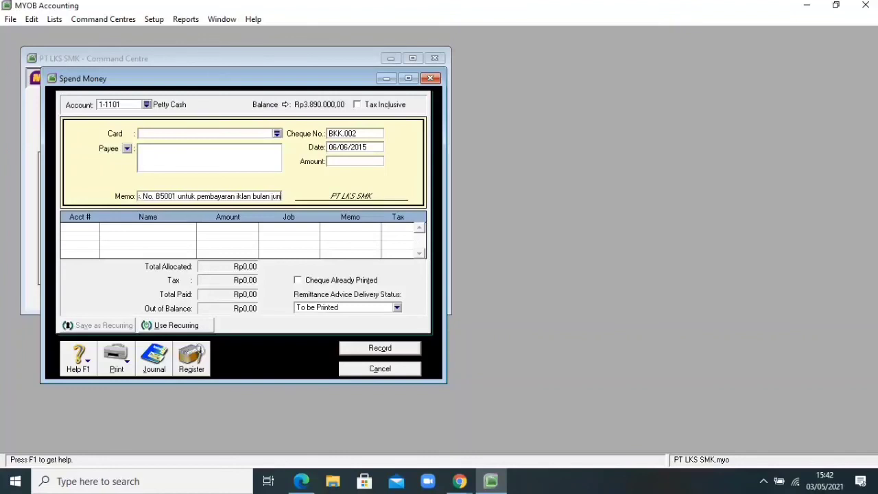
pyautogui.write('i')
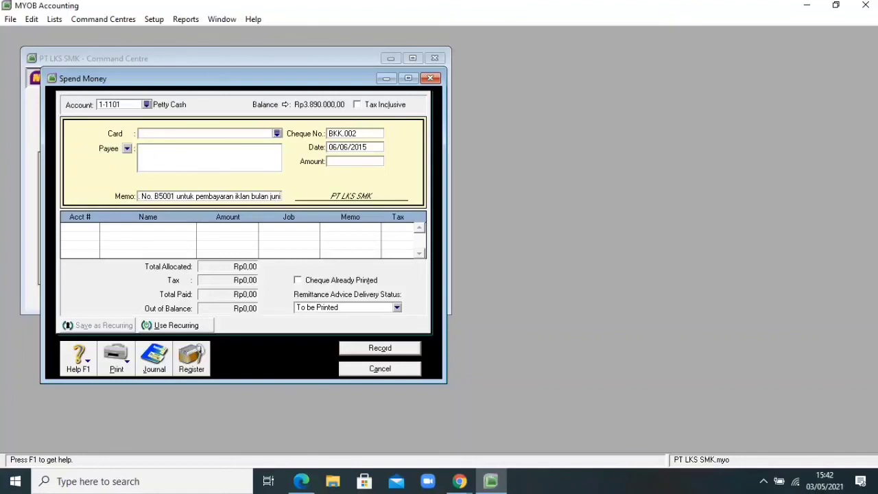
pyautogui.press('BackSpace')
pyautogui.press('BackSpace')
pyautogui.press('BackSpace')
pyautogui.press('BackSpace')
pyautogui.write('Juni')
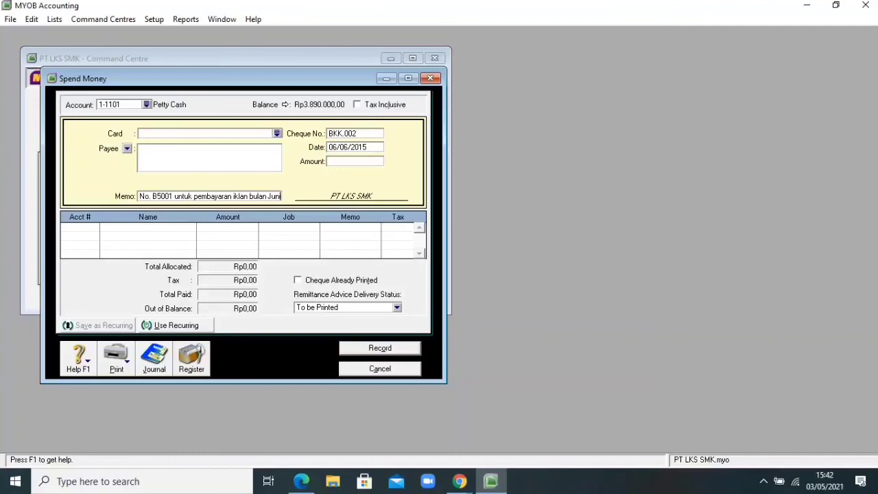
# Step: Set the payment amount to Rp1.150.000, allocate it to account 6-2002 Advertising Expense, and record the payment
pyautogui.click(355, 161)
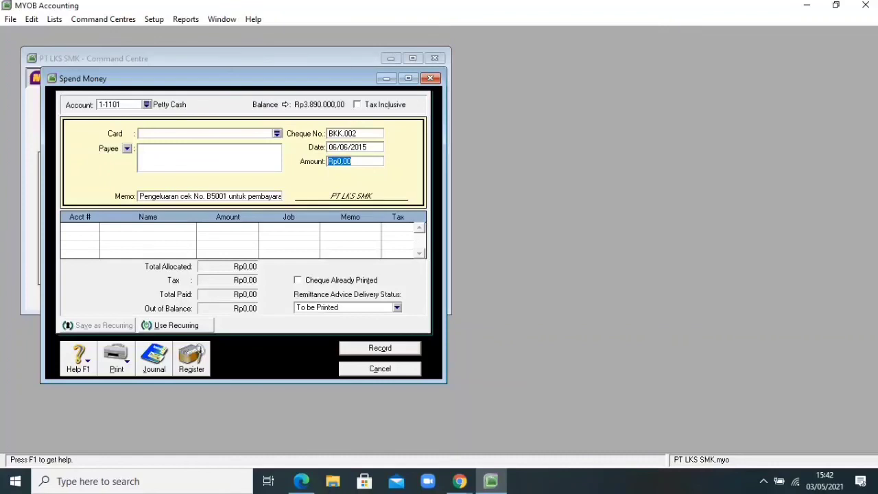
pyautogui.write('1150000')
pyautogui.press('Tab')
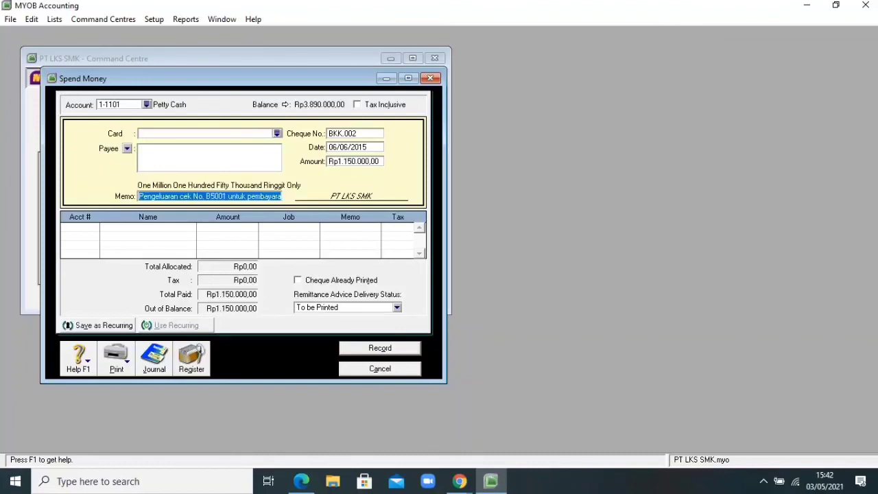
pyautogui.press('Tab')
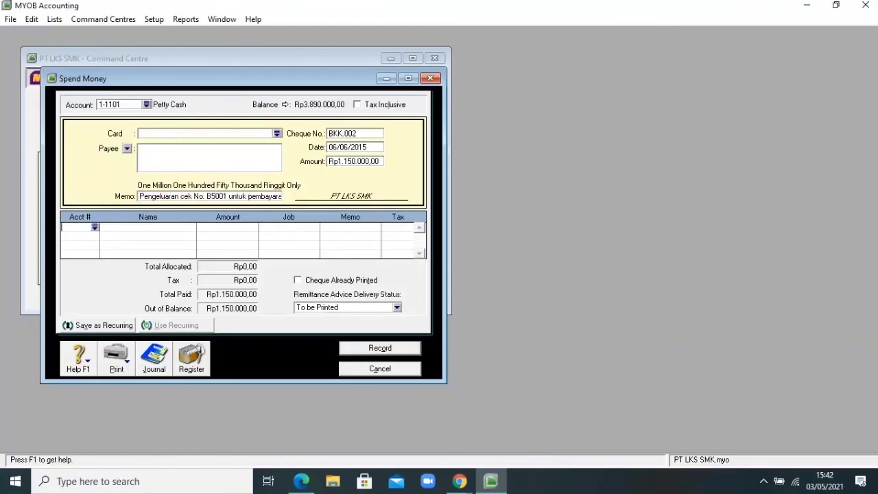
pyautogui.write('6')
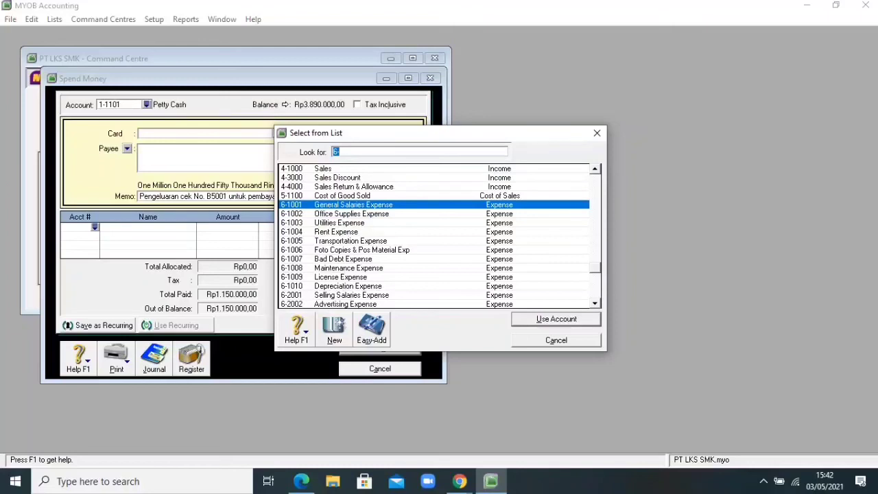
pyautogui.write('6-2002')
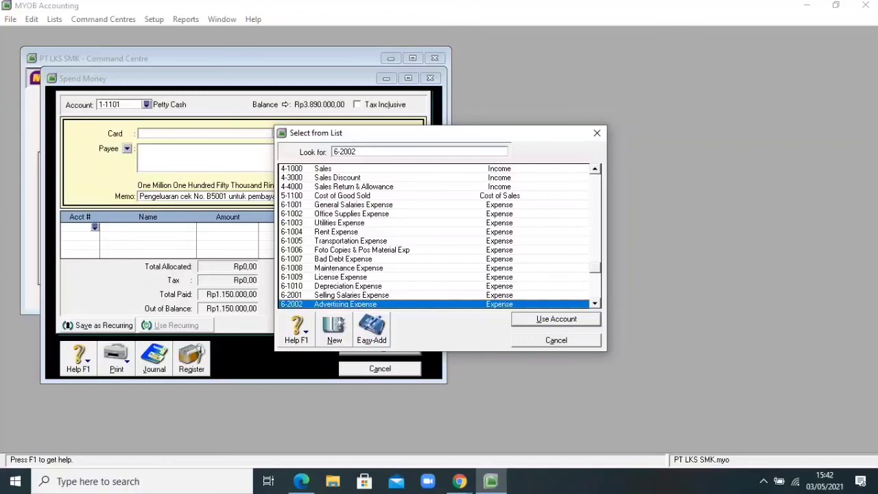
pyautogui.press('Return')
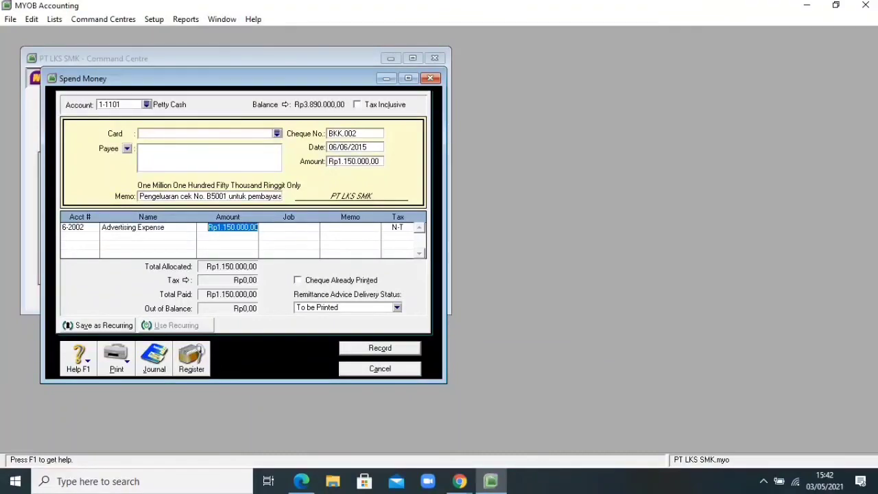
pyautogui.press('Return')
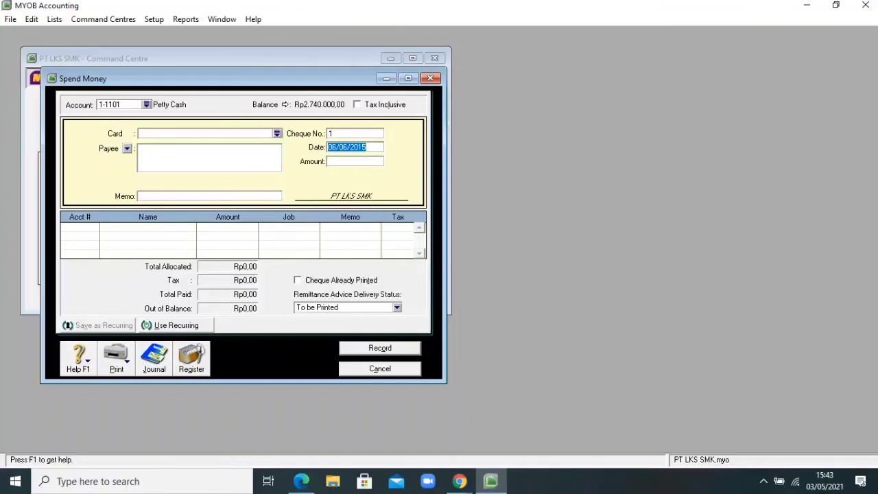
pyautogui.press('Escape')
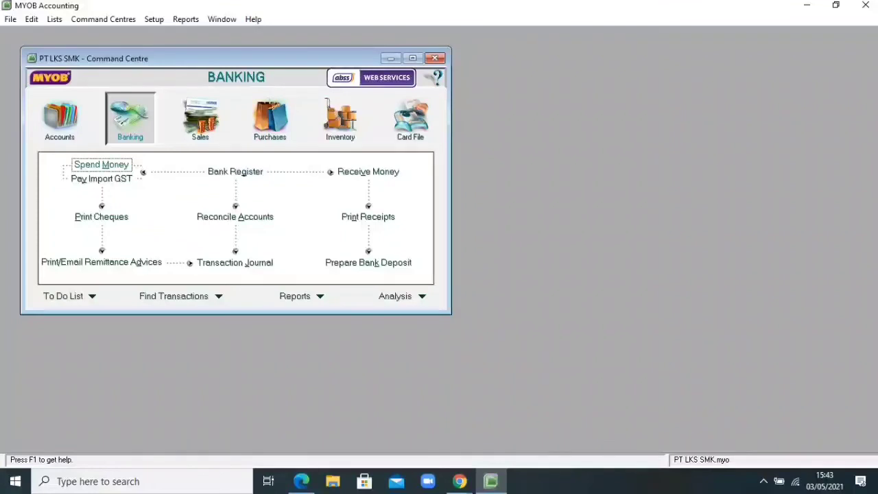
# Step: Start another Spend Money transaction from Petty Cash with cheque number VKK.003, date 06/06/2015 and amount Rp625.000
pyautogui.press('Return')
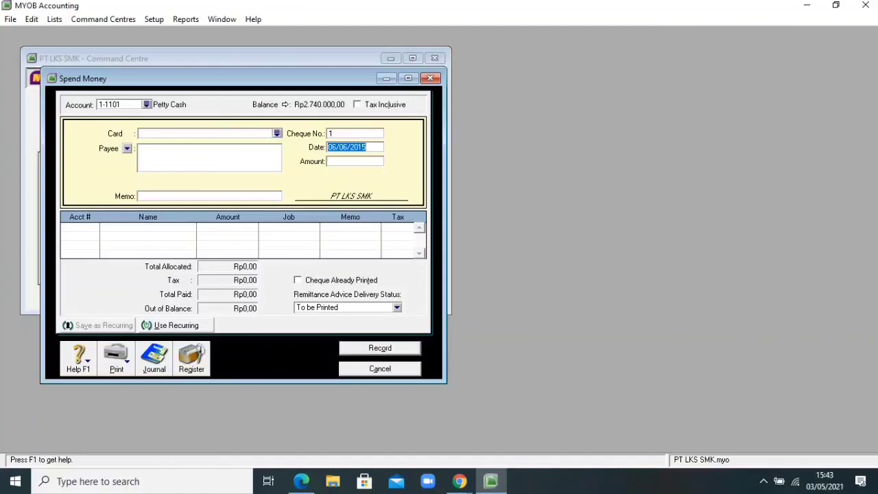
pyautogui.click(349, 134)
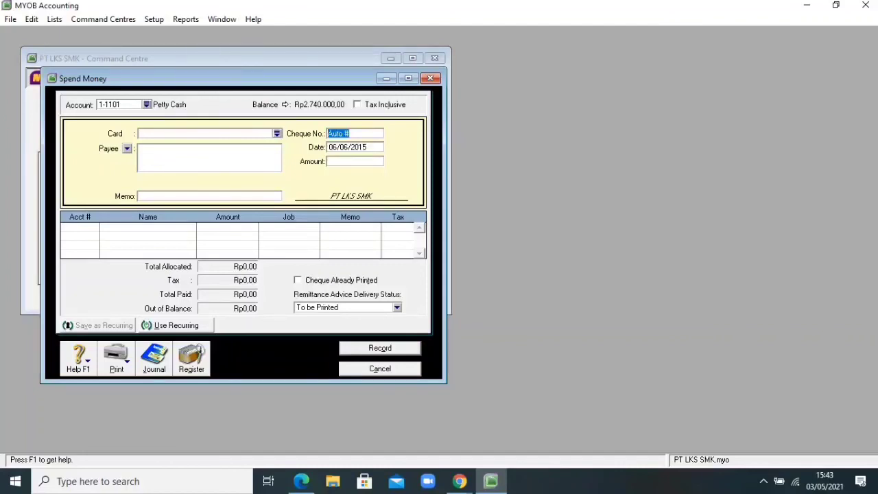
pyautogui.write('v')
pyautogui.press('BackSpace')
pyautogui.write('VKK.003')
pyautogui.press('Tab')
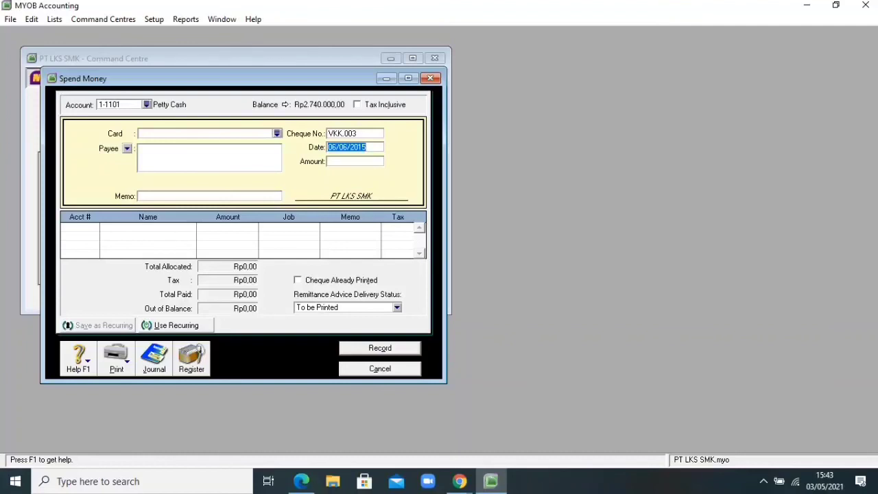
pyautogui.press('Tab')
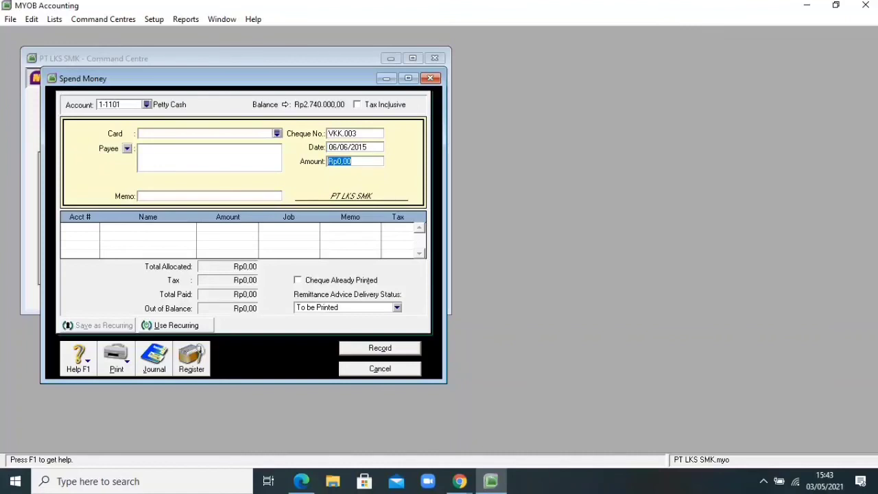
pyautogui.write('625000')
pyautogui.press('Tab')
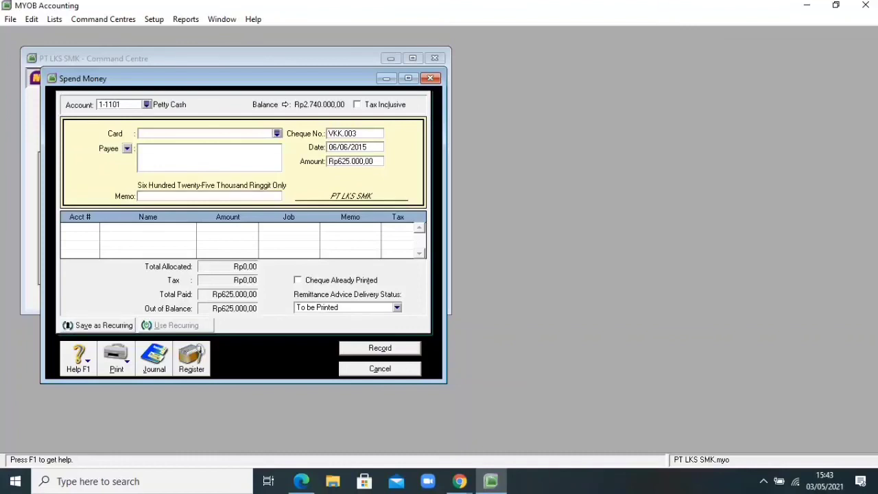
# Step: Enter the payment memo "Pembelian perlengkapan kantor"
pyautogui.write('p')
pyautogui.press('BackSpace')
pyautogui.write('p')
pyautogui.press('BackSpace')
pyautogui.write('Pembelian perlengkapan kantor')
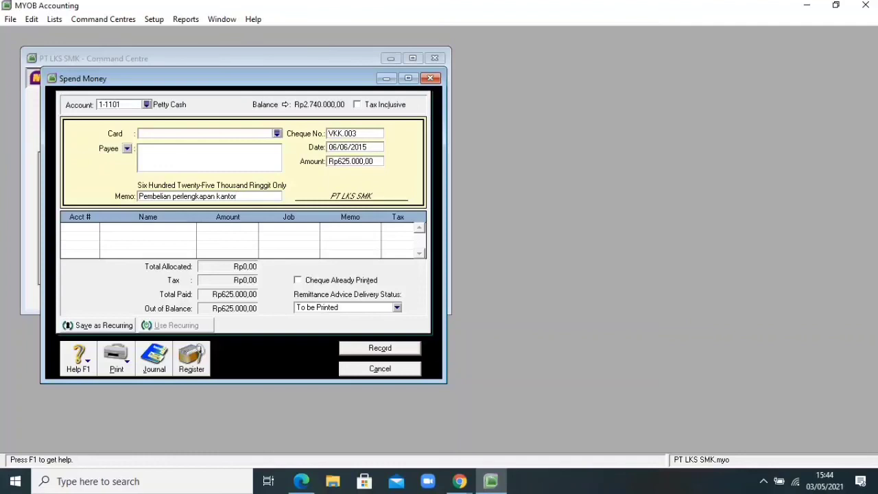
# Step: Allocate the payment to account 1-1112 Office Supplies, record it, and leave the Spend Money form
pyautogui.press('Tab')
pyautogui.write('6')
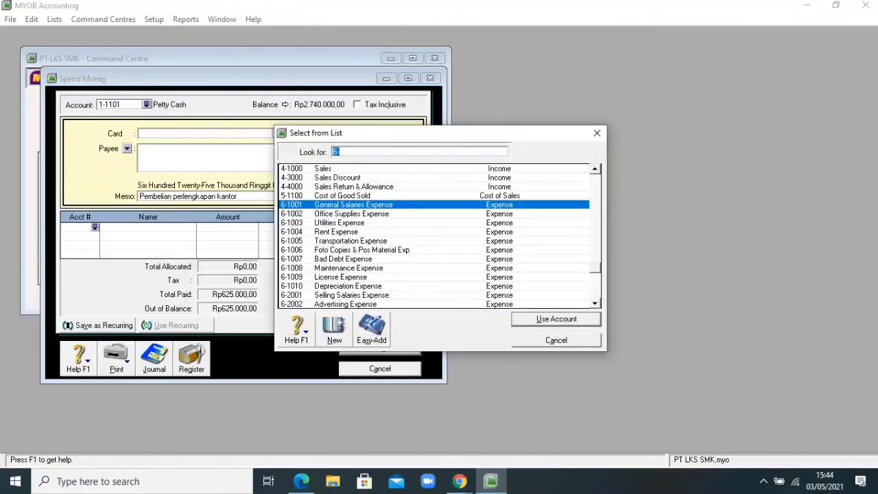
pyautogui.write('1')
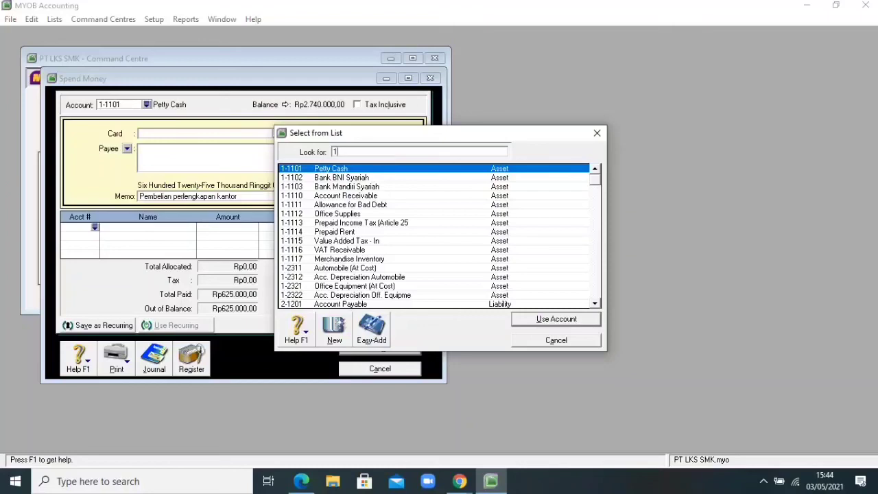
pyautogui.write('-1112')
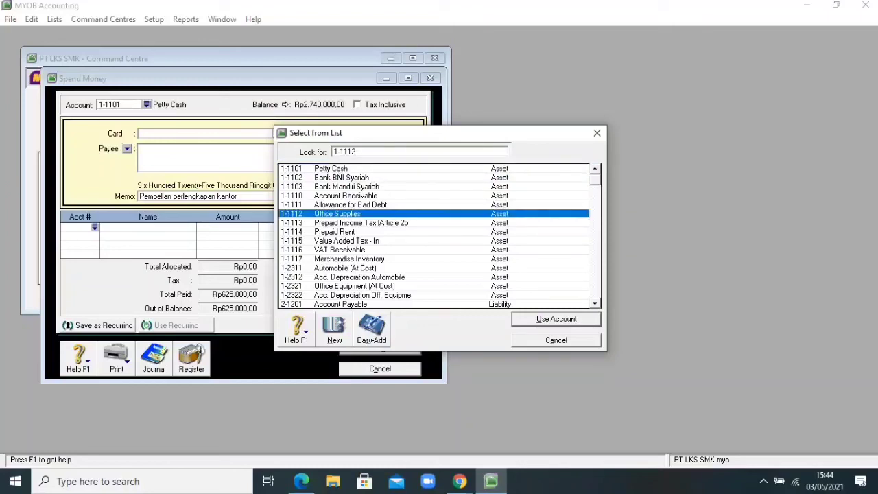
pyautogui.press('Return')
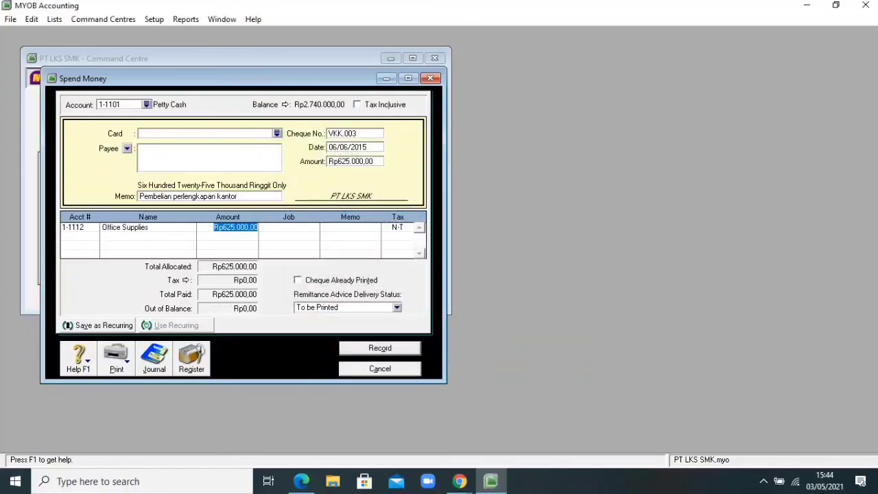
pyautogui.hotkey('ctrl', 'r')
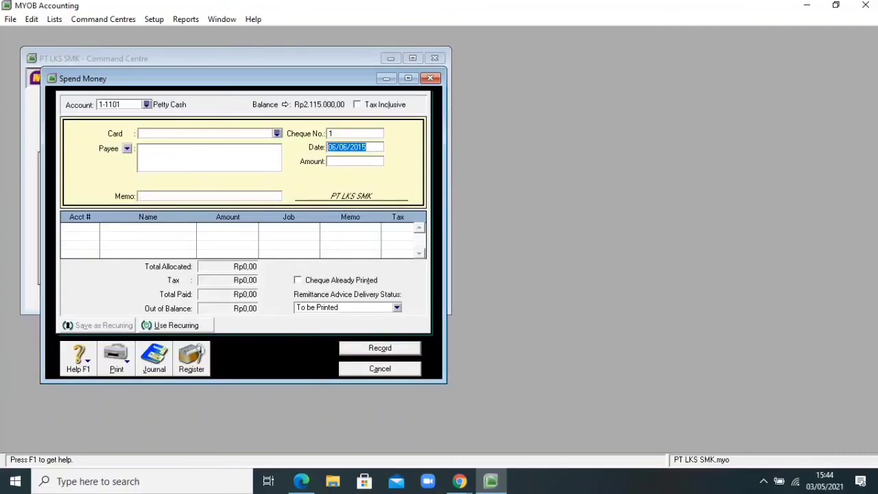
pyautogui.press('Escape')
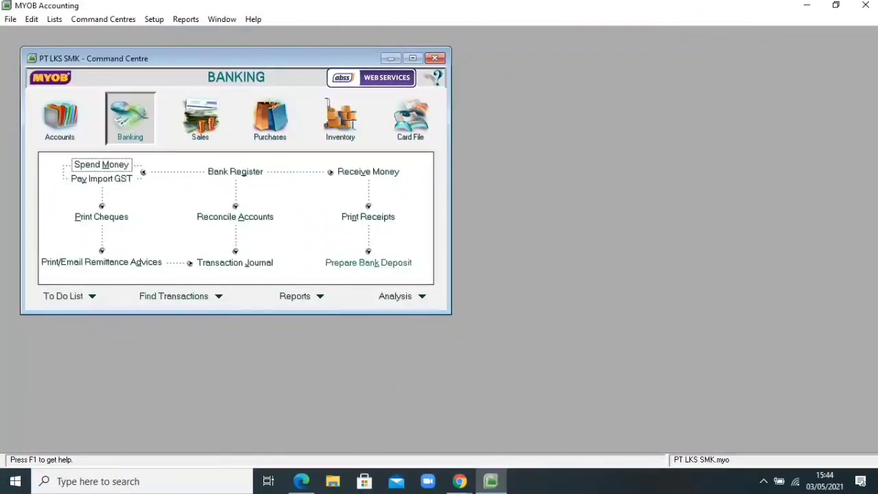
# Step: Start a new purchase bill for the supplier PT. Sulawesi
pyautogui.click(270, 118)
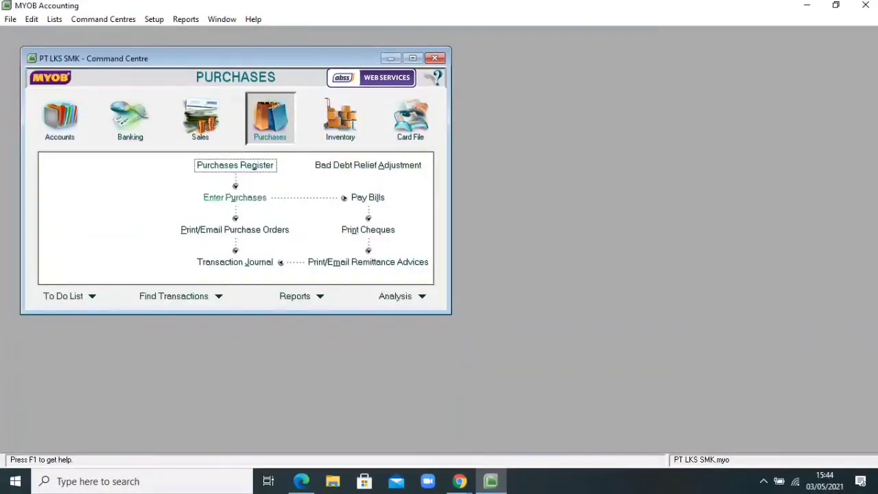
pyautogui.click(235, 197)
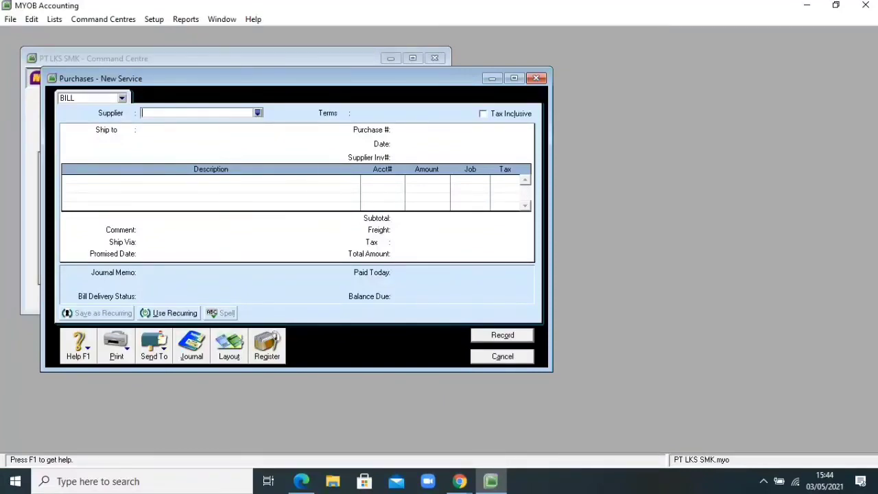
pyautogui.press('Tab')
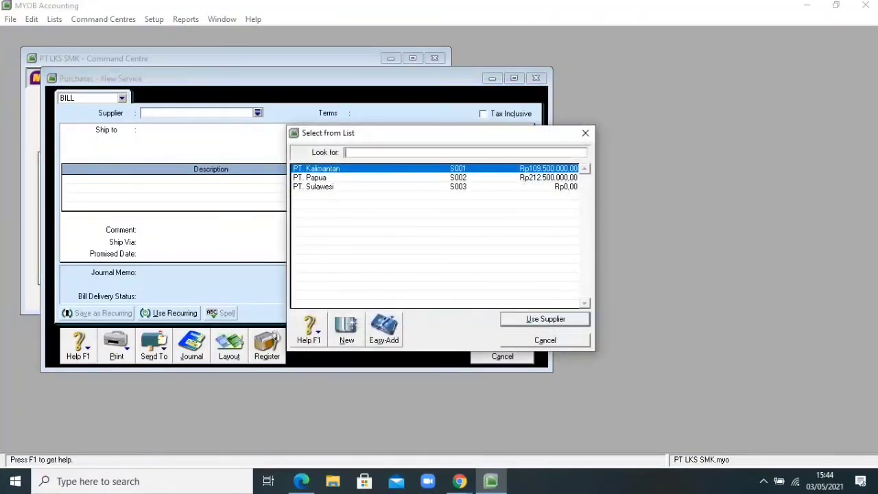
pyautogui.click(314, 186)
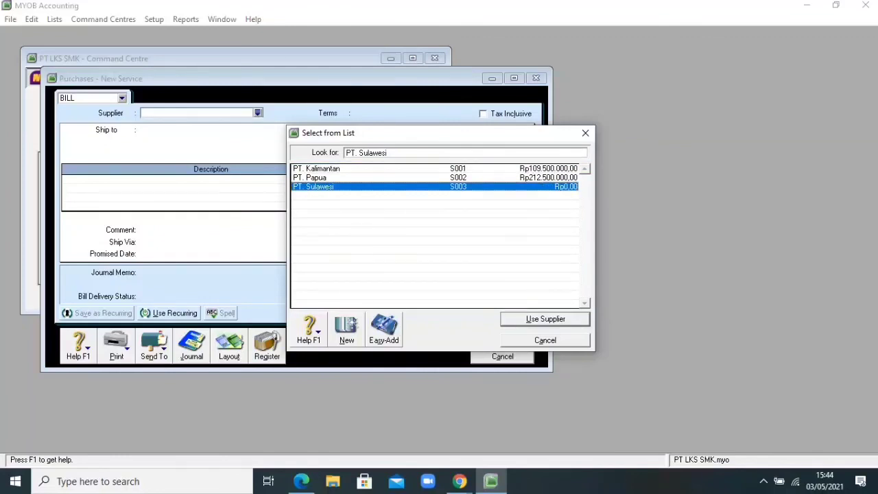
pyautogui.press('Return')
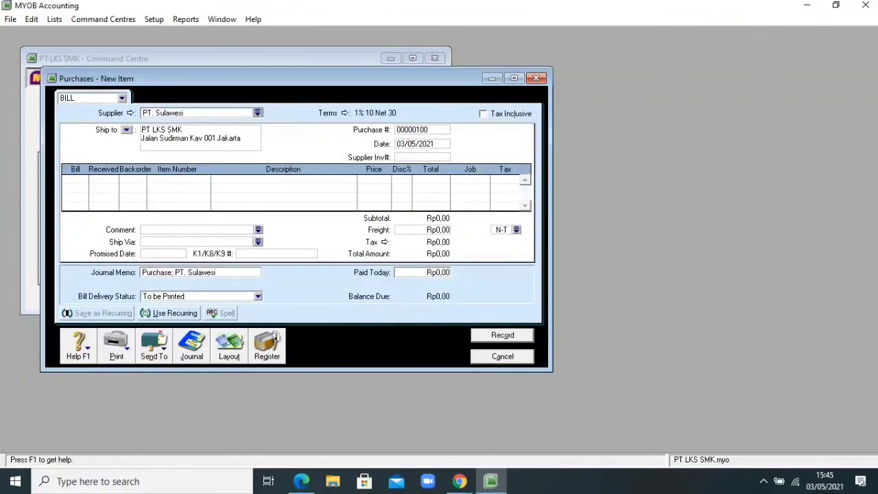
# Step: Give the bill purchase number 00000529, date 07/06/2015 and supplier invoice number PO45
pyautogui.press('Tab')
pyautogui.write('529')
pyautogui.press('Tab')
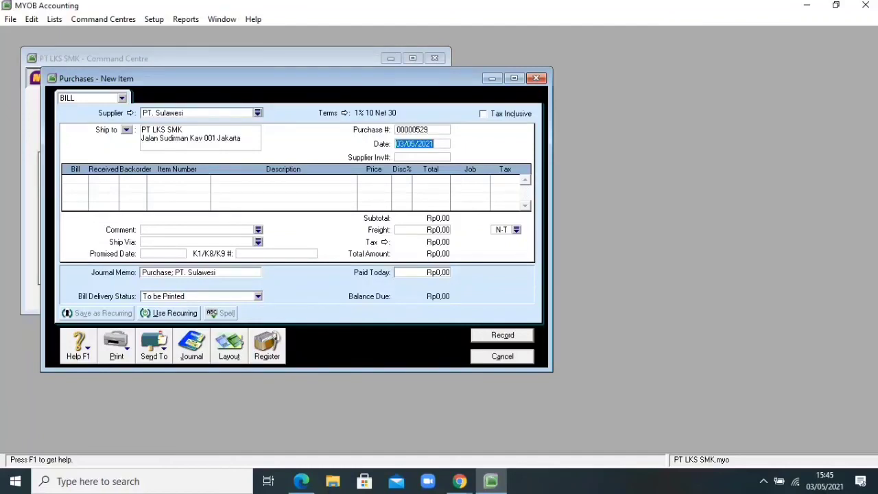
pyautogui.write('07/06/2015')
pyautogui.press('Tab')
pyautogui.write('P')
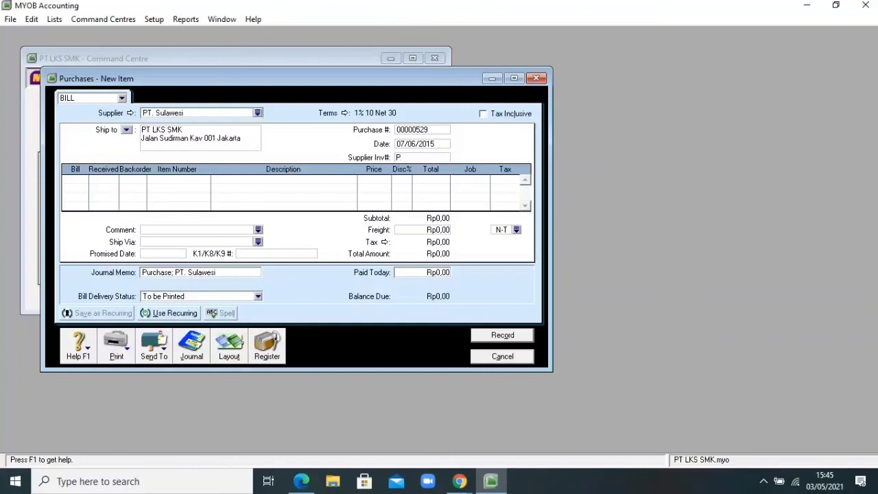
pyautogui.write('O45')
# Step: Add 50 units of item K.003 Komputer Indonesia 3 to the bill at a price of 5.300.000 each
pyautogui.click(65, 179)
pyautogui.write('50')
pyautogui.press('Tab')
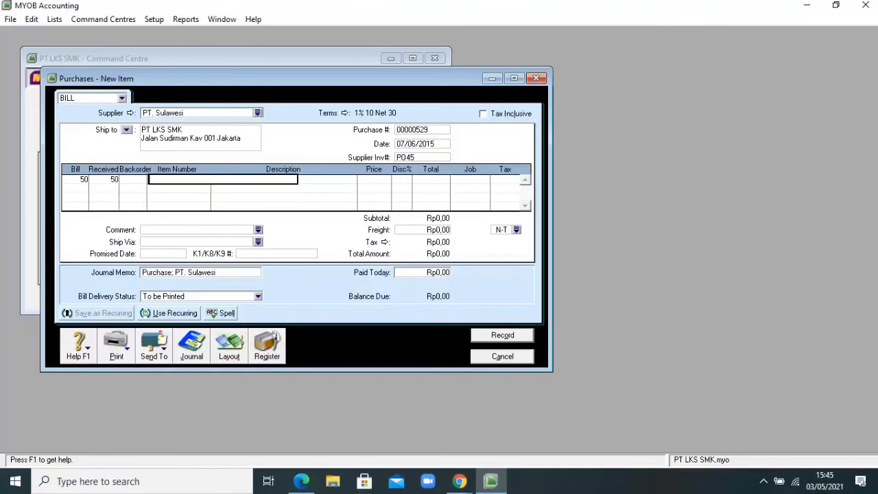
pyautogui.press('Tab')
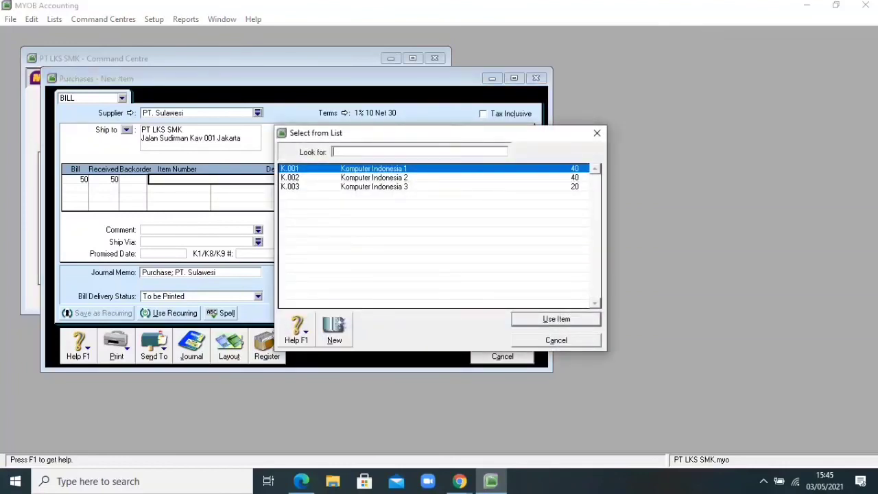
pyautogui.write('K.003')
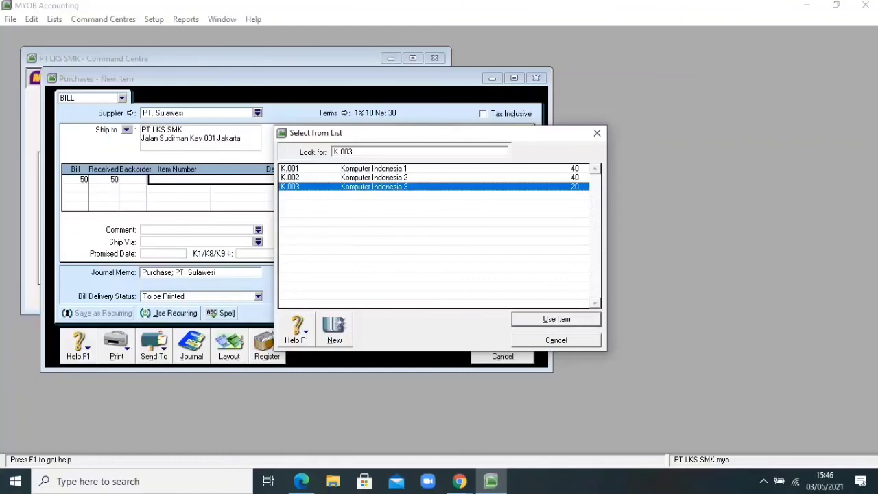
pyautogui.press('Return')
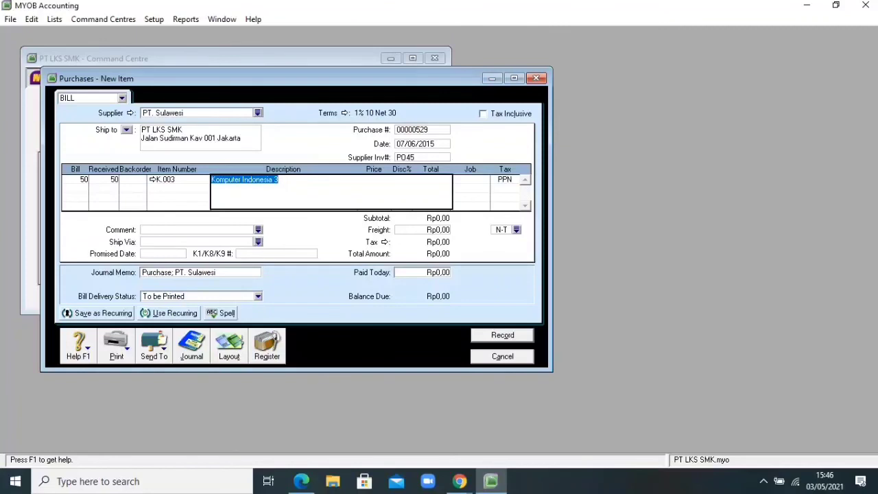
pyautogui.press('Tab')
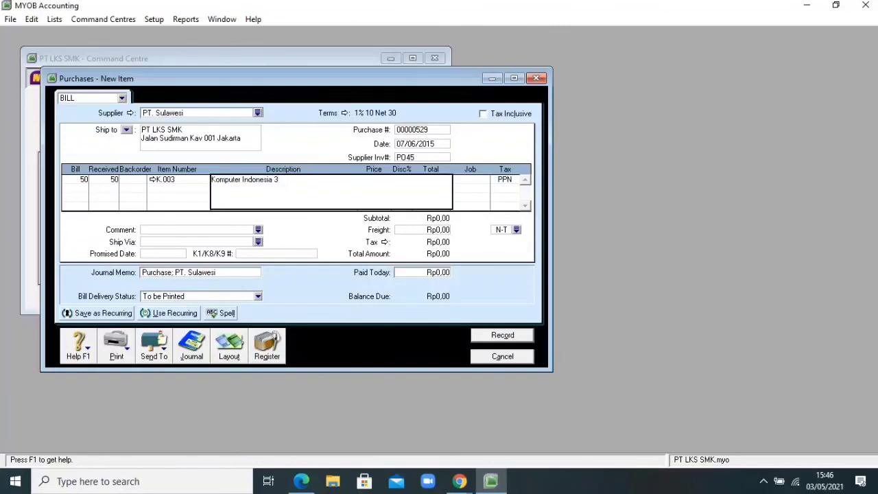
pyautogui.press('Tab')
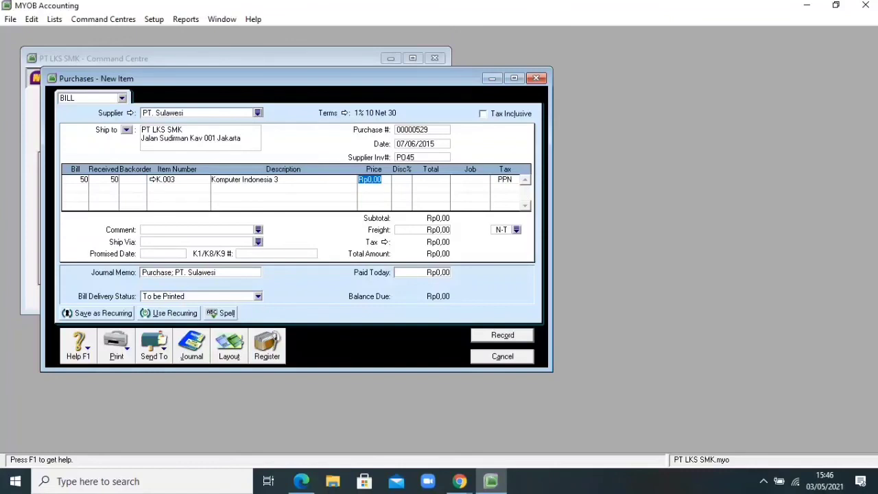
pyautogui.write('5300000')
pyautogui.press('Tab')
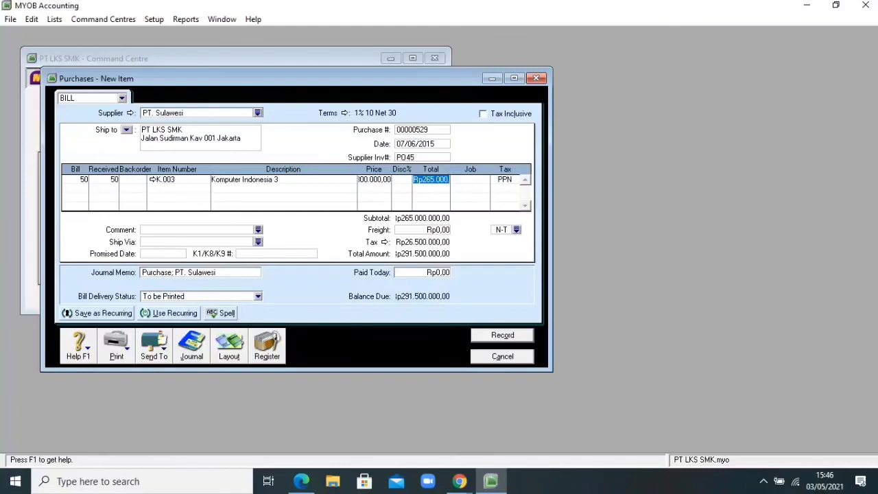
# Step: Record the PT. Sulawesi bill, ignoring the spelling suggestion, and check its entry in the purchases journal before leaving the purchase form
pyautogui.press('Return')
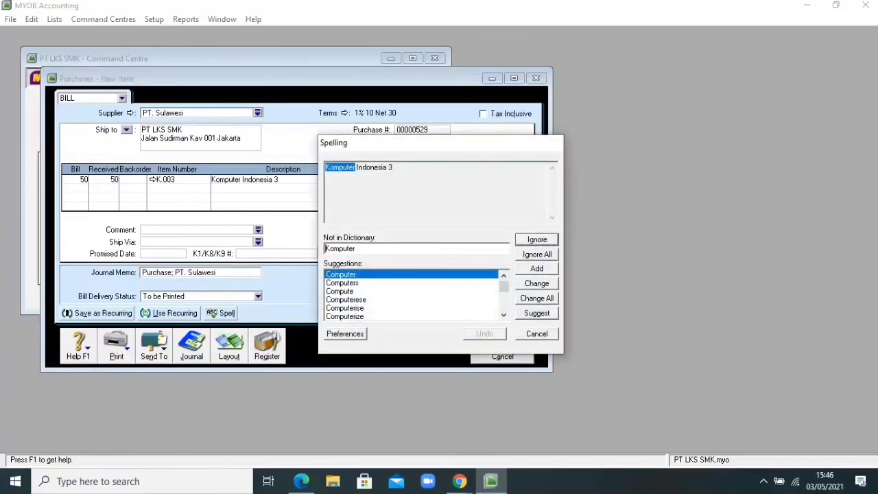
pyautogui.press('Return')
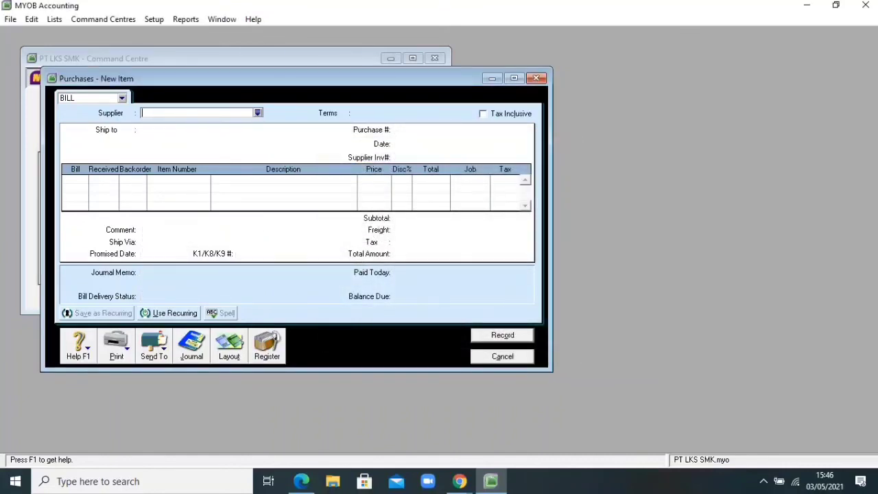
pyautogui.click(191, 346)
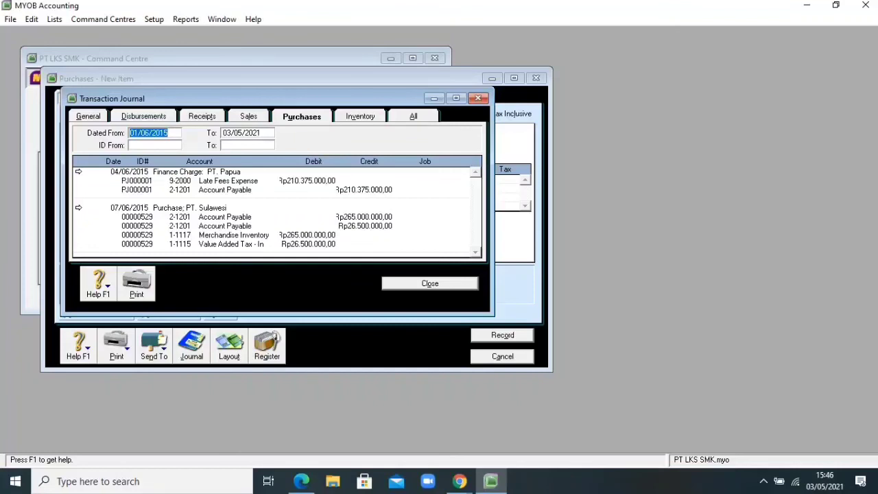
pyautogui.press('Escape')
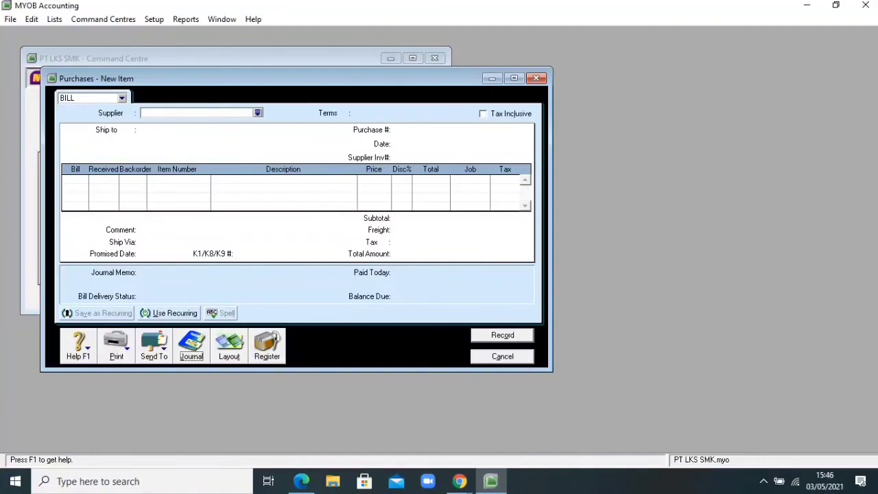
pyautogui.press('Escape')
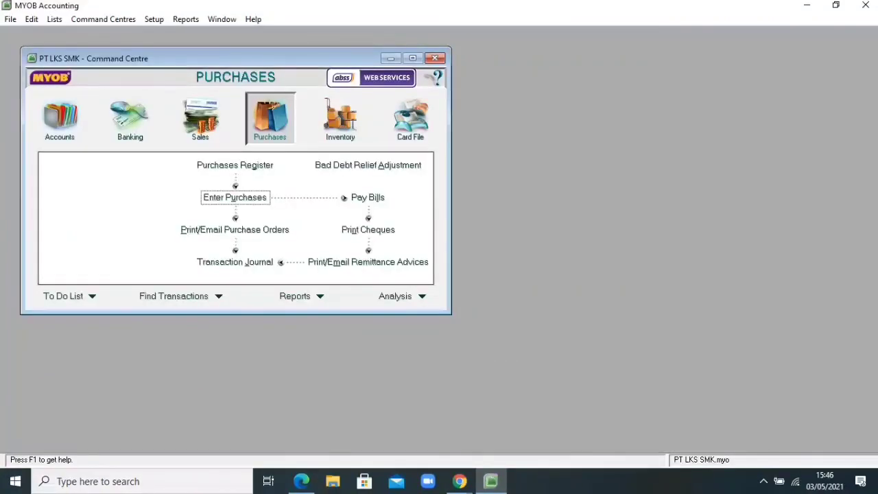